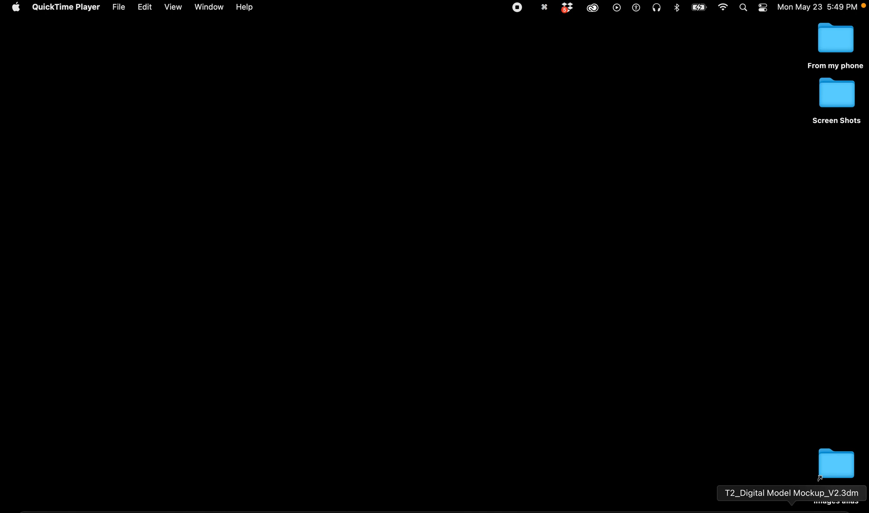
Step: Switch to Rhino 7 with the T2_Digital Model Mockup_V2.3dm model
click(791, 508)
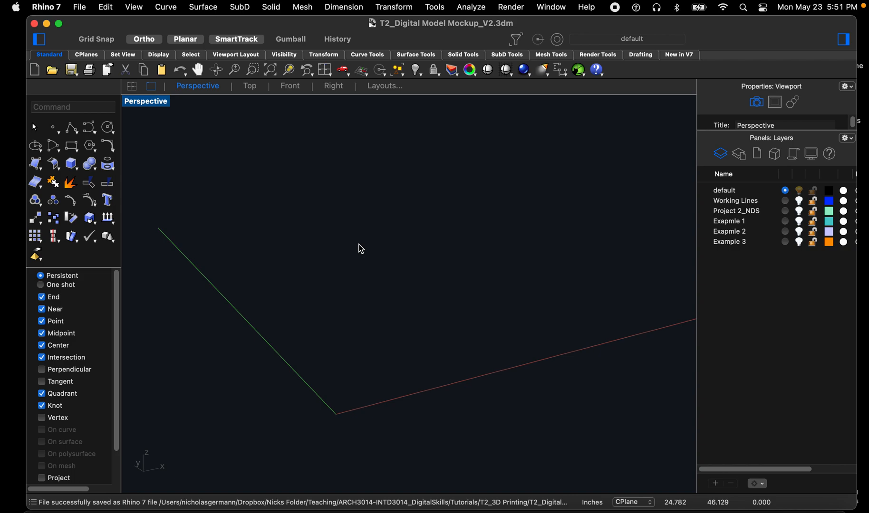
click(71, 164)
click(300, 268)
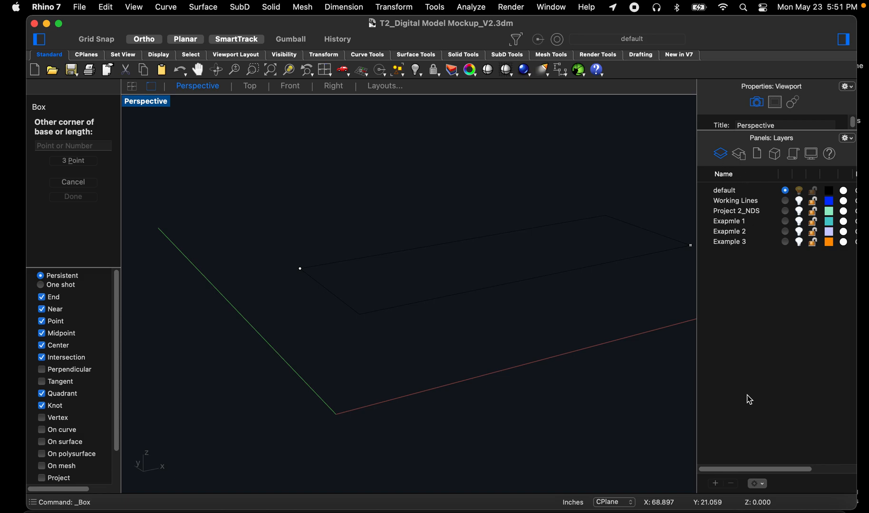
key(Escape)
Step: Create a new layer coloured Pink and make it the current layer
click(714, 483)
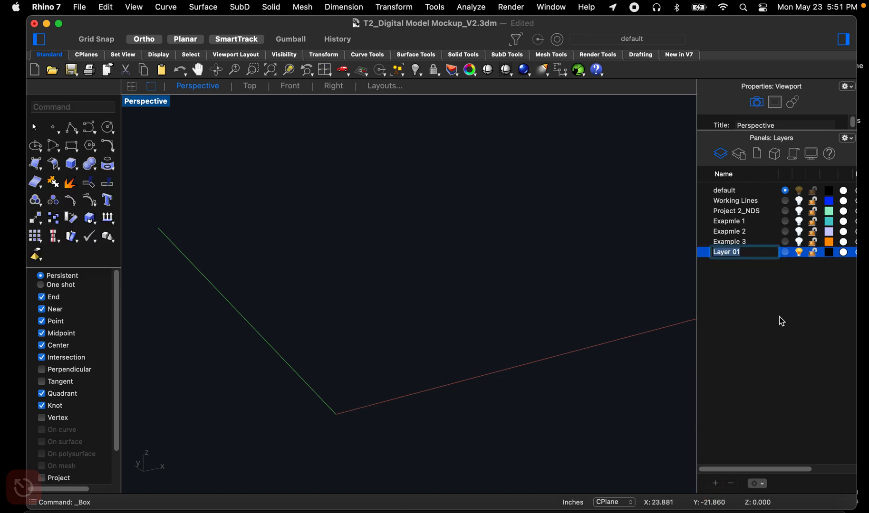
click(831, 254)
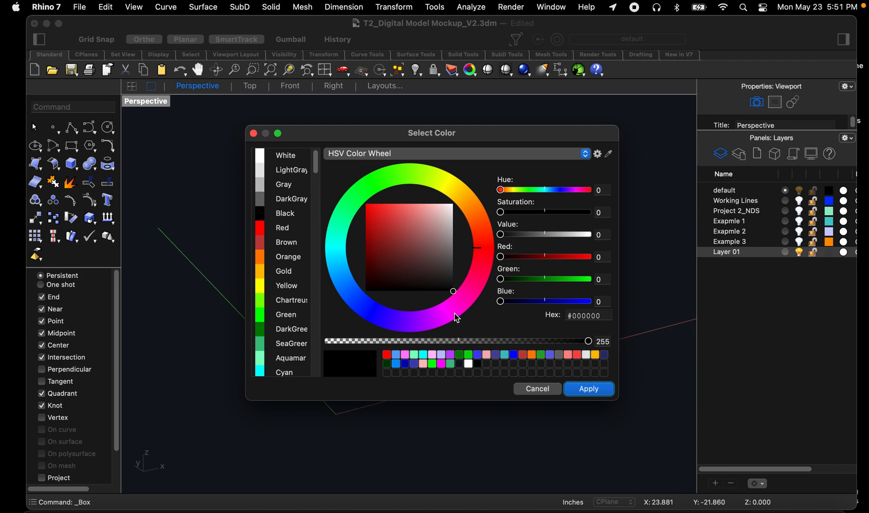
scroll(288, 316, down, 5)
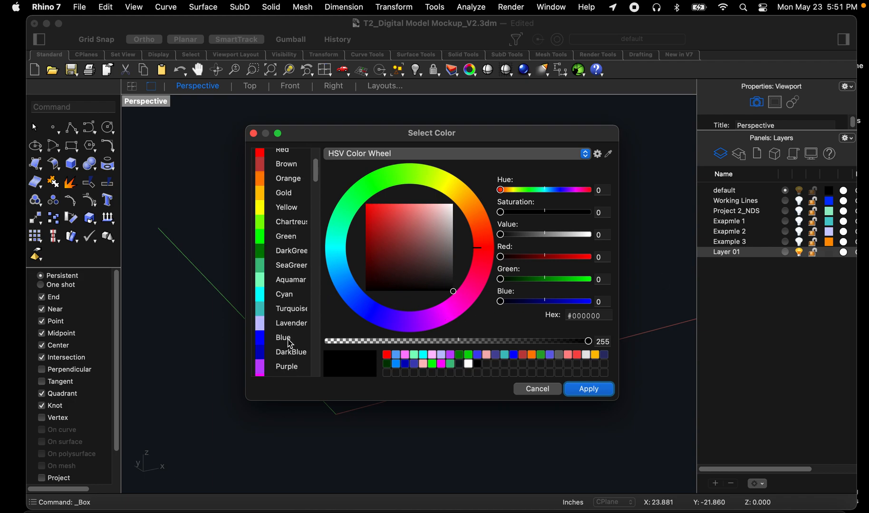
scroll(289, 369, down, 3)
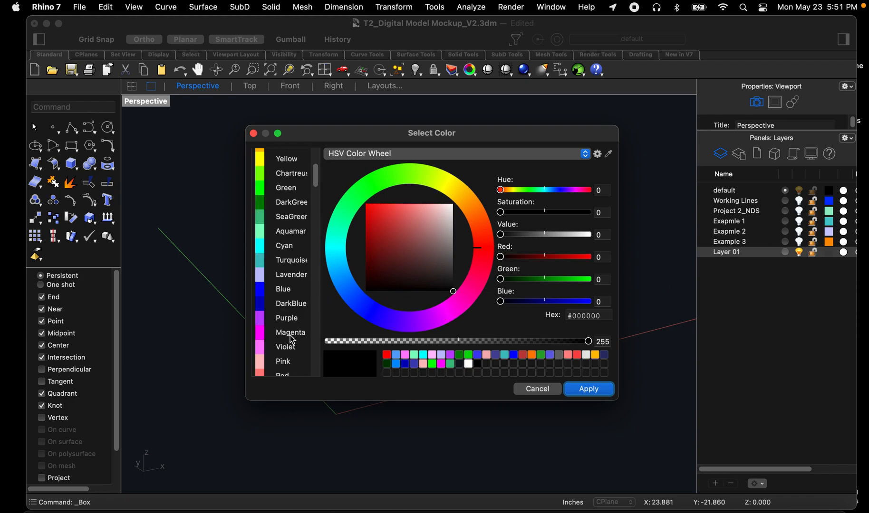
click(285, 361)
click(589, 389)
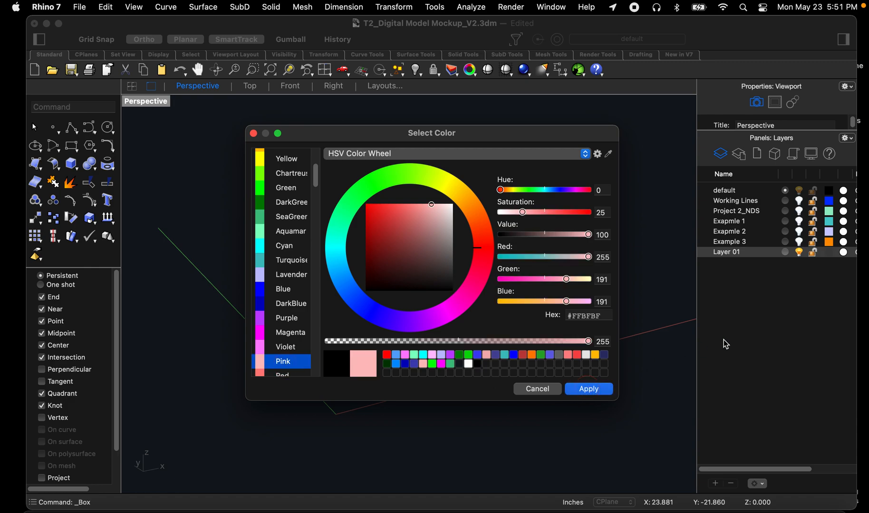
click(785, 252)
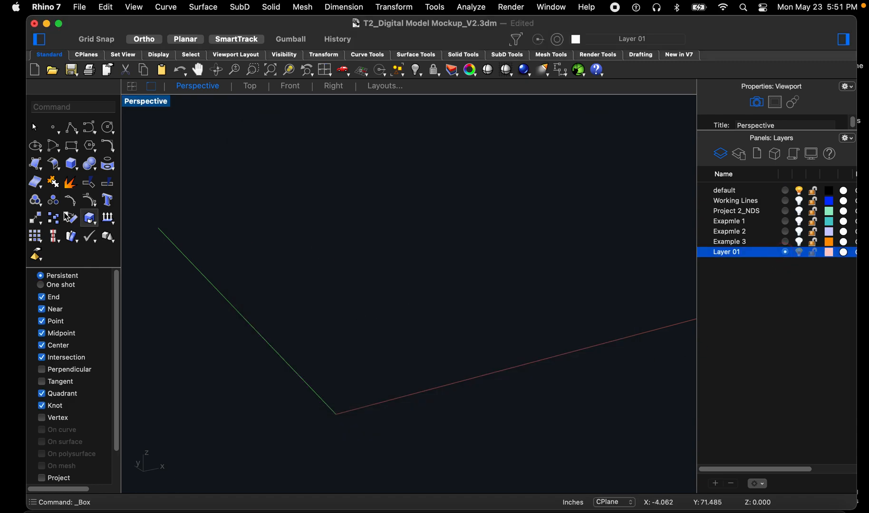
Step: Draw a box about 12.5 inches high on the ground plane in the Perspective view
click(90, 171)
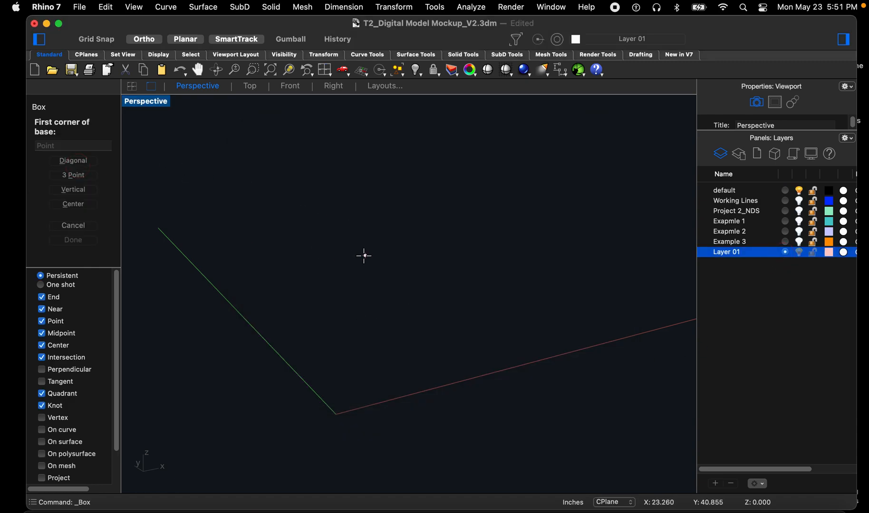
click(290, 255)
click(494, 284)
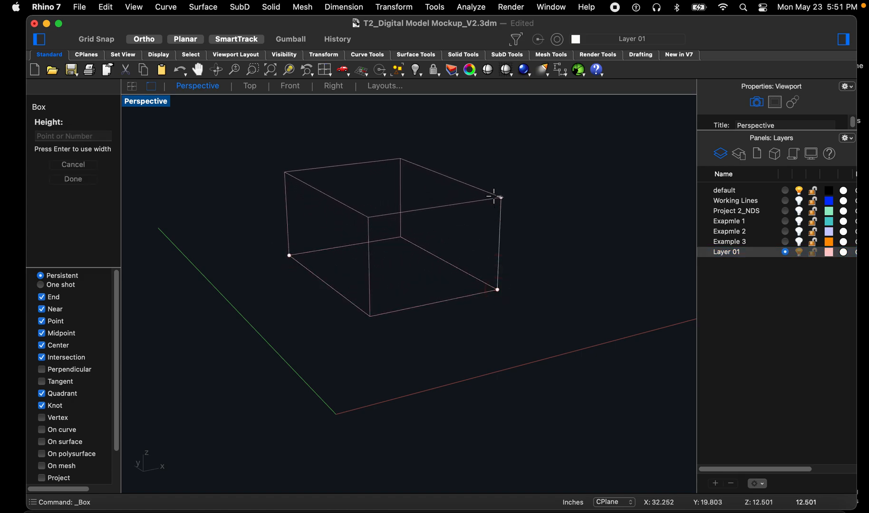
click(492, 194)
Step: Select the box to check its object type, and clear the selection
right_drag(469, 243, 431, 300)
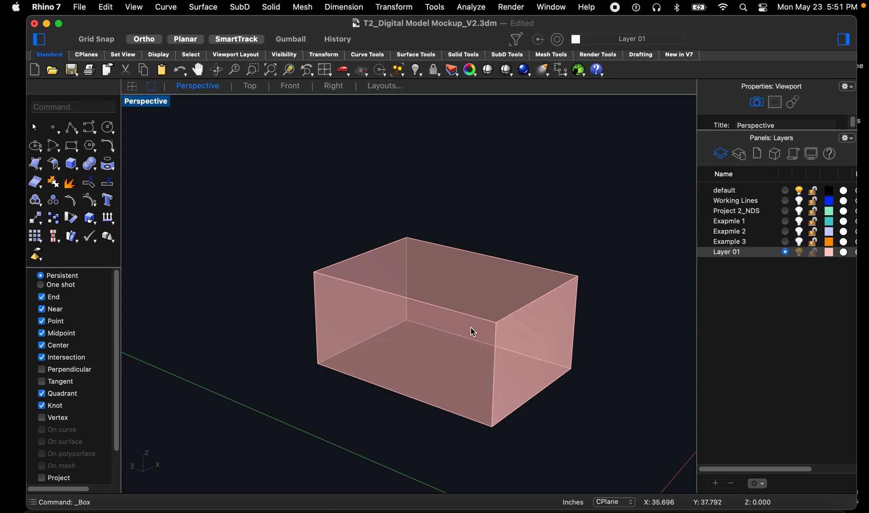
right_drag(471, 334, 506, 338)
right_drag(490, 266, 395, 288)
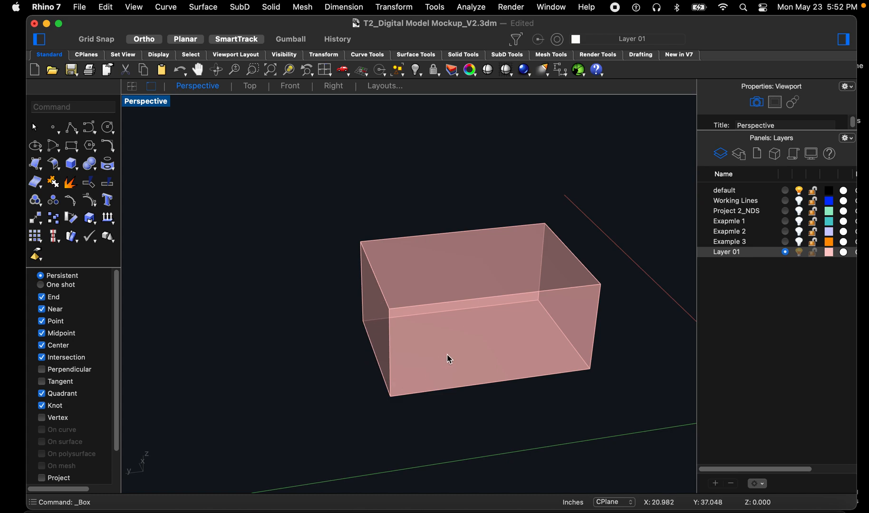
click(478, 275)
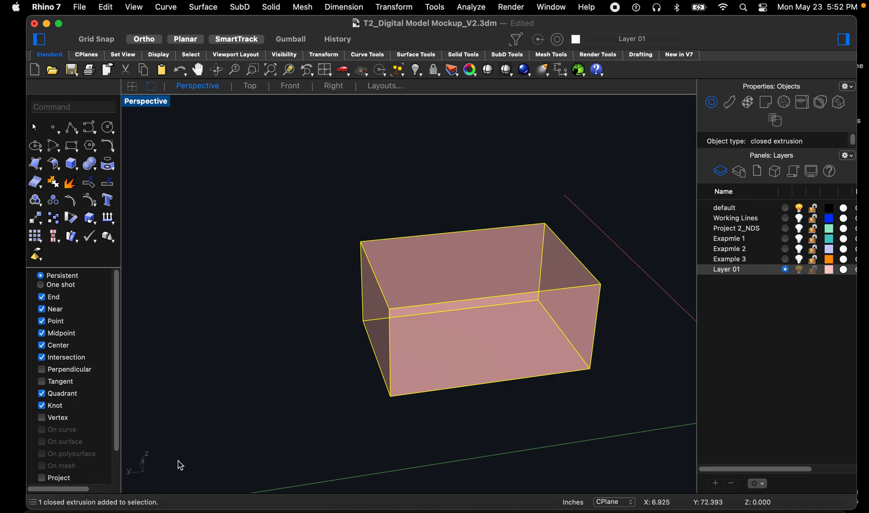
click(254, 404)
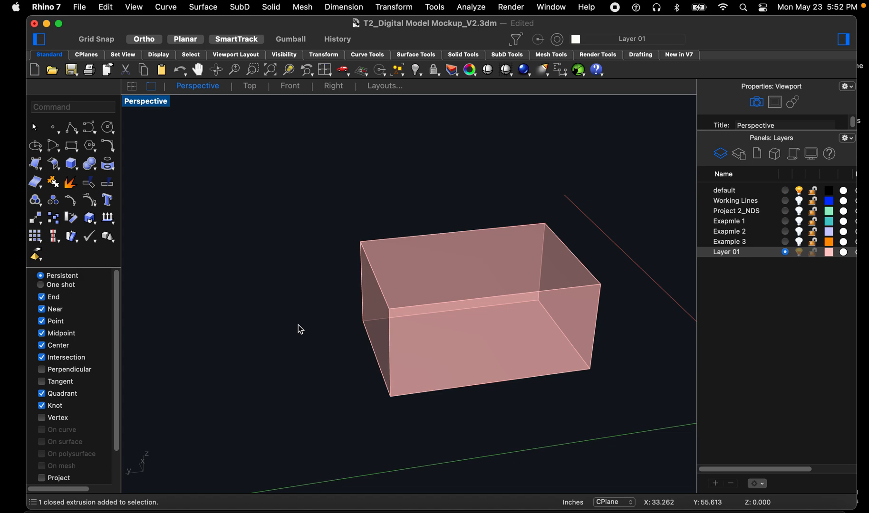
Step: Examine the box's faces, edges and interior from several sides to see whether it encloses a closed volume
right_drag(298, 325, 268, 342)
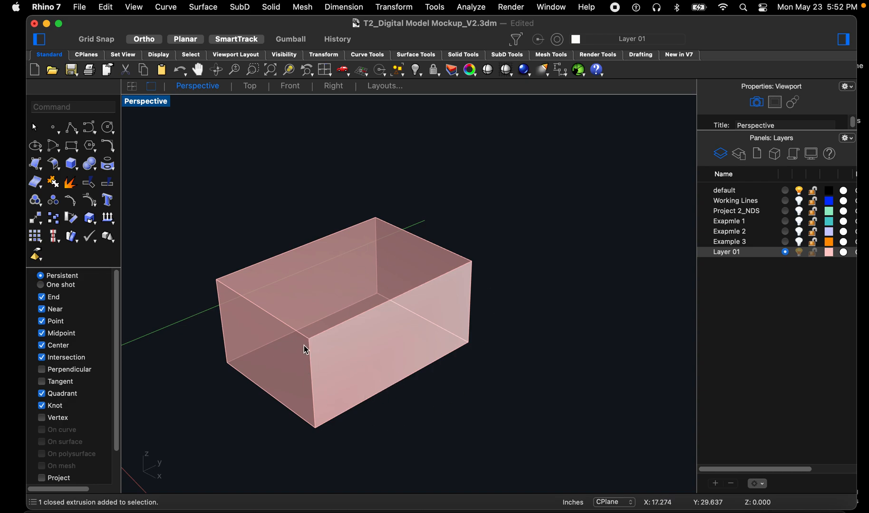
right_drag(304, 347, 240, 328)
scroll(317, 303, up, 6)
right_drag(308, 341, 296, 330)
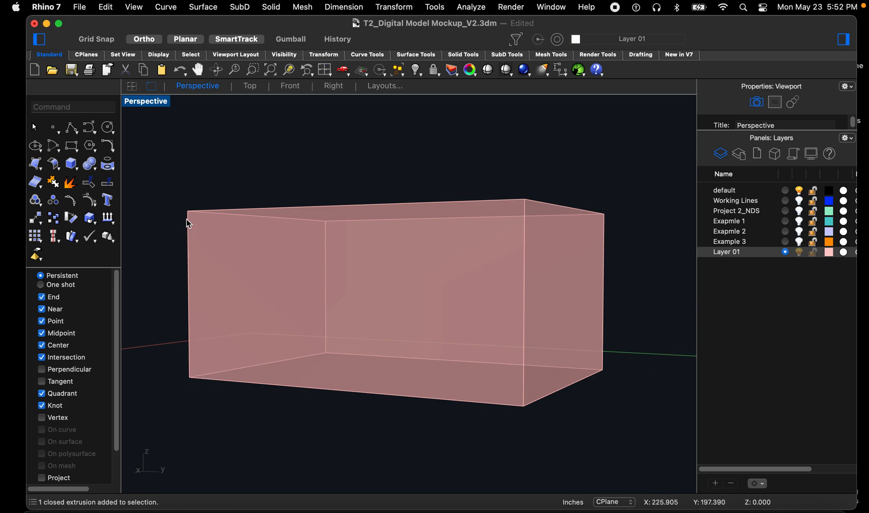
right_drag(188, 219, 224, 242)
right_drag(258, 300, 302, 297)
right_drag(324, 328, 394, 298)
scroll(394, 298, up, 5)
right_drag(356, 327, 460, 364)
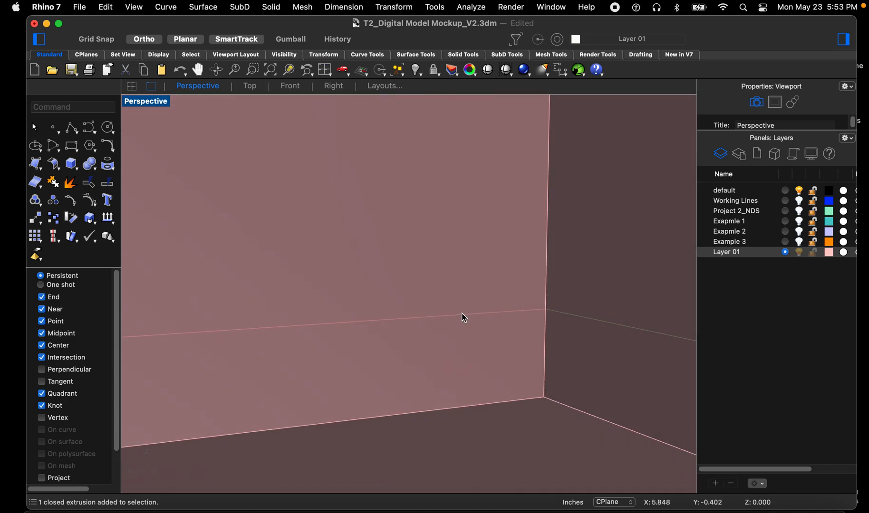
scroll(462, 318, down, 5)
right_drag(461, 318, 163, 345)
scroll(408, 353, down, 5)
scroll(369, 359, up, 7)
right_drag(354, 364, 350, 363)
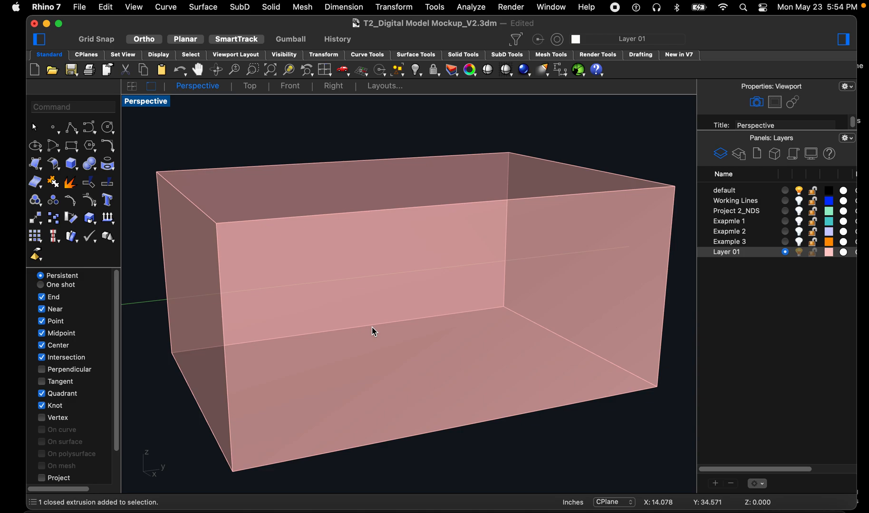
Step: Delete the box from the model
right_drag(384, 282, 275, 281)
key(BackSpace)
Step: Draw a rectangle on the ground plane in the Perspective view, a short distance from the axes
click(70, 146)
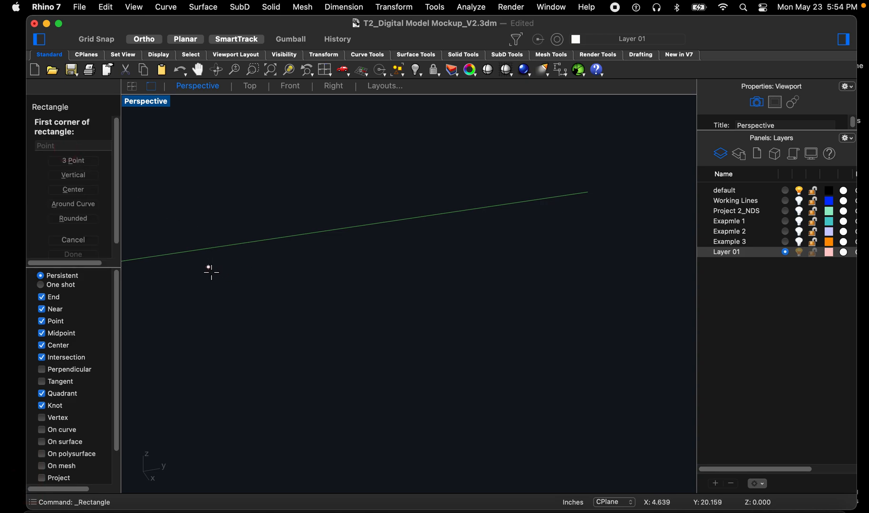
click(251, 326)
click(433, 391)
right_drag(375, 417, 335, 374)
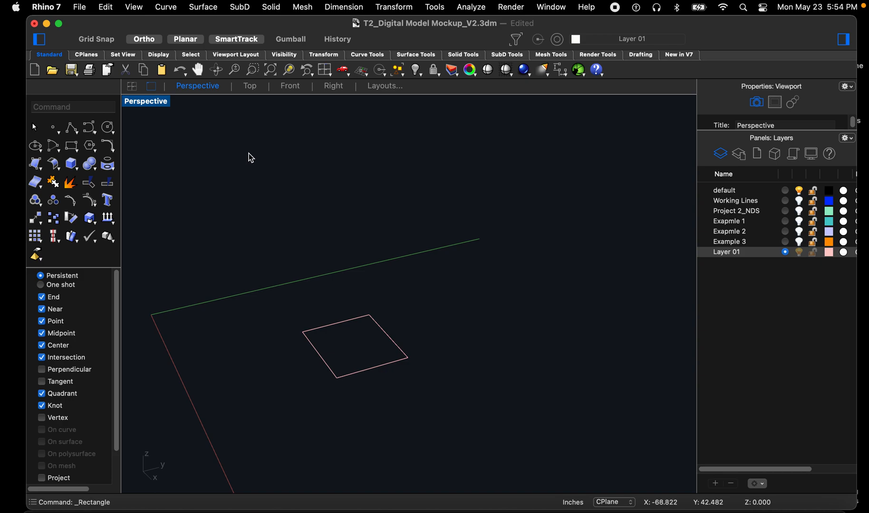
Step: Draw a line in the Front view from the rectangle's corner nearest the origin, rising diagonally at 45 degrees past the vertical axis
click(290, 87)
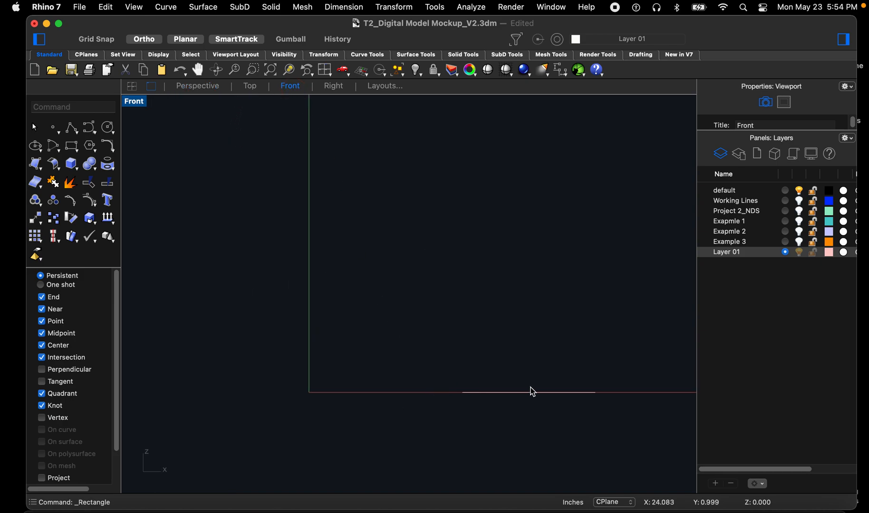
key(l)
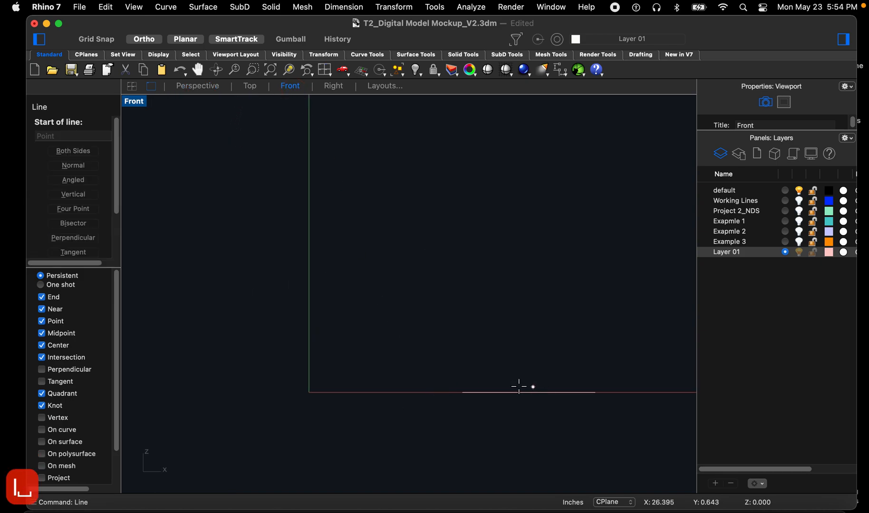
click(462, 393)
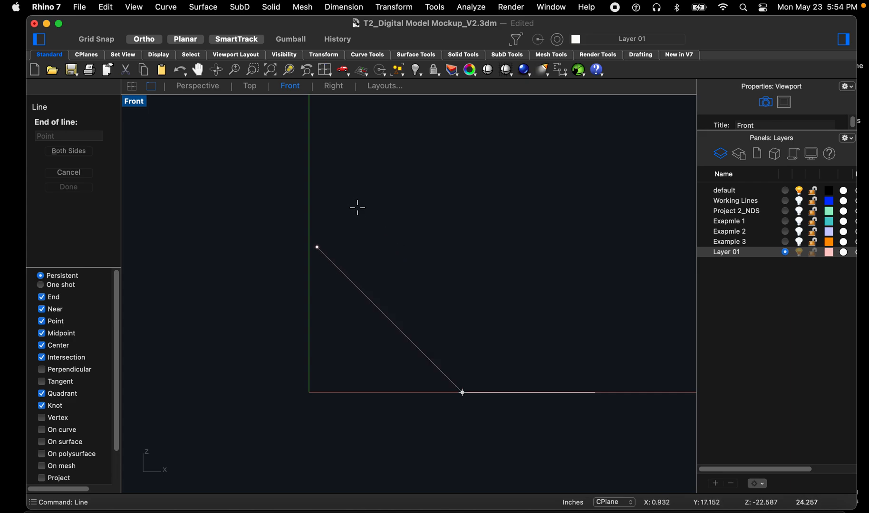
click(259, 190)
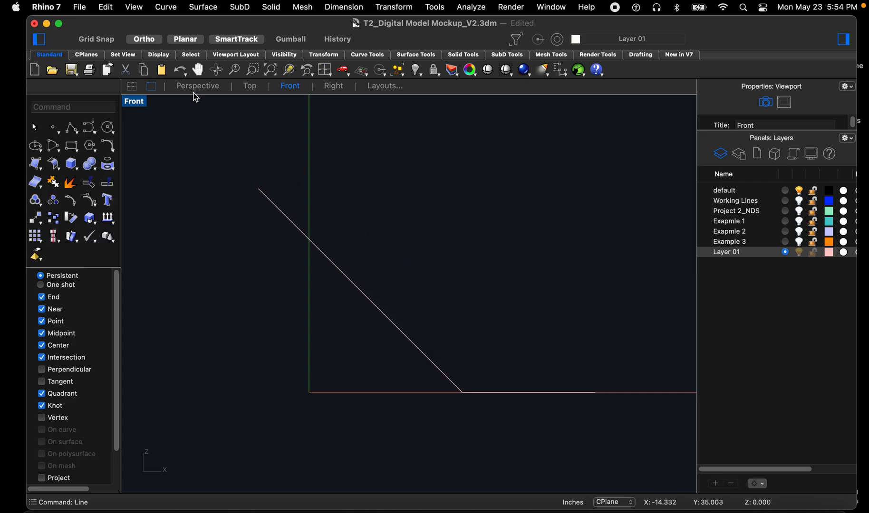
click(211, 88)
right_drag(354, 306, 360, 301)
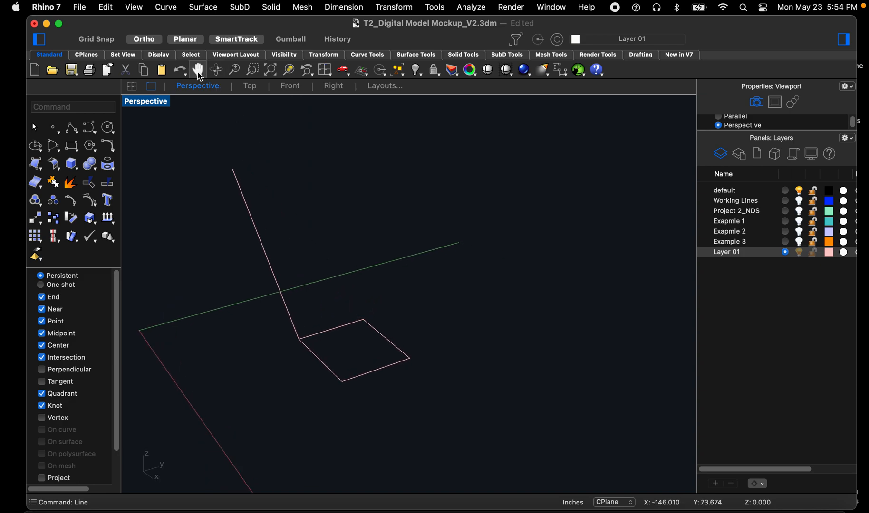
Step: Extrude the rectangle along the diagonal line as a surface, without the Solid option, picking the path near its upper end
click(203, 7)
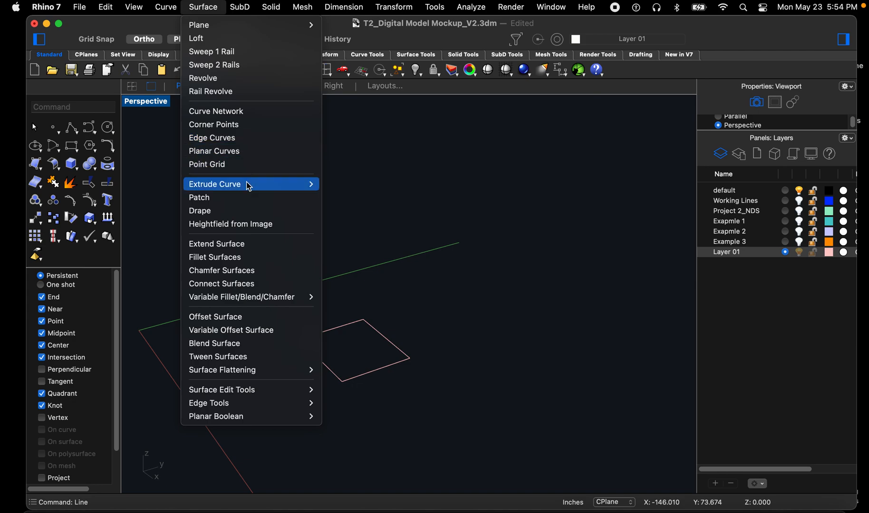
mouse_move(251, 185)
click(351, 197)
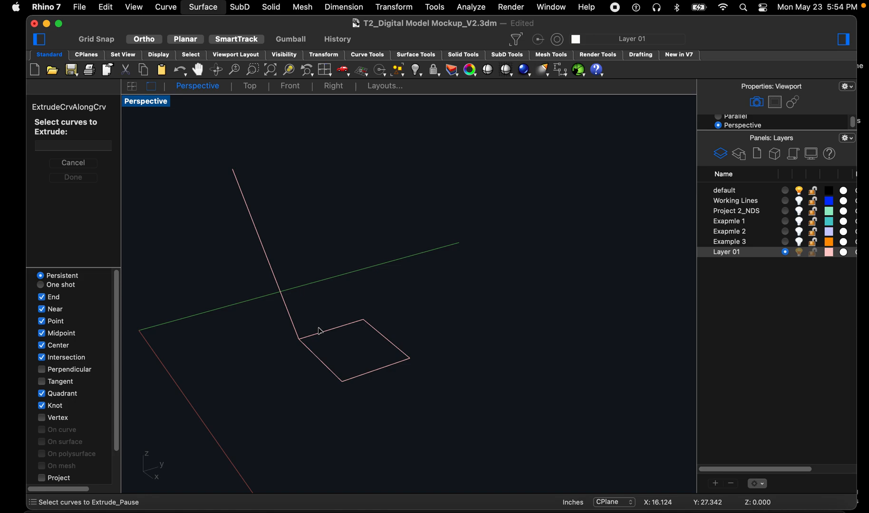
click(318, 334)
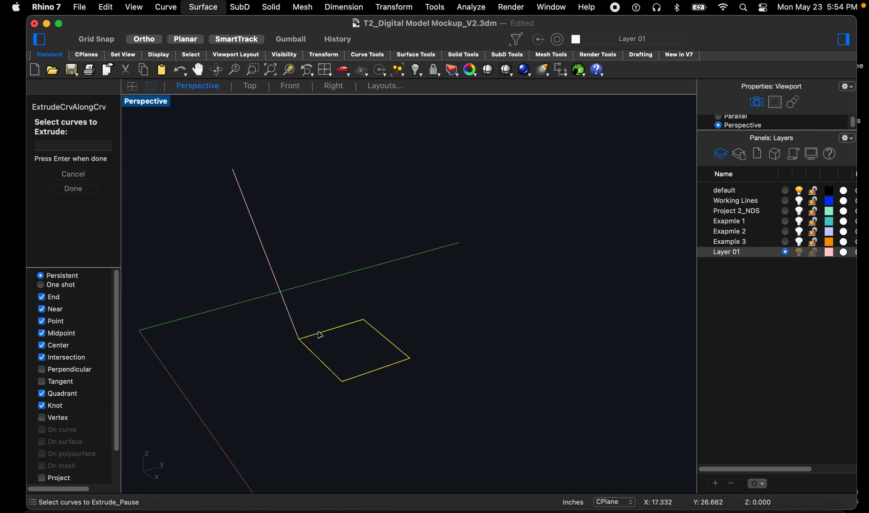
key(Return)
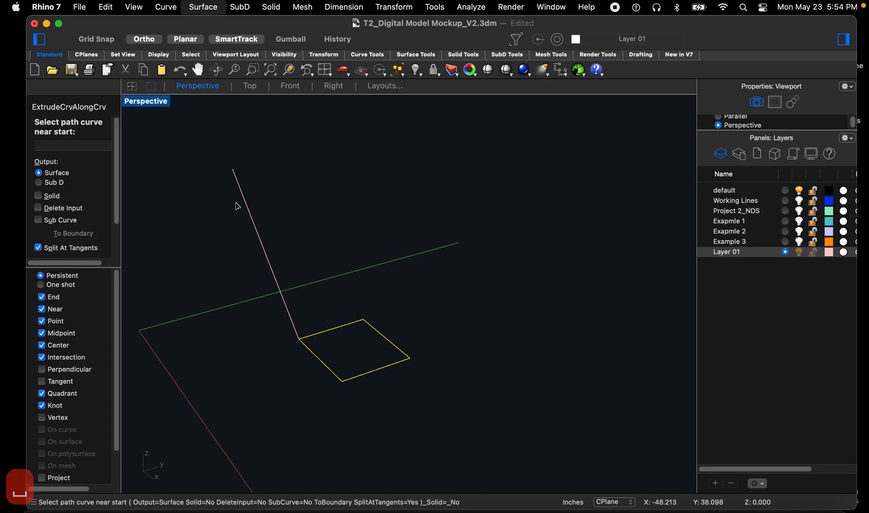
click(240, 189)
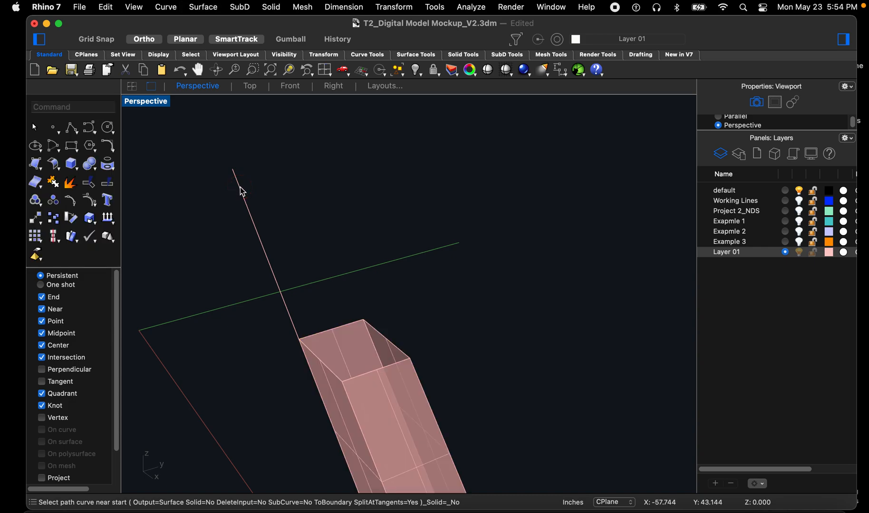
Step: Delete the diagonal path line, leaving the extruded surface in place
right_drag(333, 326, 394, 363)
click(227, 231)
right_drag(228, 231, 287, 257)
key(Delete)
right_drag(354, 285, 447, 289)
right_drag(389, 330, 377, 333)
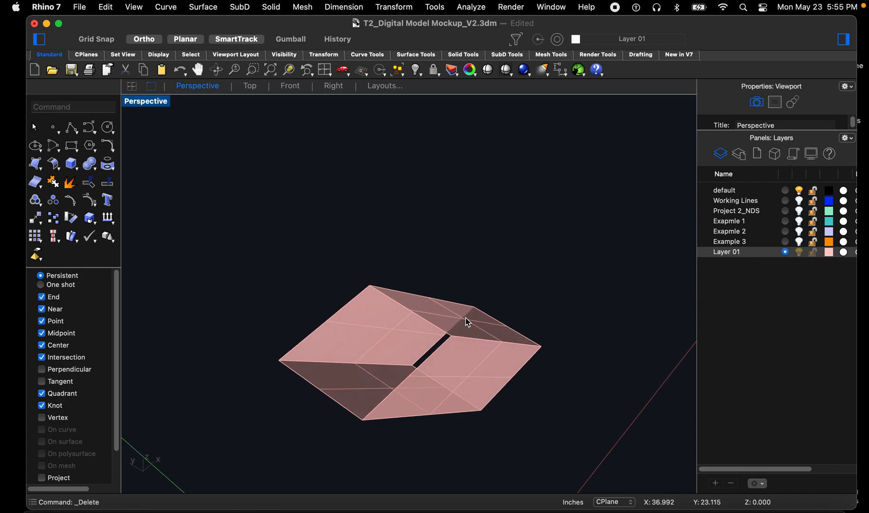
Step: Select the slanted extrusion to check its object type, and examine its end openings
right_drag(362, 387, 348, 368)
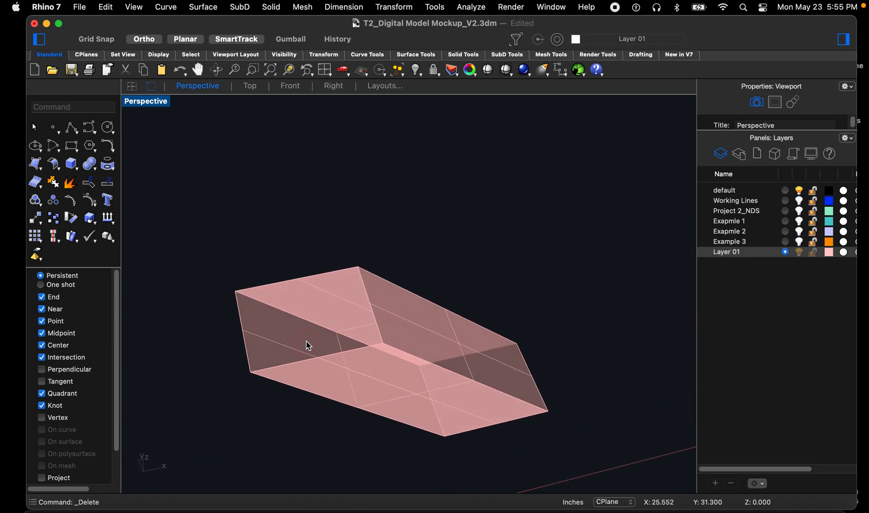
click(280, 366)
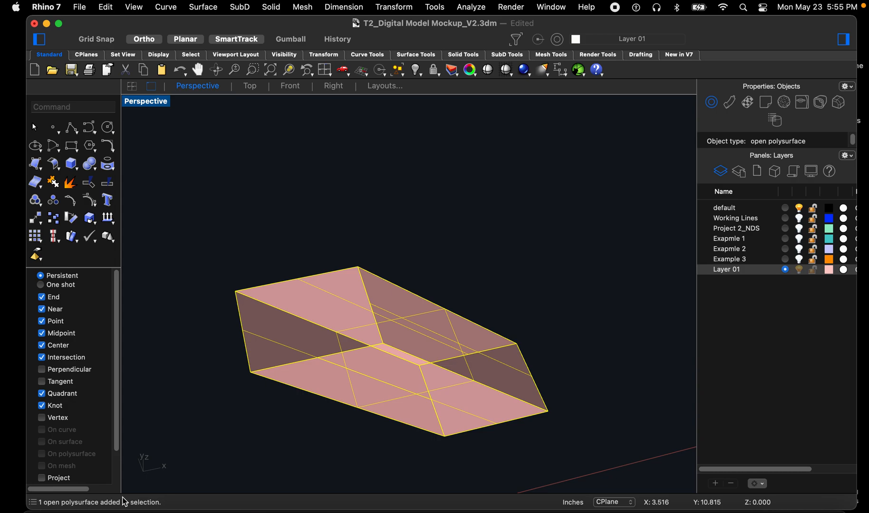
click(220, 435)
right_drag(219, 435, 203, 237)
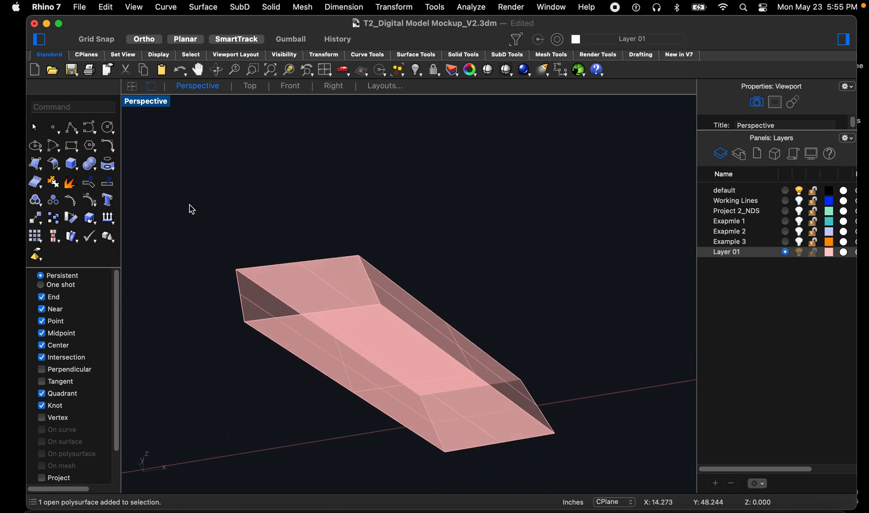
right_drag(251, 240, 240, 214)
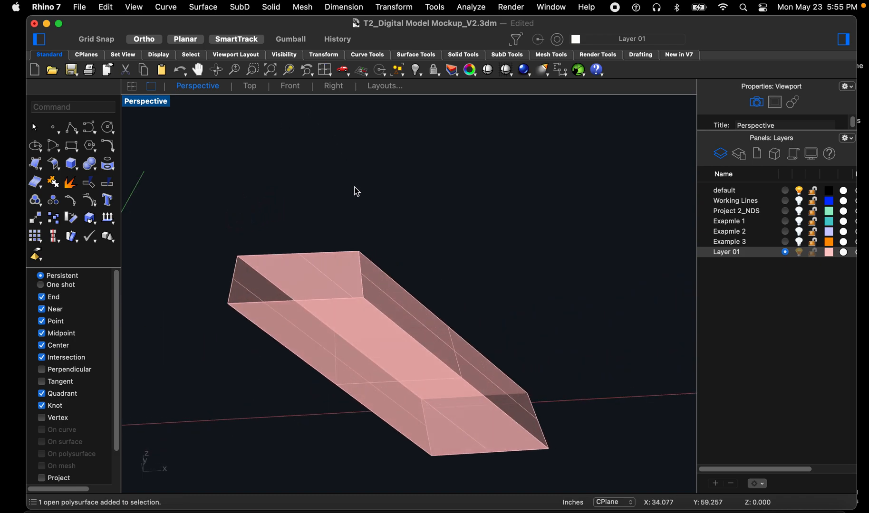
Step: Draw a freeform control-point curve in the Front view across the slanted extrusion's upper end, with Ortho off and all object snaps disabled
click(289, 89)
scroll(291, 224, down, 8)
scroll(423, 266, up, 8)
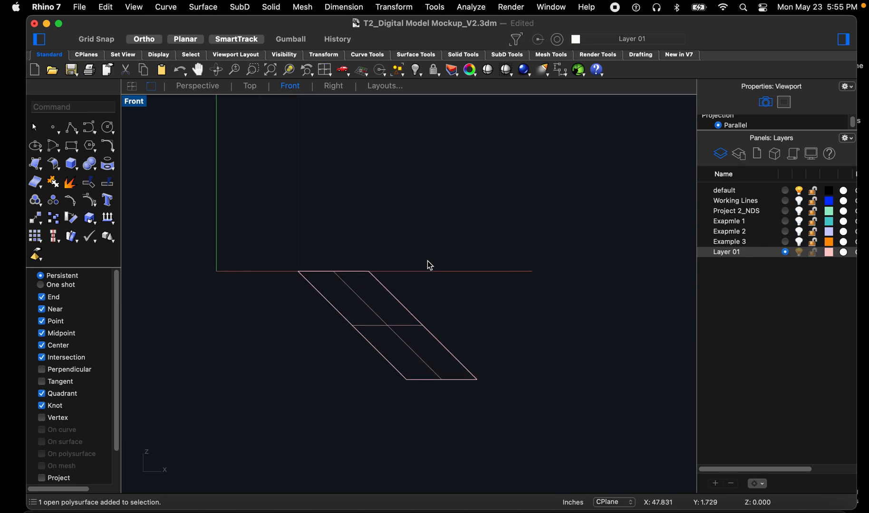
scroll(240, 234, down, 2)
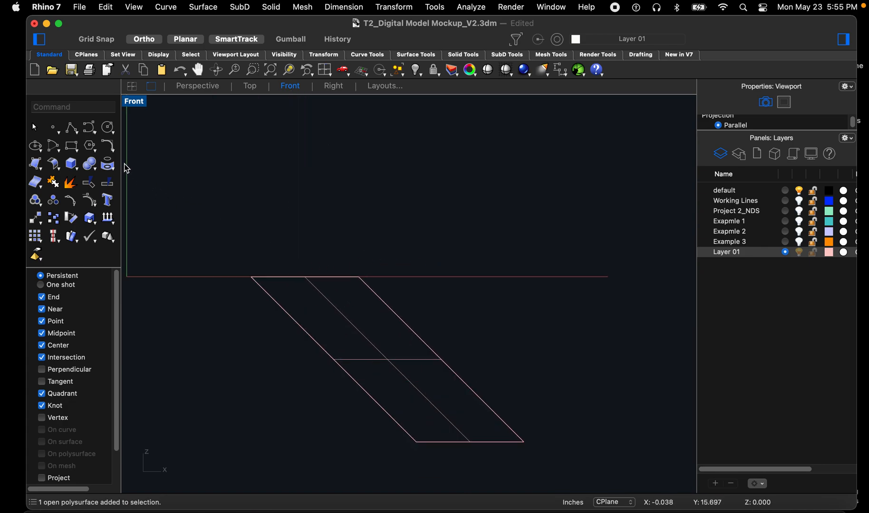
click(91, 135)
click(211, 340)
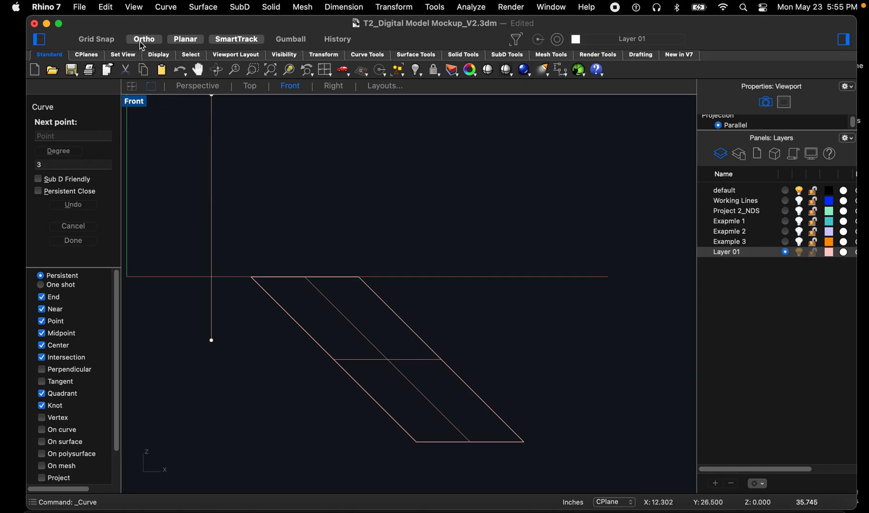
click(224, 295)
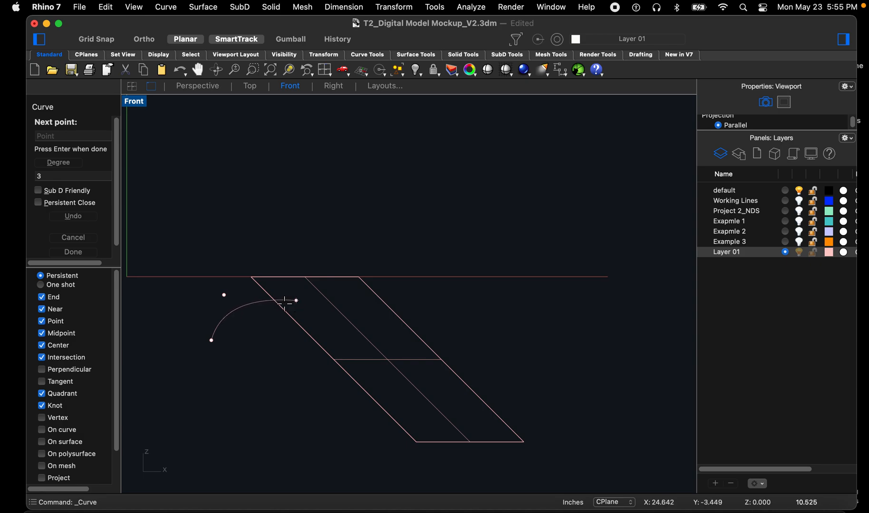
scroll(76, 417, down, 3)
click(42, 475)
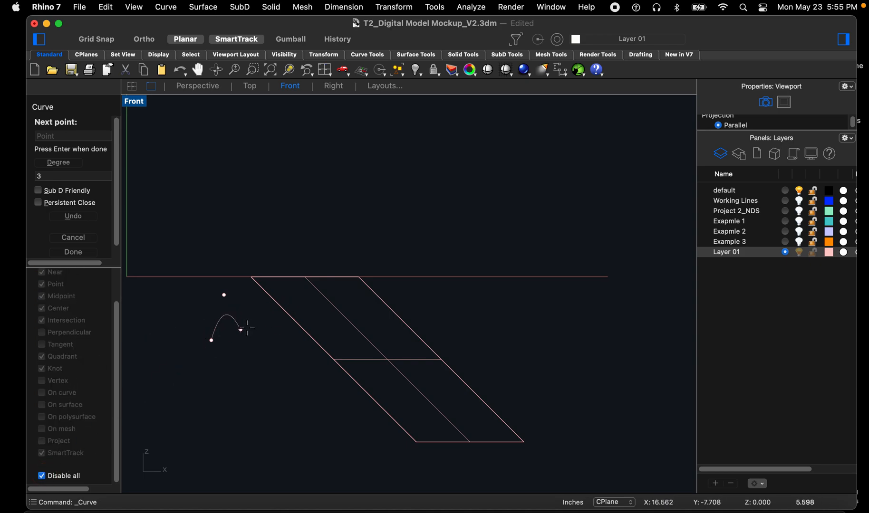
click(323, 303)
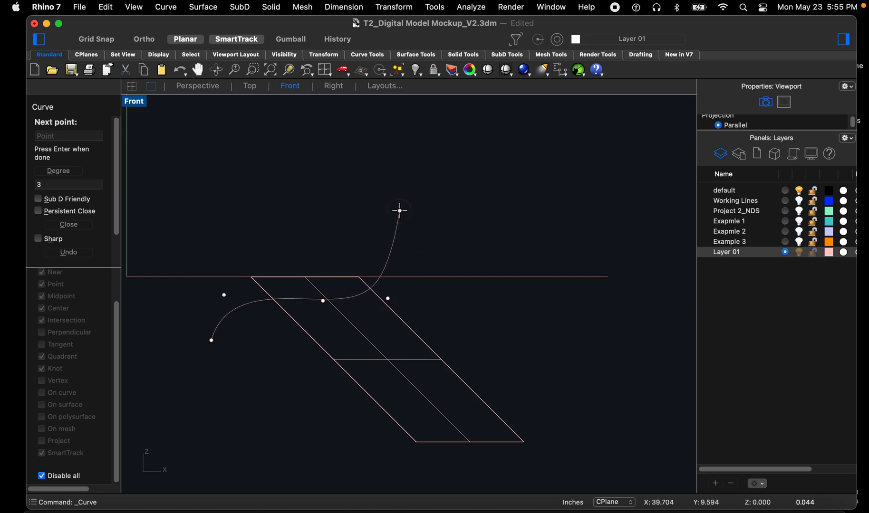
key(space)
Step: Draw a second freeform curve in the Front view, sweeping across the slanted extrusion's lower end and past both its sides
key(space)
click(531, 384)
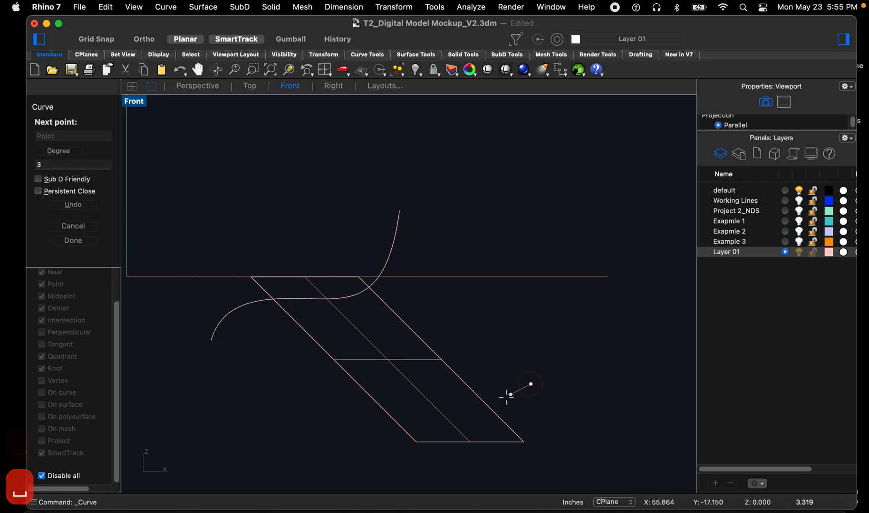
click(483, 432)
click(417, 434)
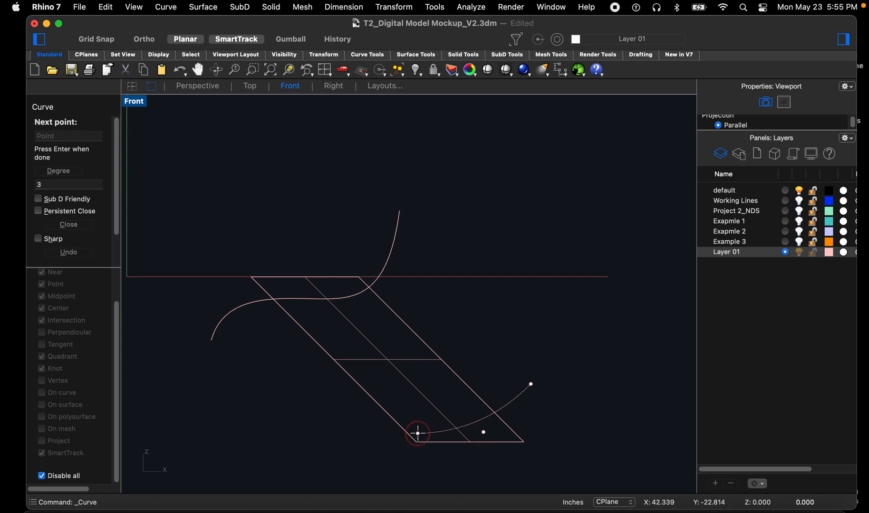
key(space)
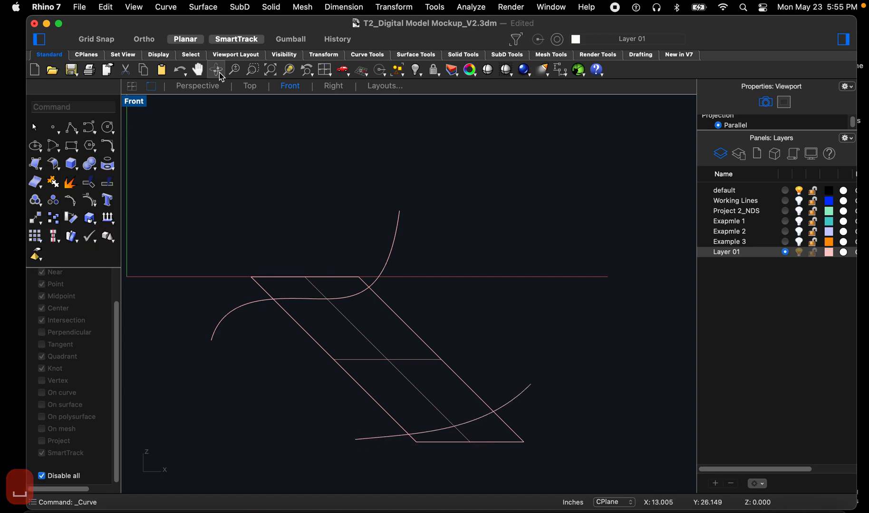
Step: Extrude the two open curves in the Perspective view into curved surfaces that pass completely through the slanted extrusion
click(209, 87)
right_drag(334, 313, 281, 335)
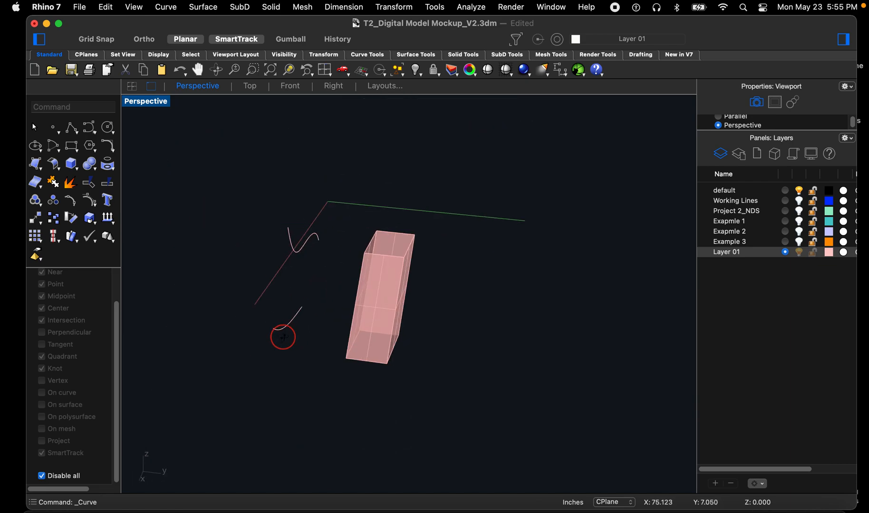
drag(294, 355, 216, 196)
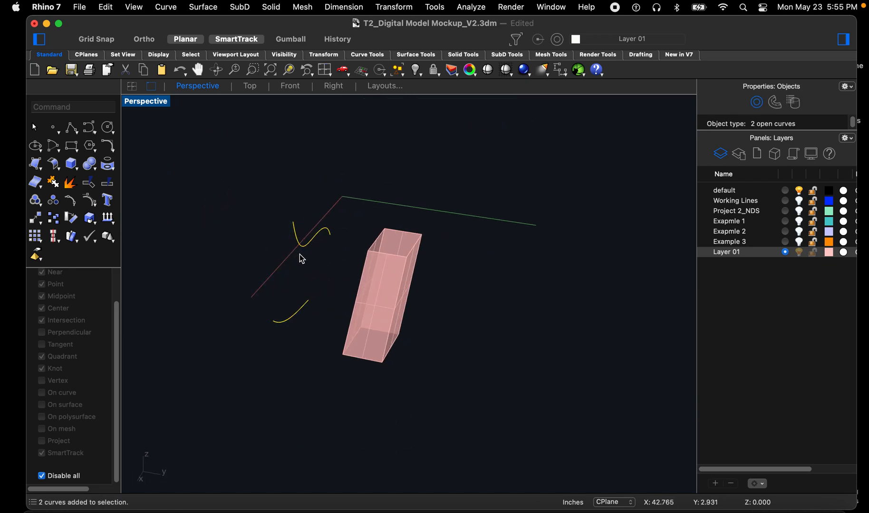
text(ExtrudeCrv)
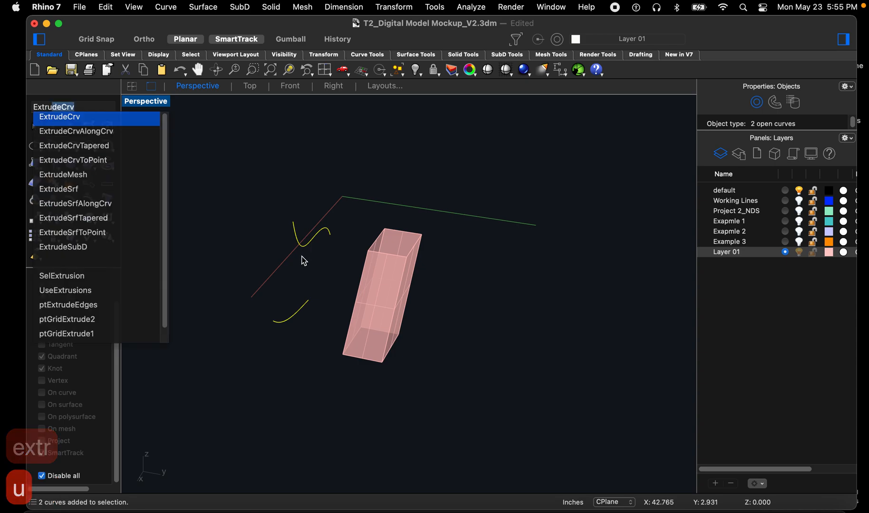
key(space)
click(451, 297)
Step: Try to trim the upper curved surface against the slanted extrusion, and undo that trim
right_drag(390, 308, 443, 300)
text(t)
key(space)
drag(509, 418, 290, 231)
scroll(313, 267, up, 5)
key(space)
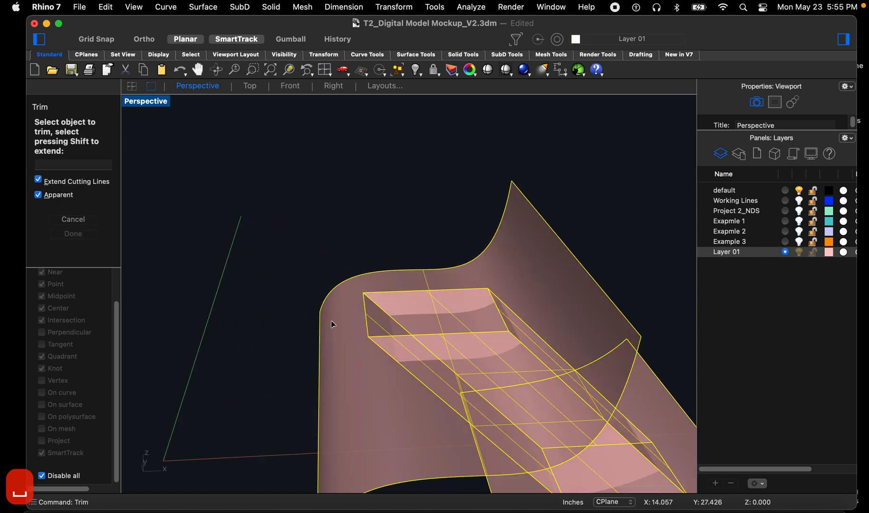
click(331, 324)
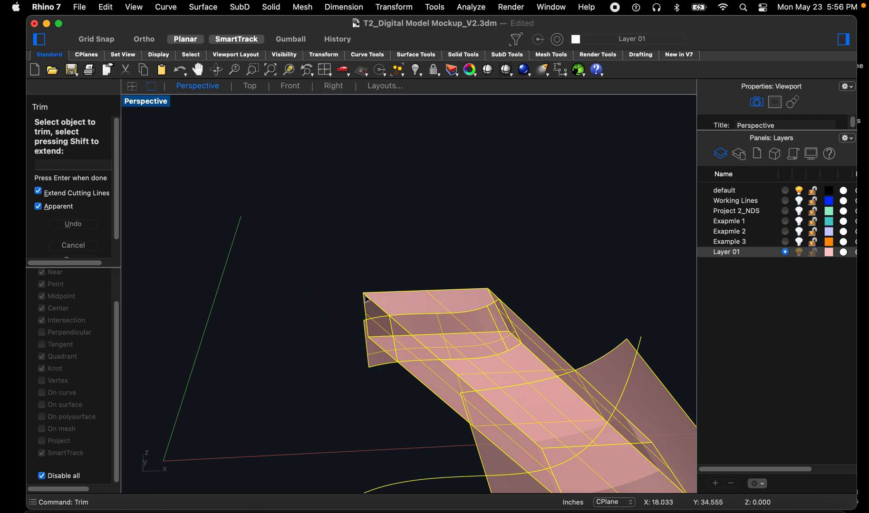
right_drag(370, 360, 448, 419)
scroll(391, 266, down, 8)
key(Escape)
key(Escape)
key(Escape)
scroll(359, 304, down, 6)
key(super+z)
Step: Trim away the parts of both curved surfaces outside the slanted extrusion, using all the selected objects as cutting objects
drag(450, 421, 305, 213)
scroll(303, 318, up, 5)
right_drag(304, 316, 352, 327)
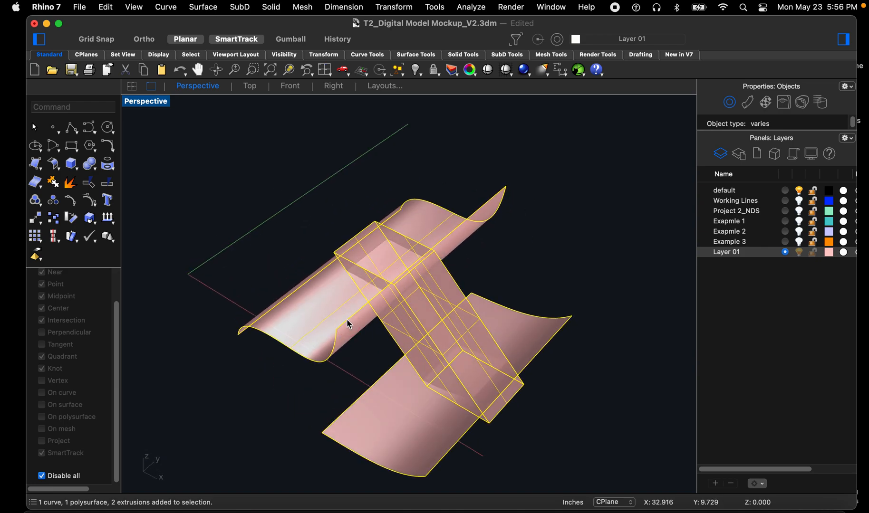
text(trim)
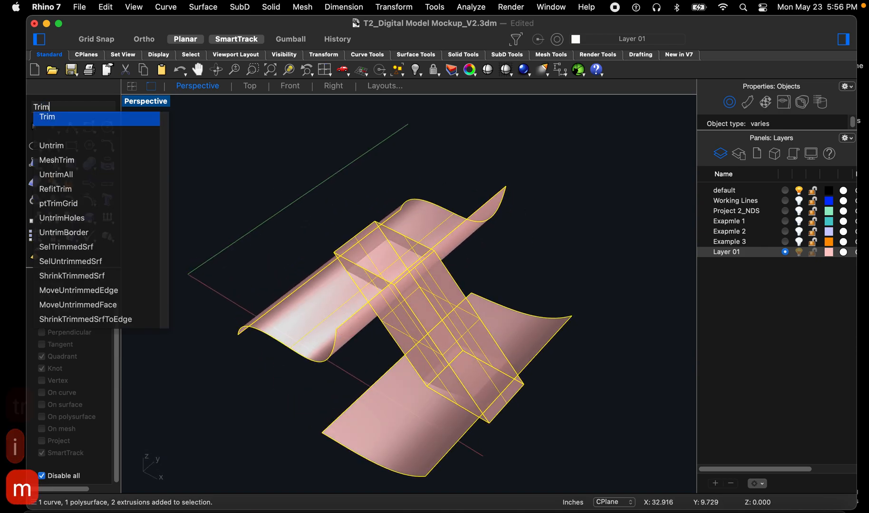
key(space)
click(329, 294)
scroll(343, 262, up, 5)
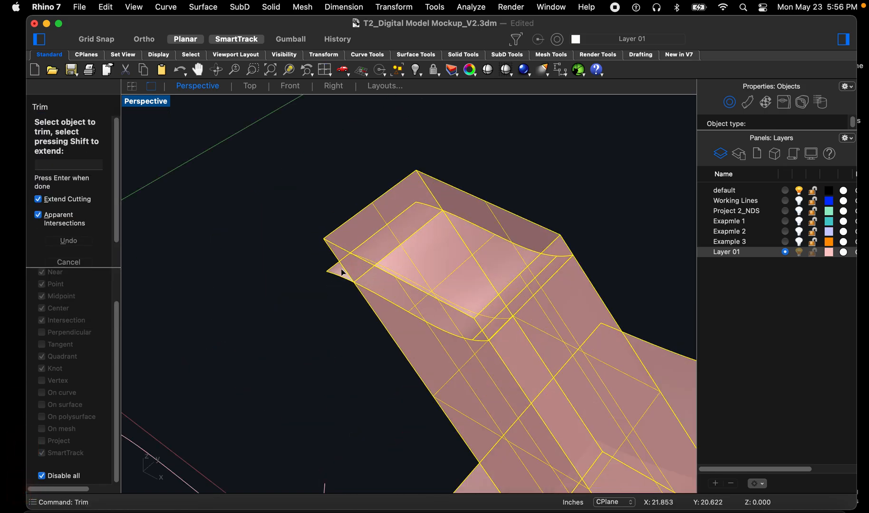
click(339, 273)
right_drag(350, 281, 444, 247)
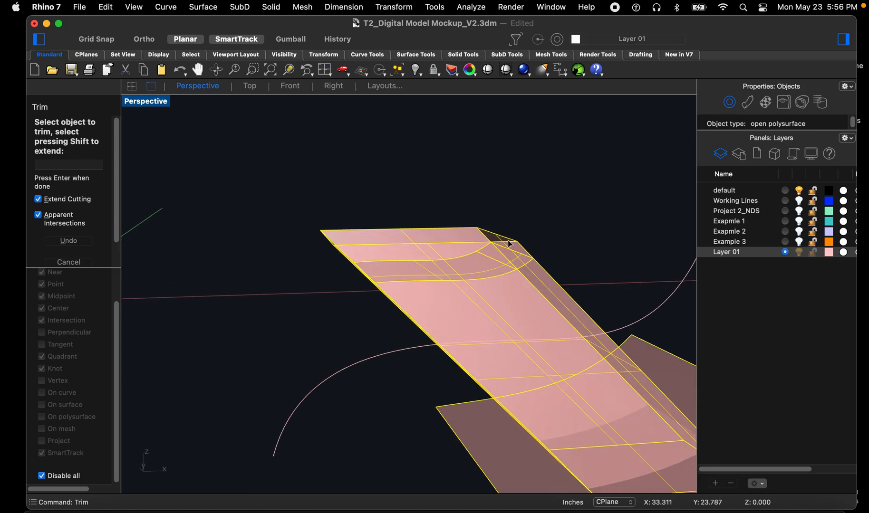
right_drag(506, 243, 615, 350)
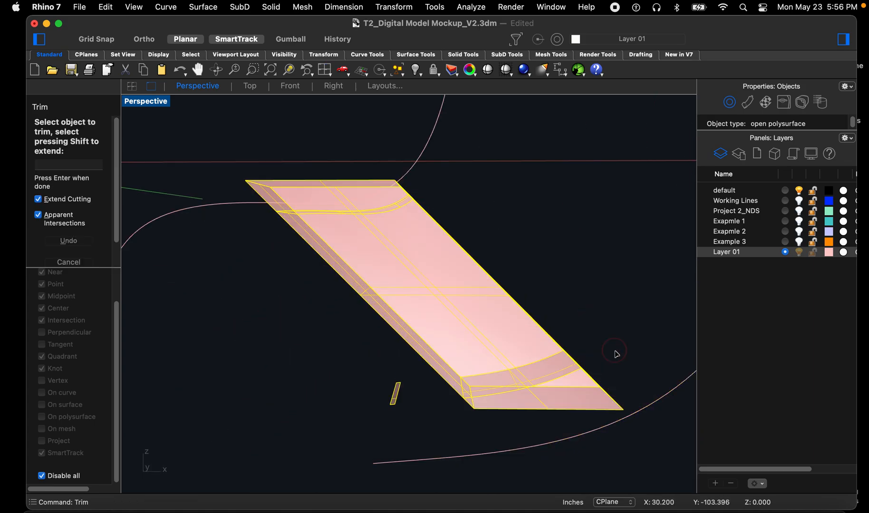
right_drag(575, 402, 548, 404)
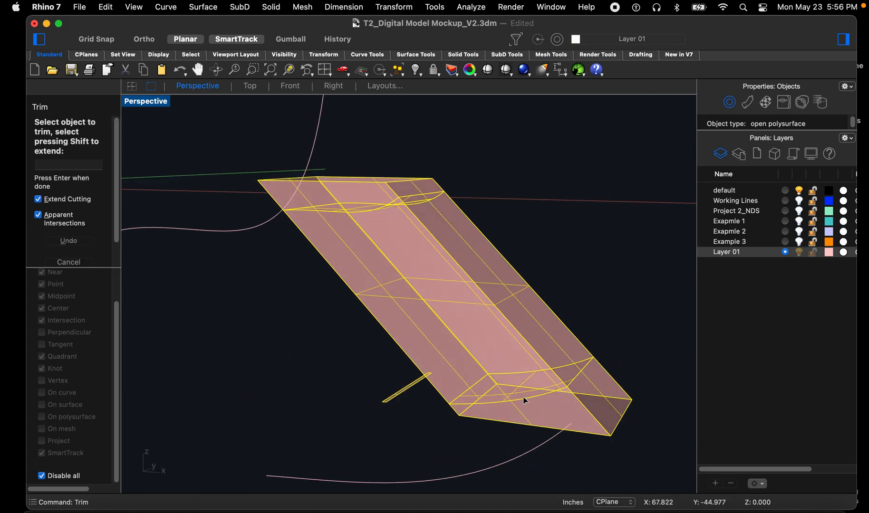
key(Return)
click(440, 433)
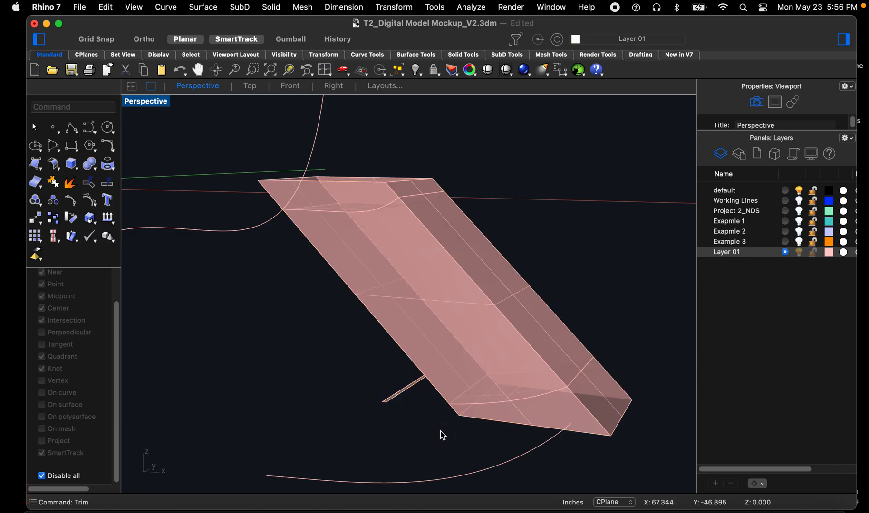
Step: Trim off the extrusion's lower end beyond the lower curved surface, using that surface as the cutting object
key(space)
click(544, 398)
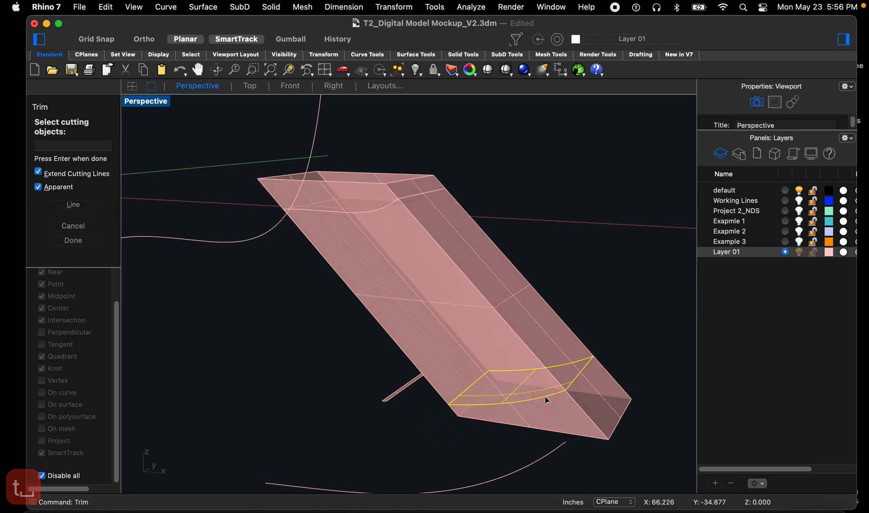
key(space)
click(556, 408)
scroll(529, 414, down, 3)
scroll(416, 270, up, 7)
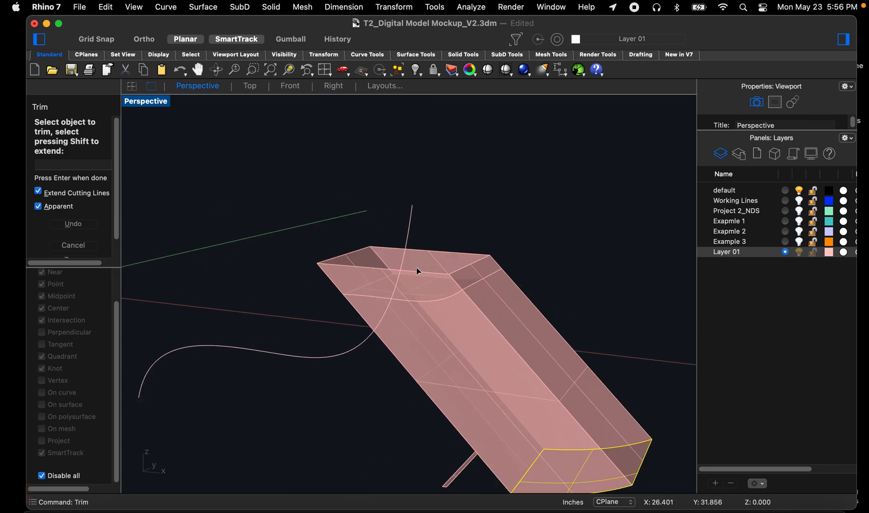
key(Escape)
Step: Trim off the extrusion's upper end above the upper curved surface, using that surface as the cutting object
key(space)
click(445, 322)
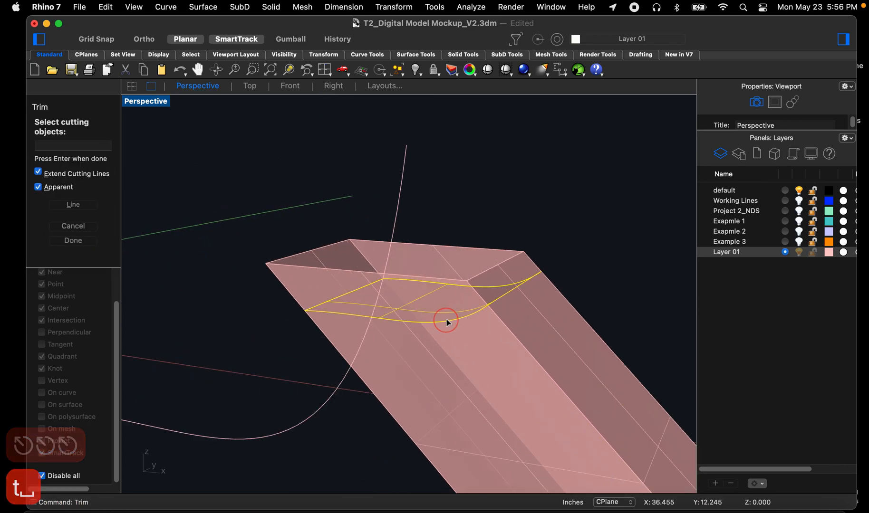
key(space)
click(442, 263)
scroll(429, 272, down, 4)
right_drag(424, 279, 444, 390)
scroll(424, 220, up, 6)
scroll(412, 245, down, 4)
key(Escape)
key(Escape)
key(Escape)
key(Escape)
Step: Delete the leftover trimmed surface sliver beside the extrusion and the remaining construction curves
scroll(454, 375, up, 6)
drag(442, 417, 378, 388)
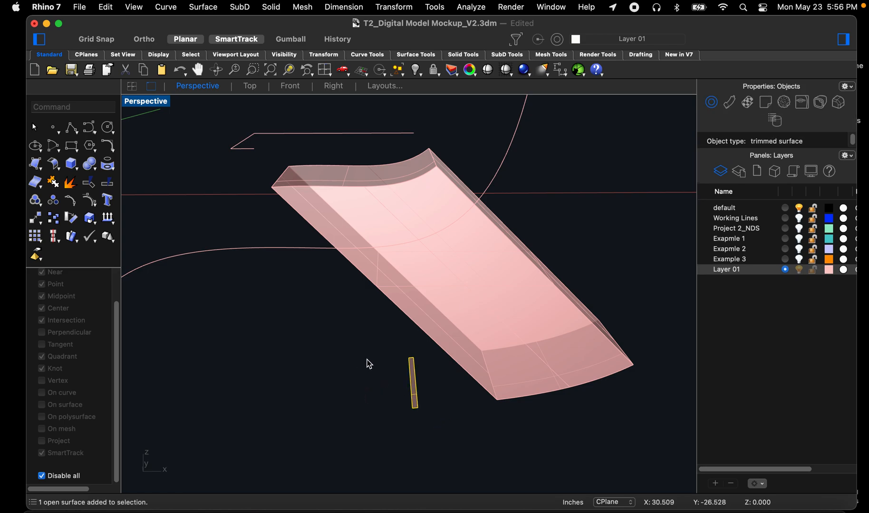
scroll(388, 365, down, 6)
key(BackSpace)
right_drag(409, 359, 606, 396)
drag(607, 396, 473, 339)
key(BackSpace)
scroll(440, 326, up, 5)
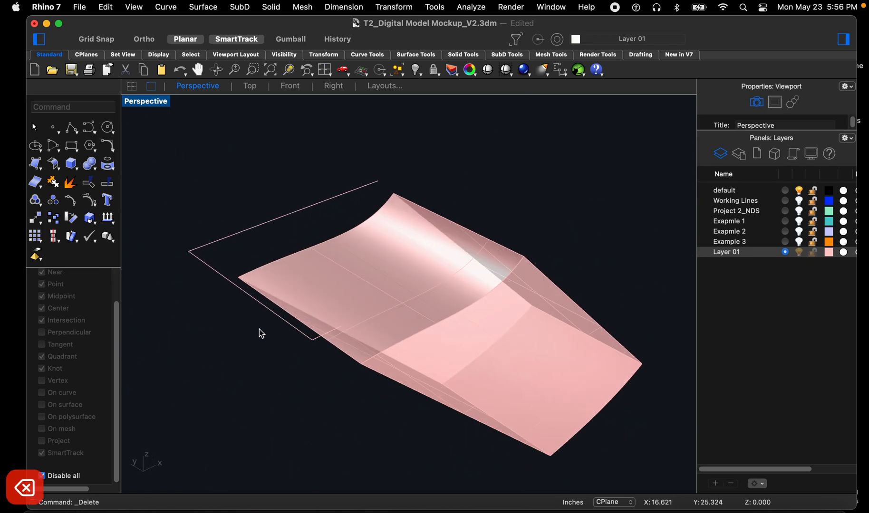
right_drag(210, 272, 449, 304)
Step: Join the two curved end surfaces and the open slanted polysurface into one object
drag(481, 213, 280, 450)
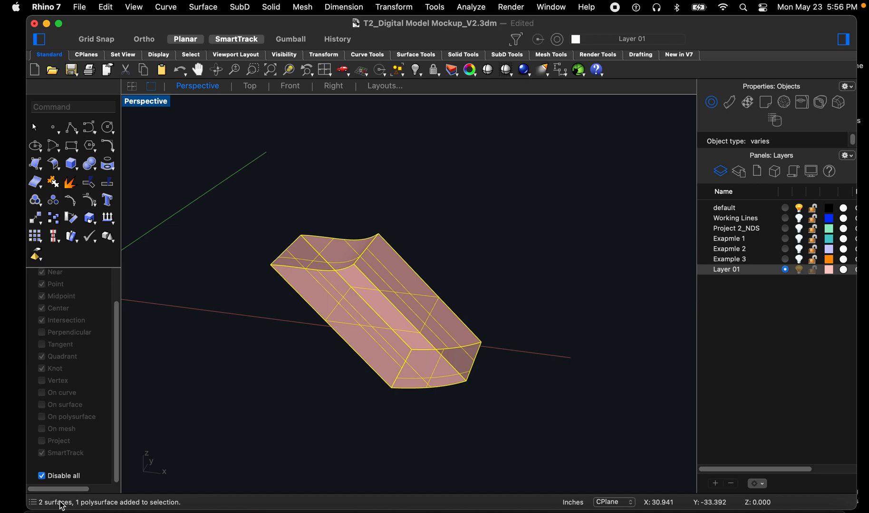
click(241, 423)
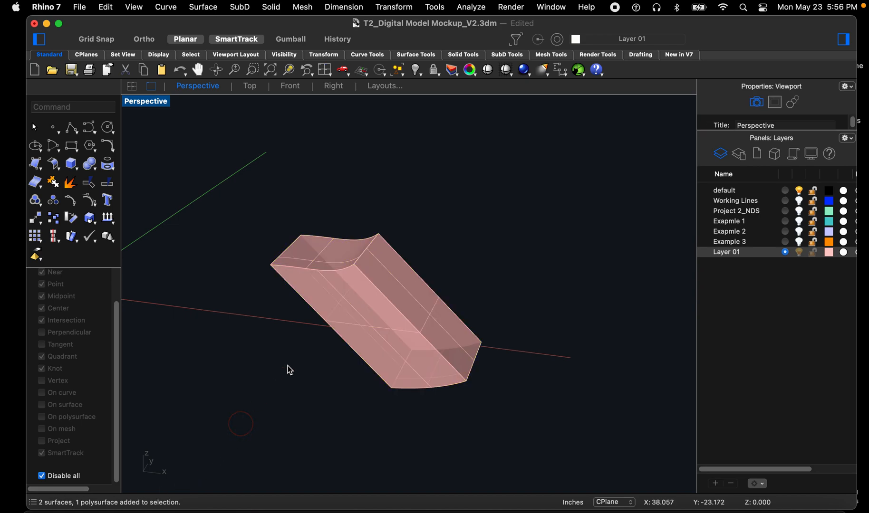
drag(466, 202, 278, 452)
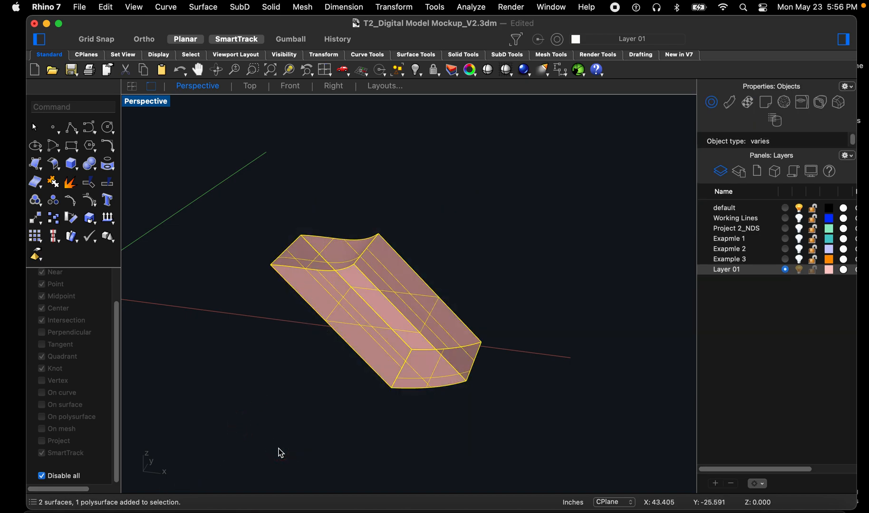
text(join)
key(space)
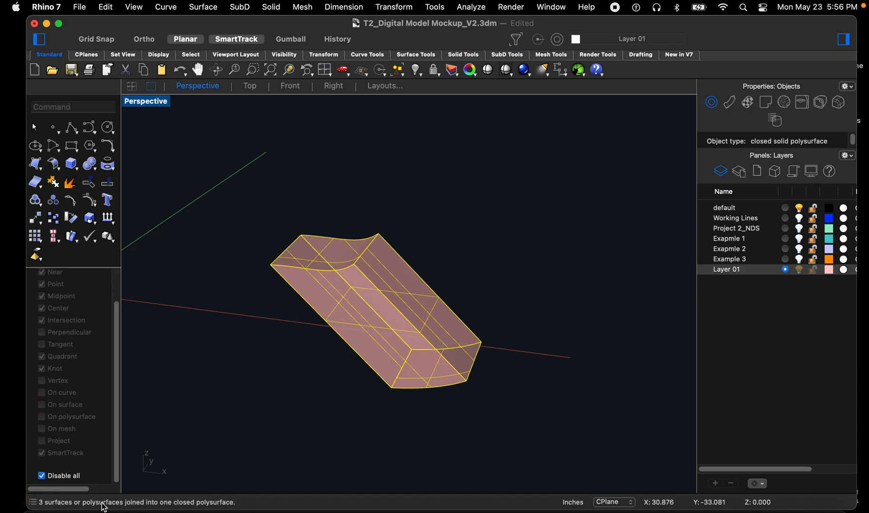
click(274, 412)
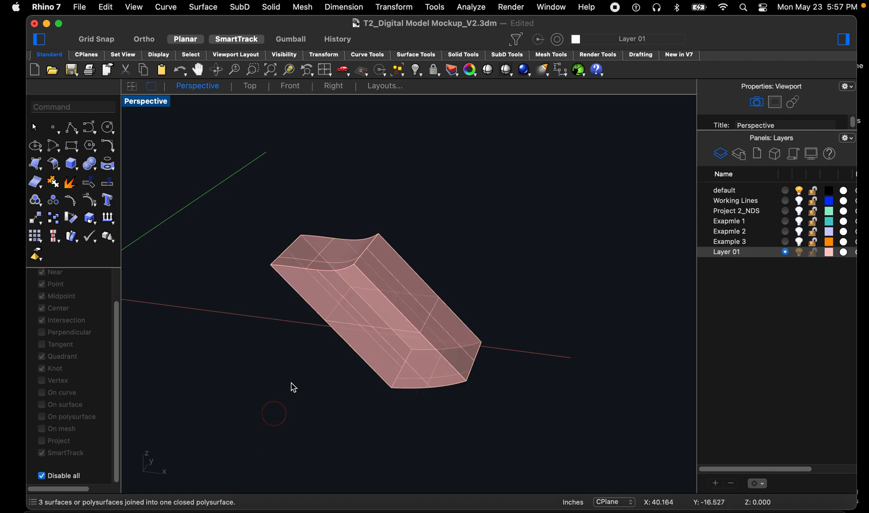
Step: Make the Exapmle 1 layer current and hide Layer 01
scroll(355, 284, up, 6)
right_drag(367, 359, 291, 280)
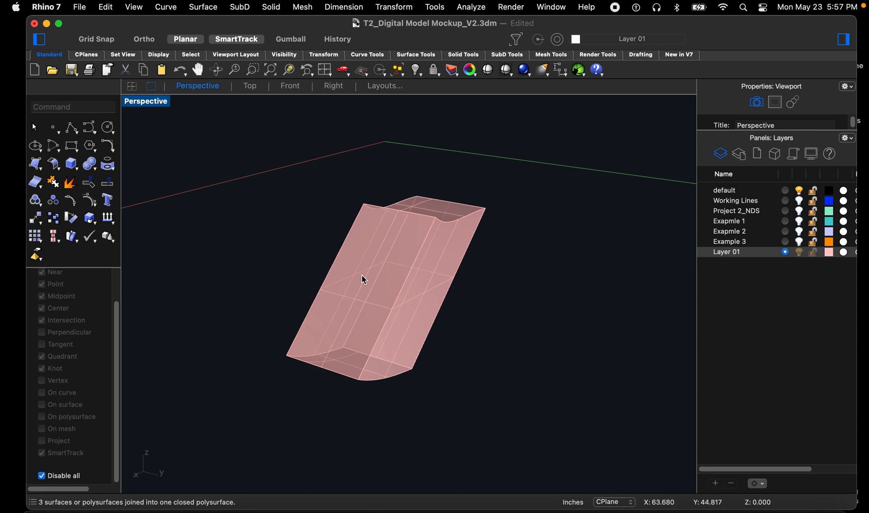
right_drag(418, 333, 409, 306)
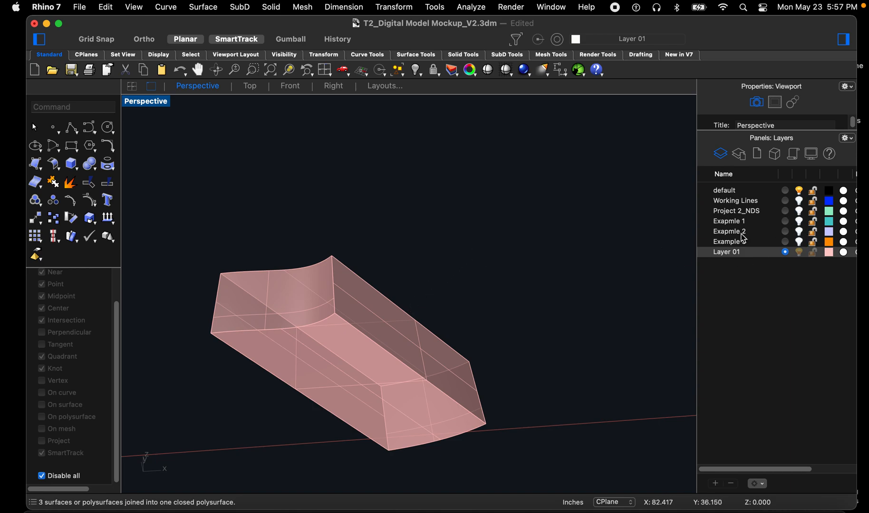
scroll(482, 319, down, 10)
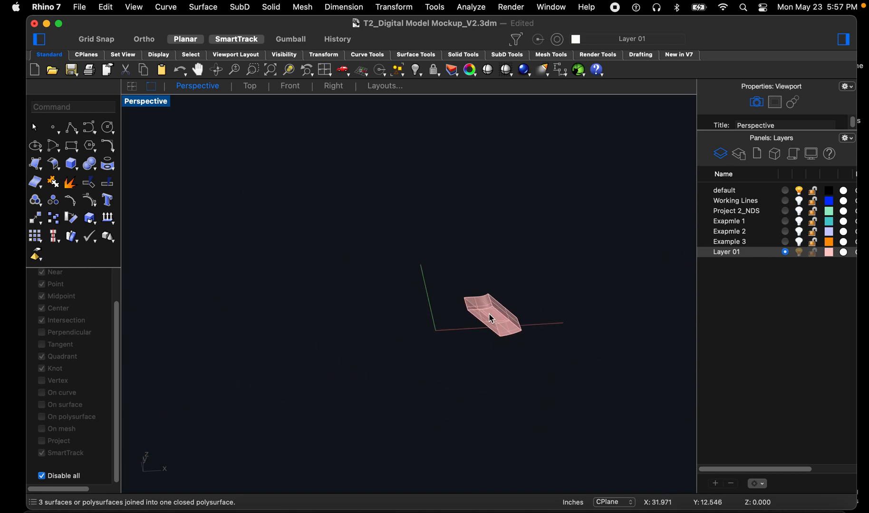
click(784, 222)
click(799, 252)
scroll(386, 327, up, 2)
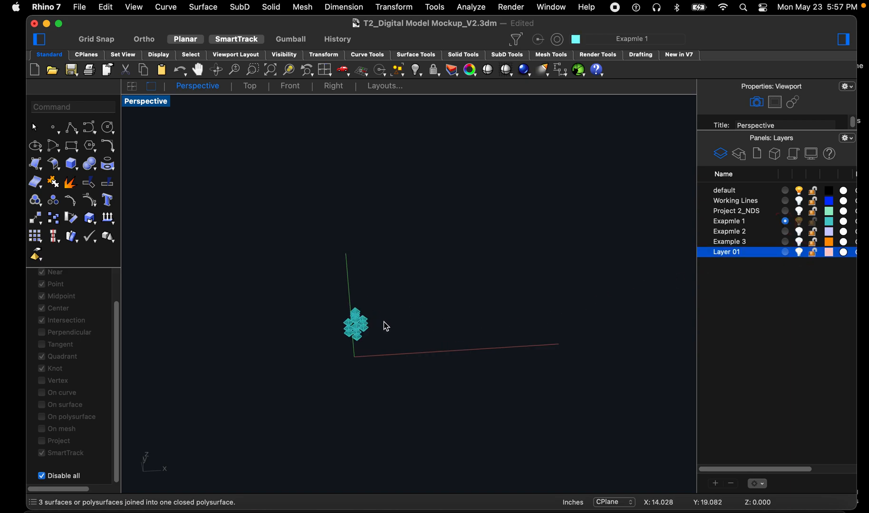
Step: Zoom in on the Exapmle 1 cluster and select individual octahedra to check their object type
text(z)
key(Return)
drag(374, 301, 326, 356)
right_drag(554, 354, 337, 357)
click(316, 370)
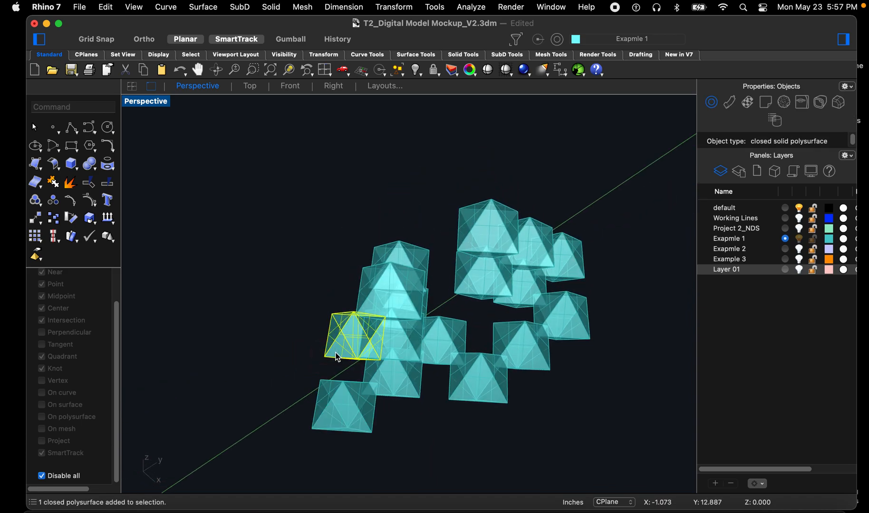
right_drag(372, 384, 359, 304)
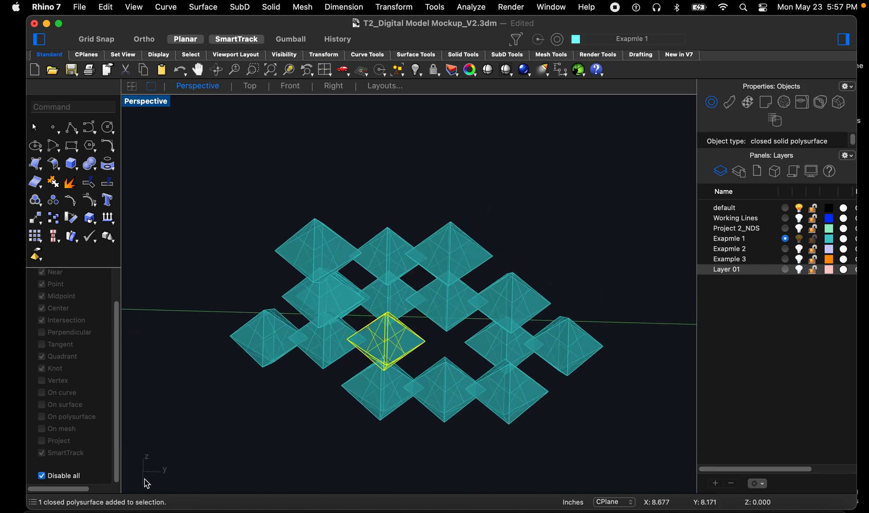
right_drag(215, 430, 255, 409)
click(346, 396)
right_drag(345, 396, 381, 388)
right_drag(485, 397, 445, 395)
click(281, 354)
right_drag(319, 323, 293, 312)
click(307, 240)
click(300, 177)
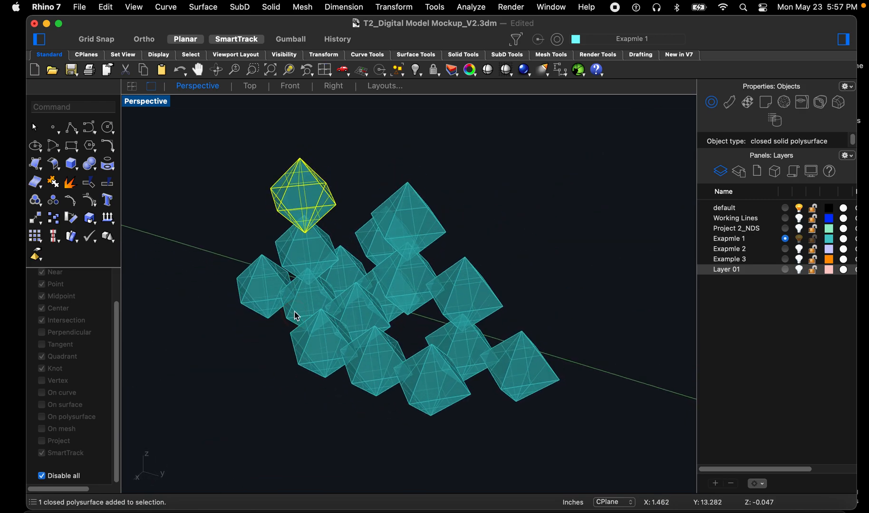
click(297, 316)
key(Escape)
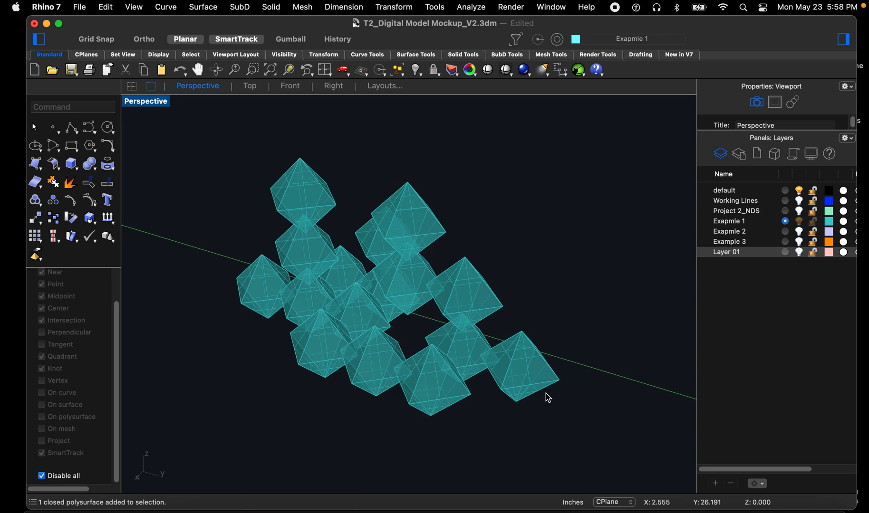
Step: Examine the corner where two adjacent octahedra in the cluster intersect
text(z)
key(space)
drag(501, 333, 455, 385)
right_drag(456, 376, 613, 260)
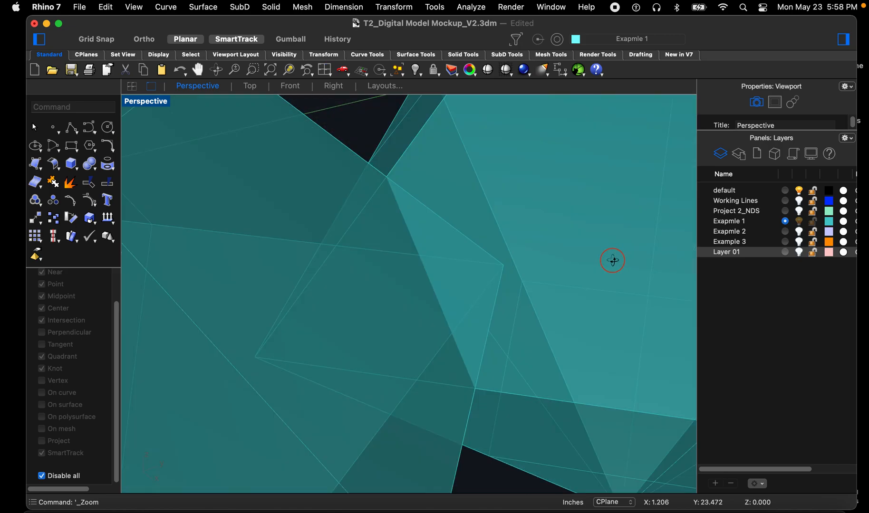
click(617, 205)
click(208, 278)
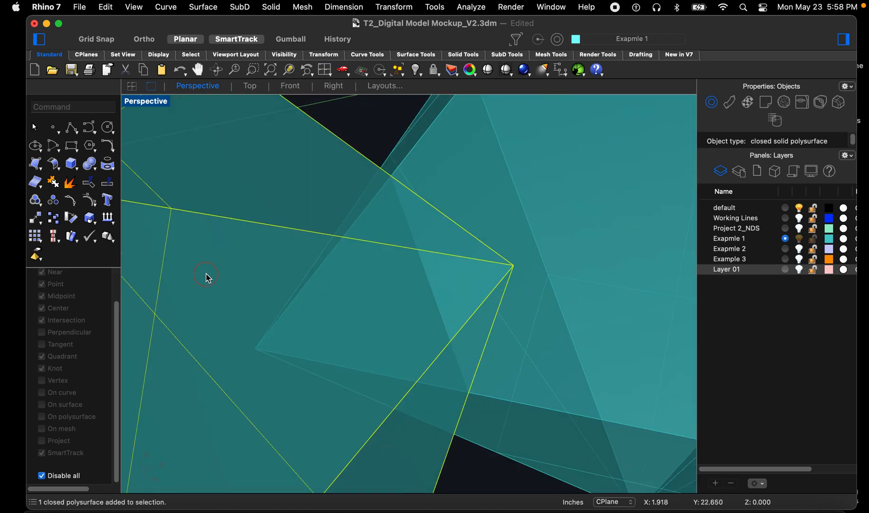
right_drag(545, 246, 460, 412)
click(460, 384)
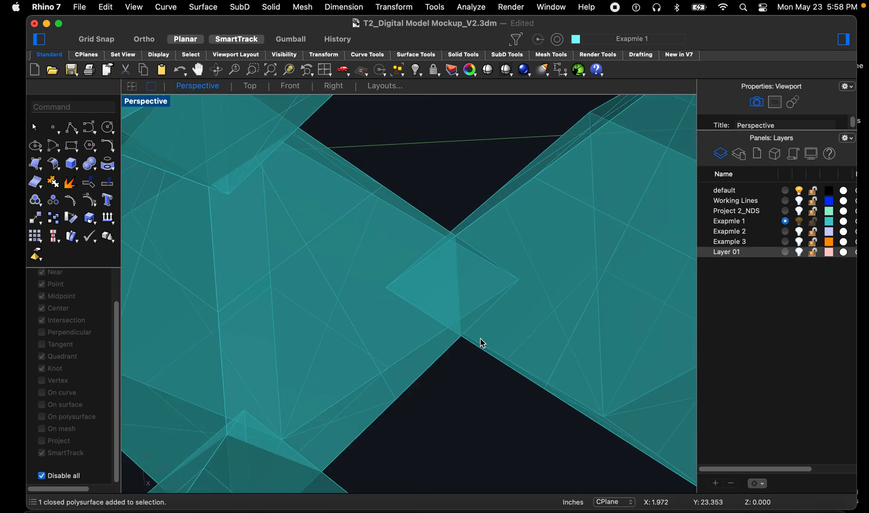
right_drag(507, 276, 594, 261)
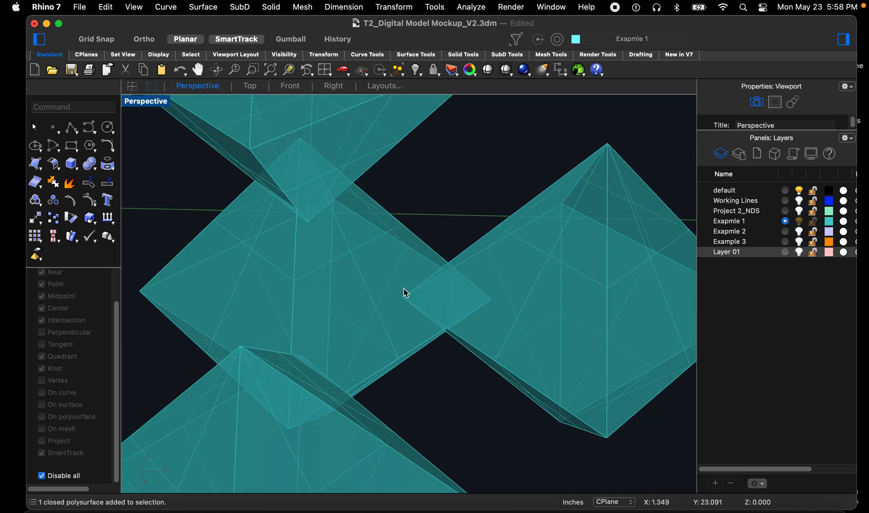
right_drag(459, 388, 465, 395)
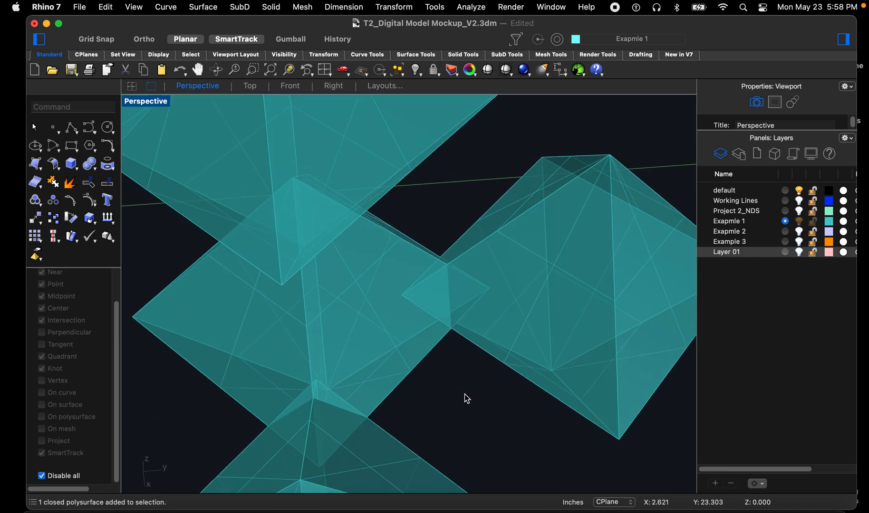
Step: Select neighbouring octahedra in turn and inspect how their corners overlap as separate solids
click(522, 325)
click(343, 329)
click(522, 314)
click(392, 317)
click(528, 317)
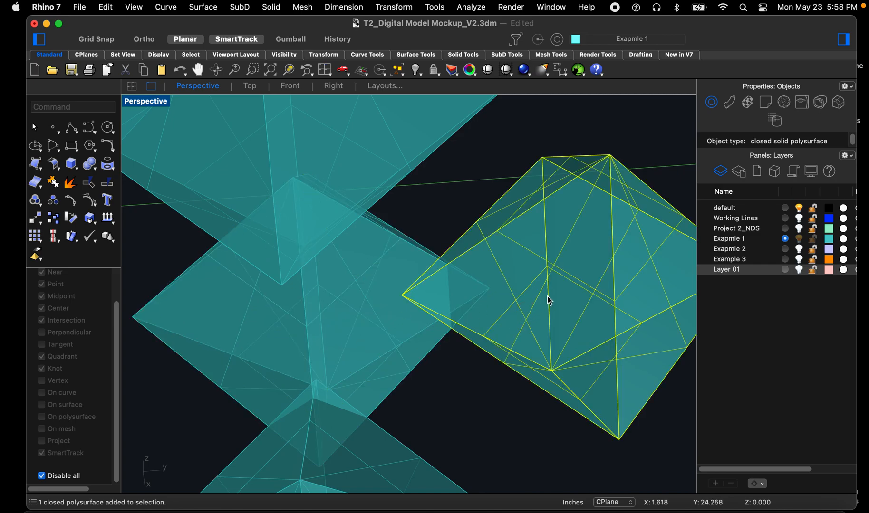
right_drag(473, 311, 336, 298)
right_drag(397, 351, 309, 351)
scroll(511, 318, down, 7)
scroll(411, 363, up, 4)
right_drag(411, 363, 376, 386)
scroll(456, 380, up, 4)
click(459, 380)
scroll(463, 382, up, 2)
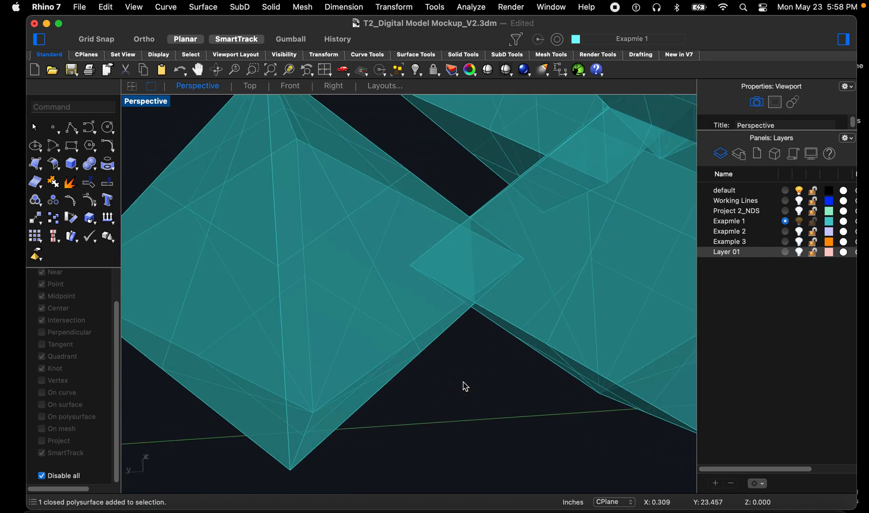
Step: Combine two overlapping octahedra at the end of the cluster into one solid with BooleanUnion
text(boo)
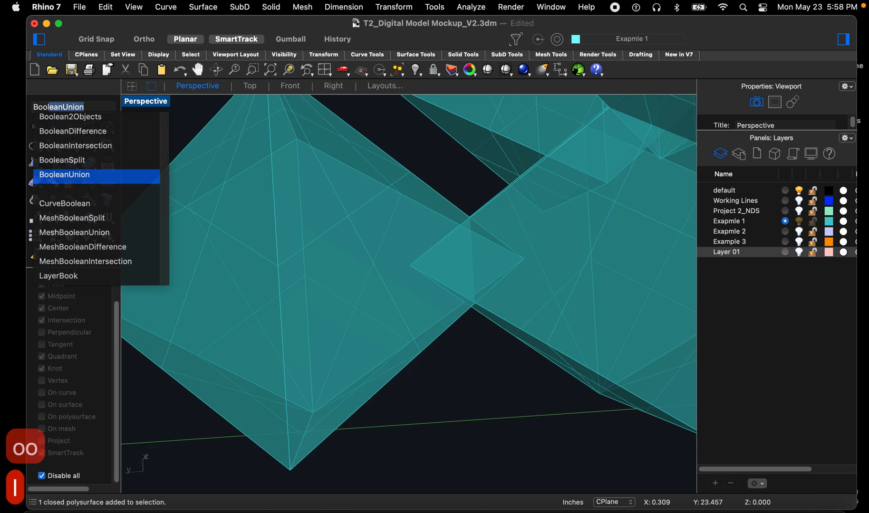
key(space)
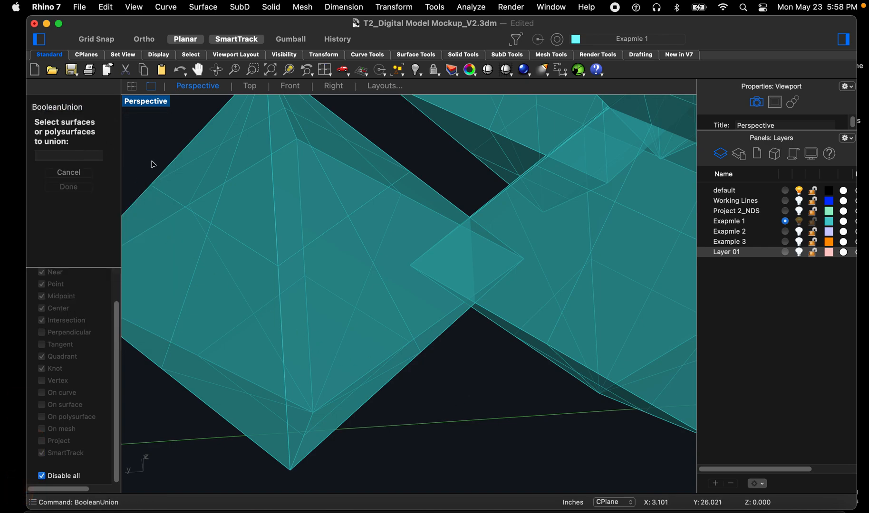
click(231, 262)
scroll(232, 262, down, 5)
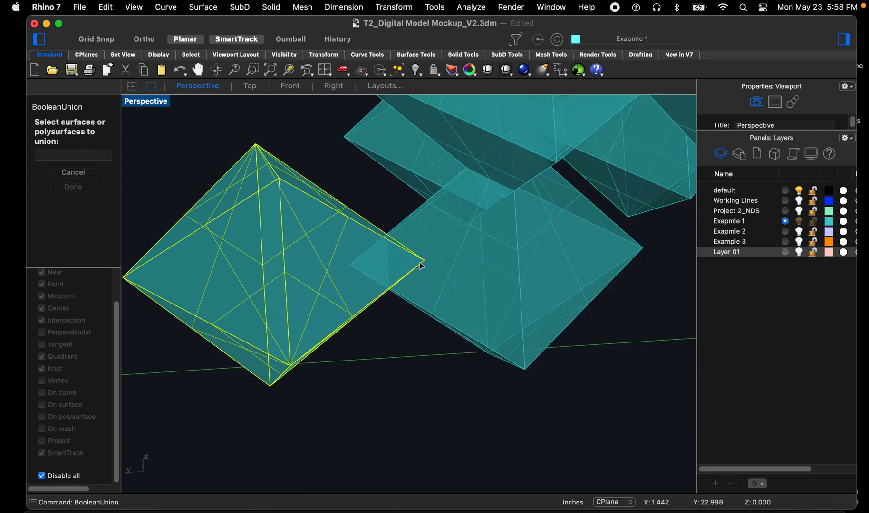
click(455, 265)
key(Return)
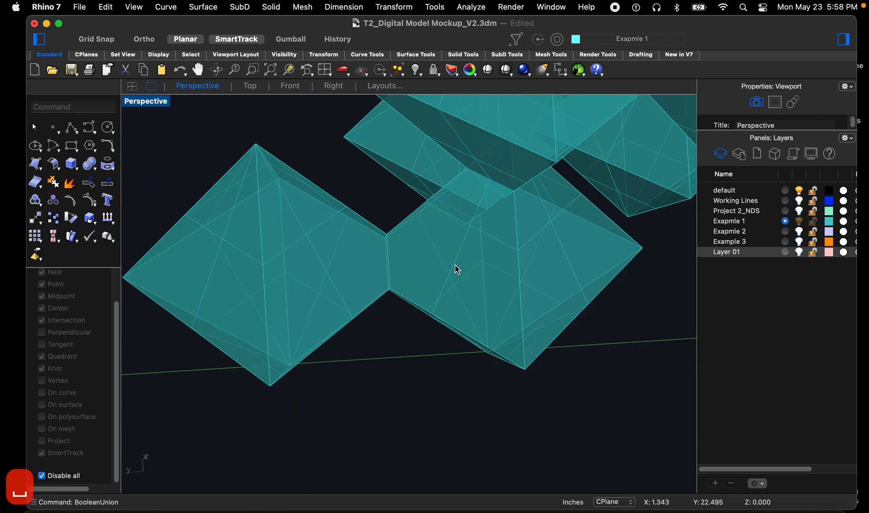
Step: Inspect the joint between the two united octahedra and select them to check their object type
scroll(382, 266, up, 5)
right_drag(382, 266, 287, 270)
right_drag(385, 347, 442, 315)
scroll(428, 318, up, 10)
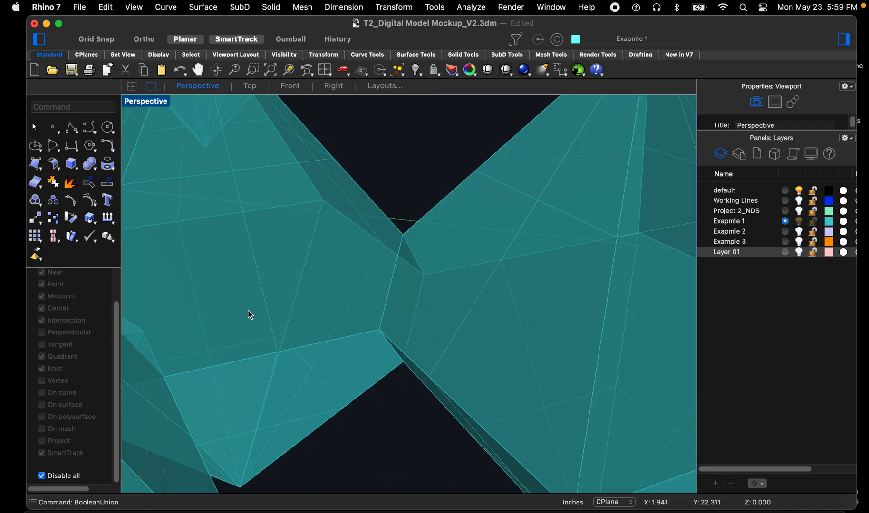
scroll(300, 287, down, 6)
right_drag(448, 287, 347, 272)
scroll(262, 328, down, 10)
scroll(428, 237, up, 4)
click(230, 351)
right_drag(230, 351, 331, 327)
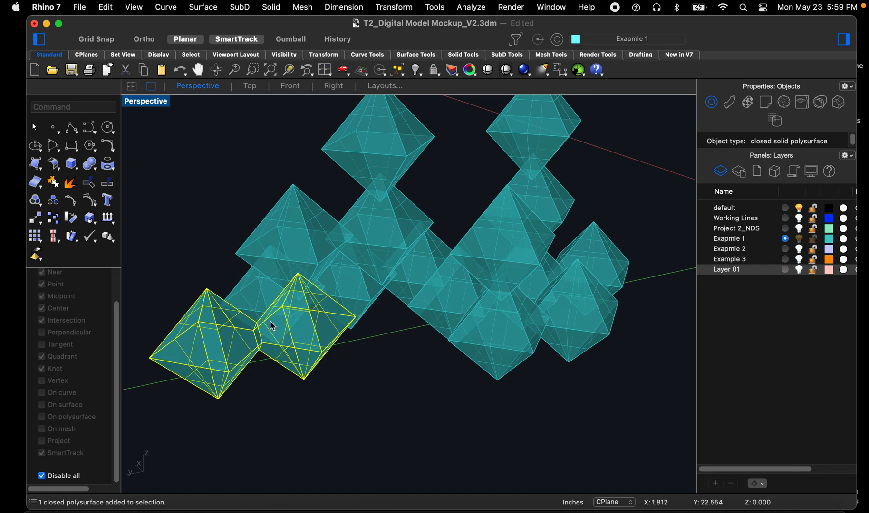
click(254, 418)
right_drag(304, 368, 370, 269)
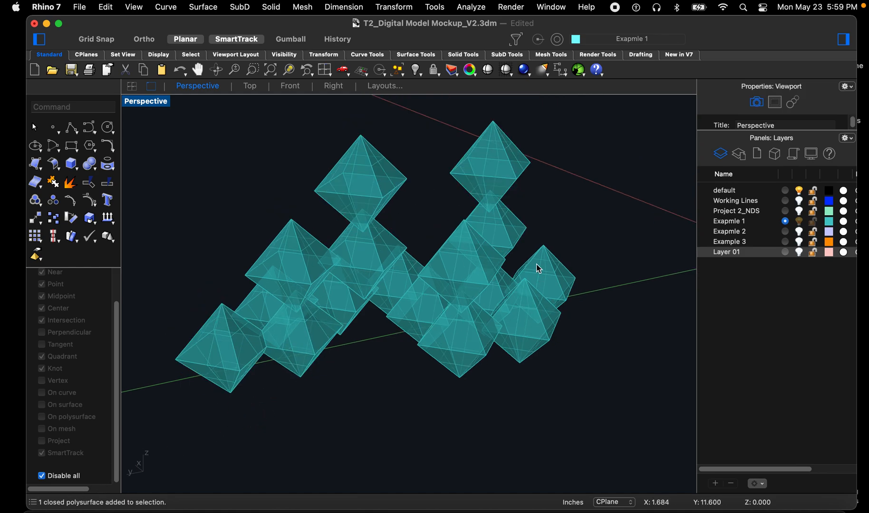
Step: Combine all polysurfaces in the cluster into a single solid with BooleanUnion
right_drag(429, 247, 324, 326)
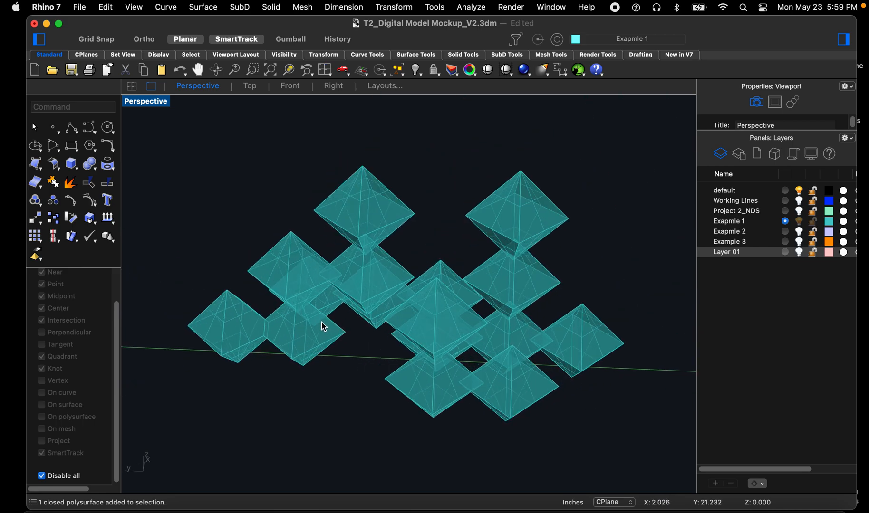
scroll(297, 296, down, 3)
drag(203, 197, 526, 404)
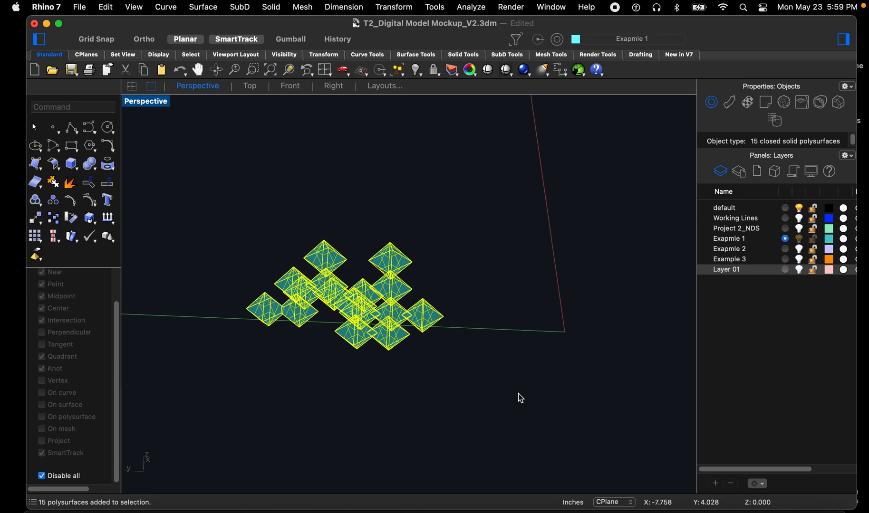
text(bool)
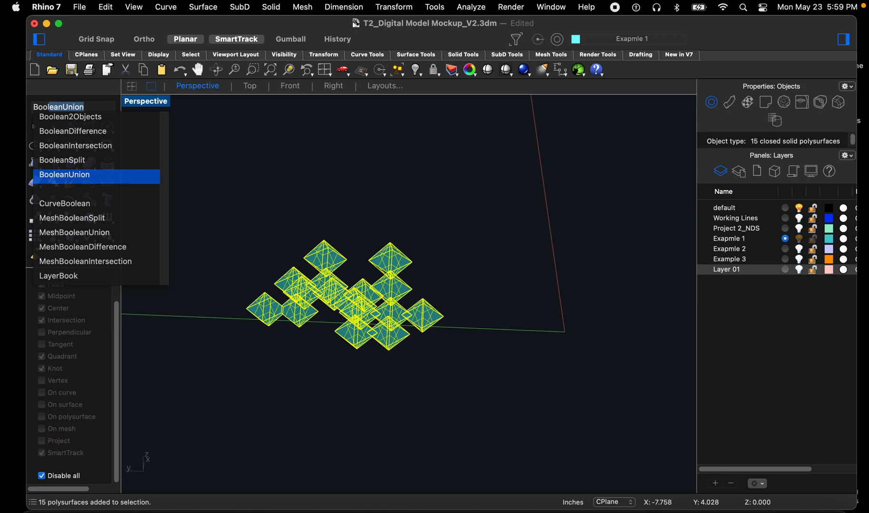
key(Return)
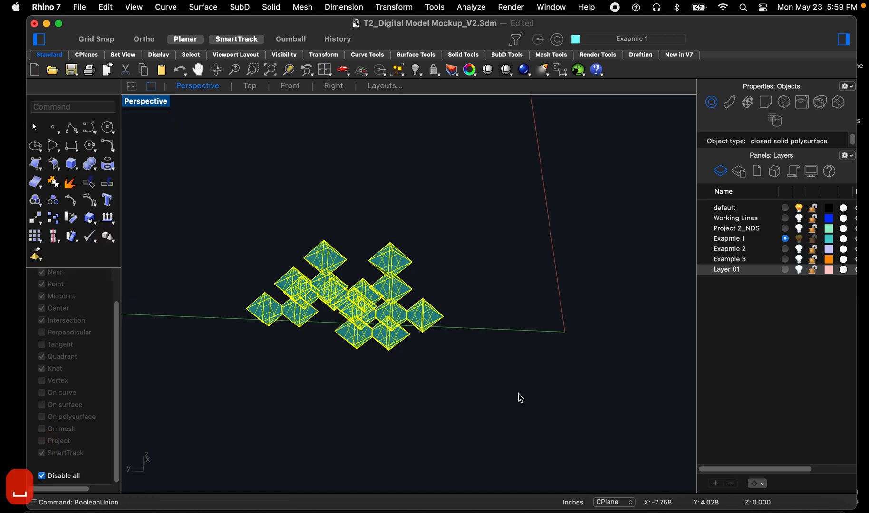
scroll(339, 304, up, 5)
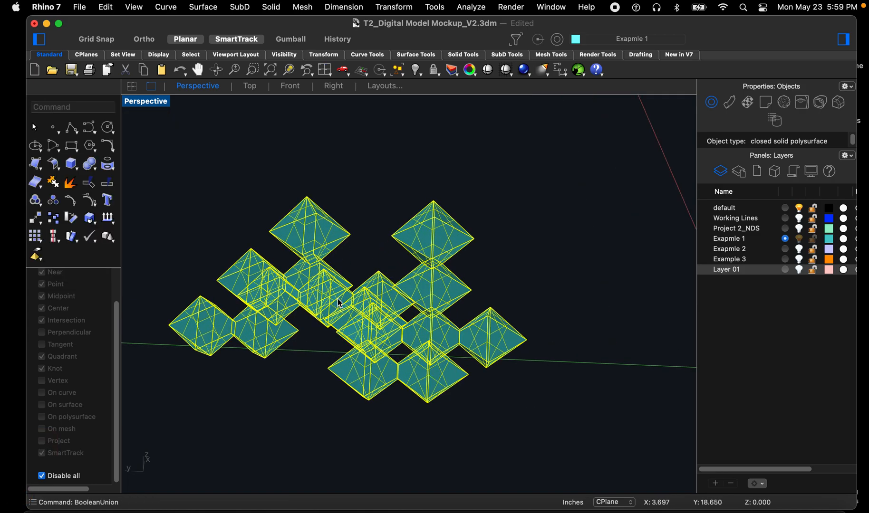
click(295, 383)
click(325, 379)
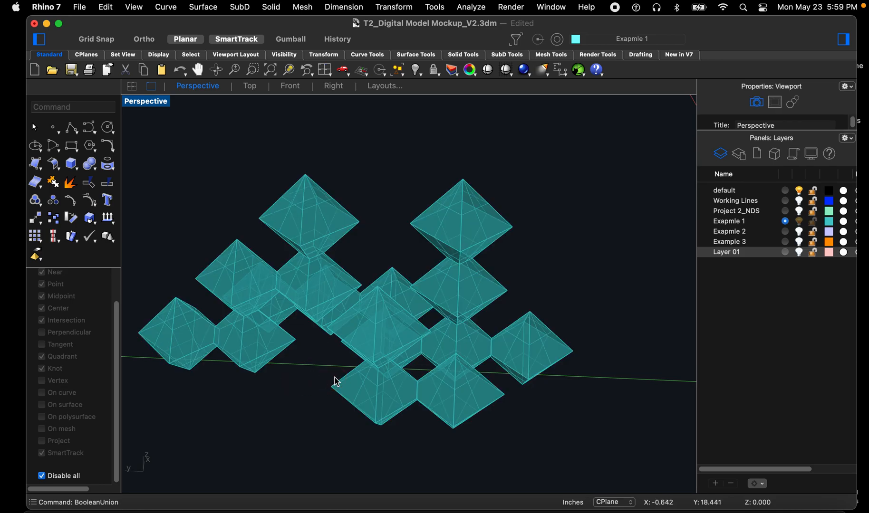
Step: Select the united cluster to check its object type as one object
scroll(358, 340, up, 8)
right_drag(321, 356, 247, 342)
click(371, 410)
scroll(371, 409, down, 5)
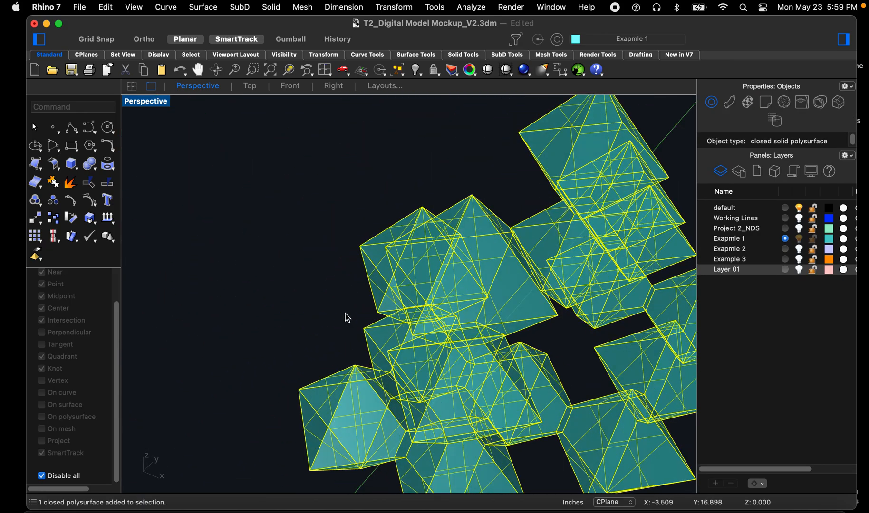
scroll(346, 317, down, 5)
click(311, 332)
Step: Examine the joints between the octahedra of the united cluster from several angles
scroll(430, 416, up, 8)
right_drag(432, 420, 345, 355)
scroll(426, 345, down, 10)
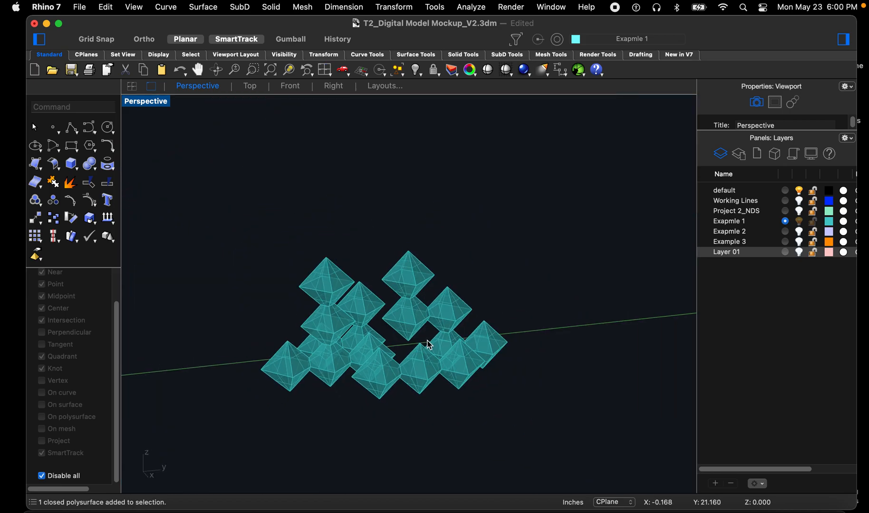
scroll(383, 324, up, 5)
right_drag(383, 324, 290, 307)
scroll(290, 308, down, 3)
scroll(348, 402, up, 4)
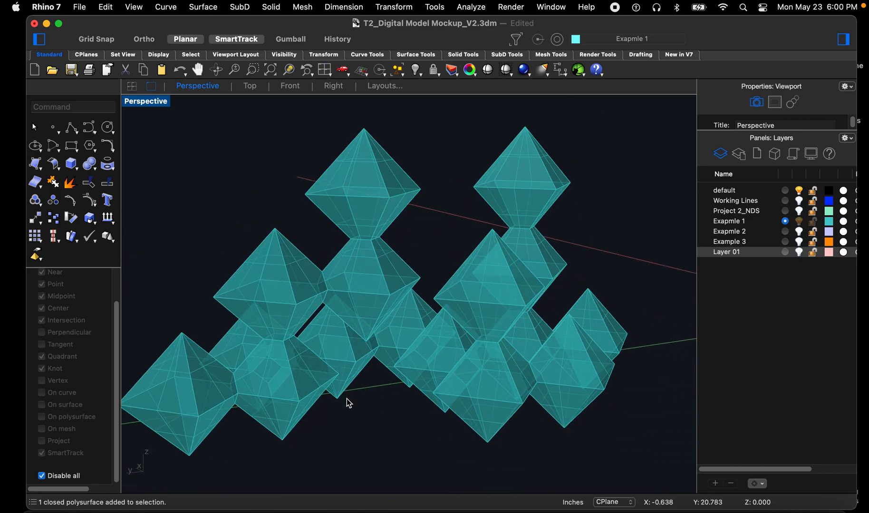
mouse_move(348, 402)
right_down()
mouse_move(329, 402)
mouse_move(338, 401)
right_up()
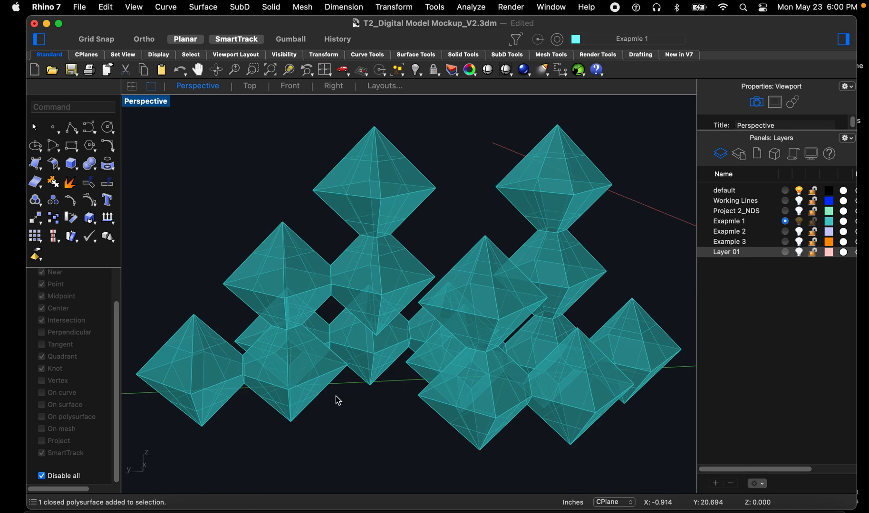
right_drag(335, 397, 448, 322)
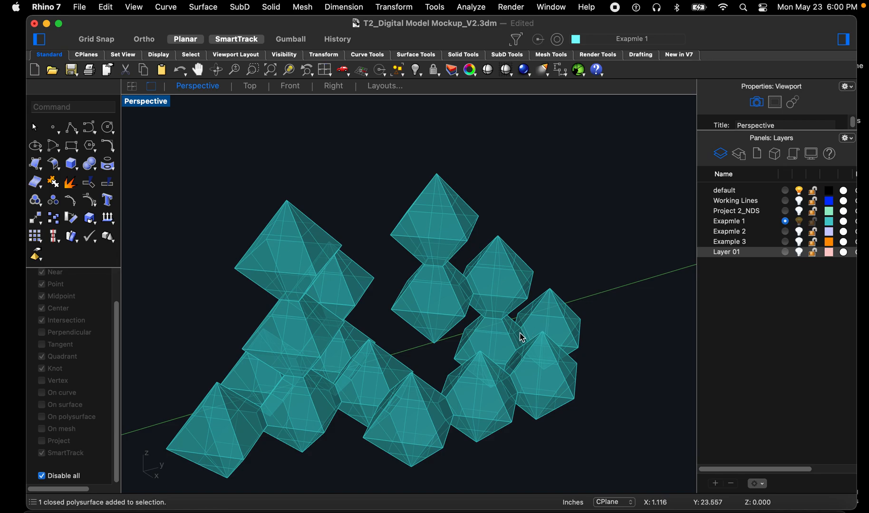
Step: Undo the Boolean union of the whole cluster
key(super+z)
click(383, 317)
Step: Examine the overlapping corner volumes between neighbouring octahedra at close range
scroll(310, 430, up, 3)
right_drag(309, 430, 264, 420)
scroll(419, 351, down, 5)
scroll(259, 358, up, 8)
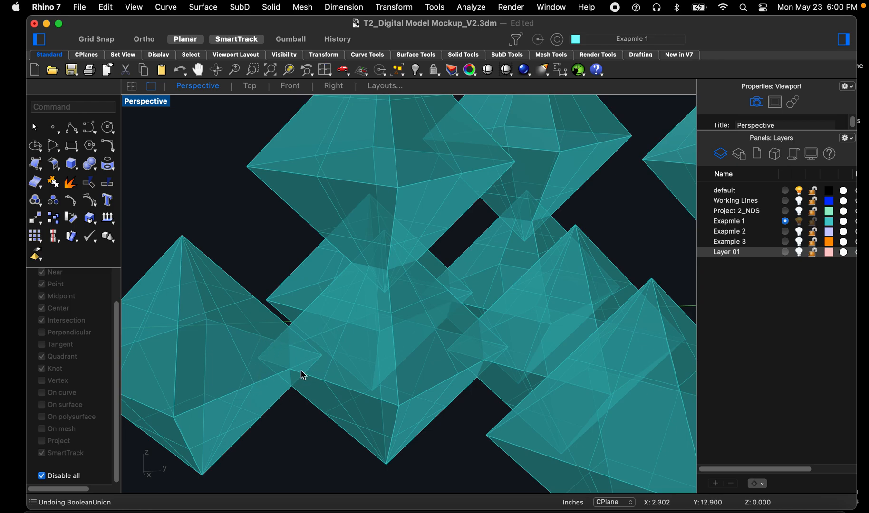
scroll(276, 358, up, 7)
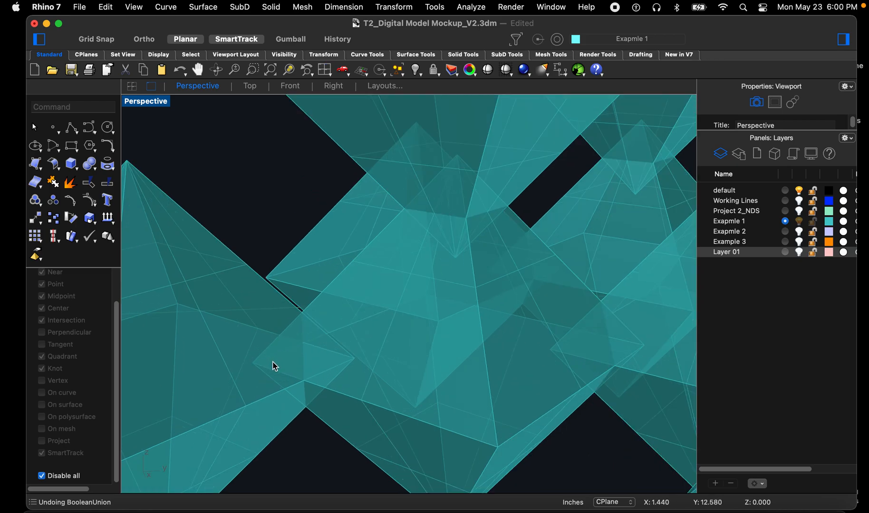
right_drag(364, 342, 403, 353)
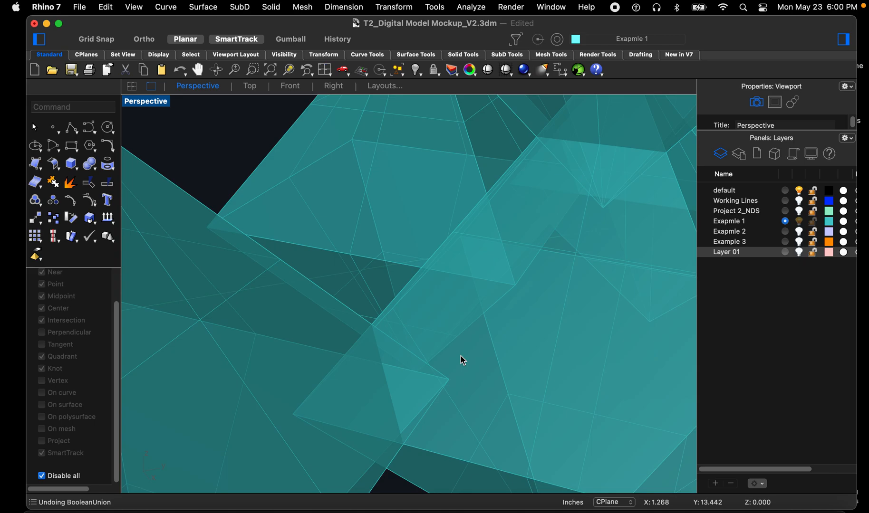
right_drag(436, 363, 390, 392)
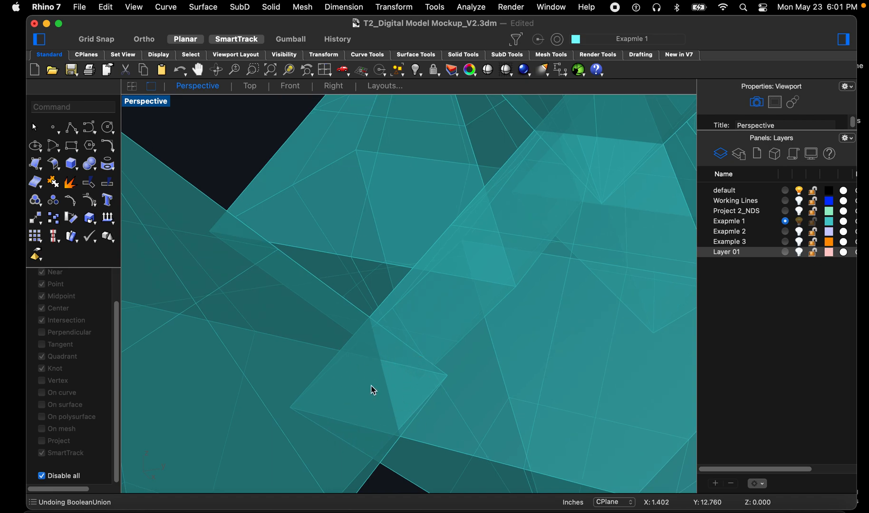
right_drag(379, 402, 434, 371)
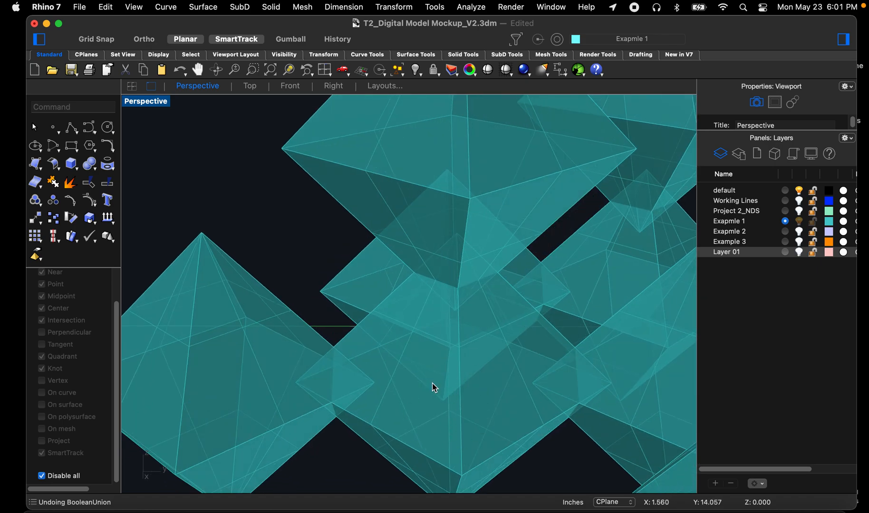
scroll(347, 373, up, 7)
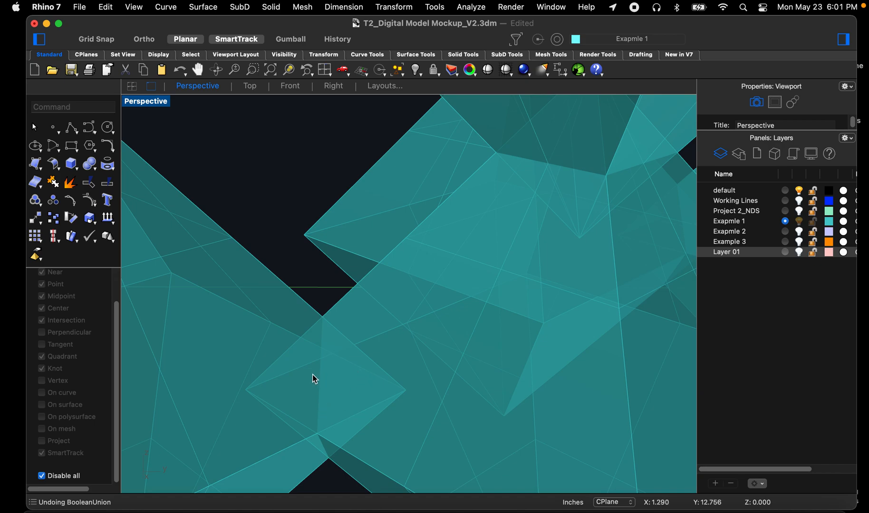
Step: Inspect the small diamond-shaped overlap between two adjoining octahedra from several angles, and review the whole cluster of separate solids
scroll(357, 376, down, 6)
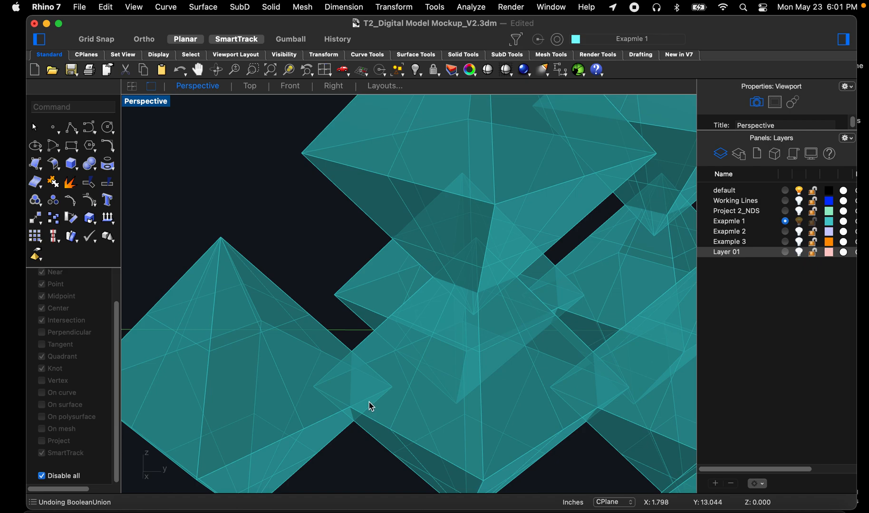
scroll(369, 402, up, 6)
right_drag(375, 385, 344, 392)
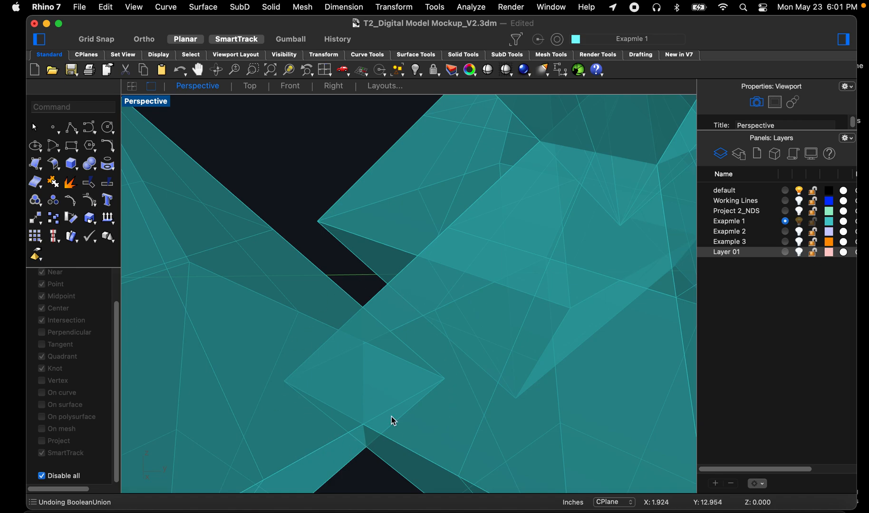
right_drag(340, 402, 439, 396)
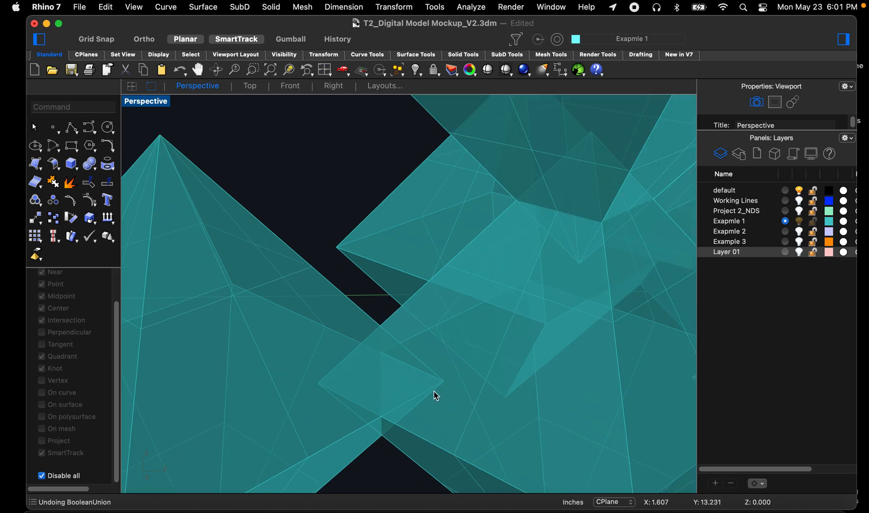
right_drag(390, 462, 425, 426)
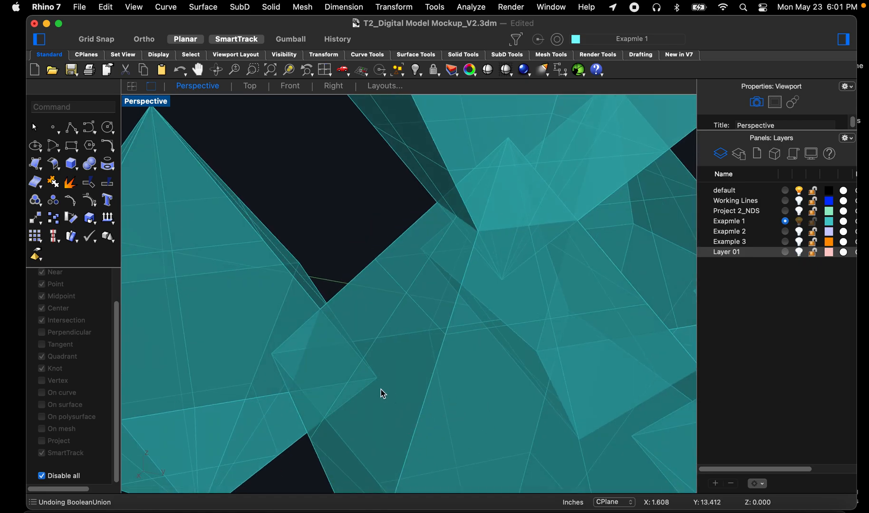
right_drag(385, 394, 287, 364)
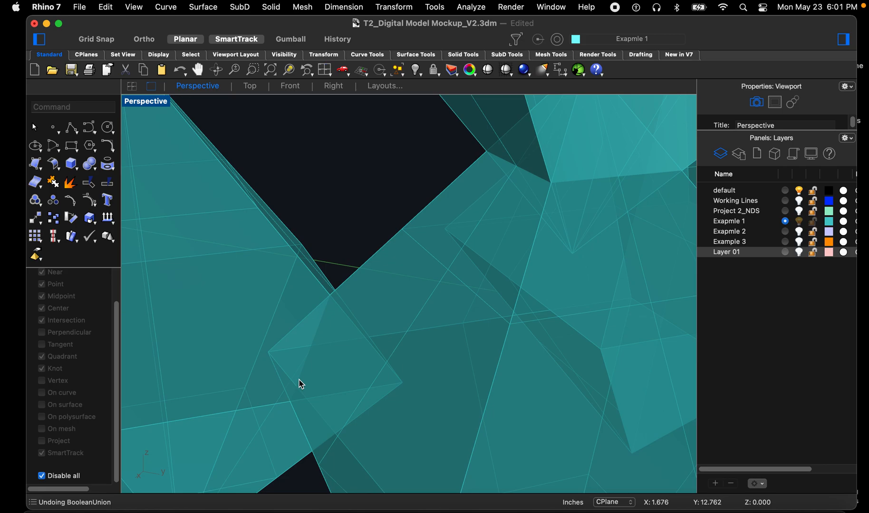
right_drag(301, 384, 331, 362)
scroll(281, 355, down, 6)
scroll(345, 365, down, 4)
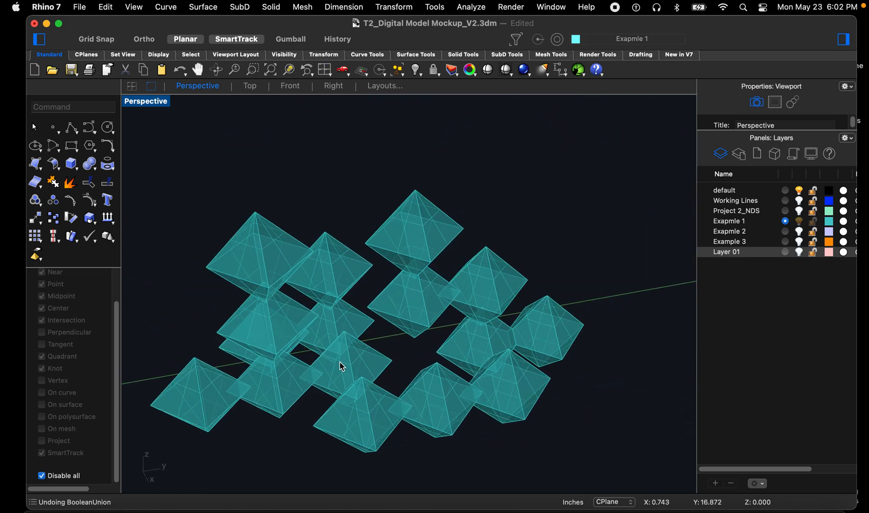
scroll(298, 357, up, 5)
scroll(316, 360, down, 6)
scroll(321, 352, up, 2)
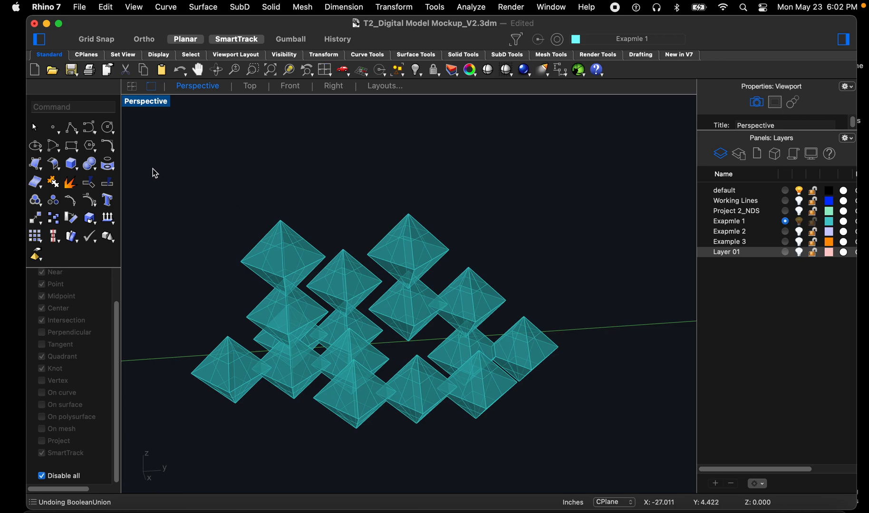
Step: Select all the octahedra of the Exapmle 1 cluster and unite them with BooleanUnion
right_drag(276, 247, 261, 253)
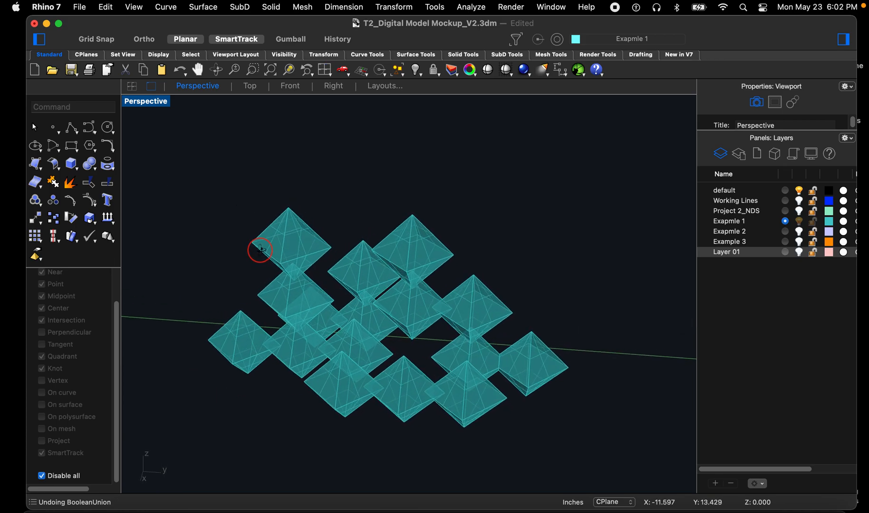
drag(170, 178, 642, 496)
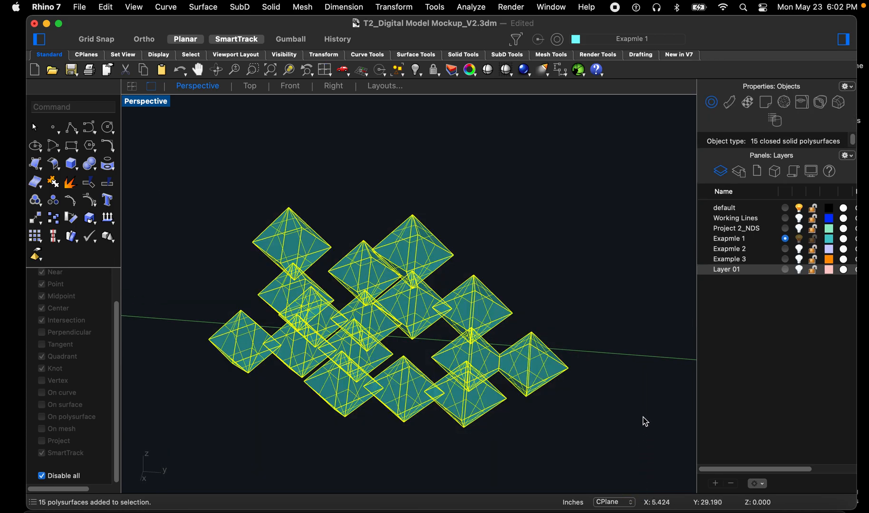
text(bool)
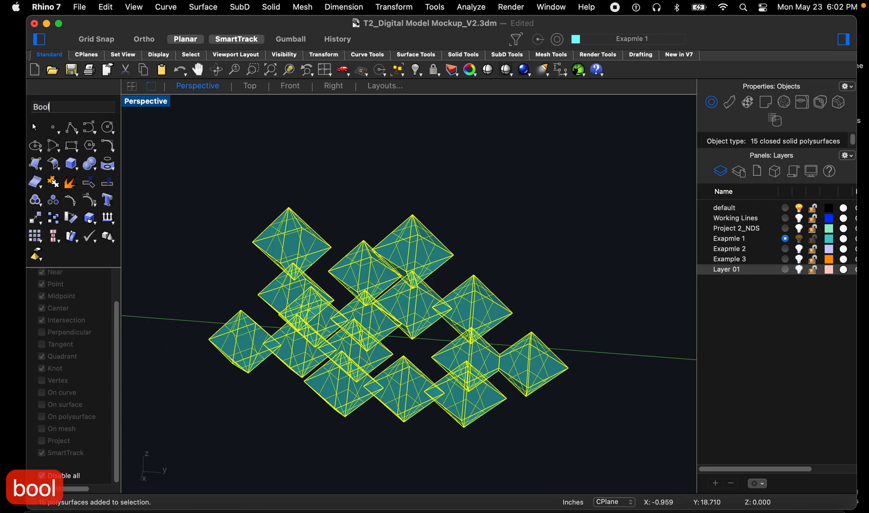
key(Return)
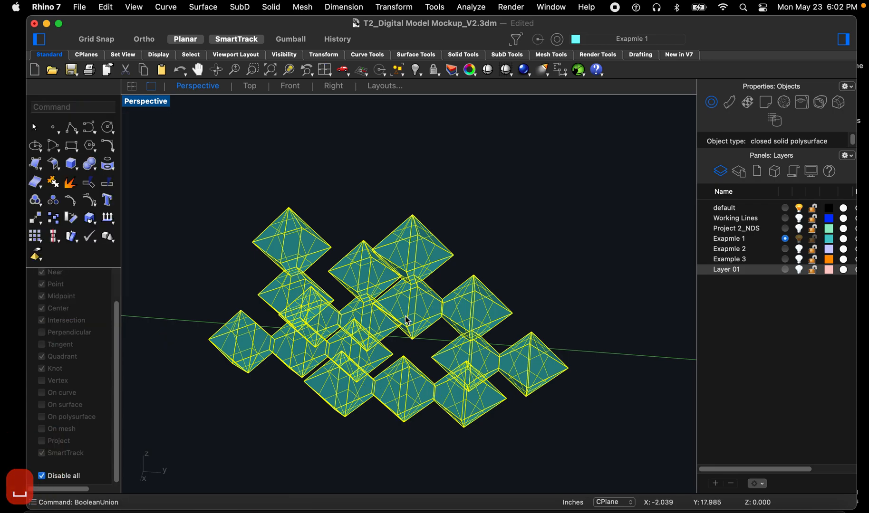
Step: Check the trimmed joints of the newly united cluster from different angles and distances
scroll(282, 355, up, 4)
right_drag(369, 354, 272, 347)
scroll(269, 347, down, 7)
right_drag(384, 305, 214, 346)
scroll(306, 332, down, 6)
scroll(215, 346, down, 6)
scroll(373, 325, up, 10)
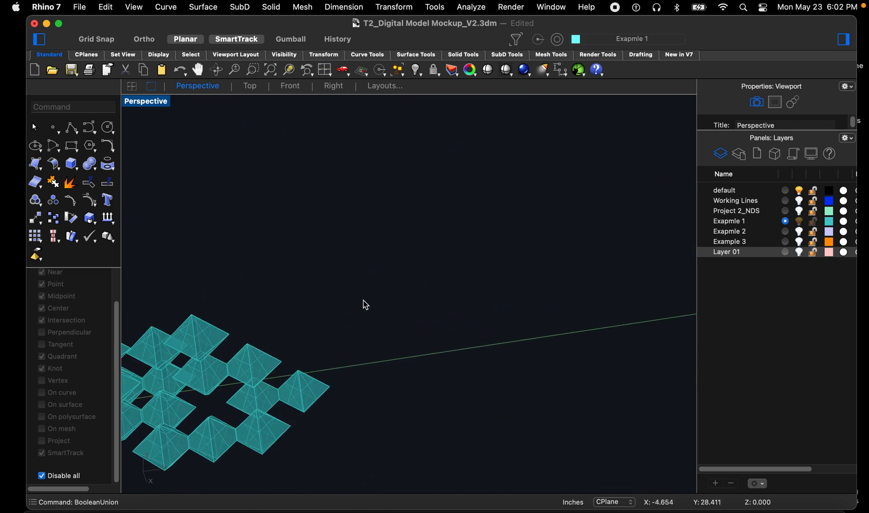
scroll(374, 298, down, 4)
scroll(224, 380, up, 4)
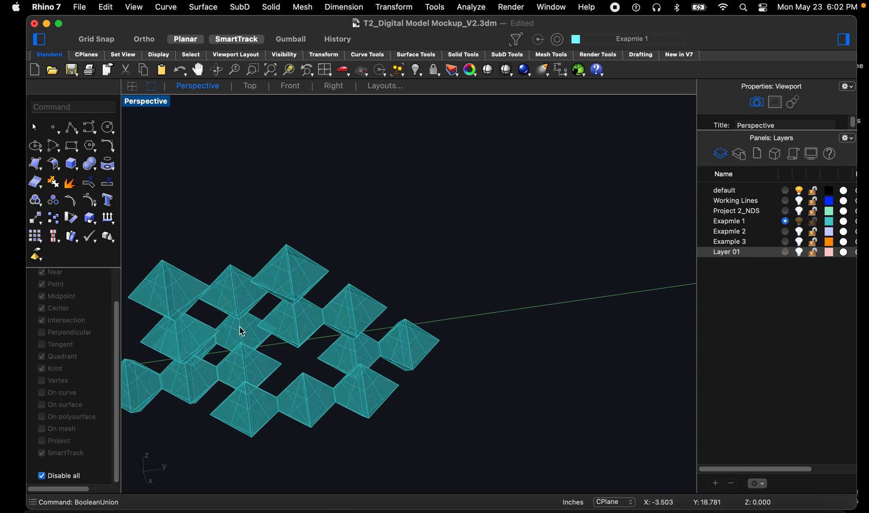
Step: Make the Exapmle 2 layer current and hide the Exapmle 1 layer
click(785, 231)
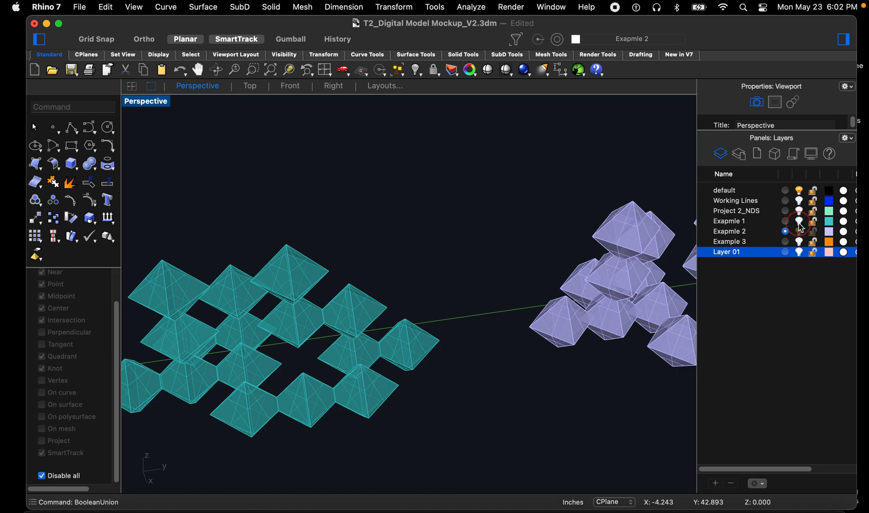
click(799, 222)
scroll(304, 340, down, 3)
scroll(496, 334, up, 6)
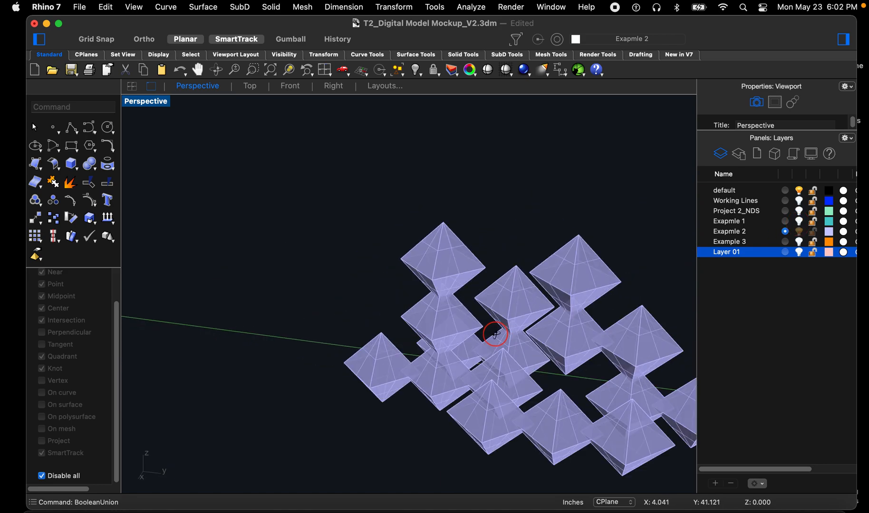
scroll(495, 334, up, 5)
Step: Select individual faces of the topmost Exapmle 2 octahedron to check their object type, and clear the selection
click(468, 240)
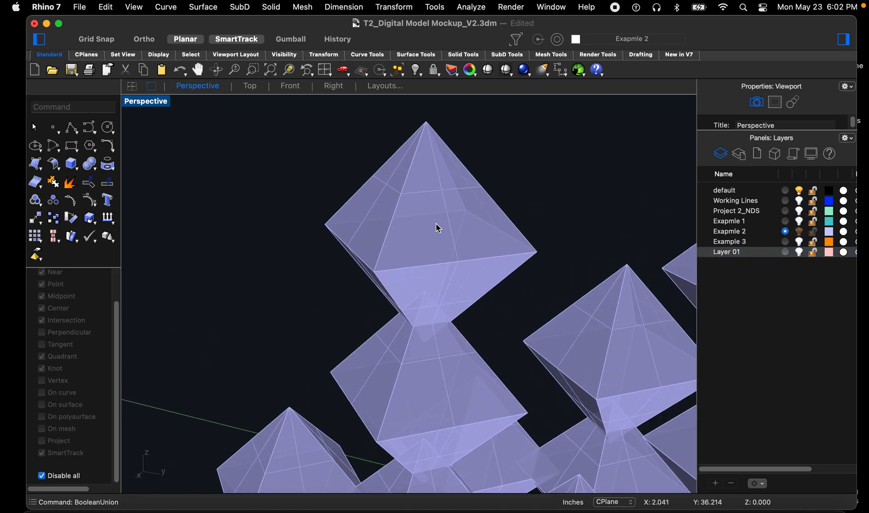
click(380, 208)
click(449, 305)
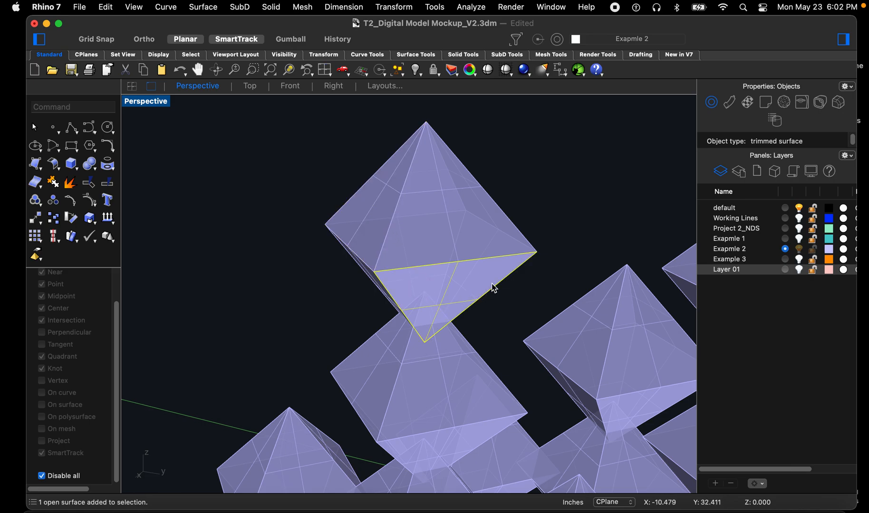
click(489, 236)
click(483, 241)
right_drag(368, 280, 394, 276)
scroll(352, 242, down, 10)
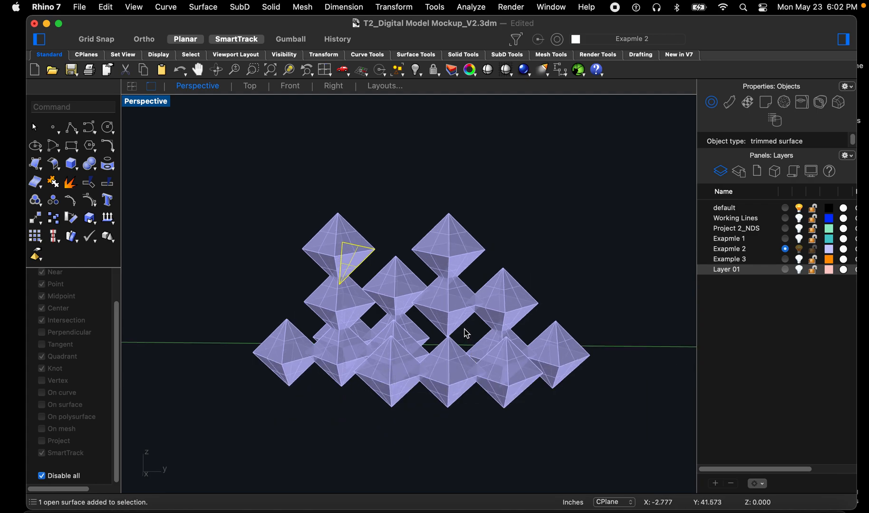
right_drag(407, 306, 413, 411)
key(Escape)
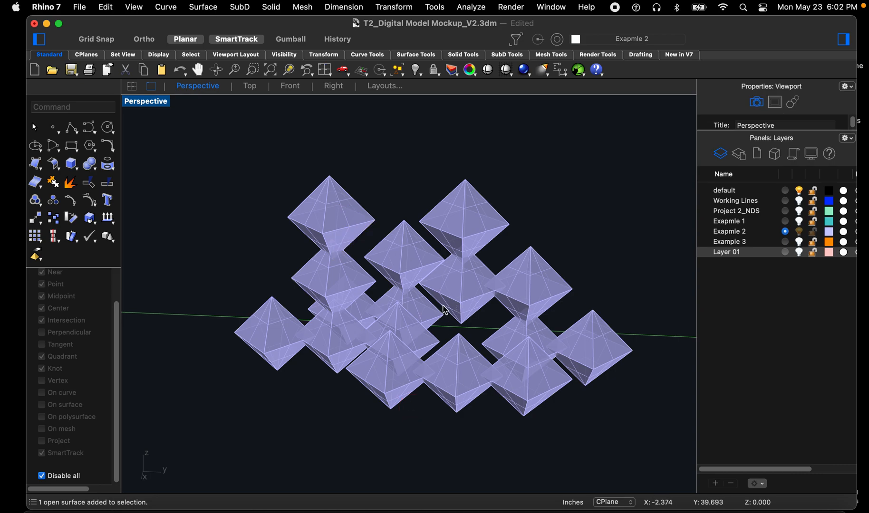
Step: Select all the surfaces of the Exapmle 2 cluster and join them into closed polysurfaces
drag(176, 147, 677, 458)
text(join)
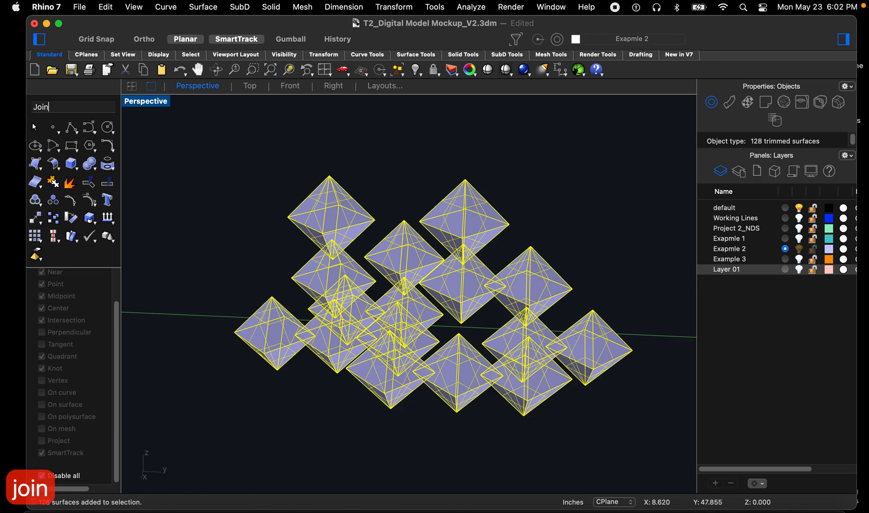
key(space)
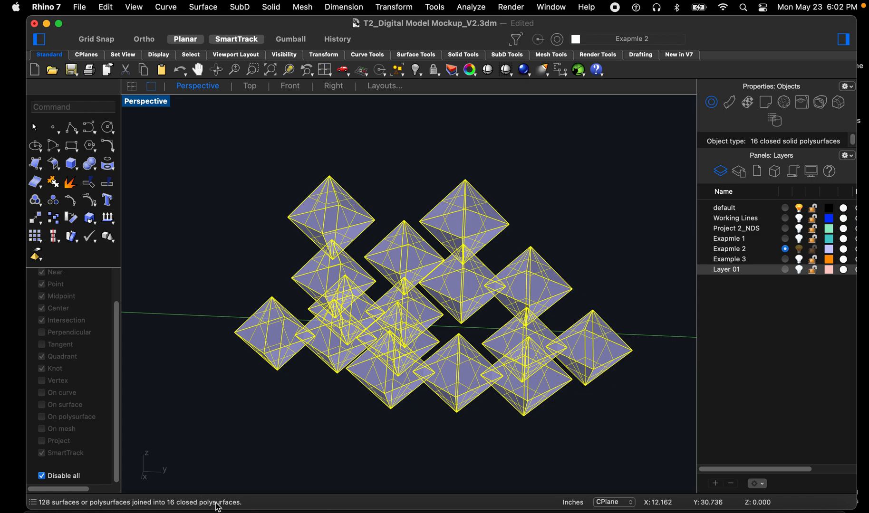
Step: Deselect the joined octahedra and undo the join
click(326, 411)
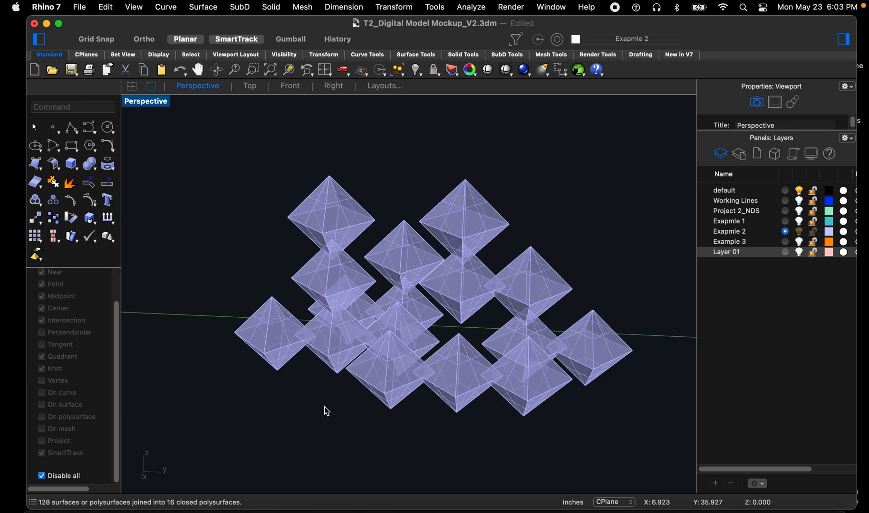
key(super+z)
click(337, 395)
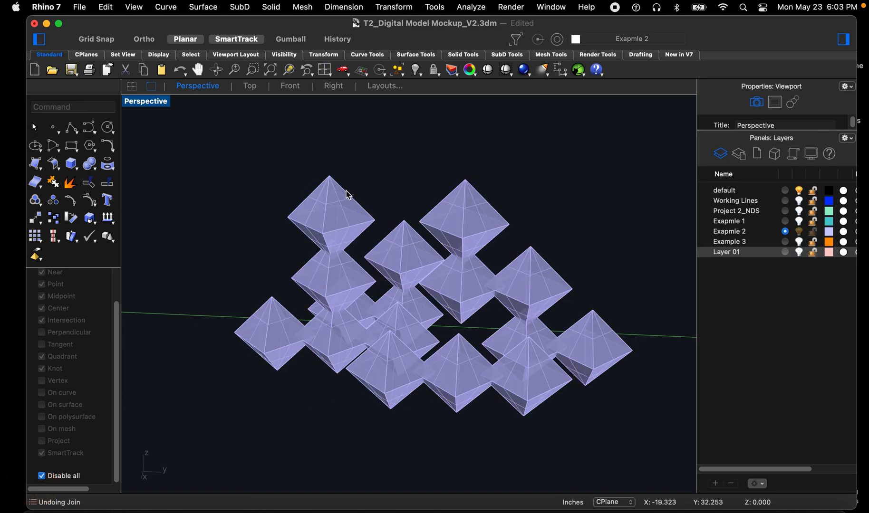
Step: Examine the intersection where the tips of the two stacked octahedra of the Exapmle 2 cluster penetrate each other
scroll(347, 197, up, 7)
scroll(309, 270, down, 3)
mouse_move(352, 270)
right_down()
mouse_move(336, 265)
mouse_move(347, 270)
right_up()
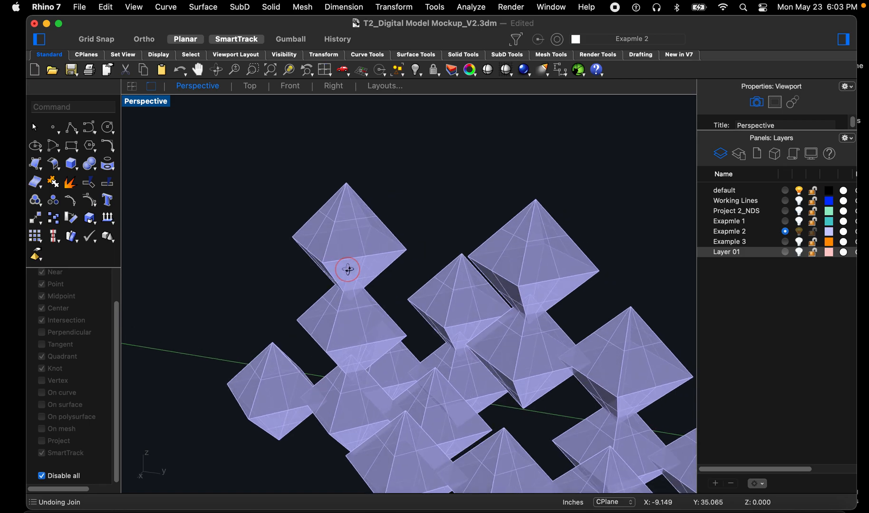
scroll(348, 269, down, 5)
key(z)
drag(389, 229, 299, 317)
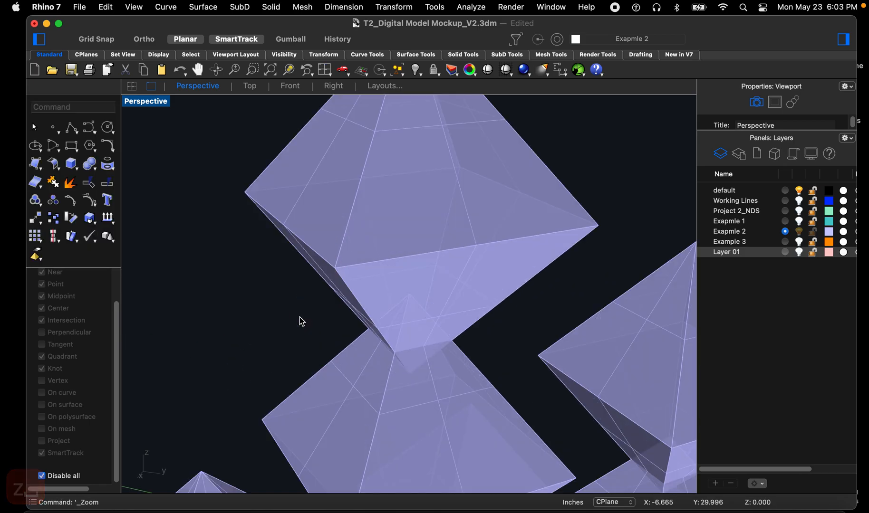
scroll(300, 317, up, 7)
scroll(281, 317, down, 4)
right_drag(281, 317, 469, 291)
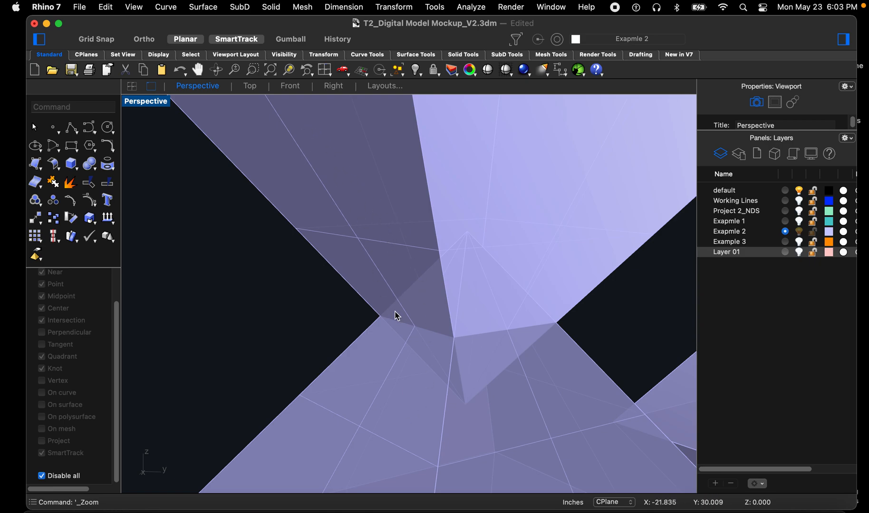
scroll(281, 309, down, 3)
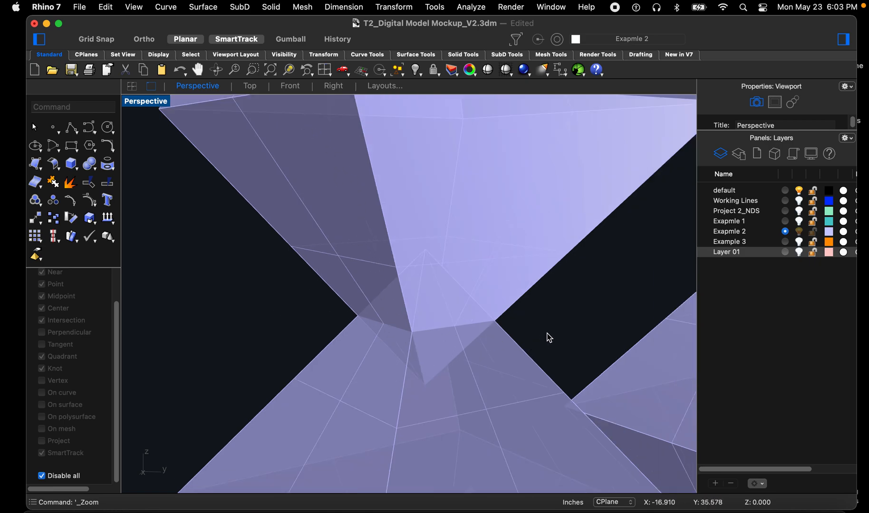
scroll(536, 335, up, 2)
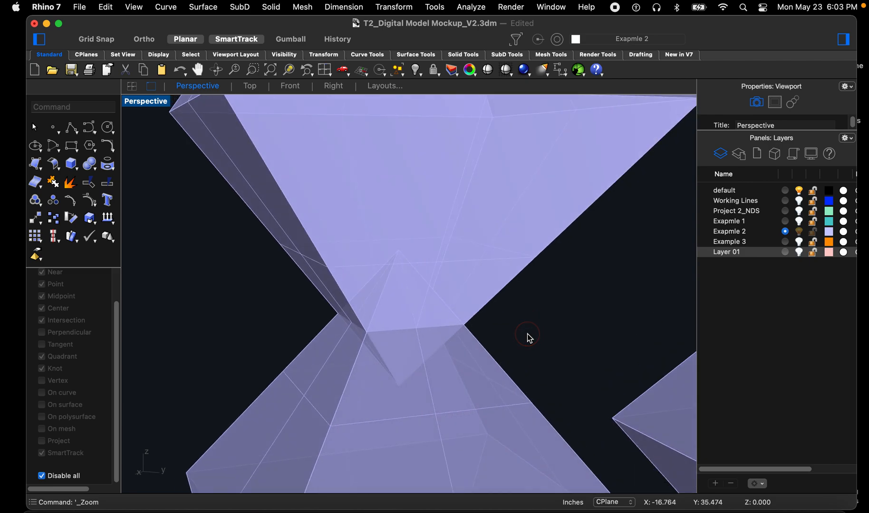
Step: Trim away the lower octahedron's tip inside the upper one, using the eight surfaces meeting at the junction as cutting objects
drag(552, 357, 259, 249)
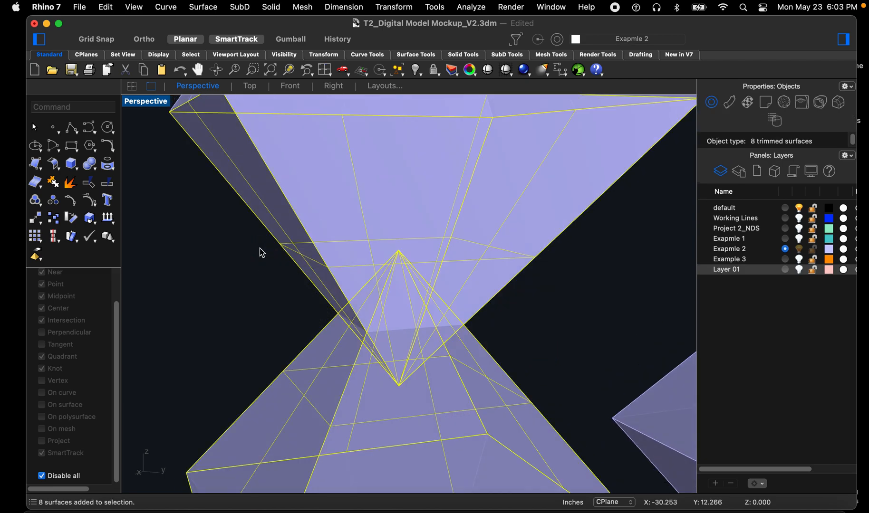
text(trim)
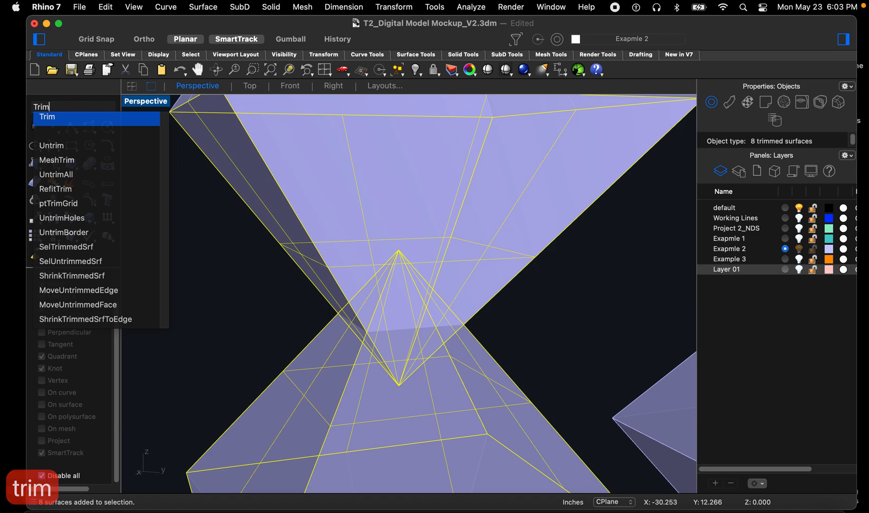
key(Return)
scroll(395, 255, up, 2)
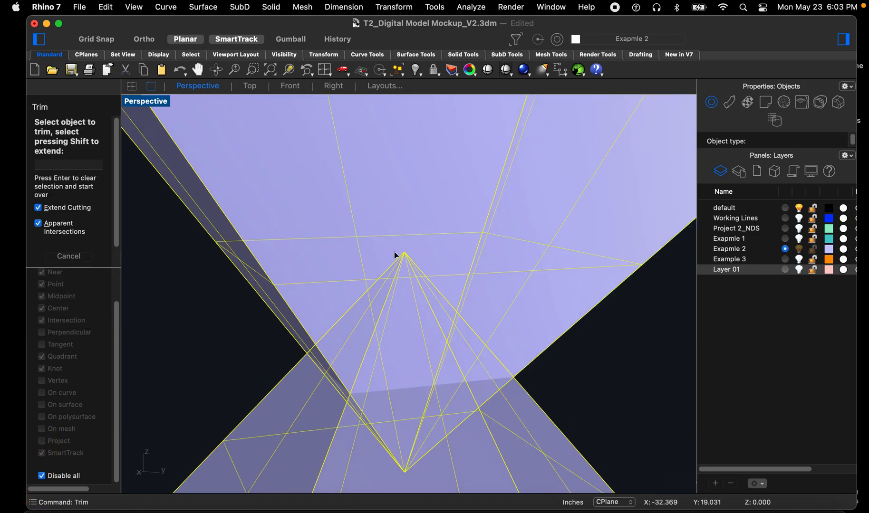
click(403, 255)
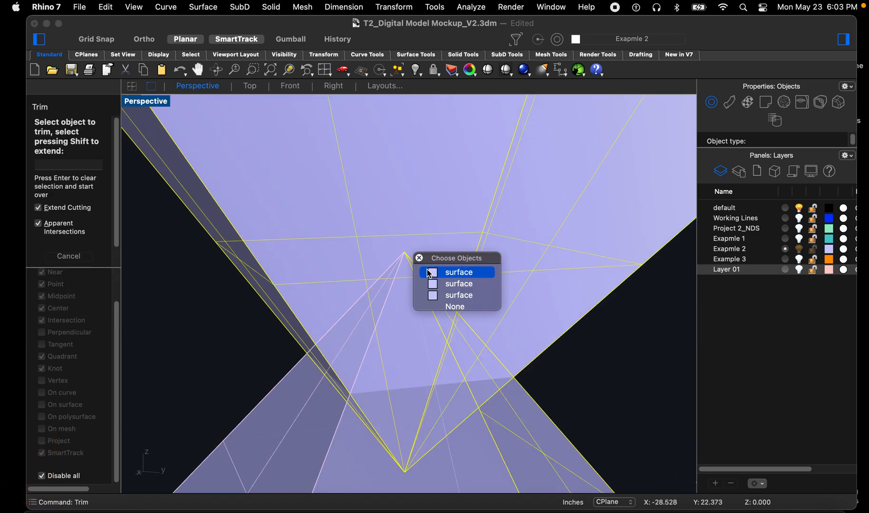
click(429, 273)
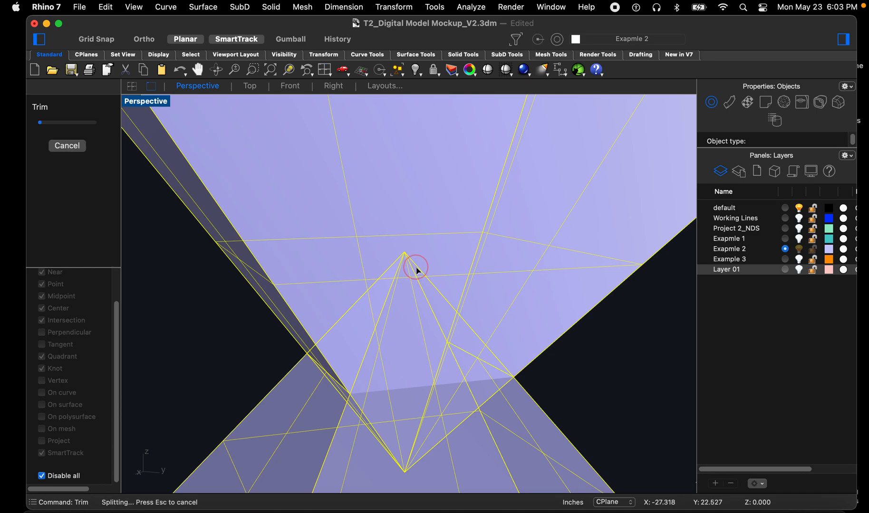
click(414, 275)
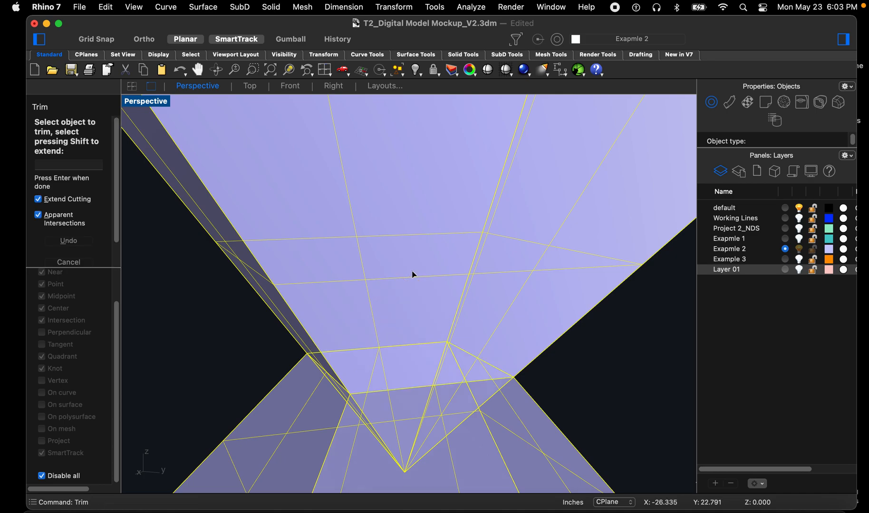
Step: Trim away the upper octahedron's tip that protrudes into the lower one, and finish the trim
click(385, 446)
click(417, 463)
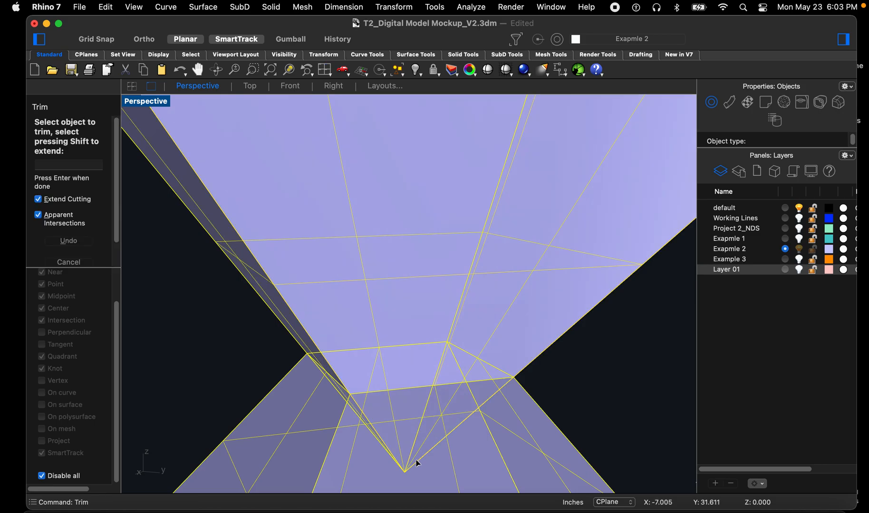
click(408, 465)
click(401, 465)
scroll(357, 350, down, 3)
right_drag(357, 351, 327, 340)
scroll(357, 306, down, 3)
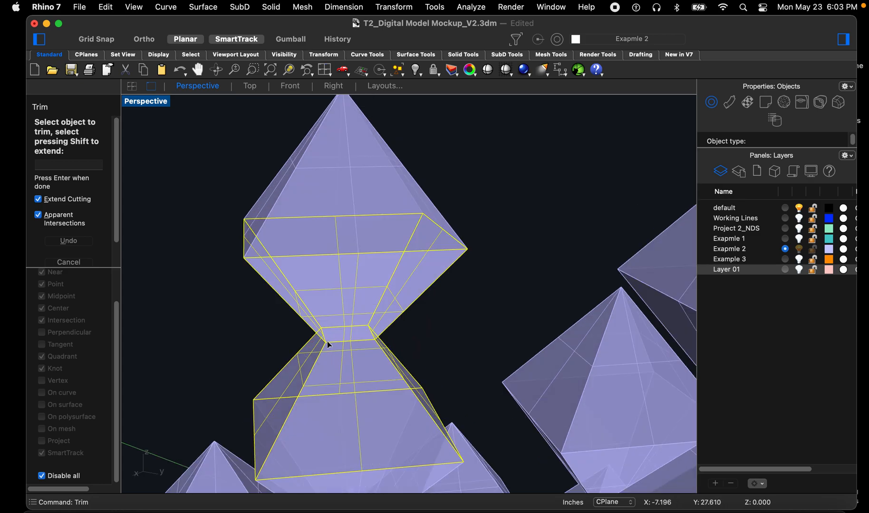
key(Return)
right_drag(393, 337, 419, 323)
click(420, 330)
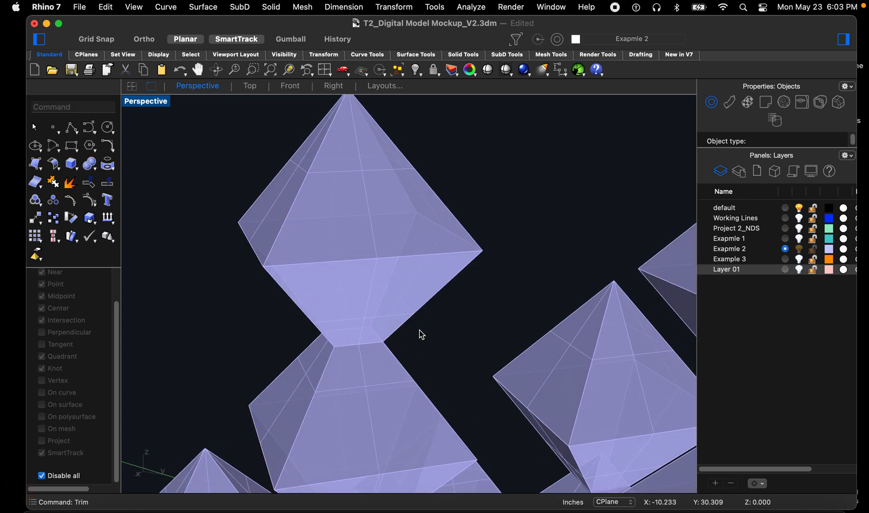
Step: Start another trim with the surfaces around the next stacked junction as cutters, and remove the lower octahedron's protruding tip
key(space)
right_drag(400, 265, 359, 369)
scroll(397, 337, up, 6)
right_drag(393, 329, 391, 323)
drag(454, 314, 278, 215)
right_drag(280, 251, 333, 235)
scroll(294, 257, up, 4)
key(space)
click(337, 233)
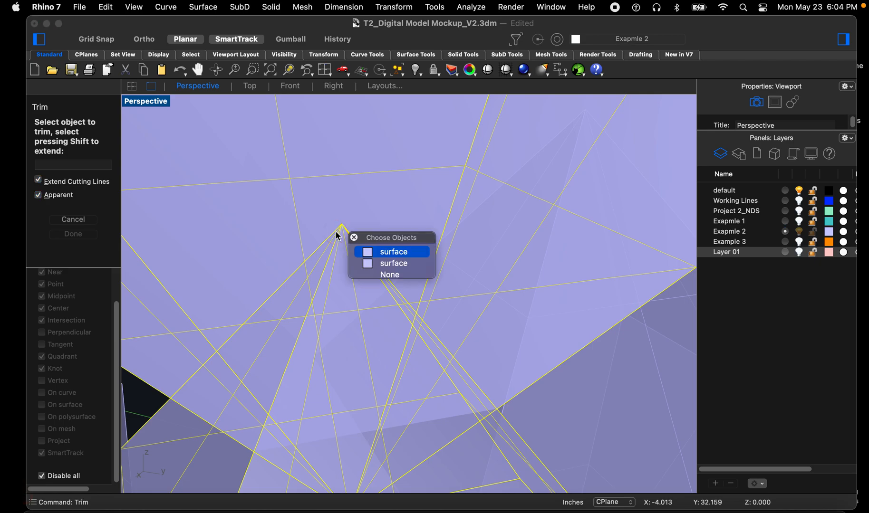
click(365, 255)
click(339, 236)
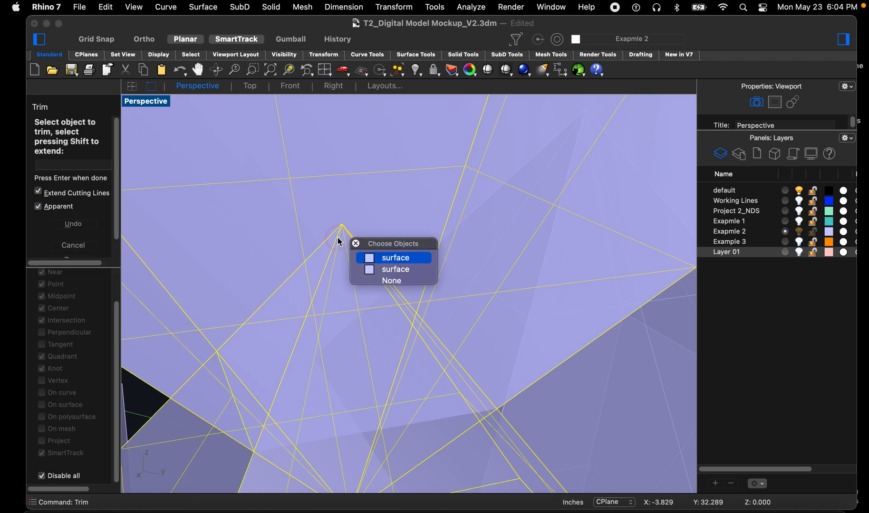
click(363, 261)
right_drag(334, 252, 350, 240)
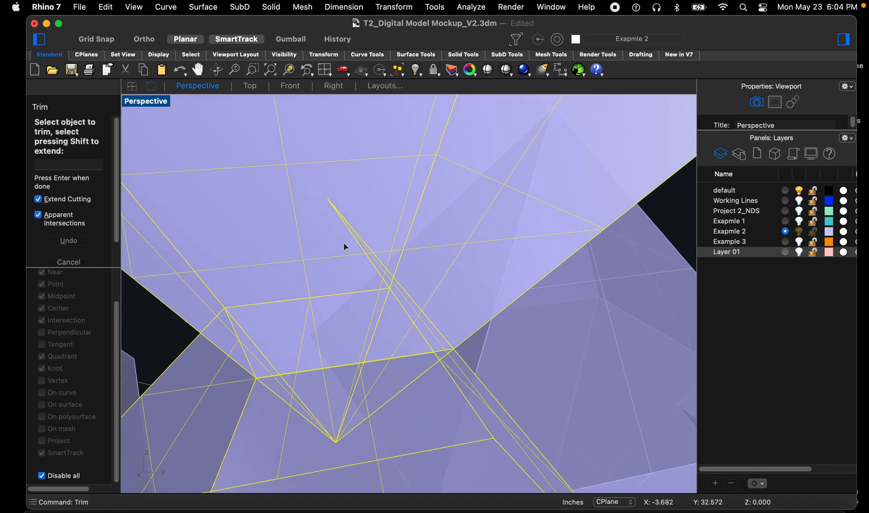
click(317, 343)
click(374, 380)
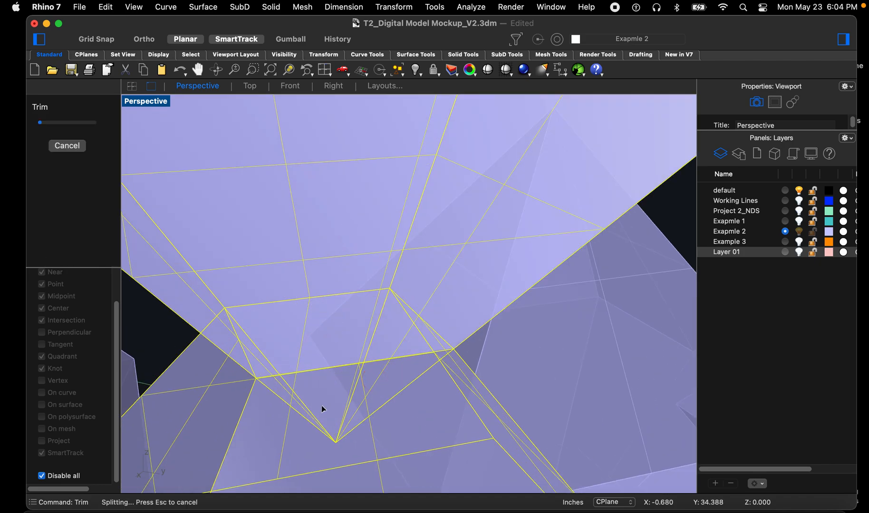
Step: Trim away the faces of the upper octahedron's tip that penetrate the lower octahedron at this junction
click(307, 412)
click(312, 425)
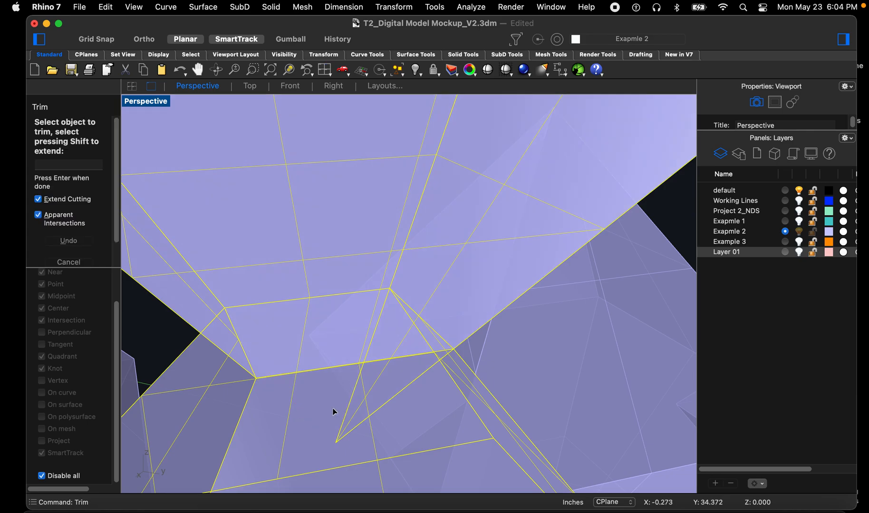
click(379, 410)
Step: Examine the trimmed junction and the remaining intersections between neighbouring octahedra in the Exapmle 2 cluster
right_drag(378, 405, 323, 356)
scroll(292, 323, down, 7)
right_drag(304, 327, 314, 331)
scroll(314, 331, down, 4)
right_drag(349, 373, 357, 302)
scroll(357, 302, down, 8)
right_drag(304, 347, 346, 434)
scroll(339, 376, up, 6)
scroll(341, 365, up, 3)
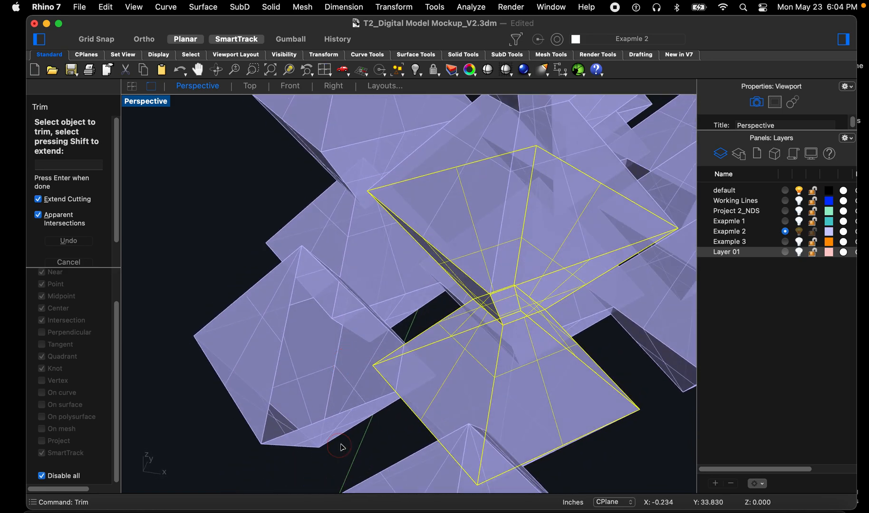
right_drag(344, 466, 334, 466)
Step: End the trim command, undo the trims of the Exapmle 2 octahedron tips, and clear the selection
key(Escape)
key(Escape)
key(Escape)
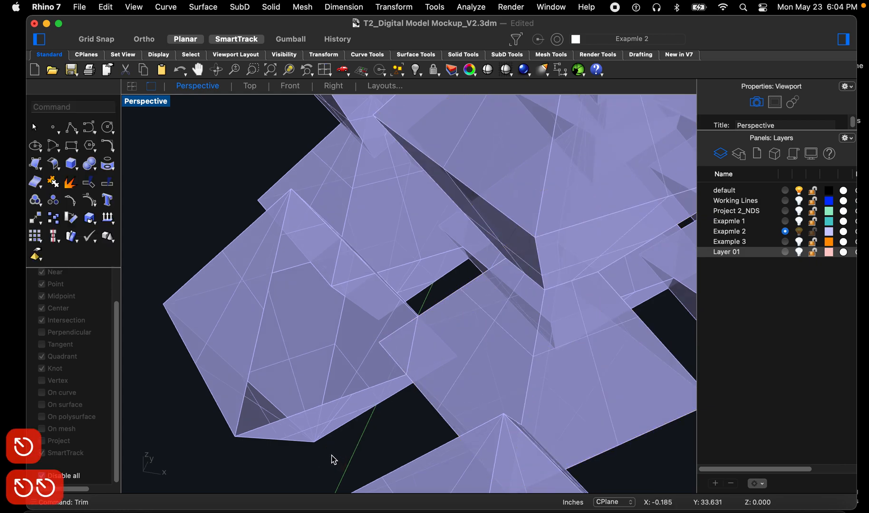
key(super+z)
key(super+z)
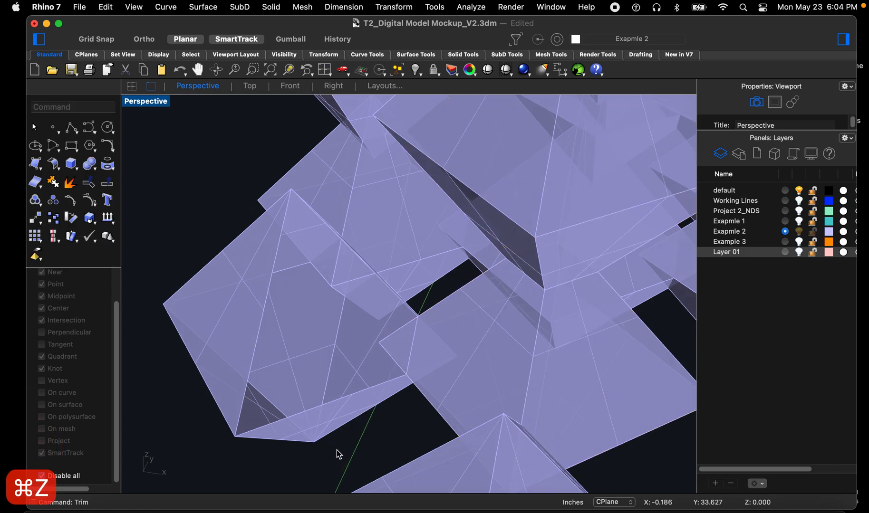
right_drag(322, 422, 232, 440)
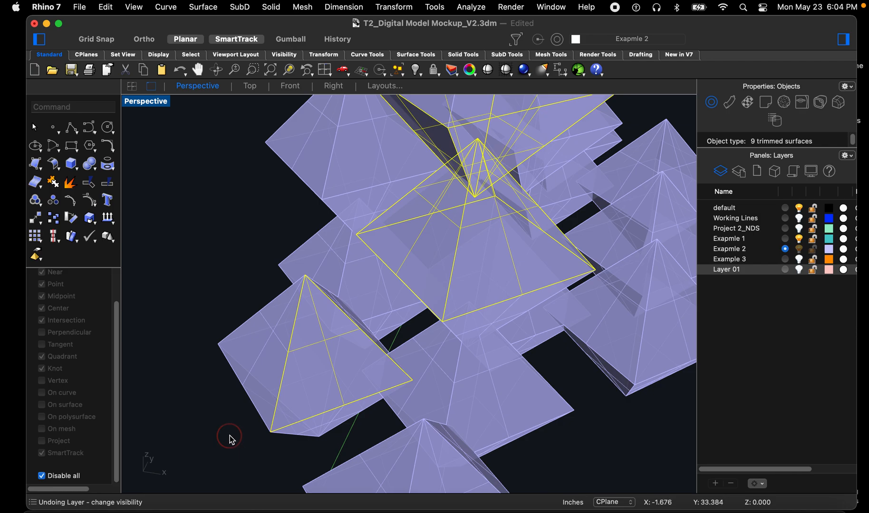
click(238, 385)
Step: Examine the whole Exapmle 2 octahedron cluster from several sides, checking where its tips and corners overlap
scroll(240, 372, down, 5)
scroll(383, 281, up, 4)
right_drag(381, 340, 317, 337)
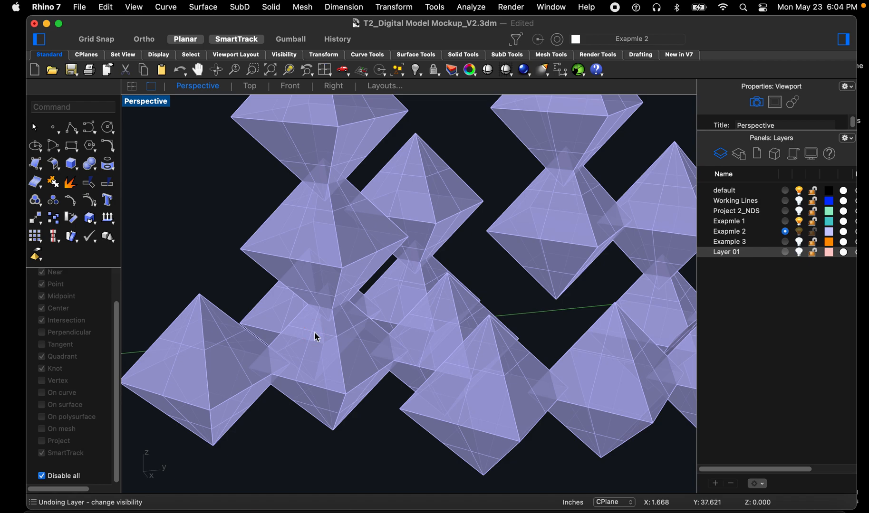
scroll(244, 386, down, 3)
scroll(306, 309, up, 6)
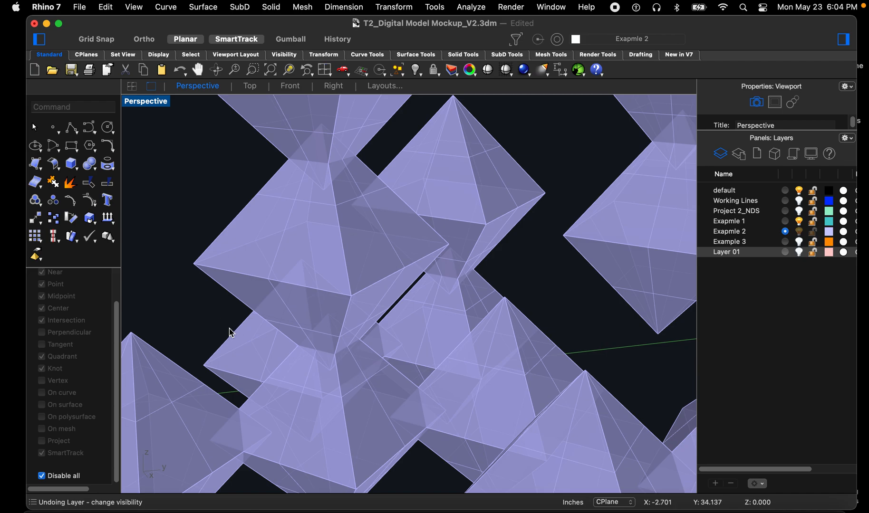
right_drag(232, 333, 457, 336)
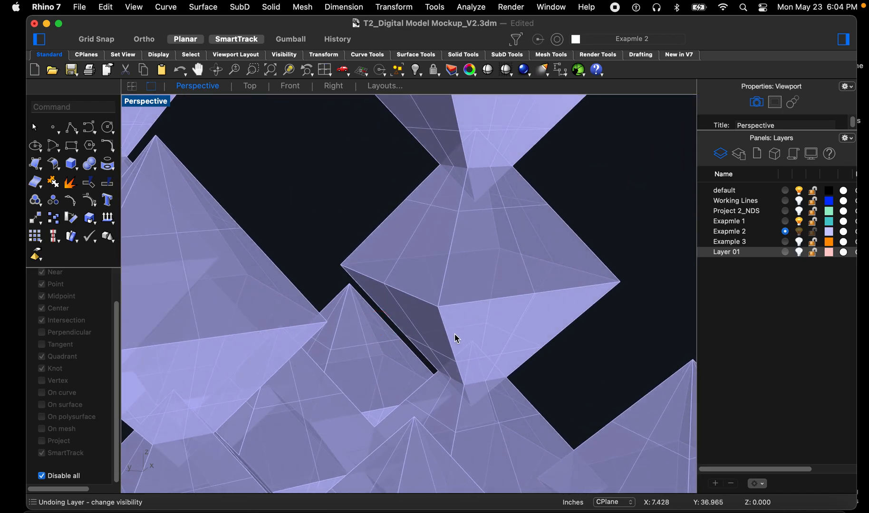
scroll(457, 338, down, 3)
scroll(474, 402, up, 2)
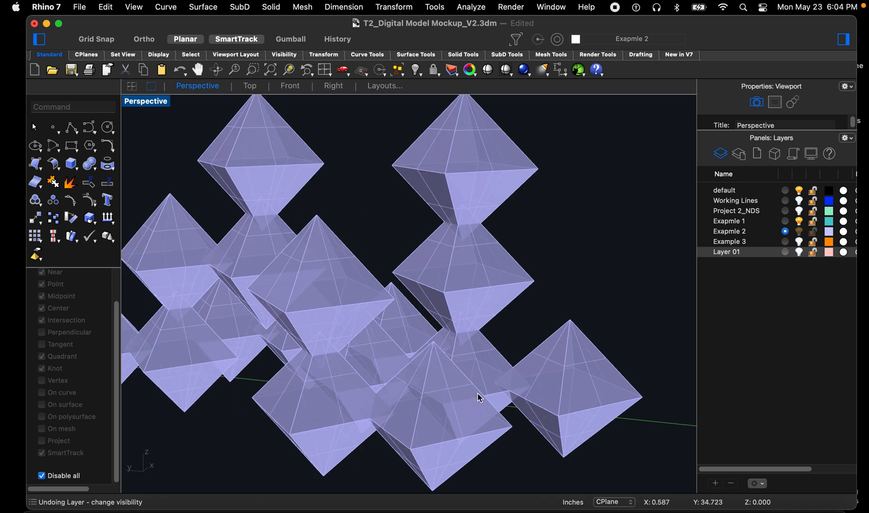
scroll(442, 371, down, 2)
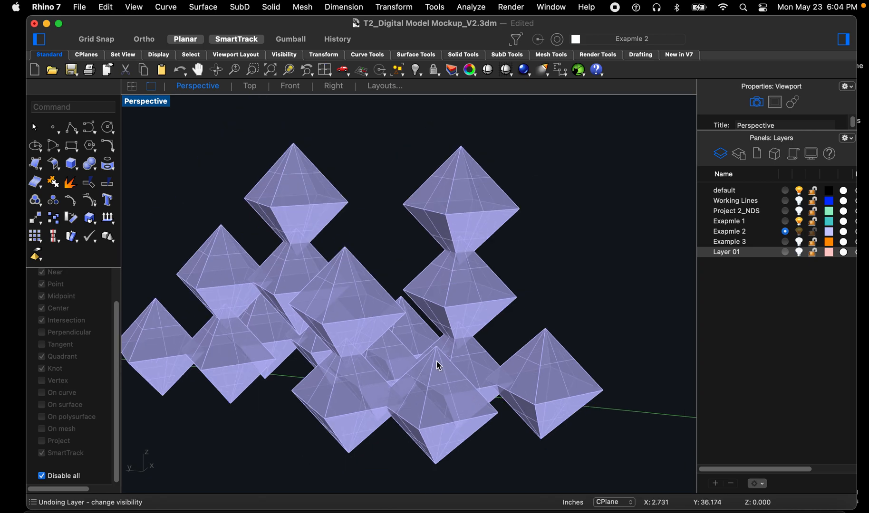
right_drag(368, 362, 357, 386)
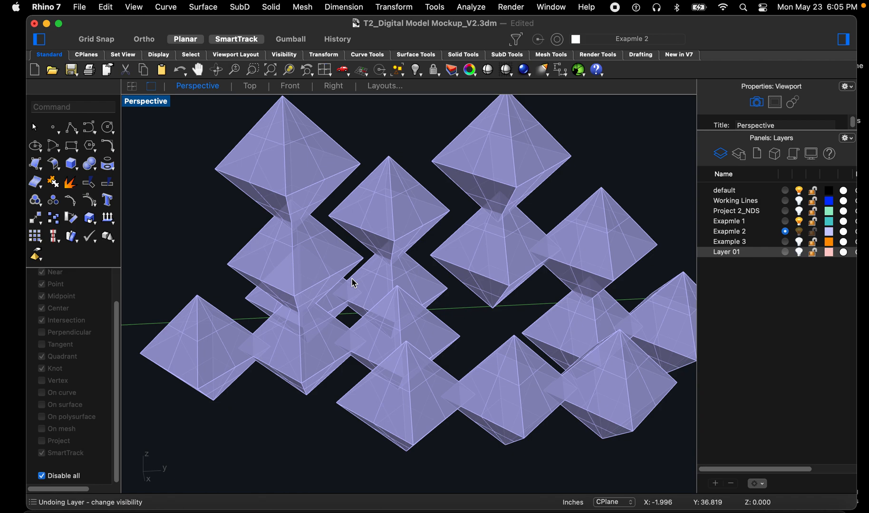
scroll(321, 285, down, 4)
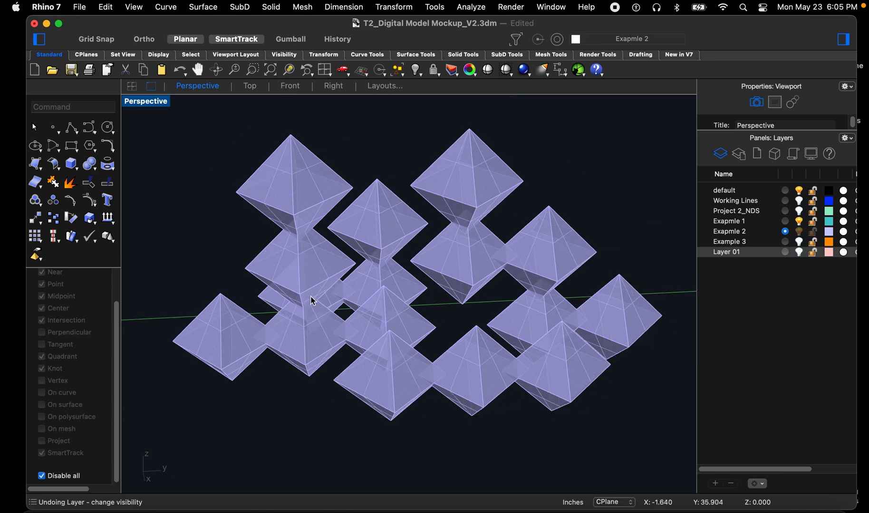
scroll(499, 282, up, 4)
right_drag(389, 335, 268, 334)
scroll(438, 306, down, 4)
scroll(296, 349, up, 4)
scroll(268, 334, down, 6)
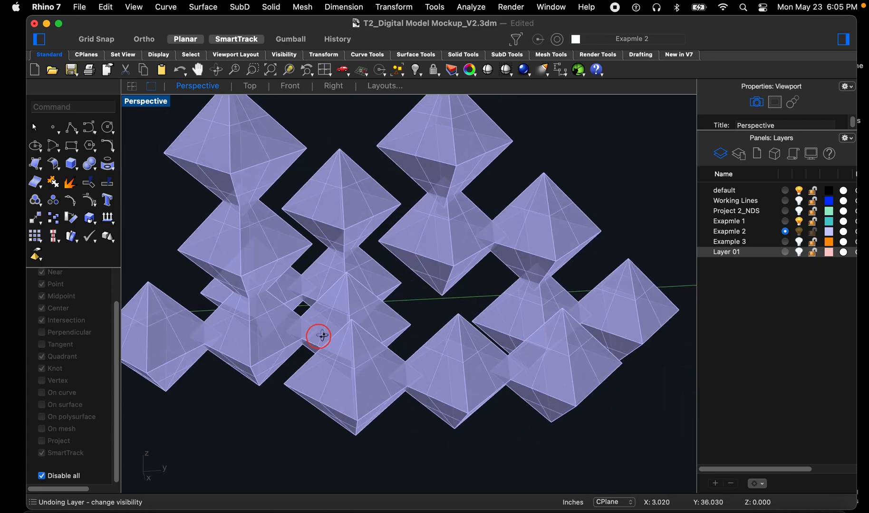
Step: Window-select the surfaces of the Exapmle 2 cluster, leaving out the leftmost octahedron's outer faces, and join them
right_drag(351, 330, 324, 324)
drag(237, 153, 695, 457)
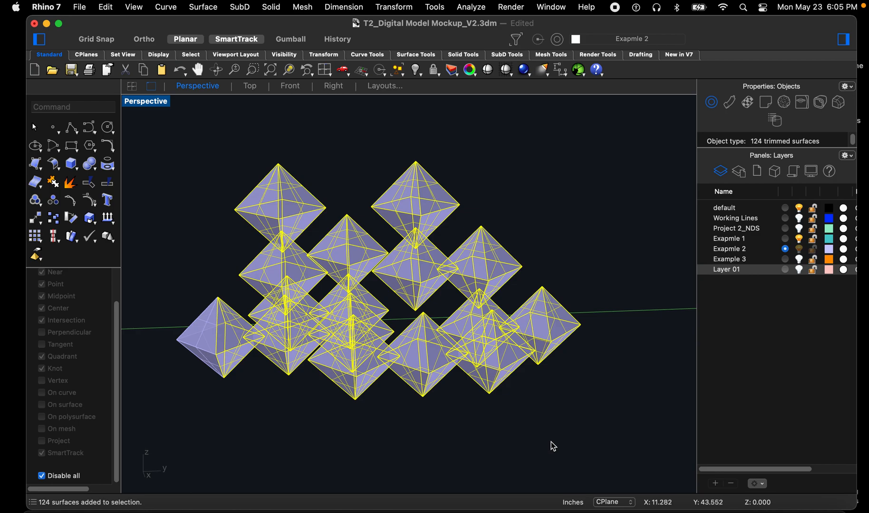
text(join)
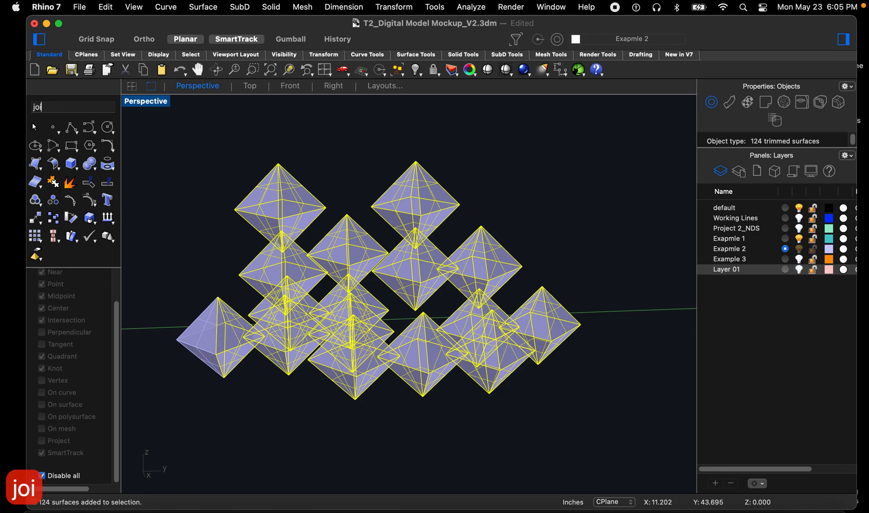
key(space)
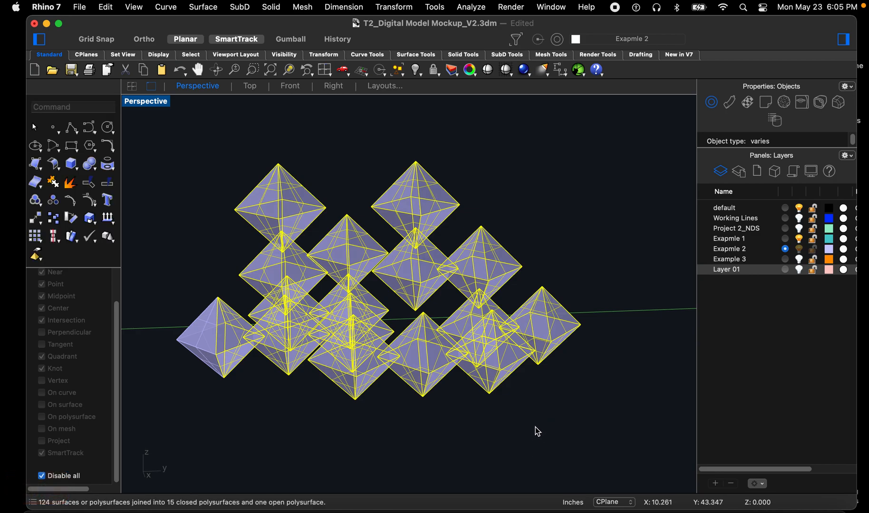
Step: Select the rightmost joined octahedron to check its object type, and clear the selection
click(551, 430)
click(532, 342)
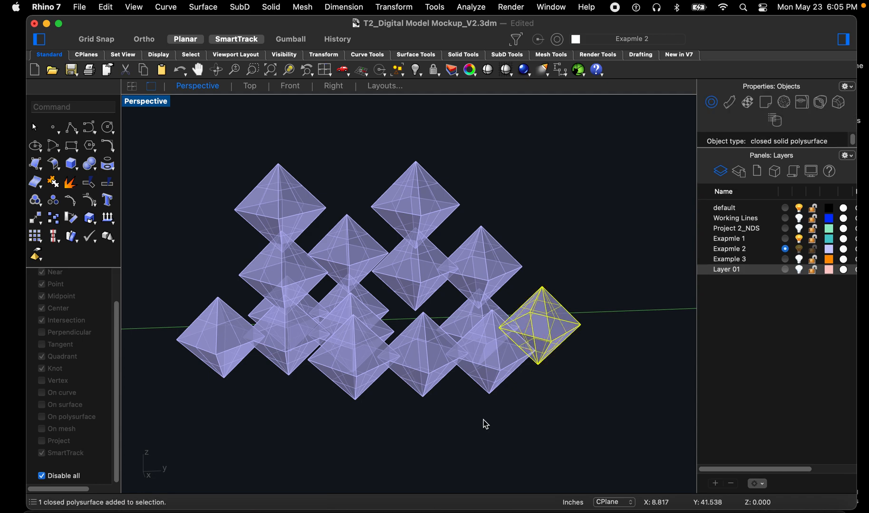
click(522, 394)
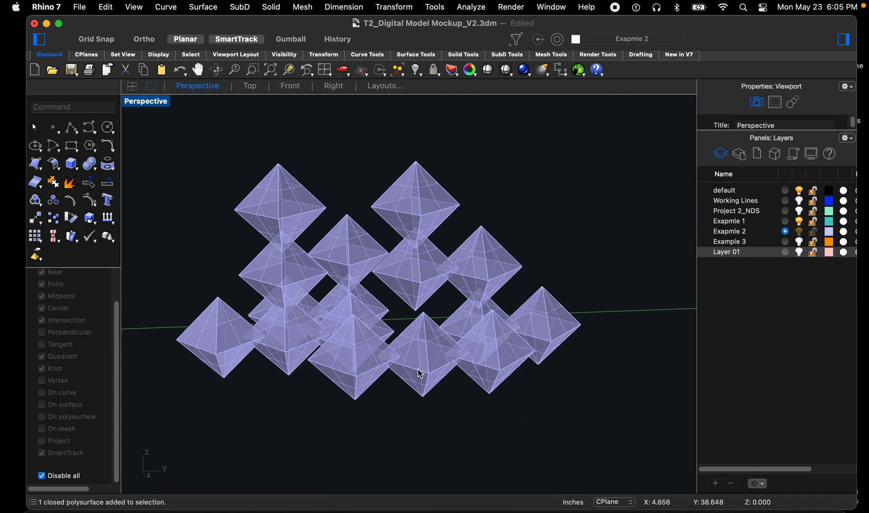
Step: Unite the 15 closed octahedra of the Exapmle 2 cluster with BooleanUnion, leaving out the leftmost one, and deselect the result
drag(627, 418, 279, 160)
text(bool)
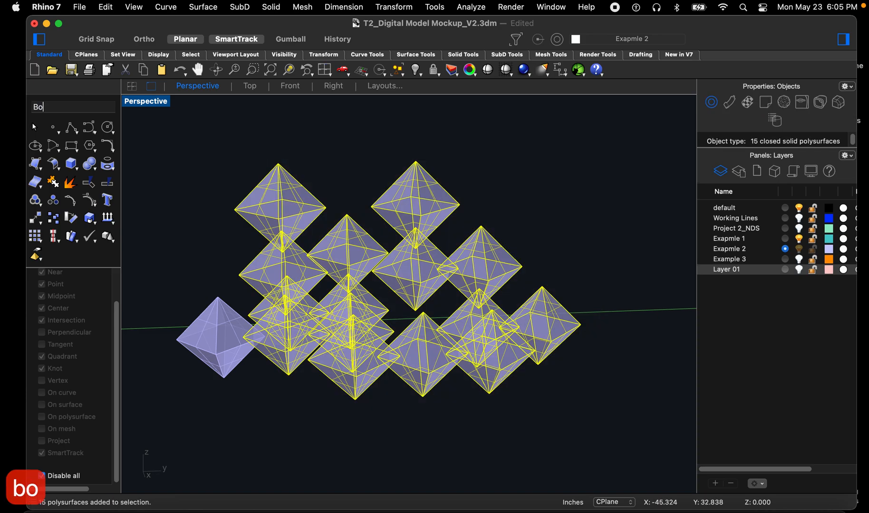
key(space)
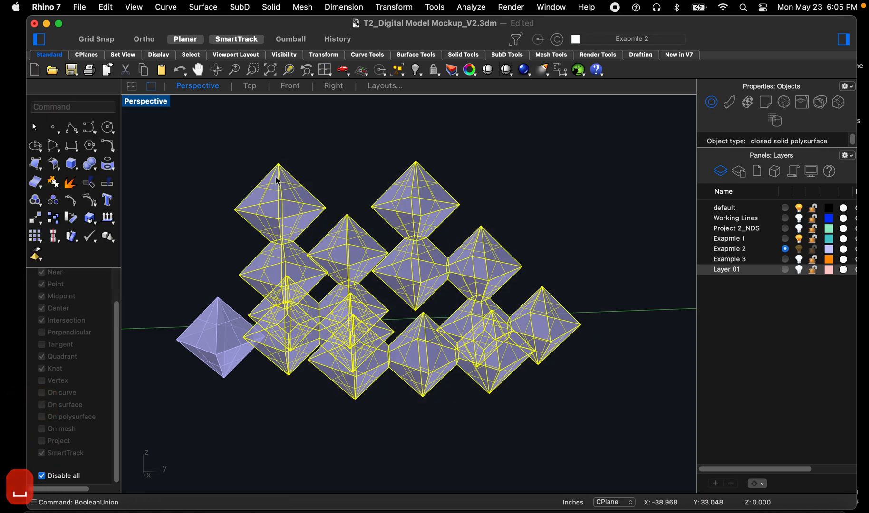
click(263, 404)
Step: Select parts of the leftmost, ununited octahedron and the neighbouring solid to check their object types, and clear the selection
scroll(198, 336, up, 4)
click(199, 336)
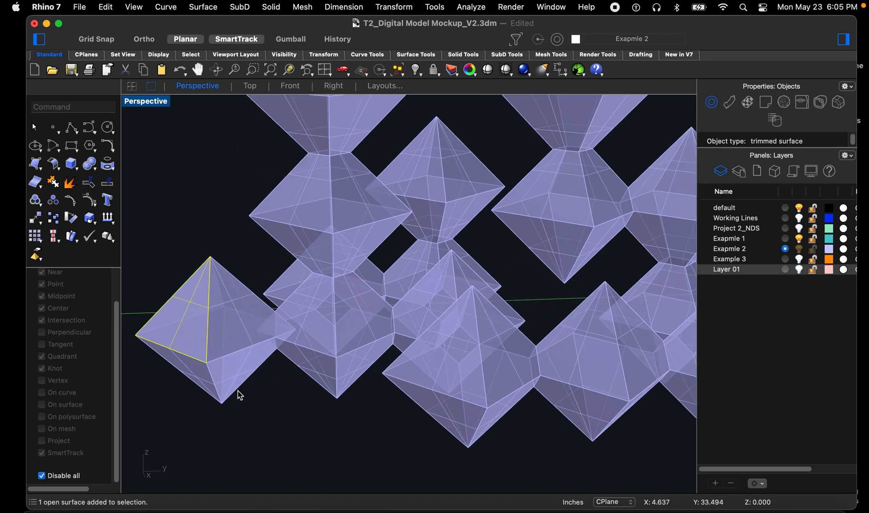
click(235, 367)
click(299, 340)
click(281, 374)
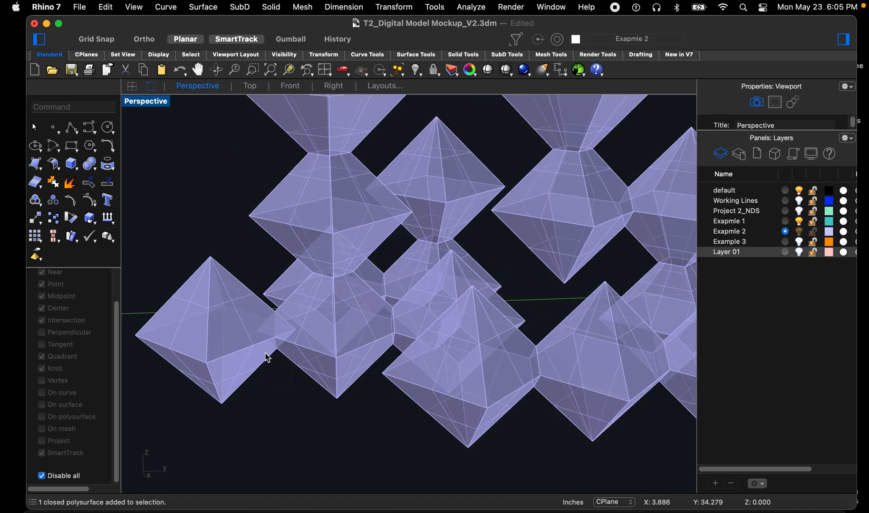
Step: Try to trim the overlapping corners of the leftmost octahedron and the united cluster, using both solids as cutting objects
scroll(263, 358, up, 5)
right_drag(289, 372, 310, 407)
scroll(265, 290, up, 7)
drag(315, 428, 194, 220)
text(trim)
key(Return)
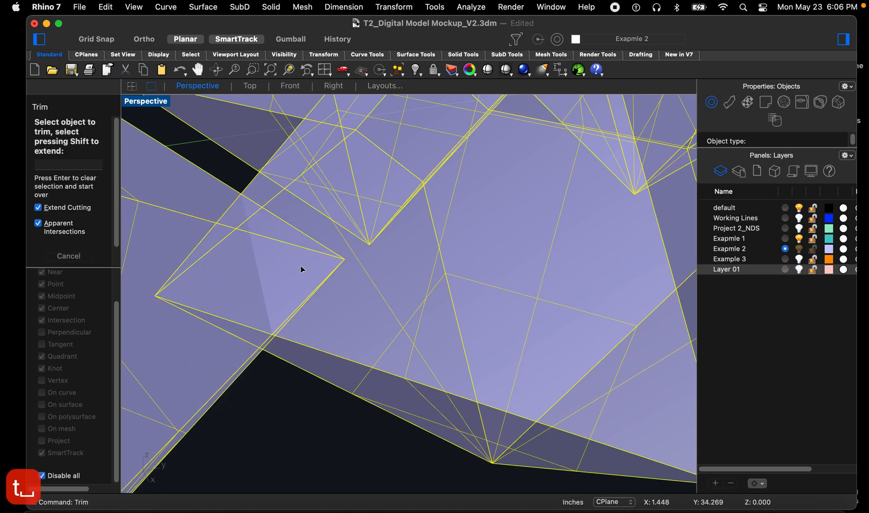
click(318, 247)
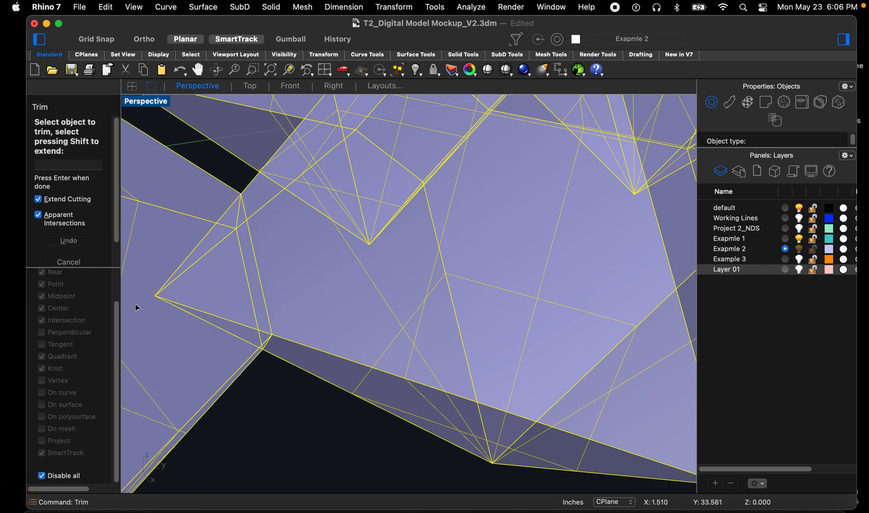
click(195, 314)
scroll(298, 311, down, 3)
right_drag(297, 310, 239, 300)
right_drag(327, 397, 327, 397)
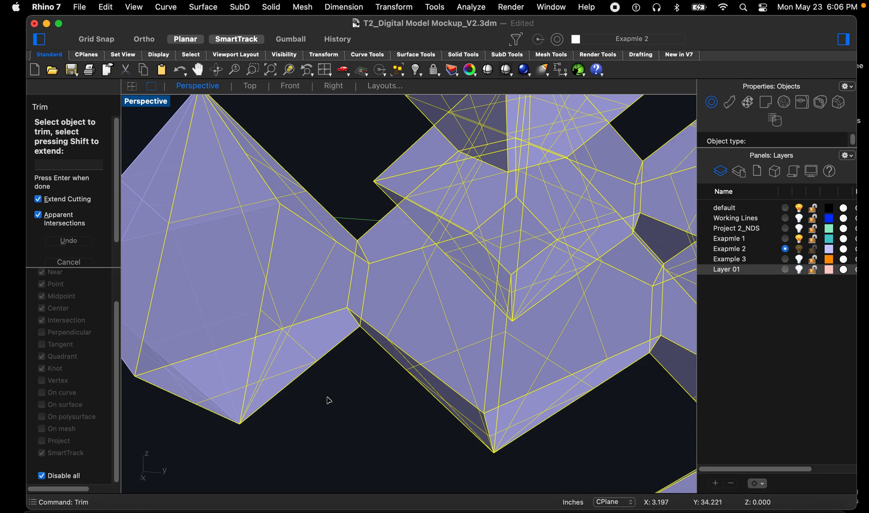
Step: Undo both corner trims between the leftmost octahedron and the cluster, and end the Trim command
key(super+z)
right_click(334, 397)
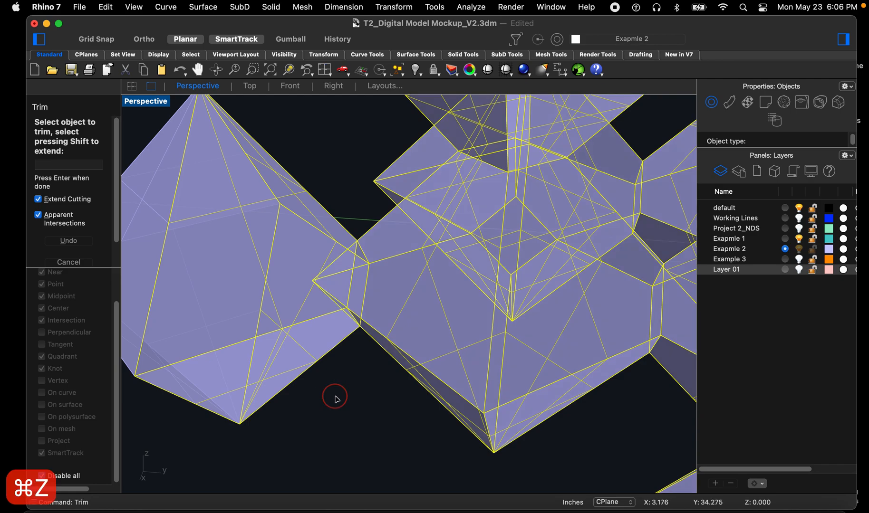
key(super+z)
right_click(363, 411)
right_drag(358, 406, 380, 387)
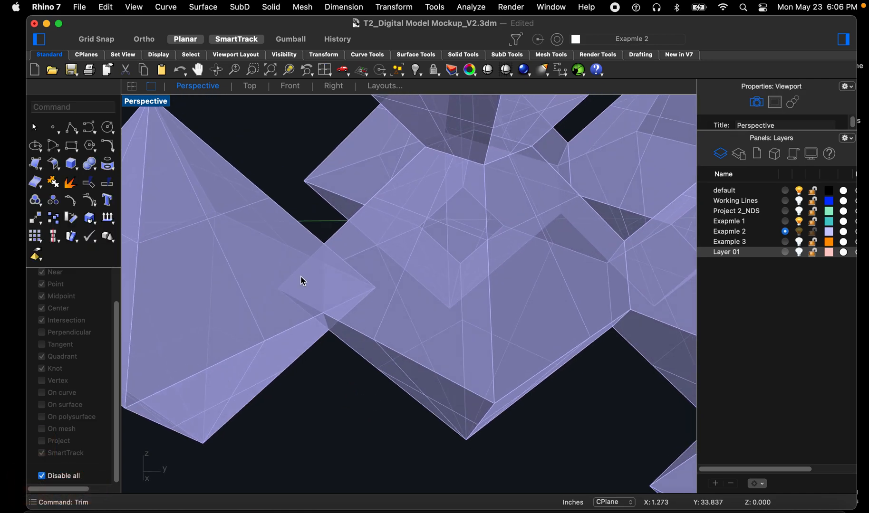
Step: Trim the cluster's corner that lies inside the leftmost octahedron, using that octahedron as the cutting object
right_drag(318, 358, 323, 374)
key(Return)
drag(288, 418, 232, 168)
scroll(290, 285, up, 3)
key(Return)
click(286, 309)
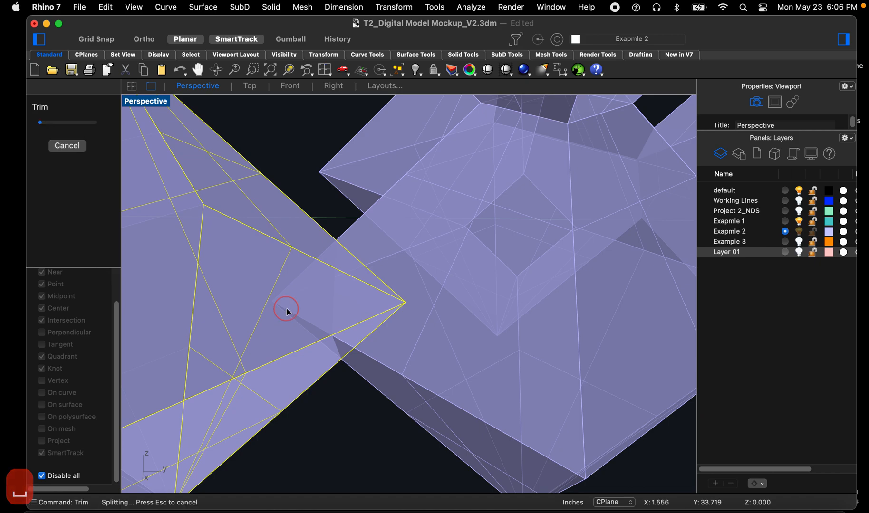
key(Escape)
key(Escape)
key(Escape)
key(Escape)
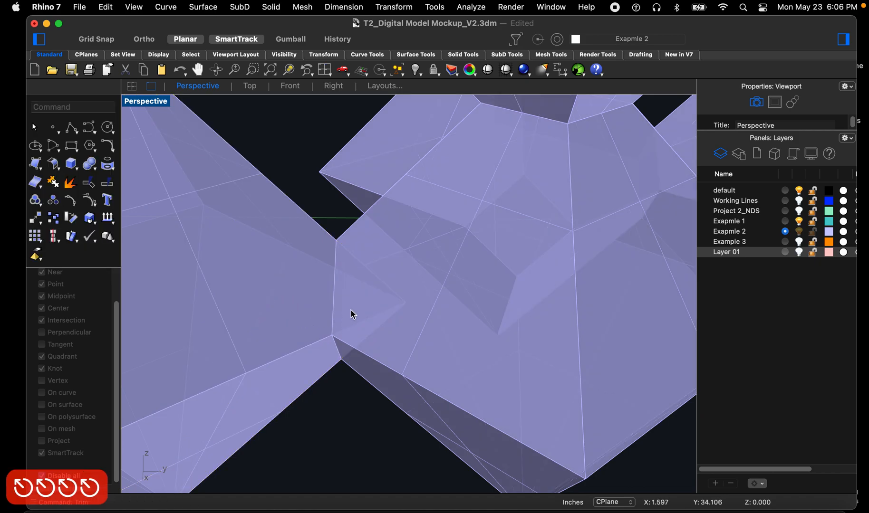
Step: Try to trim the leftmost octahedron's tip inside the neighbouring solid, using the united cluster as the cutting object
right_drag(394, 295, 402, 312)
text(t)
key(space)
click(406, 317)
scroll(360, 299, up, 4)
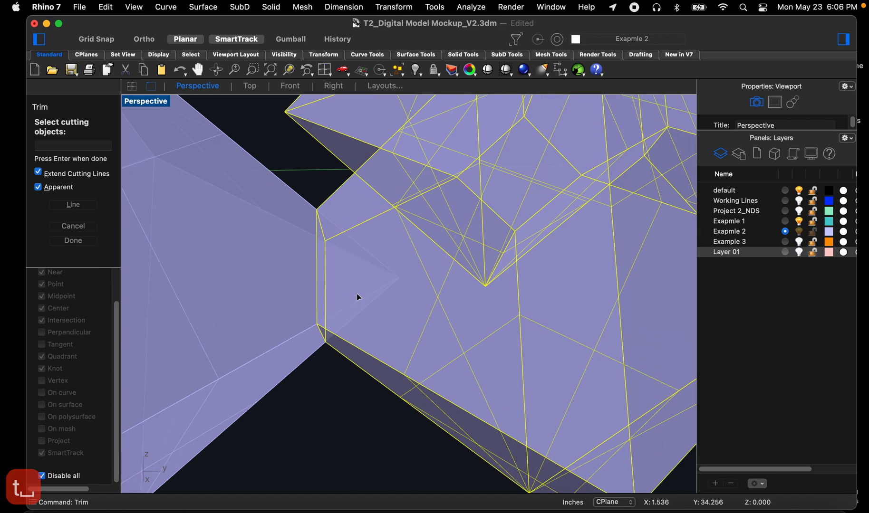
key(Return)
click(353, 306)
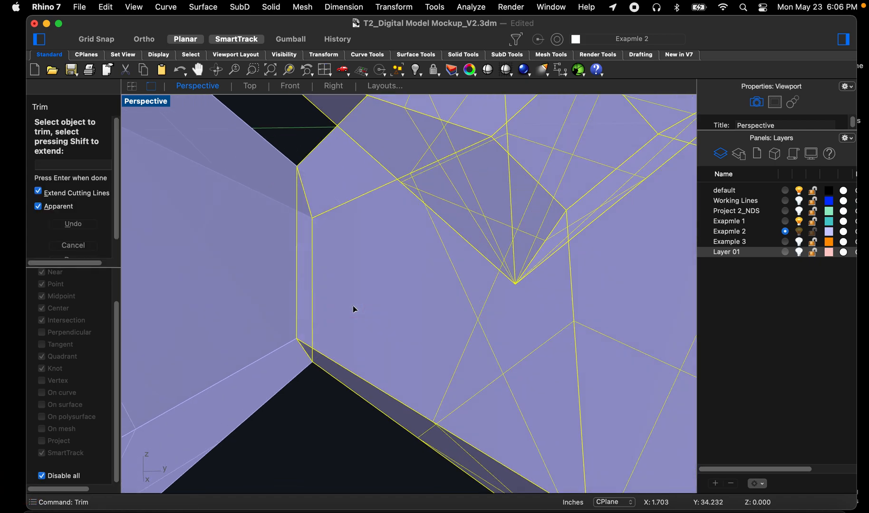
Step: Undo the trim of the leftmost octahedron's tip and end the Trim command
key(super+z)
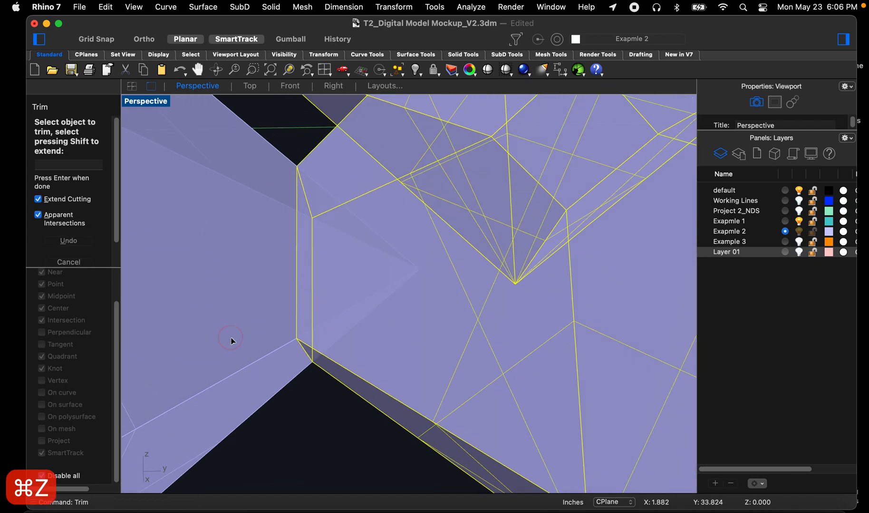
key(super+z)
scroll(273, 399, down, 4)
key(Escape)
key(Escape)
key(Escape)
key(Escape)
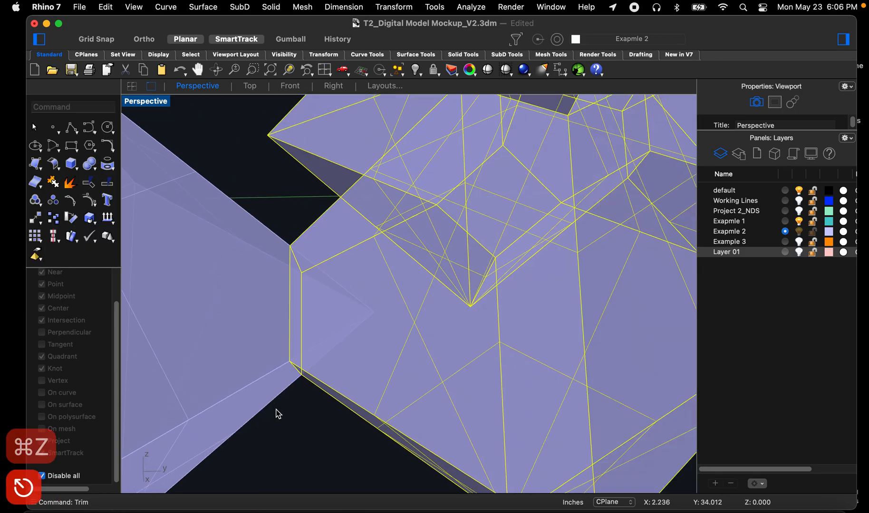
Step: Explode the leftmost octahedron's open polysurface into separate surfaces and clear the selection
click(269, 400)
scroll(349, 349, down, 3)
right_drag(349, 349, 270, 371)
text(Exlo)
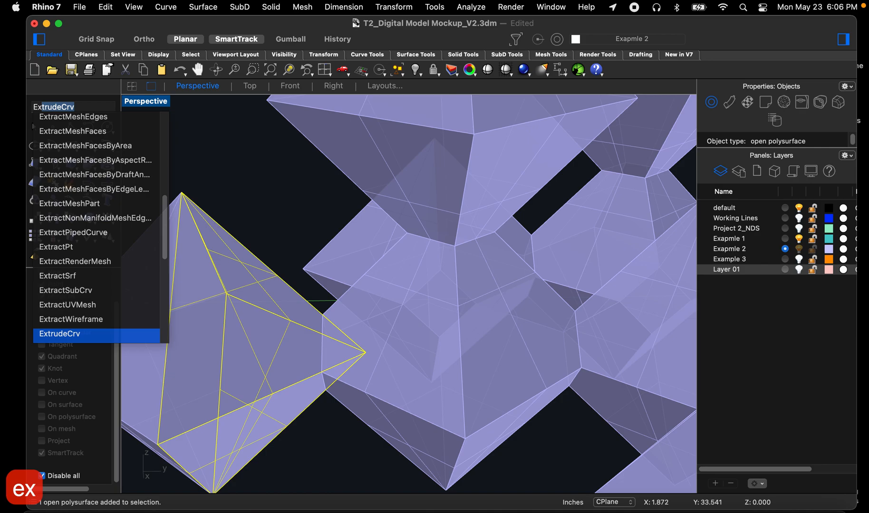
key(BackSpace)
key(BackSpace)
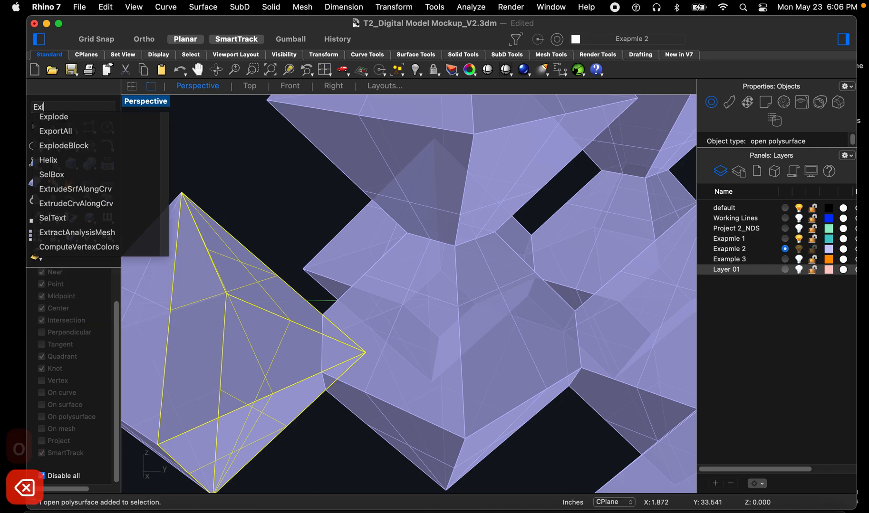
text(plode)
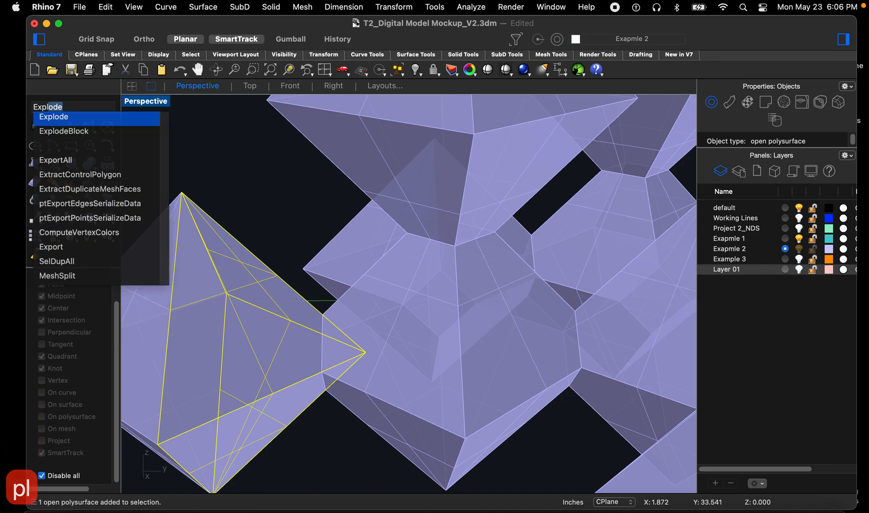
key(space)
click(301, 447)
Step: Select the exploded octahedron's lower face to check its object type, and clear the selection
scroll(316, 417, up, 5)
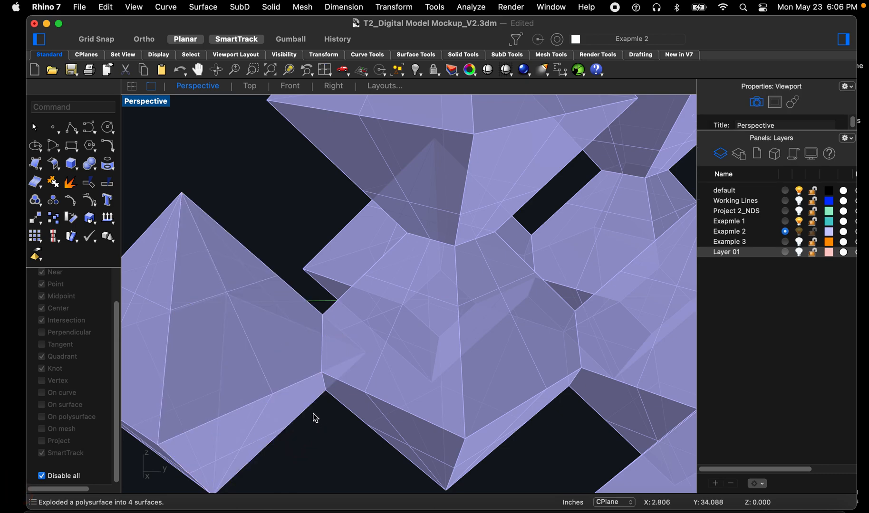
click(298, 392)
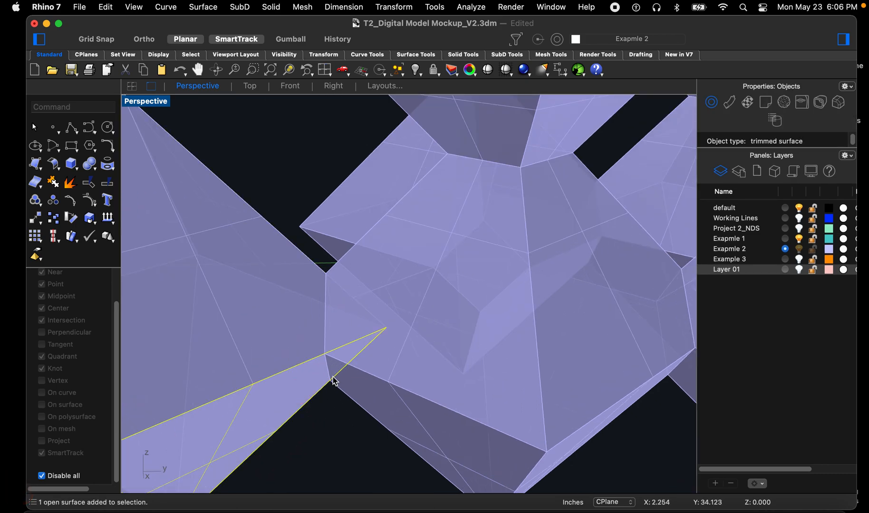
right_drag(332, 380, 331, 419)
click(331, 419)
scroll(346, 366, up, 4)
Step: Trim the exploded octahedron's lower and adjacent face tips that lie inside the neighbouring solid, using the united cluster as the cutting object
text(t)
key(space)
click(427, 334)
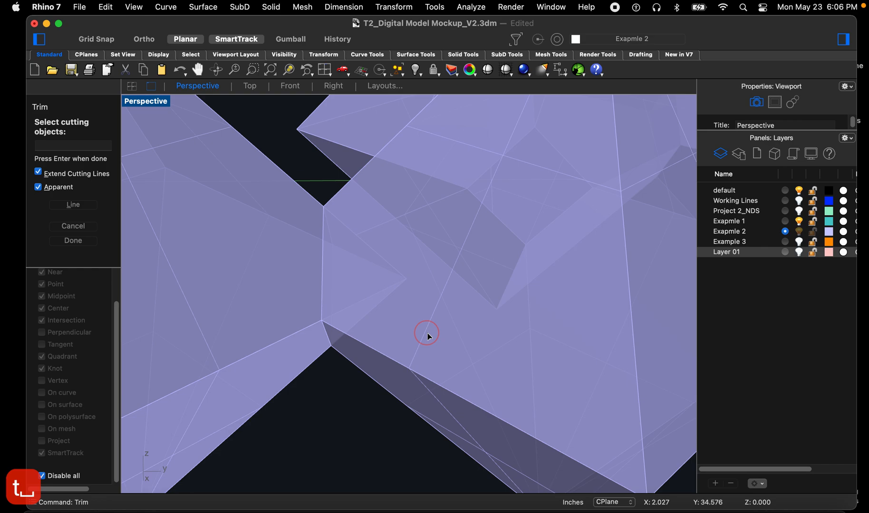
scroll(396, 292, up, 1)
key(space)
click(386, 287)
click(414, 306)
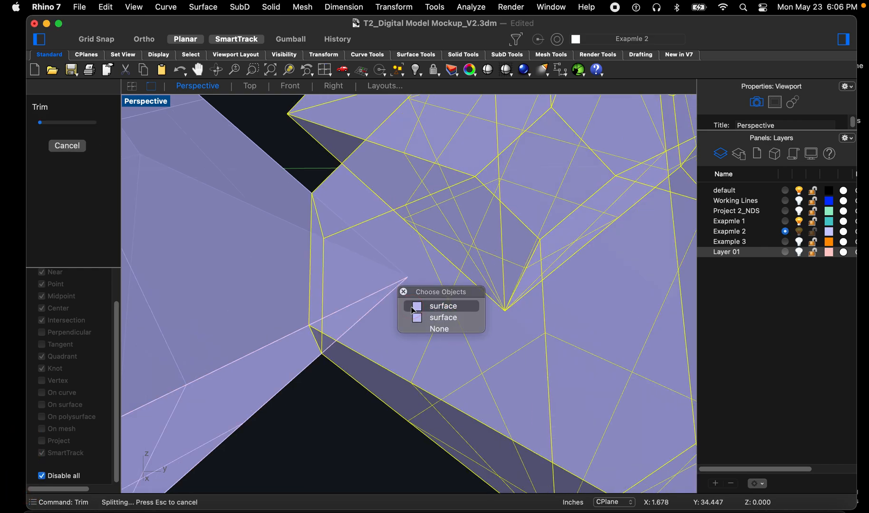
click(375, 294)
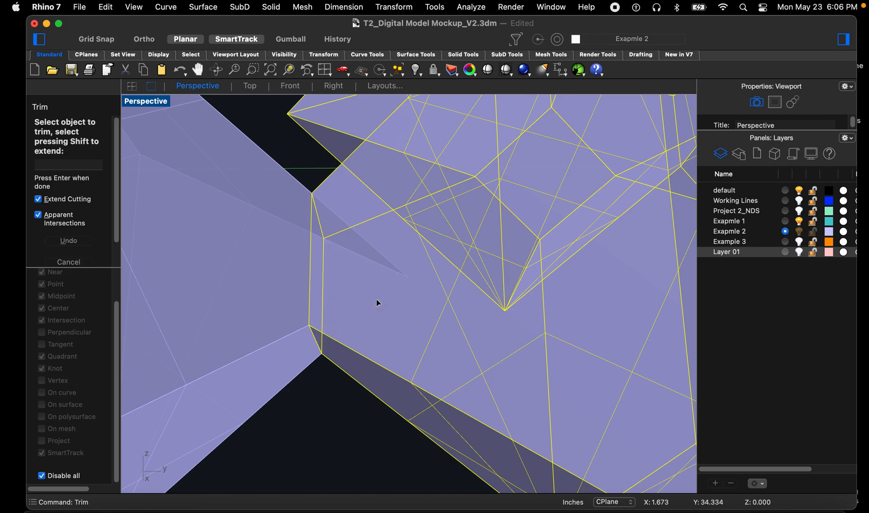
key(space)
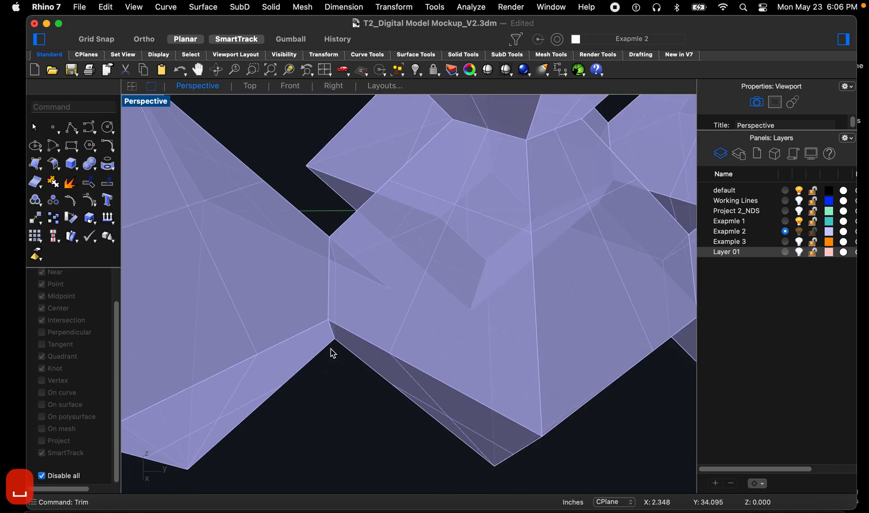
Step: Window-select the entire Exapmle 2 cluster, join its surfaces and polysurfaces, and clear the selection
scroll(331, 351, down, 4)
scroll(337, 355, down, 3)
right_drag(384, 399, 428, 389)
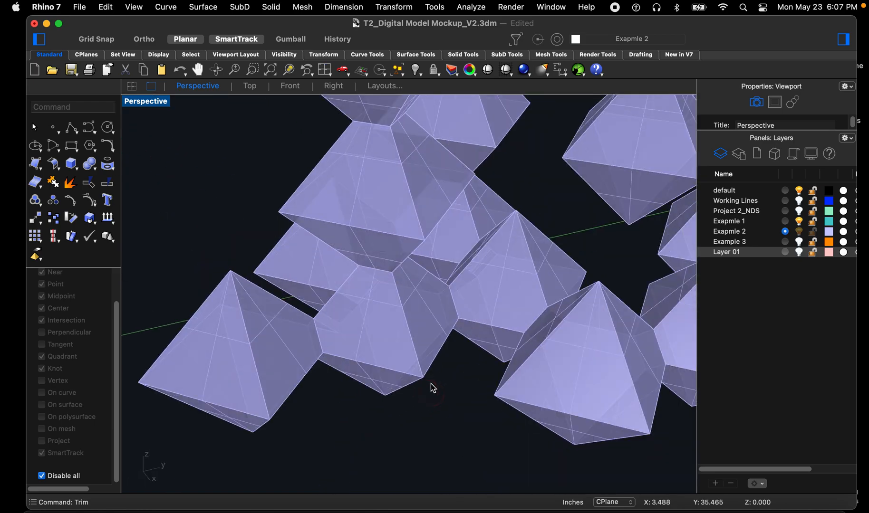
scroll(380, 402, down, 8)
right_drag(345, 403, 287, 342)
drag(283, 267, 595, 459)
text(join)
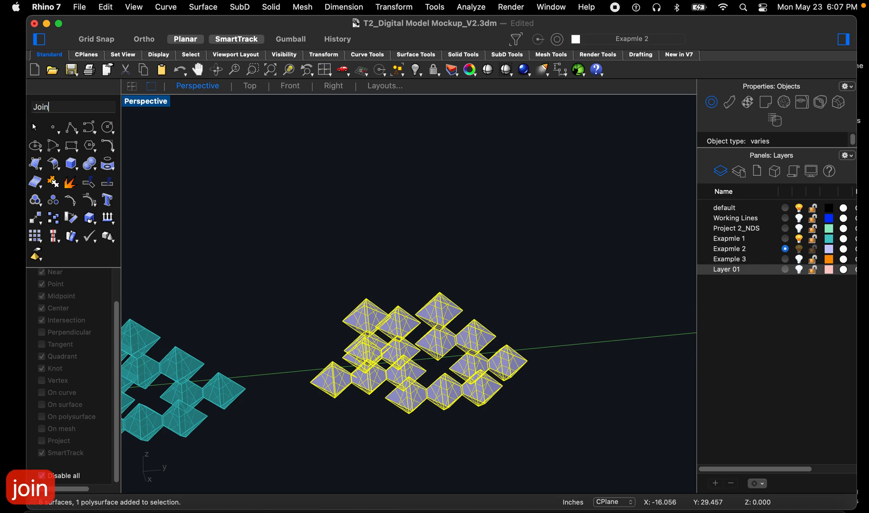
key(space)
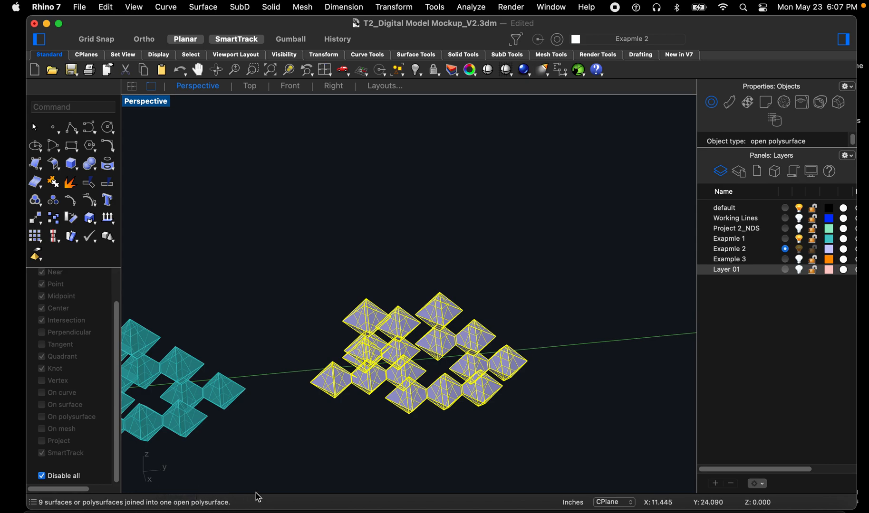
click(363, 414)
Step: Examine the joined Exapmle 2 cluster and the connections between its octahedra from several sides
scroll(405, 396, up, 10)
scroll(326, 315, down, 4)
right_drag(325, 315, 428, 356)
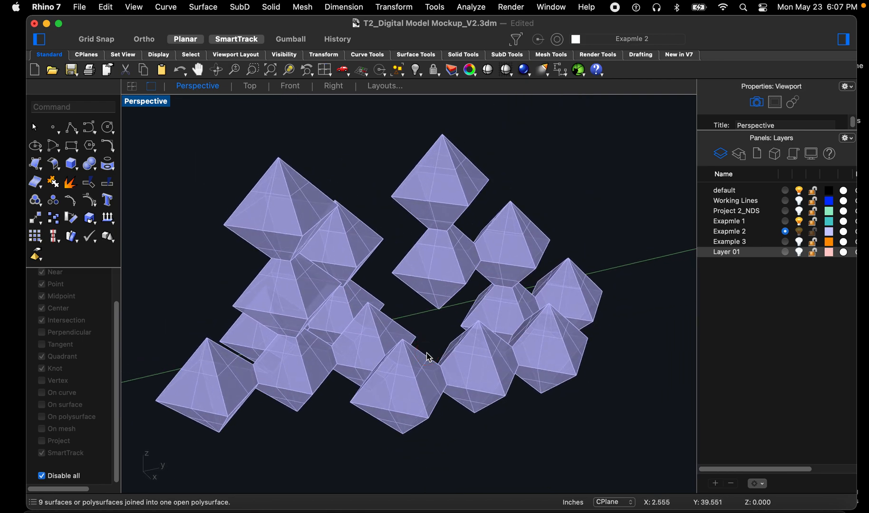
scroll(348, 364, up, 4)
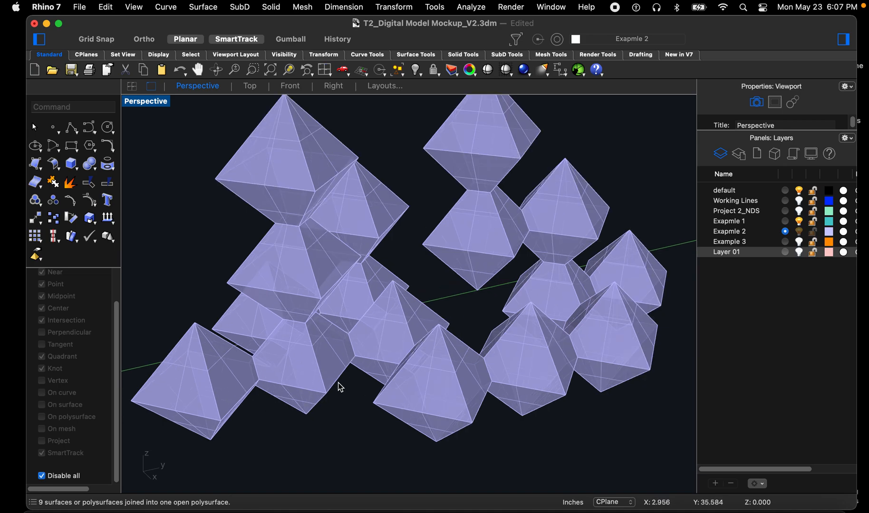
scroll(348, 364, down, 5)
scroll(345, 372, up, 2)
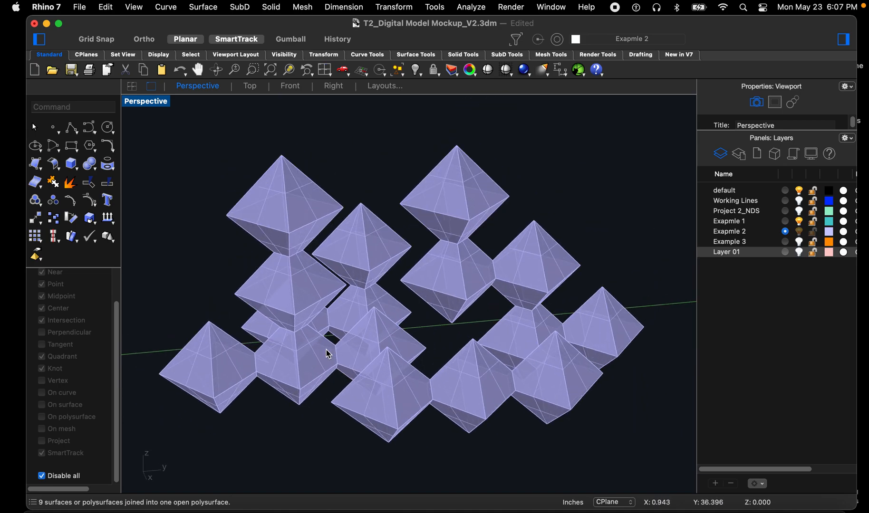
right_drag(342, 368, 230, 392)
scroll(291, 376, up, 2)
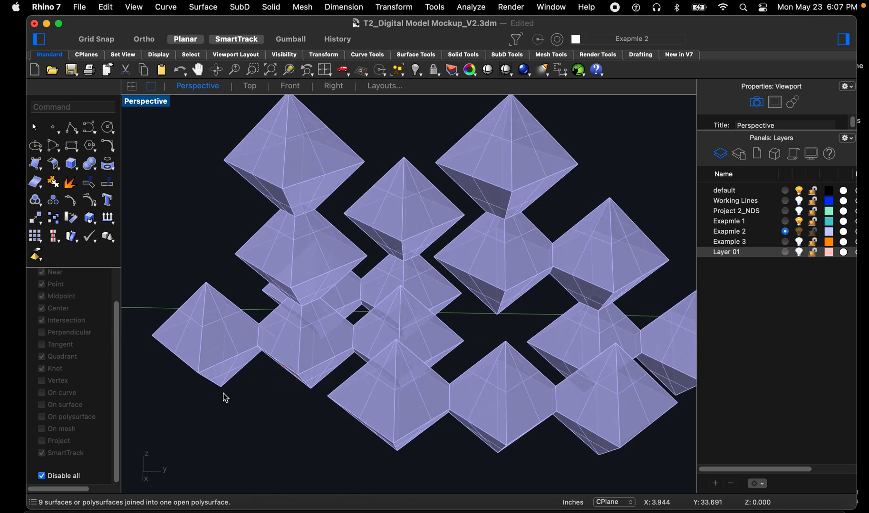
scroll(230, 391, down, 4)
right_drag(362, 394, 447, 334)
scroll(302, 372, up, 2)
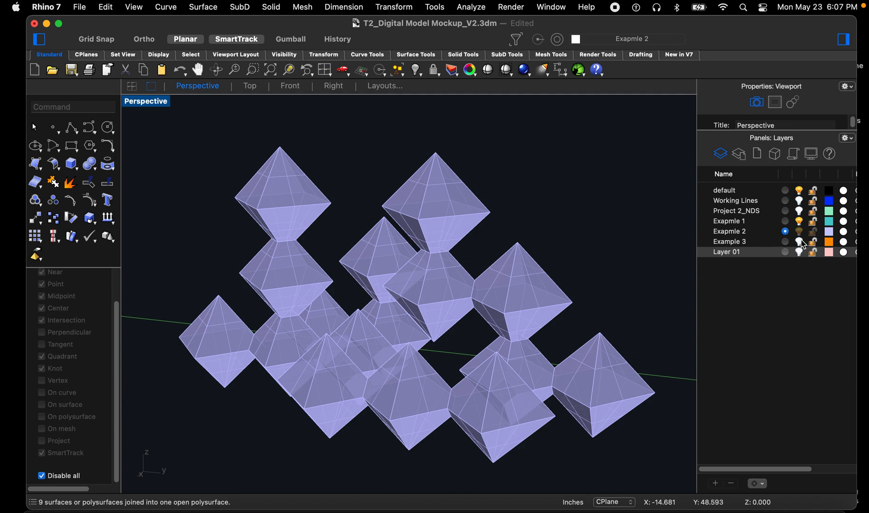
Step: Hide the Exapmle 1 layer and run ShowEdges on the joined Exapmle 2 cluster to analyse its naked edges
click(799, 222)
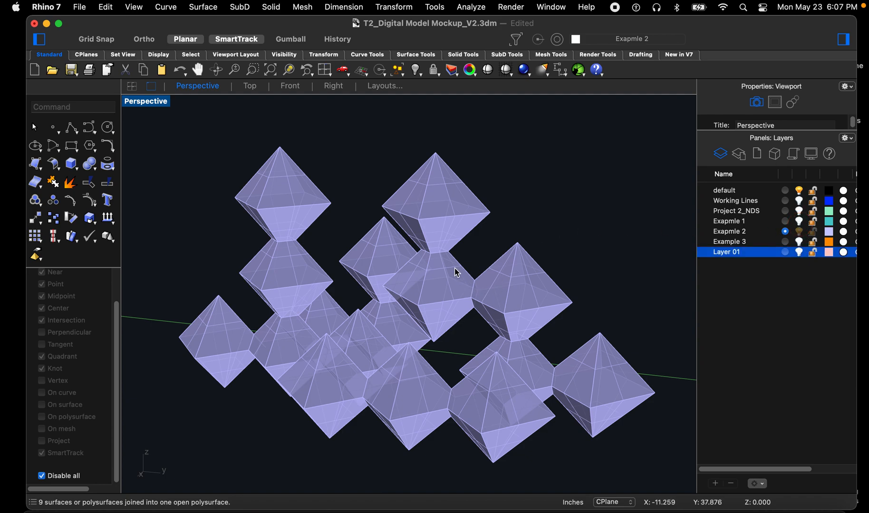
right_drag(430, 183, 479, 174)
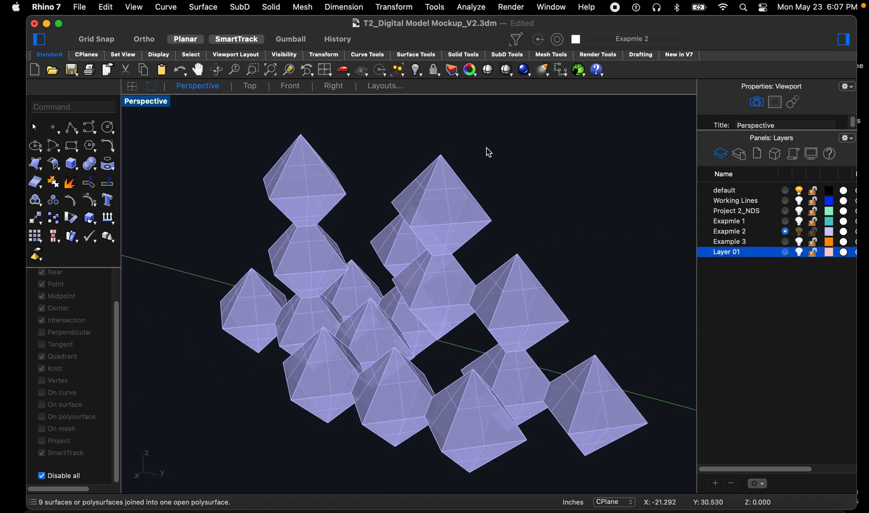
click(473, 7)
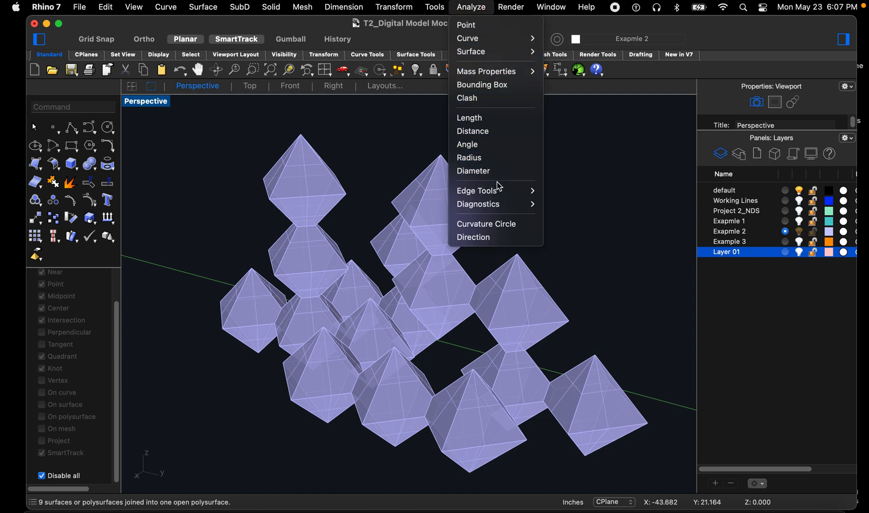
mouse_move(497, 193)
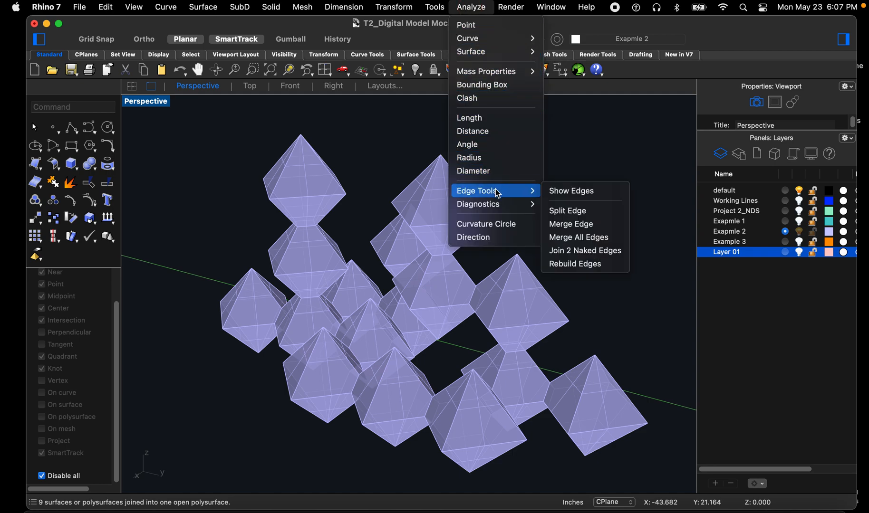
click(554, 193)
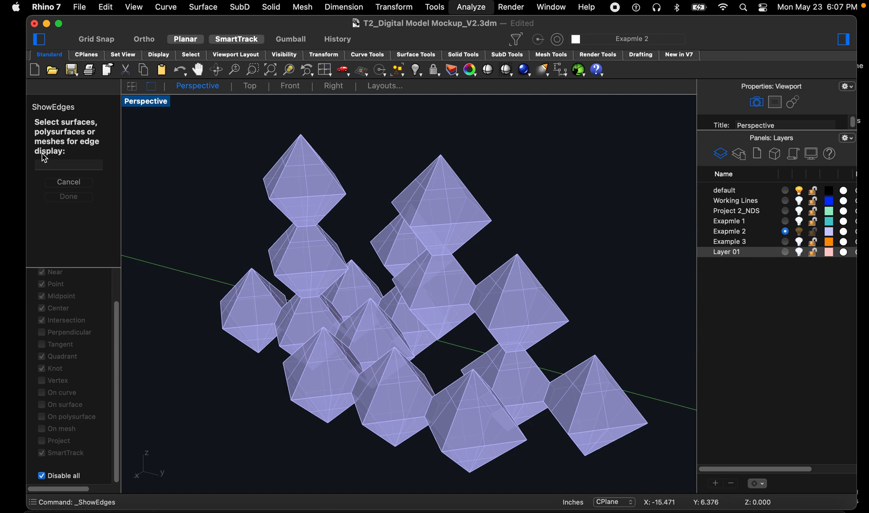
click(303, 188)
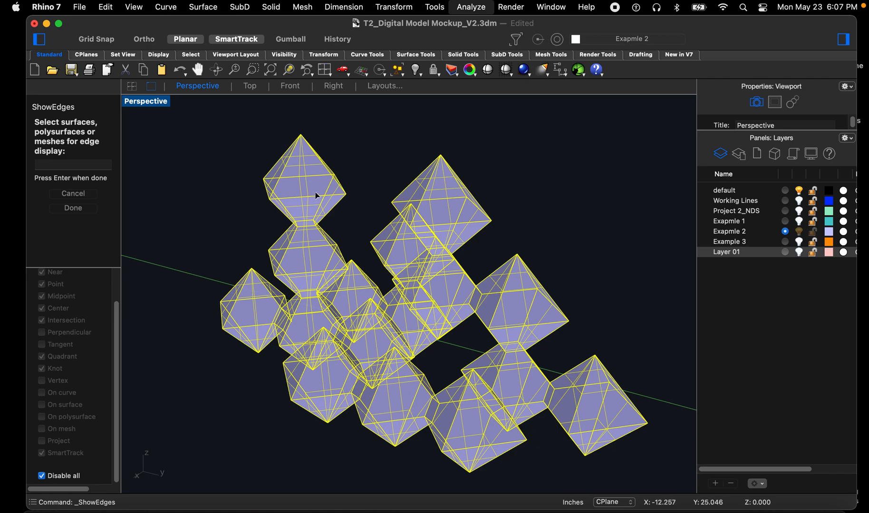
key(Return)
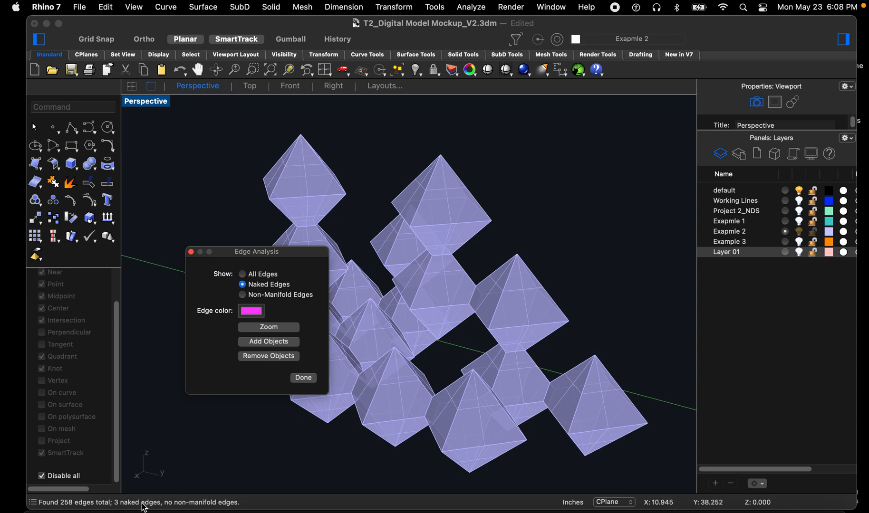
Step: Locate the naked edges highlighted on the Exapmle 2 cluster and examine them up close at the junction between two octahedra
drag(245, 261, 123, 302)
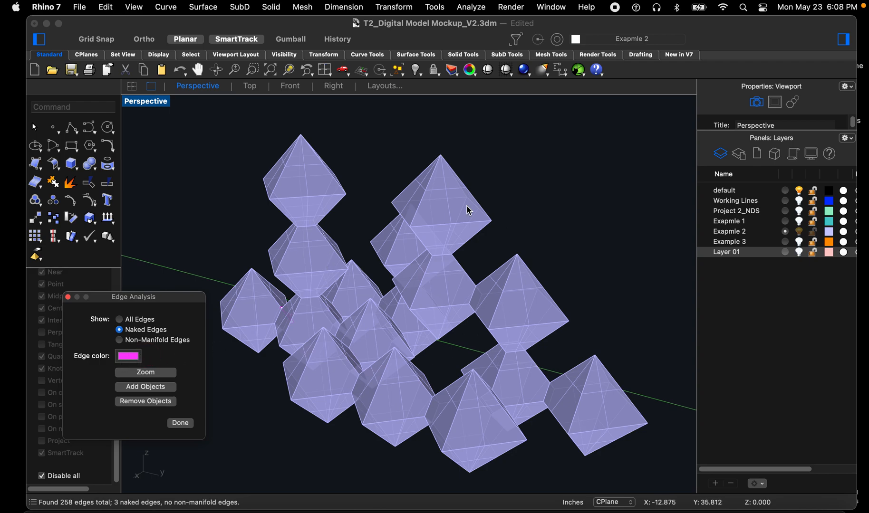
right_drag(284, 377, 296, 351)
scroll(522, 394, up, 10)
scroll(512, 405, up, 3)
scroll(342, 394, down, 10)
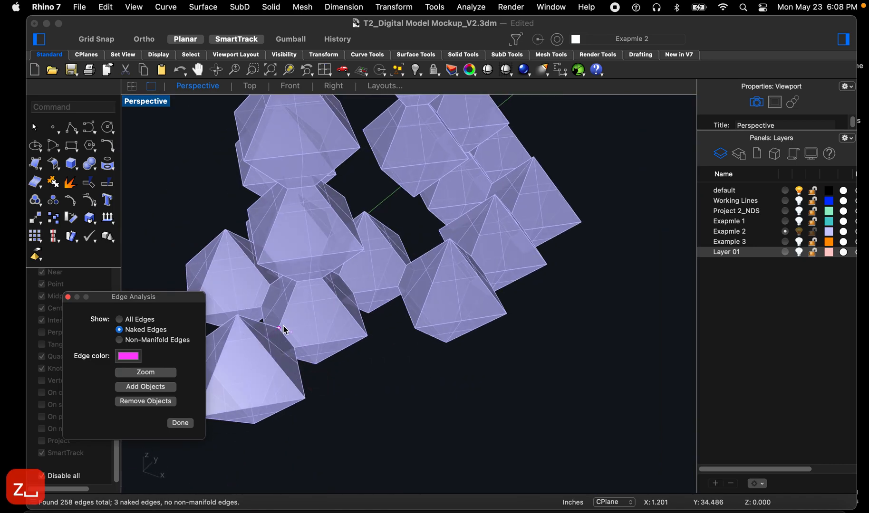
click(257, 362)
scroll(271, 339, up, 5)
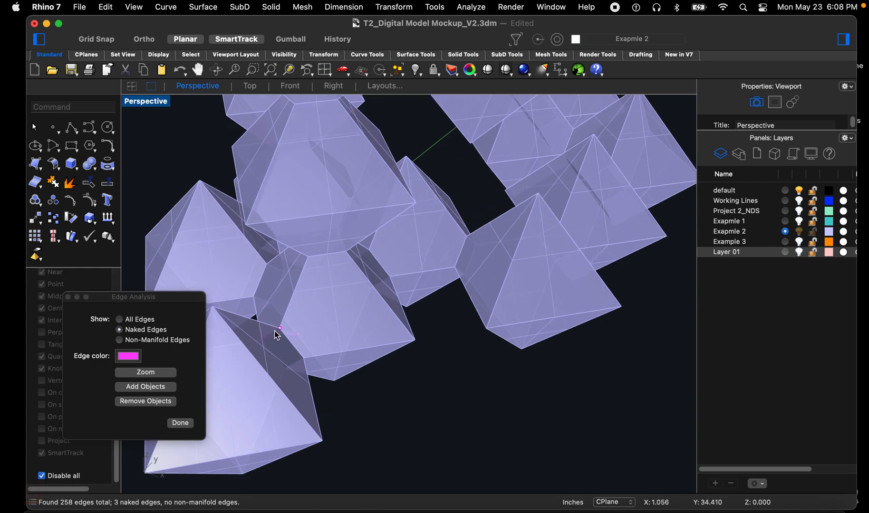
text(z)
key(space)
drag(299, 309, 256, 376)
right_drag(291, 351, 382, 265)
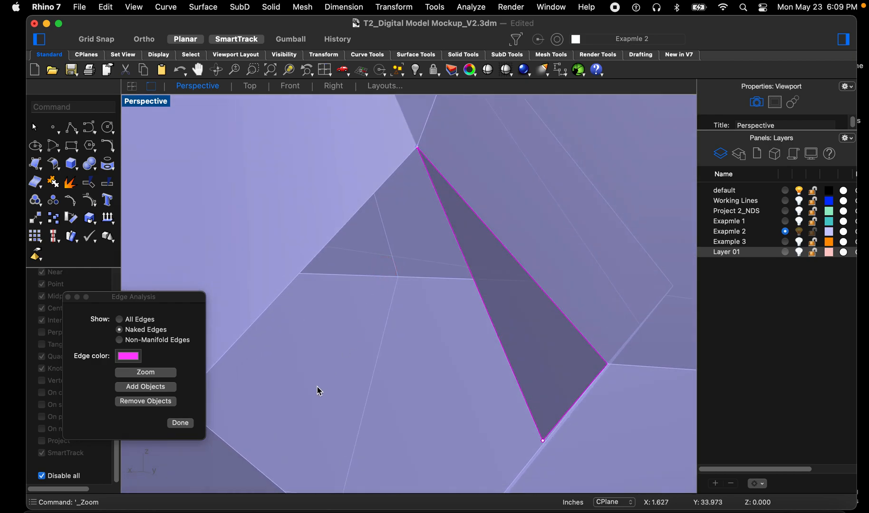
Step: Explode the open Exapmle 2 polysurface into separate surfaces and clear the selection
click(481, 270)
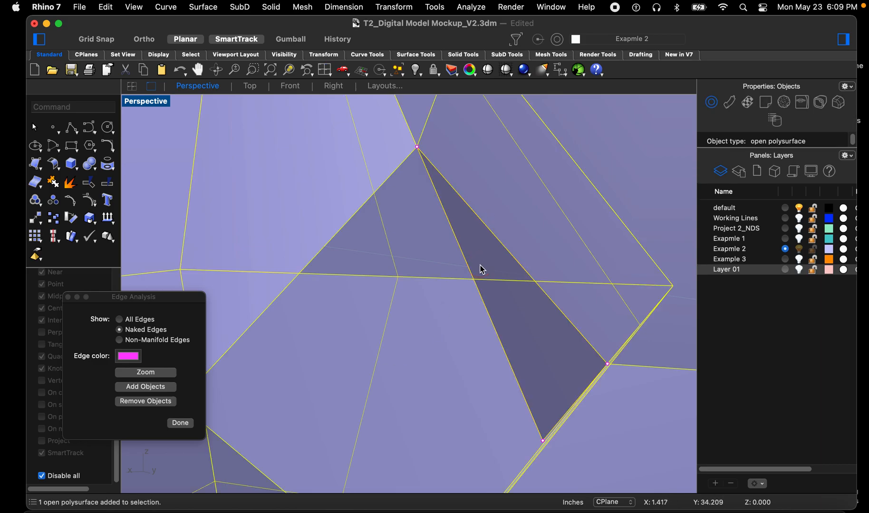
right_drag(480, 269, 398, 310)
click(430, 369)
click(398, 308)
text(explod)
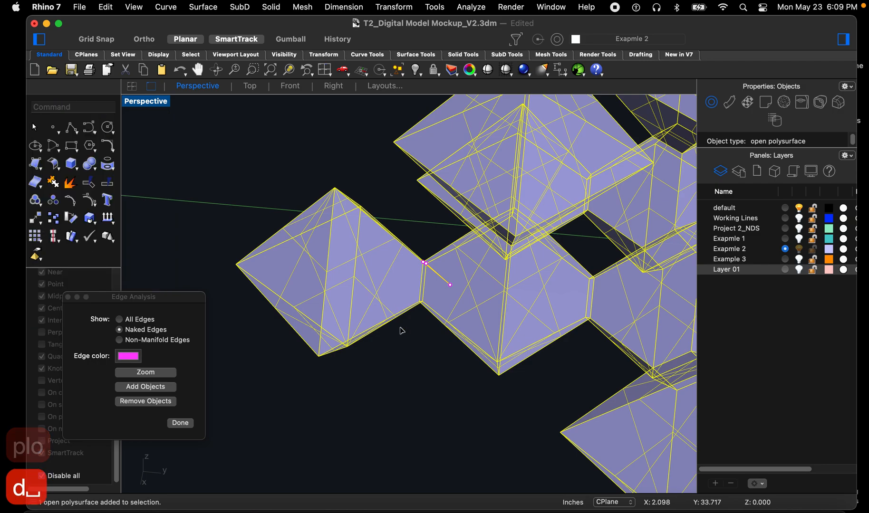
key(Return)
click(405, 340)
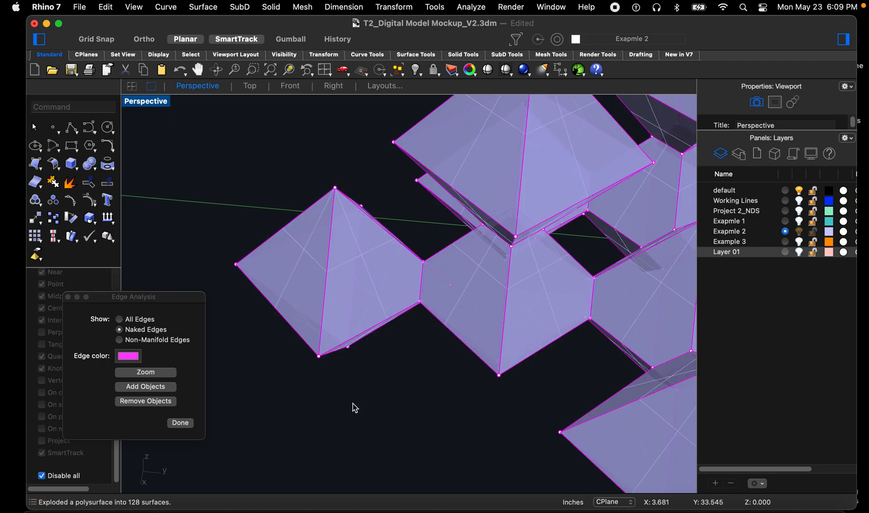
Step: Examine the octahedron face whose tip extends into the neighbouring octahedron by selecting it, inspecting its outline, and clearing the selection
scroll(461, 272, up, 10)
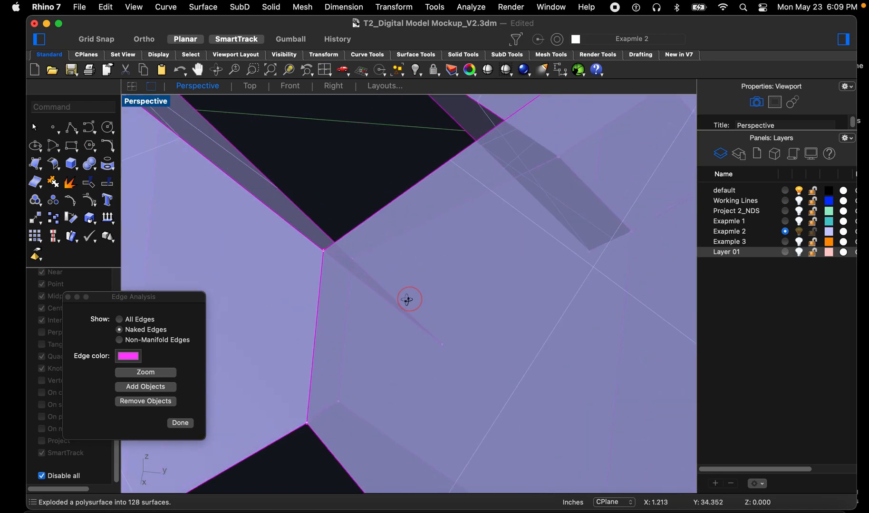
click(402, 299)
scroll(409, 302, down, 6)
right_drag(403, 259, 401, 264)
scroll(403, 269, up, 4)
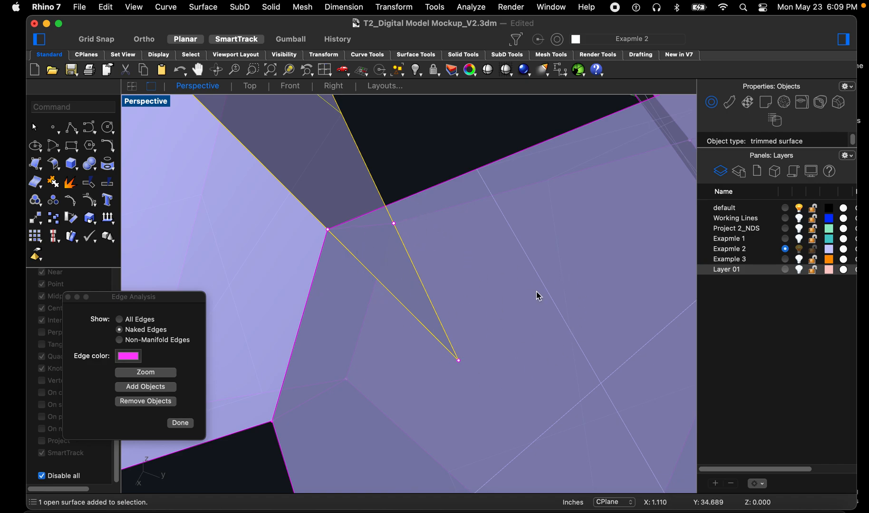
right_drag(442, 346, 389, 276)
right_drag(344, 256, 315, 221)
right_drag(461, 280, 385, 239)
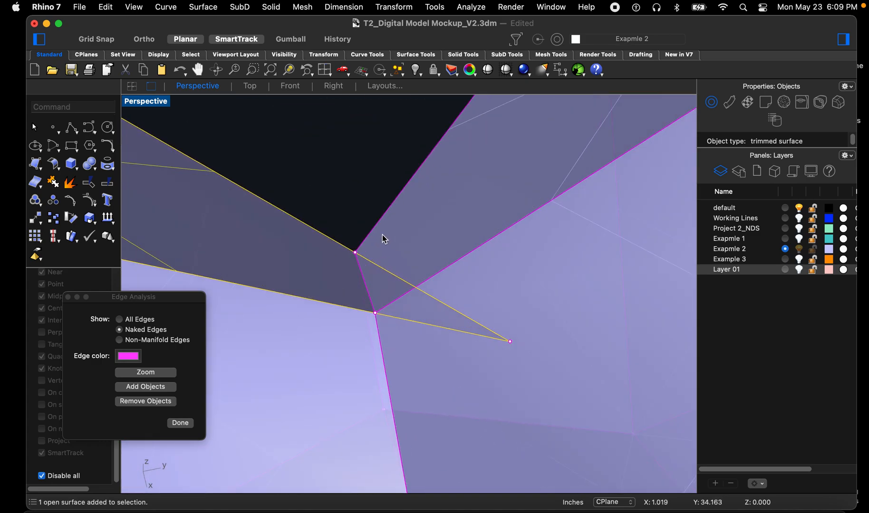
click(355, 205)
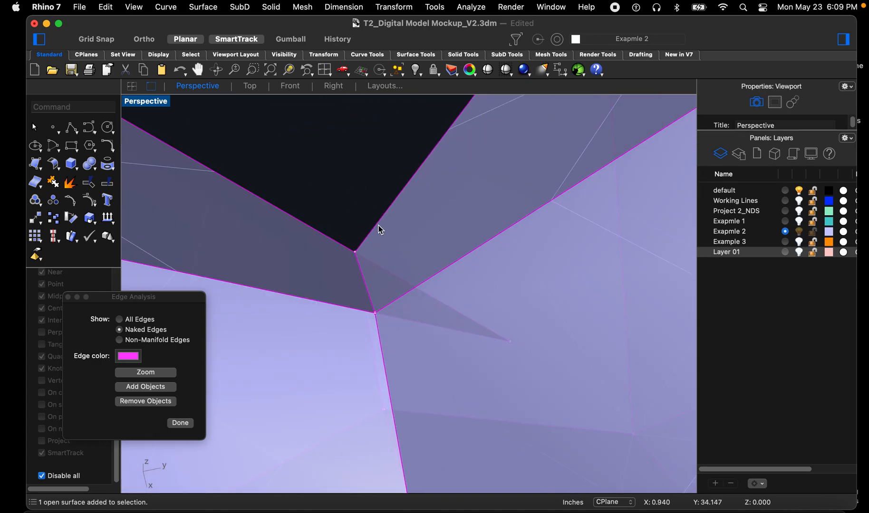
Step: Trim the face tip that projects inside the neighbouring octahedron, using the adjoining octahedron face as the cutting object
text(trim)
key(Return)
click(407, 233)
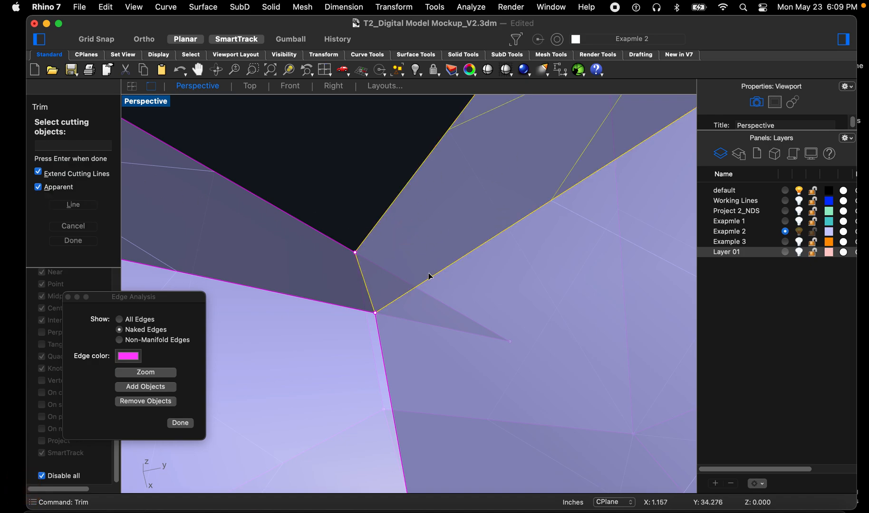
key(space)
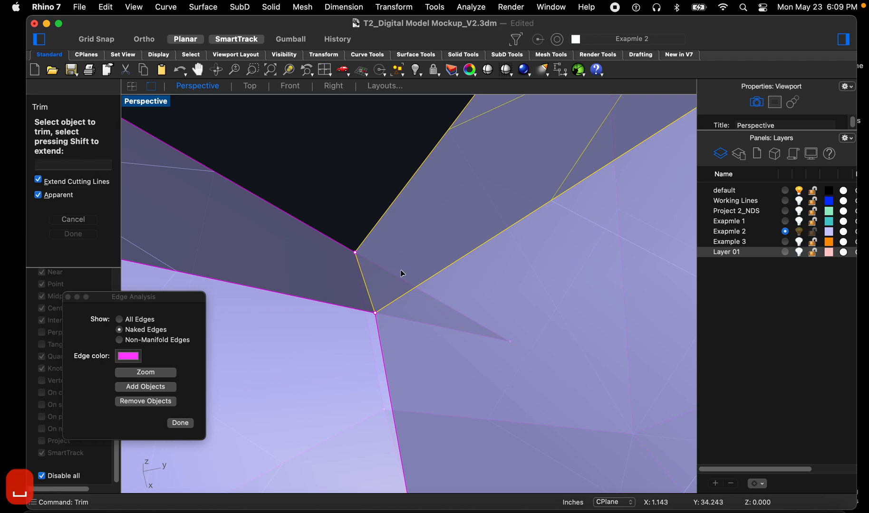
click(439, 331)
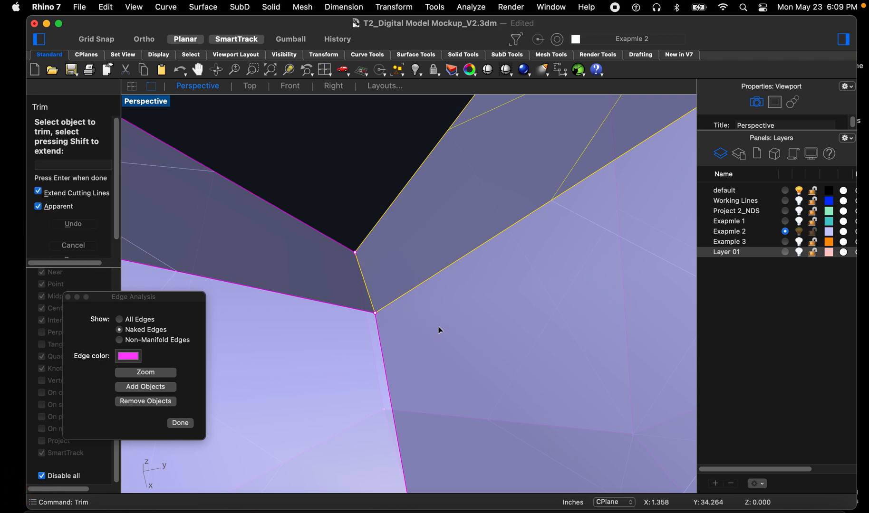
key(Return)
Step: Window-select all the exploded Exapmle 2 surfaces, join them into one polysurface, and clear the selection
scroll(366, 266, down, 10)
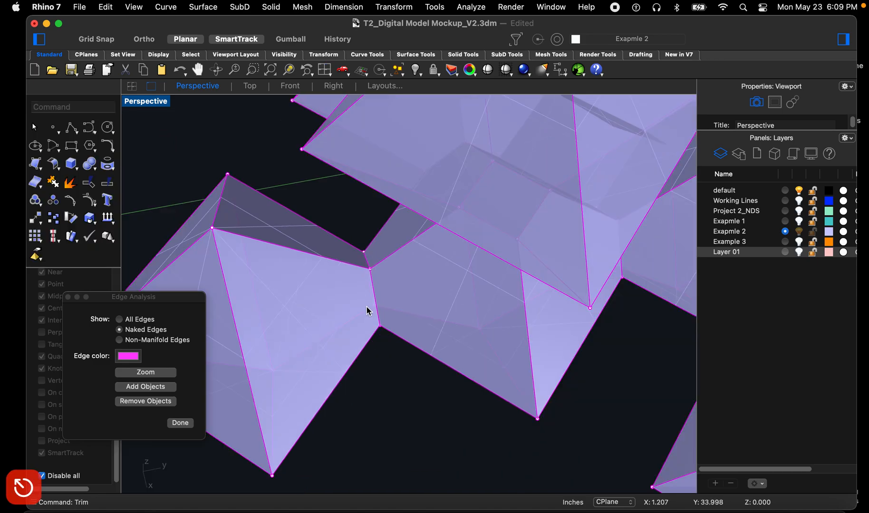
scroll(384, 291, down, 3)
scroll(397, 293, up, 3)
drag(305, 220, 585, 404)
text(join)
key(Return)
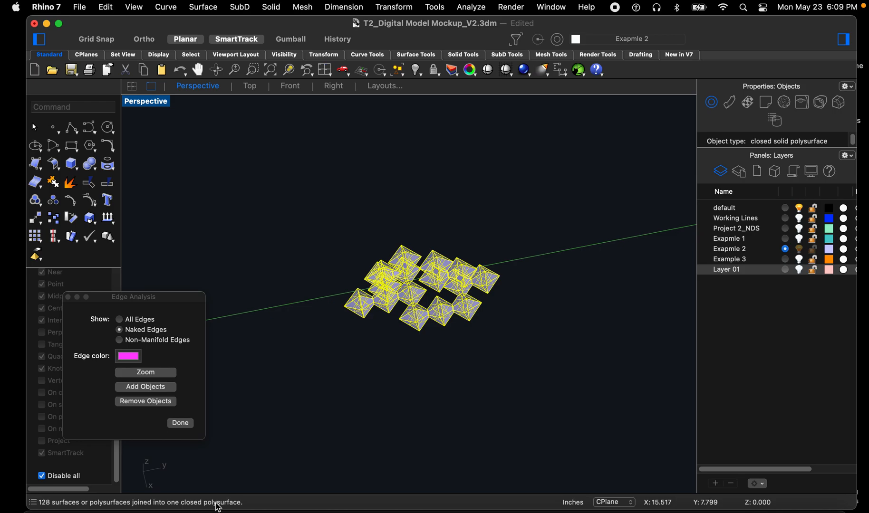
click(346, 366)
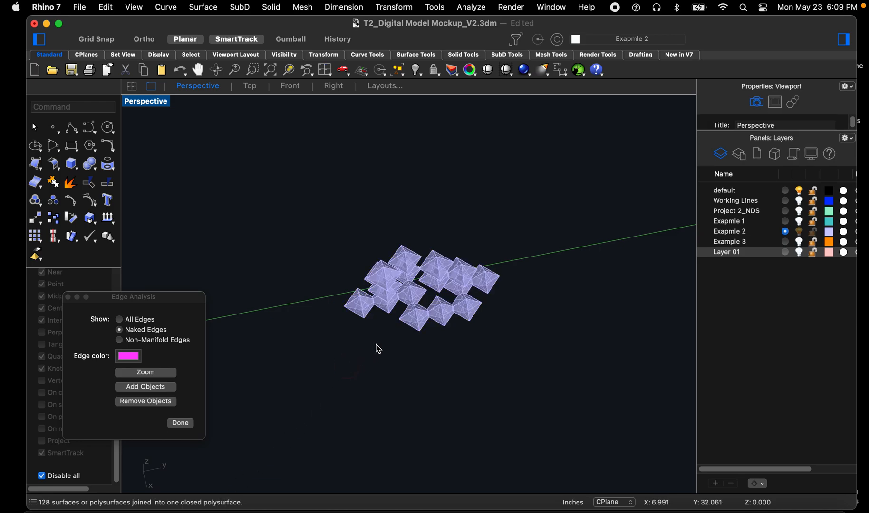
Step: Examine the rejoined Exapmle 2 cluster and its octahedron connections from several sides
scroll(453, 272, up, 8)
right_drag(402, 310, 423, 202)
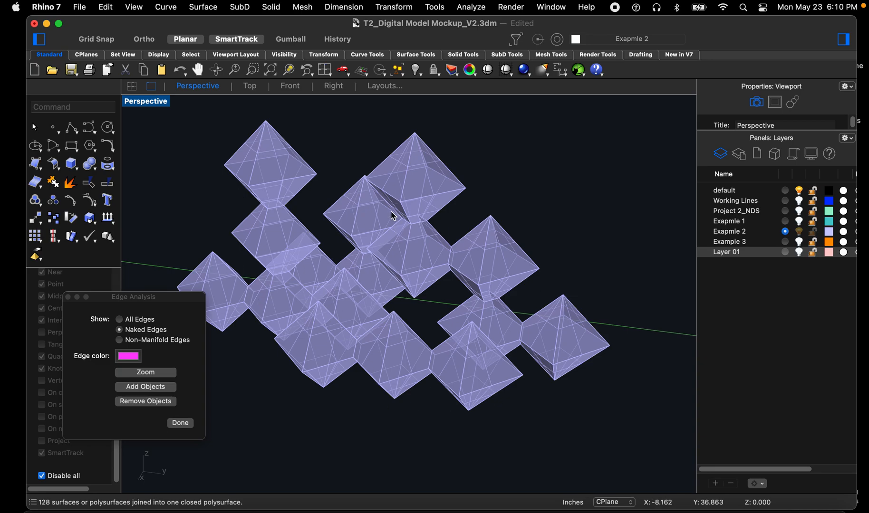
right_drag(315, 202, 422, 247)
scroll(423, 247, down, 5)
scroll(337, 241, up, 5)
right_drag(337, 241, 504, 293)
scroll(402, 285, down, 6)
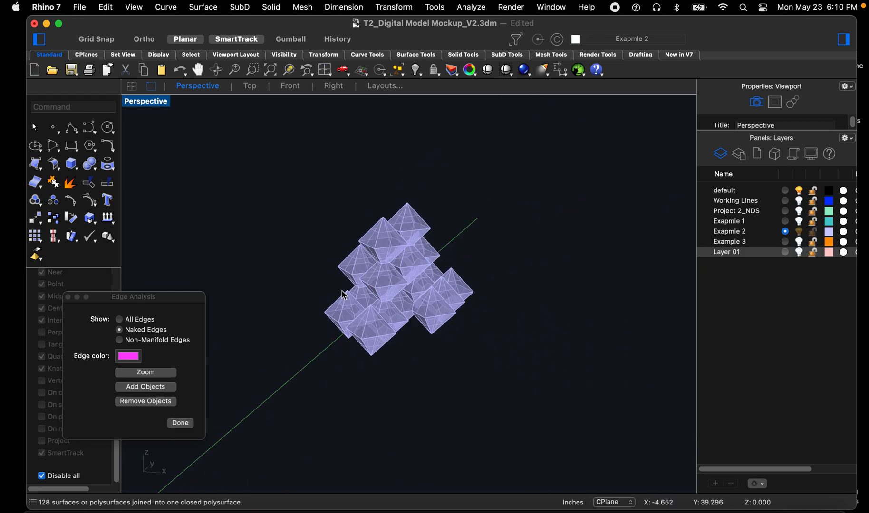
scroll(408, 304, up, 6)
right_drag(332, 326, 435, 323)
scroll(435, 323, down, 5)
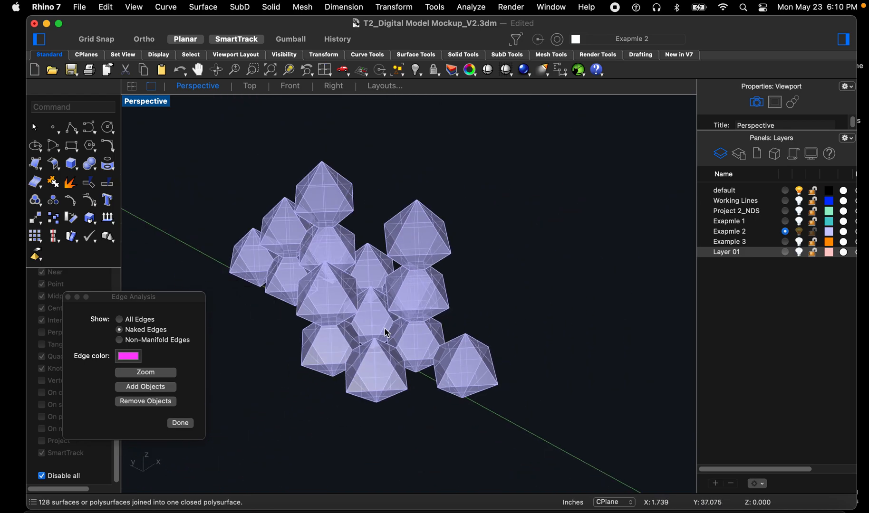
scroll(387, 333, up, 5)
scroll(436, 342, down, 4)
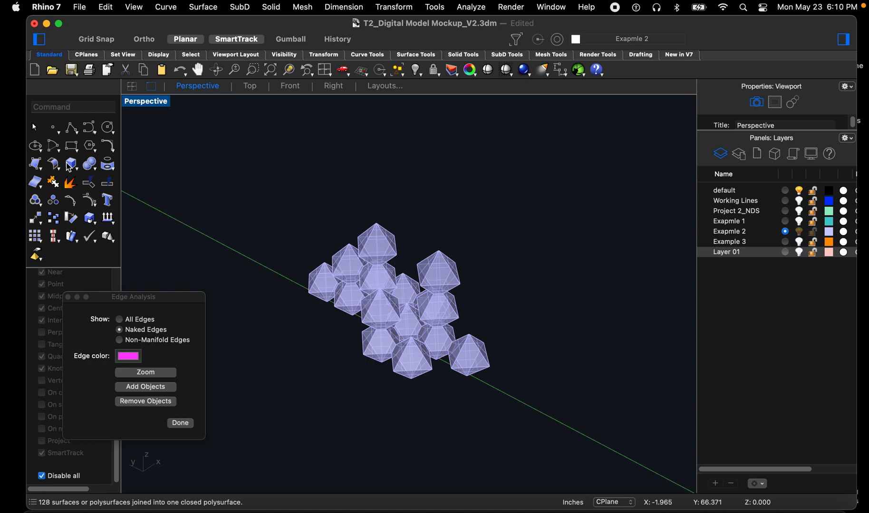
Step: Draw a flat rectangular surface with the Plane command beside the octahedron cluster
text(plane)
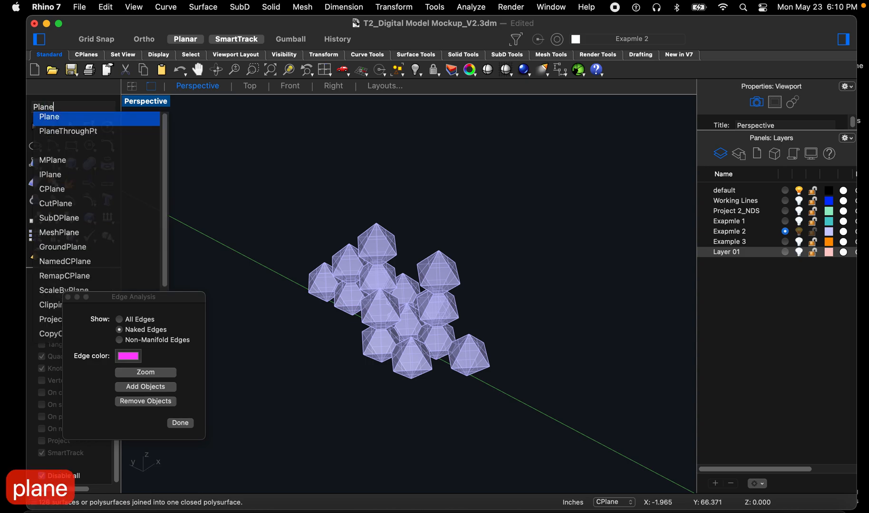
key(space)
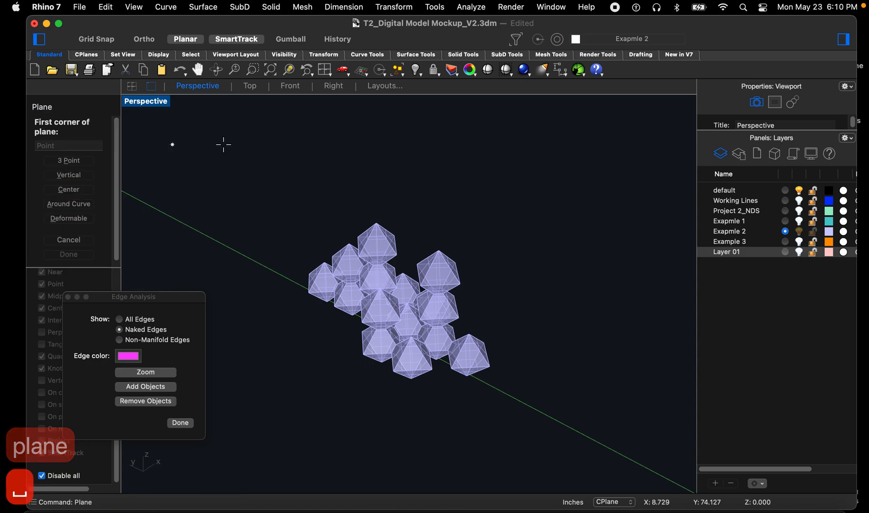
click(466, 194)
click(627, 189)
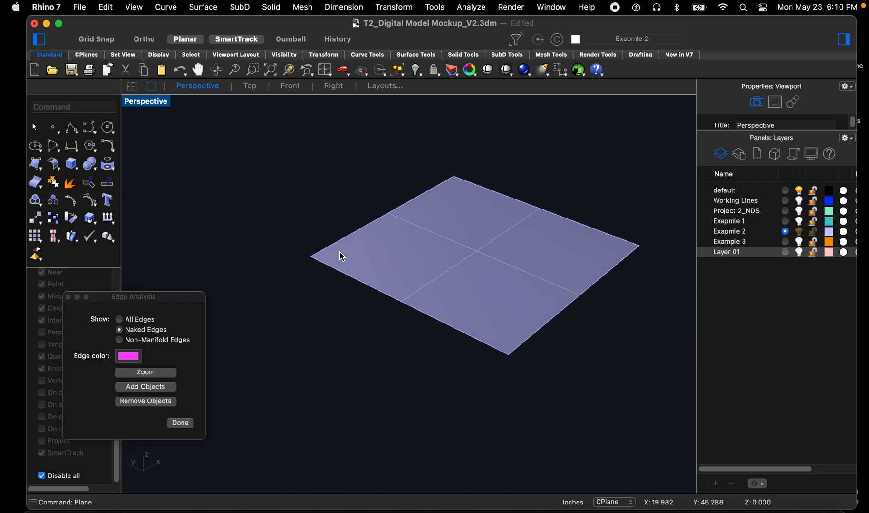
Step: Examine the flat plane from several angles and compare it with the nearby octahedron cluster
right_drag(396, 243, 454, 389)
scroll(452, 383, down, 5)
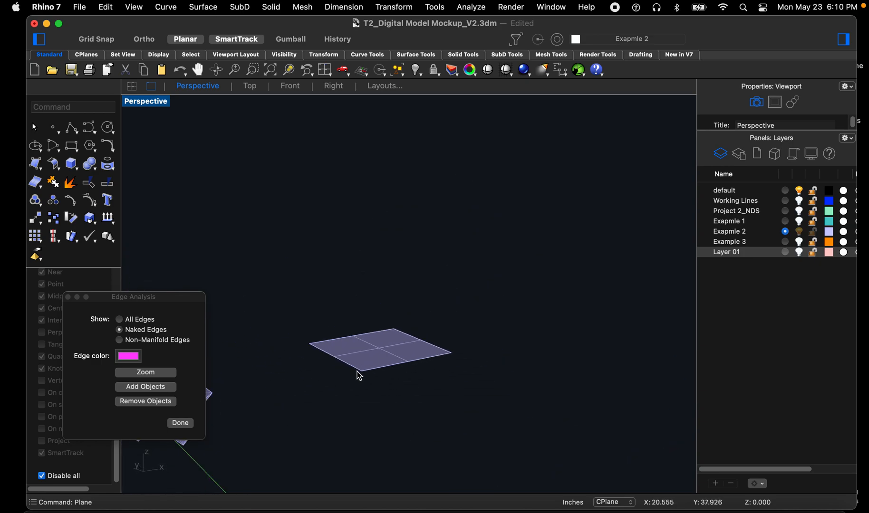
scroll(358, 370, up, 6)
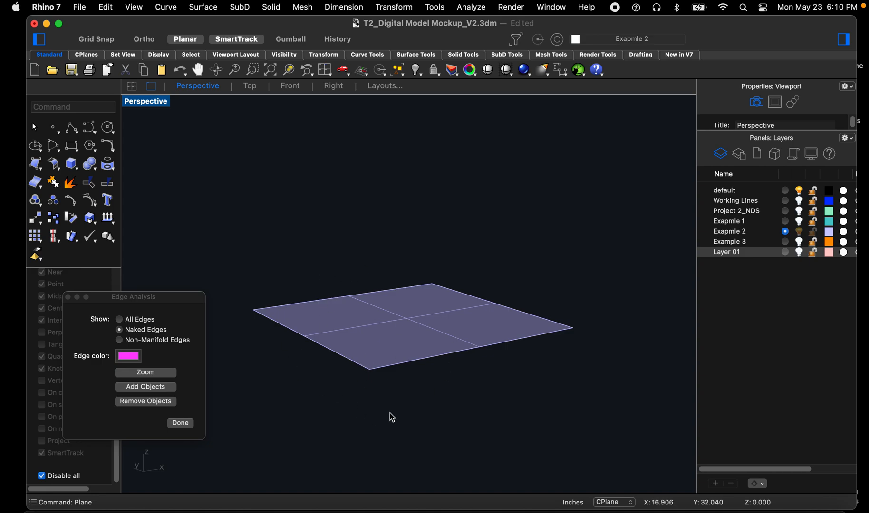
scroll(424, 380, down, 3)
scroll(435, 363, up, 2)
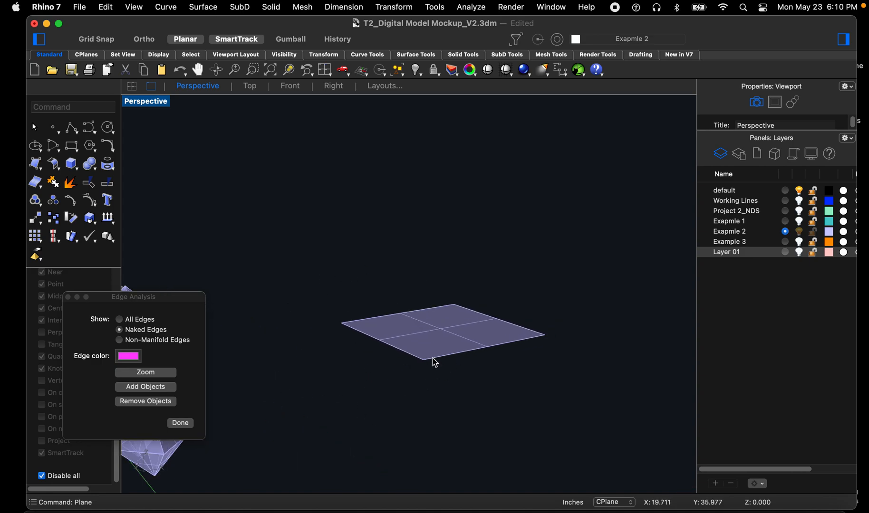
scroll(433, 358, up, 4)
mouse_move(432, 358)
right_down()
mouse_move(415, 374)
mouse_move(422, 369)
right_up()
scroll(505, 366, down, 4)
scroll(513, 347, up, 2)
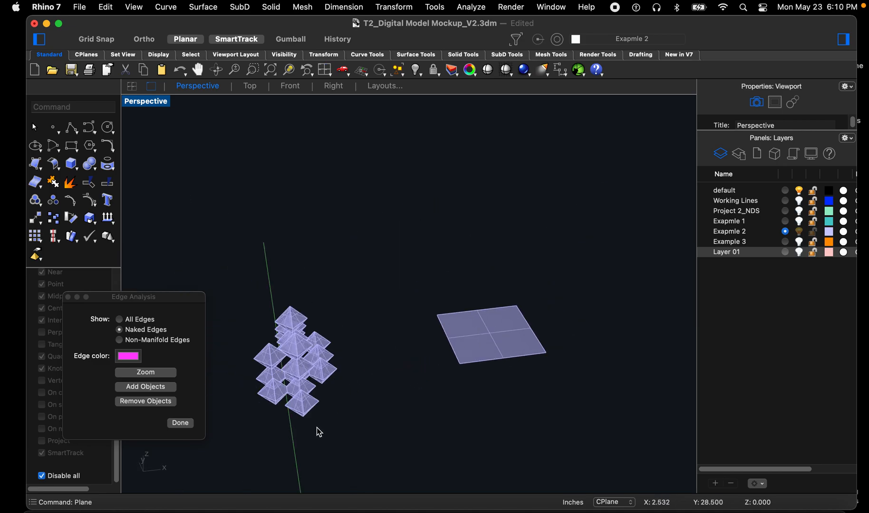
Step: Select the joined octahedron cluster to check its object type, inspect its connections, and clear the selection
scroll(320, 433, up, 10)
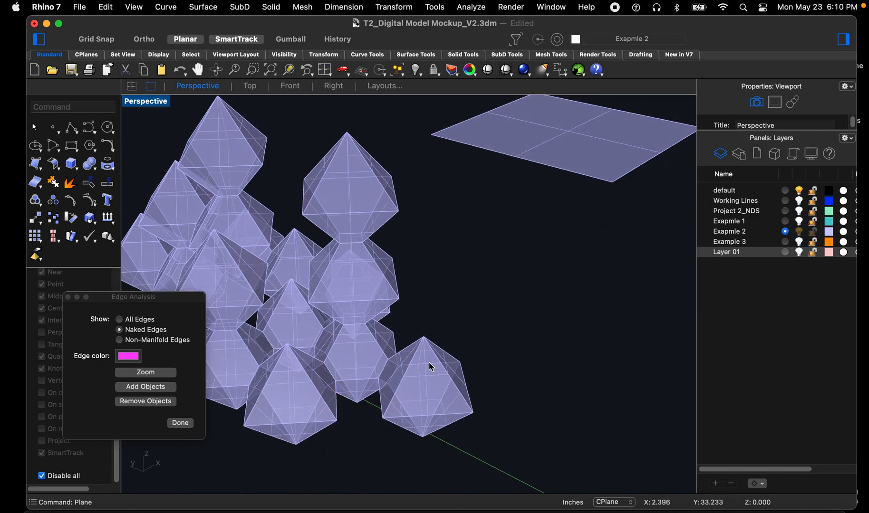
right_drag(380, 386, 417, 369)
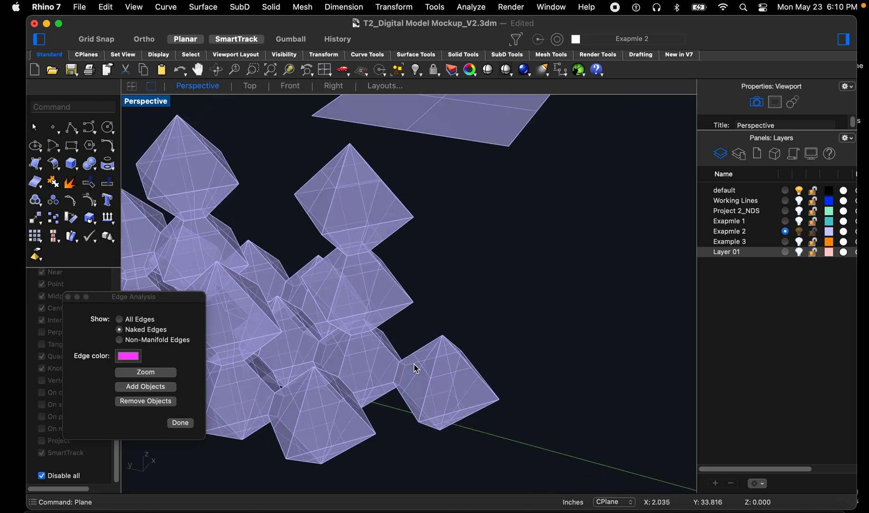
right_click(411, 363)
click(400, 363)
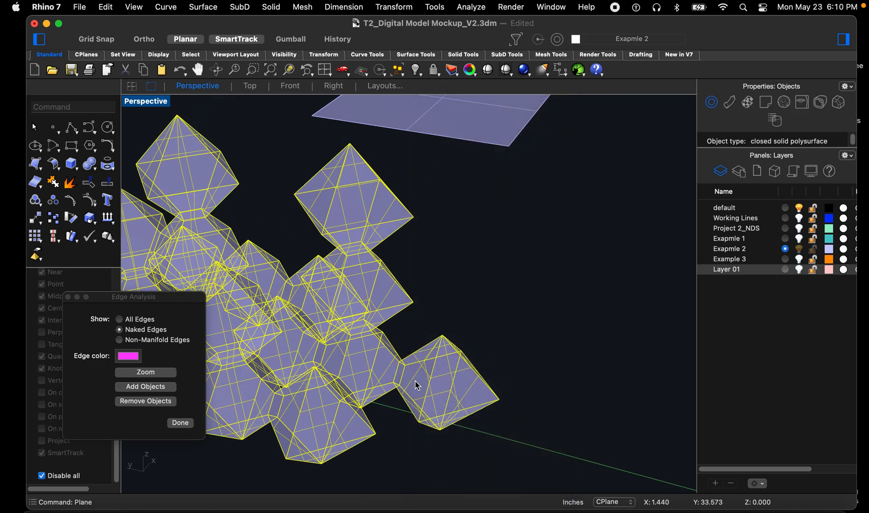
scroll(409, 419, up, 4)
click(398, 432)
right_drag(398, 384, 266, 401)
scroll(259, 404, down, 10)
scroll(387, 365, down, 8)
scroll(528, 399, up, 10)
right_drag(502, 400, 489, 383)
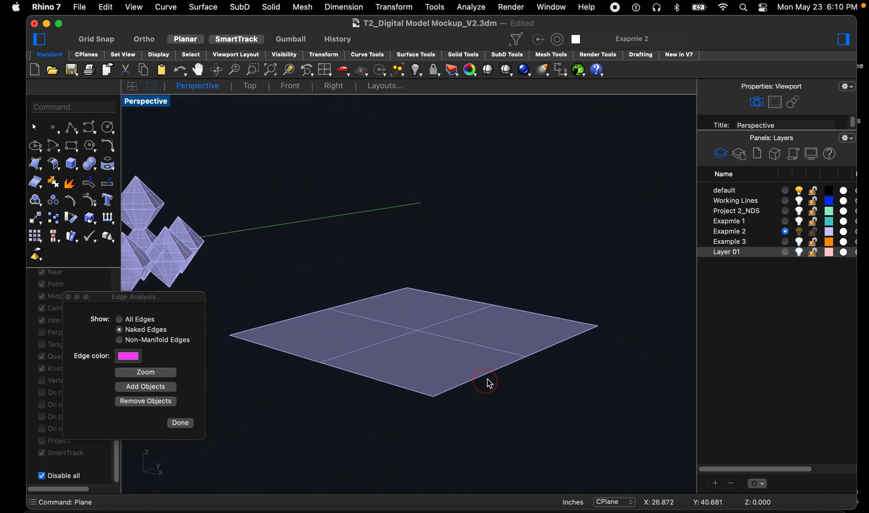
right_drag(334, 377, 347, 389)
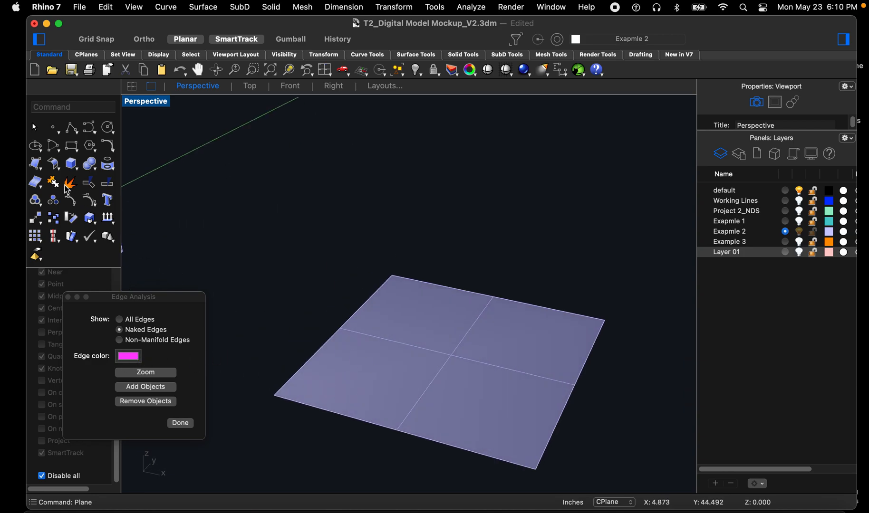
text(extru)
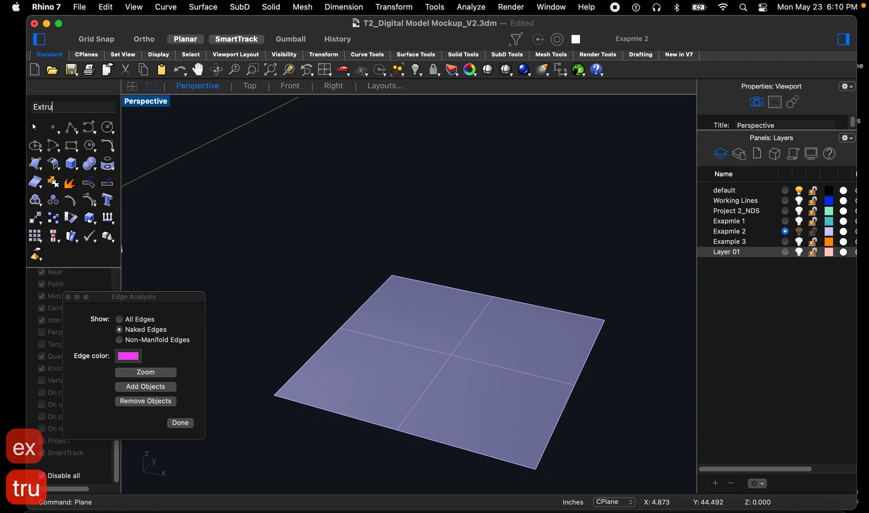
key(Return)
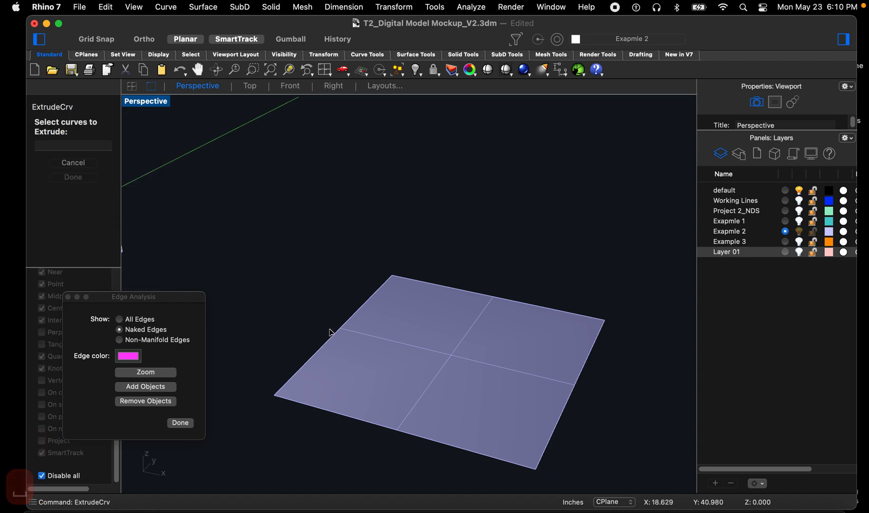
click(343, 335)
click(453, 288)
click(571, 386)
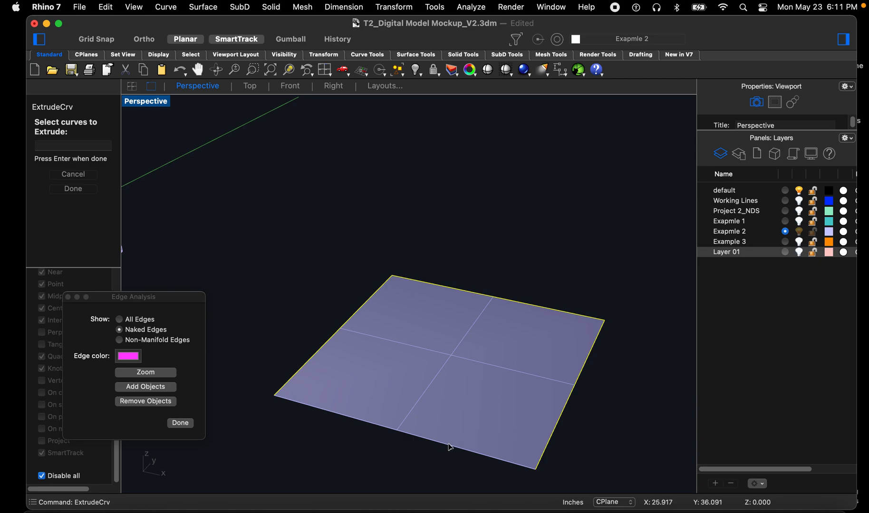
key(Escape)
key(Escape)
key(Escape)
key(Escape)
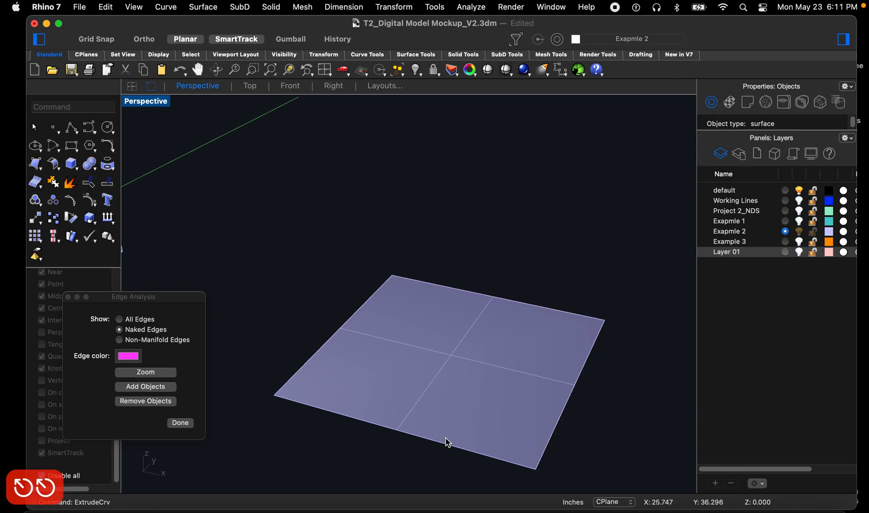
Step: Offset the flat rectangular surface upward by 0.0625 inches with OffsetSrf, using sharp corners and the Solid option off
text(off)
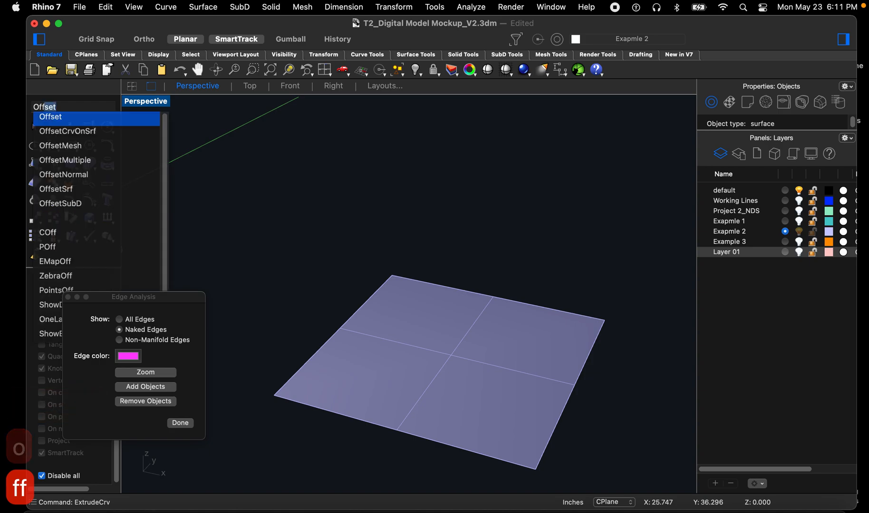
click(66, 191)
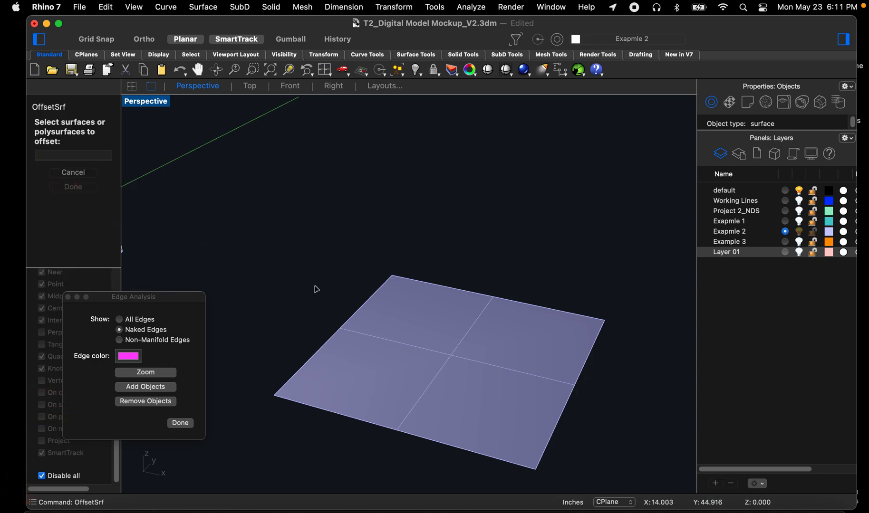
click(366, 338)
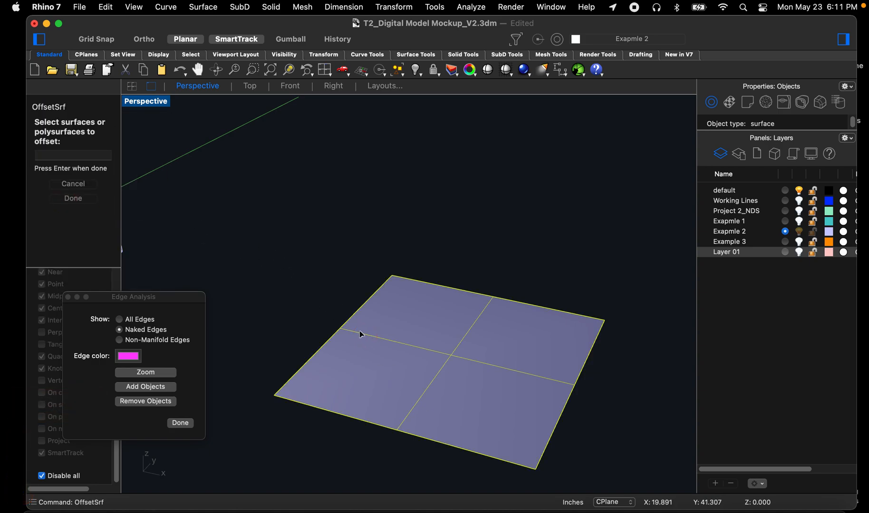
key(Return)
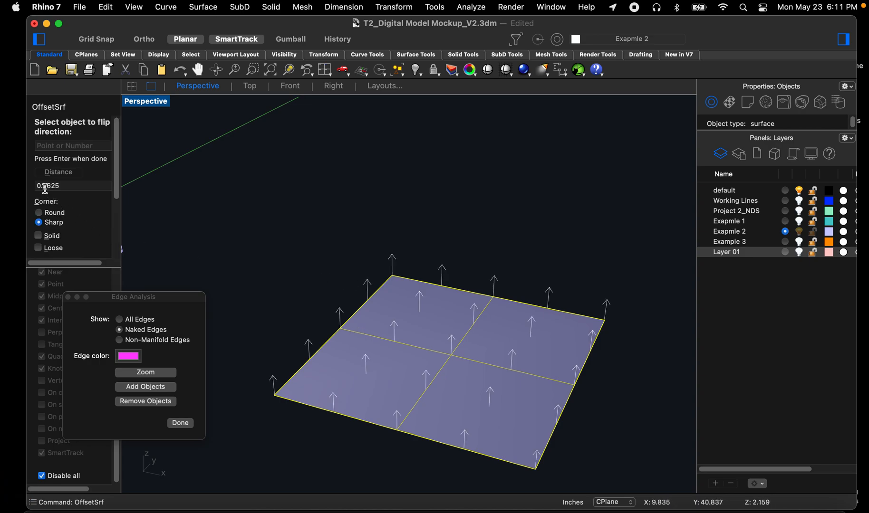
key(Return)
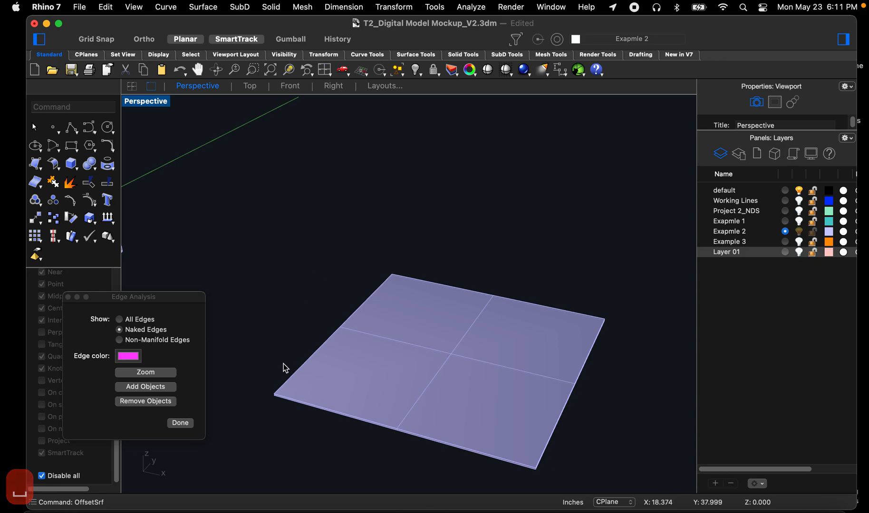
Step: Inspect the gap between the two parallel surfaces at a corner, and delete the upper surface
scroll(270, 379, up, 3)
text(z)
key(space)
drag(312, 353, 244, 422)
right_drag(281, 403, 346, 330)
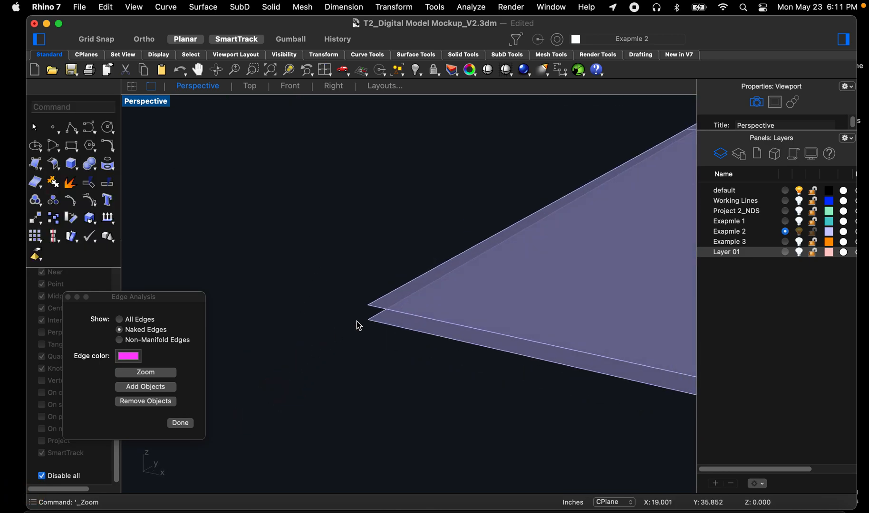
click(388, 302)
key(BackSpace)
text(offset)
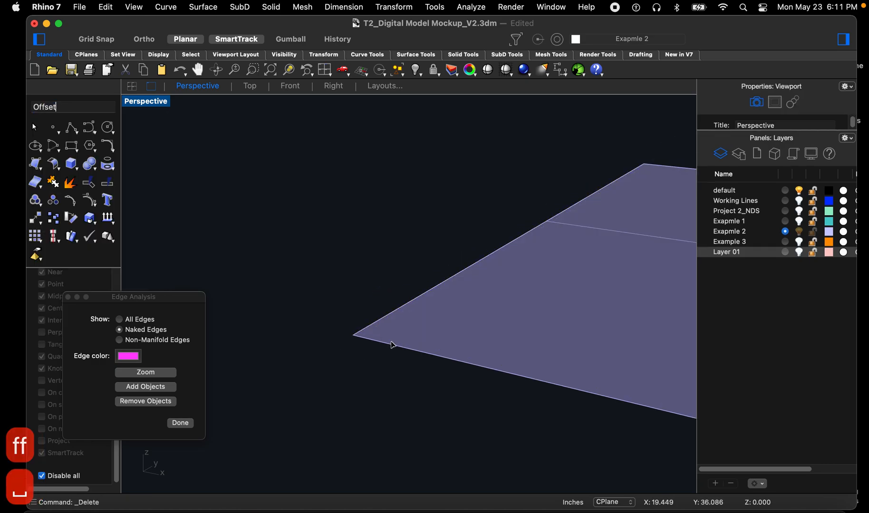
key(space)
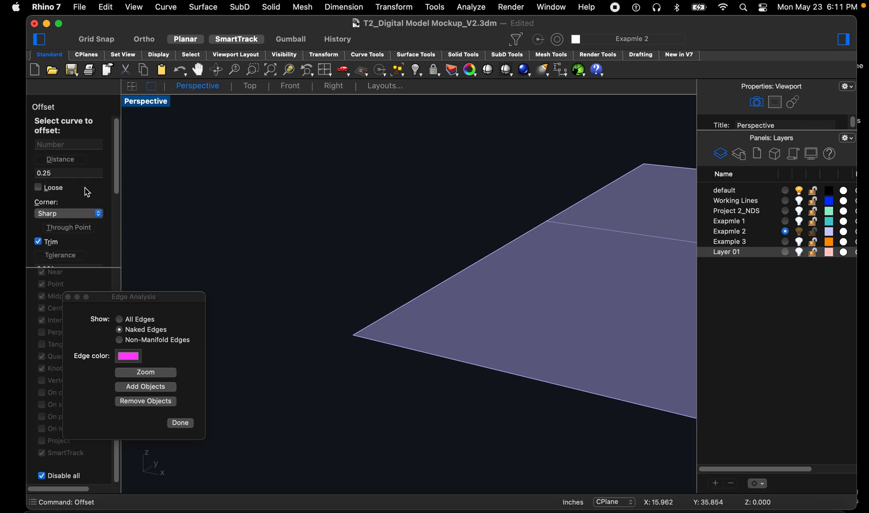
scroll(87, 193, down, 3)
scroll(87, 192, down, 4)
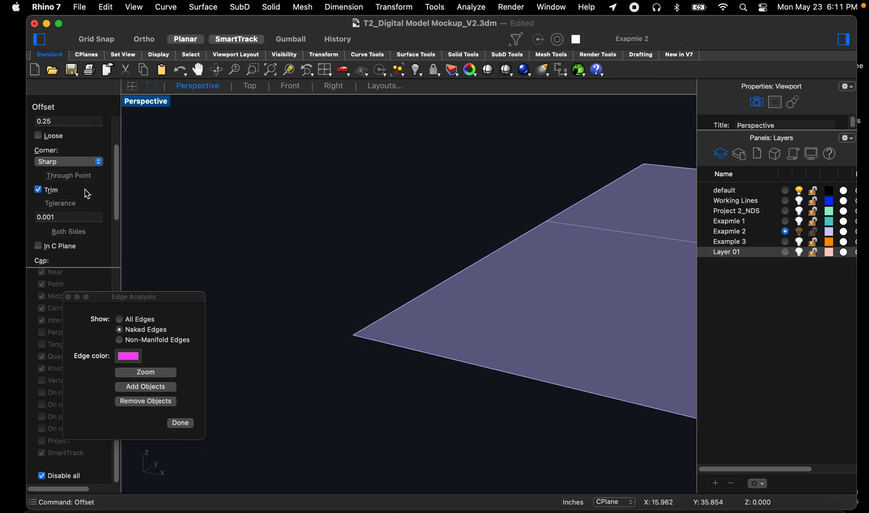
scroll(88, 195, down, 4)
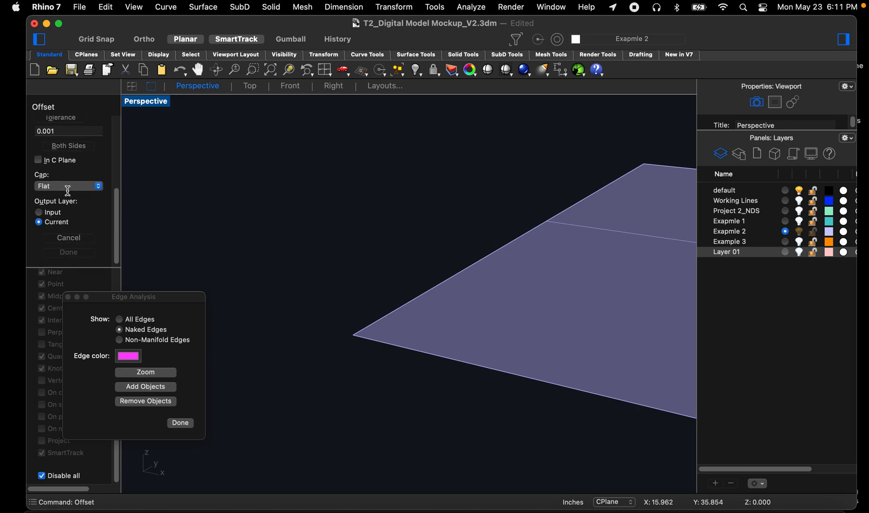
click(68, 187)
click(69, 189)
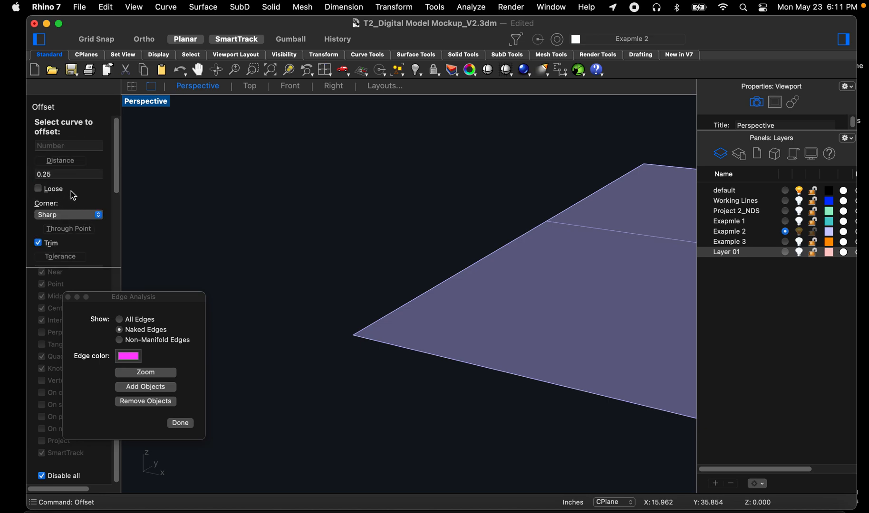
key(Escape)
key(Escape)
key(Escape)
key(Escape)
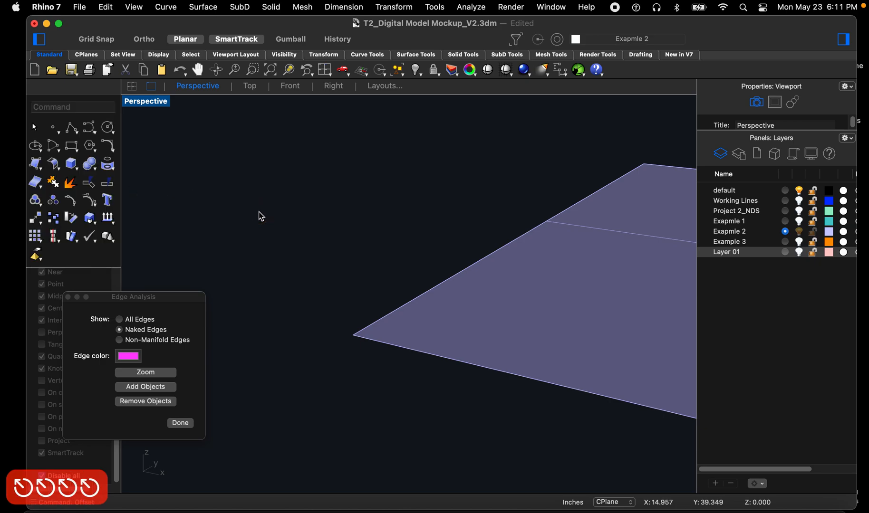
Step: Thicken the flat surface with OffsetSrf at a distance of 0.0625 inches, with sharp corners and the Solid option on
text(off)
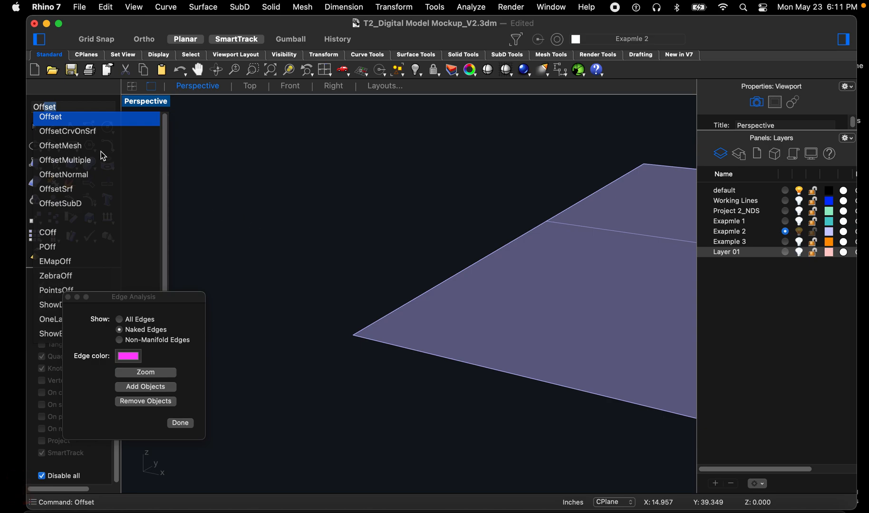
click(79, 191)
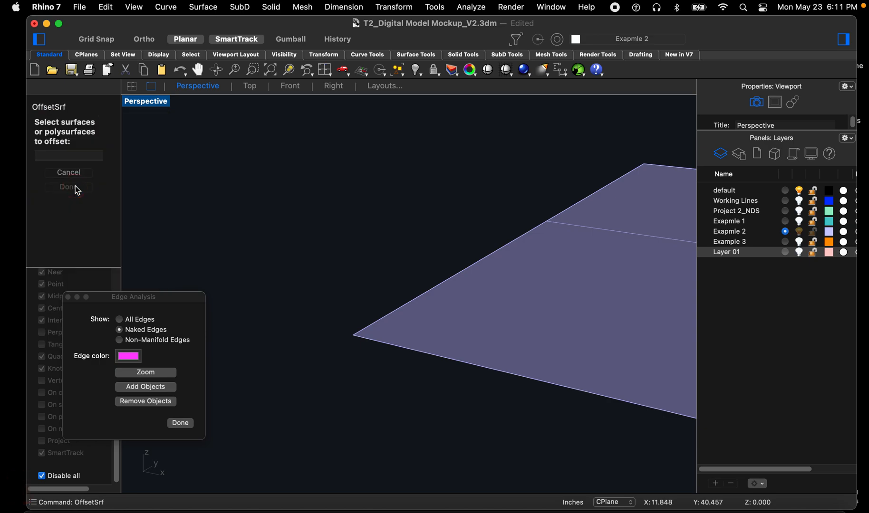
click(468, 297)
key(space)
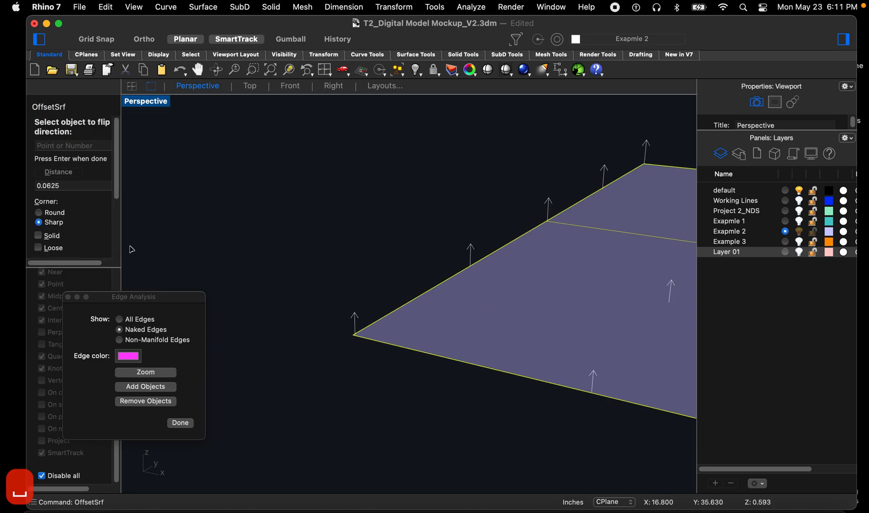
click(38, 235)
key(space)
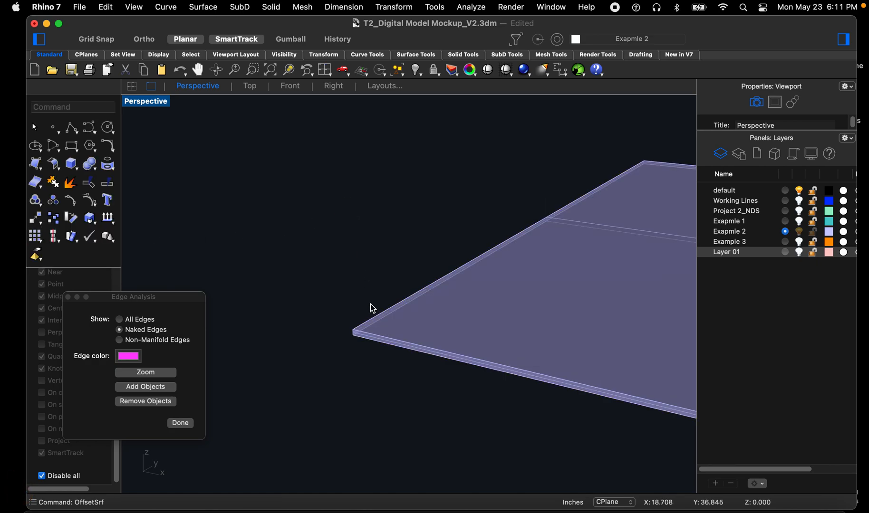
Step: Inspect the thickened slab's closed corner up close, and delete the slab
text(z)
key(space)
drag(405, 277, 333, 359)
right_drag(332, 360, 332, 294)
right_drag(338, 253, 387, 315)
right_drag(428, 338, 456, 367)
click(406, 343)
key(Delete)
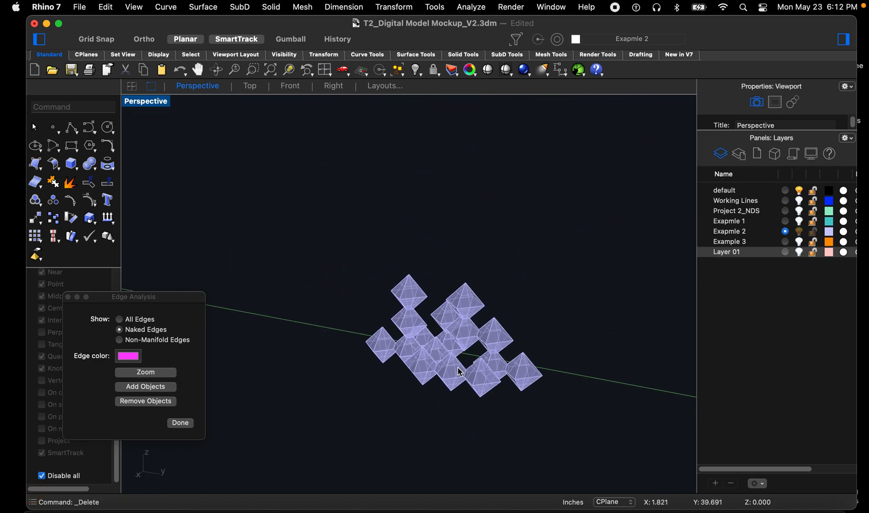
Step: Make Example 3 the current layer and hide the Exapmle 2 layer
scroll(456, 368, up, 5)
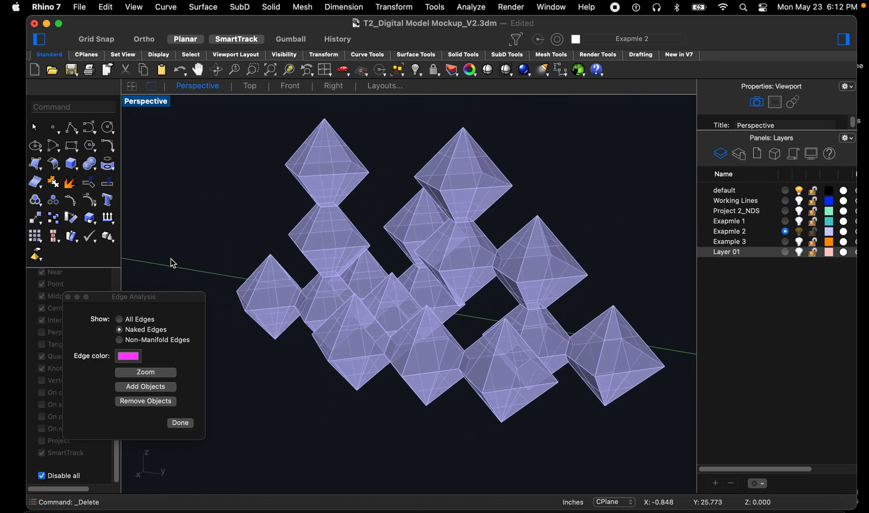
right_drag(323, 198, 403, 260)
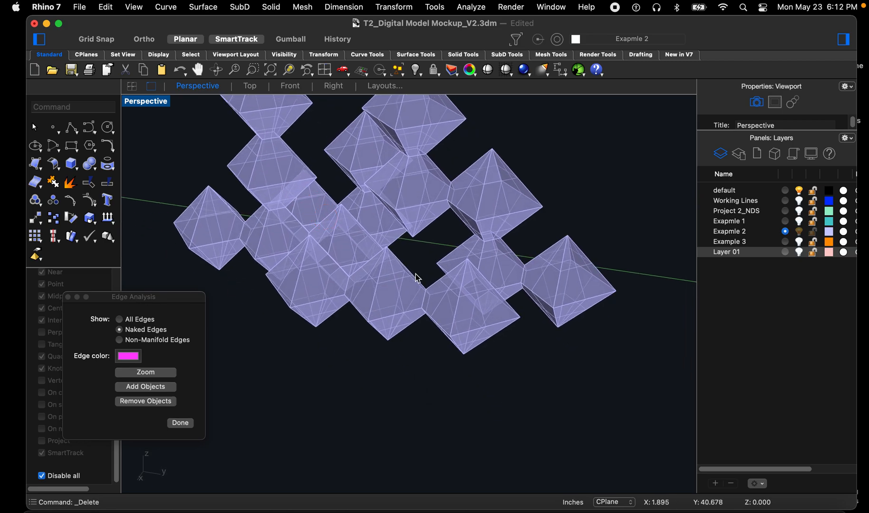
scroll(450, 390, down, 8)
scroll(398, 281, up, 5)
scroll(403, 388, up, 3)
scroll(393, 397, down, 4)
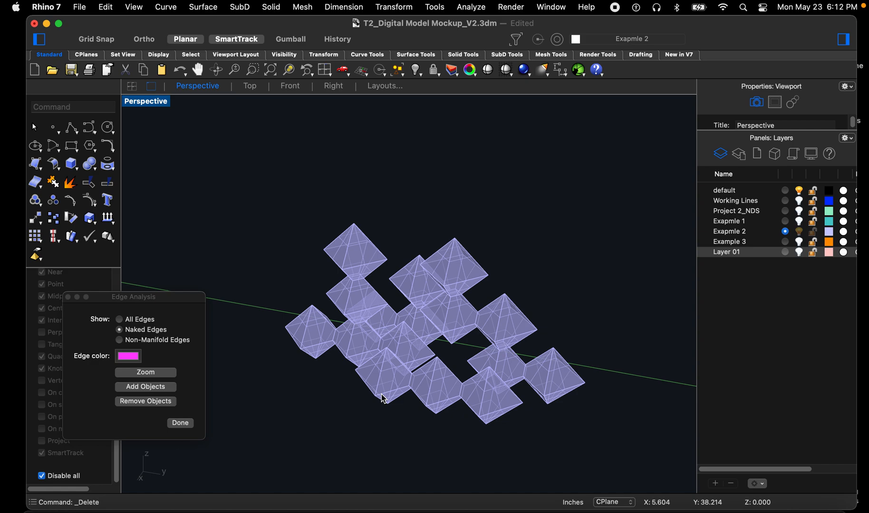
scroll(377, 401, down, 3)
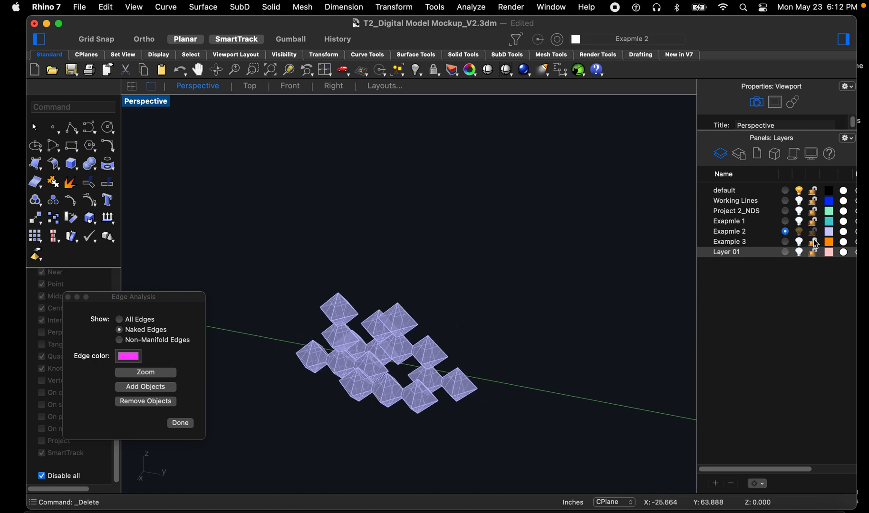
click(785, 243)
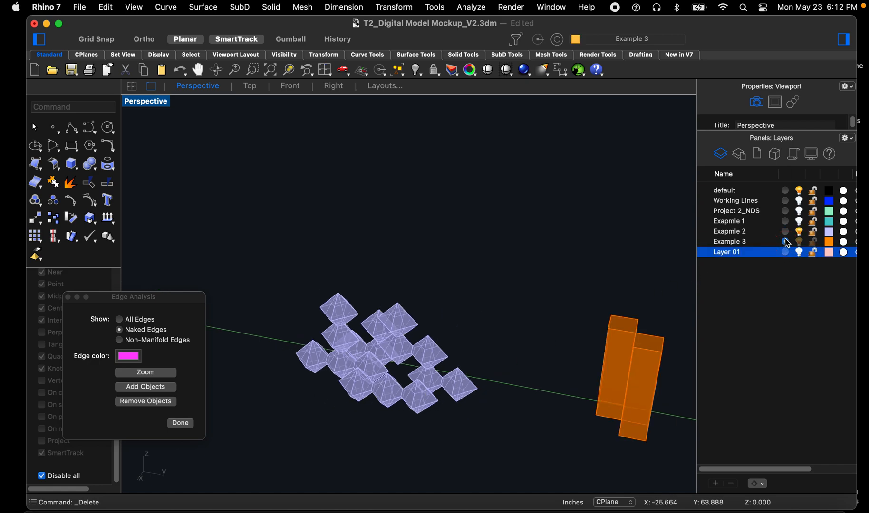
click(798, 232)
Step: Examine the two tall orange boxes from several sides and inspect the shared vertical edge where they meet
scroll(356, 363, down, 3)
right_drag(424, 387, 533, 318)
scroll(532, 328, up, 6)
scroll(452, 400, down, 3)
right_drag(451, 397, 454, 396)
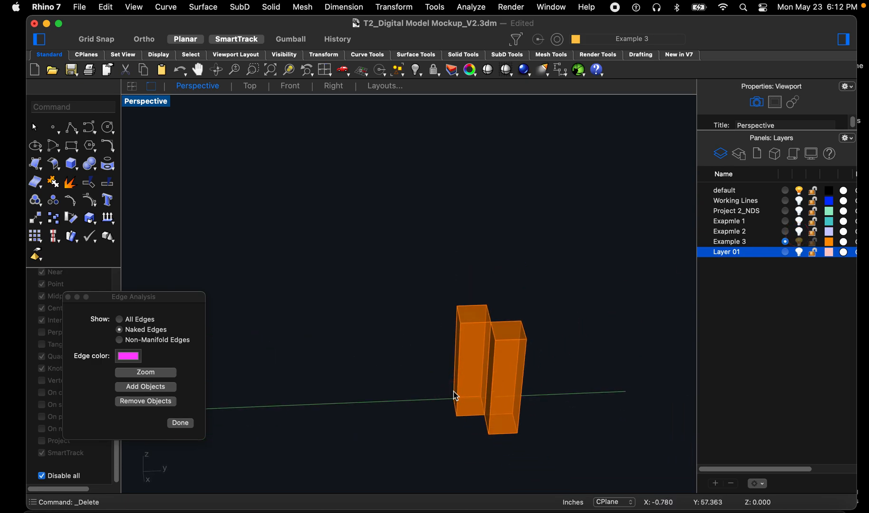
key(z)
key(space)
drag(552, 276, 440, 420)
right_drag(431, 424, 463, 402)
scroll(440, 277, down, 6)
right_drag(418, 333, 435, 373)
scroll(409, 351, up, 4)
scroll(438, 172, up, 5)
drag(429, 158, 350, 241)
click(404, 153)
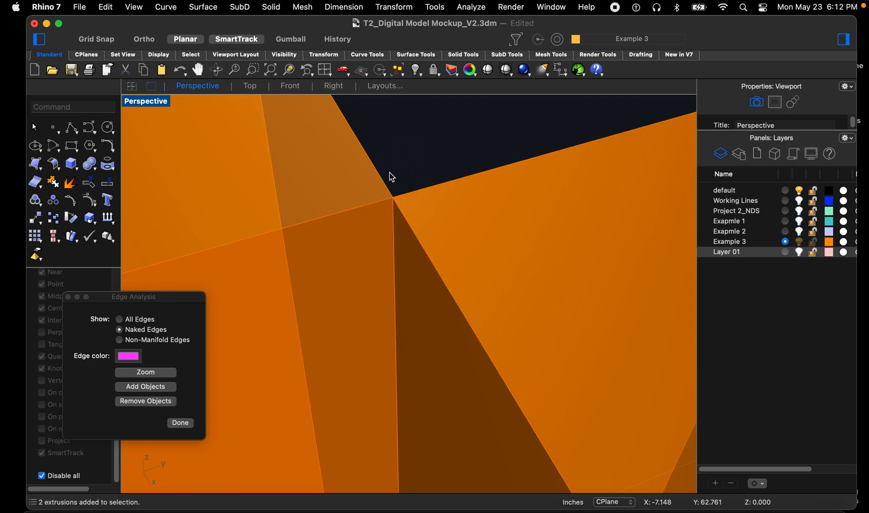
scroll(419, 280, down, 5)
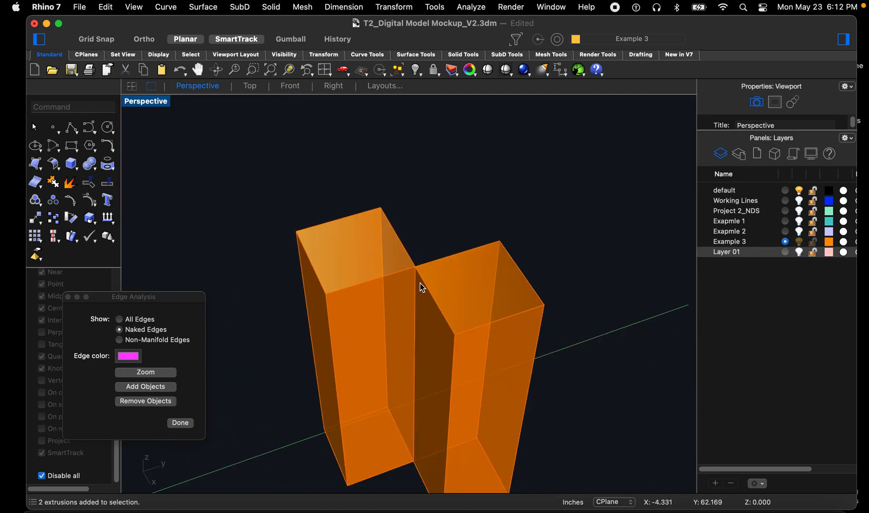
Step: Try to join the two tall boxes with the Join command
text(Join)
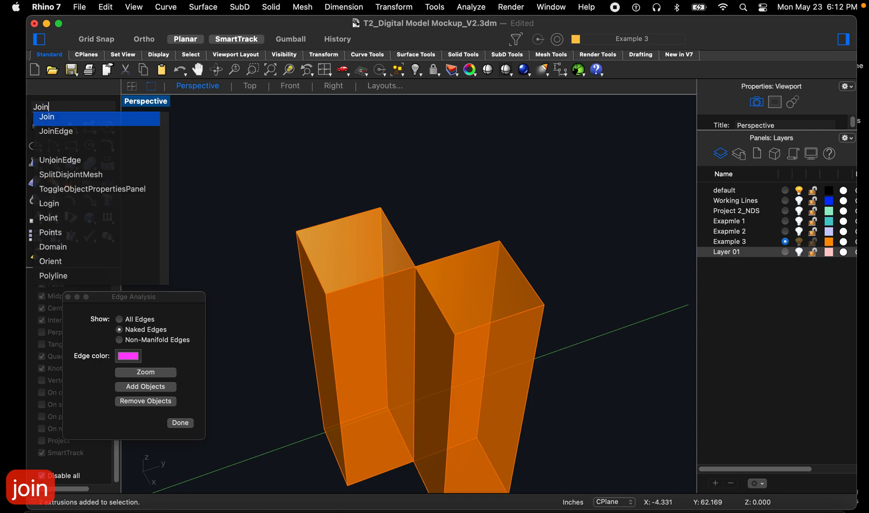
key(space)
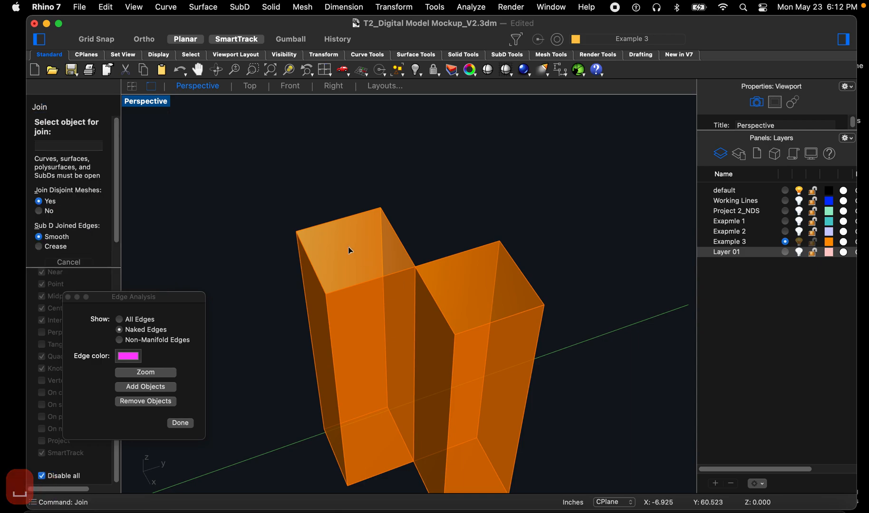
right_click(350, 251)
Step: Select the two box extrusions one at a time at their shared edge to check their object type
click(413, 283)
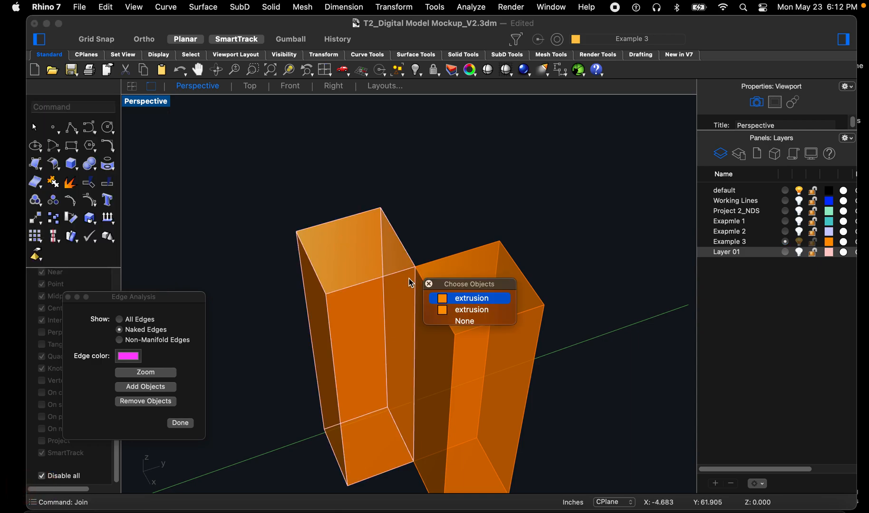
click(435, 299)
click(436, 311)
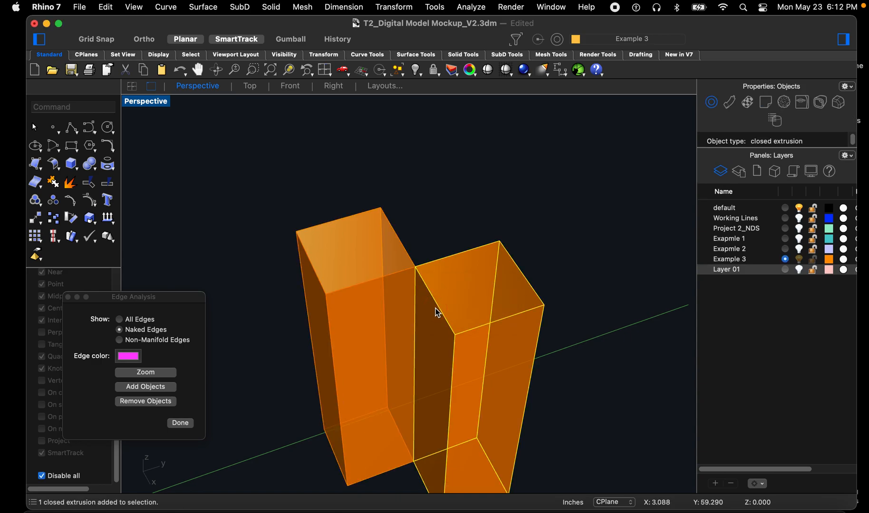
Step: Retry joining the two closed box extrusions along their shared vertical edge
click(417, 223)
key(space)
key(space)
click(381, 288)
click(439, 310)
key(space)
click(425, 237)
scroll(433, 266, up, 3)
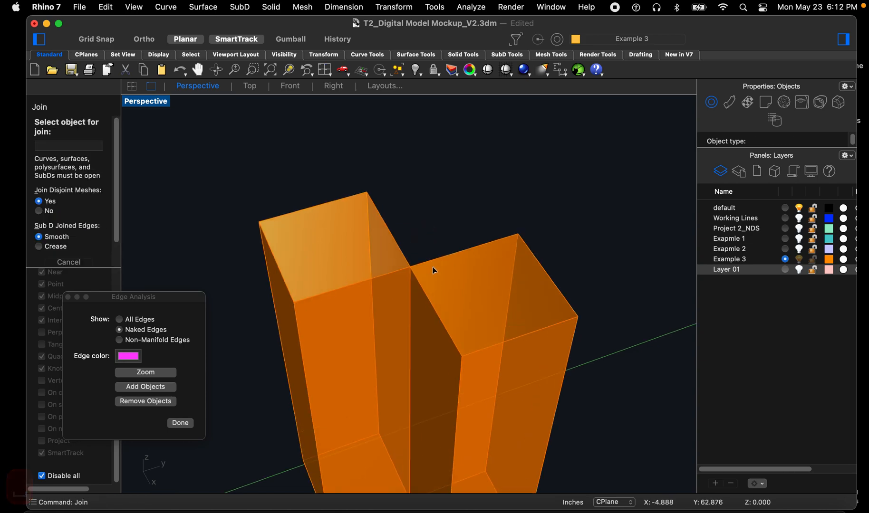
key(space)
Step: Select each tall box individually and examine the shared vertical edge from several angles
scroll(416, 284, down, 3)
mouse_move(415, 301)
right_down()
mouse_move(415, 282)
mouse_move(407, 293)
right_up()
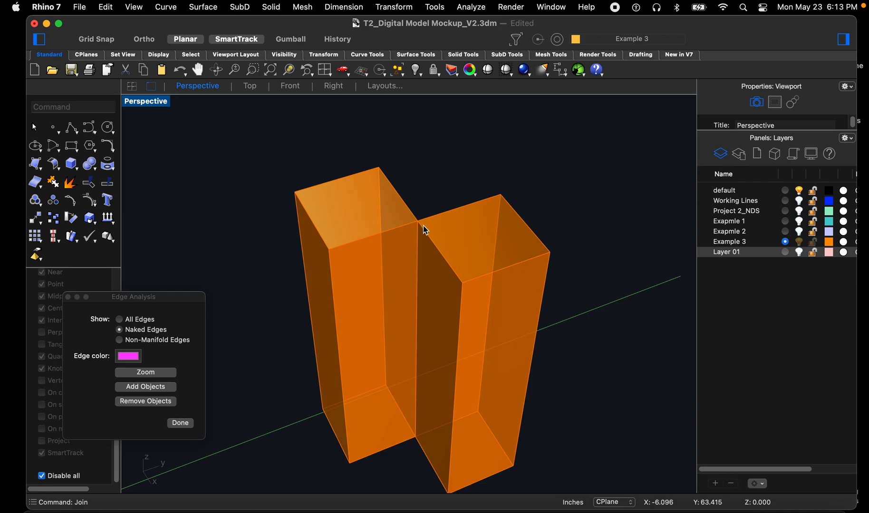
click(345, 202)
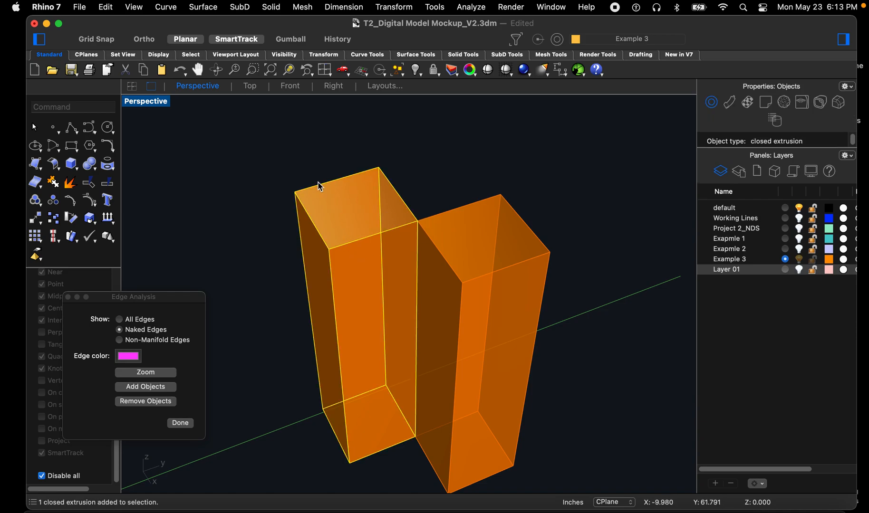
click(467, 244)
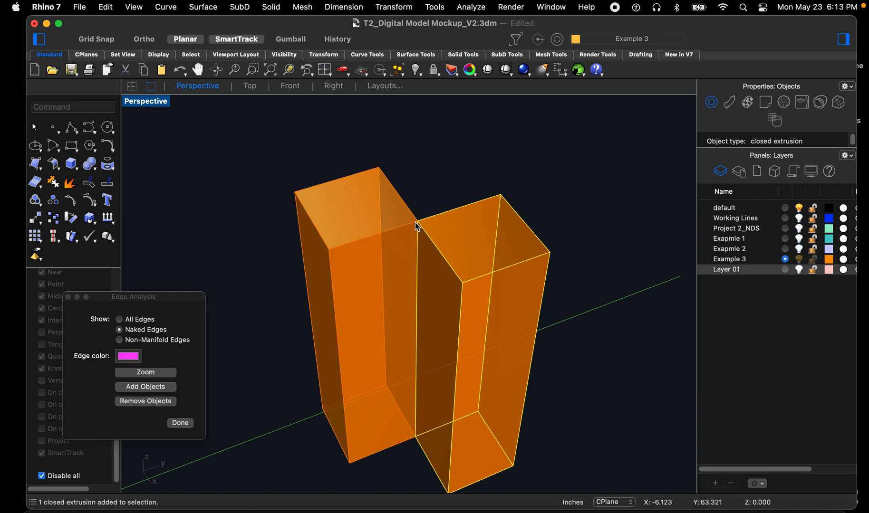
click(434, 194)
scroll(429, 282, down, 4)
scroll(424, 295, up, 4)
right_drag(407, 314, 425, 316)
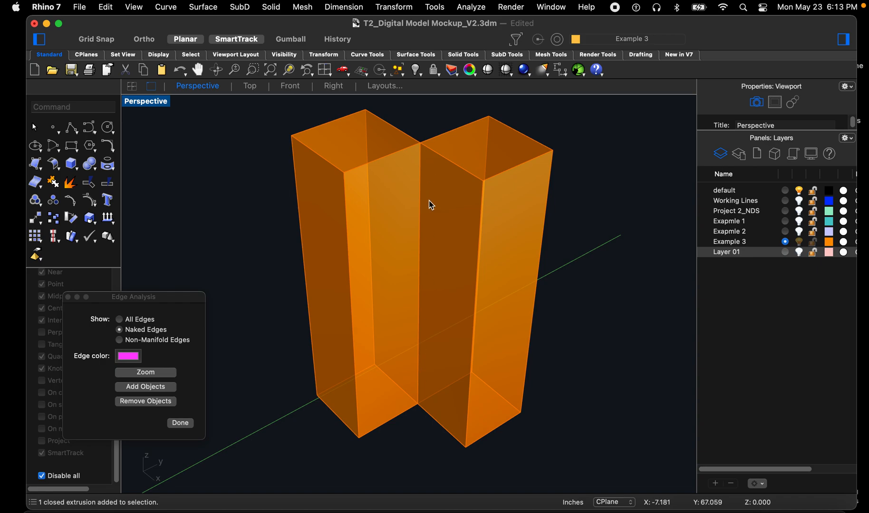
right_drag(429, 399, 333, 356)
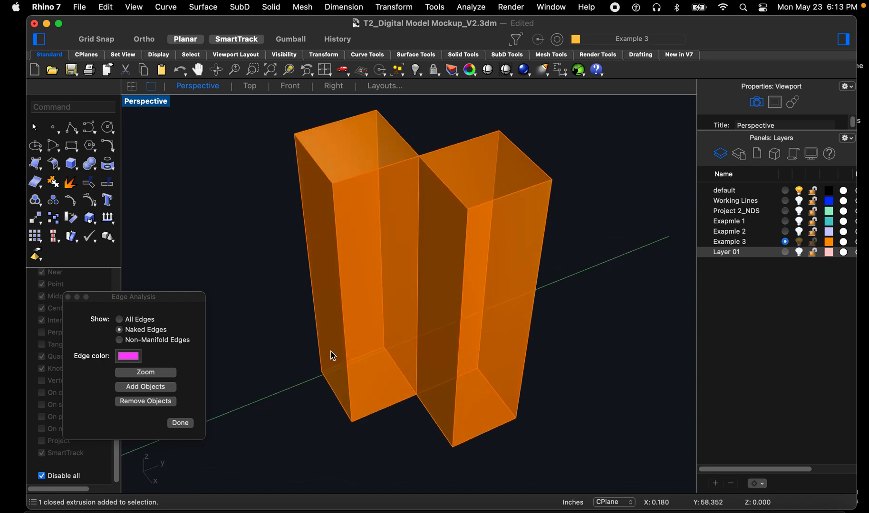
Step: Start a corner-to-corner Box and re-enable the object snaps for placing it
click(66, 165)
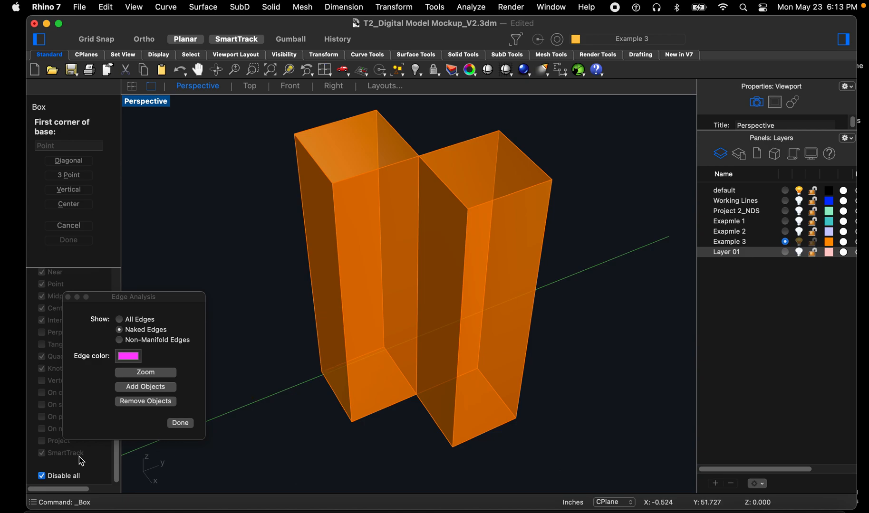
click(50, 476)
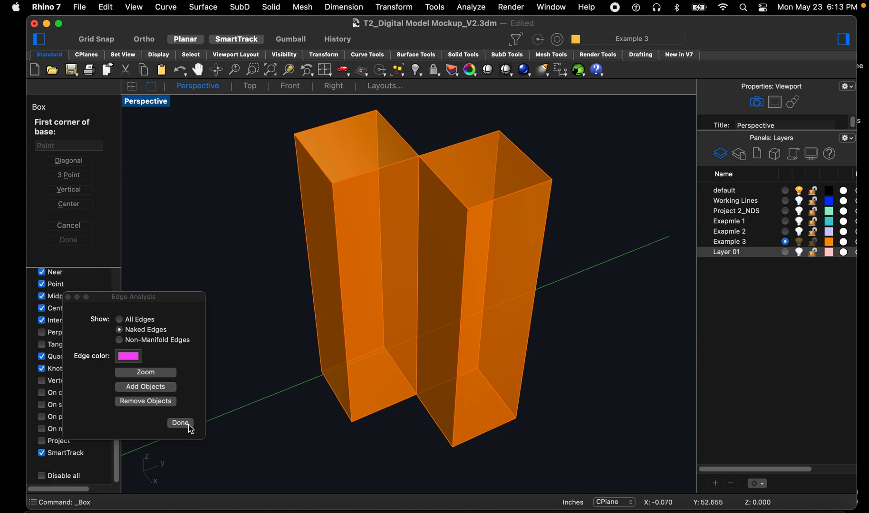
Step: Draw a box slab about 0.64 inches thick directly beneath the two towers, spanning their outer opposite base corners
click(321, 372)
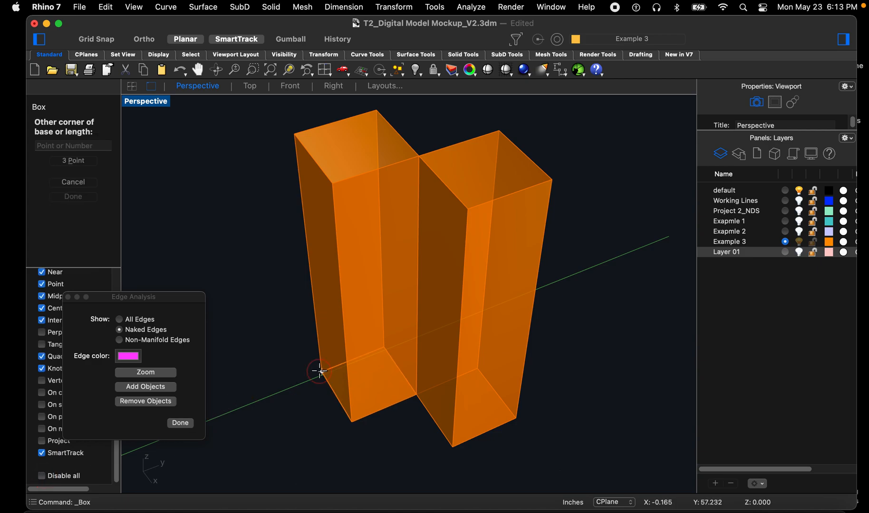
click(516, 419)
right_drag(512, 459, 510, 428)
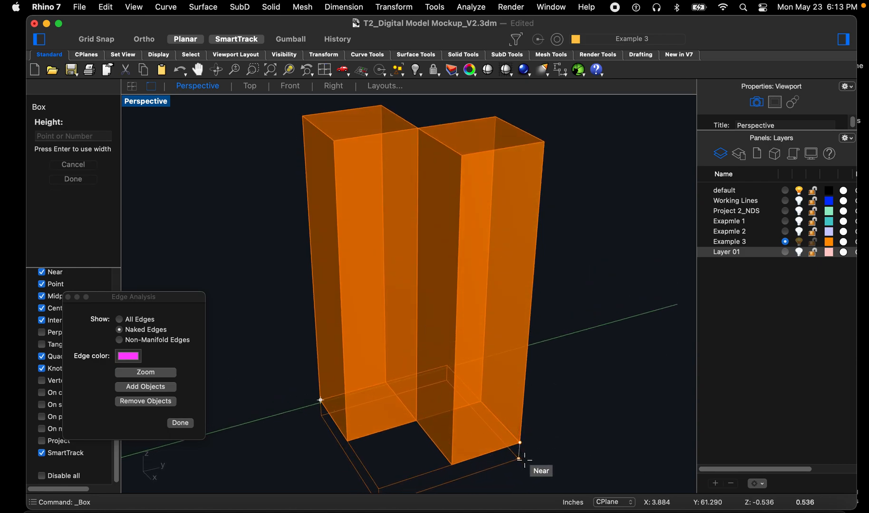
click(524, 459)
right_drag(525, 459, 379, 403)
Step: Copy the base slab from its outer corner to the matching top corner of the tower, capping both towers
click(408, 441)
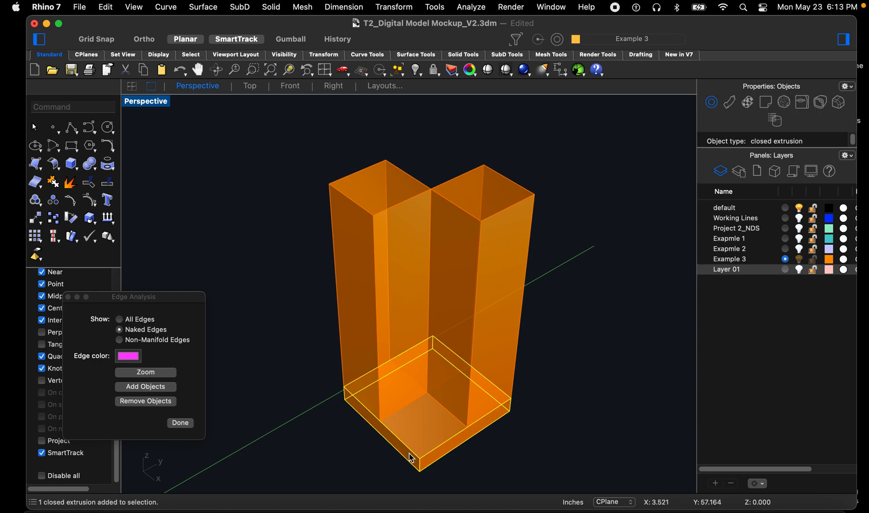
text(cop)
key(Return)
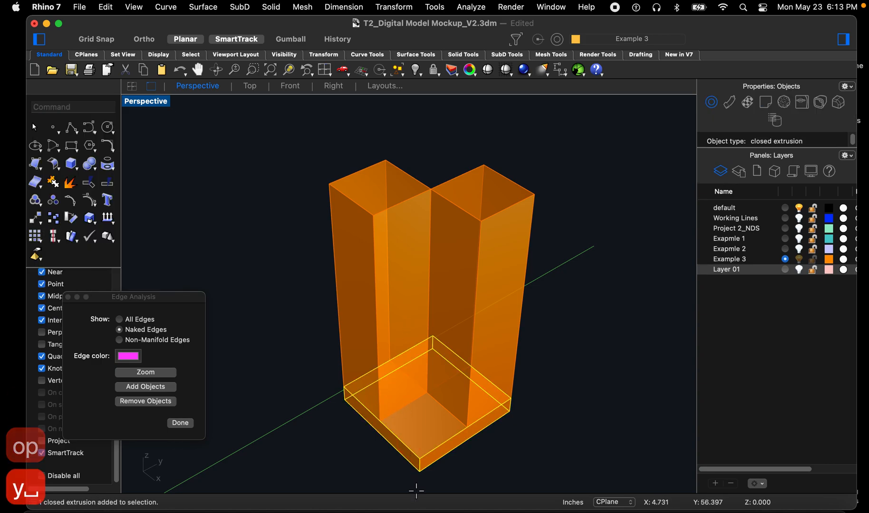
click(511, 413)
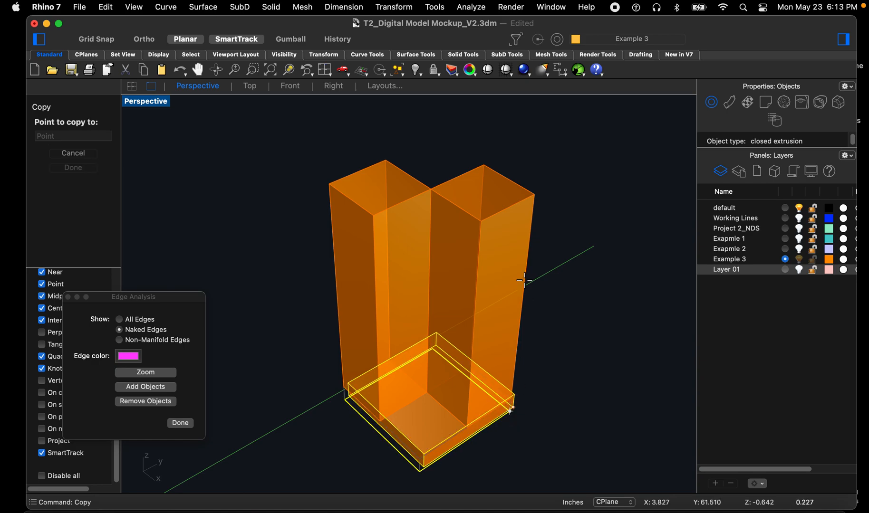
click(533, 194)
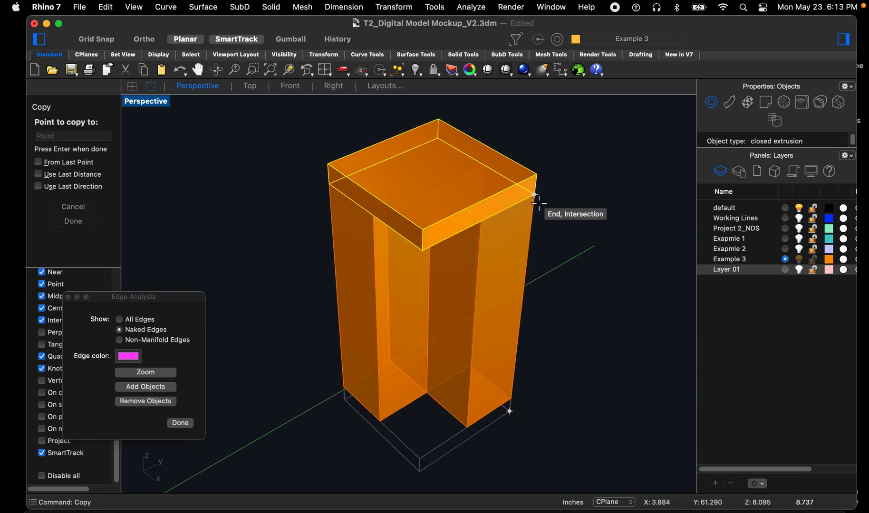
key(Escape)
key(Escape)
key(Escape)
Step: Select each tower and each slab in turn to check whether they are separate solids
right_drag(485, 335, 436, 316)
click(362, 265)
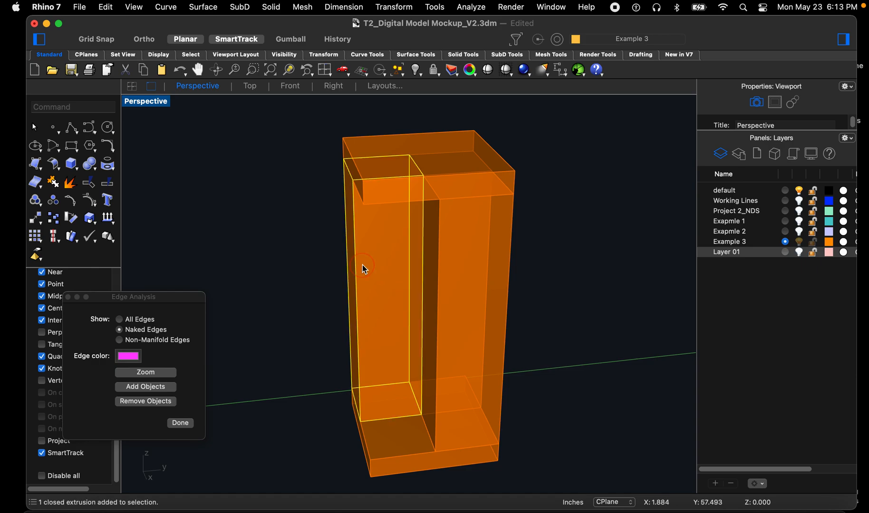
click(464, 277)
click(440, 154)
click(398, 440)
click(550, 349)
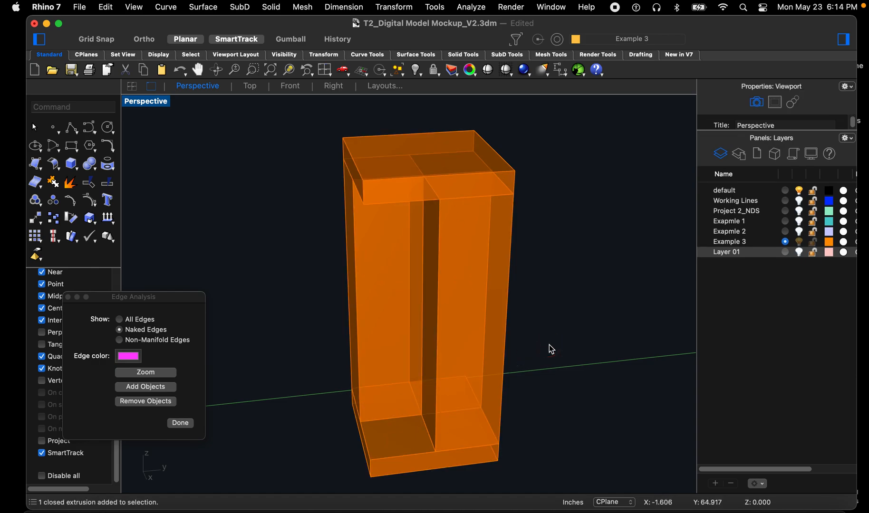
Step: Try to Boolean union both towers and both slabs in a single operation
text(bool)
key(space)
drag(518, 474, 292, 134)
key(Return)
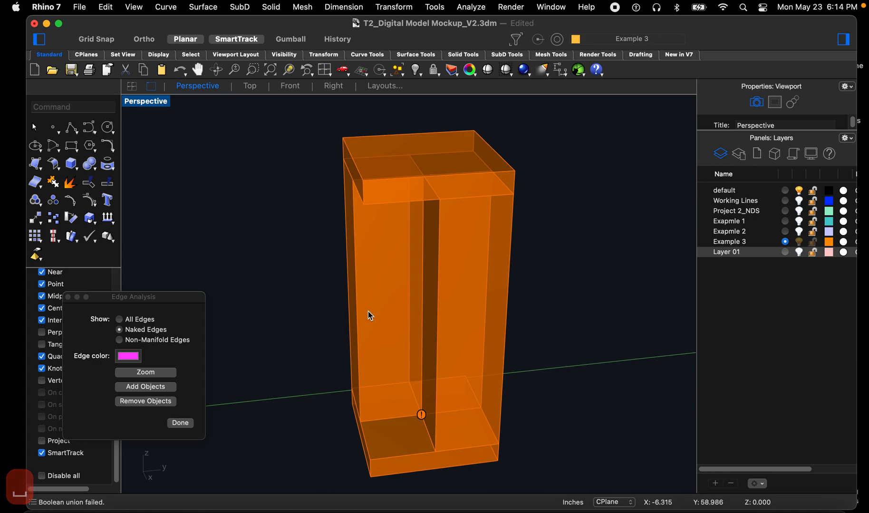
Step: Boolean union the first tower with the base slab
right_drag(306, 367, 327, 411)
mouse_move(335, 461)
right_down()
mouse_move(334, 449)
mouse_move(332, 463)
right_up()
key(Return)
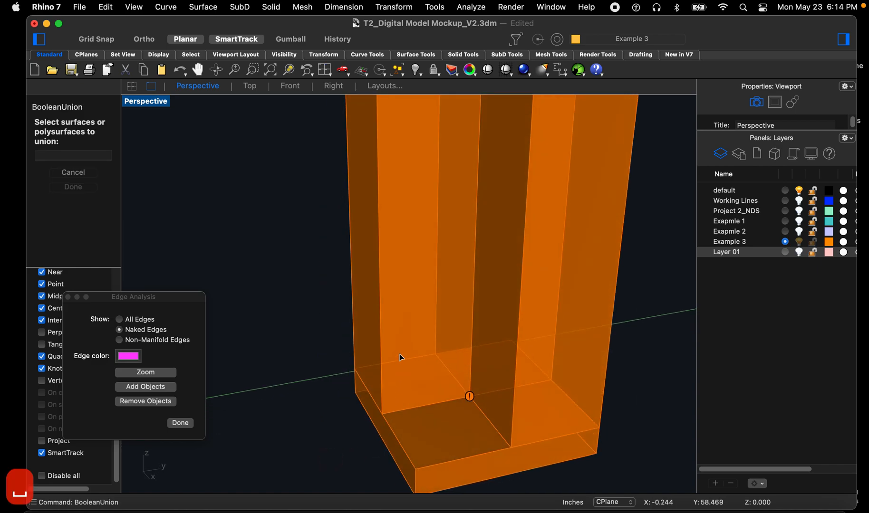
click(392, 366)
click(407, 421)
key(space)
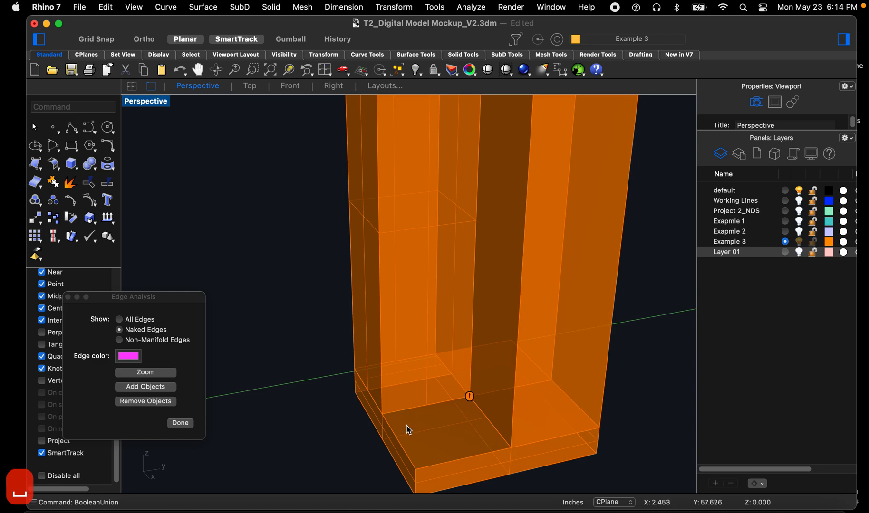
Step: Boolean union the joined tower and base slab with the second tower
key(space)
click(449, 439)
click(581, 338)
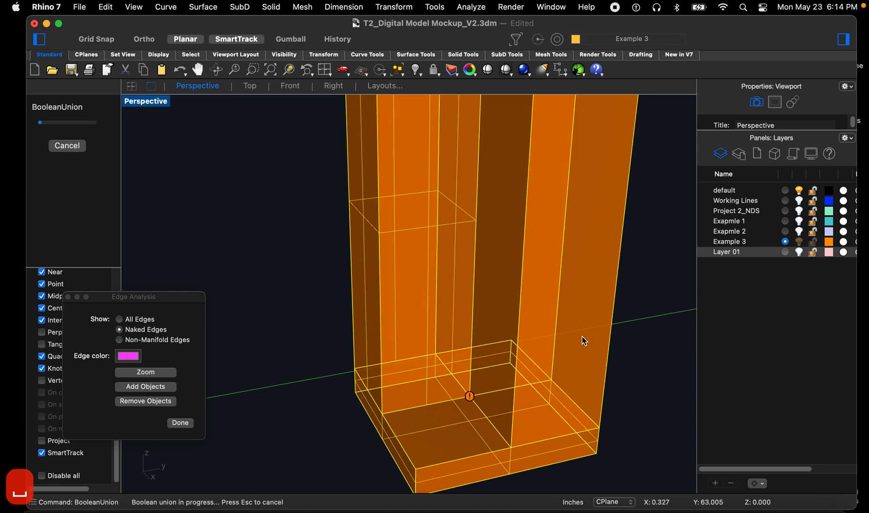
key(space)
Step: Try to Boolean union the joined towers with the top slab
scroll(541, 369, down, 5)
click(575, 230)
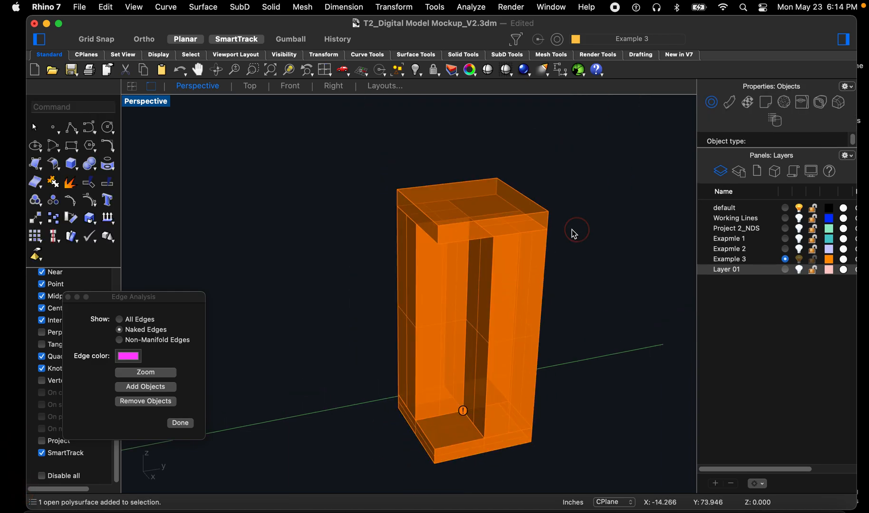
scroll(520, 244, up, 6)
key(space)
click(530, 265)
click(530, 196)
key(space)
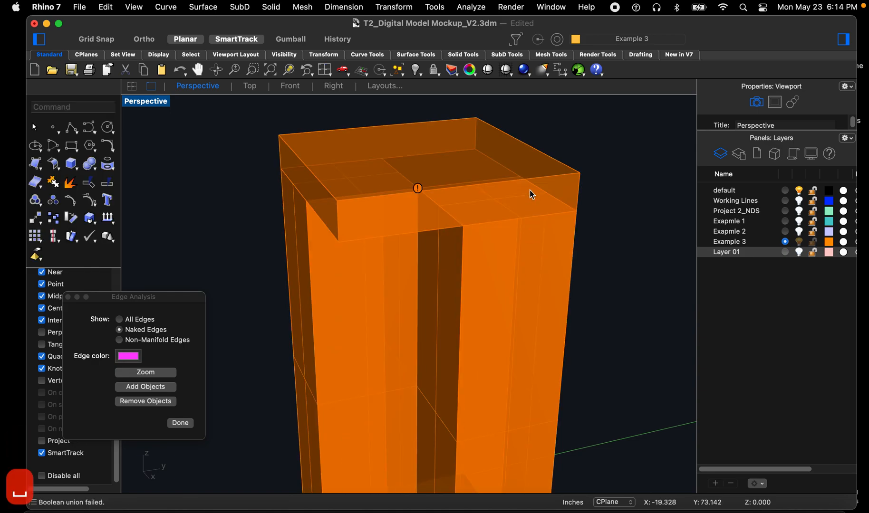
Step: Delete the top slab from the two towers
click(403, 248)
scroll(436, 165, down, 2)
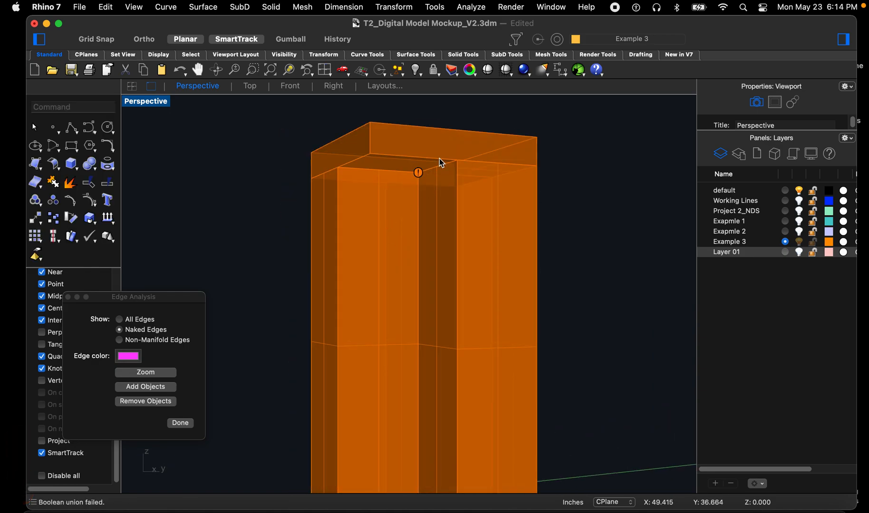
click(440, 151)
key(Delete)
Step: Add the joined towers-and-base polysurface to the edge analysis
scroll(428, 191, down, 4)
right_drag(413, 260, 376, 307)
click(374, 287)
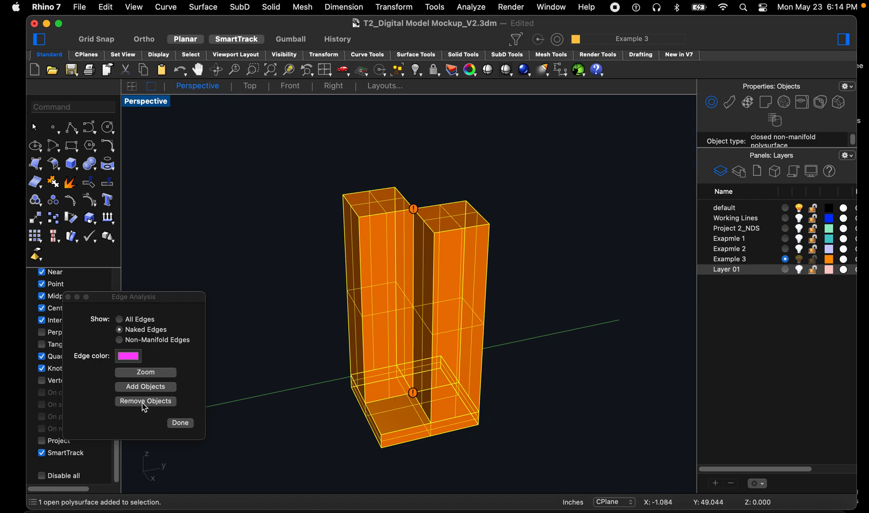
click(286, 296)
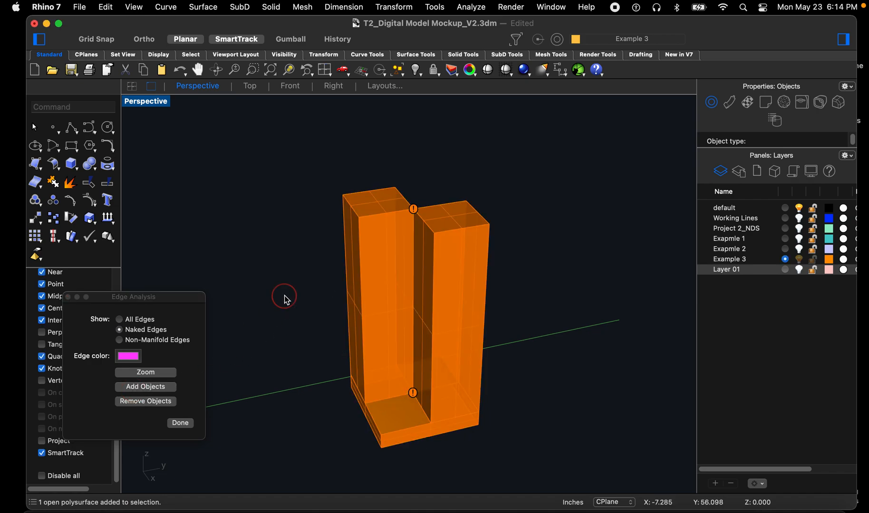
click(355, 269)
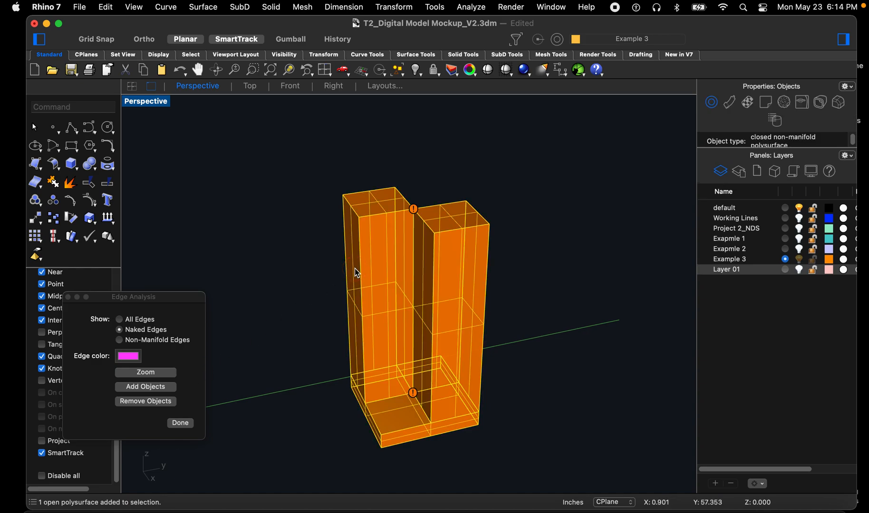
click(152, 389)
click(246, 354)
Step: Inspect the marker dots where the towers meet and set the edge analysis to show non-manifold edges
scroll(434, 432, up, 10)
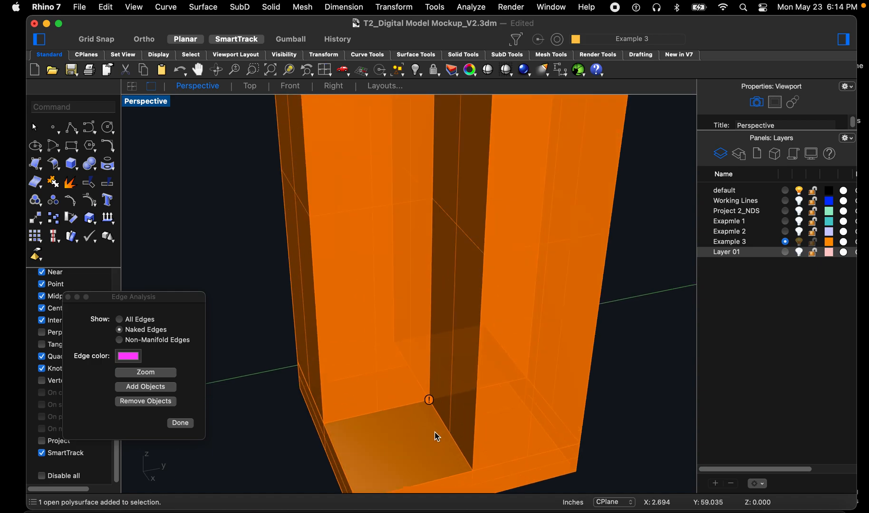
click(420, 369)
scroll(414, 380, down, 10)
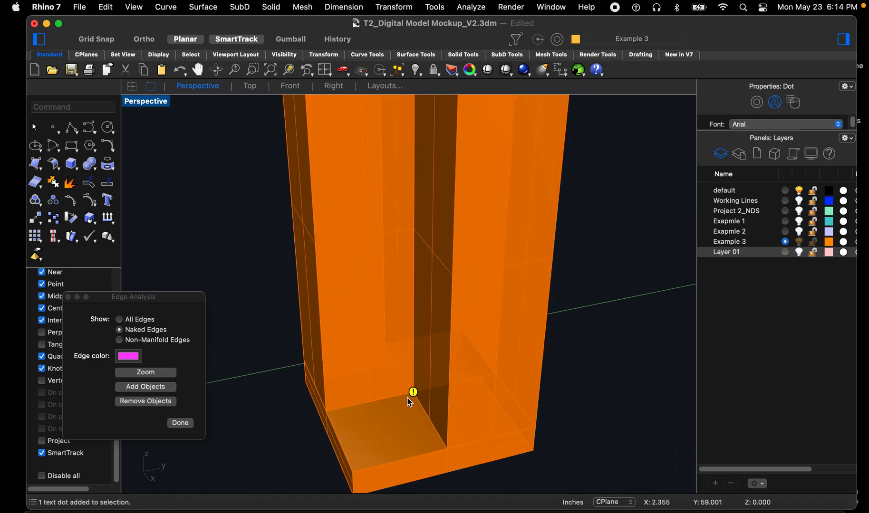
scroll(424, 230, up, 3)
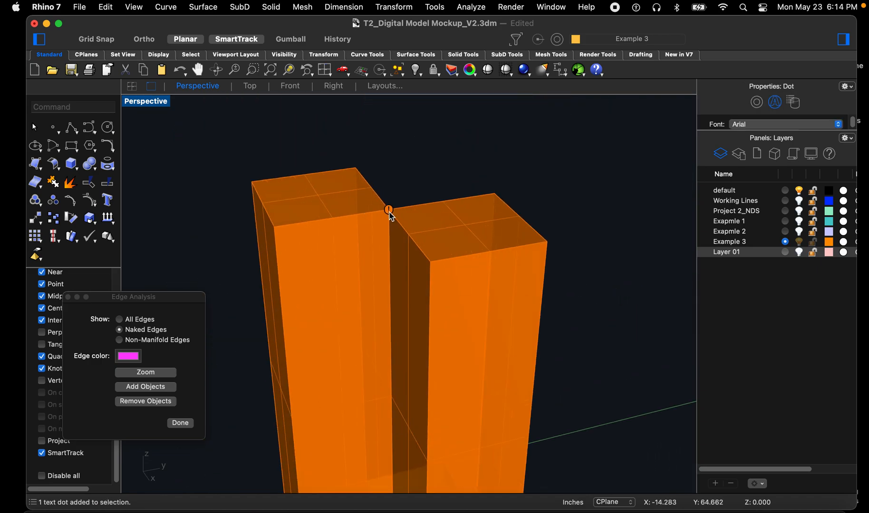
click(390, 212)
click(430, 234)
click(124, 341)
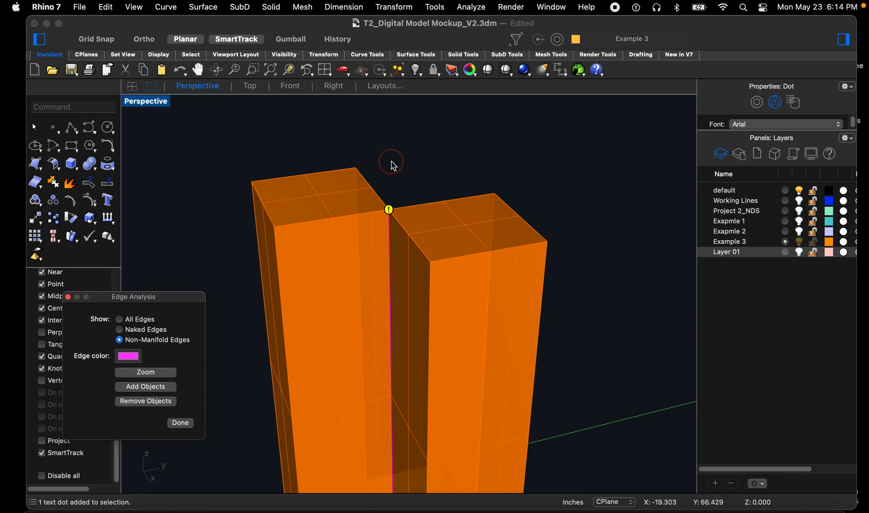
scroll(391, 161, down, 4)
scroll(332, 218, up, 4)
right_drag(316, 330, 330, 383)
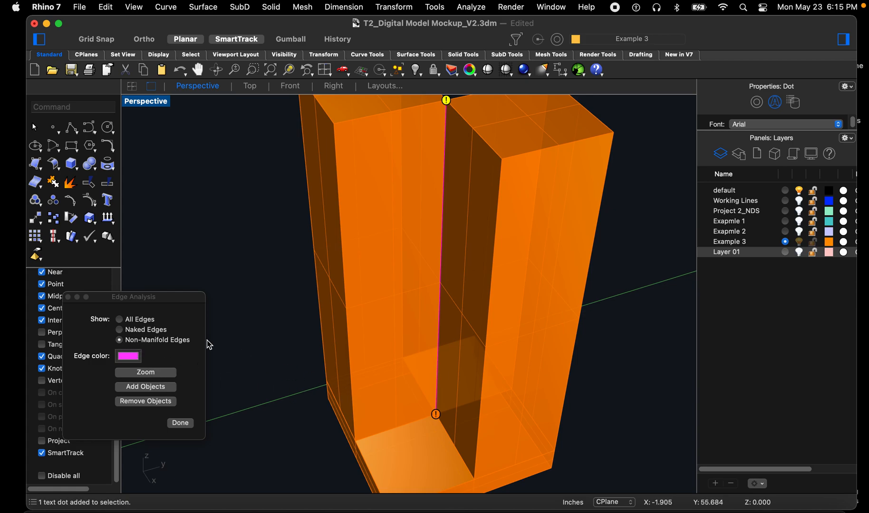
Step: Close the edge analysis and clear the marker dot selection
click(68, 297)
scroll(286, 277, down, 8)
scroll(263, 271, up, 4)
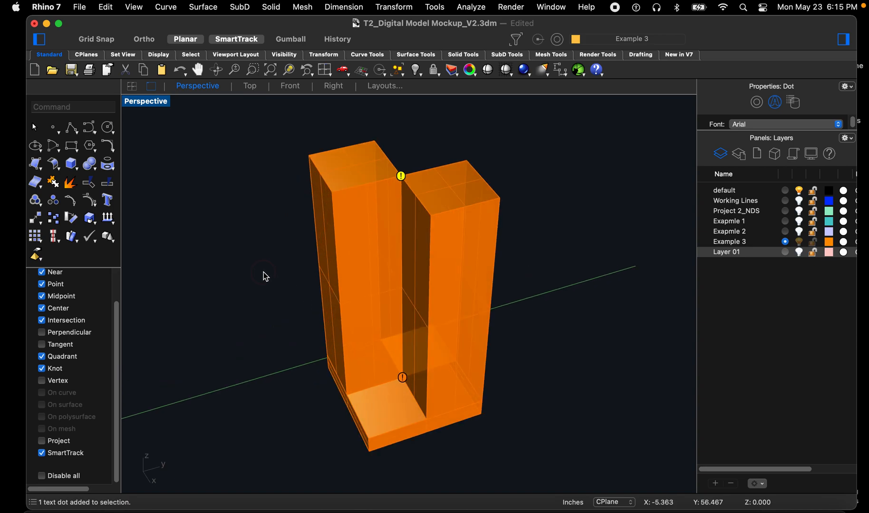
click(264, 272)
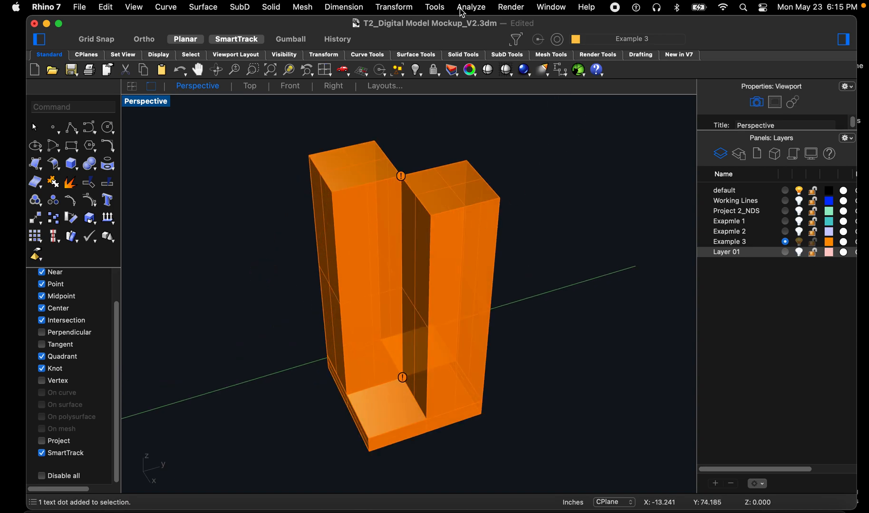
Step: Run Show Edges on the joined towers-and-base polysurface to display its non-manifold edges
click(476, 11)
mouse_move(511, 73)
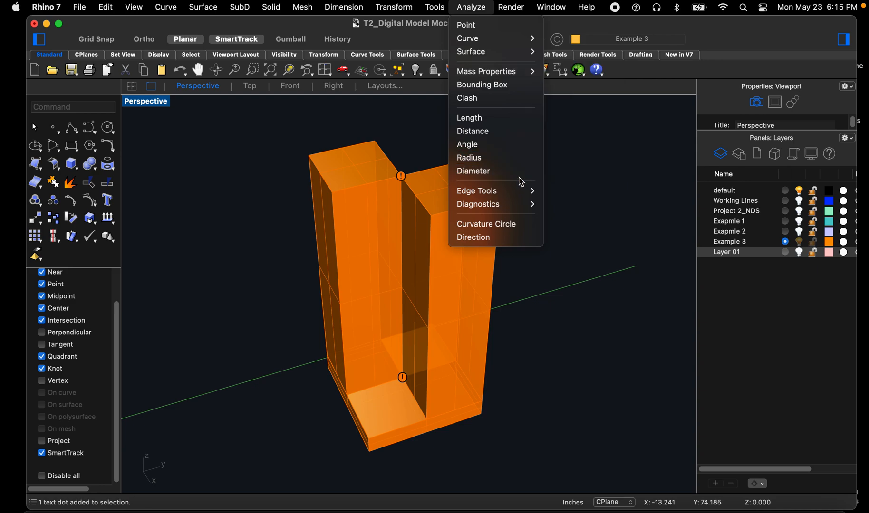
mouse_move(519, 193)
click(574, 191)
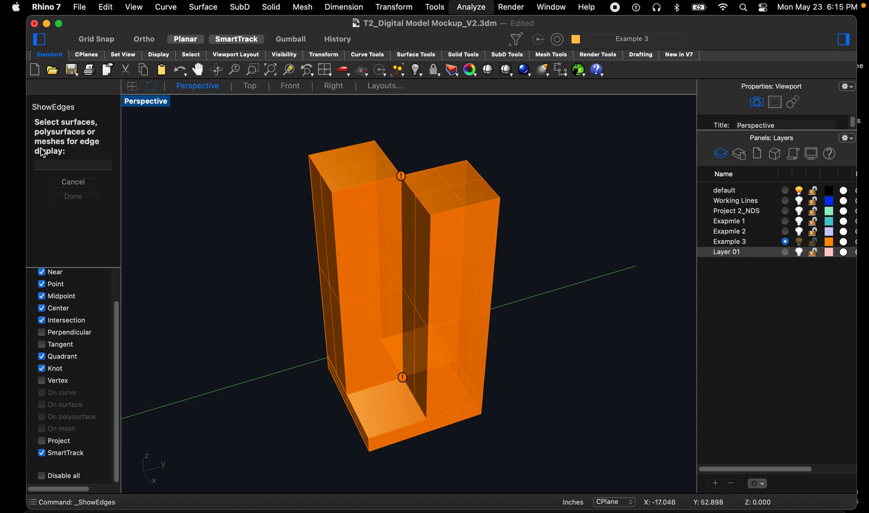
click(359, 171)
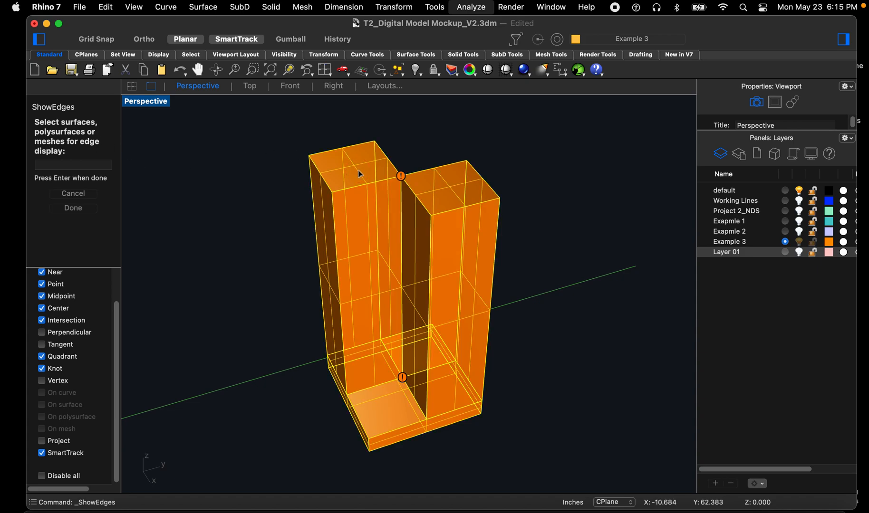
key(space)
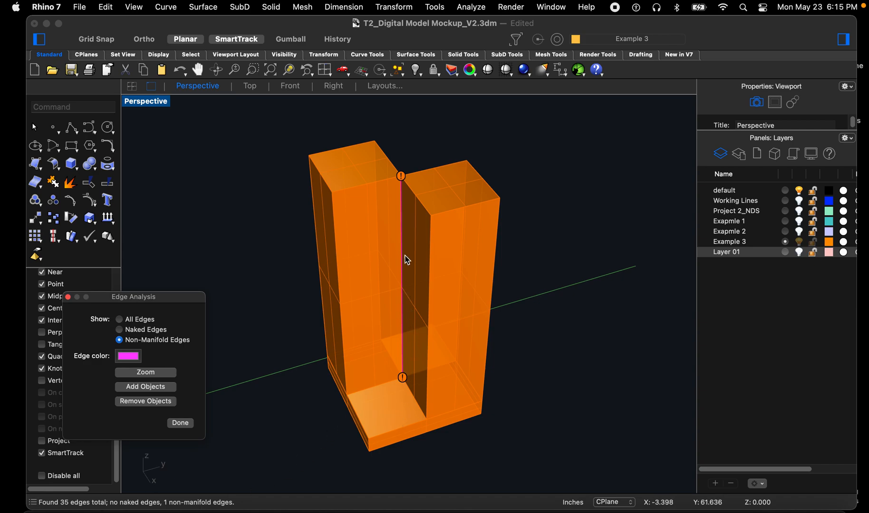
Step: Examine the highlighted non-manifold edge shared by the two towers from several angles, along its full height
scroll(405, 258, up, 3)
scroll(407, 339, down, 5)
right_drag(407, 287, 228, 304)
scroll(426, 288, up, 3)
right_drag(426, 288, 386, 264)
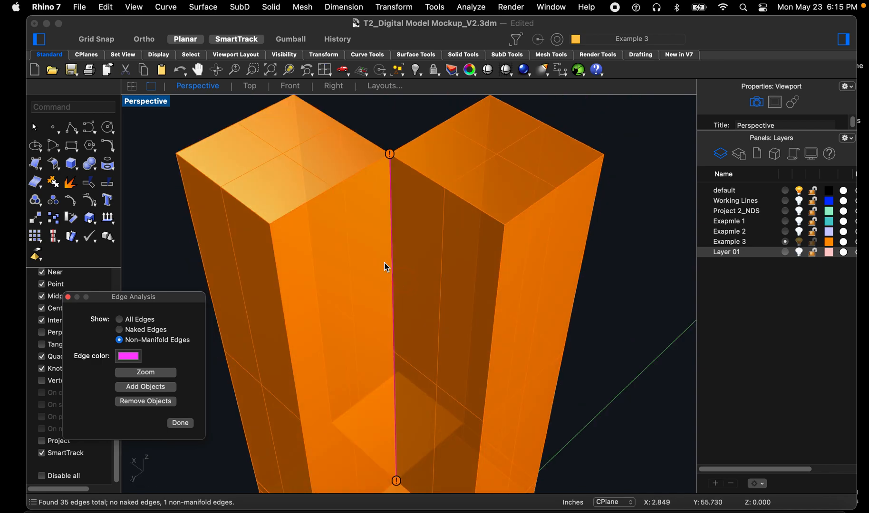
scroll(406, 245, down, 4)
scroll(366, 171, up, 3)
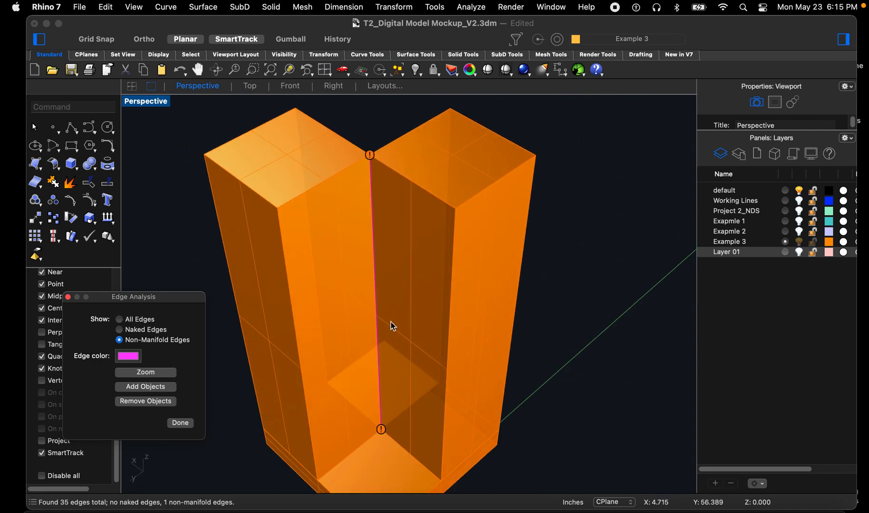
right_drag(384, 404, 548, 398)
scroll(460, 260, down, 3)
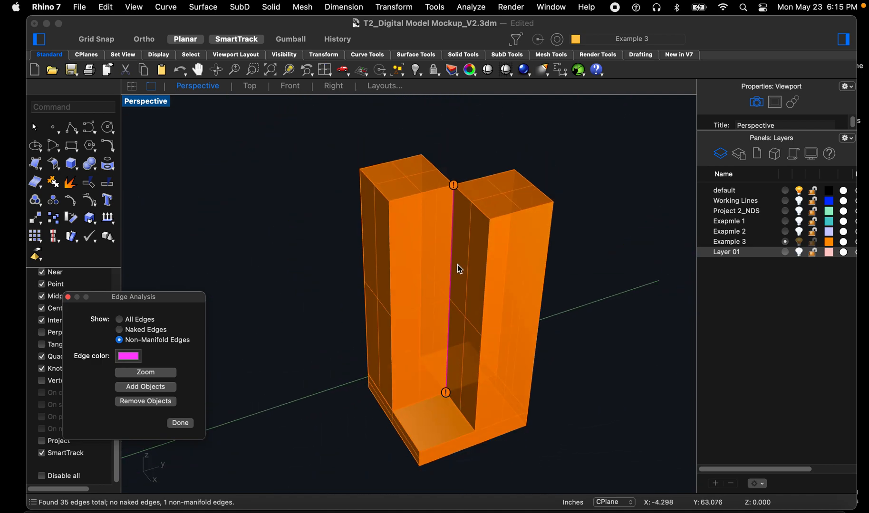
scroll(455, 318, up, 2)
right_drag(456, 319, 450, 431)
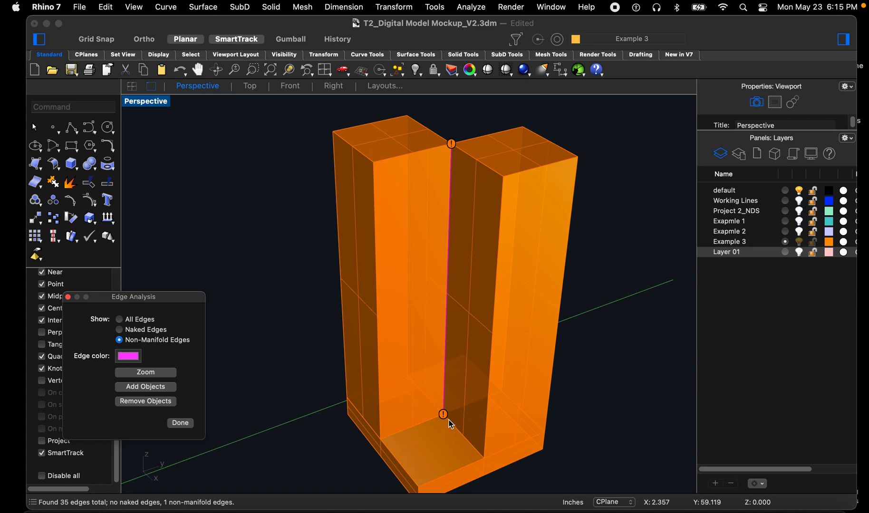
scroll(466, 202, up, 2)
right_drag(466, 201, 397, 263)
scroll(425, 321, down, 2)
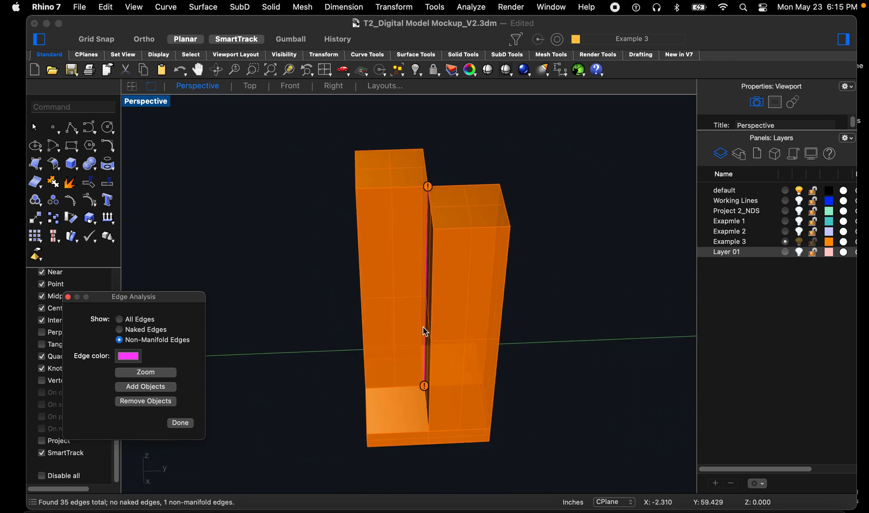
scroll(424, 321, up, 4)
right_drag(449, 432, 528, 403)
scroll(422, 374, down, 4)
right_drag(421, 374, 380, 361)
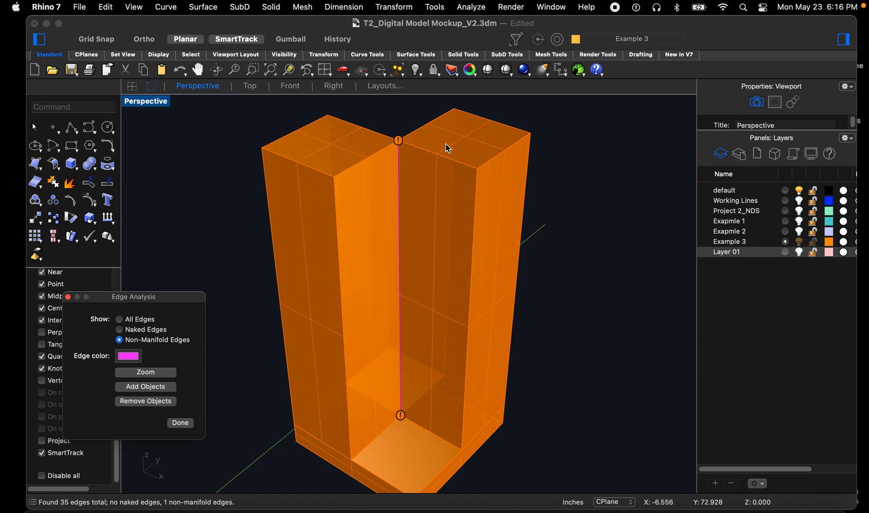
Step: Inspect both ends of the non-manifold edge, at the tower tops and where it meets the base
right_drag(429, 129, 413, 130)
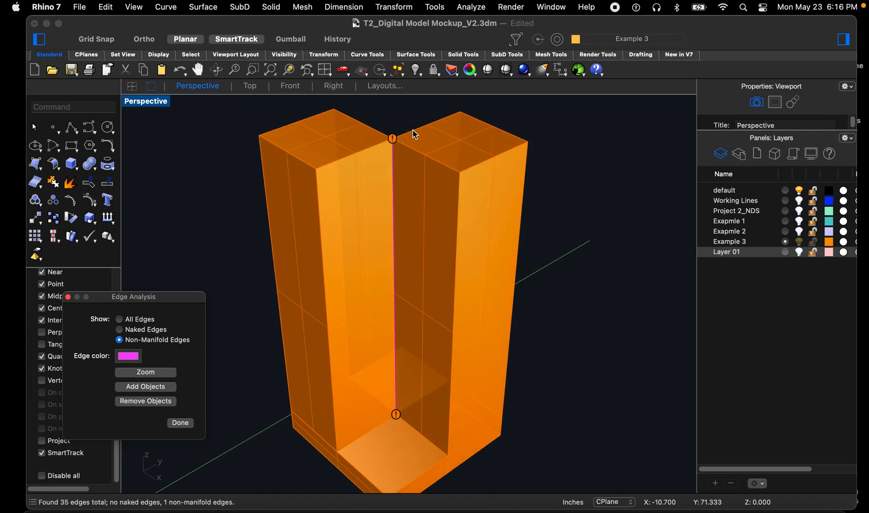
scroll(394, 141, up, 5)
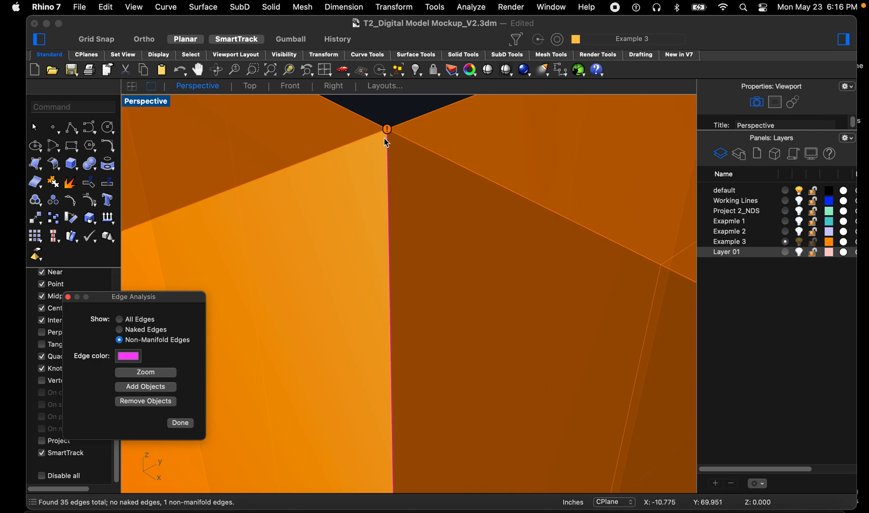
right_drag(512, 174, 420, 229)
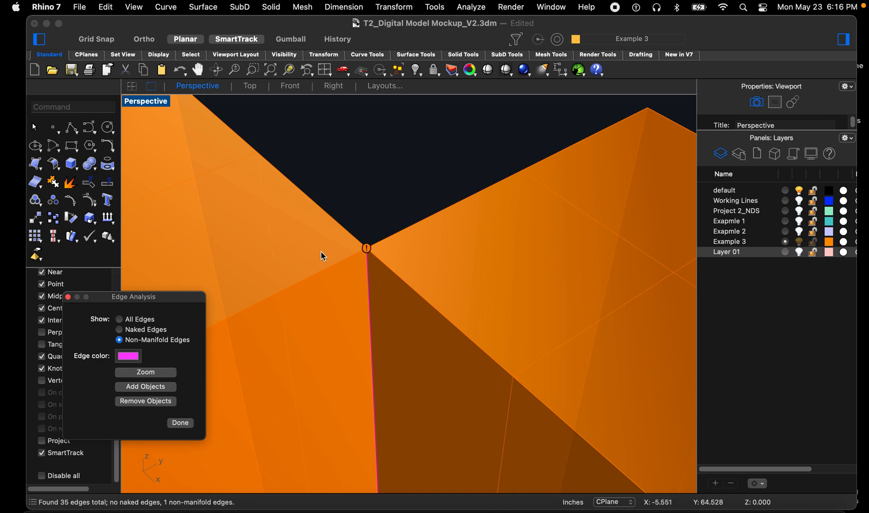
scroll(392, 243, down, 5)
scroll(378, 350, up, 6)
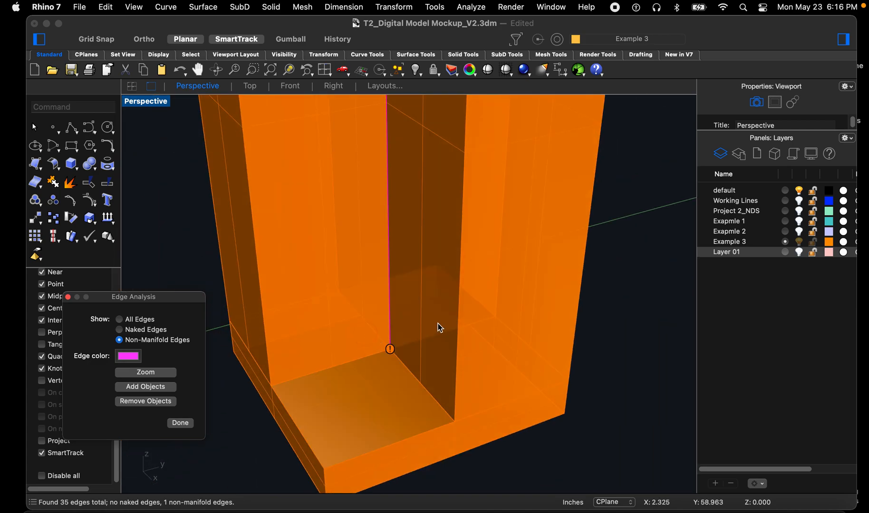
right_drag(479, 370, 449, 367)
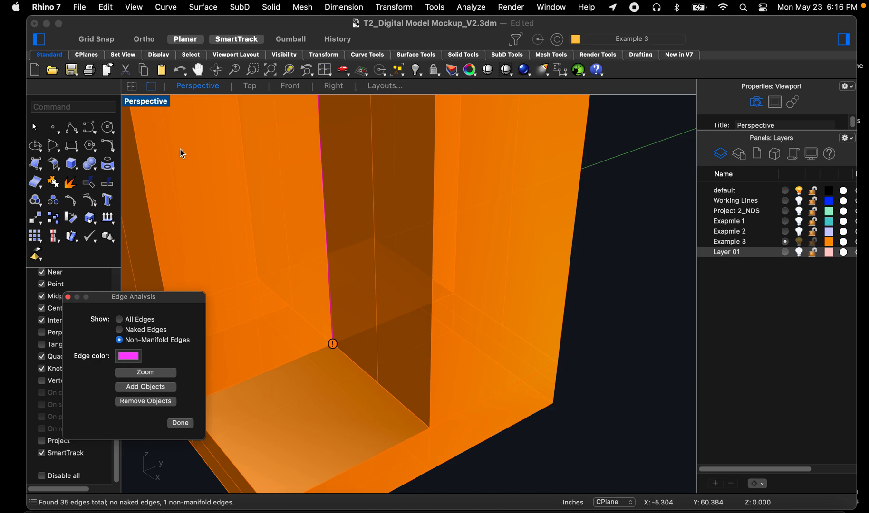
scroll(427, 355, down, 10)
scroll(413, 274, up, 8)
right_drag(413, 274, 396, 278)
scroll(415, 150, down, 8)
scroll(416, 256, up, 4)
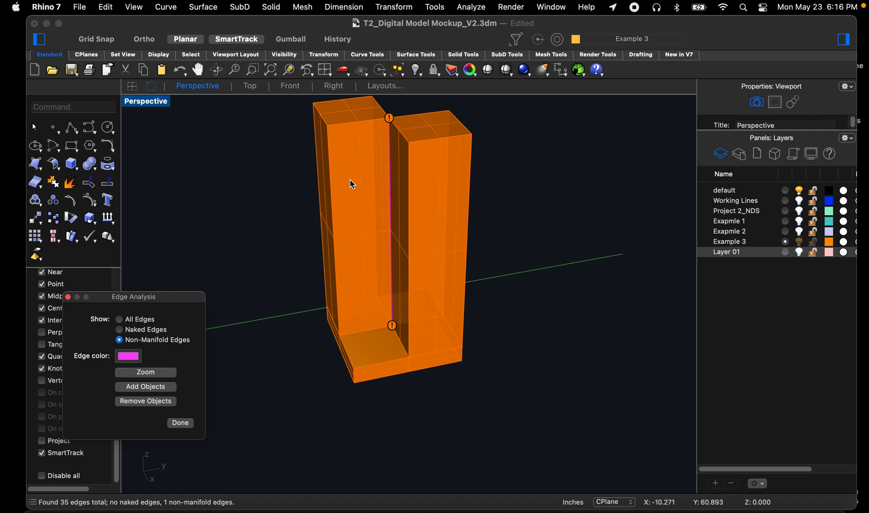
mouse_move(375, 221)
right_down()
mouse_move(366, 228)
mouse_move(353, 223)
mouse_move(358, 217)
right_up()
scroll(318, 356, up, 5)
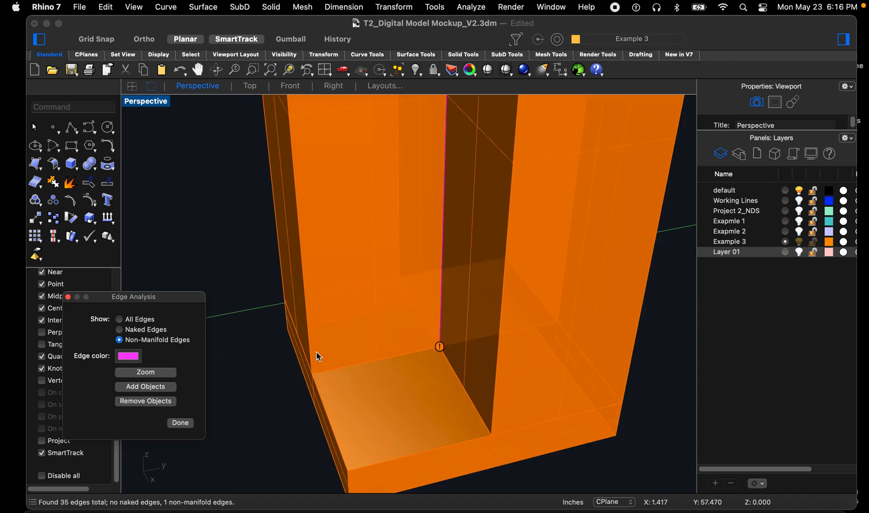
right_drag(317, 353, 336, 344)
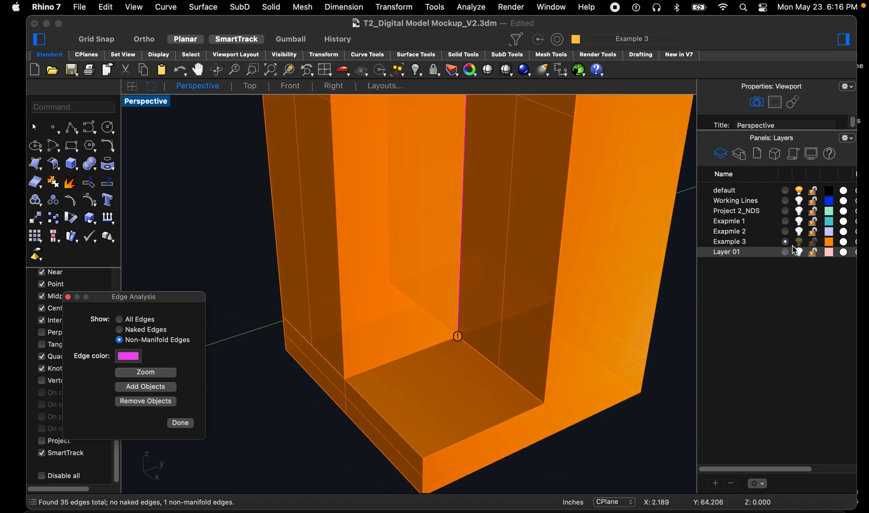
Step: Add a new layer, Layer 02, set its color to Cyan and make it the current layer
click(715, 483)
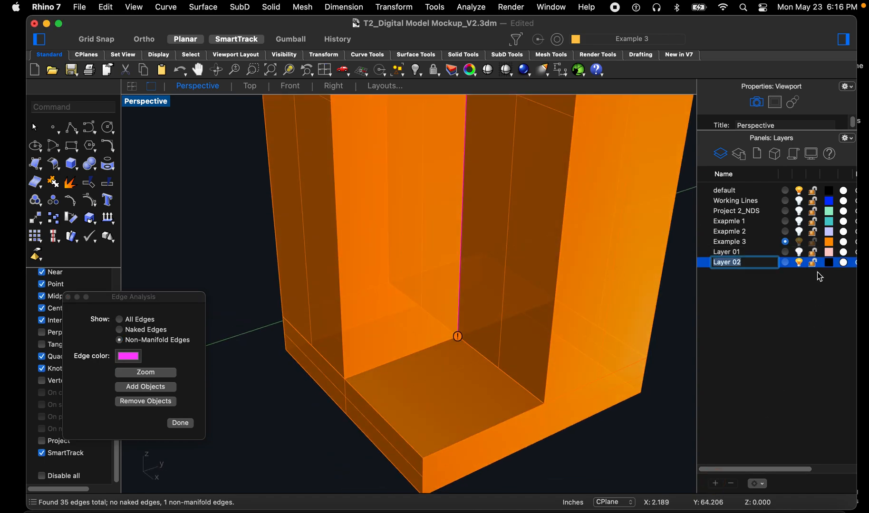
click(827, 263)
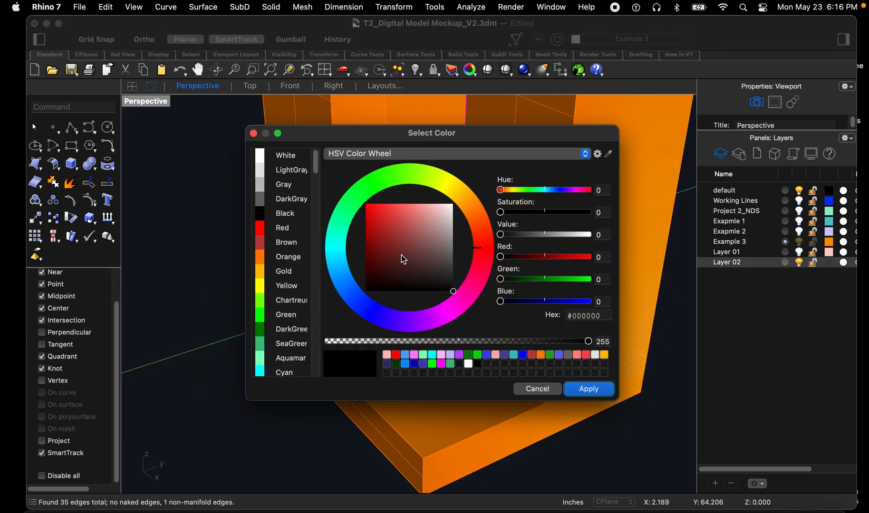
click(289, 372)
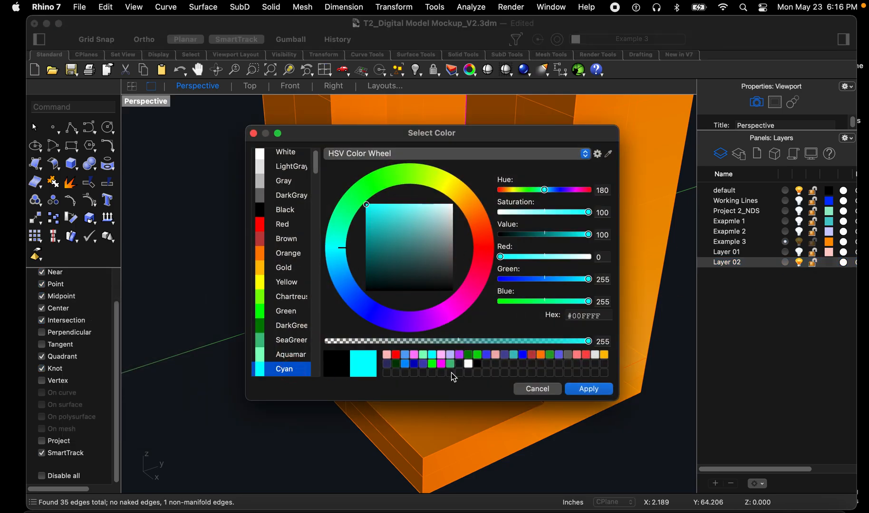
key(Return)
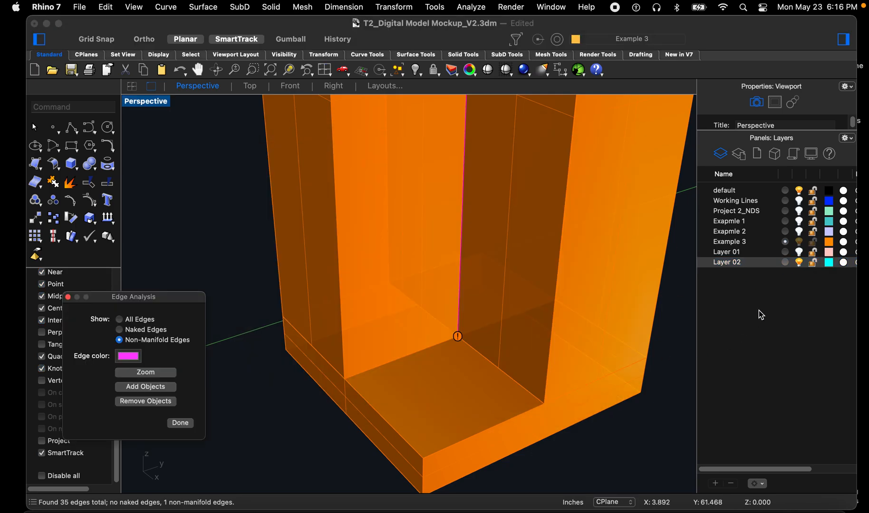
click(785, 263)
scroll(421, 382, down, 5)
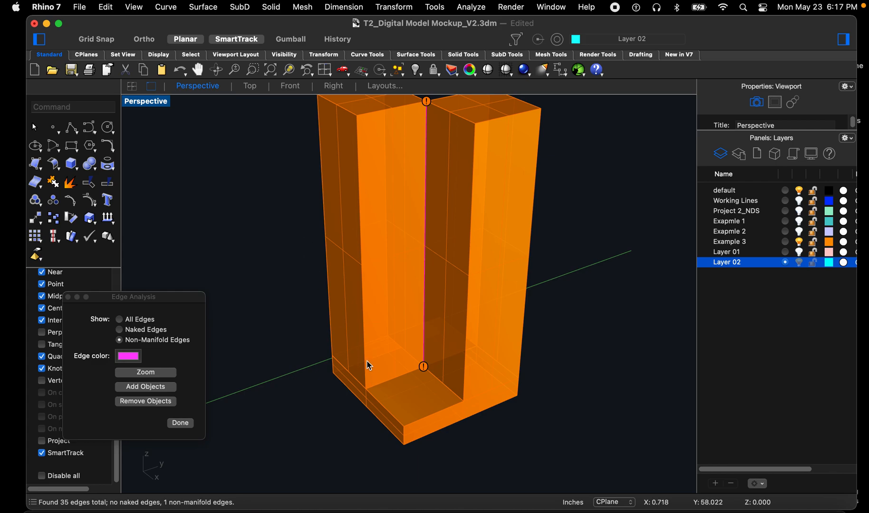
text(rect)
key(space)
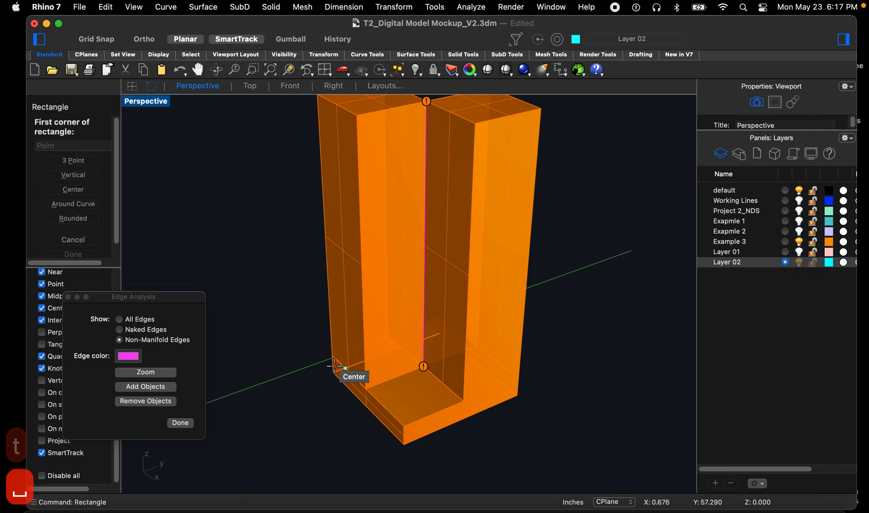
scroll(334, 367, up, 3)
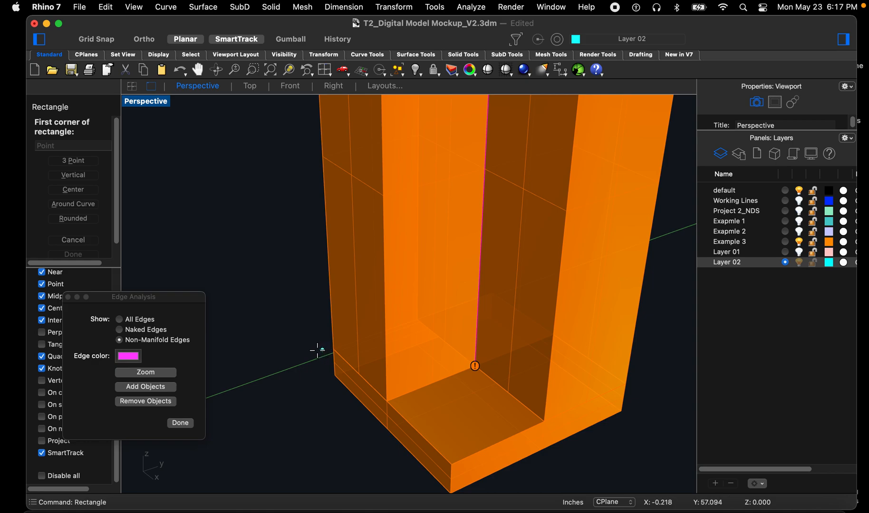
scroll(313, 440, down, 4)
scroll(294, 432, up, 2)
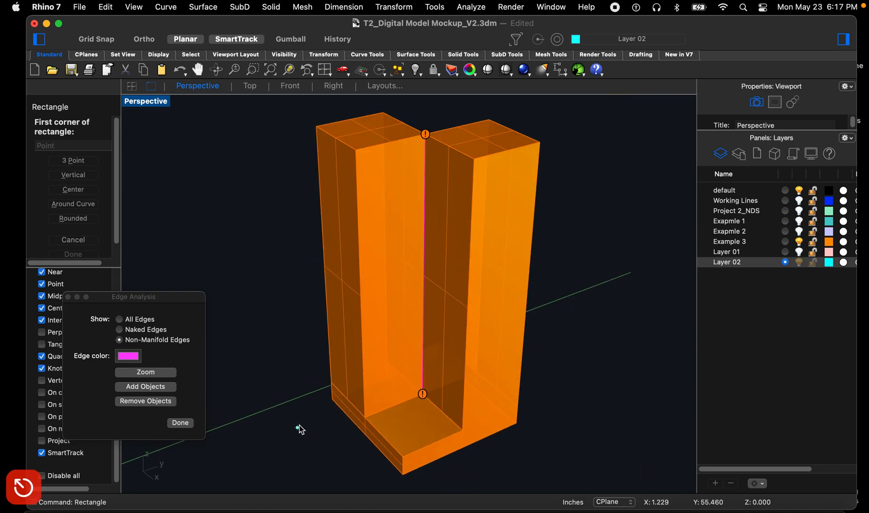
key(Escape)
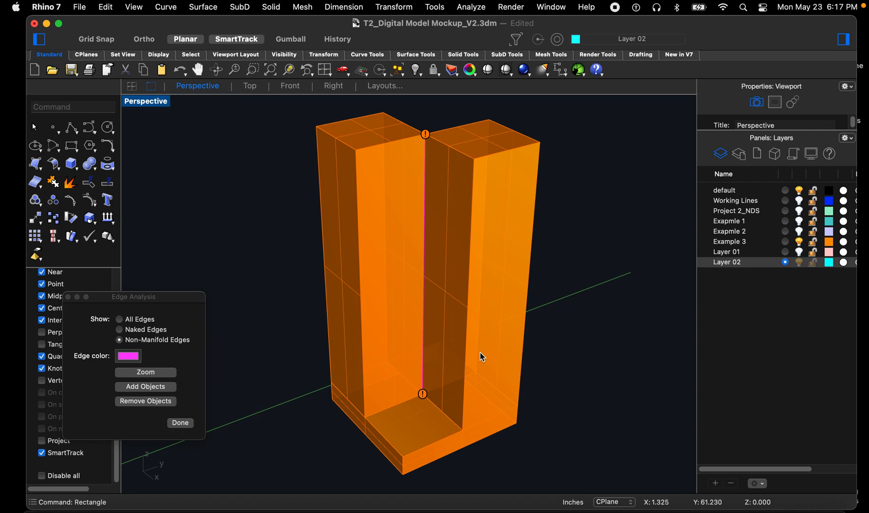
Step: Draw a rectangle around the first tower's footprint, from its outer corner on the base to the foot of the shared edge
scroll(398, 442, up, 3)
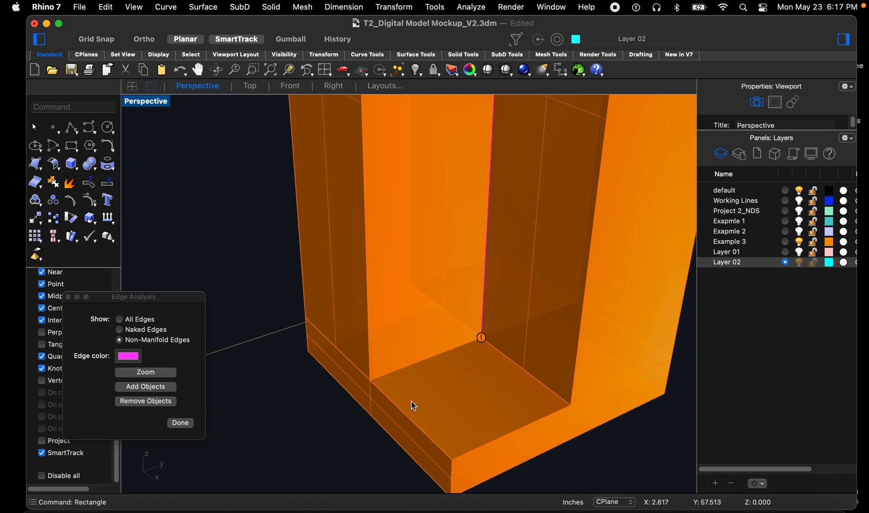
right_drag(384, 384, 392, 389)
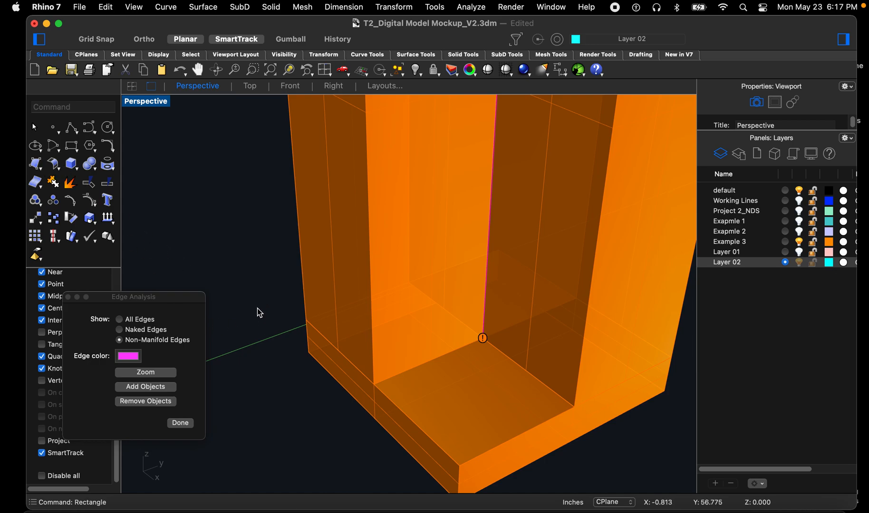
text(rect)
key(space)
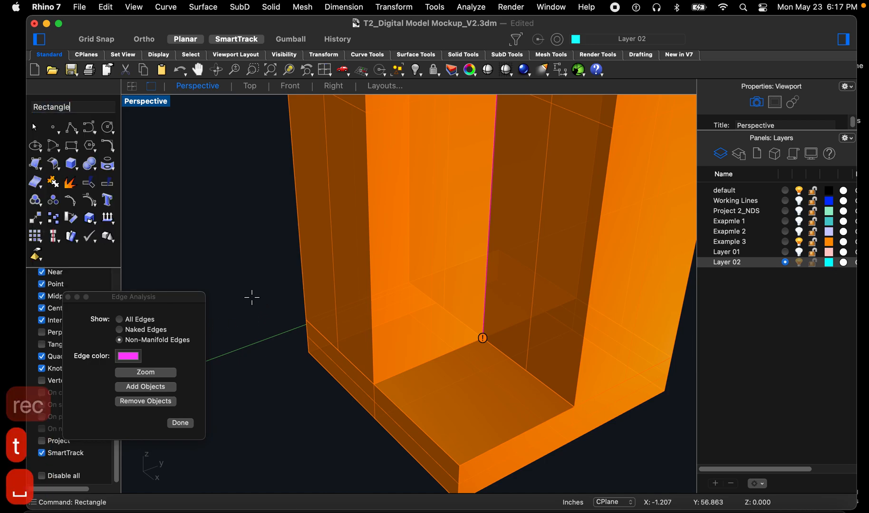
click(306, 319)
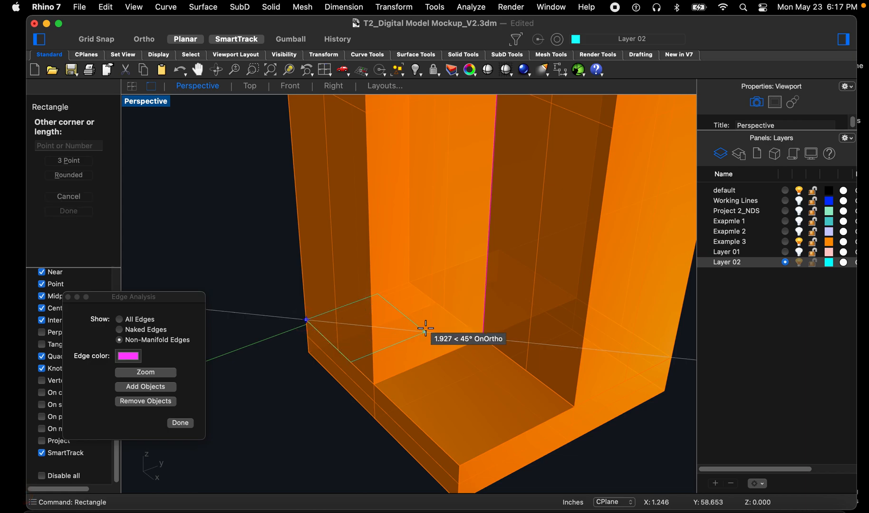
click(483, 337)
Step: Draw a rectangle around the second tower's footprint, from its outer corner on the base to the foot of the shared edge
scroll(413, 337, down, 4)
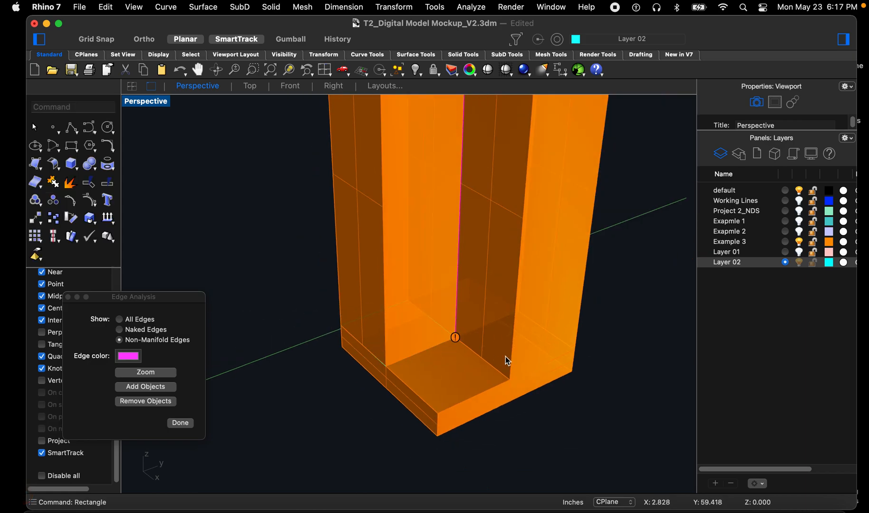
scroll(559, 365, up, 2)
key(space)
click(579, 348)
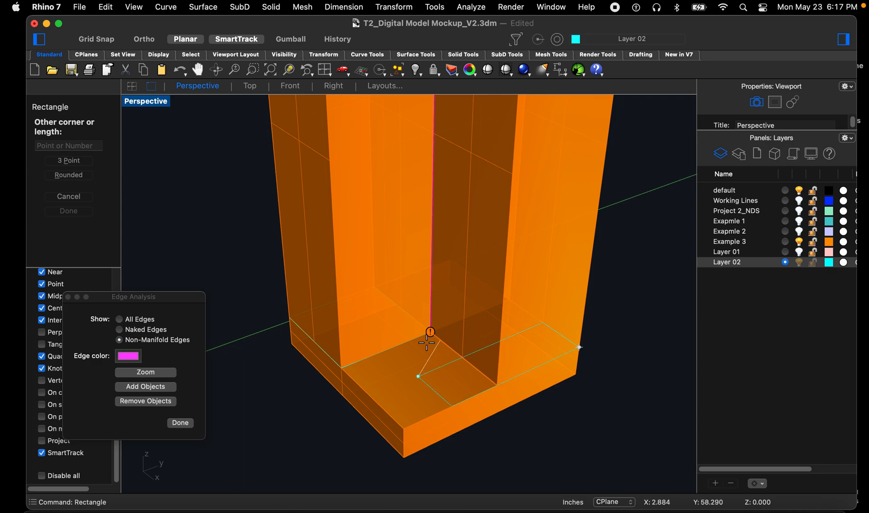
click(428, 333)
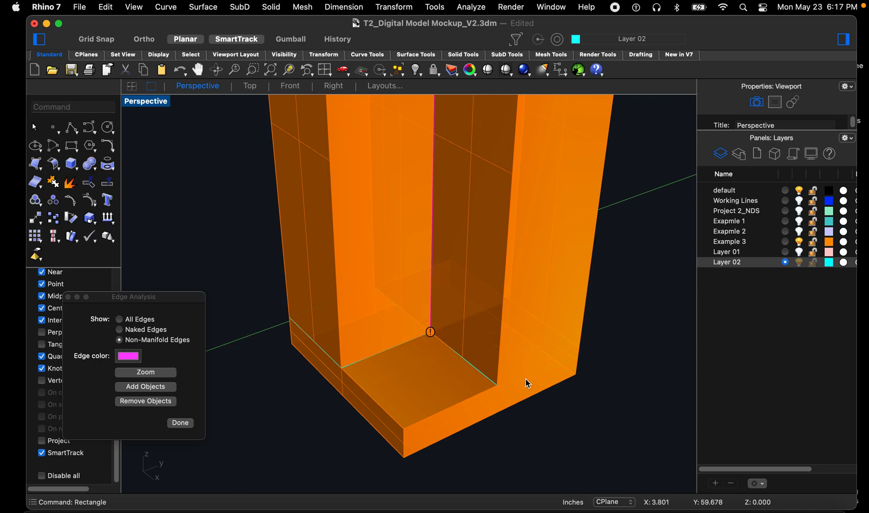
Step: Outline the underside of the base with a rectangle between its diagonally opposite lower corners
key(space)
click(575, 374)
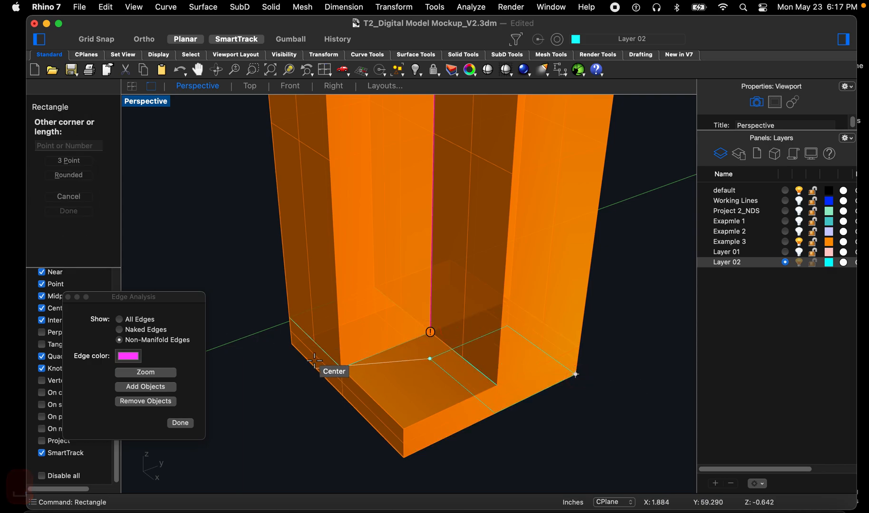
click(291, 349)
right_drag(345, 386, 367, 457)
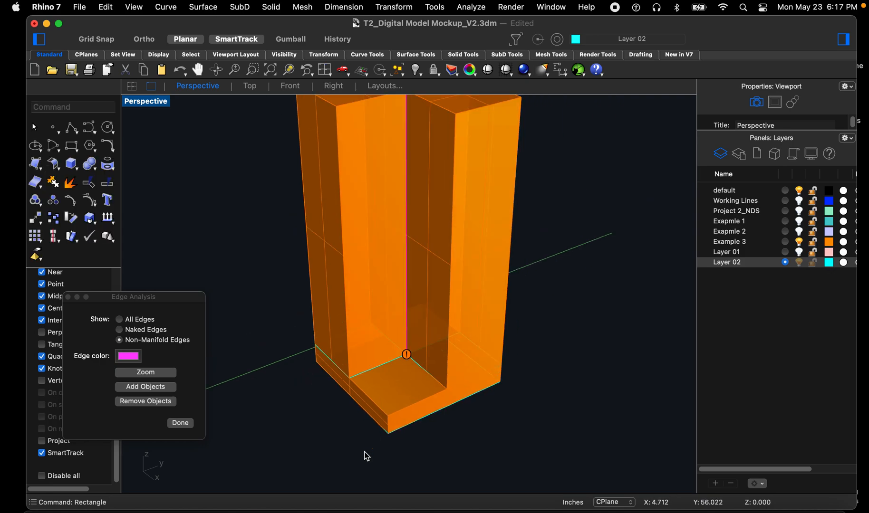
Step: Draw a rectangle enclosing both tower tops, between the outermost upper corners of the two towers
scroll(456, 314, down, 5)
scroll(384, 187, up, 8)
key(space)
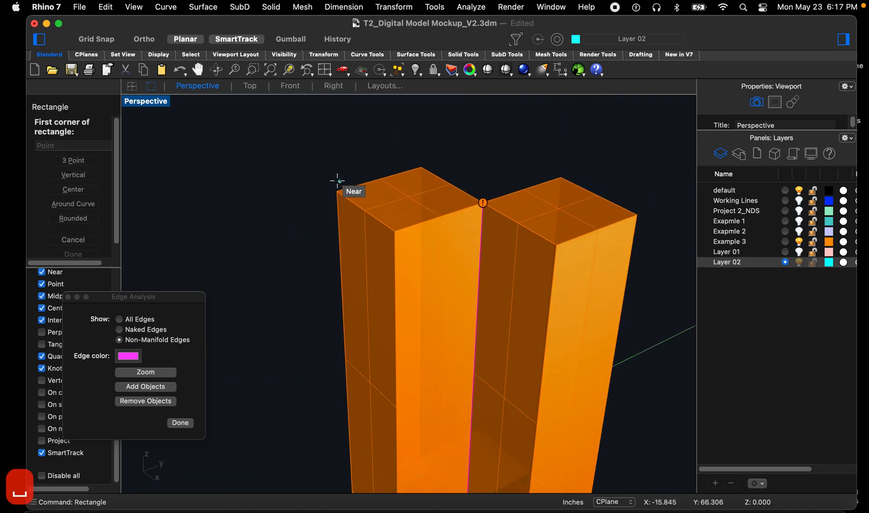
click(337, 191)
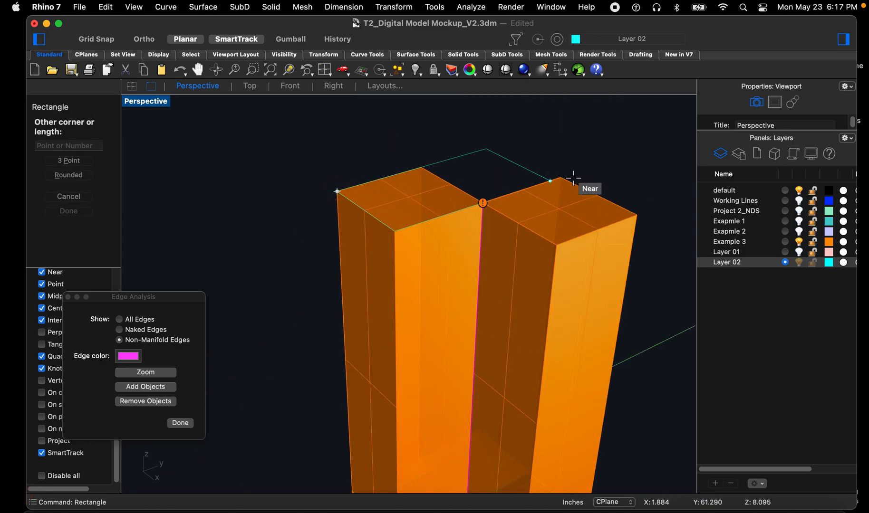
click(635, 214)
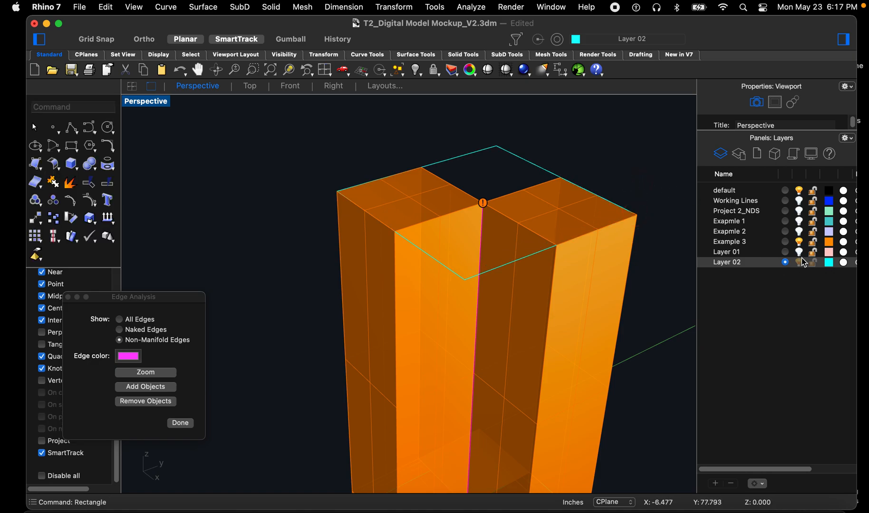
Step: Hide the Example 3 layer and inspect the rectangles drawn on Layer 02
click(801, 245)
scroll(472, 262, down, 6)
scroll(467, 381, up, 7)
right_drag(468, 380, 460, 389)
scroll(459, 337, up, 7)
right_drag(459, 336, 382, 383)
scroll(423, 374, down, 6)
scroll(432, 391, up, 2)
scroll(385, 383, down, 4)
Step: Copy all four rectangles sideways with Ortho on, placing the duplicate set beside the originals
drag(492, 398, 328, 281)
text(CP)
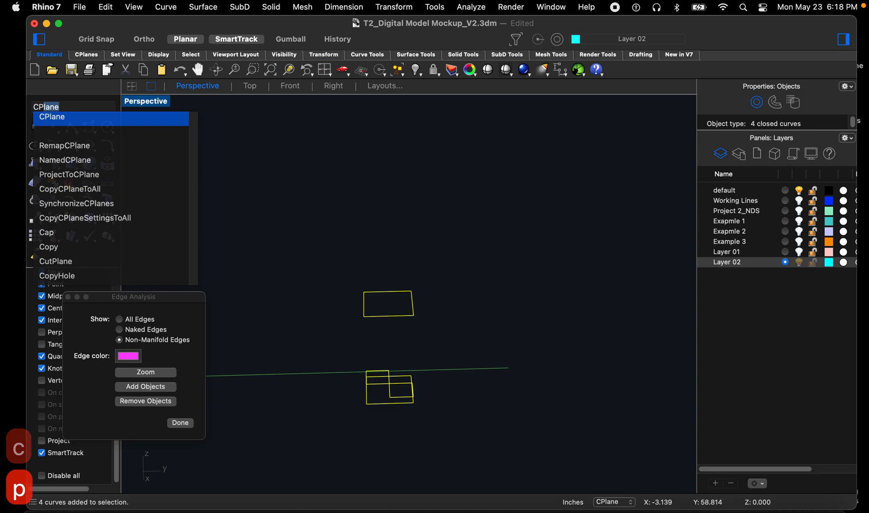
key(BackSpace)
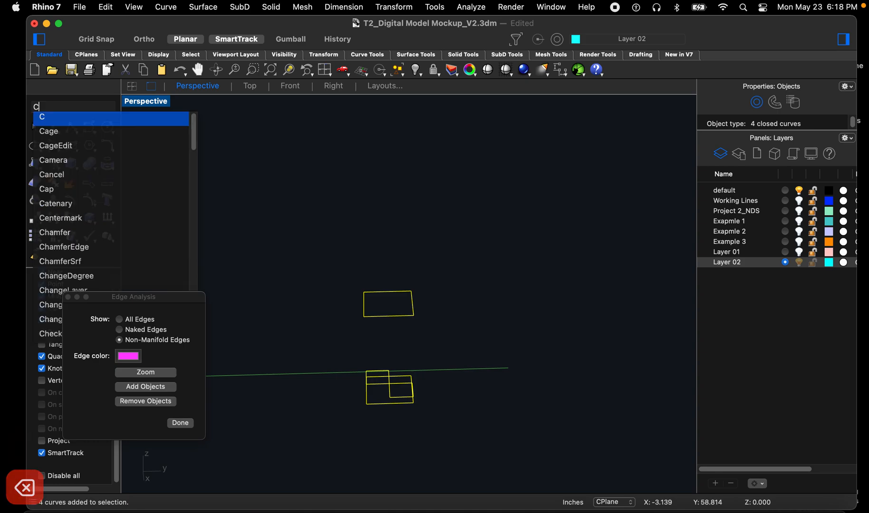
text(opy)
key(Return)
click(350, 463)
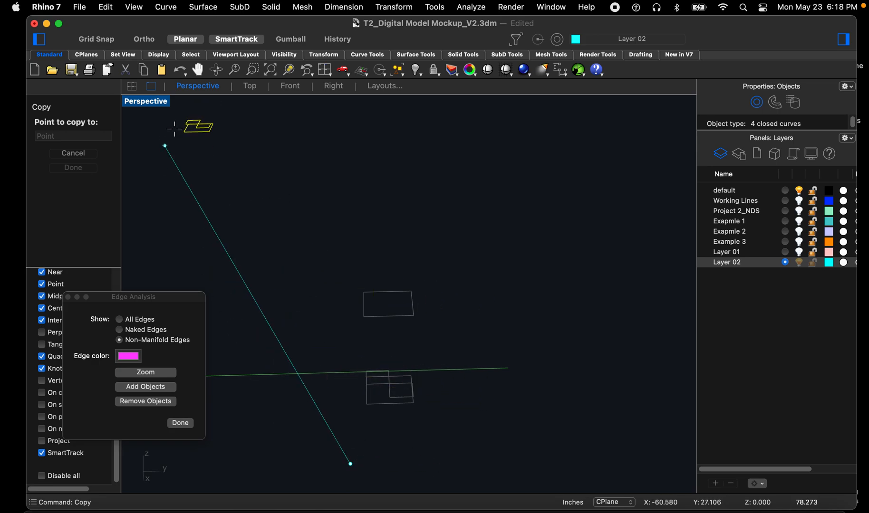
click(150, 37)
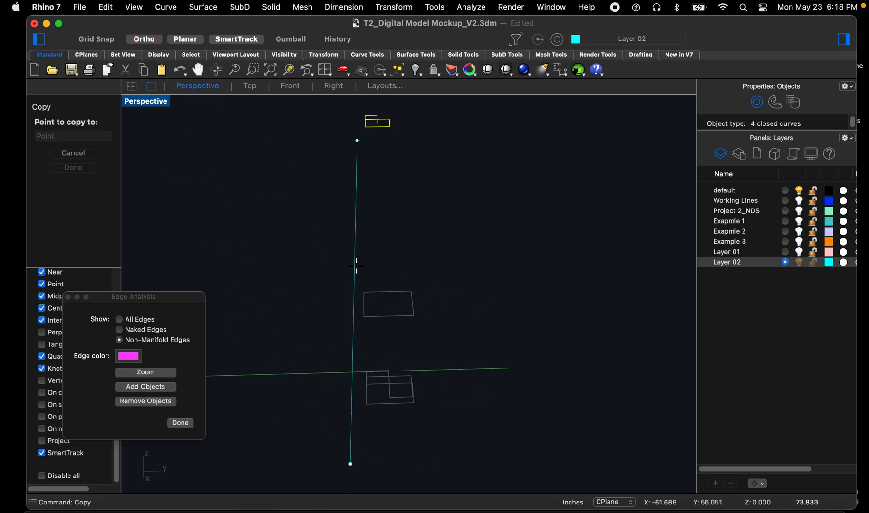
click(470, 447)
key(Return)
Step: Explode the two tower rectangles of the original outline set into separate line segments
scroll(359, 413, up, 5)
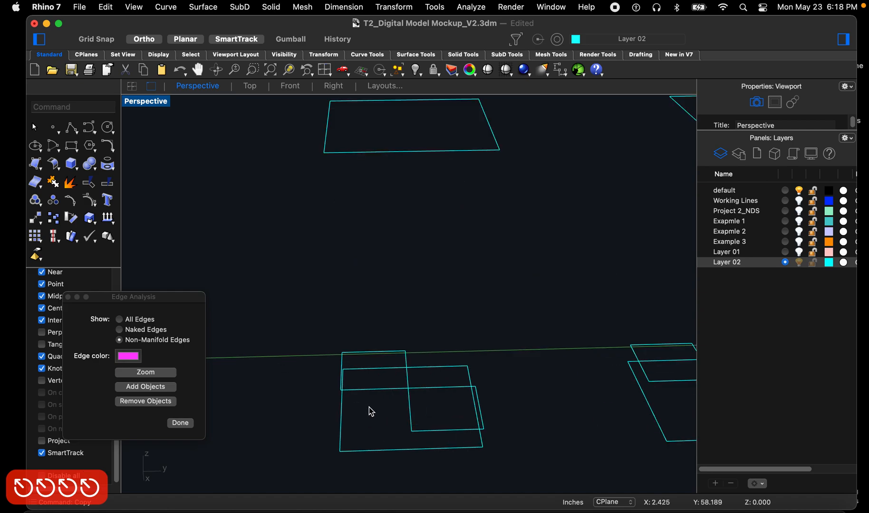
scroll(399, 409, up, 3)
drag(430, 409, 363, 340)
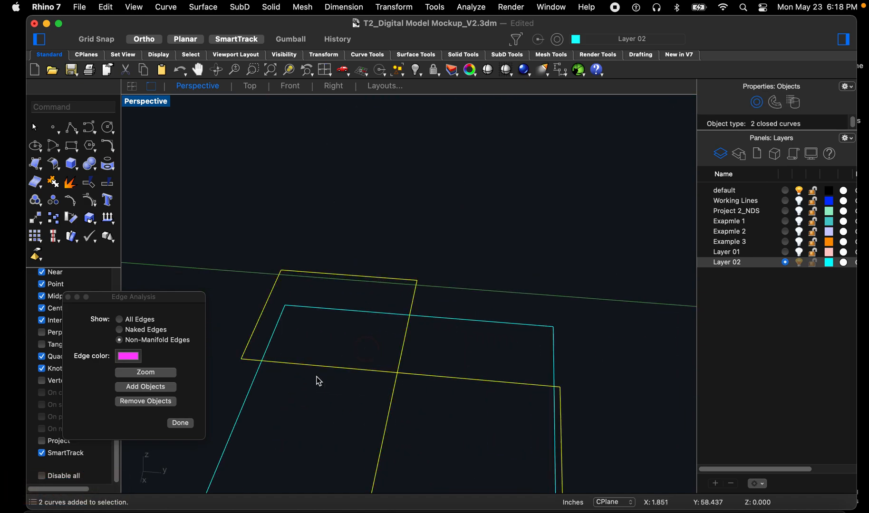
scroll(308, 398, down, 5)
scroll(309, 397, up, 2)
text(explod)
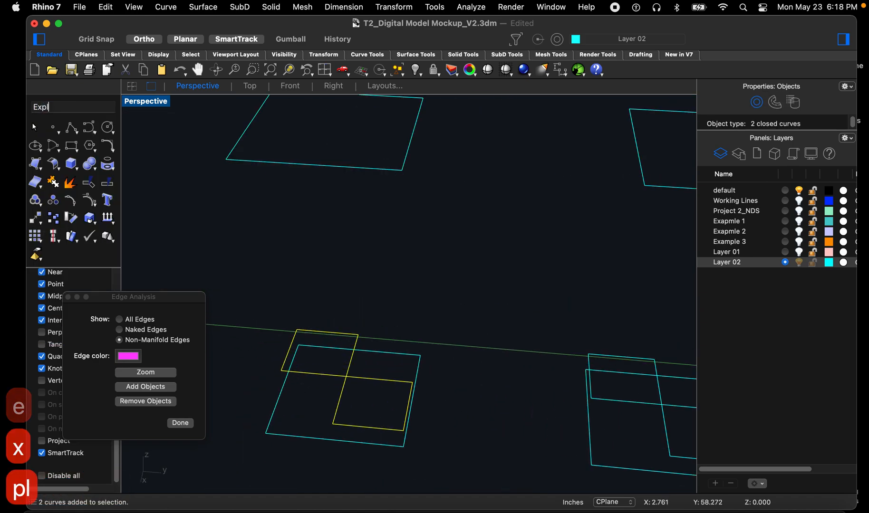
text(e)
key(space)
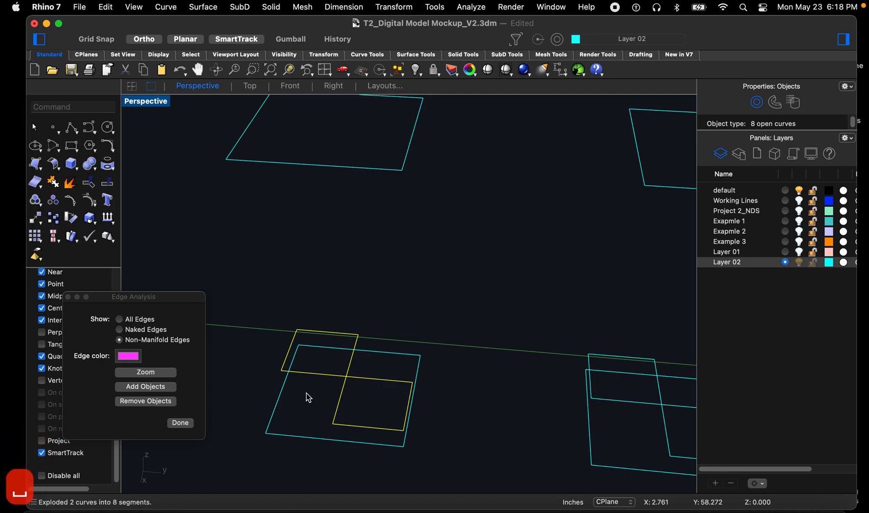
Step: Select the exploded segments around the shared tower corner to check that they are separate curves, and clear the selection
right_drag(313, 400, 413, 401)
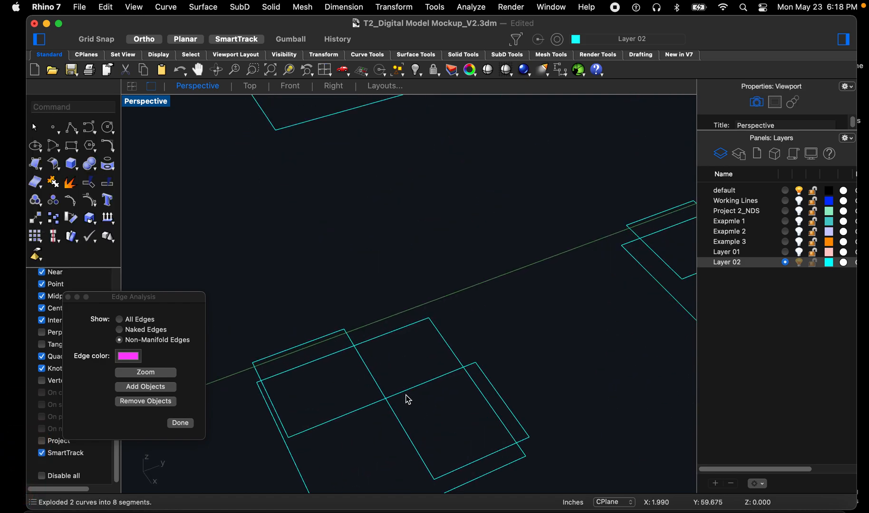
scroll(388, 397, up, 3)
scroll(375, 387, up, 4)
drag(467, 437, 394, 329)
drag(371, 452, 307, 290)
scroll(362, 395, down, 3)
click(329, 371)
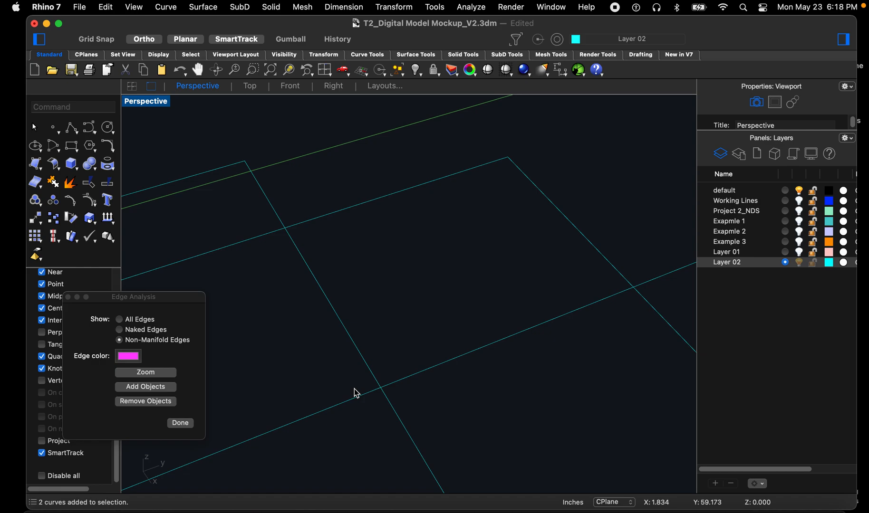
Step: Fillet the two segments on the near side of the shared tower corner with a radius of 0.1
text(fi)
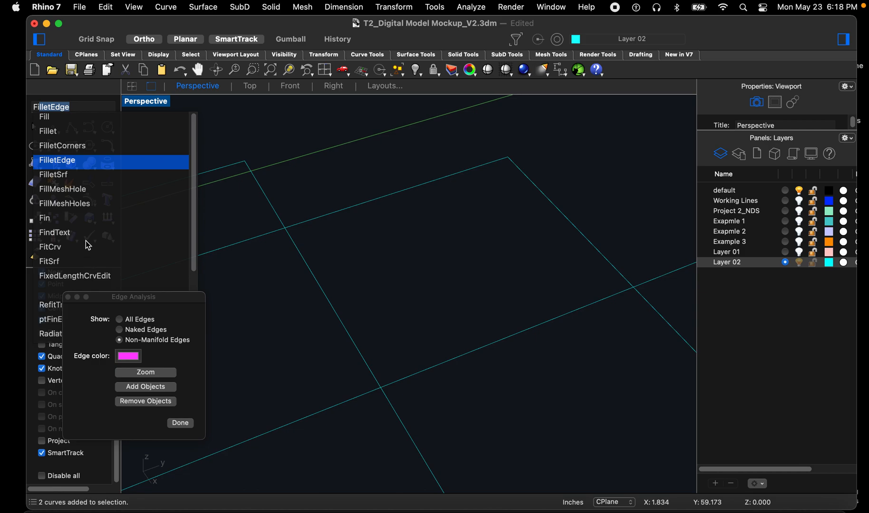
click(50, 131)
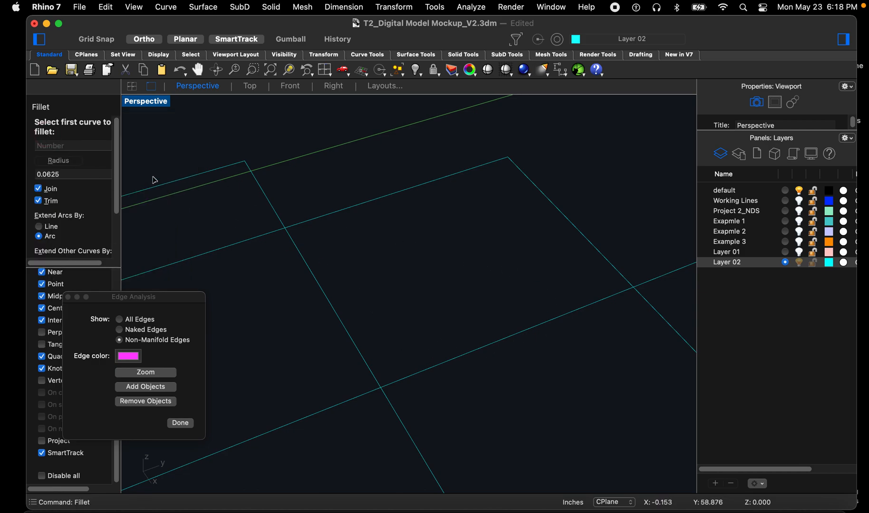
click(82, 172)
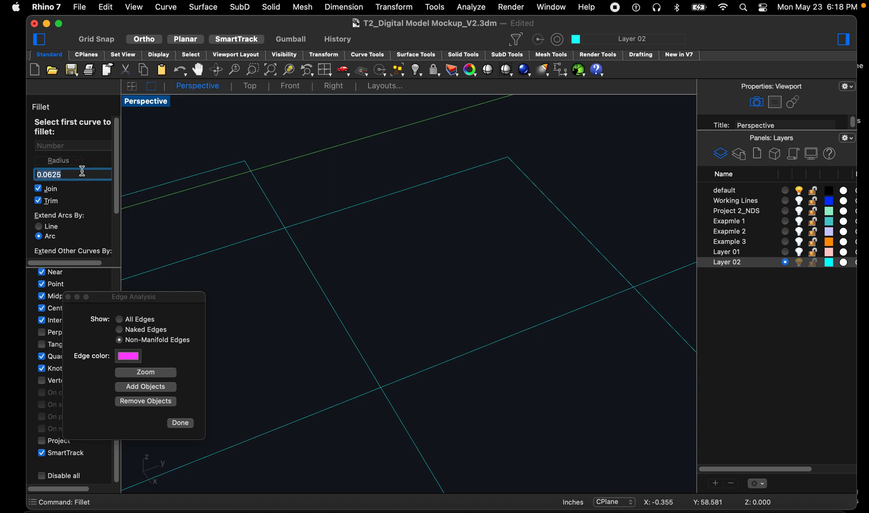
text(0.1)
key(Return)
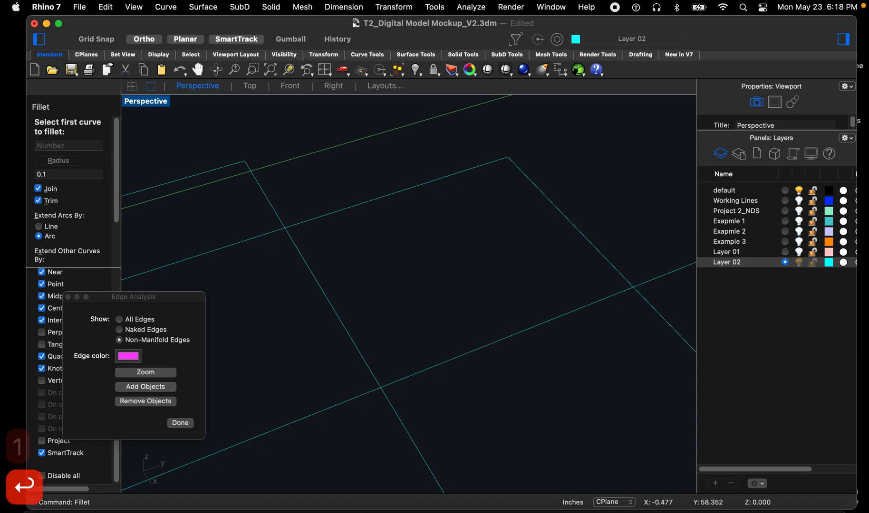
scroll(382, 173, down, 3)
scroll(369, 293, up, 2)
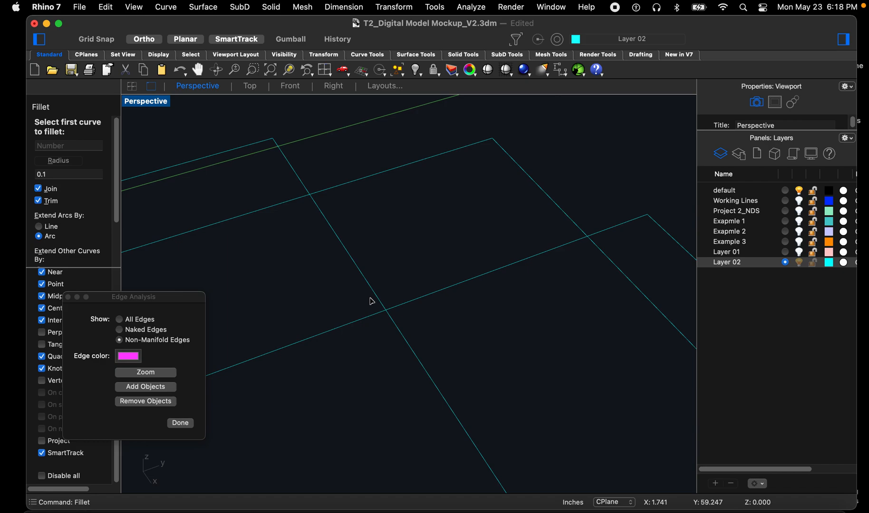
click(356, 325)
click(400, 336)
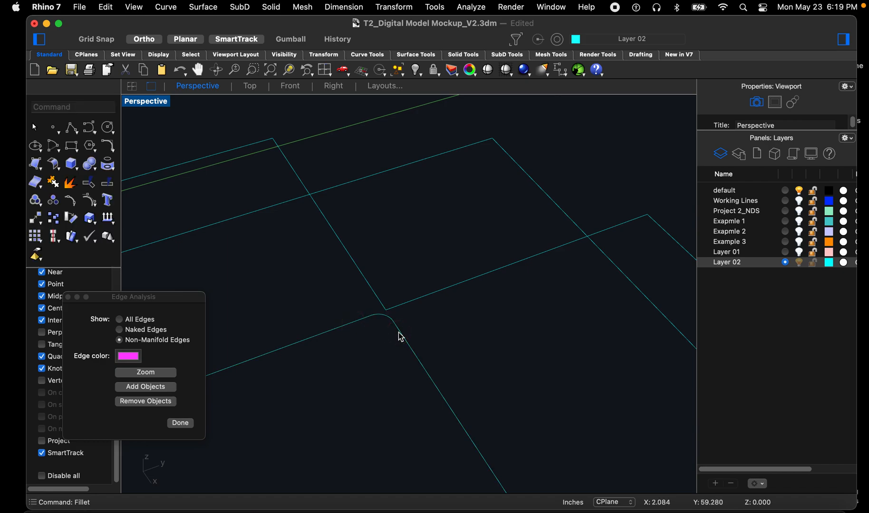
Step: Fillet the remaining two segments on the far side of the shared tower corner with the same radius
key(Return)
click(412, 308)
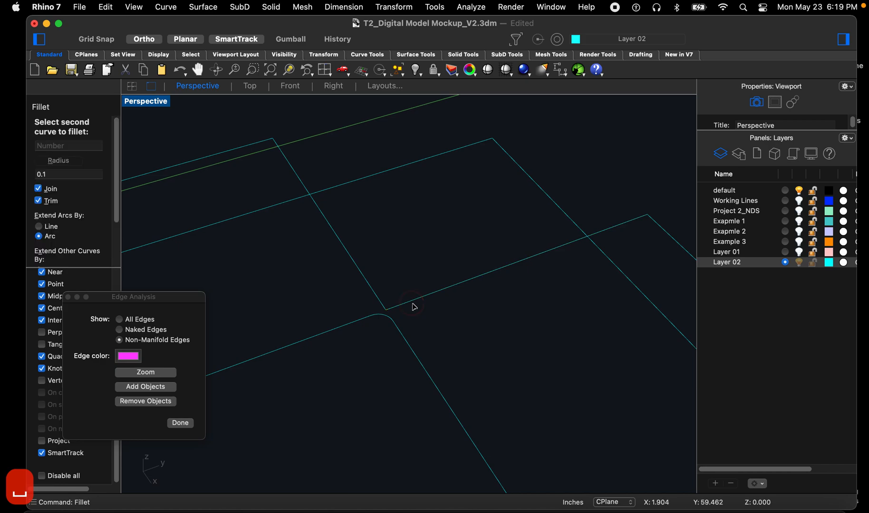
click(359, 262)
scroll(402, 317, down, 4)
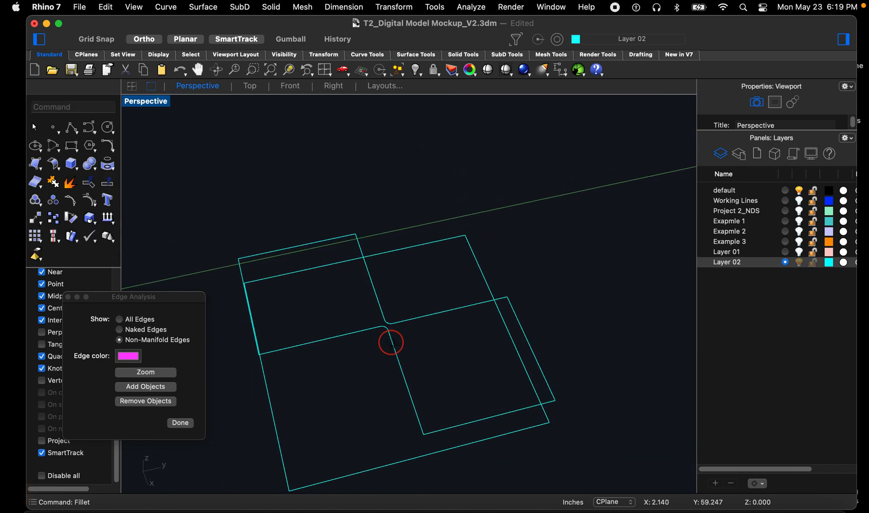
scroll(389, 341, up, 5)
scroll(440, 325, down, 2)
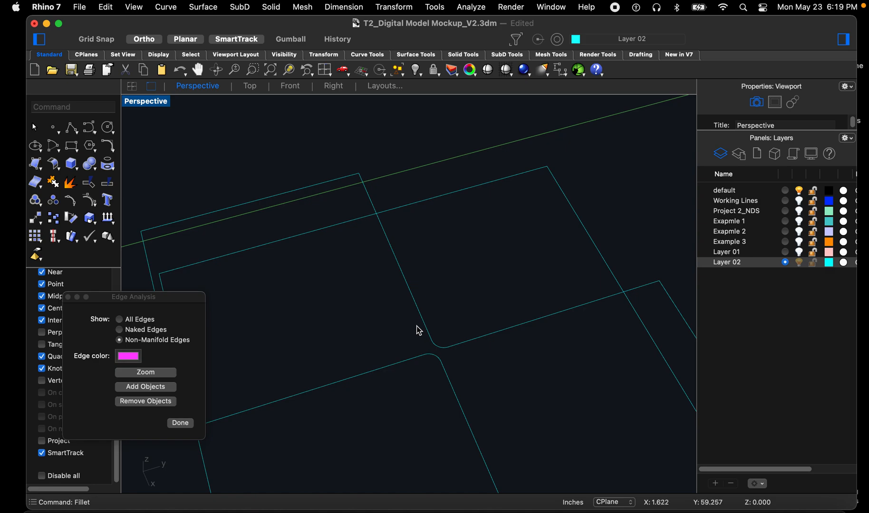
Step: Join the six filleted tower outline curves into one closed curve
right_drag(426, 341, 384, 294)
scroll(336, 238, down, 3)
drag(231, 214, 497, 289)
right_drag(371, 260, 378, 273)
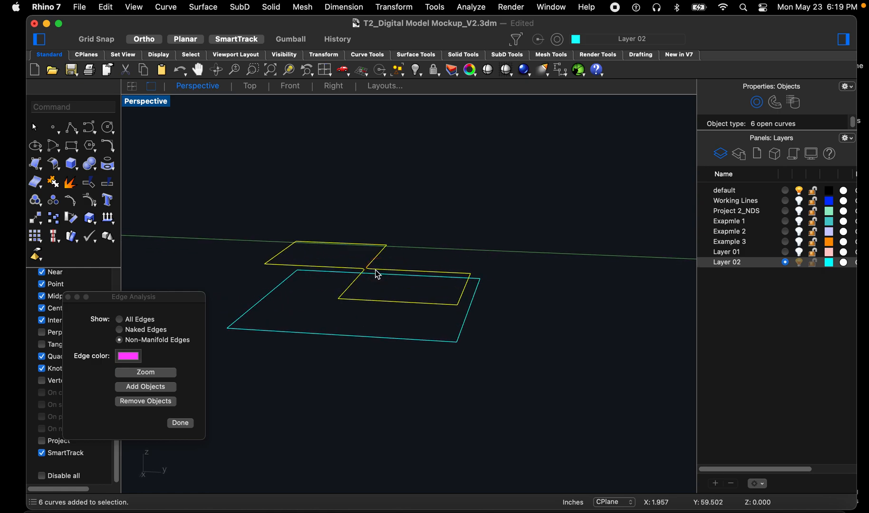
text(join)
key(space)
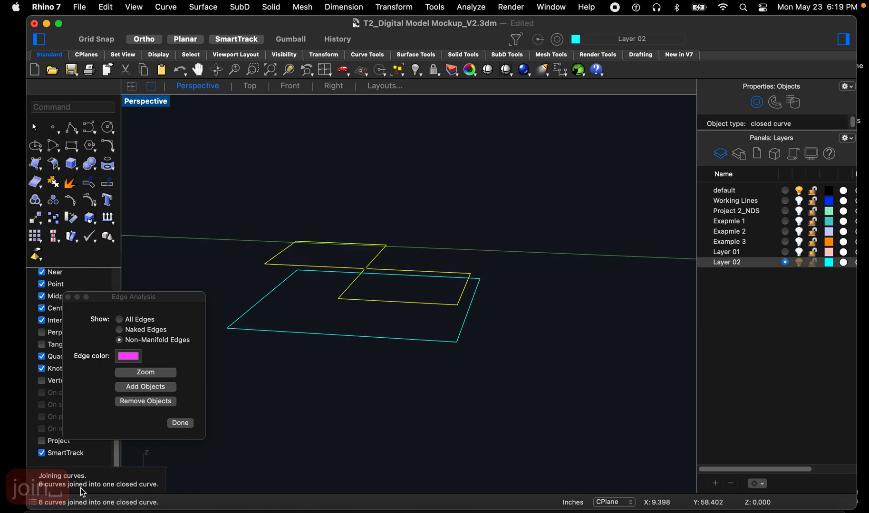
Step: Extrude the joined tower outline as a solid up to the corner of the upper enclosing rectangle
right_drag(402, 368, 404, 381)
scroll(404, 381, down, 5)
text(extrudeCrv)
key(space)
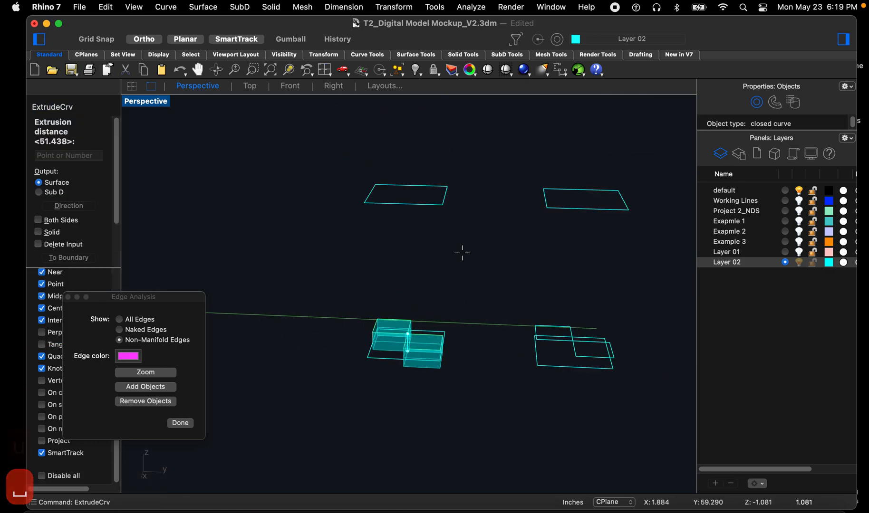
scroll(451, 250, up, 5)
right_drag(452, 254, 414, 295)
key(s)
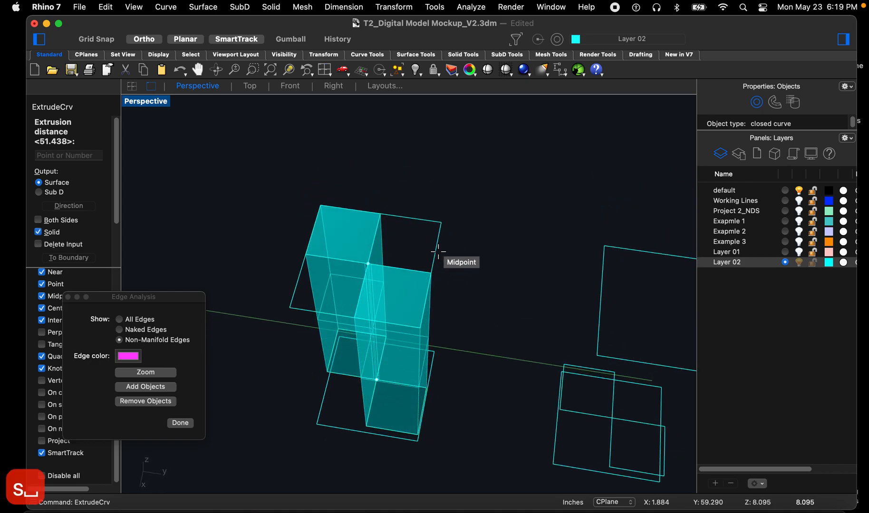
click(440, 226)
Step: Extrude the base rectangle as a solid up to the underside of the towers
right_drag(440, 225, 375, 459)
right_drag(376, 422, 460, 431)
key(space)
click(379, 441)
scroll(460, 431, up, 3)
key(space)
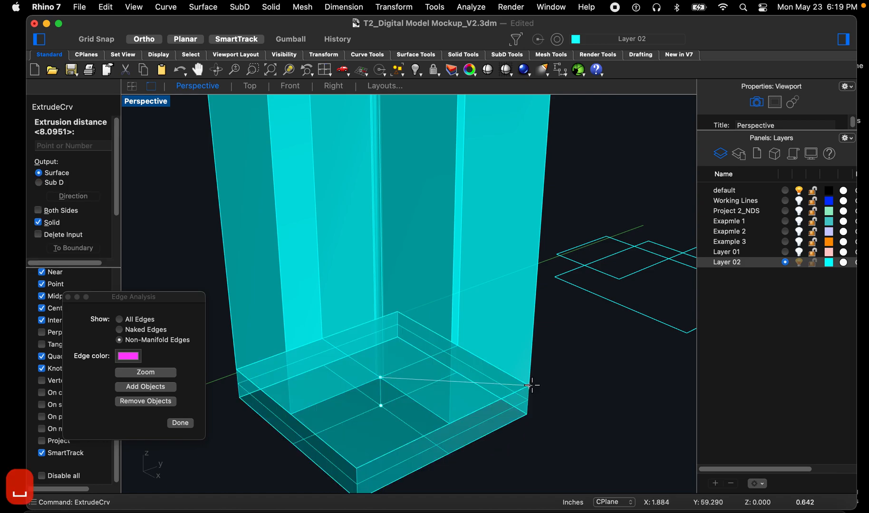
click(531, 385)
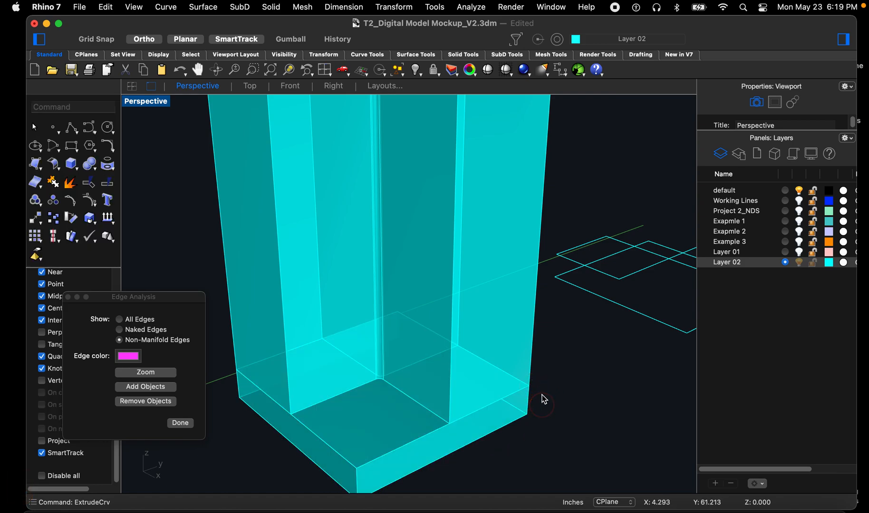
Step: Combine the tower solid and the base solid with BooleanUnion
scroll(520, 341, down, 3)
right_drag(520, 341, 510, 413)
text(BooleanUnion)
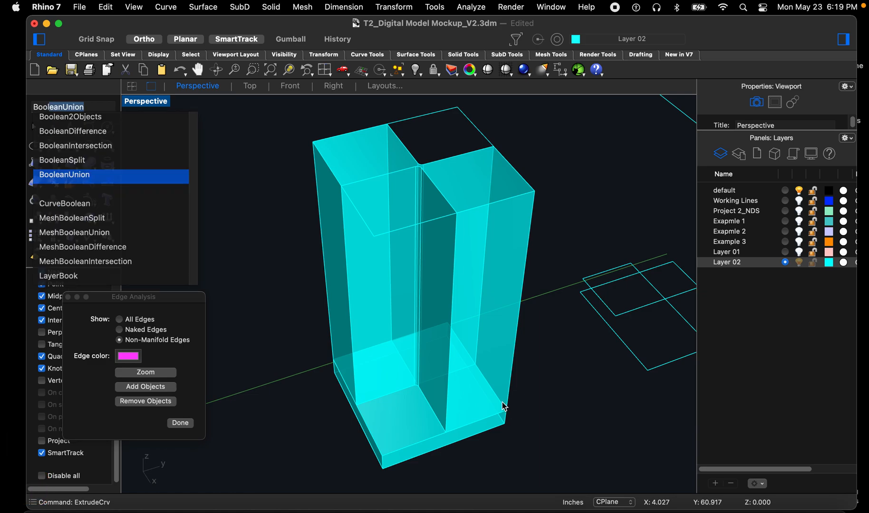
key(Return)
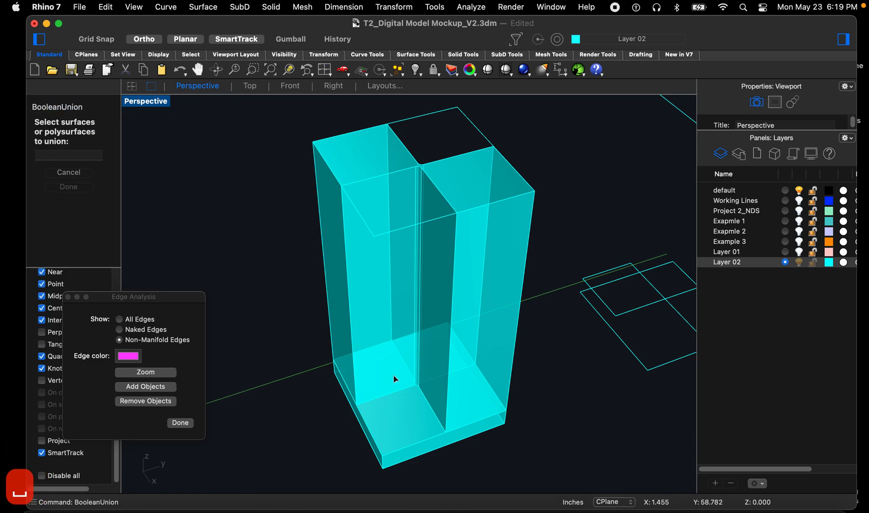
click(380, 281)
click(402, 420)
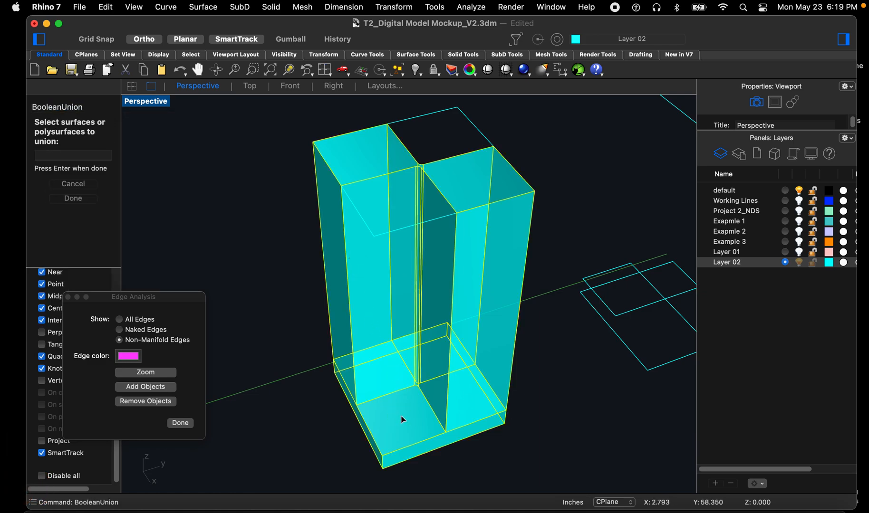
key(Return)
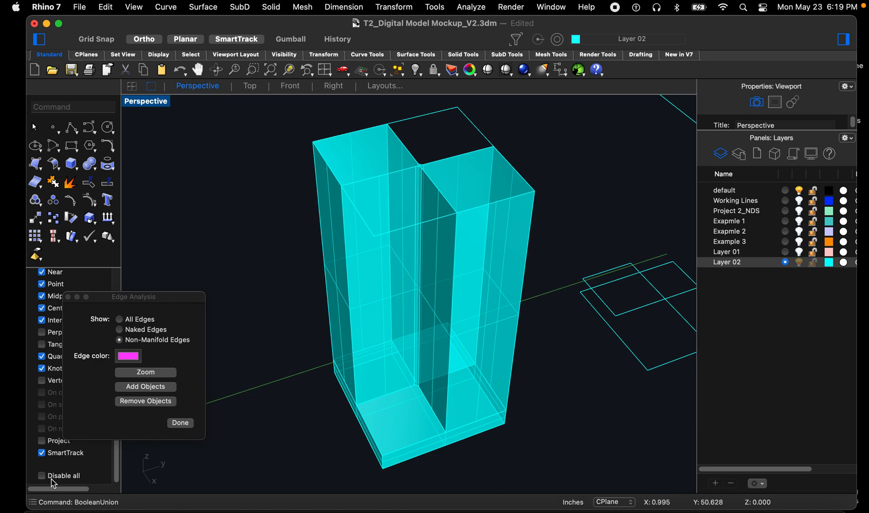
Step: Close the edge analysis and select the united tower model to check its object type
click(68, 297)
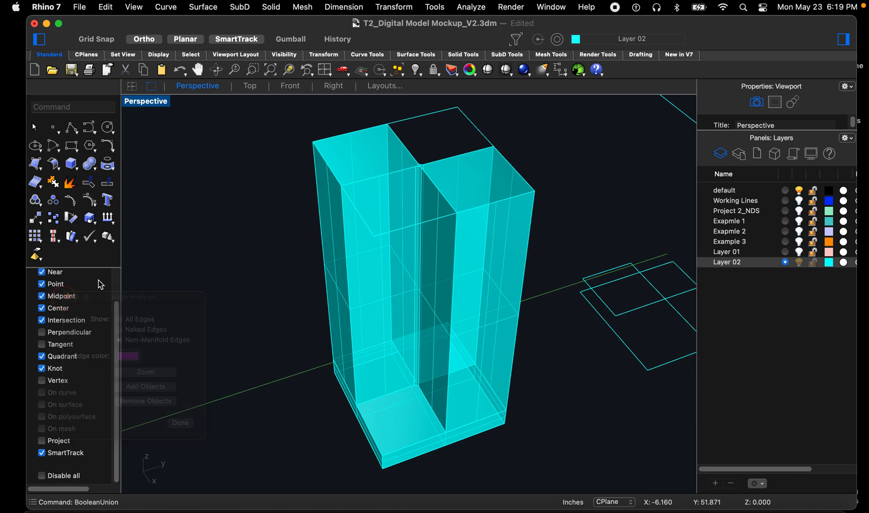
right_drag(332, 346, 350, 261)
click(351, 261)
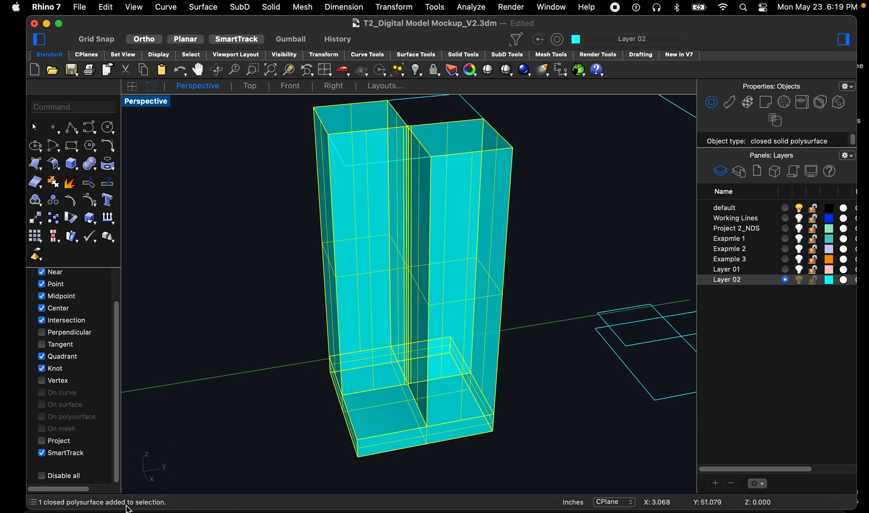
click(236, 360)
right_drag(428, 188, 429, 183)
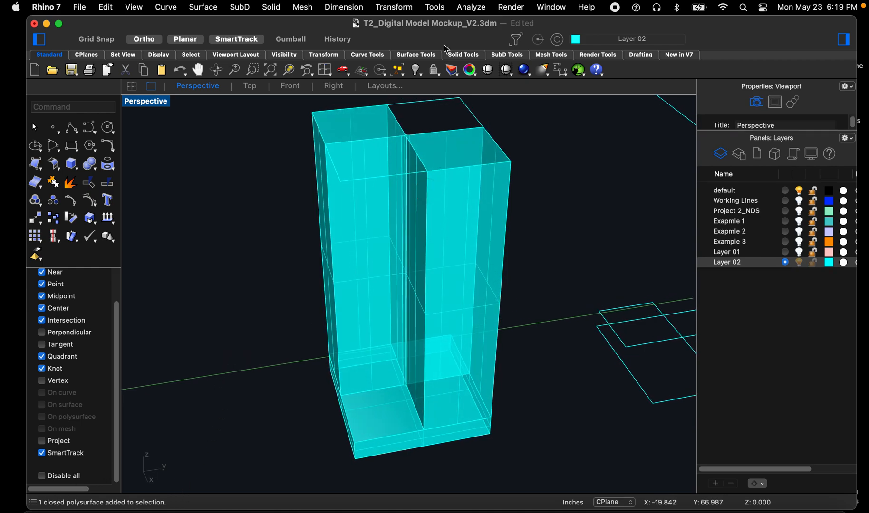
Step: Show the non-manifold edges of the united tower model with Show Edges and inspect the filleted connection between the towers
click(470, 11)
mouse_move(494, 191)
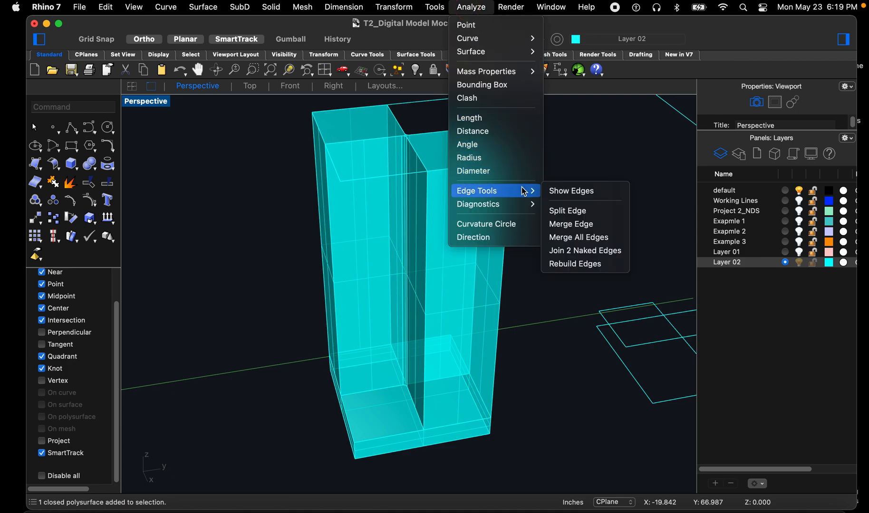
click(556, 192)
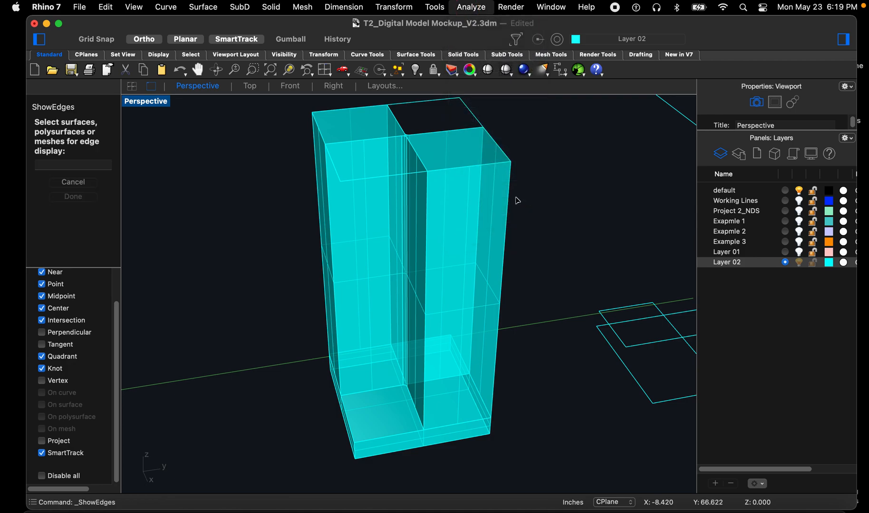
click(330, 248)
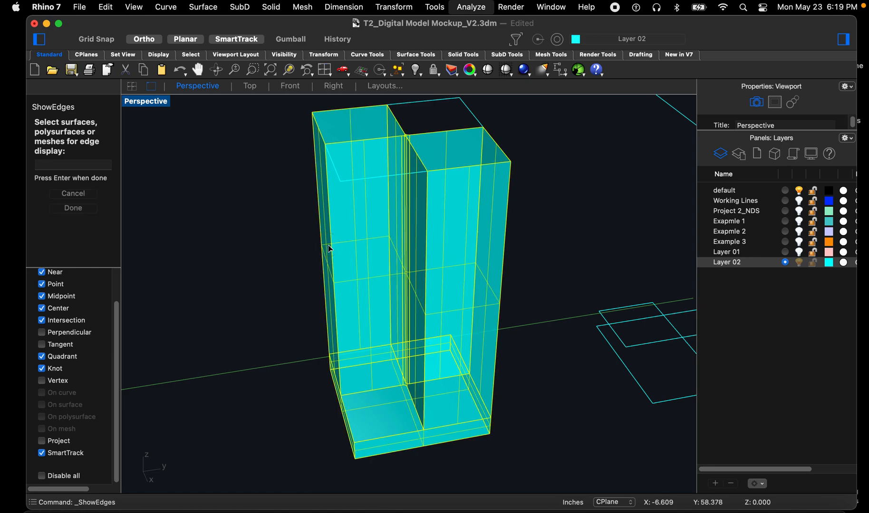
key(Return)
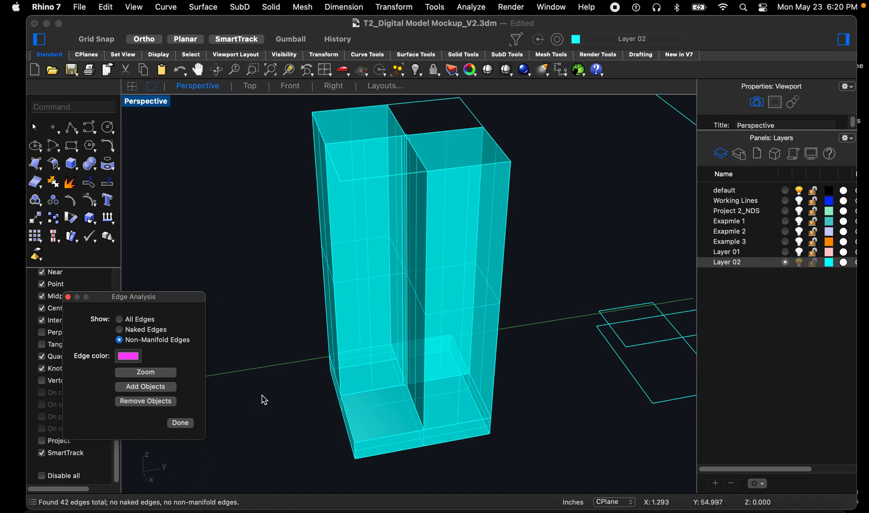
right_drag(262, 395, 349, 373)
right_drag(414, 266, 346, 233)
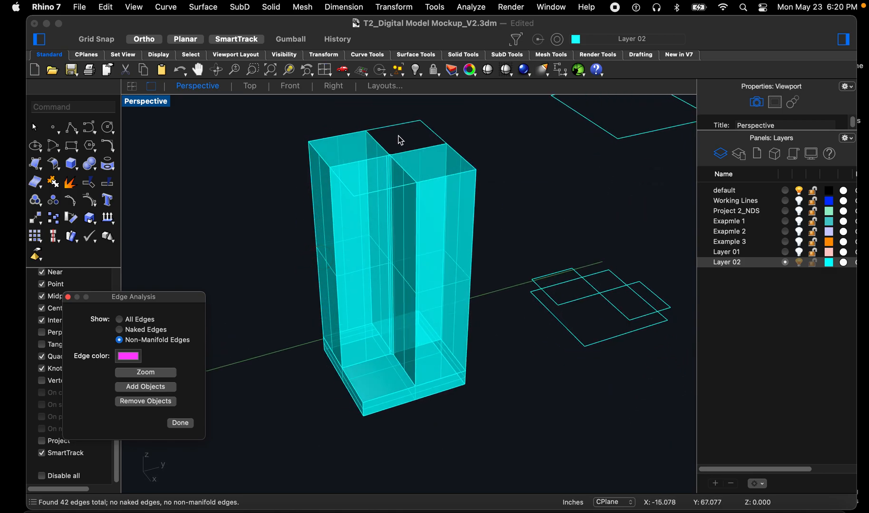
scroll(401, 140, up, 10)
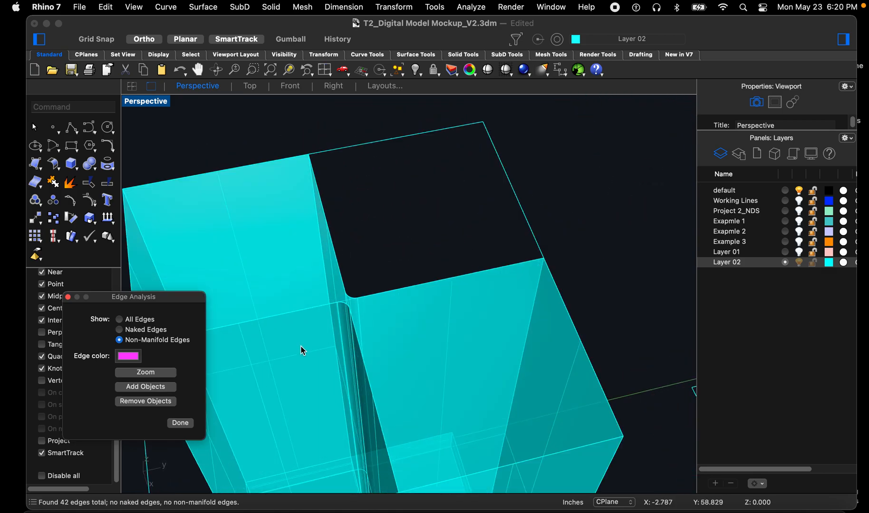
scroll(301, 350, up, 4)
scroll(357, 289, down, 12)
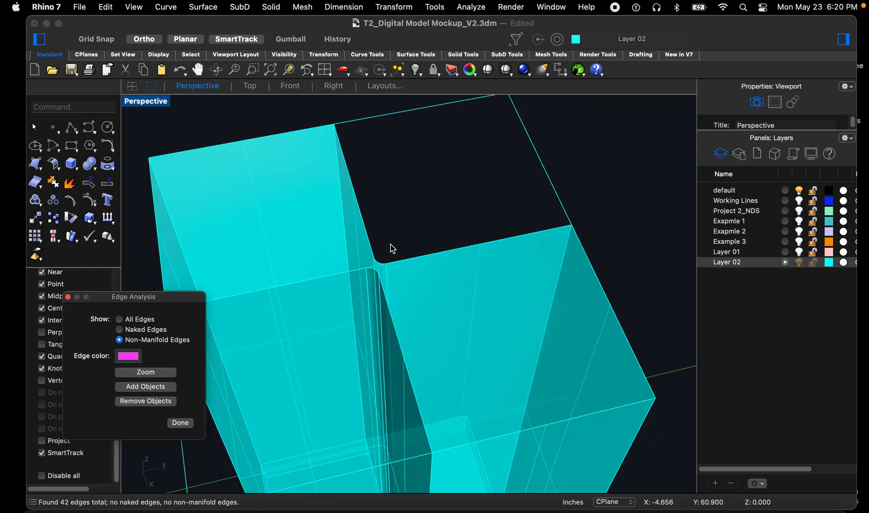
Step: Close the edge analysis of the united tower model after inspecting its filleted connection from other angles
right_drag(406, 374, 378, 363)
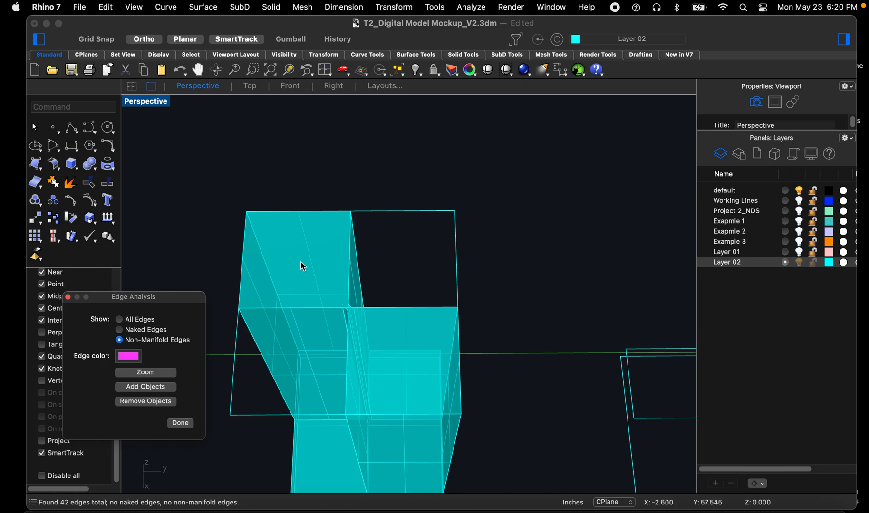
right_drag(384, 355, 490, 354)
scroll(532, 365, up, 7)
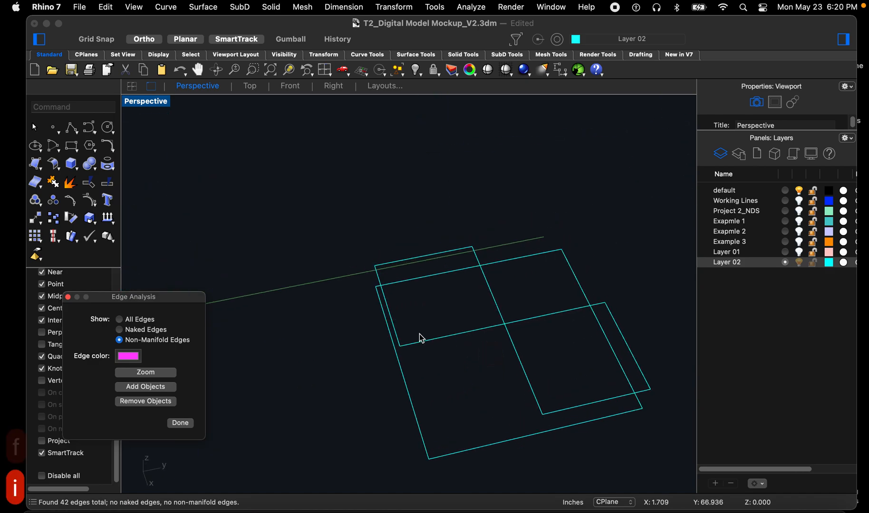
scroll(417, 335, down, 5)
key(Escape)
key(Escape)
key(Escape)
key(Escape)
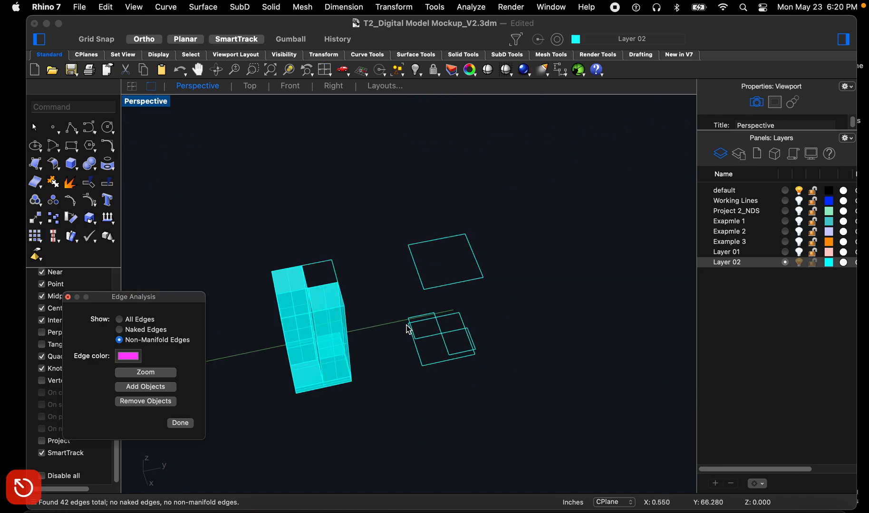
Step: Fillet the rear tower outline at the corner shared by the two spare tower outlines, using radius 0.1 with Join and Trim
scroll(385, 321, up, 8)
right_drag(432, 358, 399, 339)
scroll(399, 339, down, 6)
scroll(460, 386, up, 5)
text(Fi)
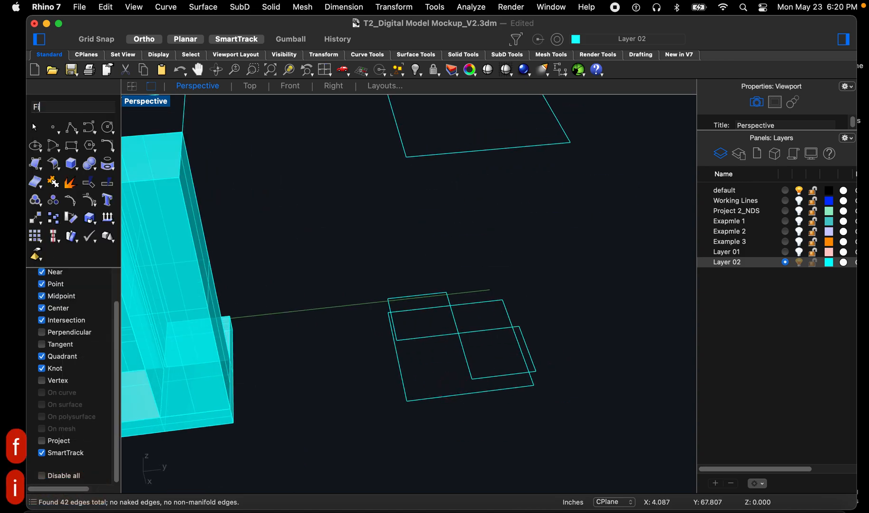
text(ll)
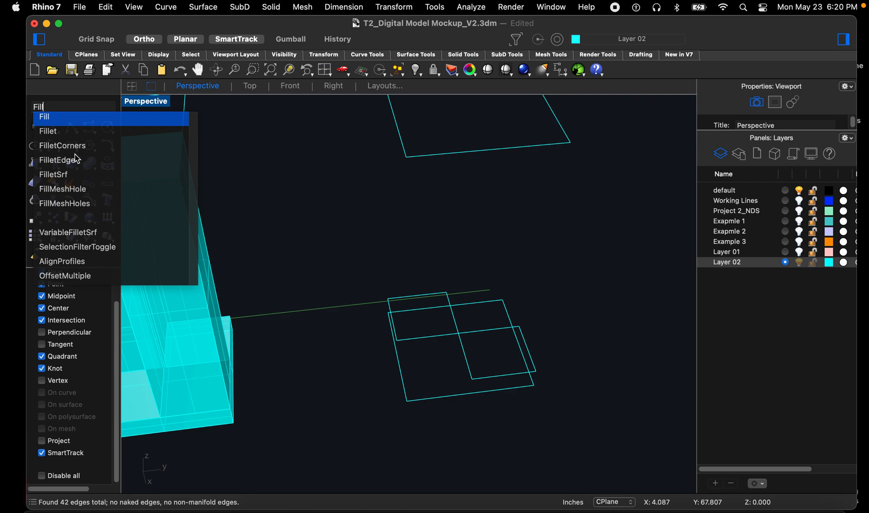
click(63, 132)
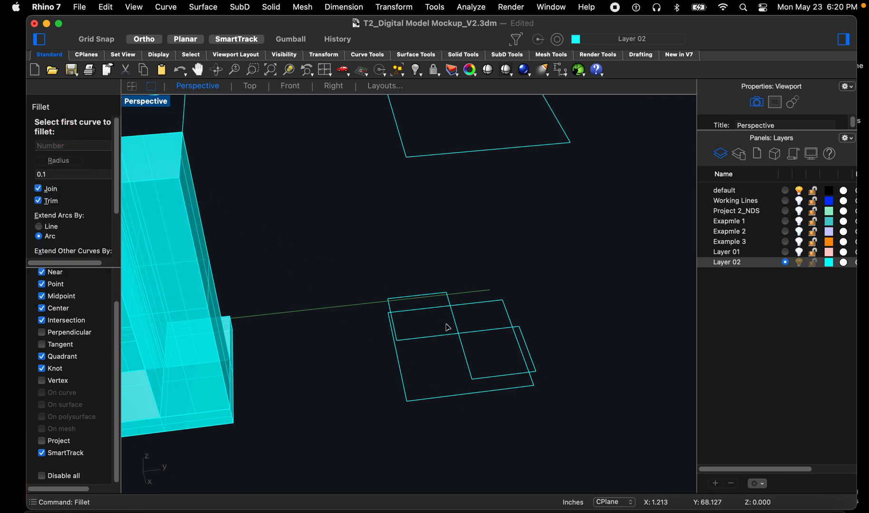
scroll(447, 327, up, 5)
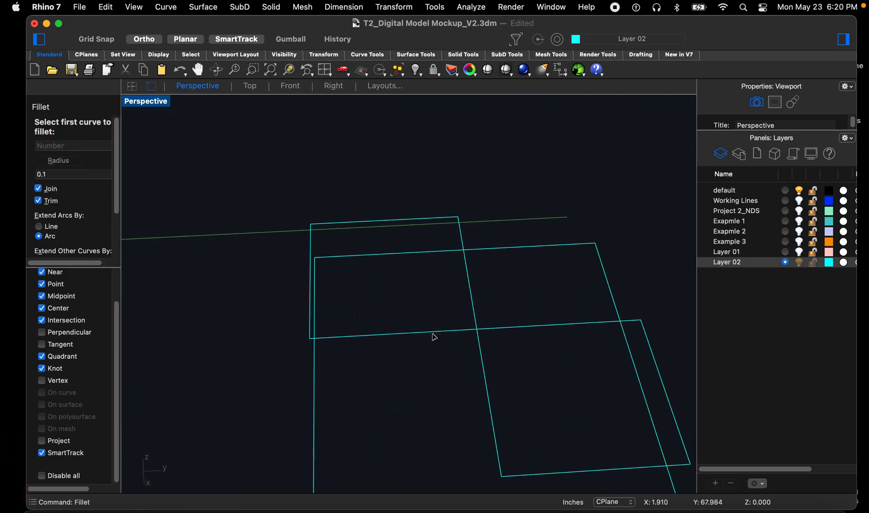
click(434, 335)
click(468, 296)
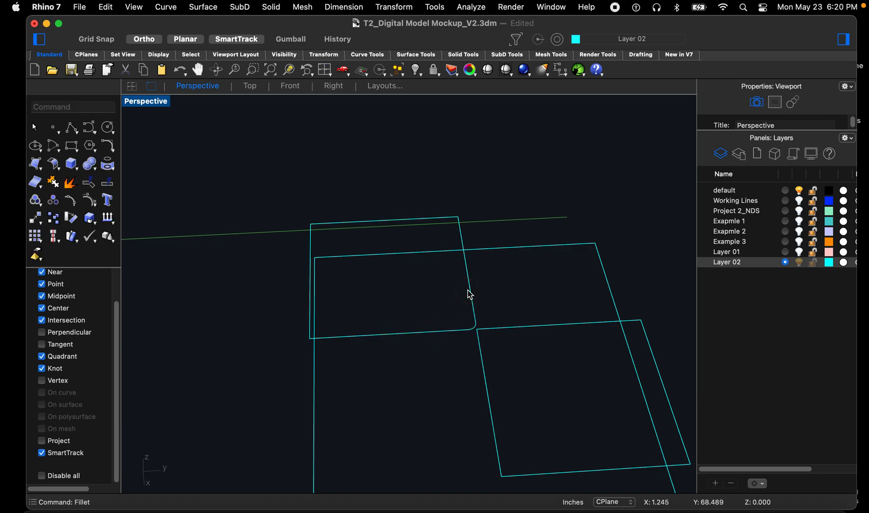
Step: Repeat the 0.1 fillet on the front tower outline at the shared corner, so each outline is rounded separately
key(Return)
click(519, 327)
click(488, 401)
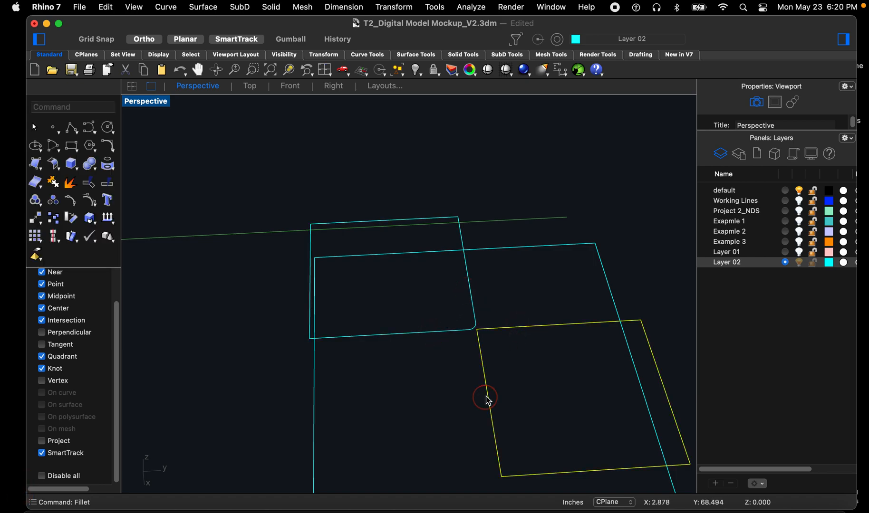
scroll(488, 400, down, 6)
drag(389, 285, 608, 476)
text(join)
key(space)
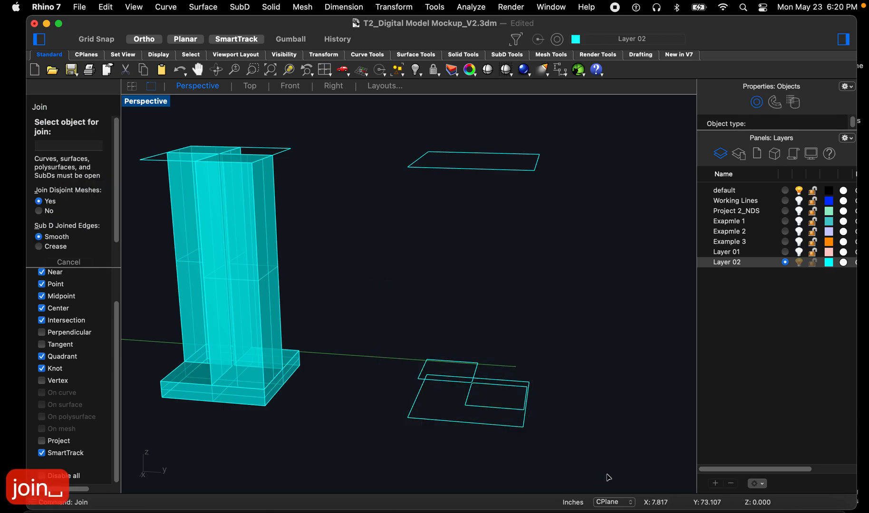
right_drag(569, 432, 513, 395)
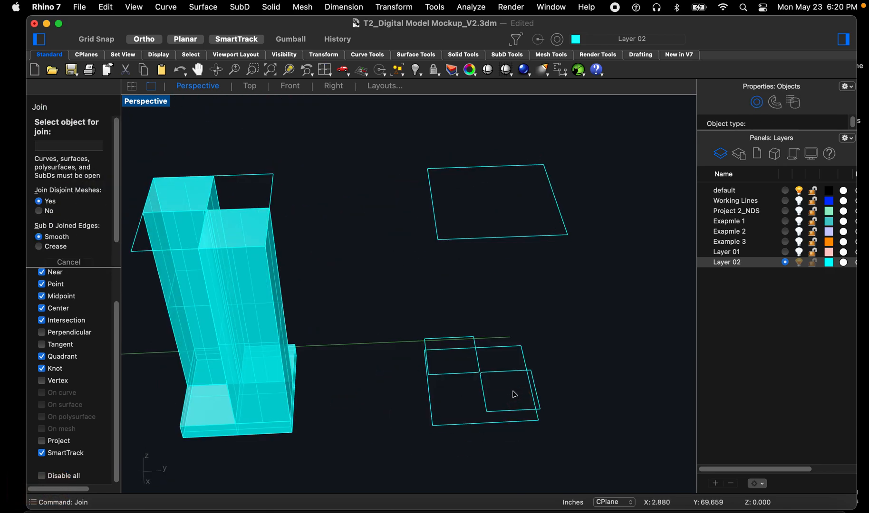
scroll(514, 395, up, 2)
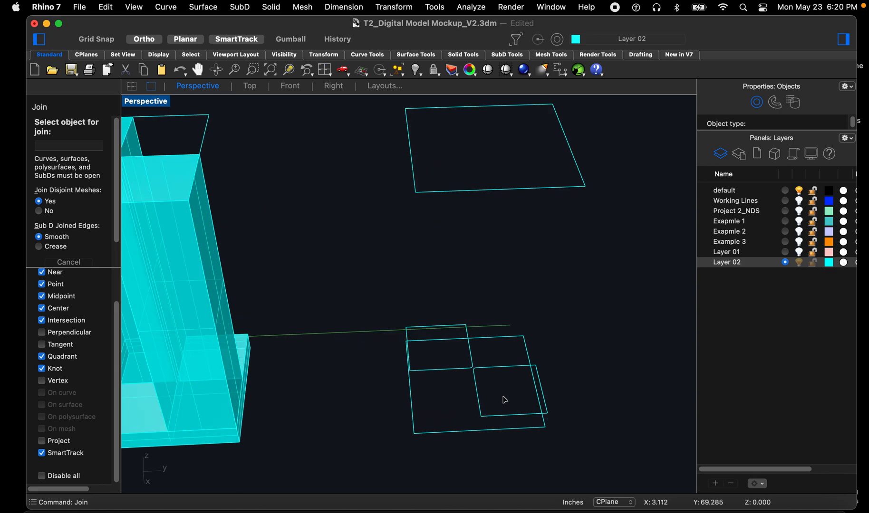
click(507, 365)
key(Escape)
Step: Extrude the front filleted tower outline as a solid up to the corner of the upper reference rectangle
click(505, 367)
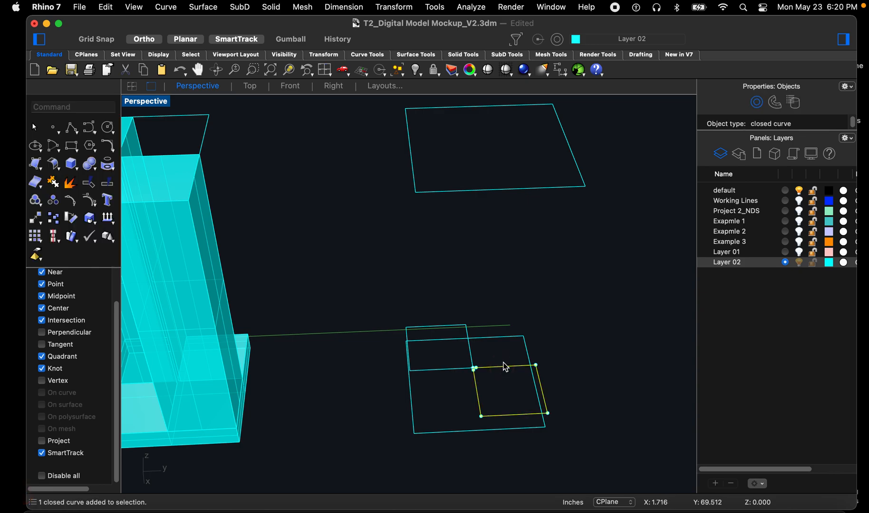
text(extru)
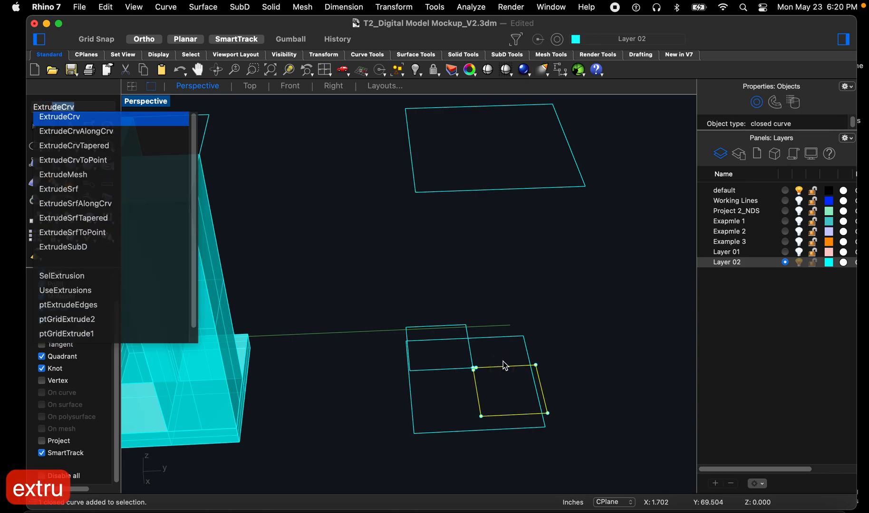
key(Return)
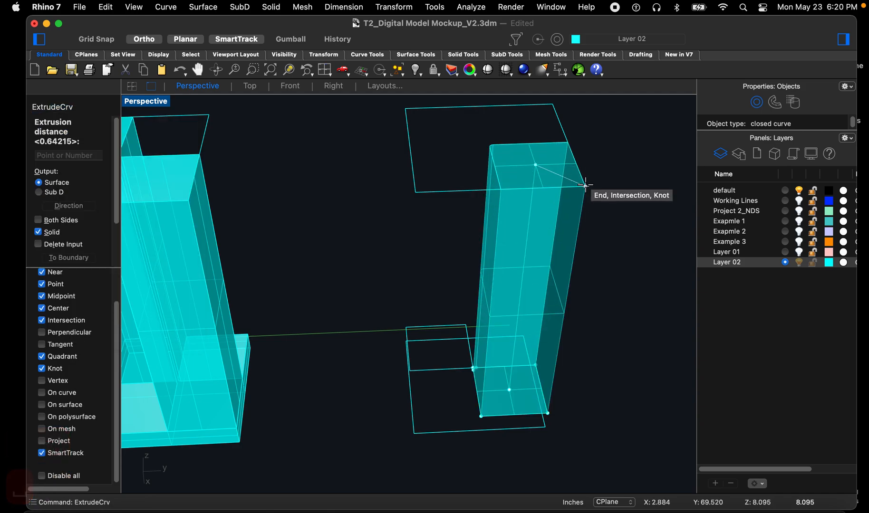
click(586, 186)
Step: Extrude the rear filleted tower outline as a solid to the height of the upper reference rectangle
click(440, 370)
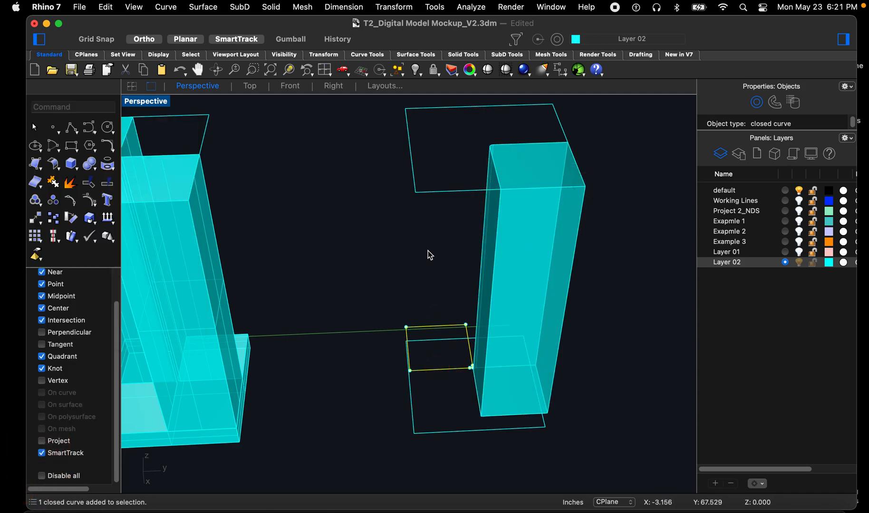
key(Return)
click(417, 141)
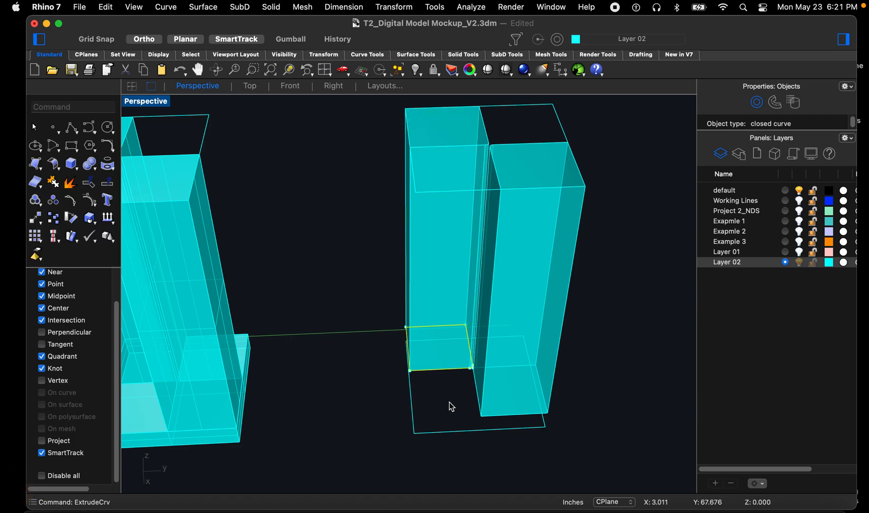
Step: Extrude the base rectangle beneath the separated towers as a solid up to their underside
click(452, 427)
click(453, 431)
right_drag(454, 431, 567, 413)
key(space)
click(562, 379)
Step: Combine the two separated towers and their base into one solid with BooleanUnion
text(bool)
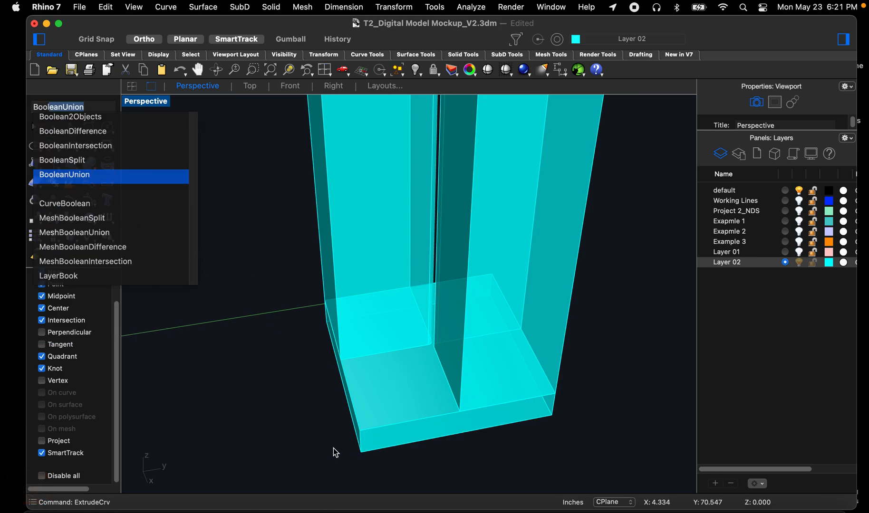
key(Return)
click(385, 334)
click(395, 384)
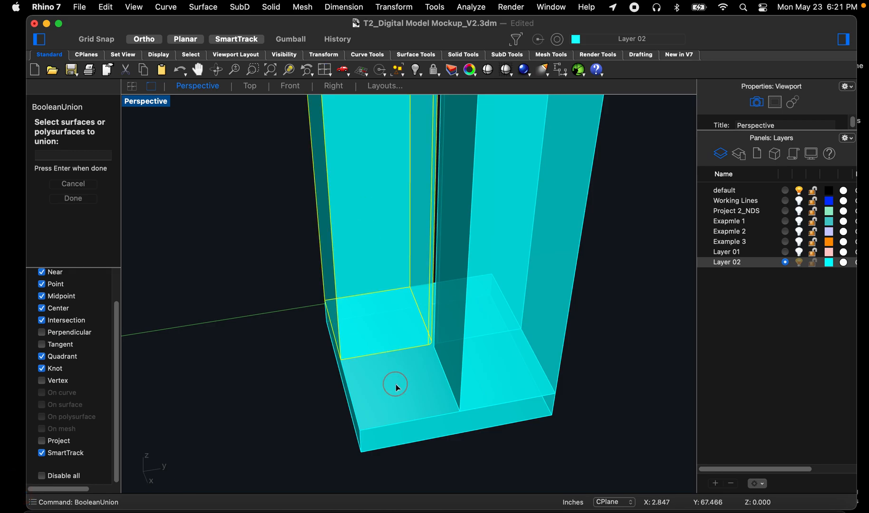
click(563, 220)
key(space)
Step: Compare the shared corner in the two tower models, one with connected towers and one with separately filleted towers
right_drag(437, 321, 457, 267)
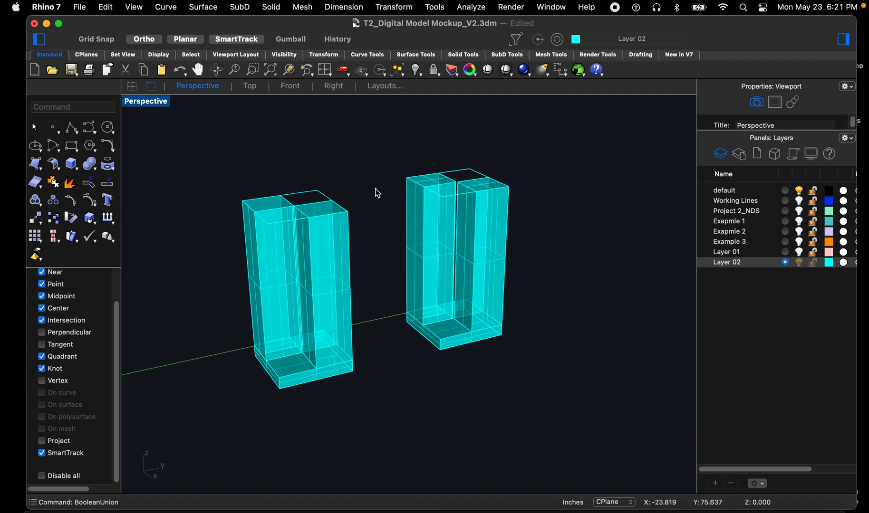
scroll(328, 231, up, 5)
right_drag(319, 234, 310, 231)
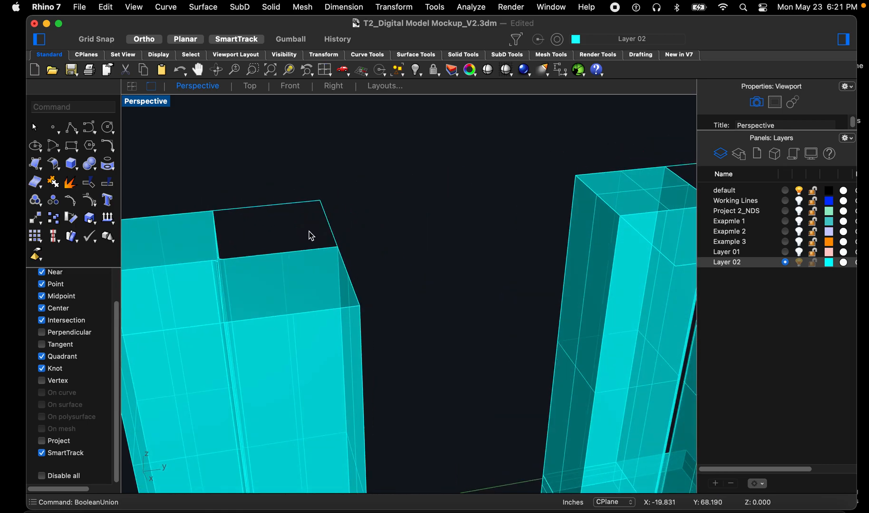
scroll(288, 253, down, 3)
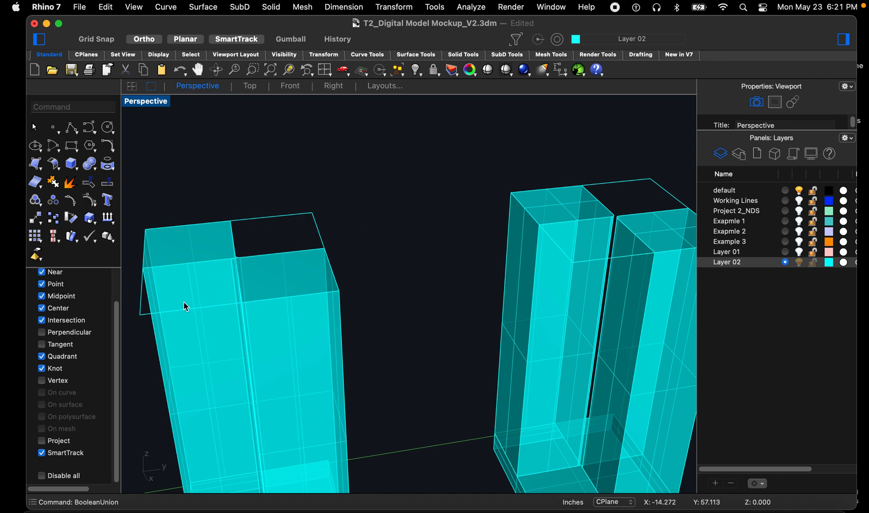
scroll(180, 285, down, 3)
scroll(428, 363, up, 2)
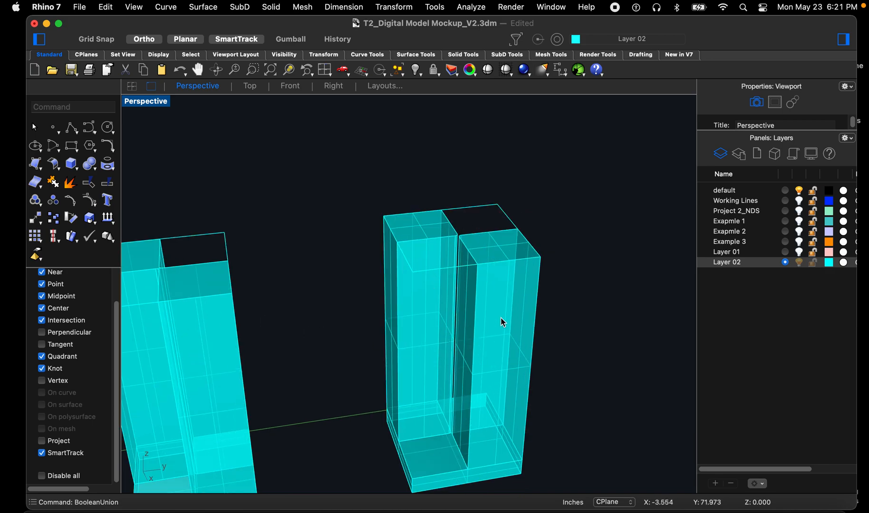
scroll(491, 278, down, 4)
right_drag(431, 333, 484, 340)
scroll(483, 320, down, 4)
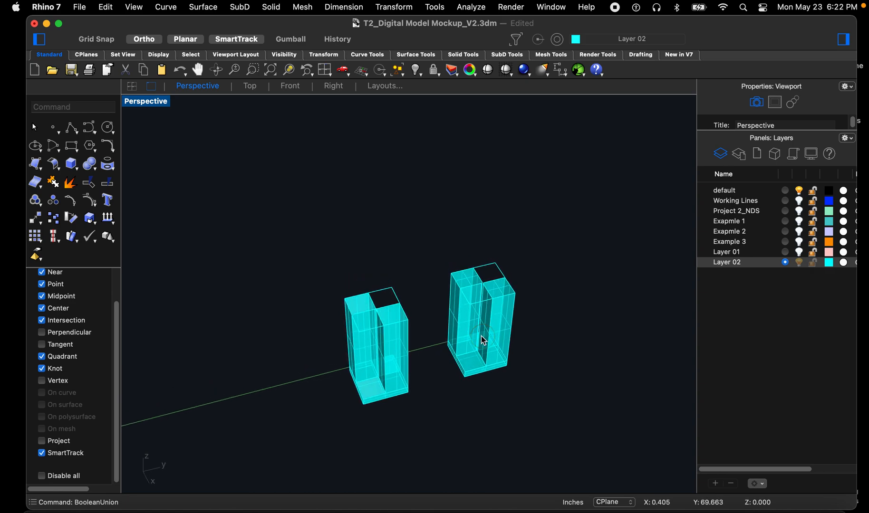
scroll(409, 350, up, 5)
scroll(489, 328, up, 2)
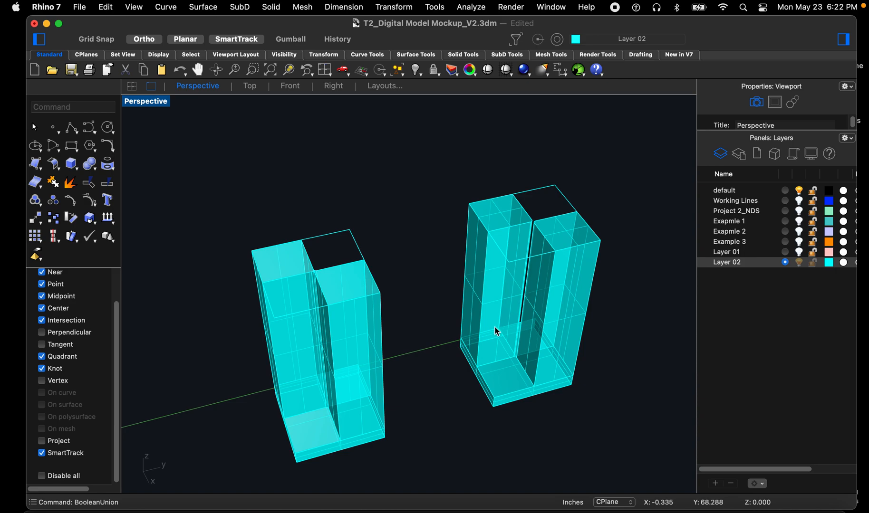
scroll(467, 291, down, 15)
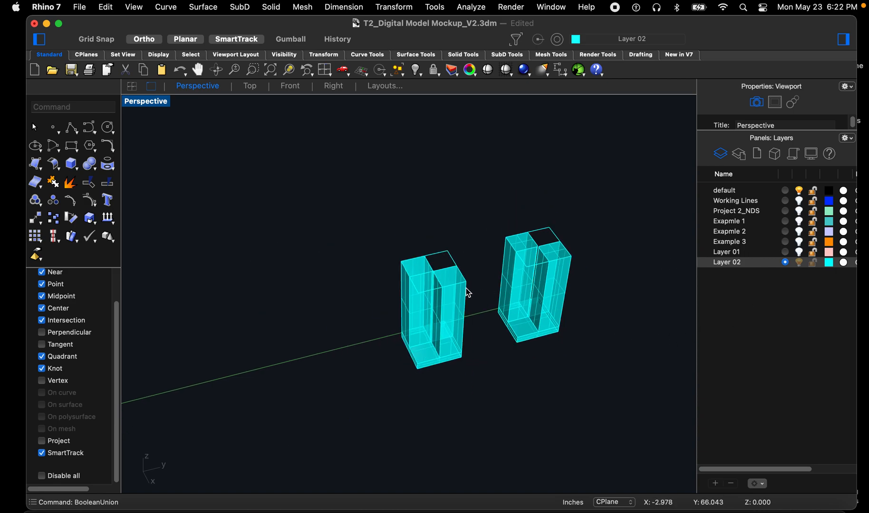
scroll(461, 291, up, 2)
right_drag(441, 312, 367, 355)
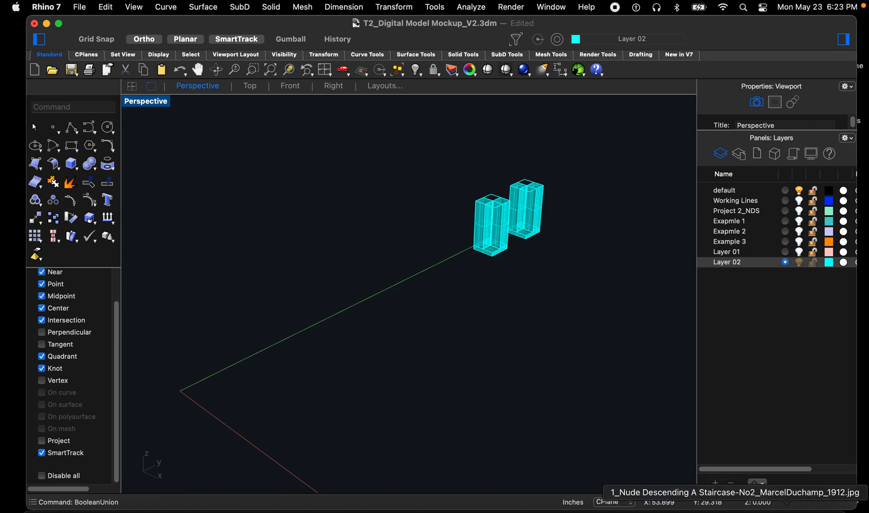
Step: Switch to Preview and examine the reference images from Duchamp's Nude Descending a Staircase paintings through Marey's chronophotographs to The Rude Descending a Staircase
click(786, 510)
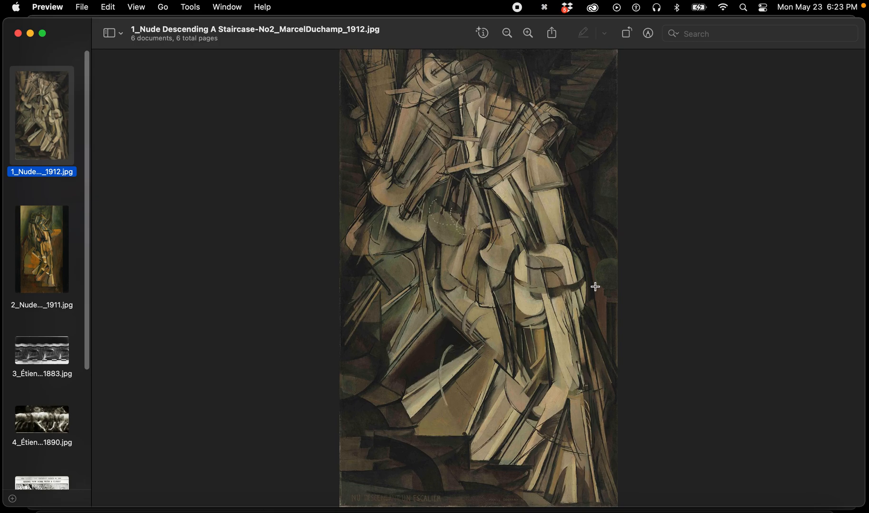
key(Down)
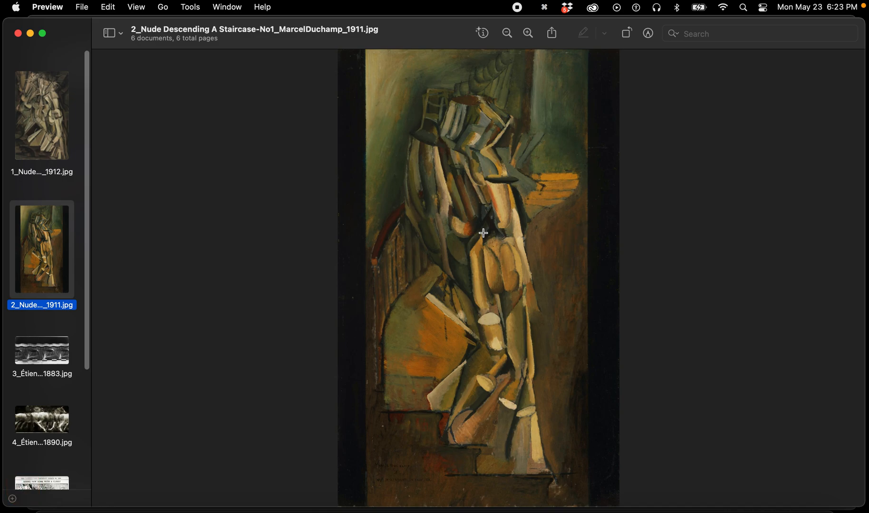
key(Up)
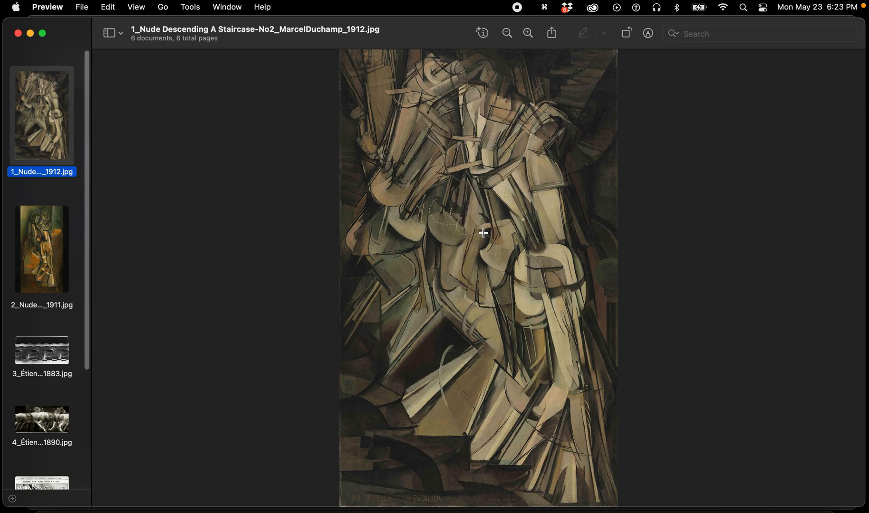
key(Down)
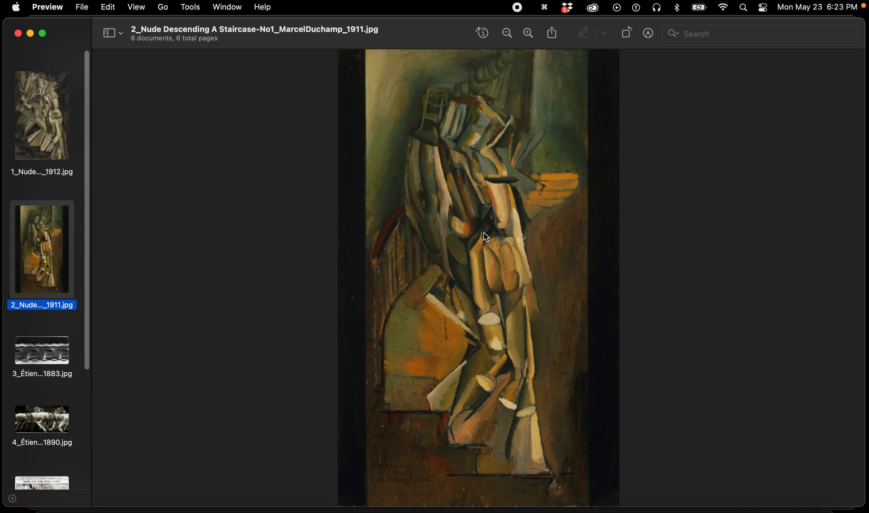
key(Up)
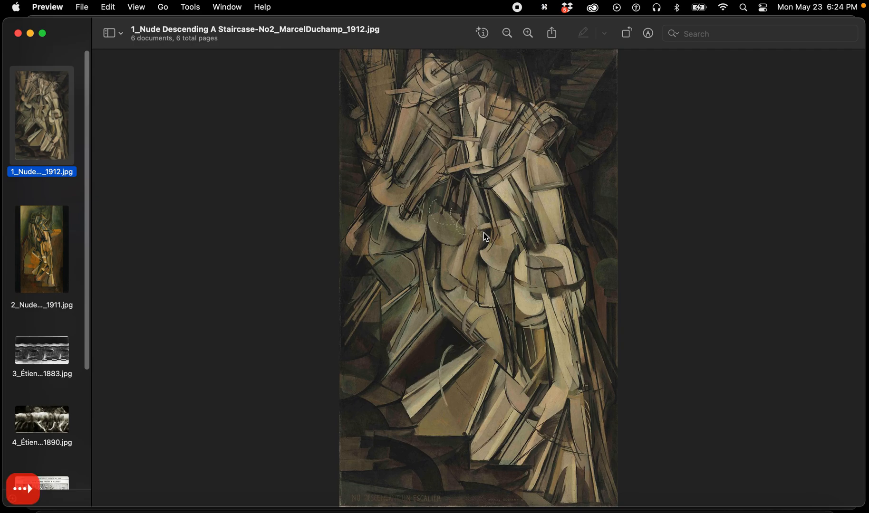
key(Down)
key(Down)
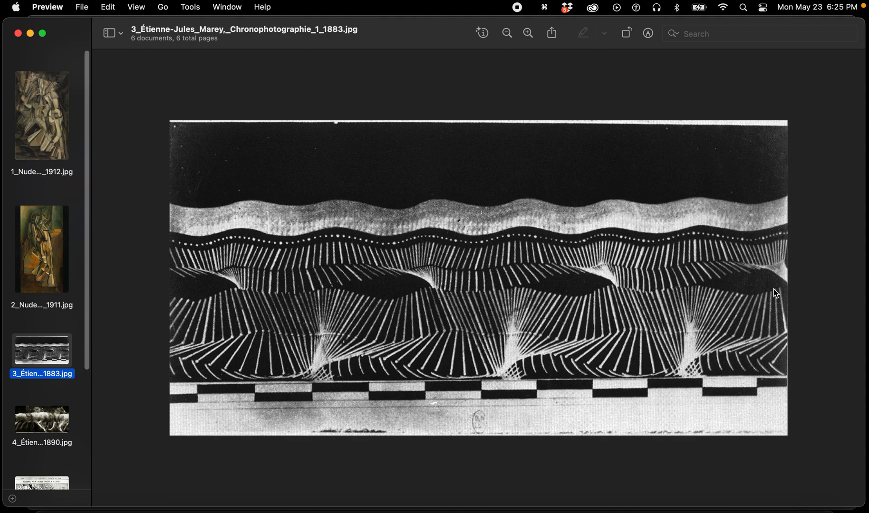
key(Down)
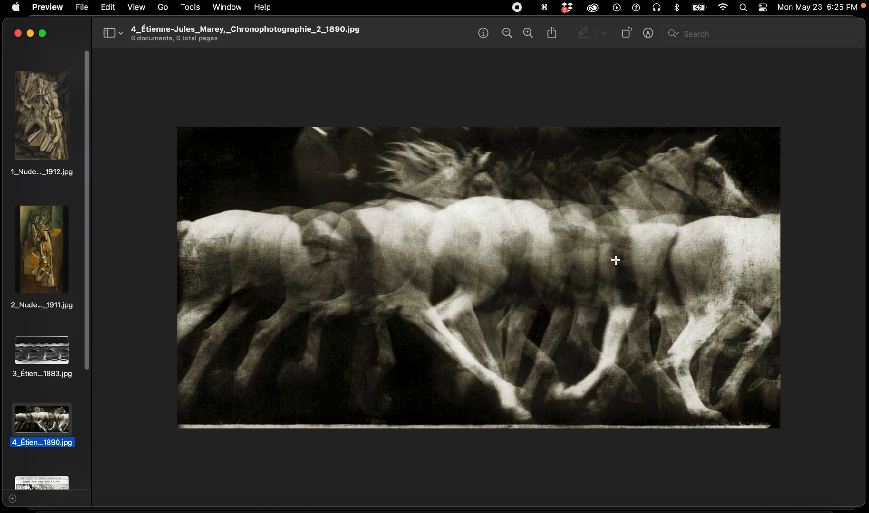
key(Down)
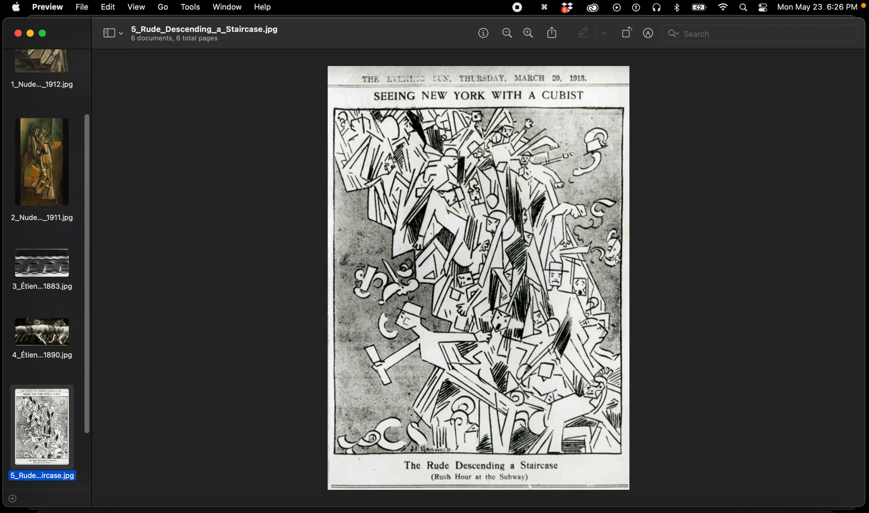
Step: Examine the Calvin and Hobbes Nude Descending a Staircase comic, and compare Duchamp's No. 1 (1911) and No. 2 (1912) paintings
key(Down)
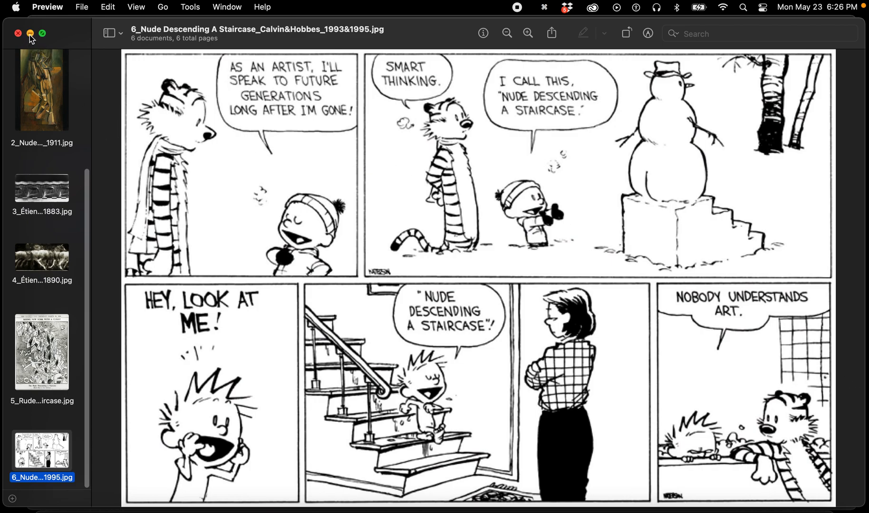
click(47, 100)
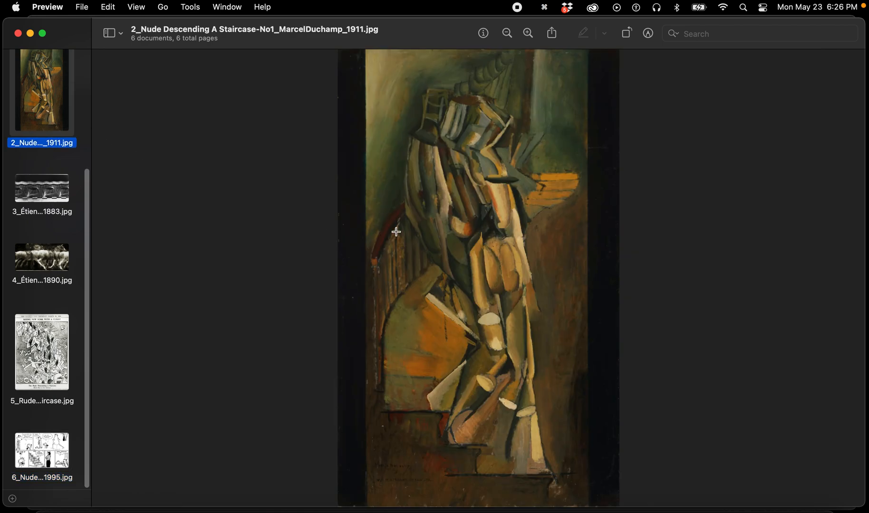
scroll(57, 190, up, 3)
click(63, 158)
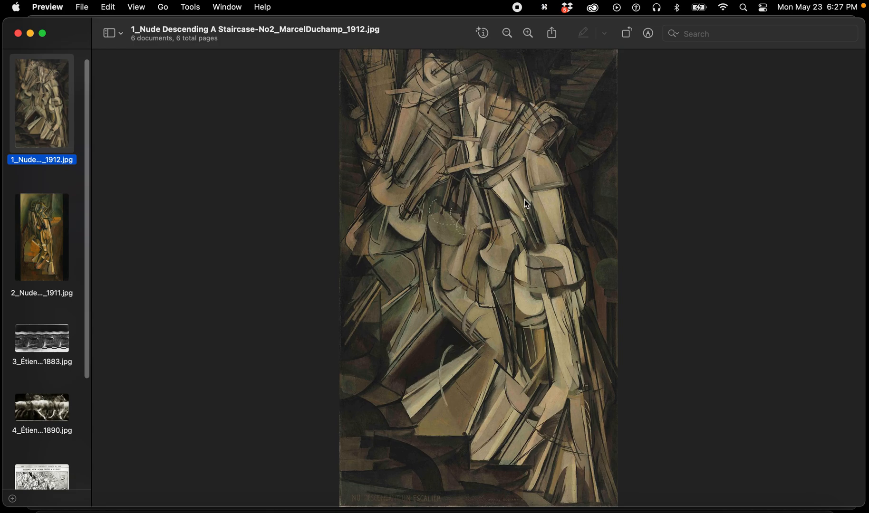
Step: Switch back to Rhino, show Working Lines as the current layer, hide Layer 02, and turn on the Project 2_NDS layer
click(30, 34)
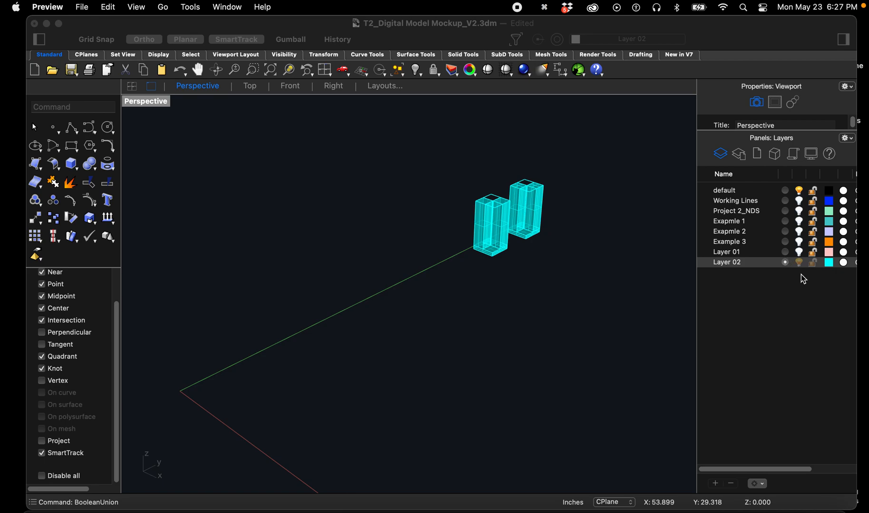
click(799, 209)
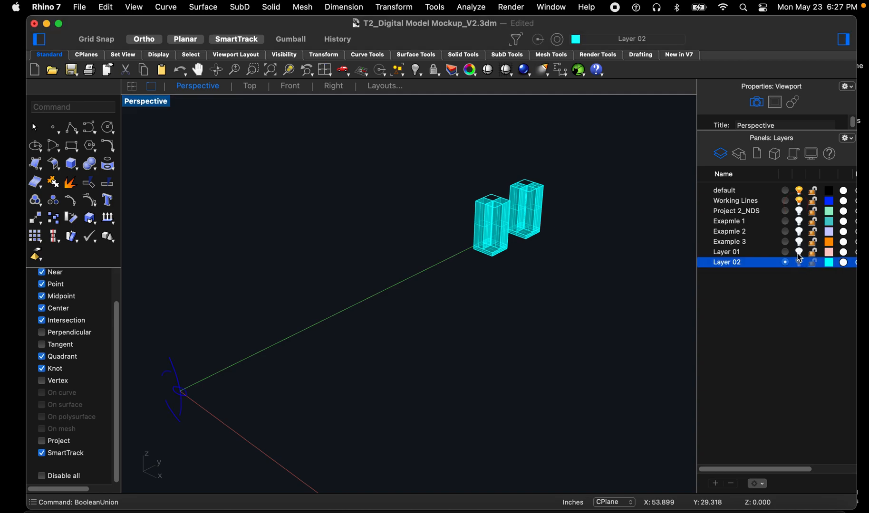
click(785, 201)
click(799, 263)
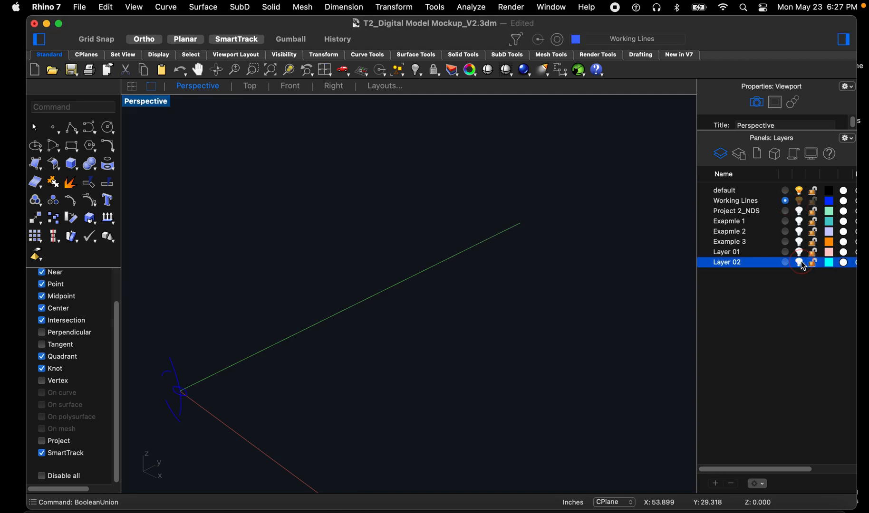
right_drag(352, 363, 364, 344)
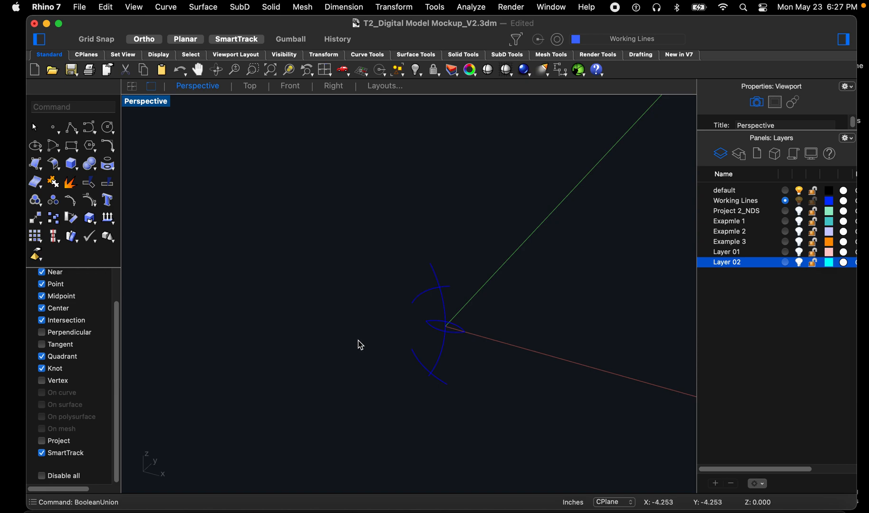
click(799, 211)
scroll(594, 297, down, 5)
scroll(385, 263, up, 6)
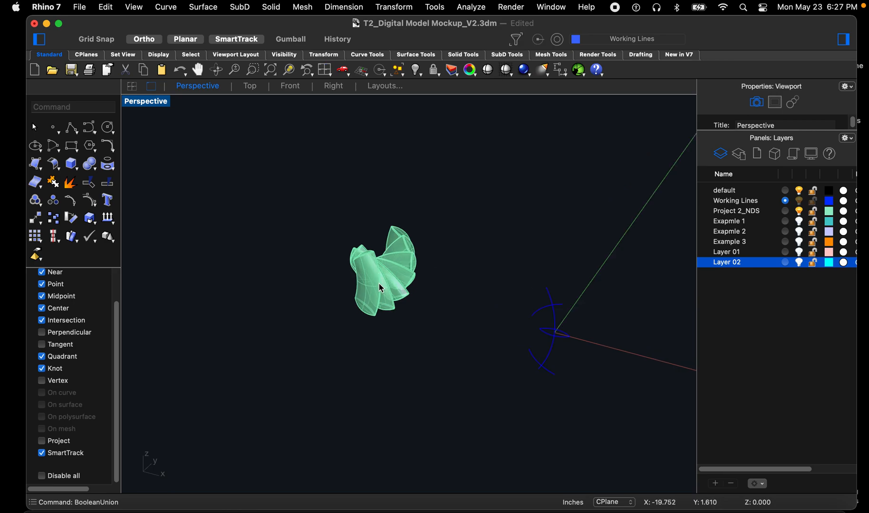
Step: Zoom in on the green fanned model on the Project 2_NDS layer and examine its curved members from several sides
text(z)
key(Return)
drag(450, 191, 314, 356)
right_drag(410, 253, 313, 334)
scroll(367, 284, down, 9)
scroll(392, 262, up, 9)
scroll(424, 245, down, 6)
scroll(312, 307, down, 6)
scroll(349, 303, up, 8)
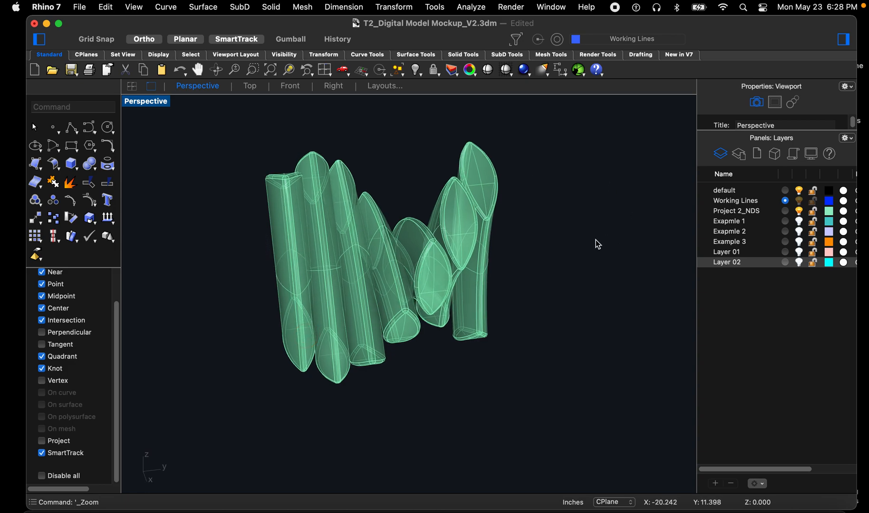
Step: Examine the working curves at the origin: the lens-shaped profile, the long vertical arc and the two short crossing arcs
scroll(304, 337, down, 3)
right_drag(302, 331, 349, 302)
scroll(247, 393, down, 8)
right_drag(351, 384, 382, 343)
scroll(524, 401, up, 5)
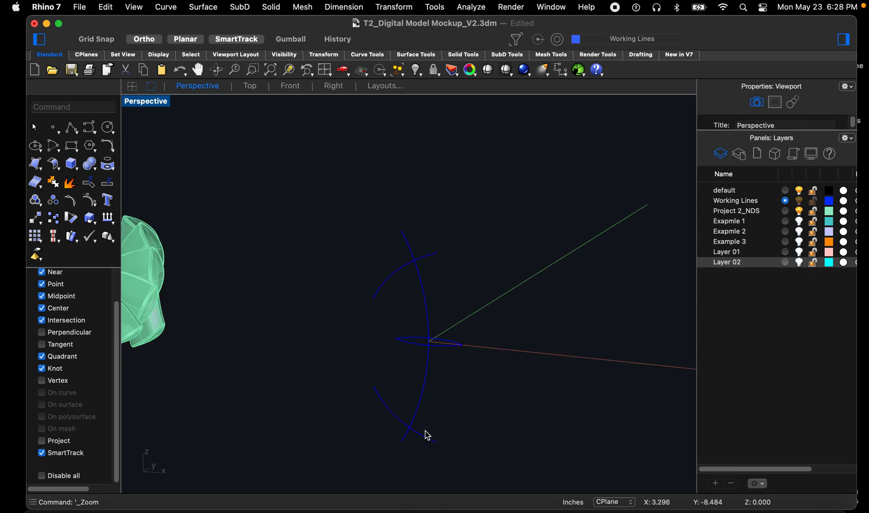
right_drag(365, 271, 374, 289)
scroll(492, 362, up, 5)
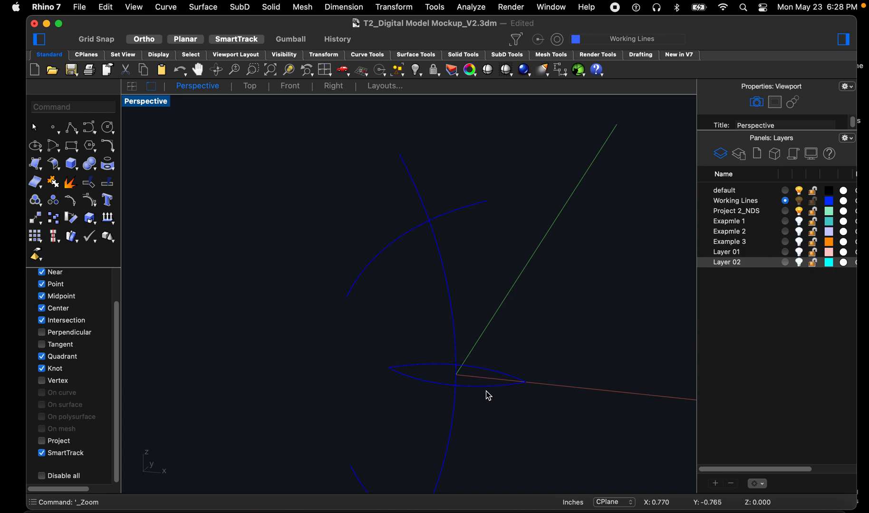
scroll(480, 311, down, 3)
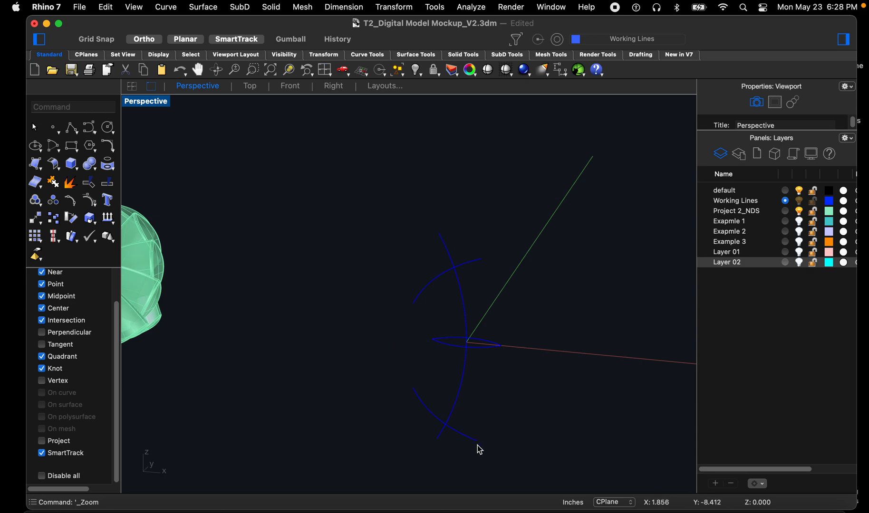
right_drag(516, 456, 489, 442)
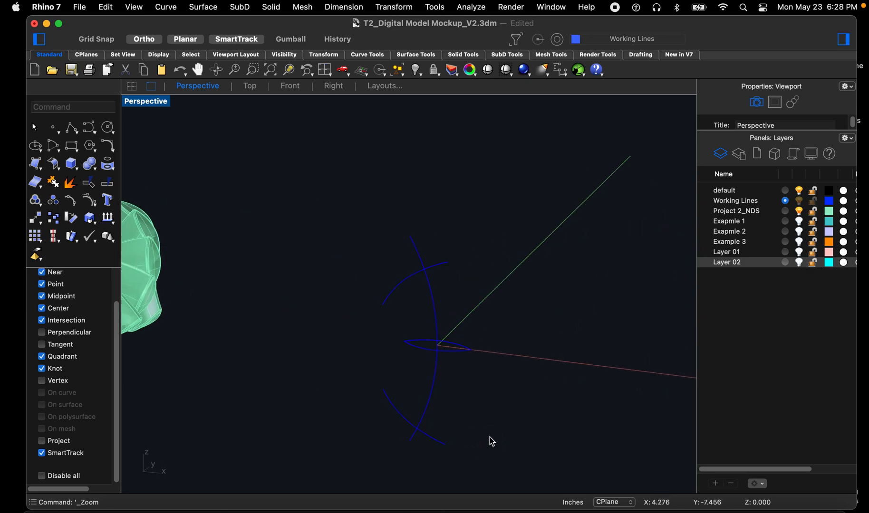
Step: Revolve the lens-shaped profile about a Y-direction axis through the long arc's centre, from the arc's upper end to its lower end
text(revolv)
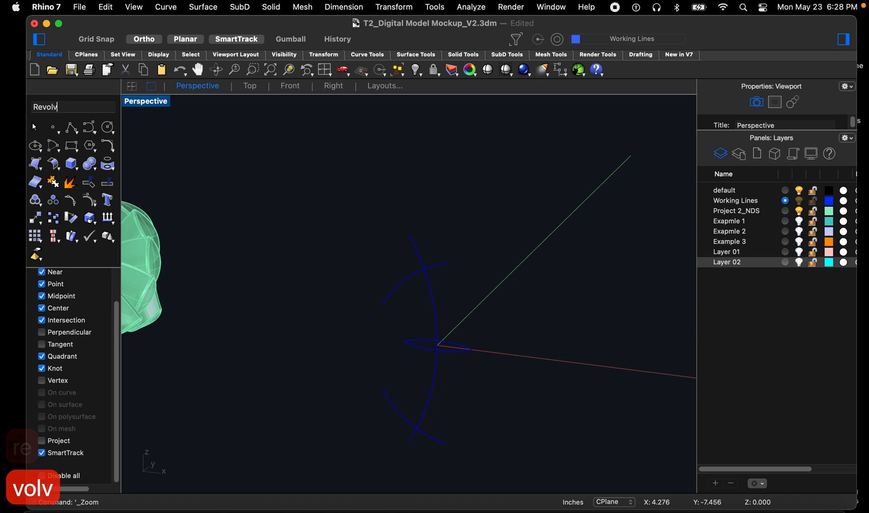
key(Return)
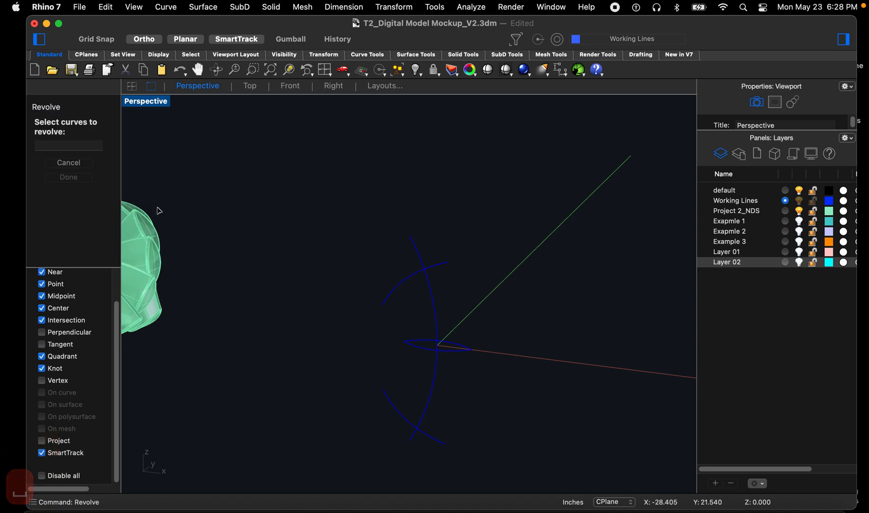
click(453, 355)
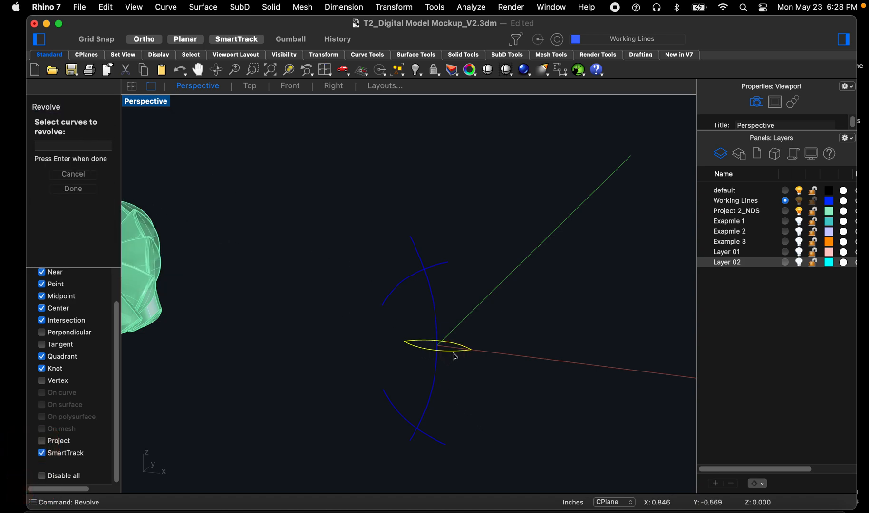
key(space)
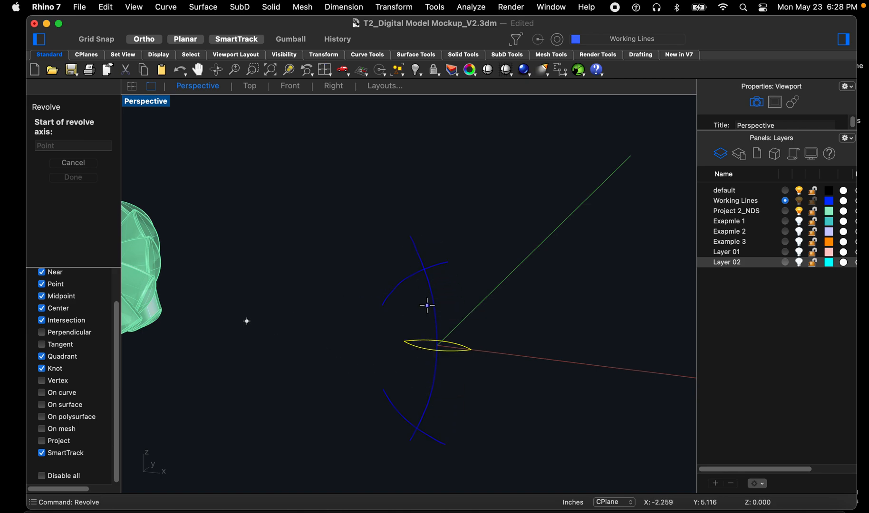
click(246, 321)
click(284, 285)
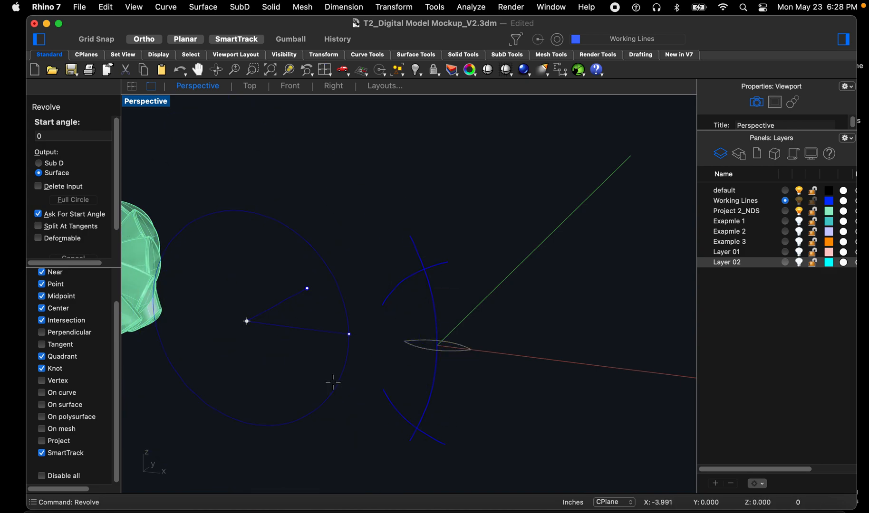
click(411, 238)
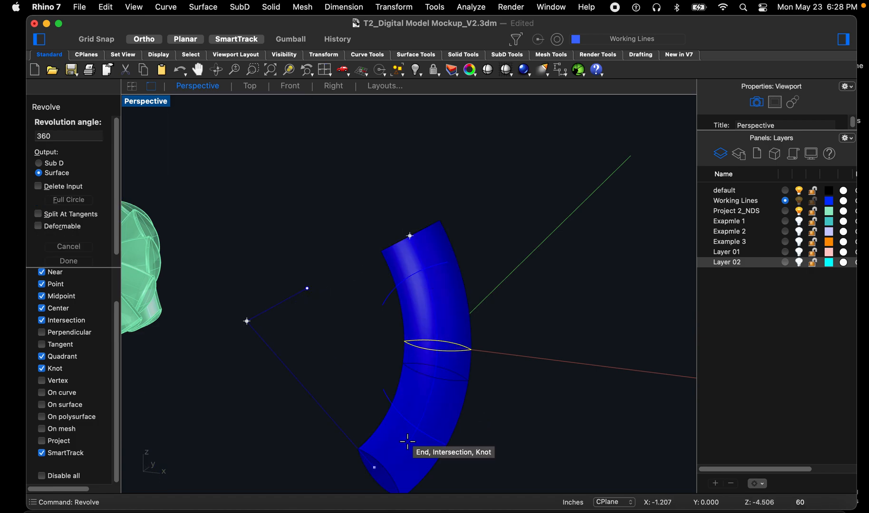
click(409, 441)
Step: Move the revolved curved tube to the Project 2_NDS layer
right_drag(315, 413, 450, 370)
scroll(491, 371, up, 9)
scroll(351, 240, up, 6)
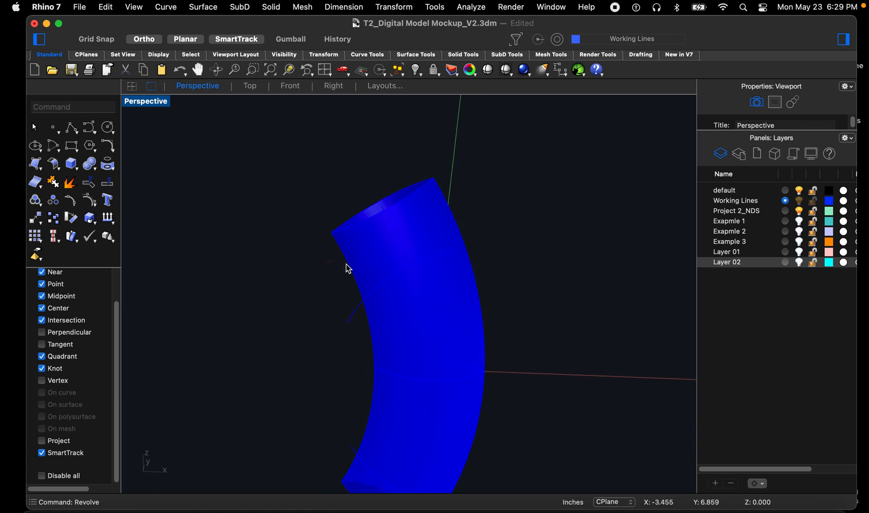
click(415, 222)
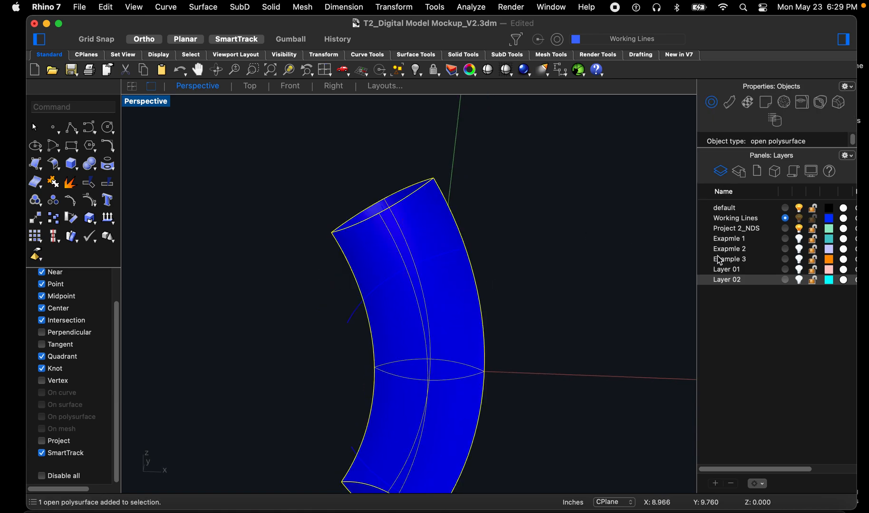
right_click(757, 234)
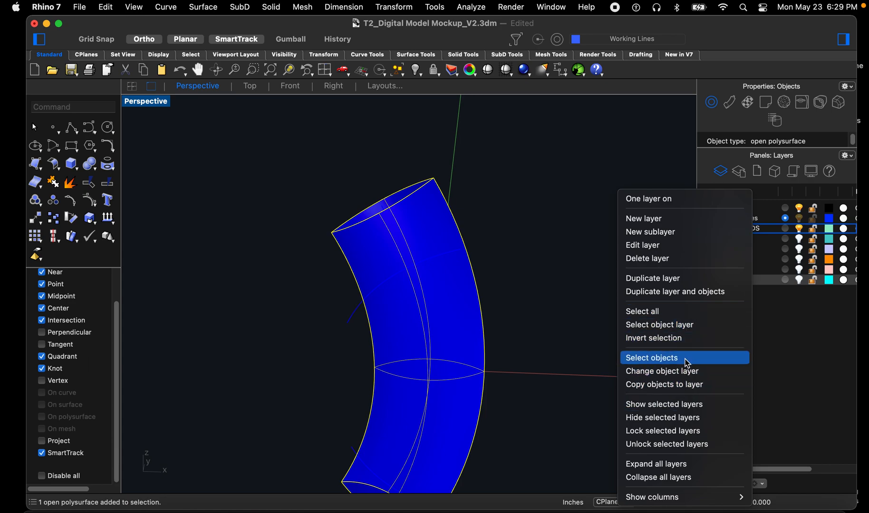
click(687, 371)
scroll(390, 304, down, 3)
right_drag(403, 334, 532, 315)
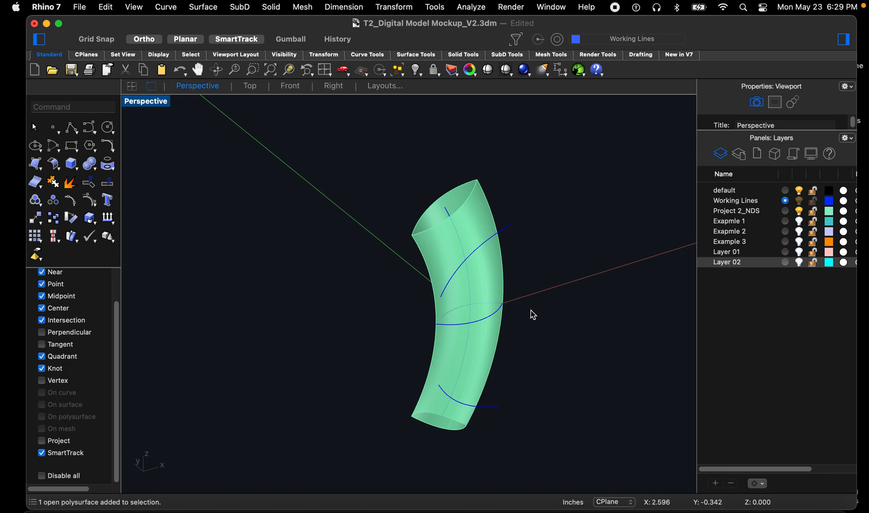
Step: Extrude the two short crossing arcs with ExtrudeCrv into surfaces that pass completely through the tube's depth
scroll(521, 335, up, 3)
right_drag(480, 322, 482, 327)
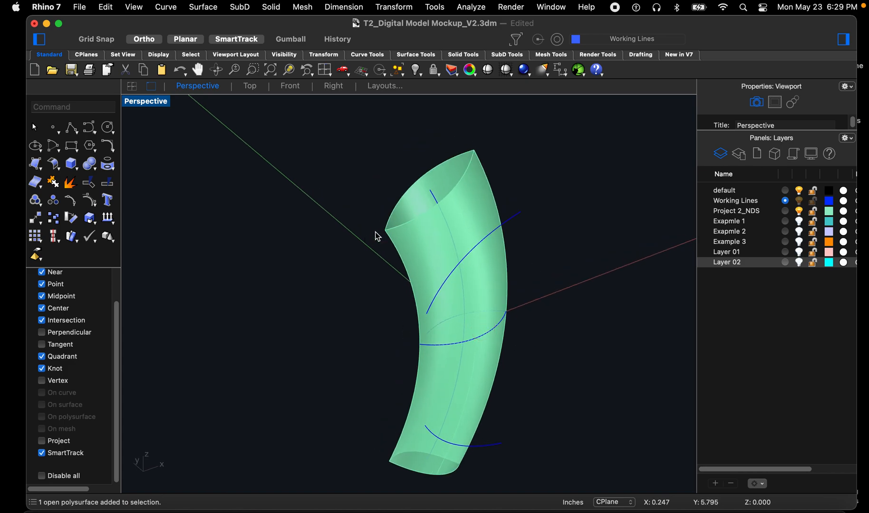
click(522, 212)
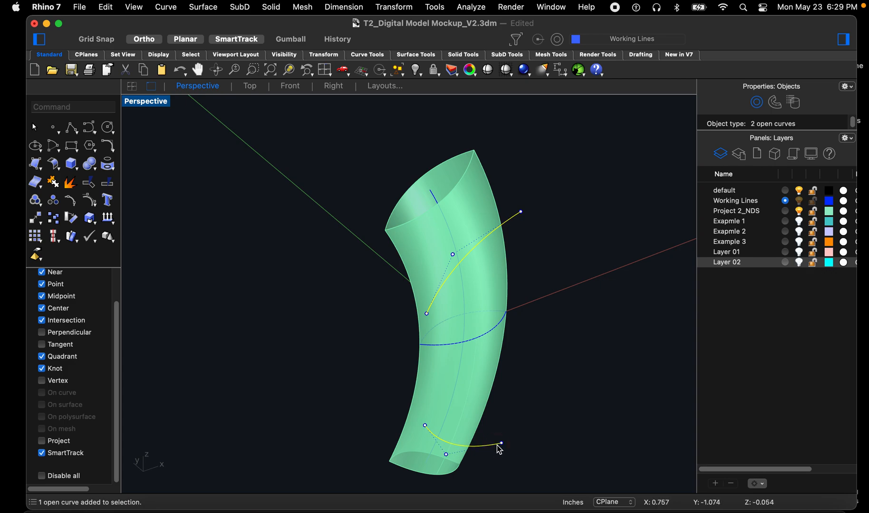
text(extru)
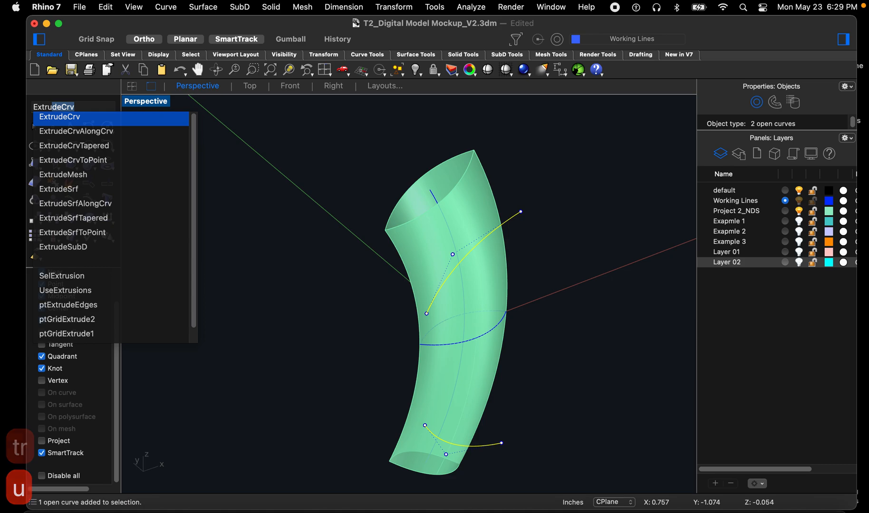
key(Return)
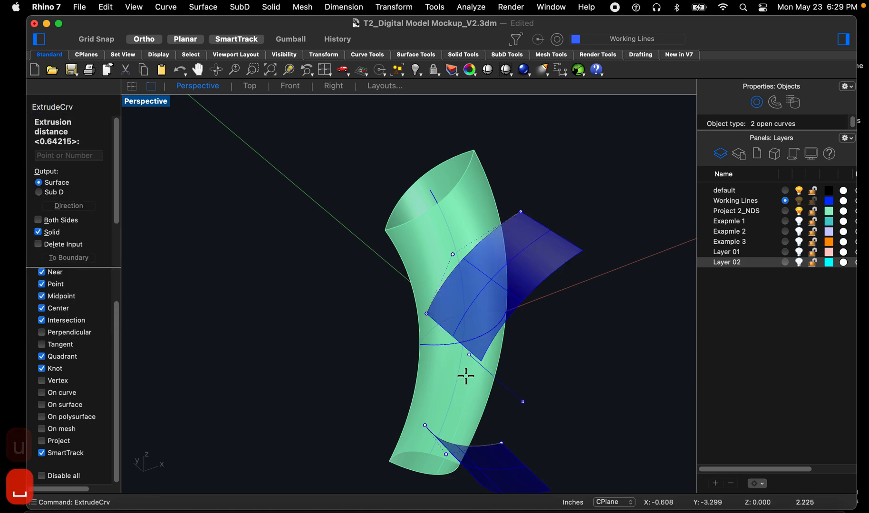
click(257, 88)
scroll(391, 391, up, 20)
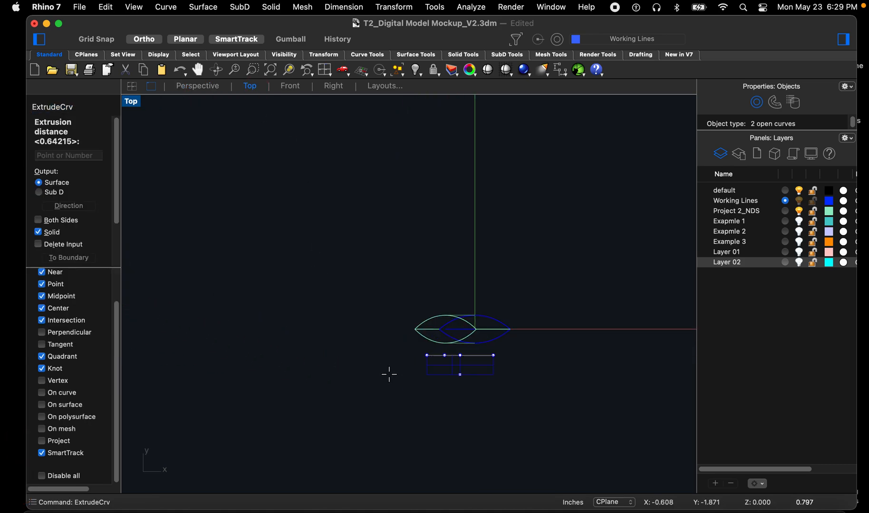
click(330, 264)
click(327, 246)
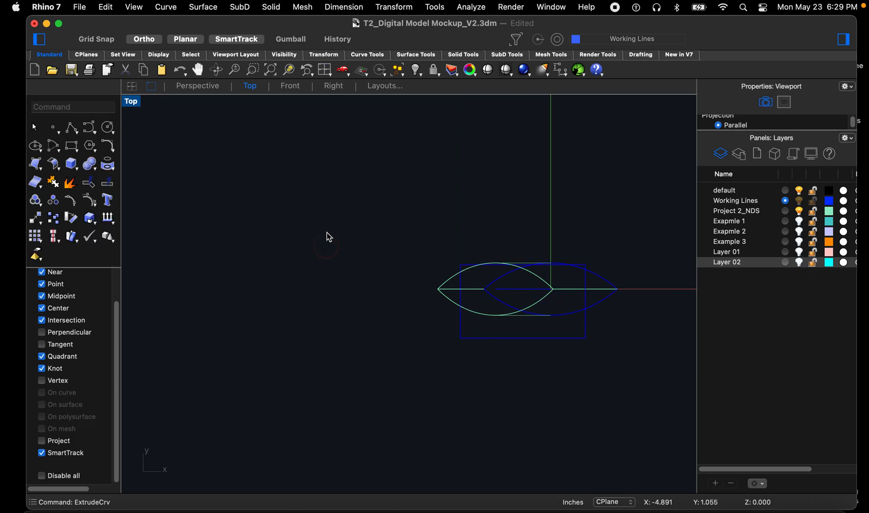
Step: Move both extruded cutting surfaces to the Project 2_NDS layer, leaving the source curves on Working Lines
click(197, 86)
mouse_move(351, 284)
right_down()
mouse_move(348, 263)
mouse_move(351, 278)
right_up()
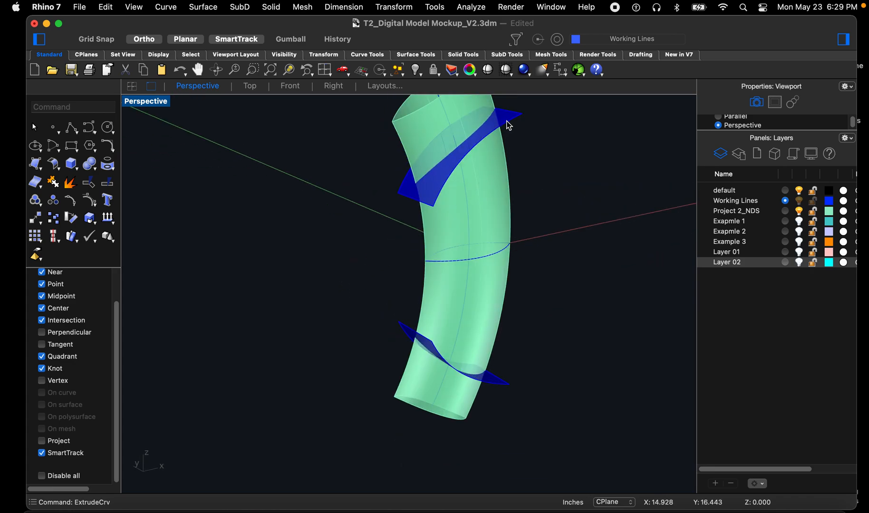
click(509, 126)
click(561, 152)
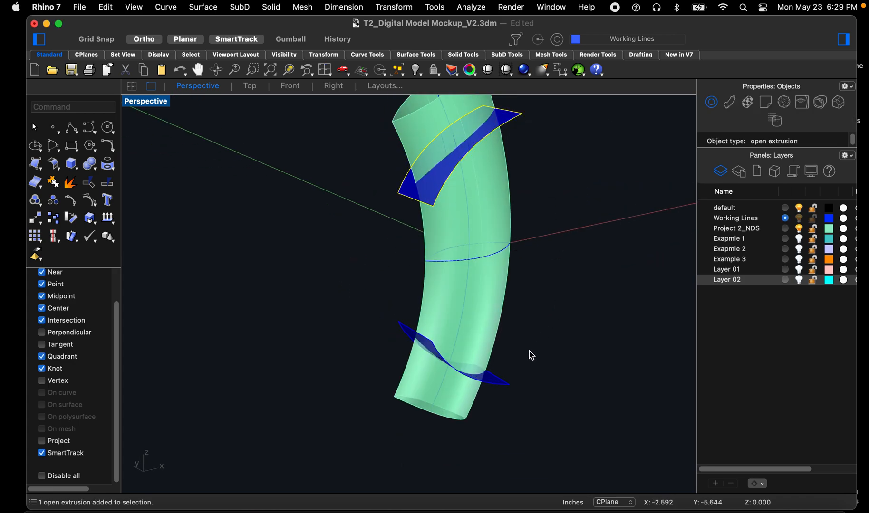
scroll(533, 346, up, 3)
shift+click(488, 403)
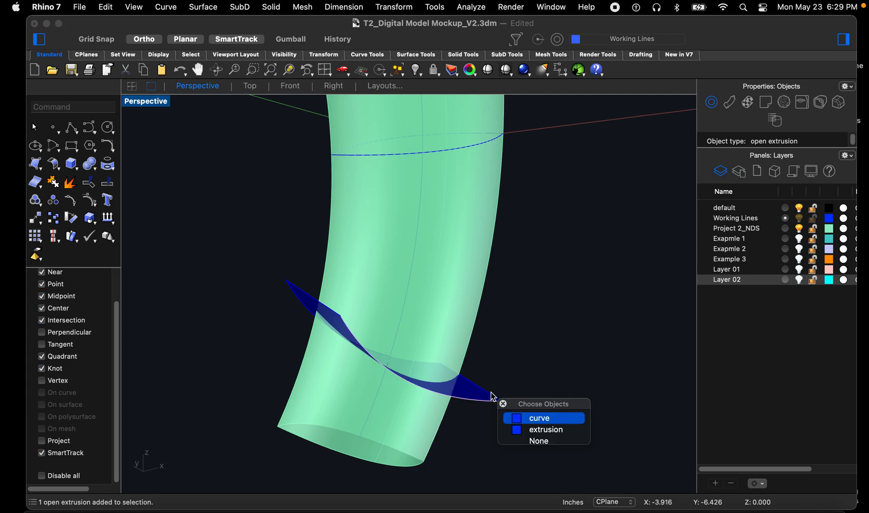
click(533, 429)
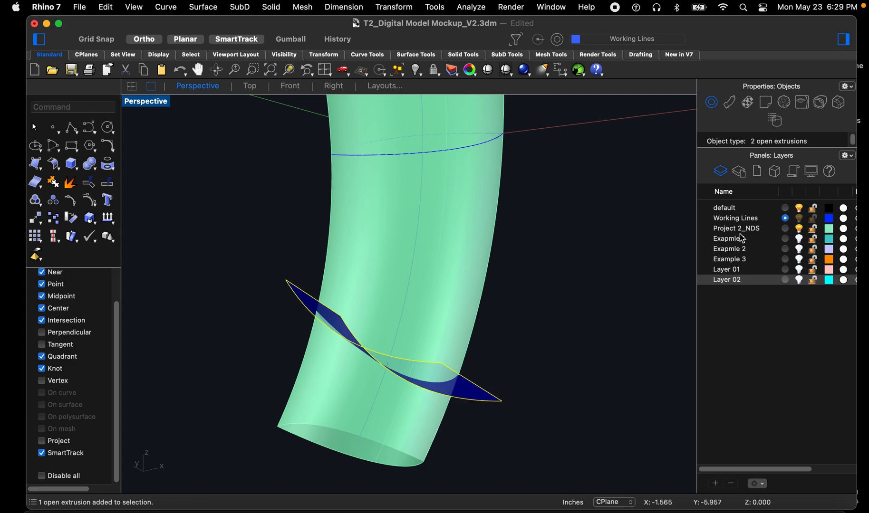
right_click(740, 234)
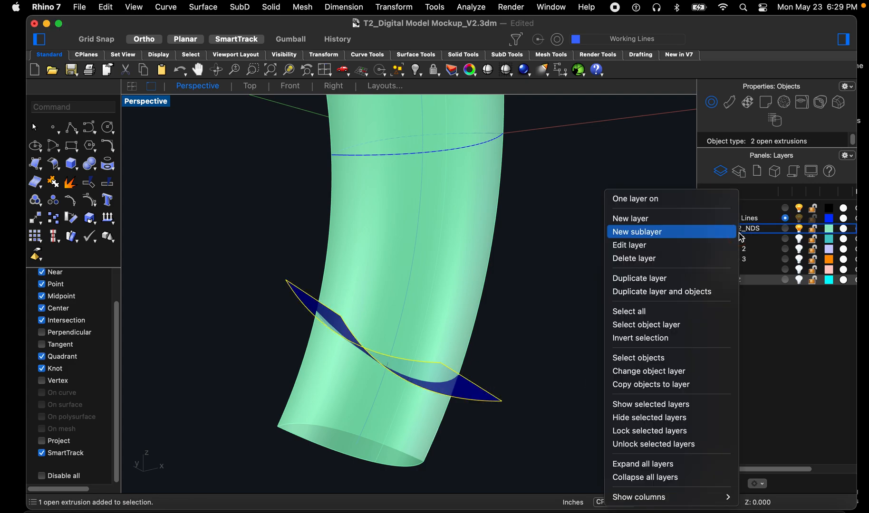
click(658, 374)
click(545, 373)
scroll(462, 397, down, 5)
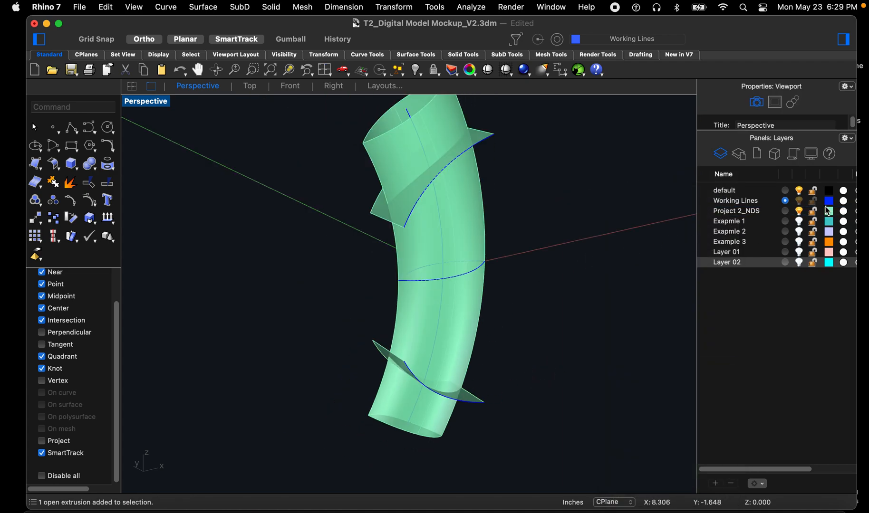
Step: Make Project 2_NDS the current layer and hide the Working Lines layer
click(786, 211)
right_drag(537, 257, 511, 312)
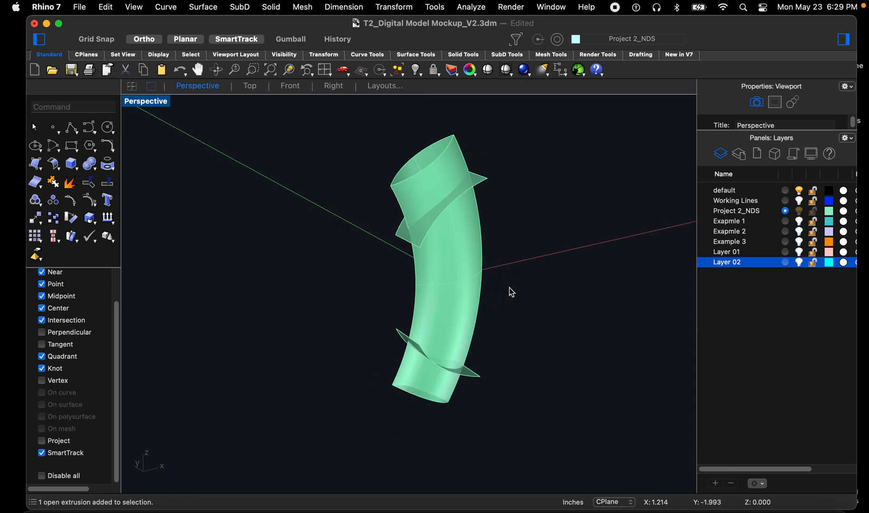
Step: Trim the parts of both cutting surfaces that protrude outside the tube, using the tube and both surfaces as cutting objects
text(trim)
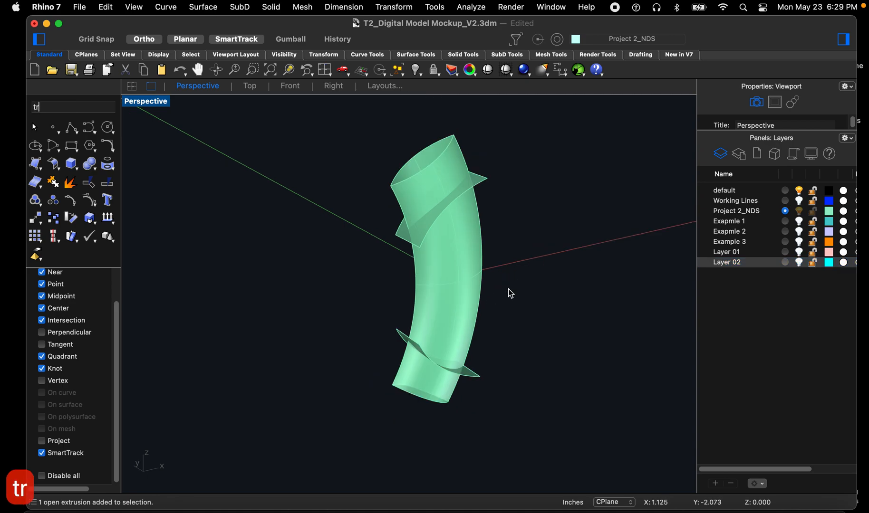
key(space)
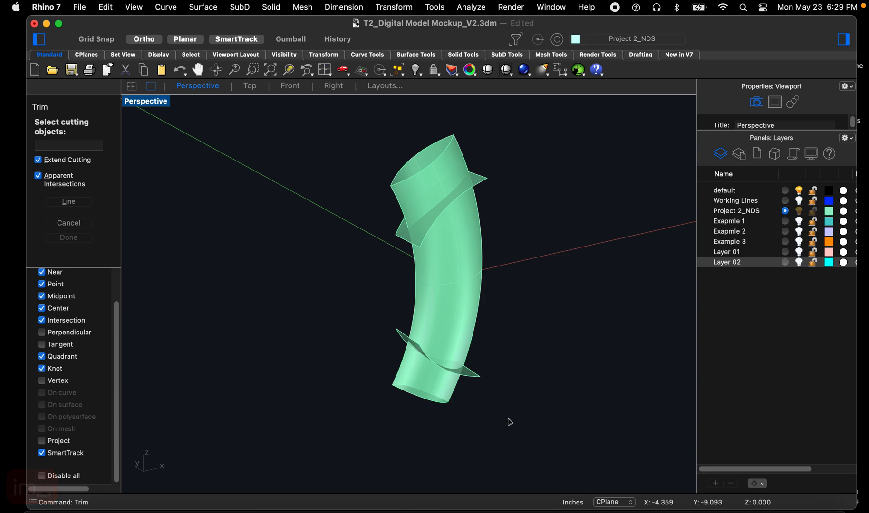
drag(531, 427, 347, 143)
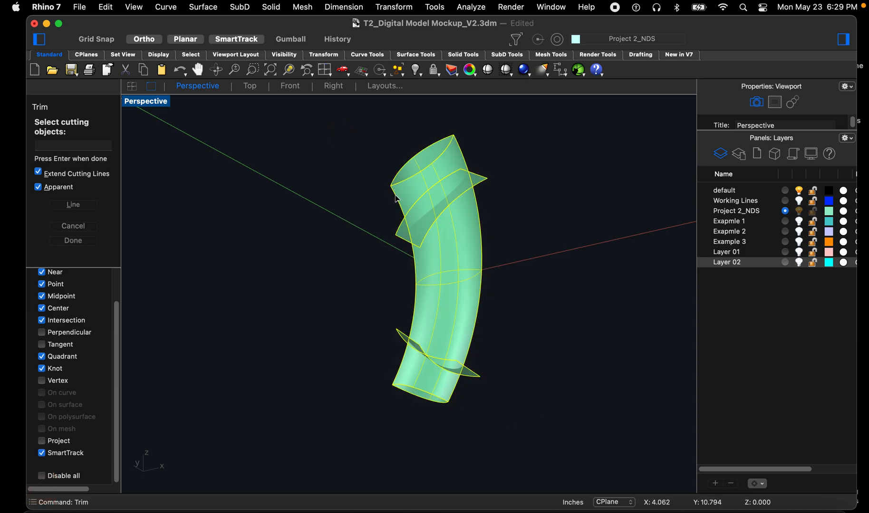
key(space)
scroll(426, 160, up, 3)
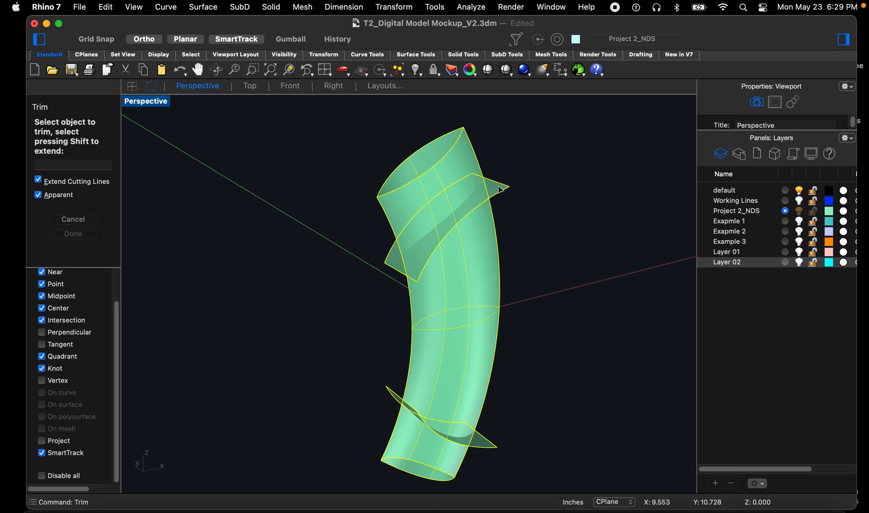
click(499, 189)
click(490, 442)
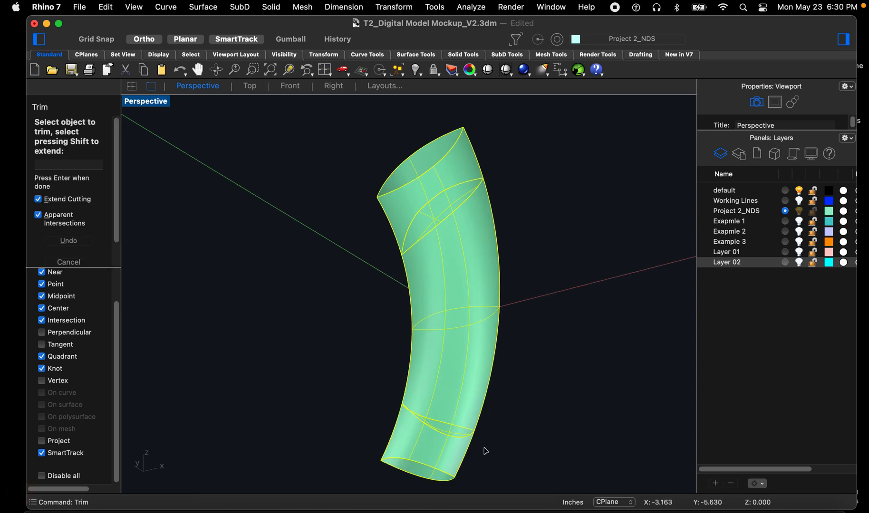
Step: Inspect the trimmed surface edges at the tube's upper end, and undo the trim of the cutting surfaces
right_drag(398, 236, 400, 280)
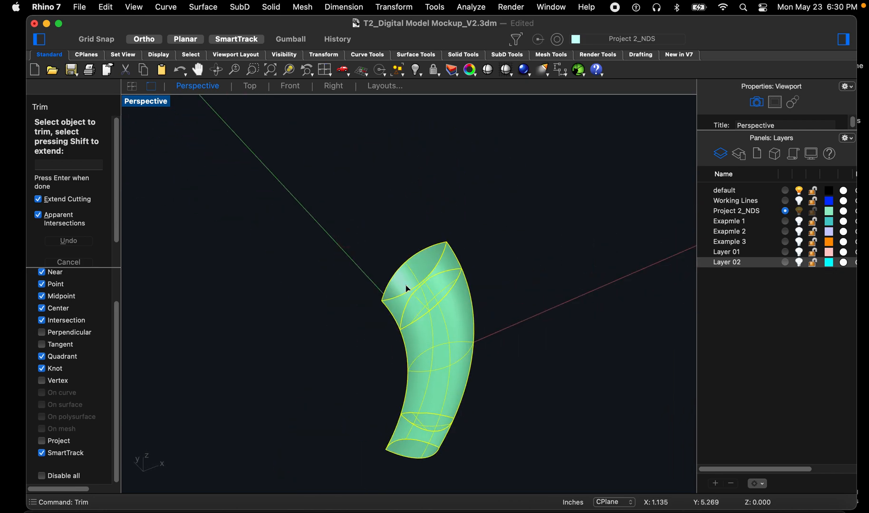
scroll(401, 281, up, 6)
right_drag(303, 322, 313, 322)
scroll(380, 231, down, 3)
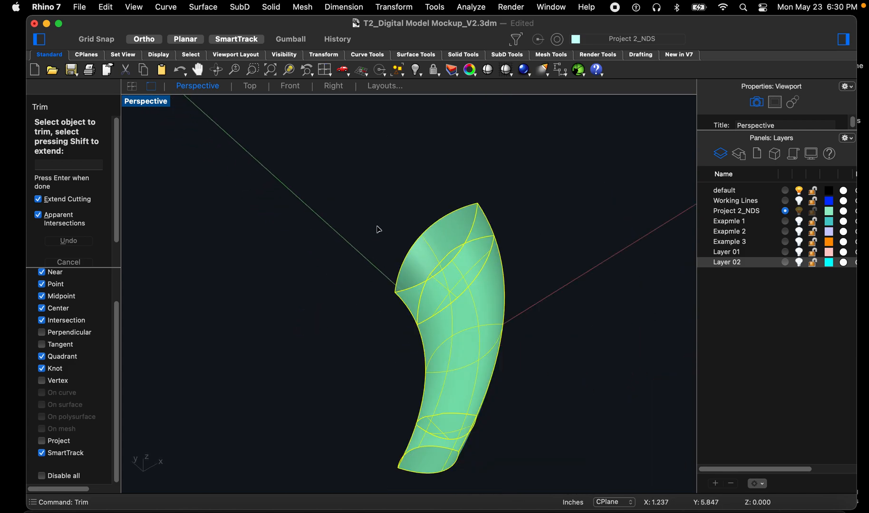
key(Escape)
key(Escape)
key(Escape)
text(z)
key(space)
drag(453, 215, 432, 266)
mouse_move(431, 263)
right_down()
mouse_move(471, 237)
mouse_move(465, 250)
mouse_move(484, 281)
mouse_move(458, 278)
mouse_move(418, 253)
right_up()
scroll(388, 229, down, 12)
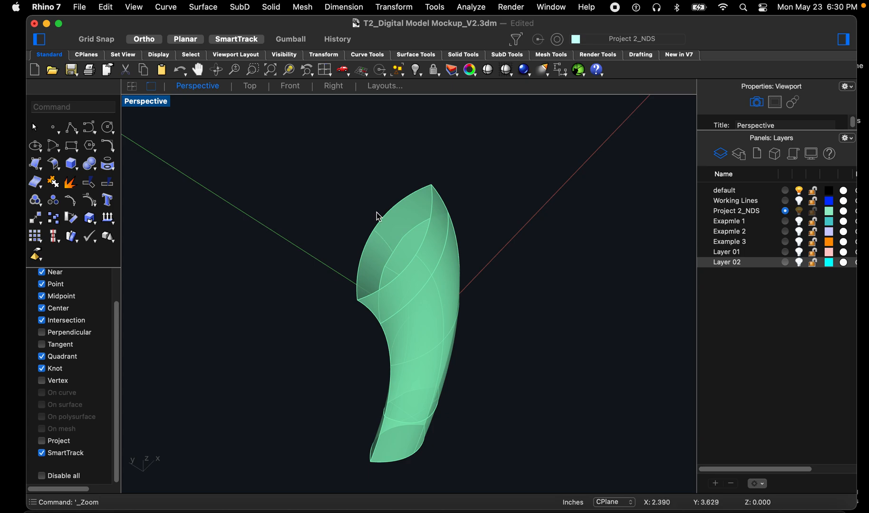
key(super+z)
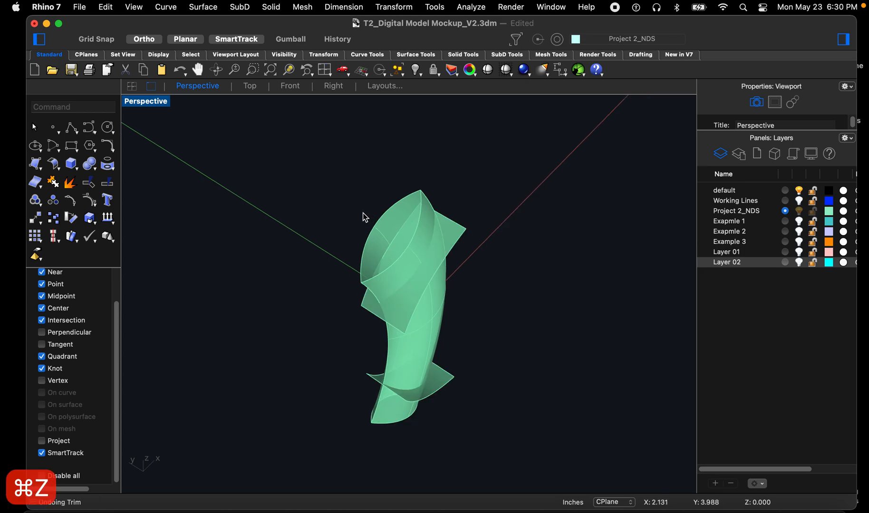
Step: Move both cutting surfaces about 0.05 inch in positive Y in the Top view so they extend past the tube's far side
right_drag(457, 233, 457, 266)
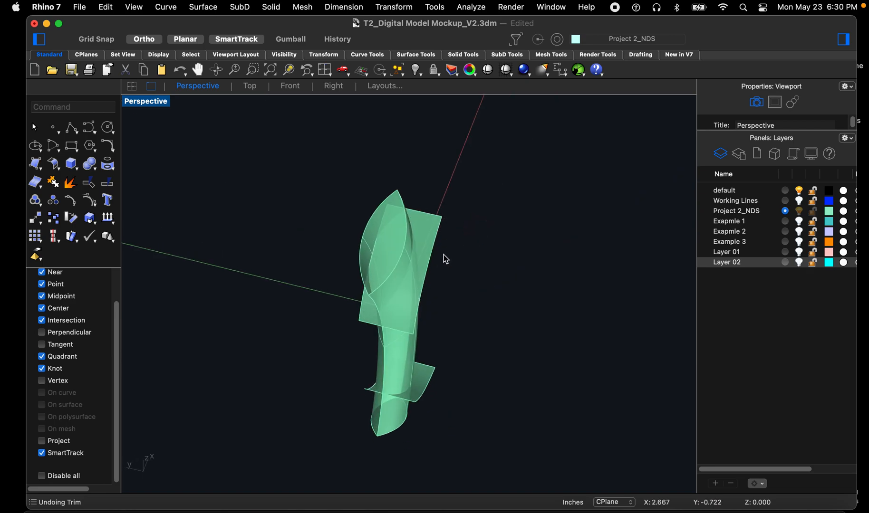
click(430, 225)
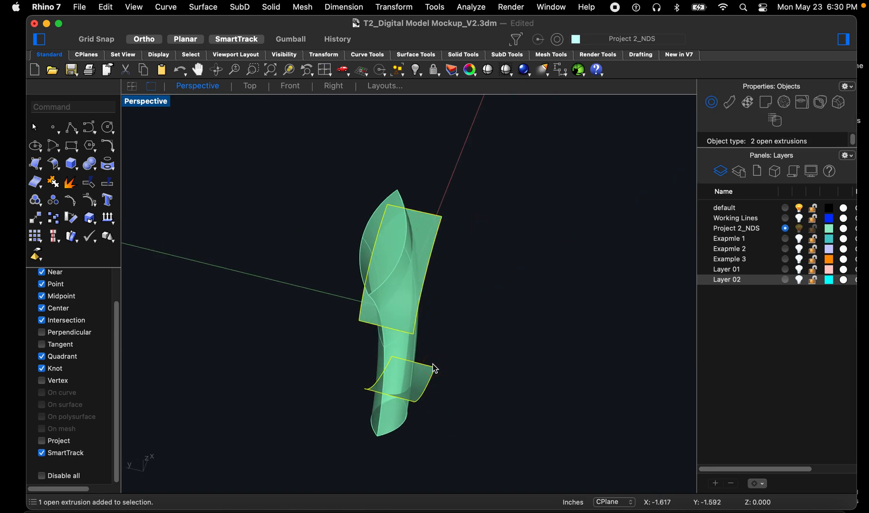
click(256, 88)
scroll(498, 241, up, 5)
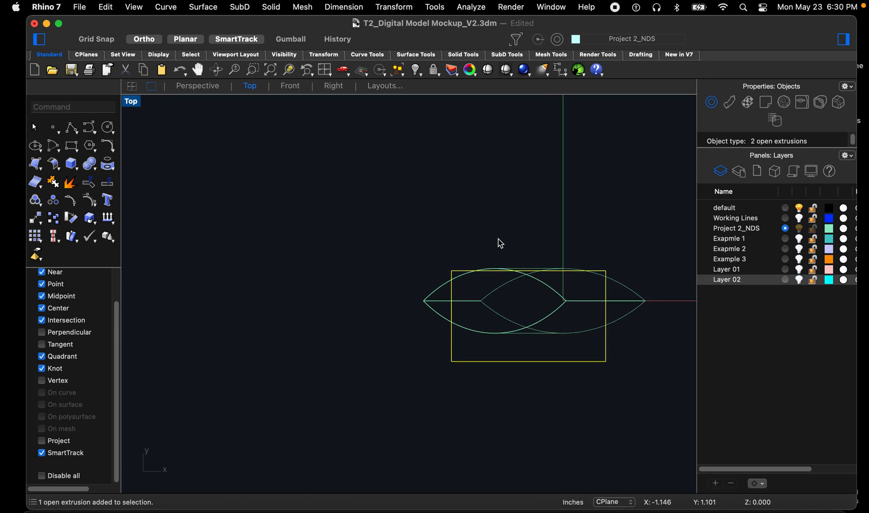
scroll(491, 239, up, 3)
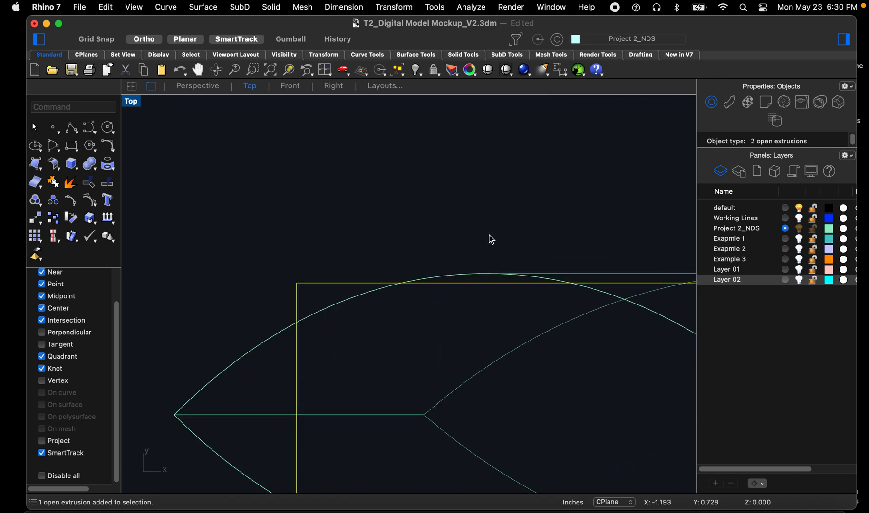
text(move)
key(Return)
click(486, 235)
click(485, 222)
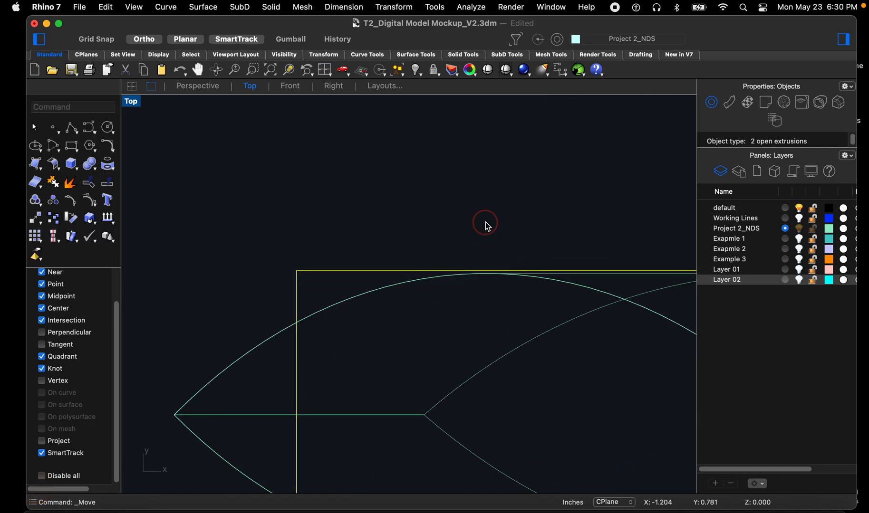
scroll(403, 213, down, 5)
click(425, 172)
scroll(355, 295, down, 3)
right_drag(411, 289, 416, 281)
Step: Trim off both tube ends beyond the cutting surfaces and the surface parts outside the tube, using all three objects as cutters
click(197, 88)
right_drag(304, 205, 349, 261)
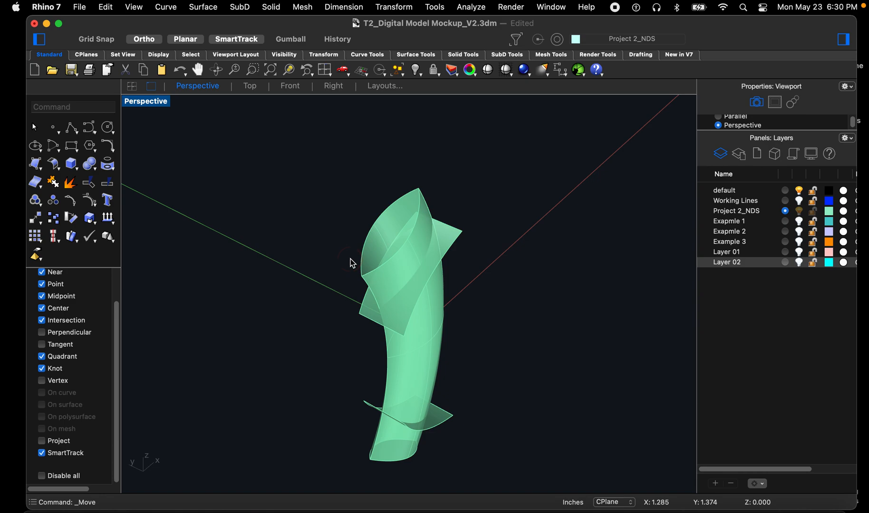
text(trim)
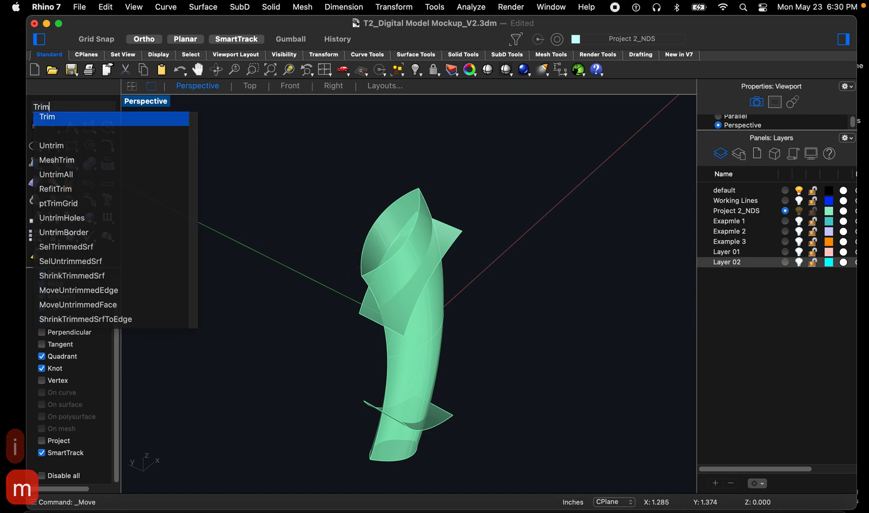
key(space)
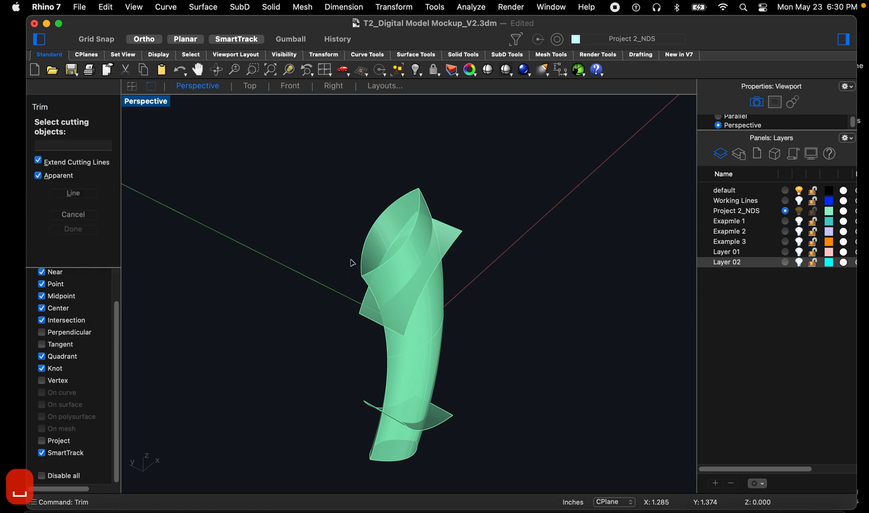
right_drag(363, 252, 335, 228)
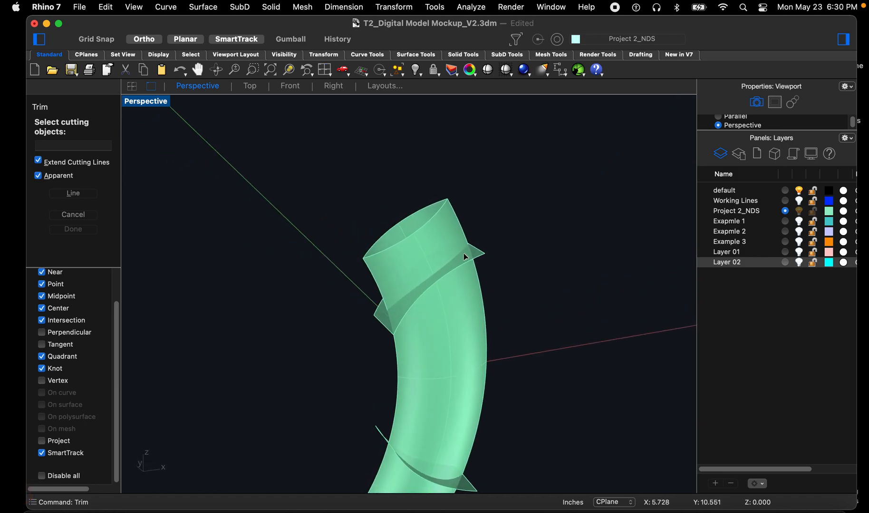
right_drag(465, 257, 480, 256)
scroll(503, 300, down, 2)
drag(517, 430, 333, 256)
scroll(440, 330, up, 3)
key(Return)
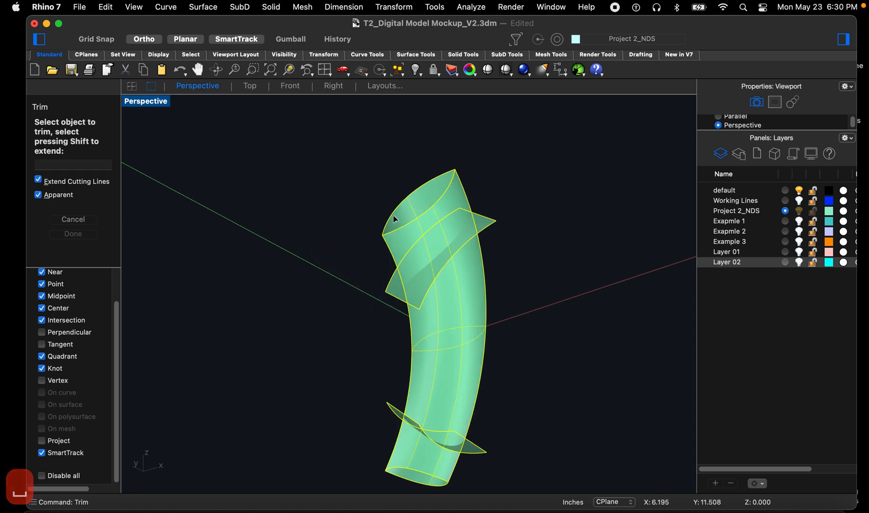
click(393, 215)
click(394, 291)
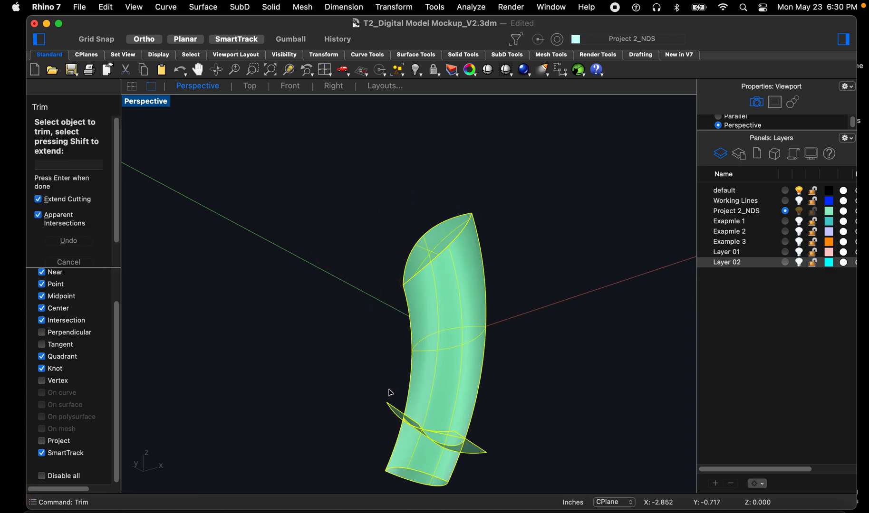
click(392, 464)
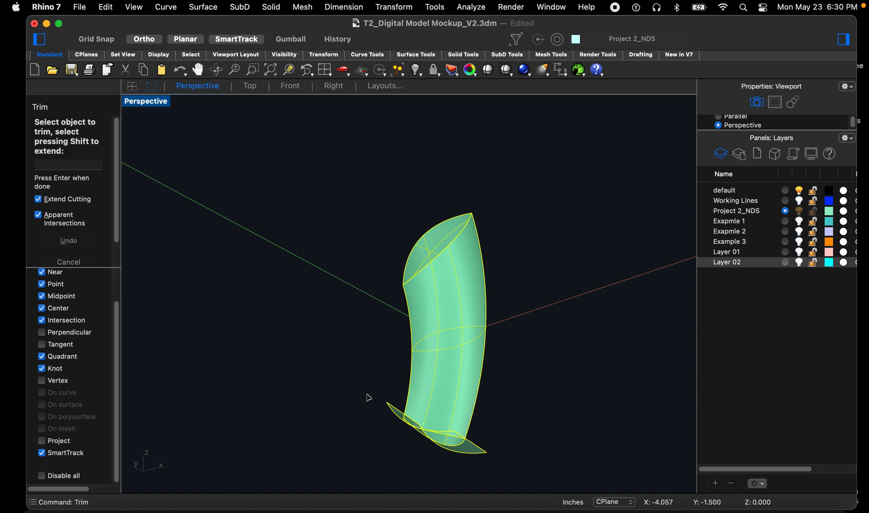
click(389, 410)
key(Return)
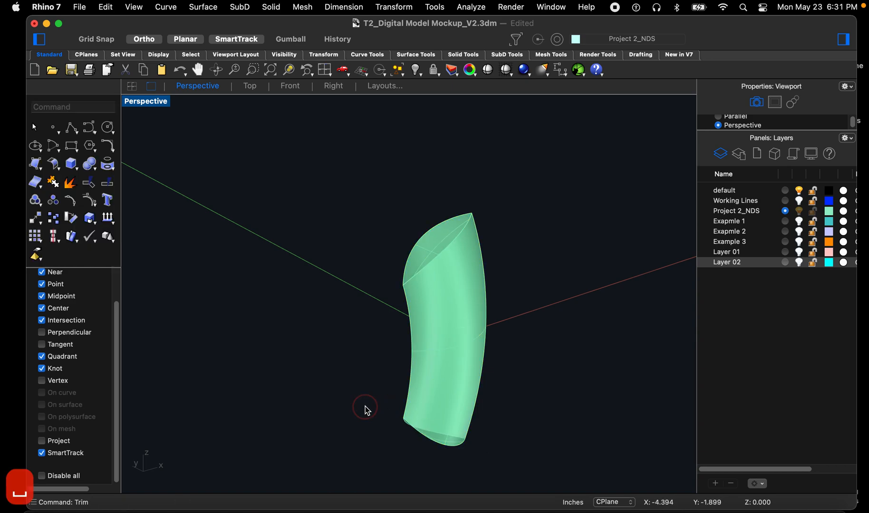
Step: Join the trimmed tube and its two end surfaces into one polysurface, and undo the join after inspecting it
mouse_move(374, 291)
right_down()
mouse_move(338, 198)
mouse_move(347, 272)
mouse_move(397, 335)
mouse_move(376, 295)
right_up()
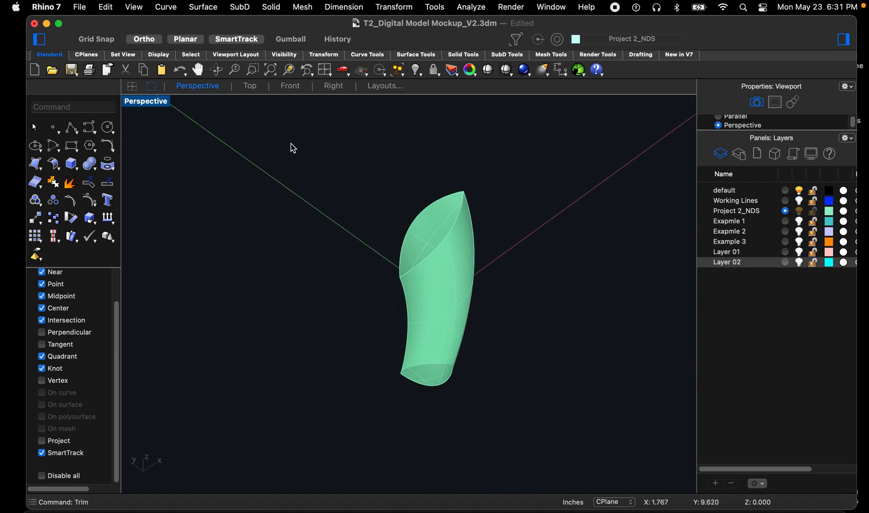
drag(317, 148, 561, 441)
text(jo)
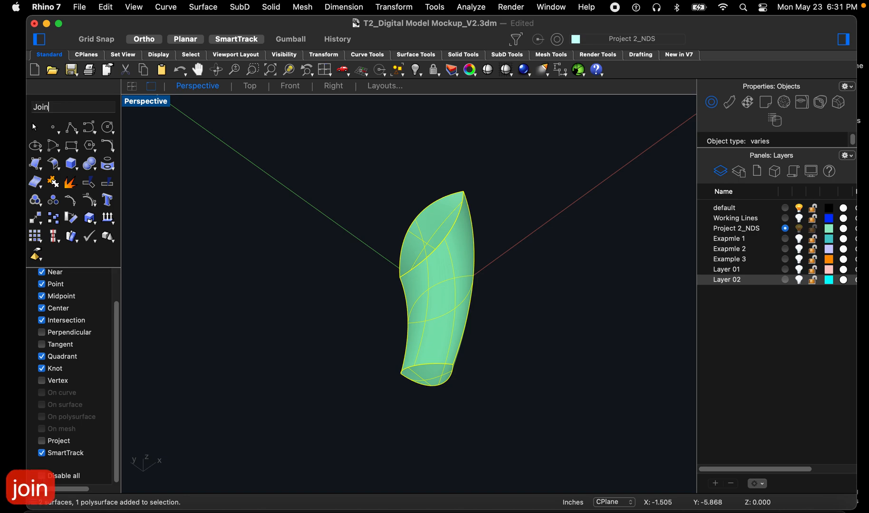
text(in)
key(space)
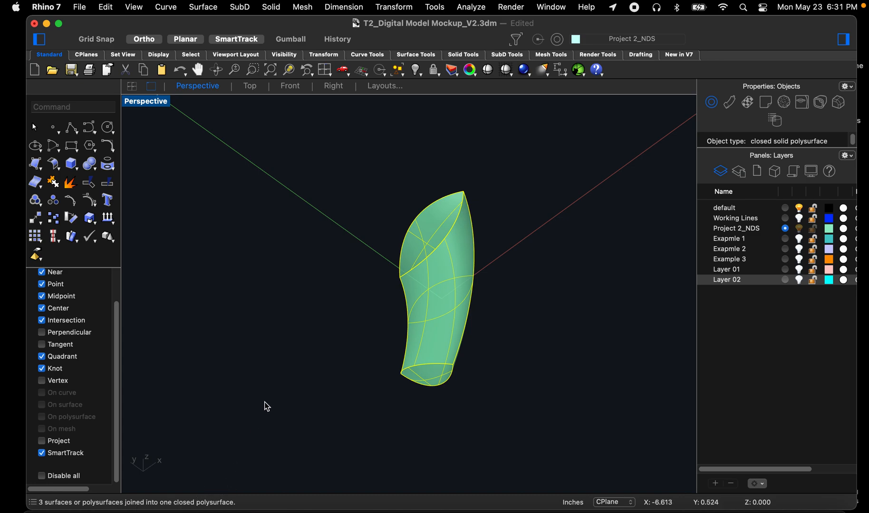
click(290, 377)
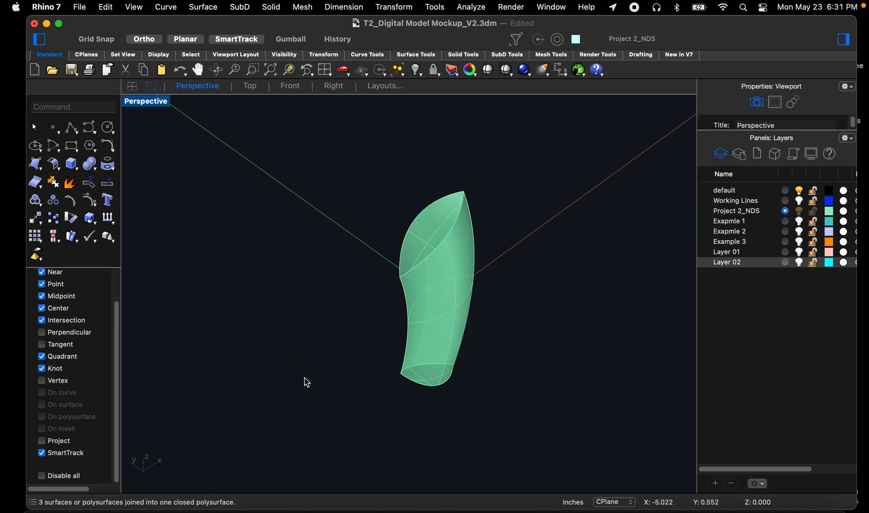
right_drag(304, 366, 295, 358)
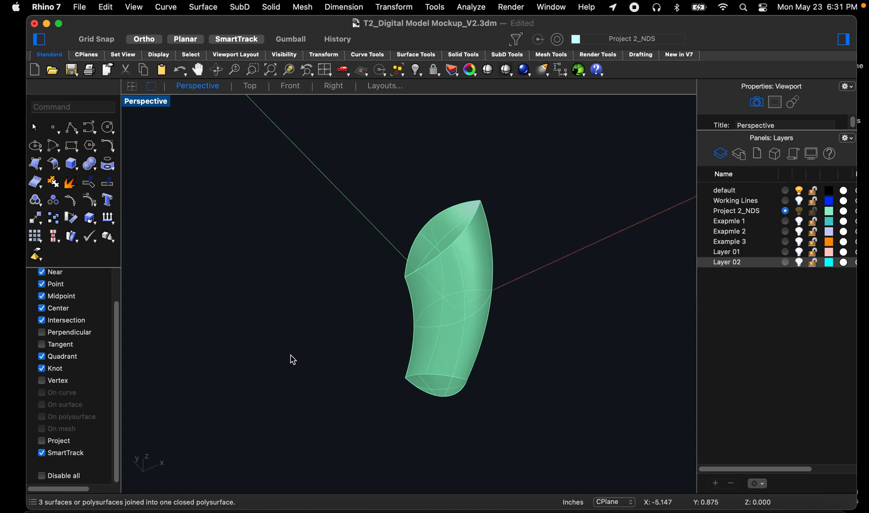
key(super+z)
Step: Delete the trimmed surface that caps the tube's upper end
scroll(444, 238, up, 5)
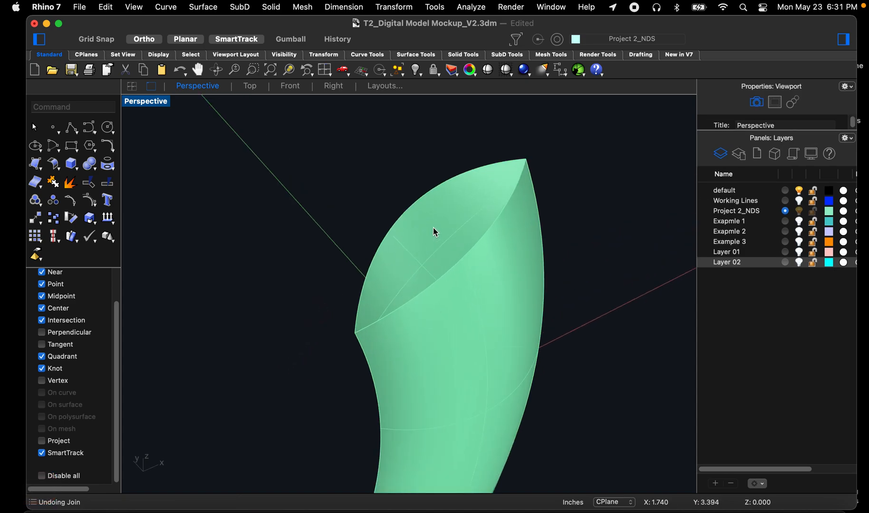
click(433, 227)
key(BackSpace)
scroll(332, 233, down, 5)
Step: Show the Working Lines layer and extrude the upper crossing arc with ExtrudeCrv about 1.59 inches, completely through the tube's depth
right_drag(350, 333, 316, 346)
click(799, 201)
scroll(330, 287, up, 6)
click(439, 288)
text(Extu)
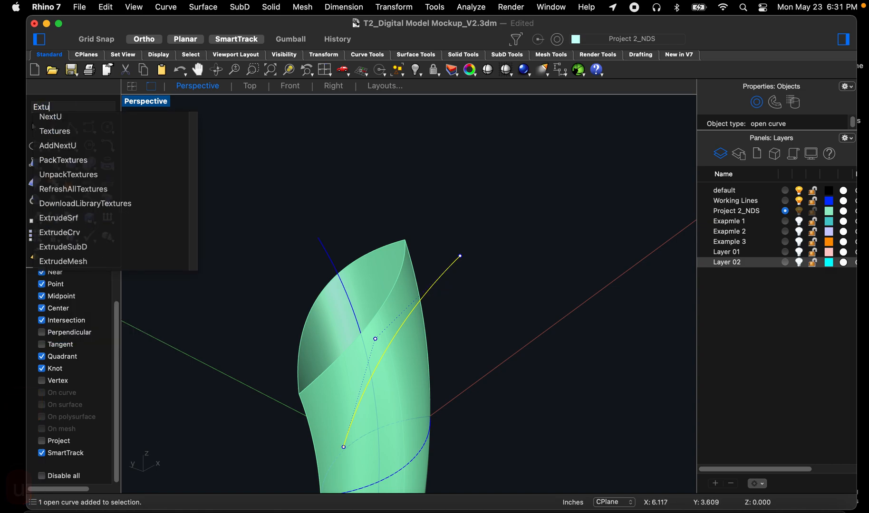
key(BackSpace)
text(rudeCrv)
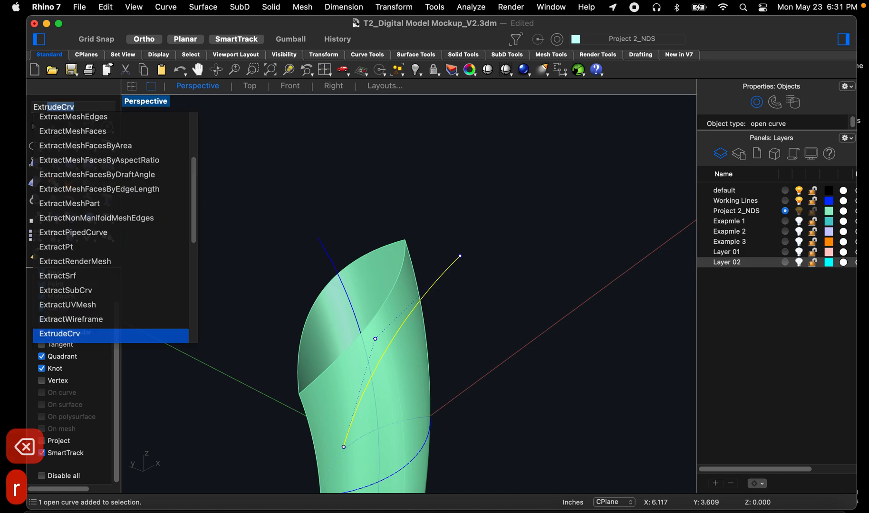
key(space)
scroll(384, 264, up, 3)
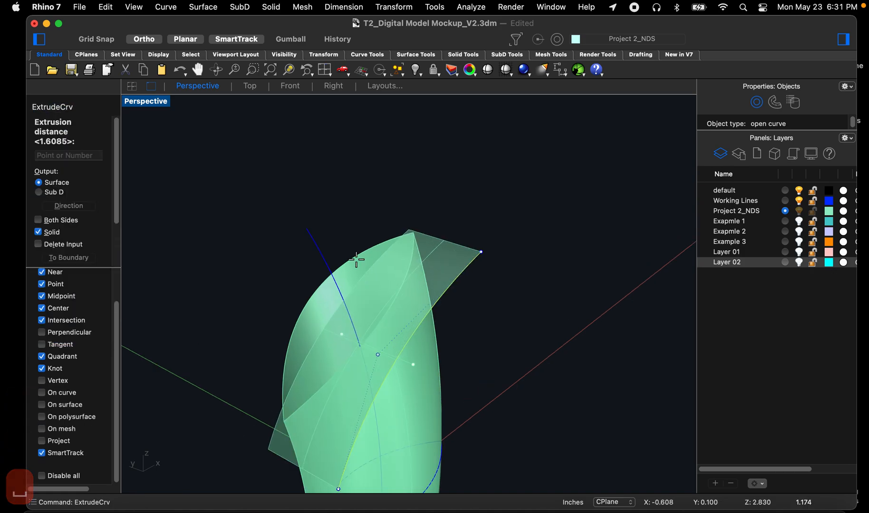
scroll(348, 247, up, 3)
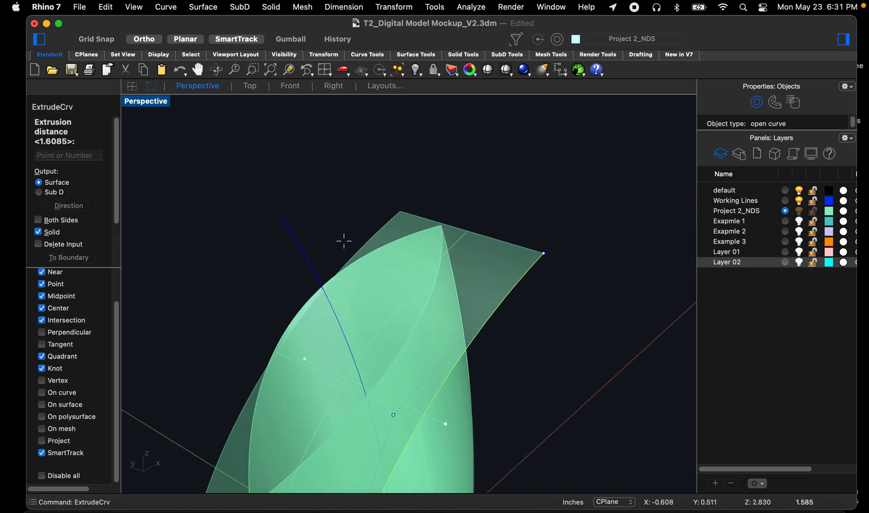
click(342, 241)
Step: Clear the selection and hide the Working Lines layer, leaving the tube and the extruded upper cutting surface visible
right_drag(436, 301, 432, 291)
click(548, 297)
right_drag(551, 302, 693, 262)
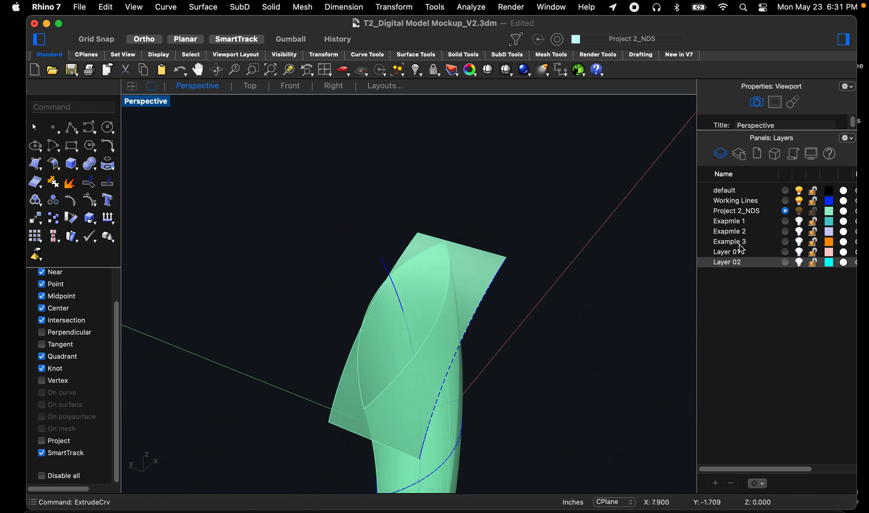
click(798, 201)
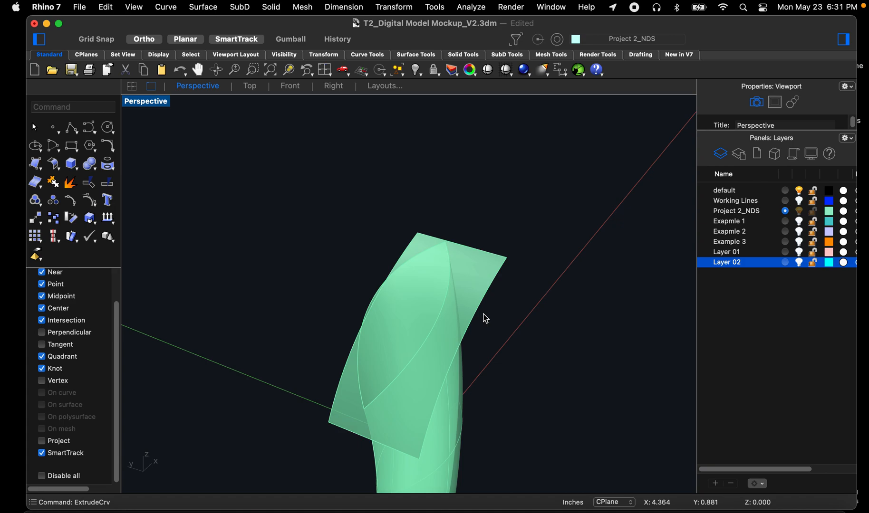
Step: Trim away the portions of the extruded upper cutting surface outside the tube, using the tube and cutting surface as cutting objects
text(t)
key(Return)
drag(525, 334, 394, 282)
key(Return)
click(462, 293)
key(Return)
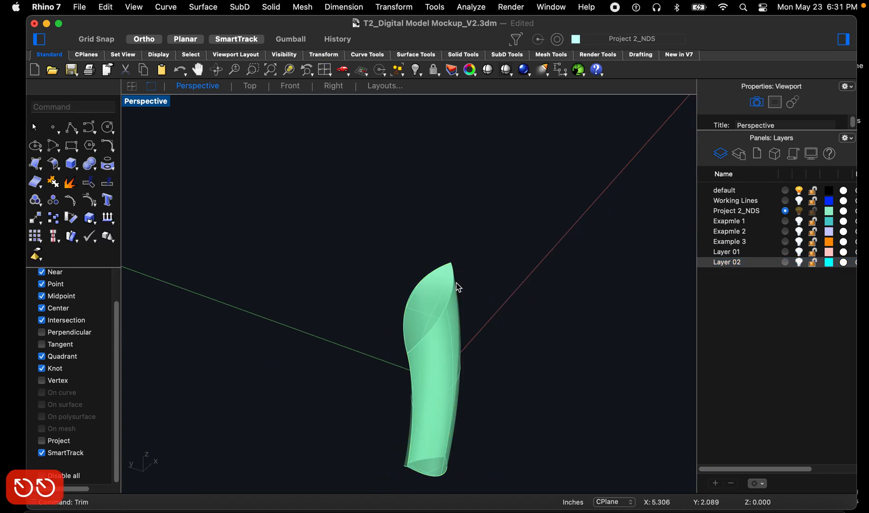
Step: Join the tube and its two trimmed end surfaces into one polysurface, and clear the selection
scroll(445, 254, down, 3)
drag(371, 248, 536, 429)
text(join)
key(Return)
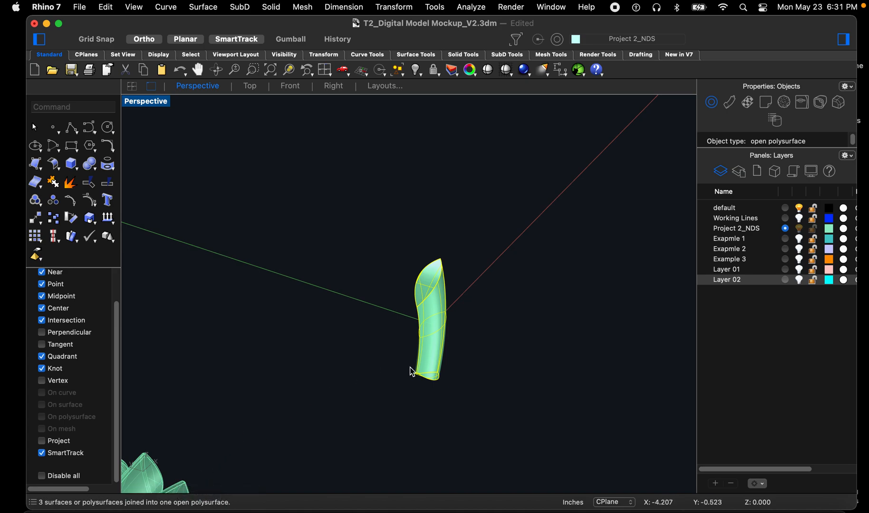
scroll(438, 373, up, 5)
click(444, 397)
Step: Run Show Edges on the joined tube and display only its naked edges
mouse_move(444, 398)
right_down()
mouse_move(413, 367)
mouse_move(306, 353)
mouse_move(252, 382)
mouse_move(411, 287)
mouse_move(436, 312)
mouse_move(455, 214)
mouse_move(351, 277)
mouse_move(393, 195)
mouse_move(413, 286)
mouse_move(444, 317)
mouse_move(446, 304)
right_up()
scroll(306, 353, down, 4)
click(471, 6)
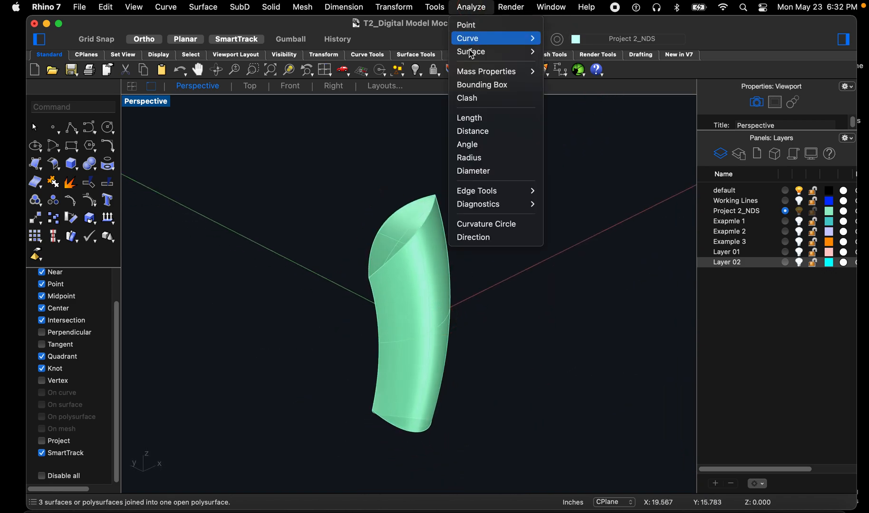
mouse_move(496, 191)
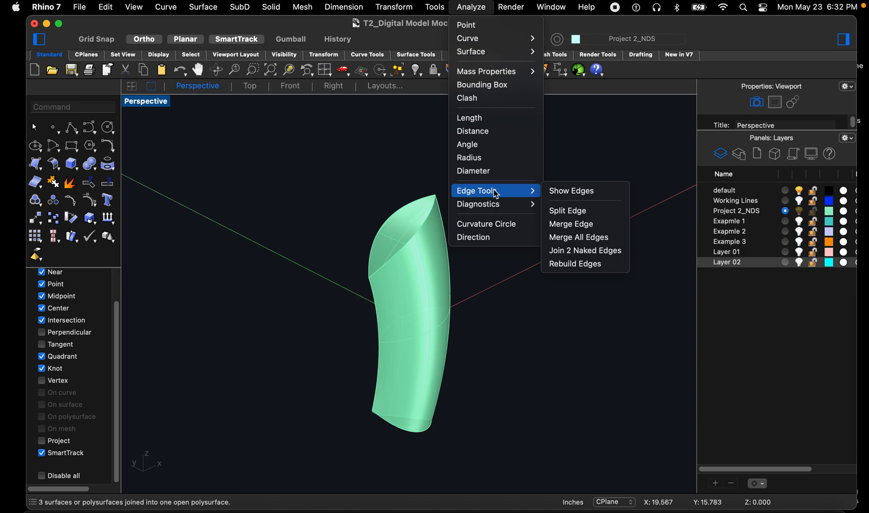
click(555, 193)
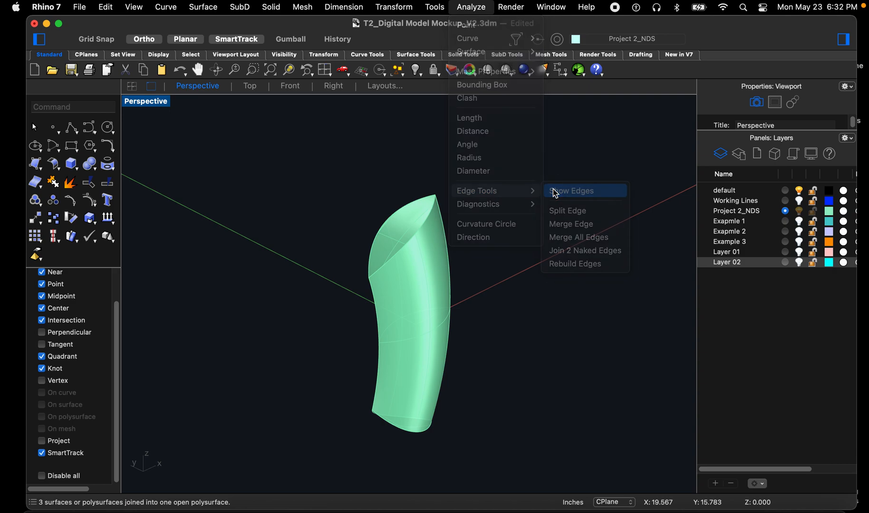
click(420, 246)
key(Return)
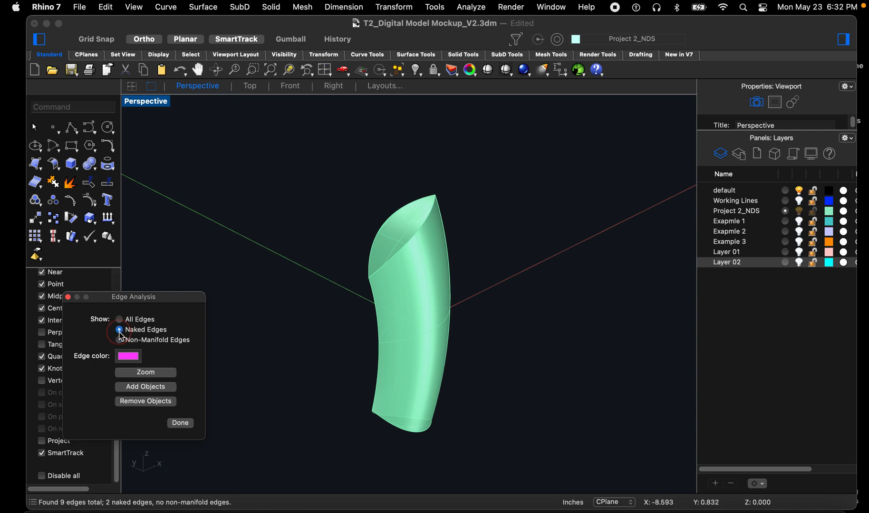
Step: Examine the highlighted naked edges along the rim of the tube's upper end from several angles
scroll(358, 239, up, 10)
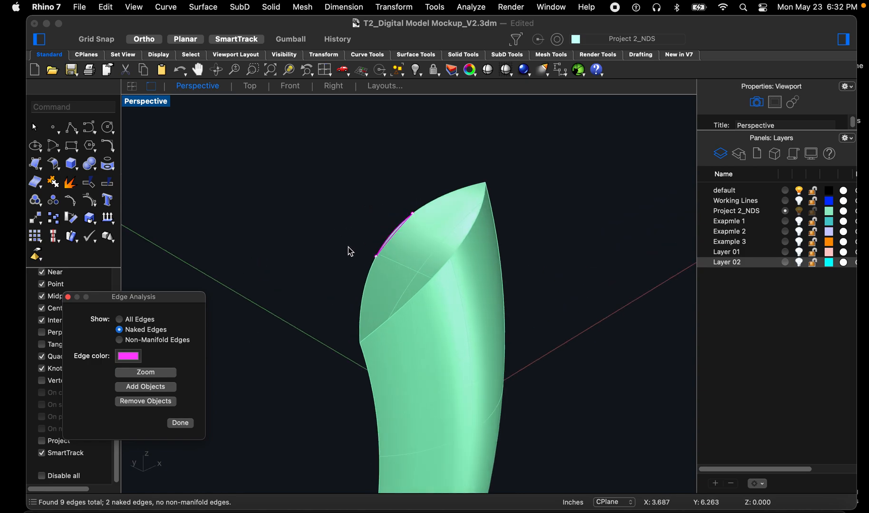
click(366, 237)
scroll(336, 272, down, 6)
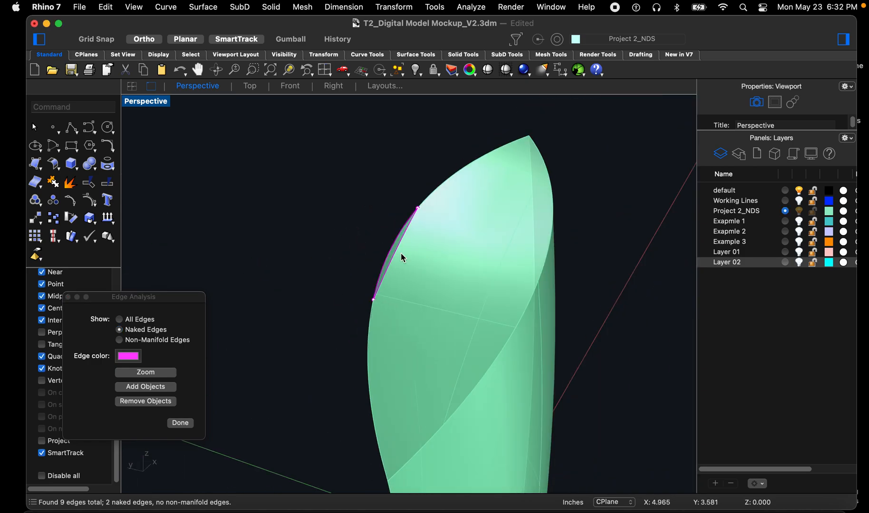
scroll(411, 229, up, 4)
right_drag(380, 226, 359, 255)
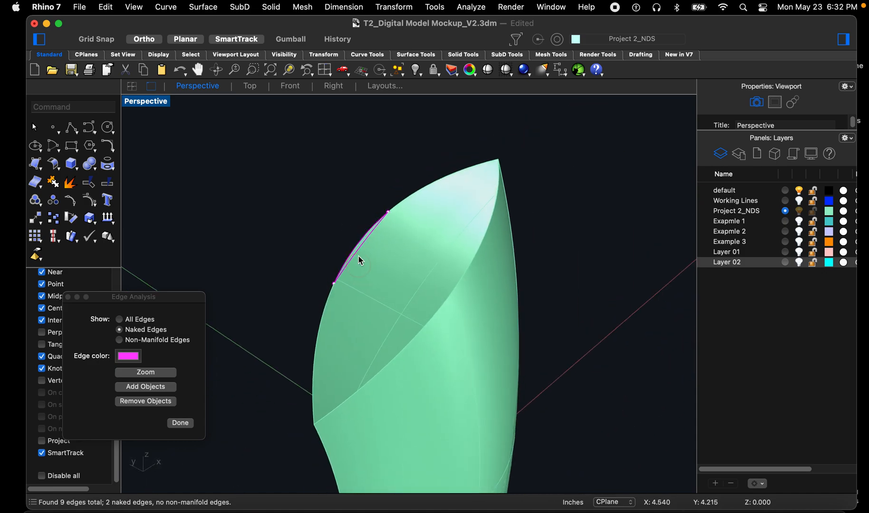
scroll(353, 214, up, 8)
right_drag(357, 295, 388, 283)
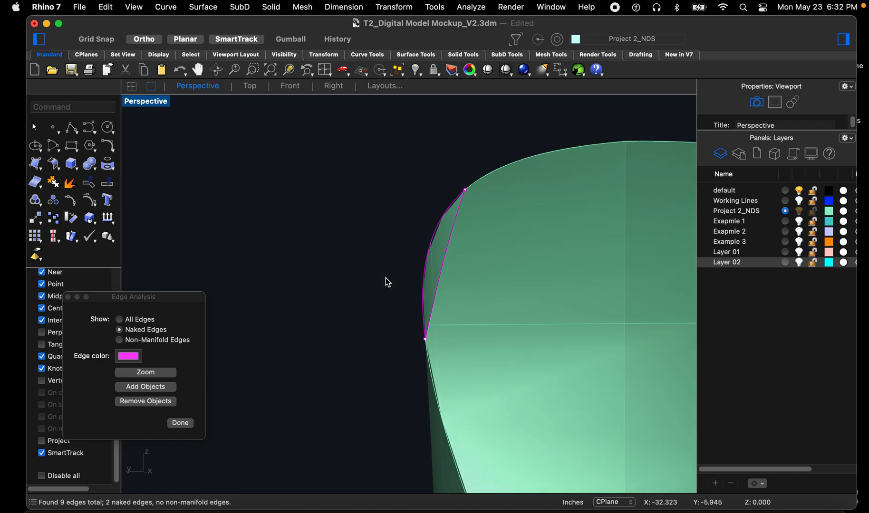
Step: Try to close the sliver gap at the tube's upper rim with Cap
text(cap)
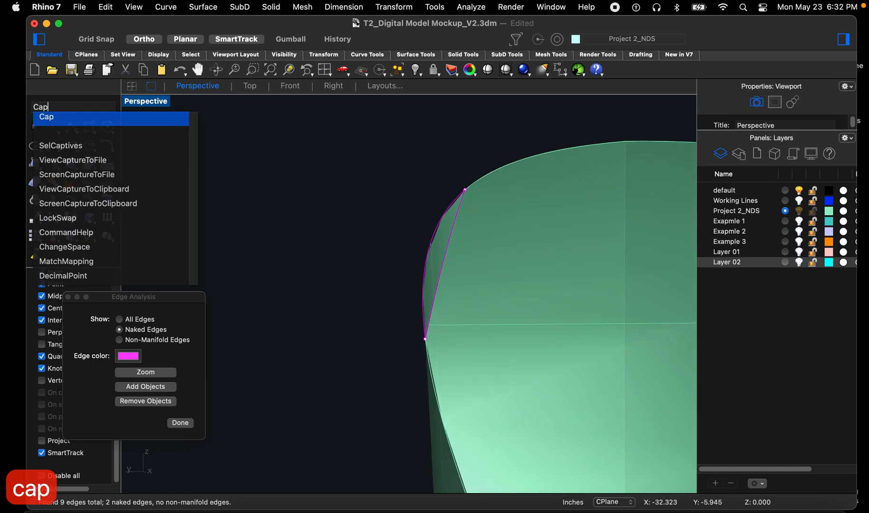
key(Return)
click(500, 260)
key(space)
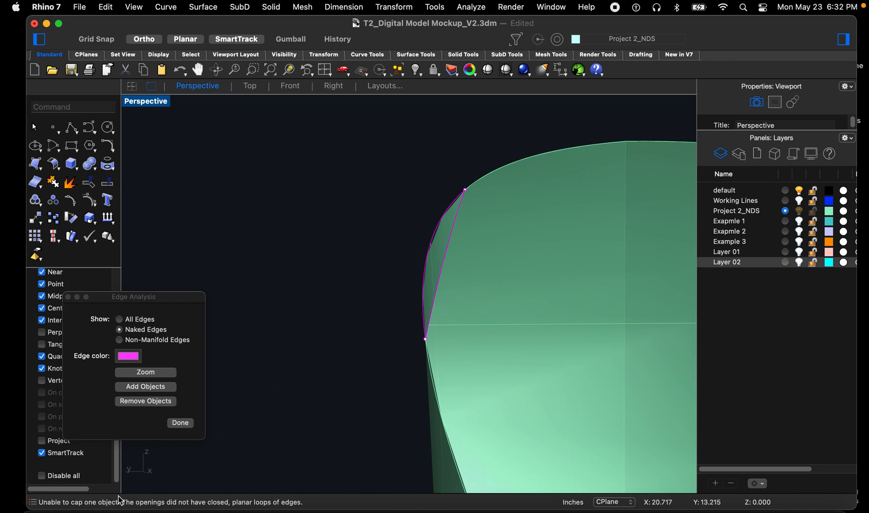
Step: Extrude the straight naked edge of the rim gap with ExtrudeCrv into a small surface extending past the tube wall
scroll(277, 306, down, 2)
right_drag(277, 306, 350, 276)
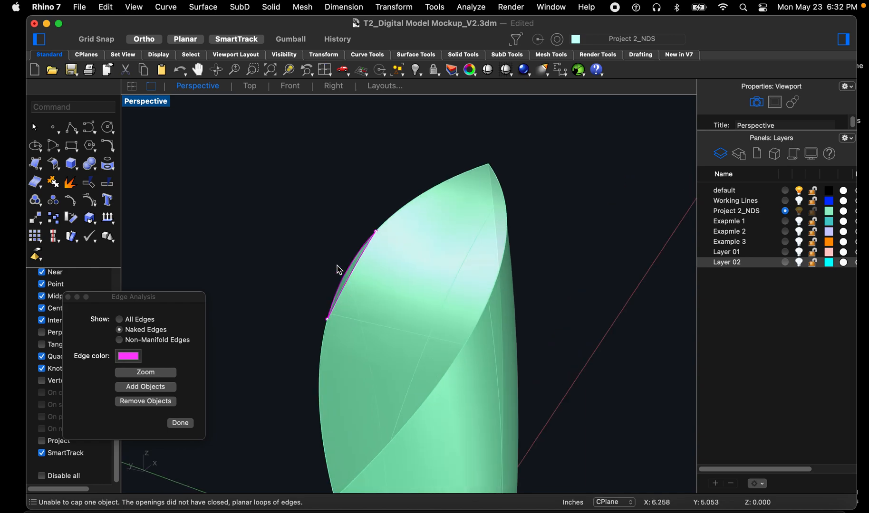
scroll(329, 290, up, 3)
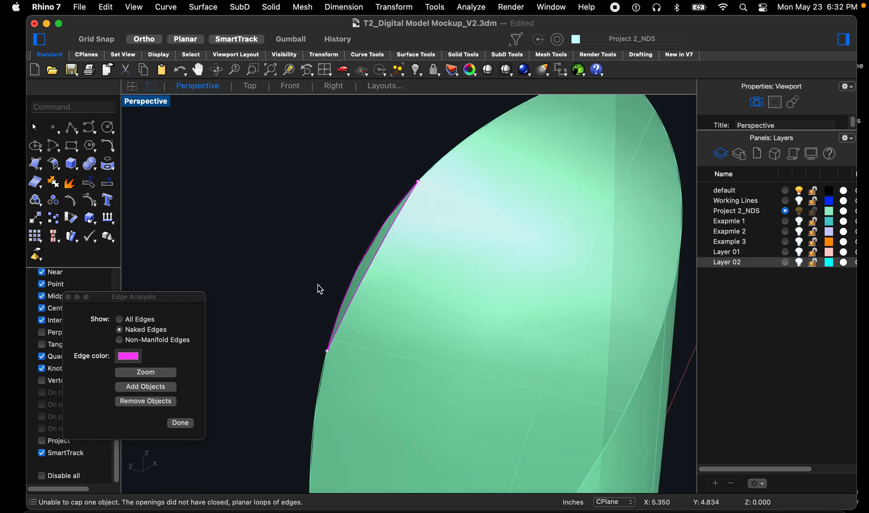
text(extru)
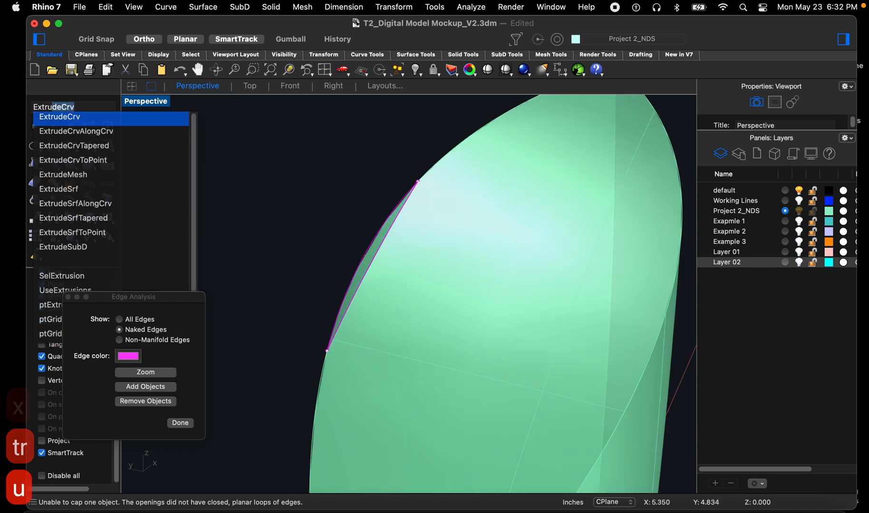
key(Return)
click(361, 287)
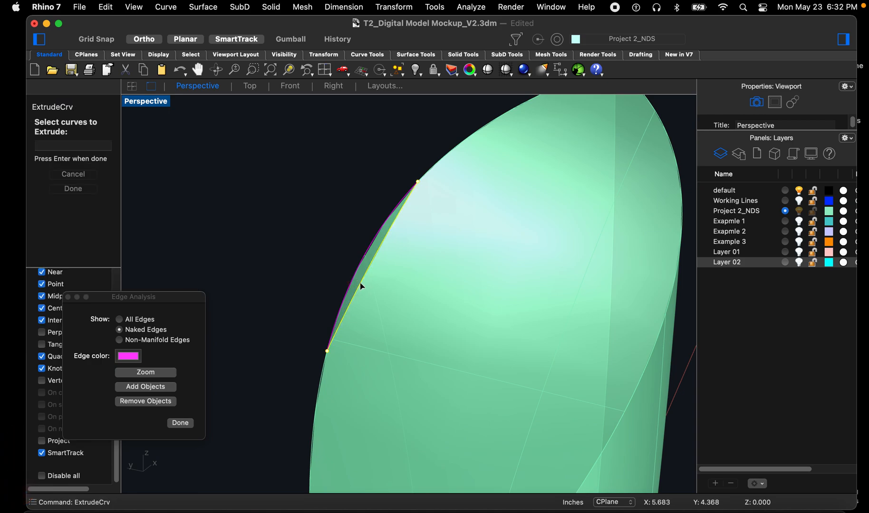
key(Return)
click(320, 275)
Step: Trim off the part of the small extruded surface that sticks out beyond the tube, using the tube as the cutting object
right_drag(269, 347, 338, 343)
text(t)
key(space)
click(372, 341)
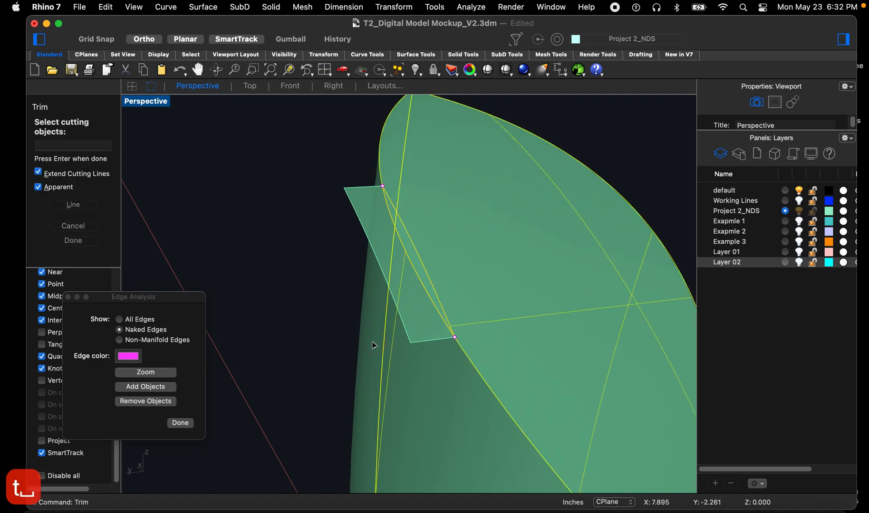
key(Return)
click(368, 228)
right_drag(369, 228, 398, 150)
key(Return)
Step: Join the small patch surface with the tube polysurface and clear the selection
drag(398, 151, 368, 254)
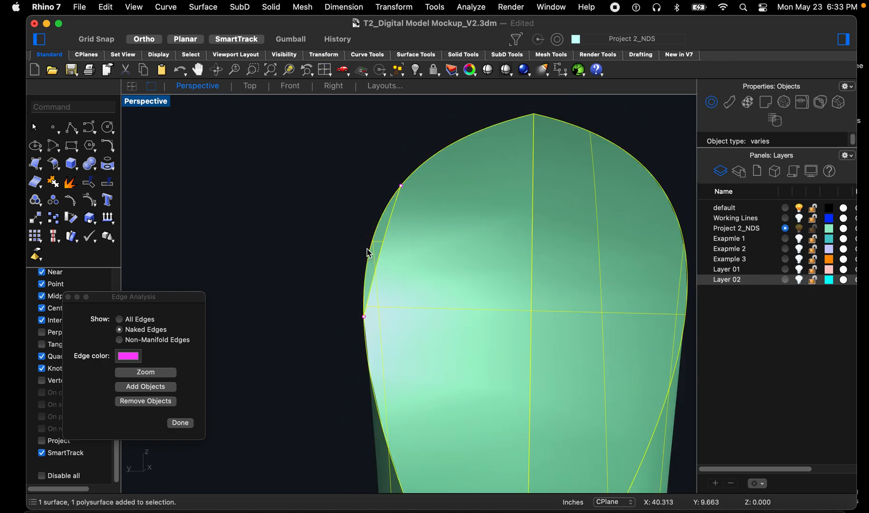
text(join)
key(Return)
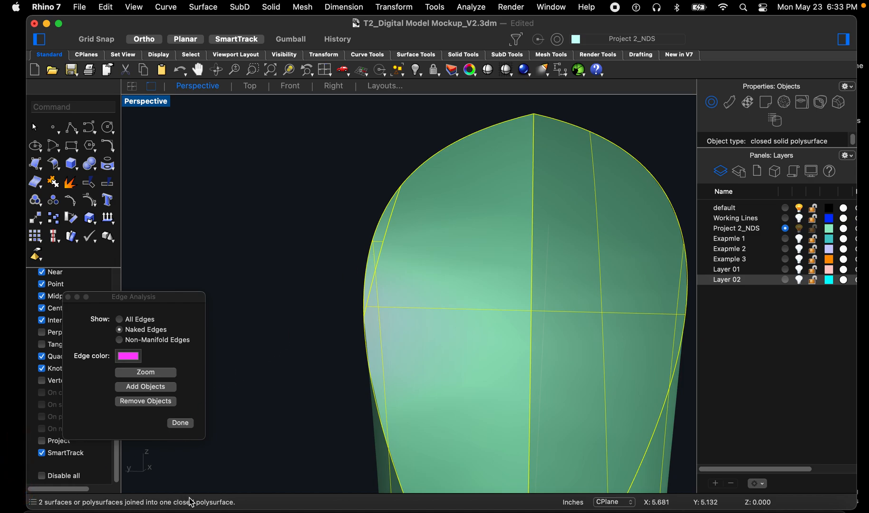
click(287, 328)
Step: Explode the closed tube polysurface into separate surfaces and deselect them
right_drag(287, 328, 302, 302)
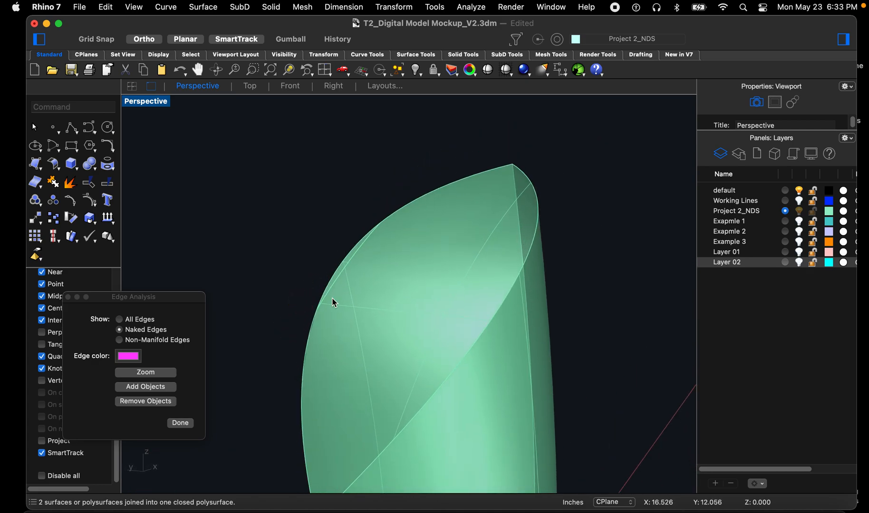
right_drag(346, 257, 377, 267)
click(377, 268)
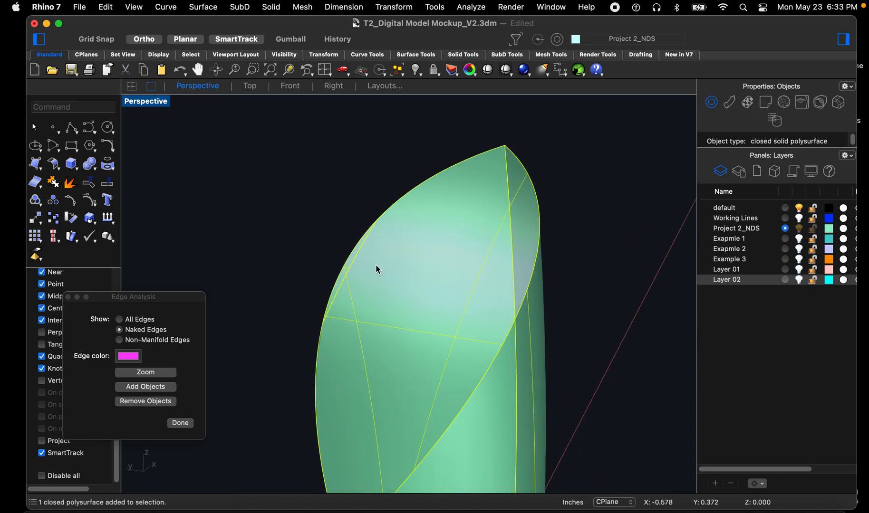
text(exp)
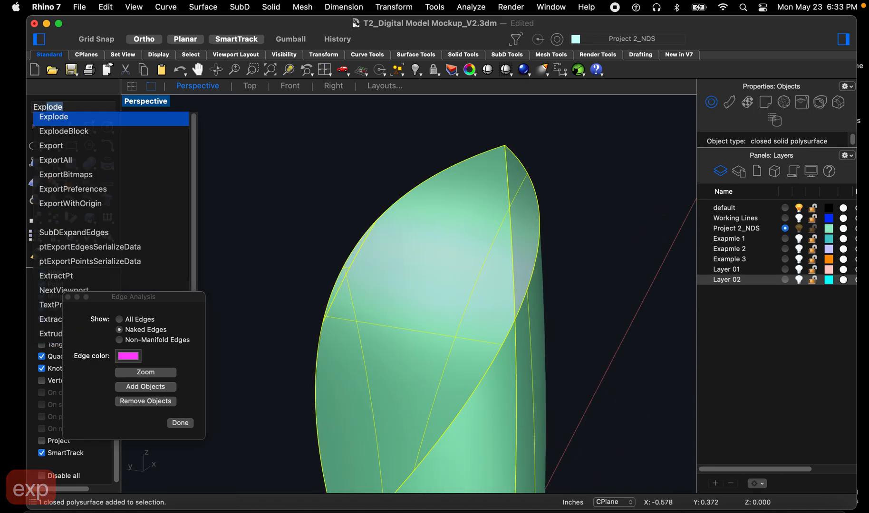
key(Return)
key(Escape)
Step: Delete the surface capping the tube's upper end and the small patch beside it
click(390, 260)
key(Delete)
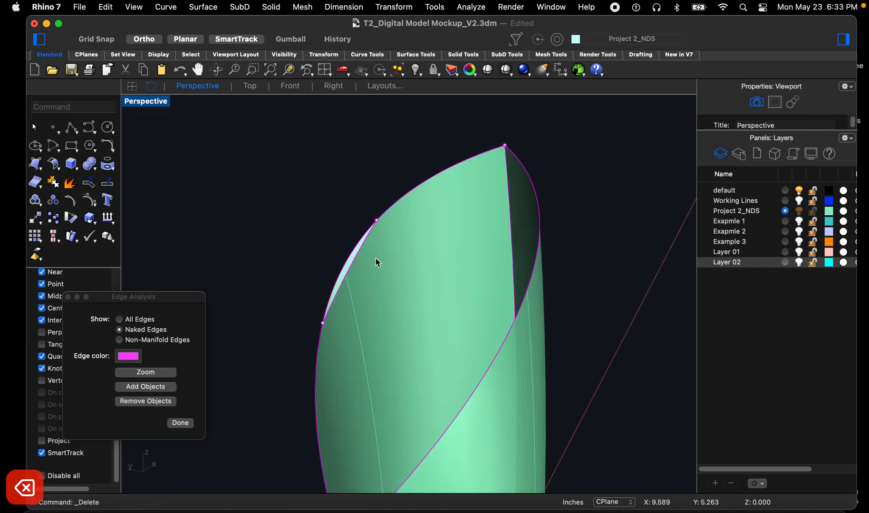
click(351, 264)
key(Delete)
scroll(350, 263, down, 5)
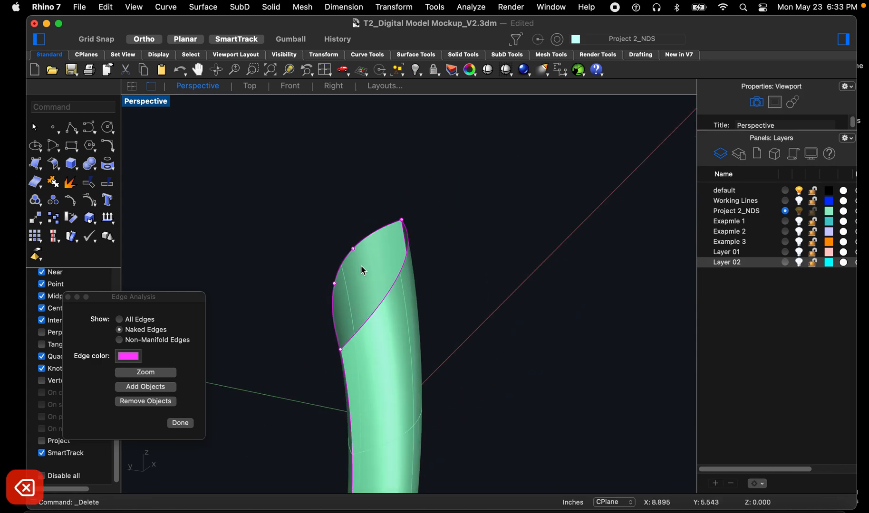
Step: Show the Working Lines layer and extrude the upper crossing arc with ExtrudeCrv about 2.3 inches, well past the tube's far side
click(799, 201)
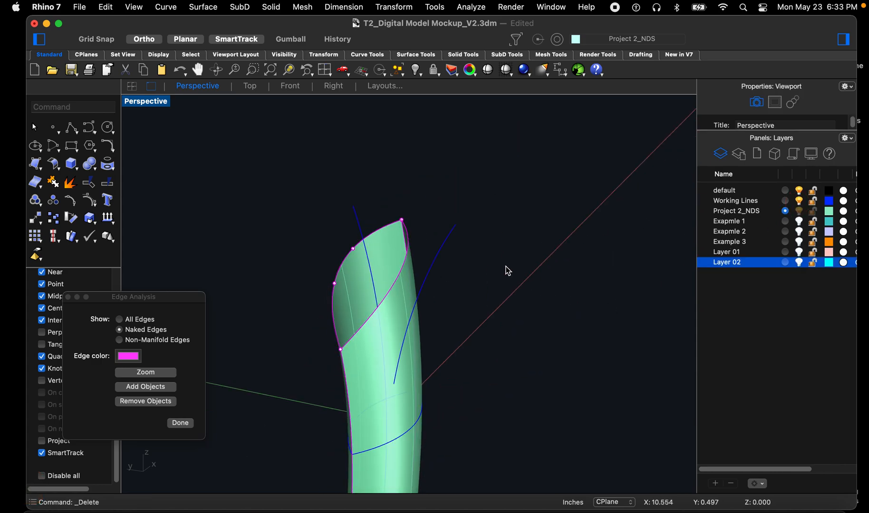
click(449, 246)
text(ExtrudeCrv)
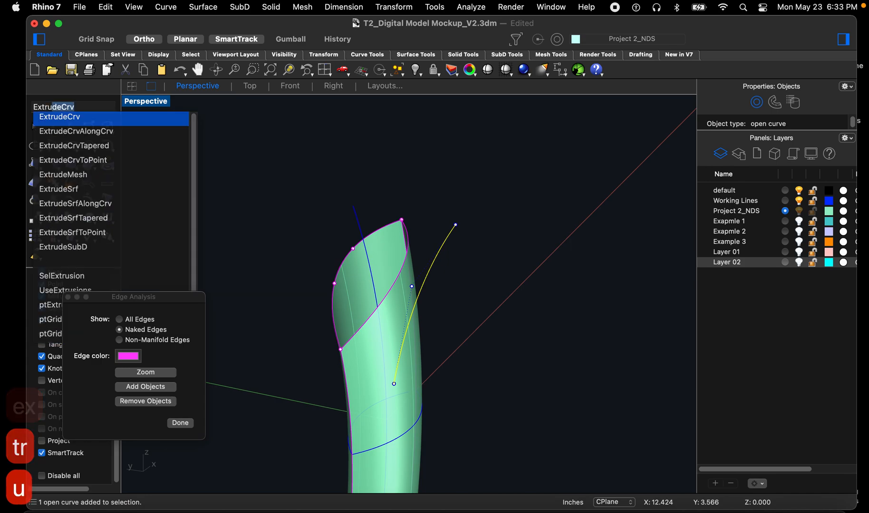
key(Return)
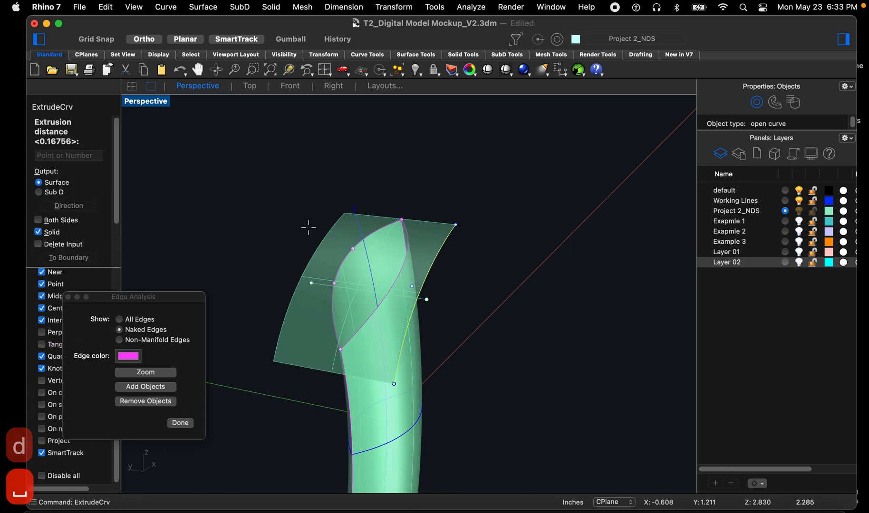
click(309, 230)
scroll(304, 317, up, 4)
click(280, 441)
Step: Trim the new extruded surface with the tube's side surfaces, removing everything outside the tube's upper opening
right_drag(290, 426, 306, 398)
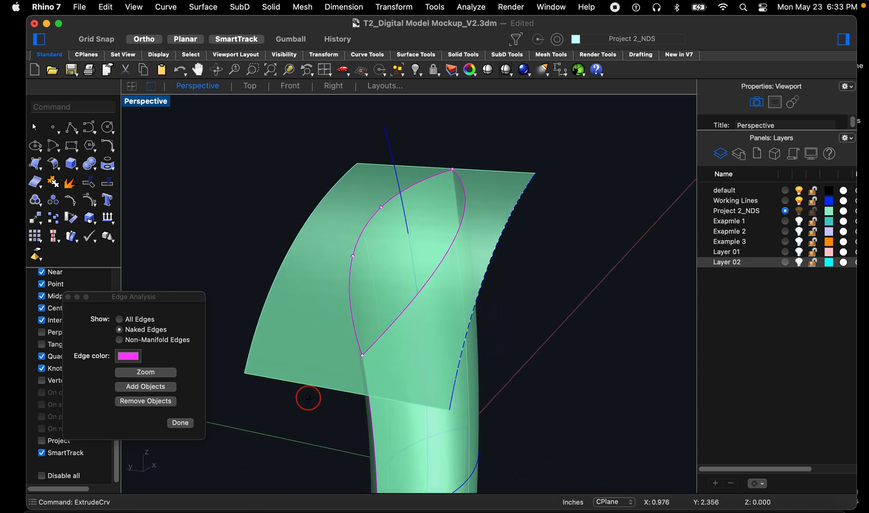
text(trim)
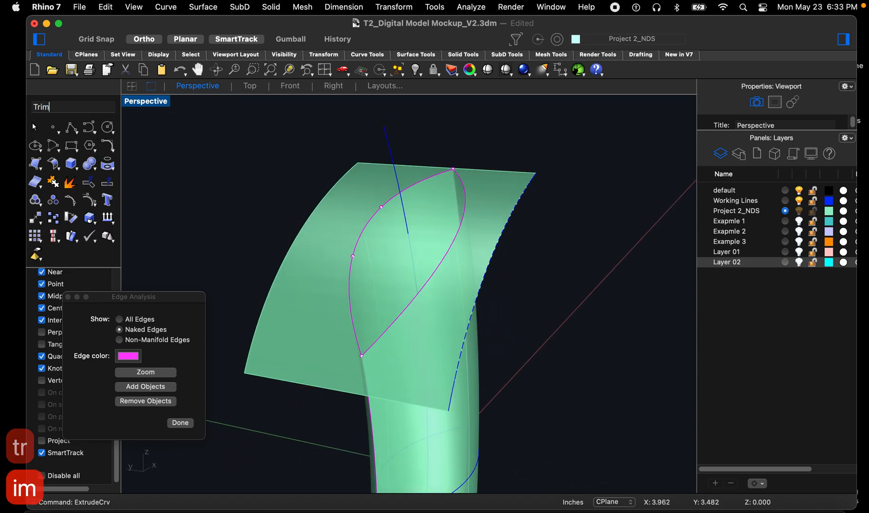
key(Return)
click(470, 408)
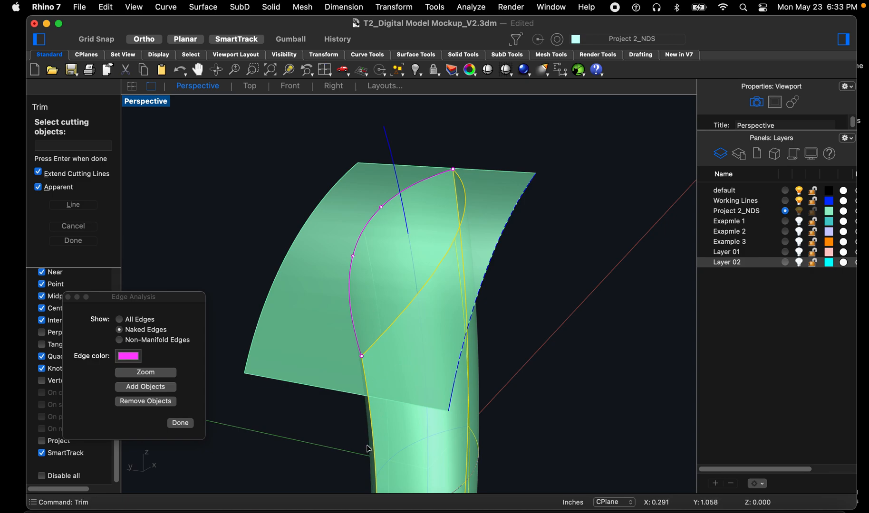
click(370, 417)
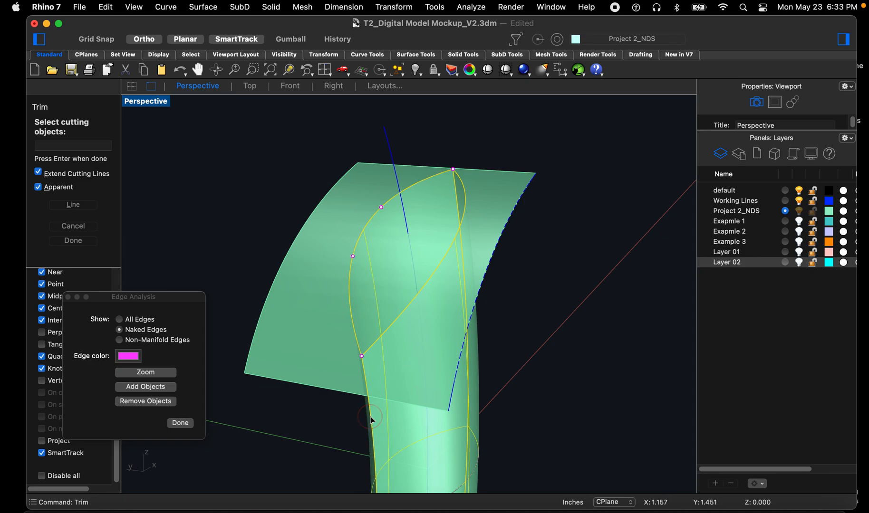
key(Return)
click(326, 350)
key(Escape)
key(Escape)
key(Escape)
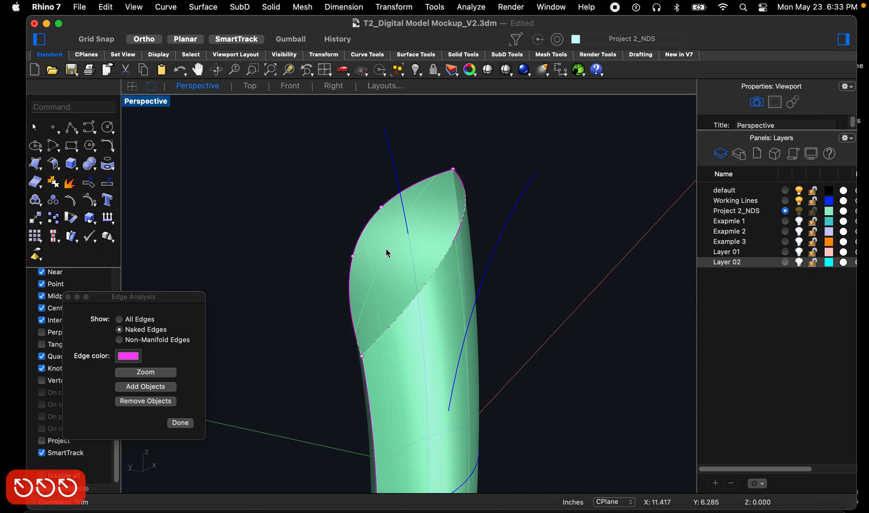
Step: Join the tube's side surfaces and both end surfaces into one closed polysurface, and clear the selection
scroll(385, 249, down, 5)
drag(316, 170, 522, 473)
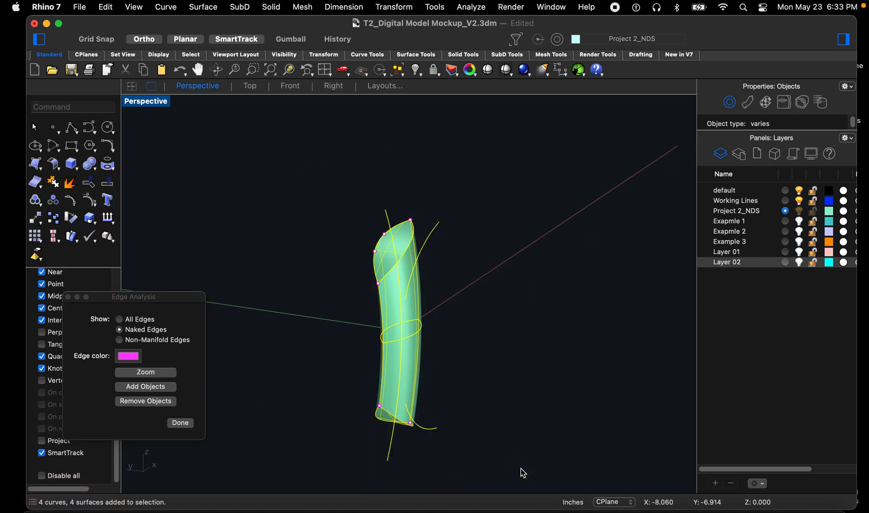
text(join)
key(Return)
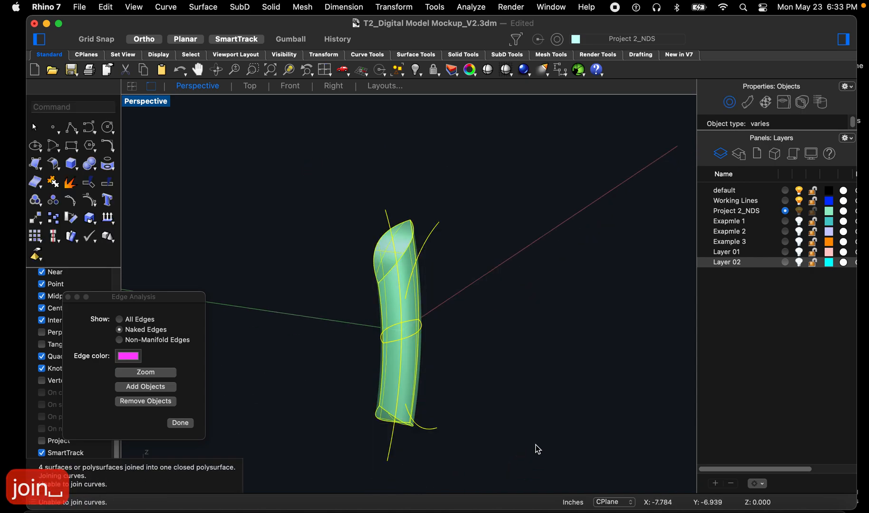
click(531, 346)
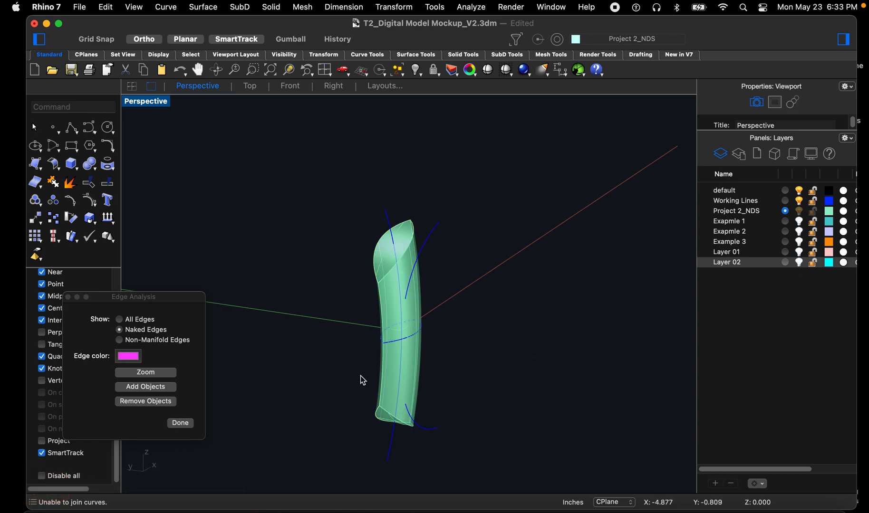
Step: Close the edge analysis and check the joined tube's object type in its properties
scroll(420, 340, up, 3)
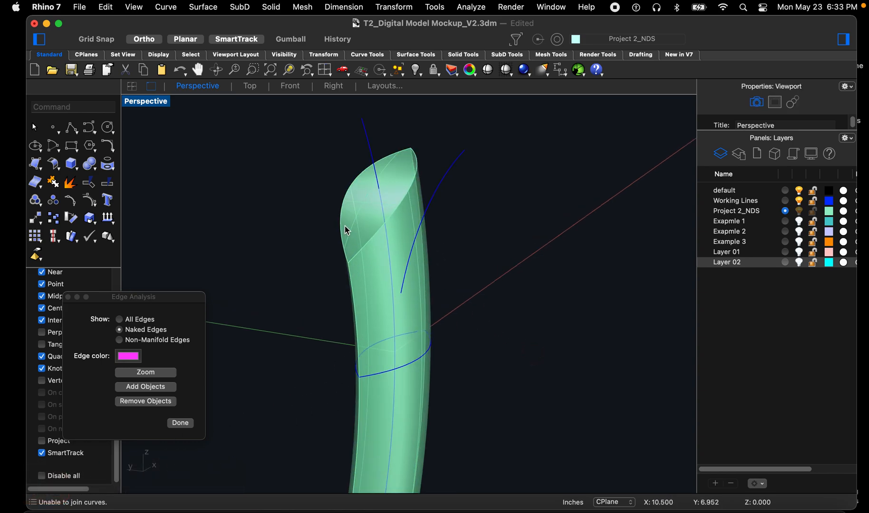
click(76, 299)
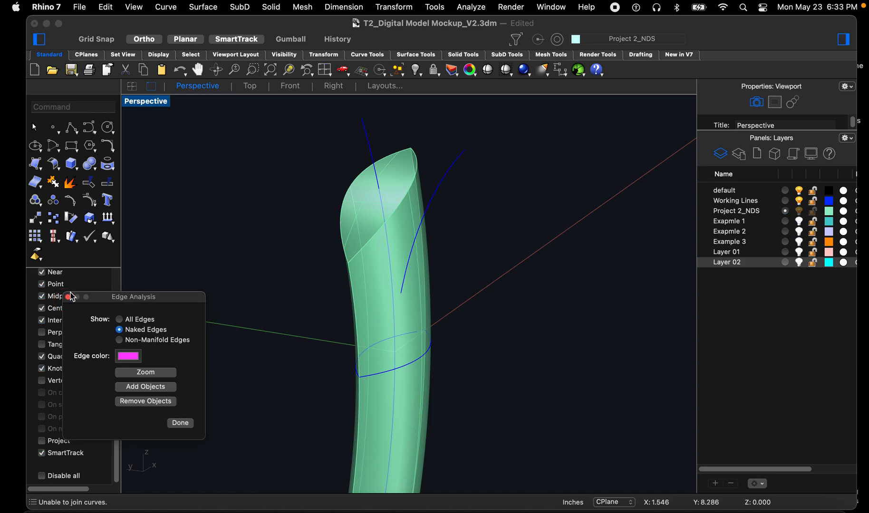
key(Escape)
click(355, 219)
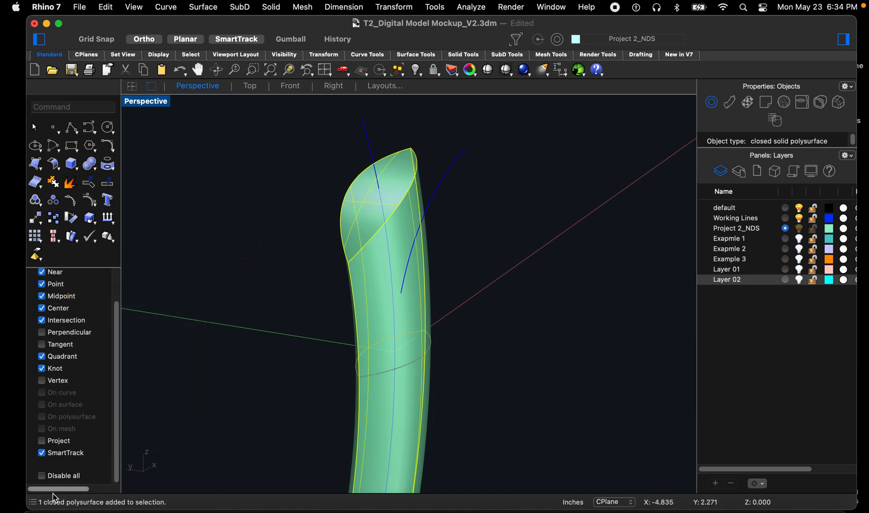
click(248, 374)
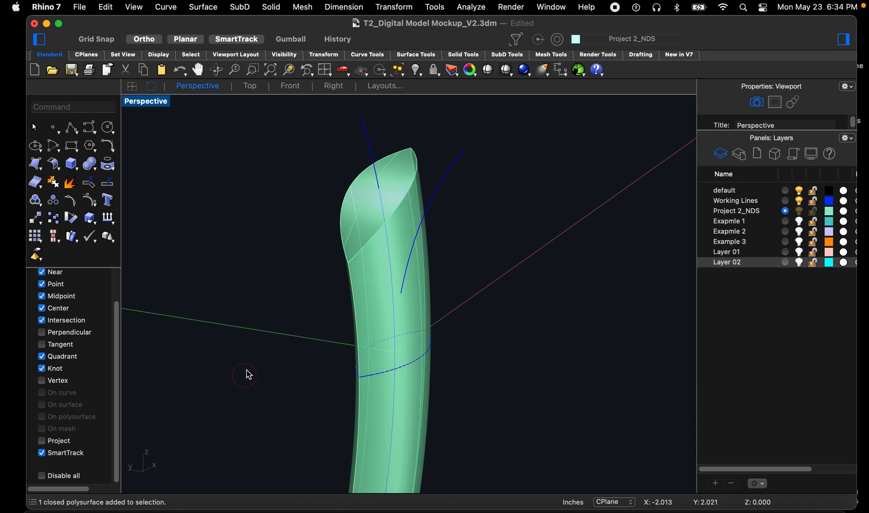
Step: Check the closed tube for naked edges with Show Edges, and close the edge analysis
right_drag(364, 240, 355, 224)
click(364, 220)
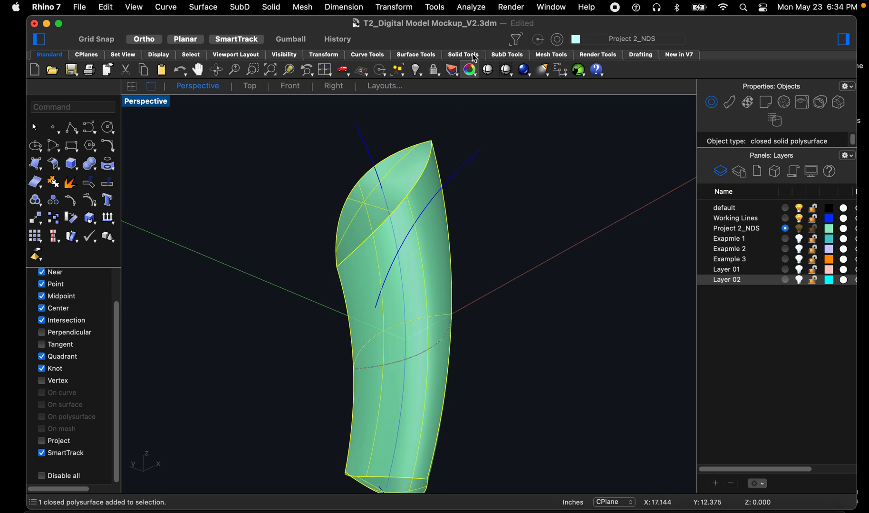
click(481, 8)
mouse_move(507, 74)
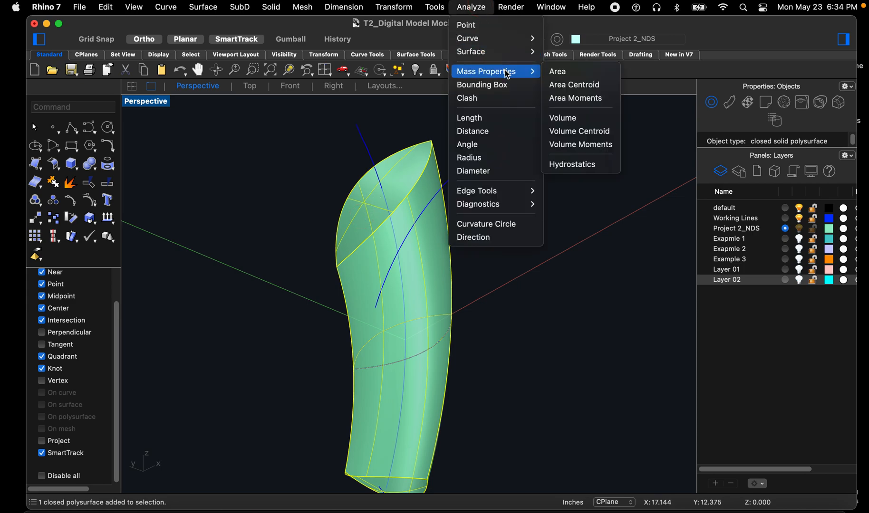
mouse_move(504, 190)
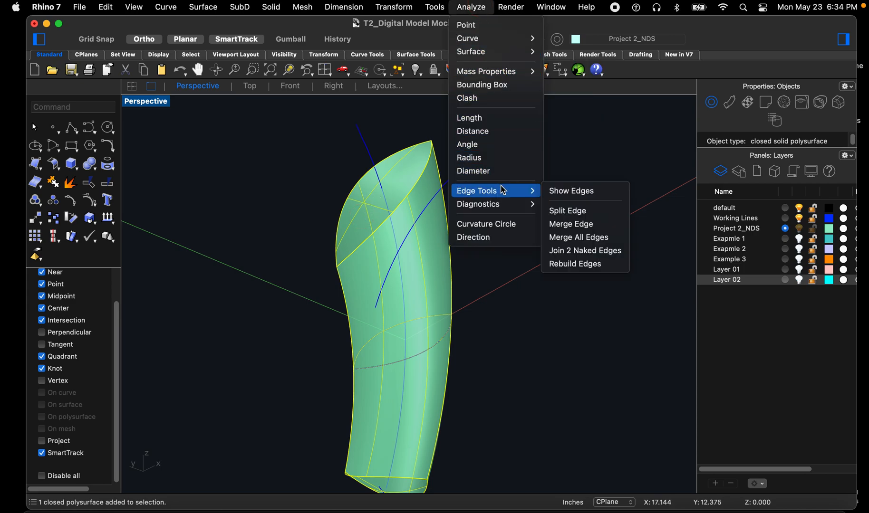
click(561, 192)
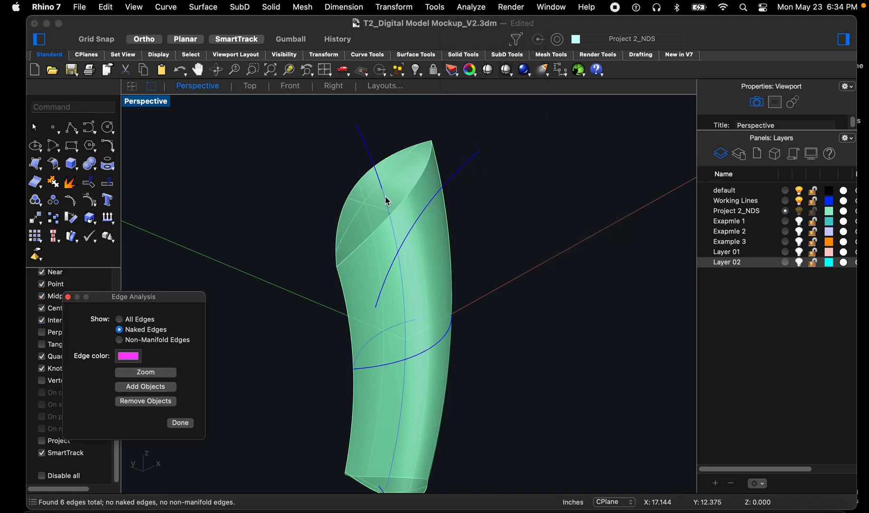
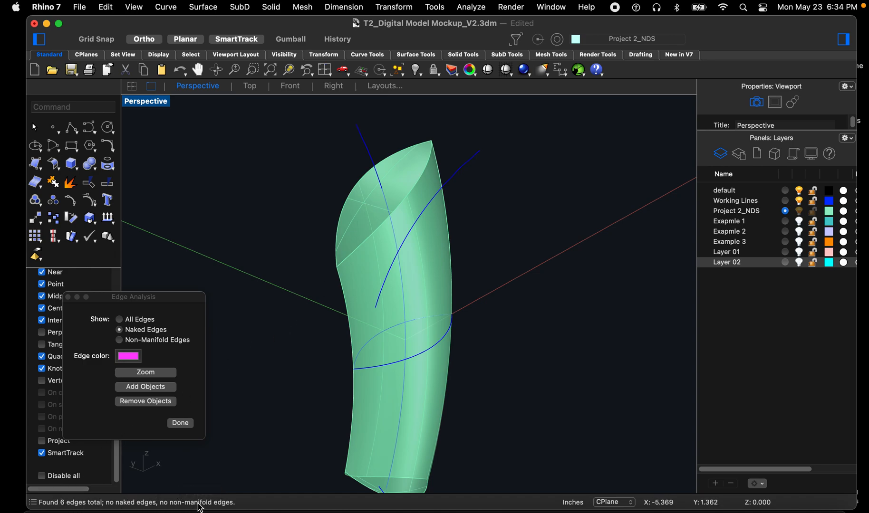
click(68, 297)
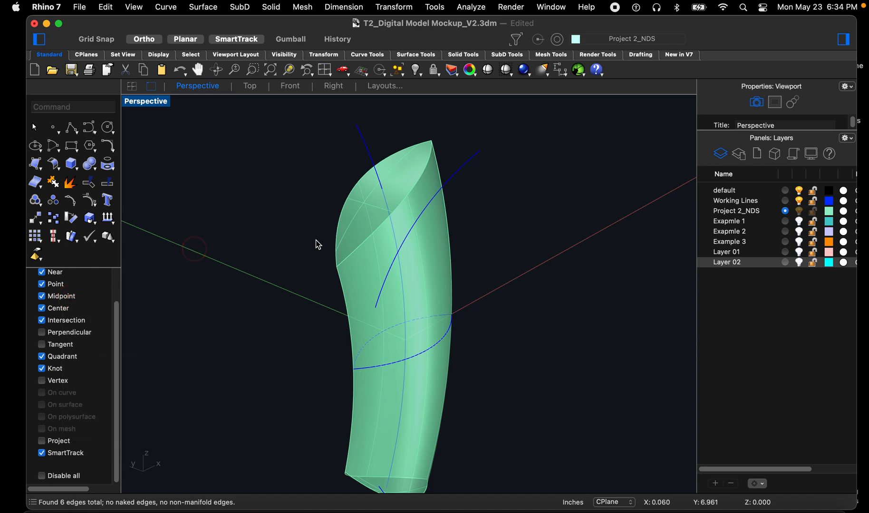
Step: Hide the Working Lines layer so that only the solid is shown
right_drag(635, 228, 480, 161)
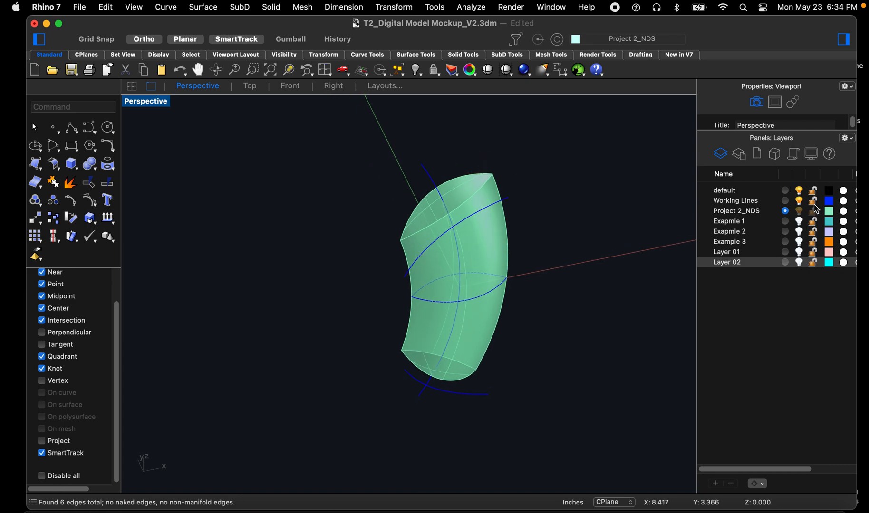
click(798, 200)
right_drag(585, 246, 467, 160)
right_drag(479, 423, 500, 341)
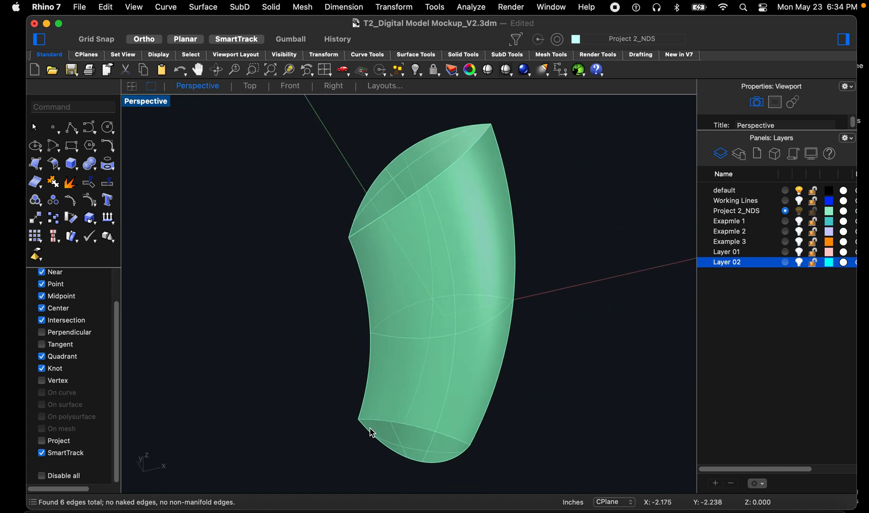
right_drag(303, 261, 303, 278)
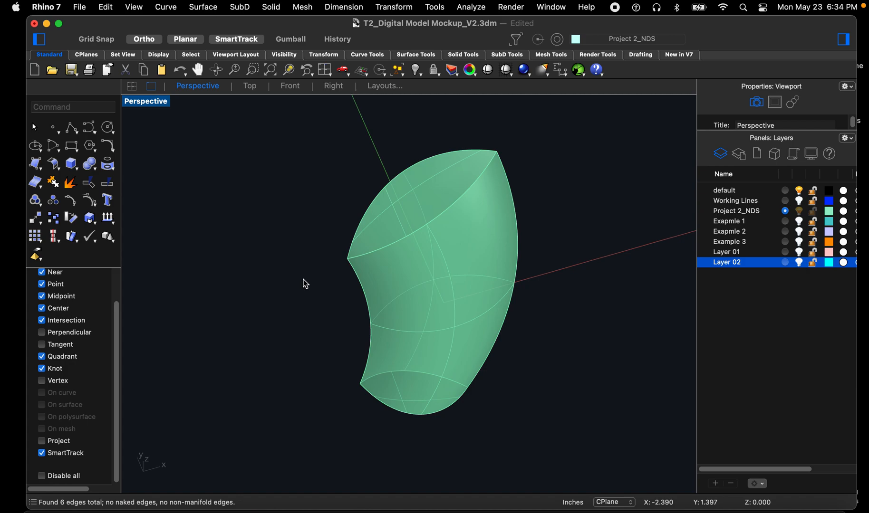
Step: Fillet all six edges of the solid, along both sides and around both ends, with FilletEdge at a radius of 0.1 inches
text(fi)
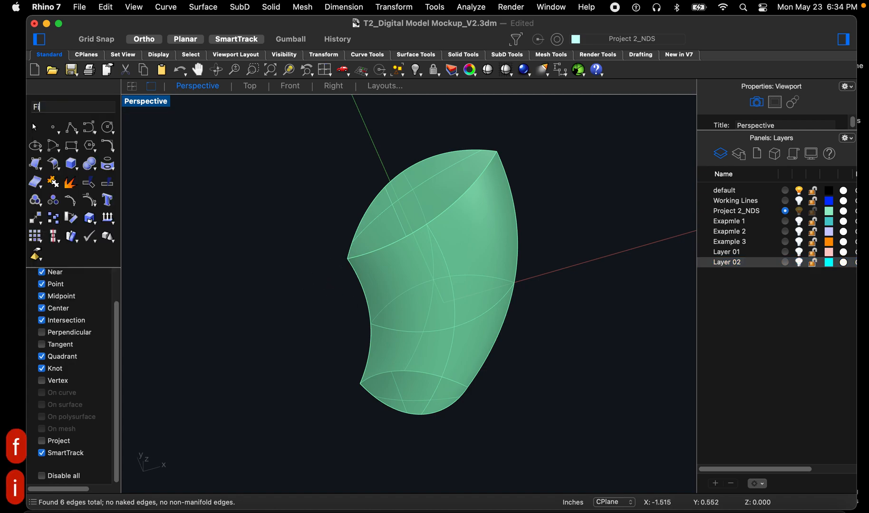
key(space)
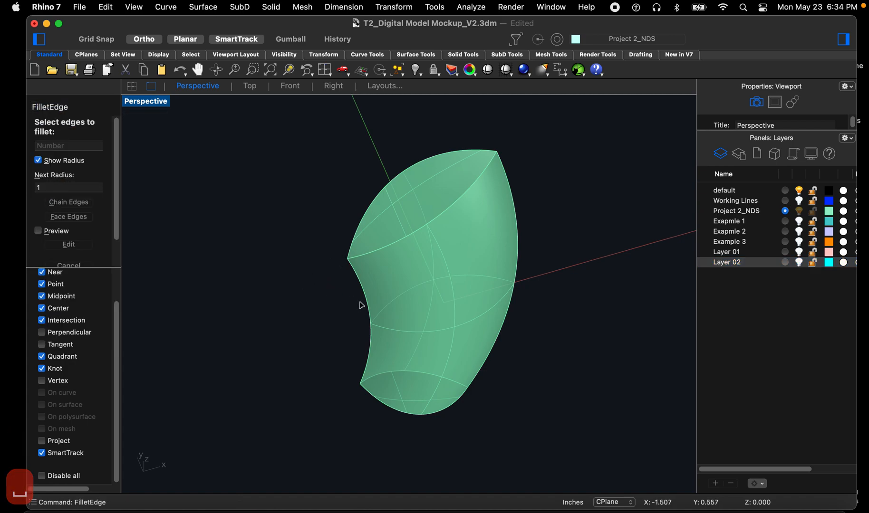
click(61, 187)
text(0.1)
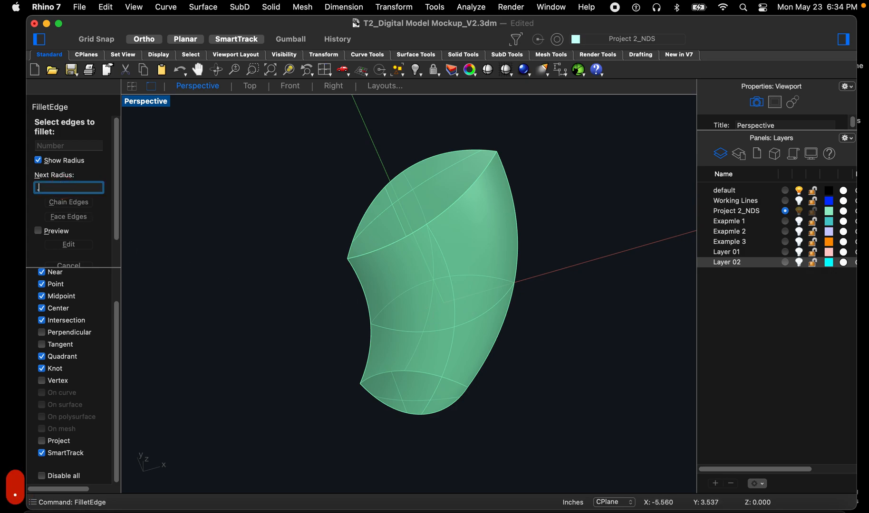
key(Return)
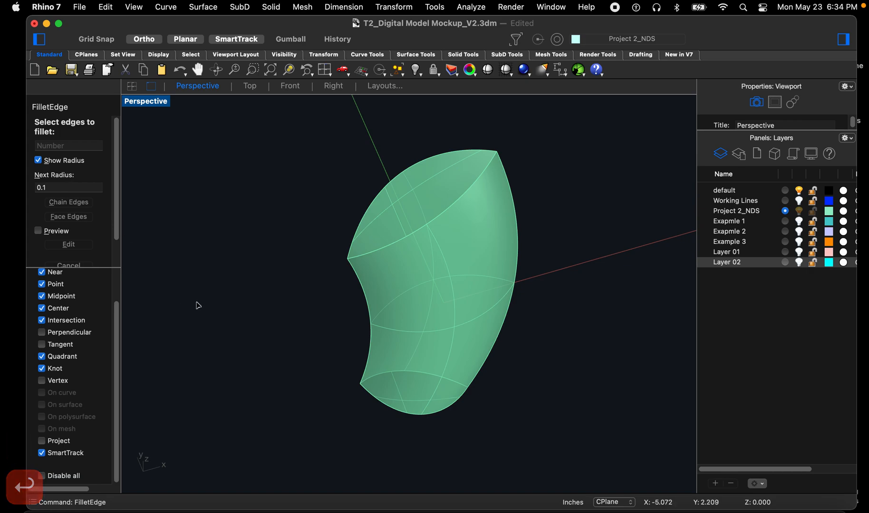
click(360, 283)
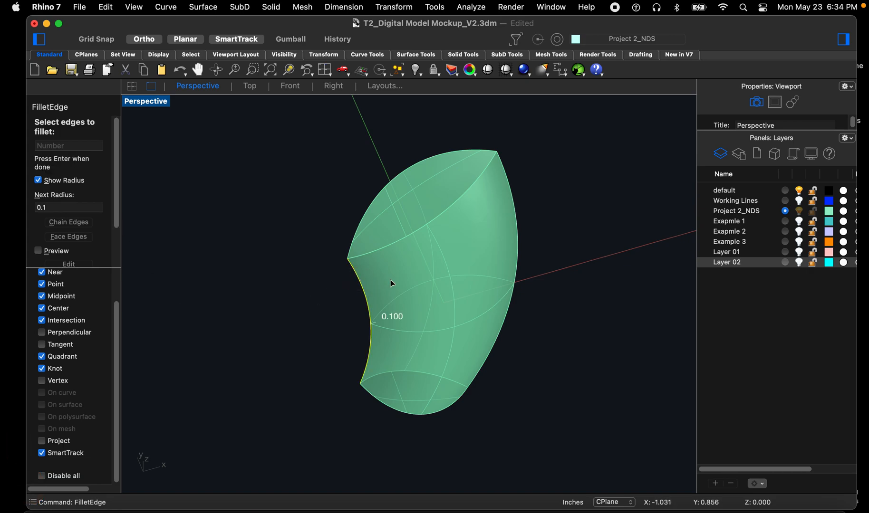
click(508, 181)
right_drag(442, 228, 346, 244)
drag(322, 167, 498, 247)
drag(328, 312, 496, 419)
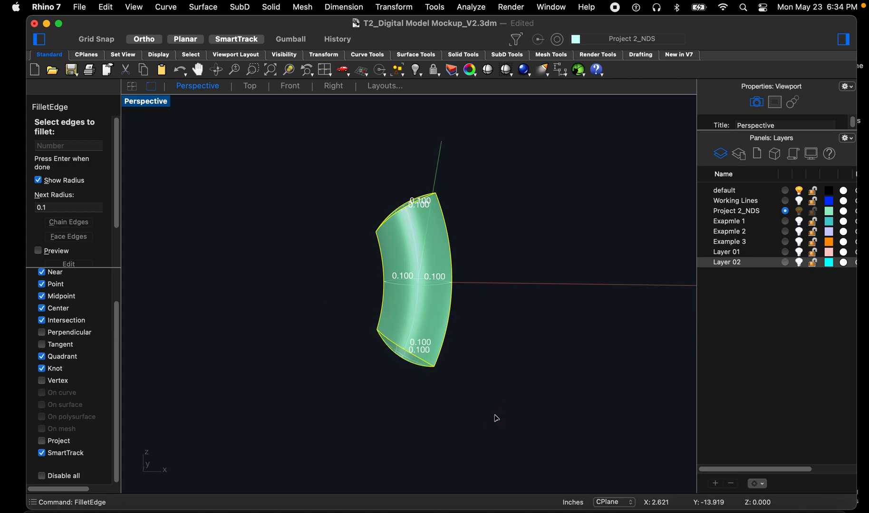
scroll(452, 351, up, 3)
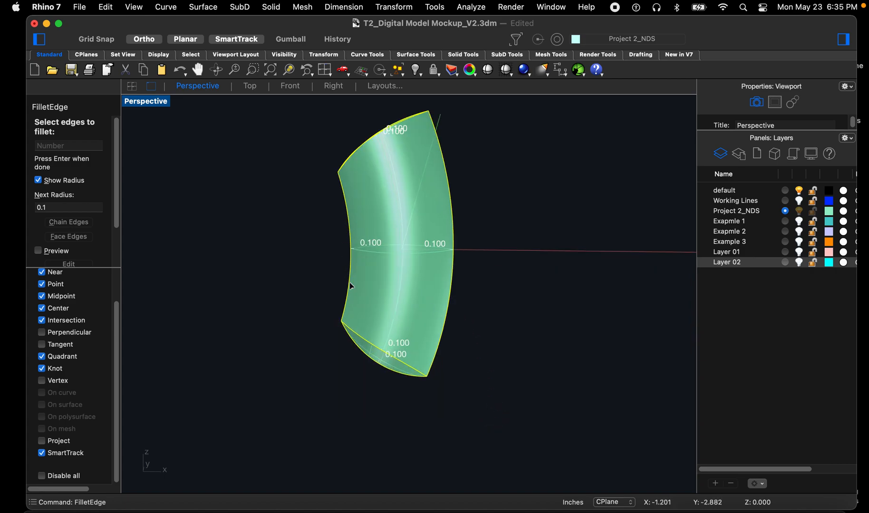
key(space)
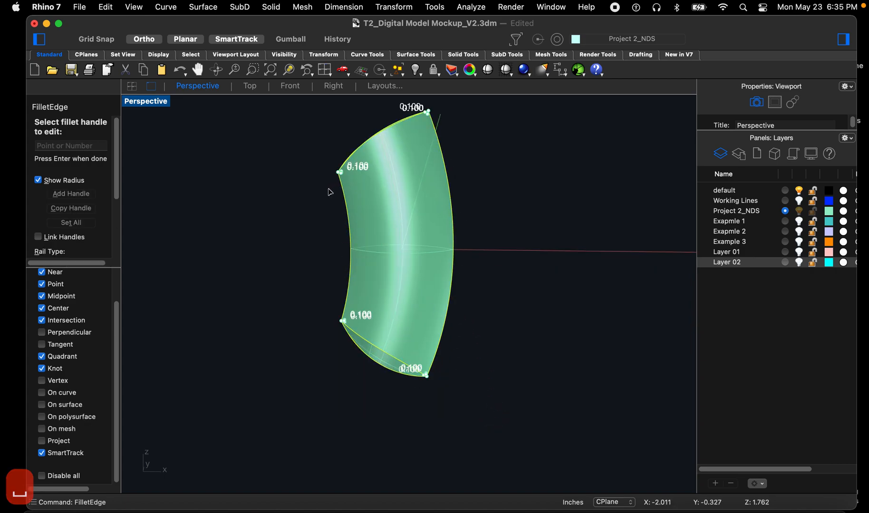
key(space)
right_drag(324, 192, 328, 216)
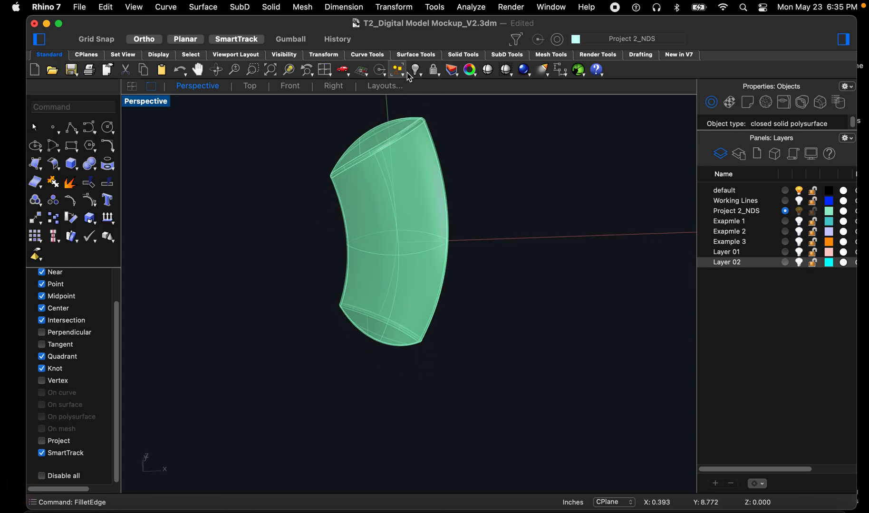
Step: Examine the rounded edges and corners of the filleted solid from several angles, and check its object type
scroll(407, 120, up, 8)
right_drag(457, 156, 425, 176)
scroll(425, 177, down, 7)
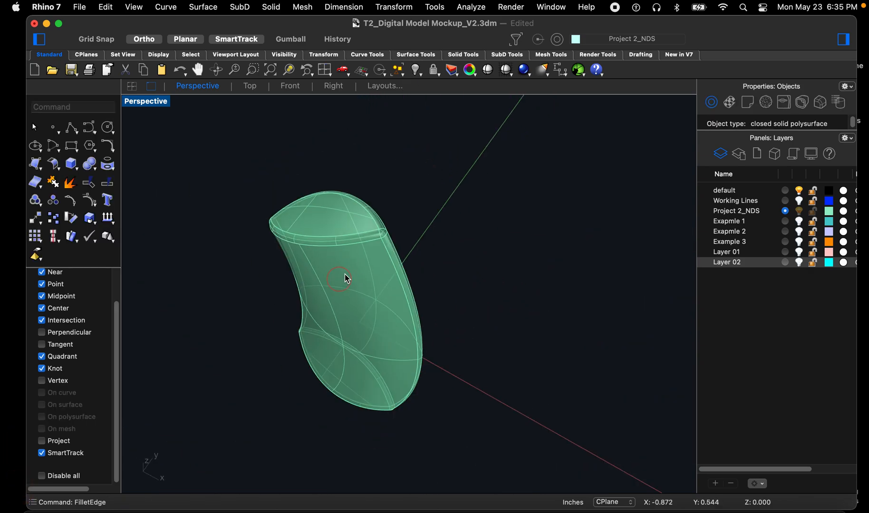
right_drag(345, 277, 347, 299)
click(315, 327)
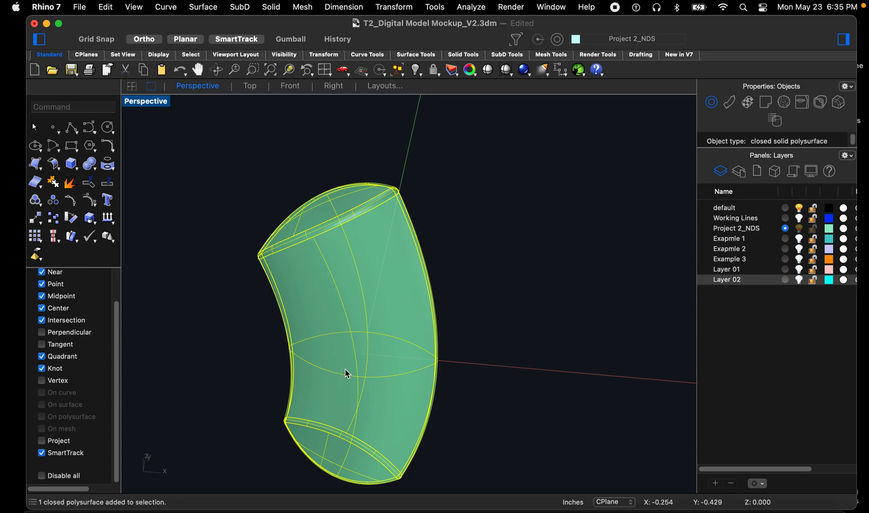
scroll(451, 329, down, 6)
right_drag(473, 356, 435, 375)
click(440, 358)
click(412, 356)
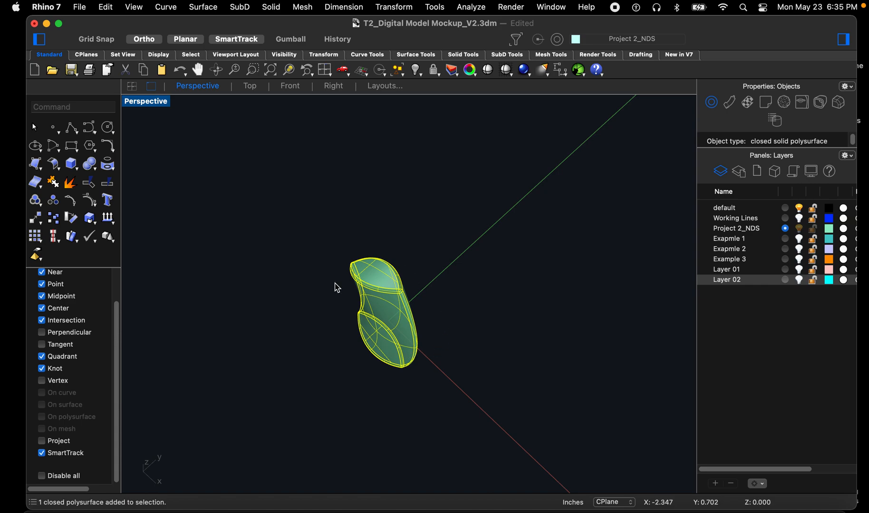
scroll(369, 301, down, 5)
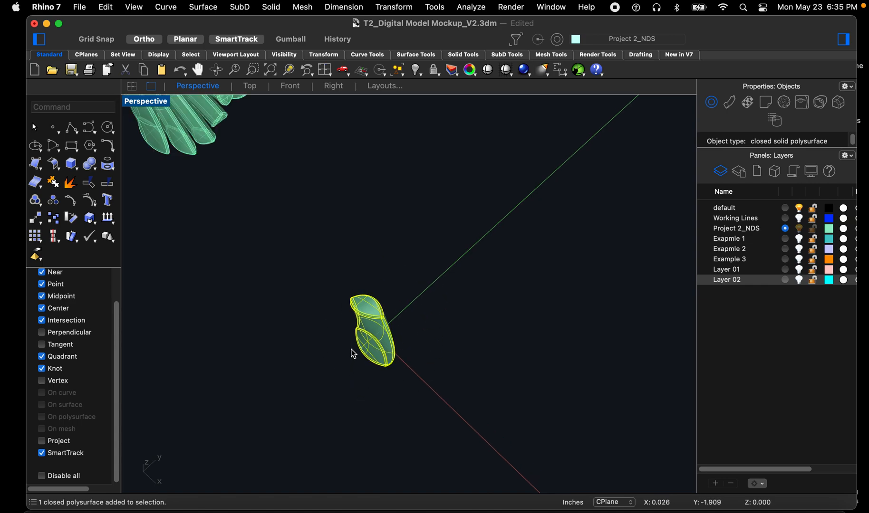
scroll(351, 344, up, 3)
click(324, 370)
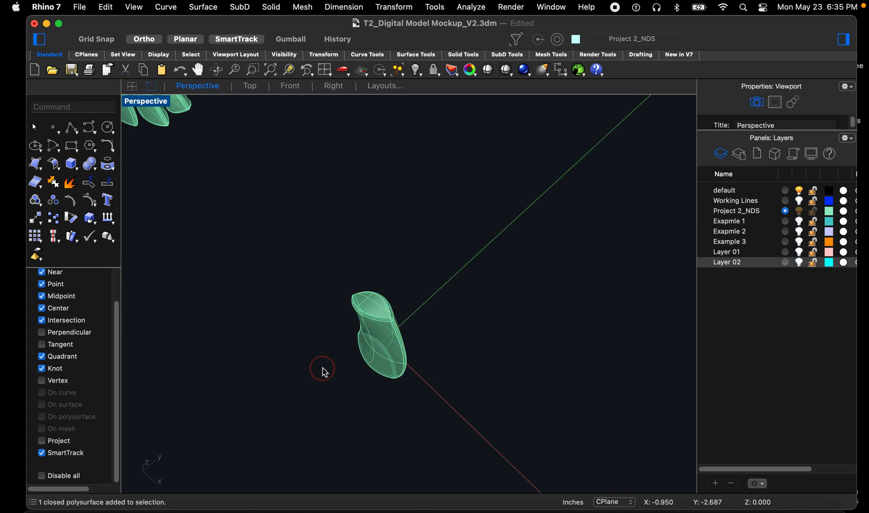
scroll(378, 355, up, 5)
right_drag(377, 360, 401, 338)
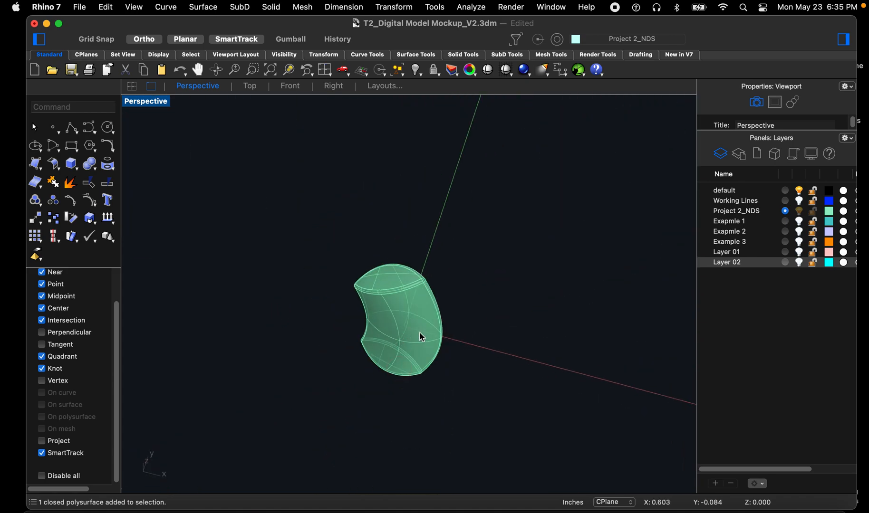
Step: Copy the filleted solid straight along the Y axis in the Top view, placing copies 1 and 2 inches from the original
click(422, 337)
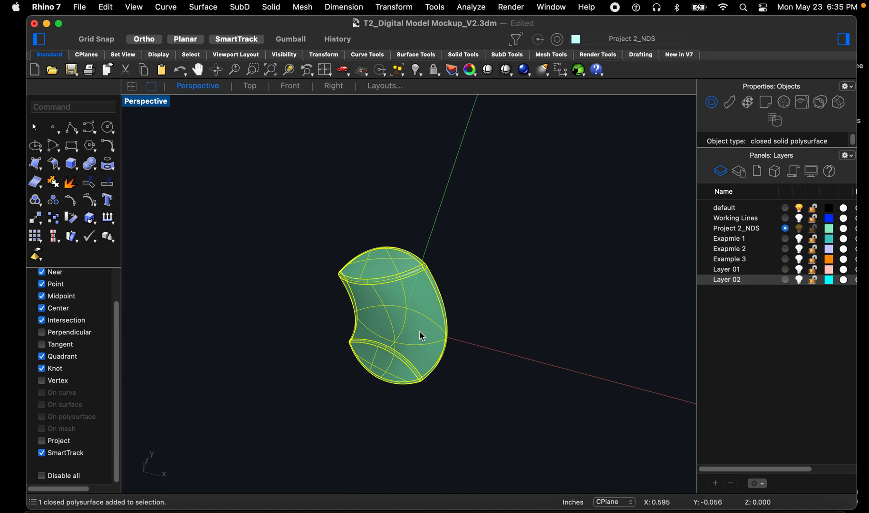
text(Co)
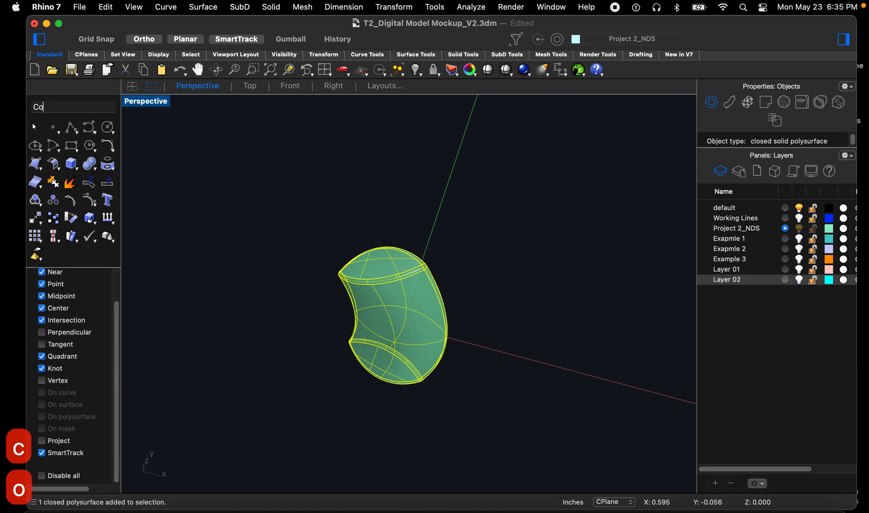
text(py)
key(Return)
click(498, 345)
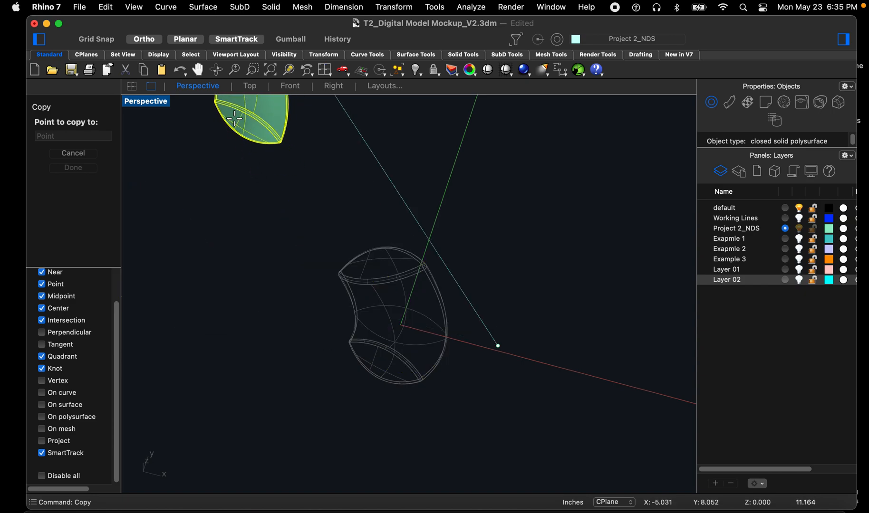
click(247, 87)
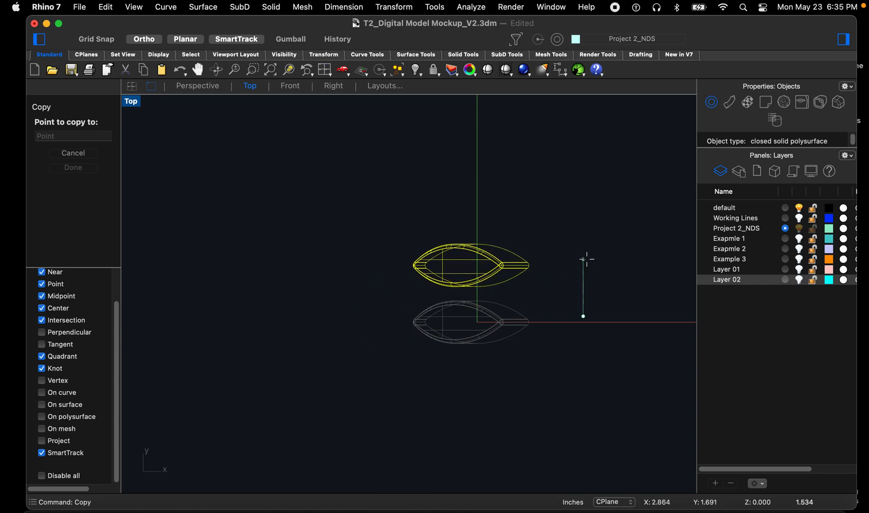
text(1)
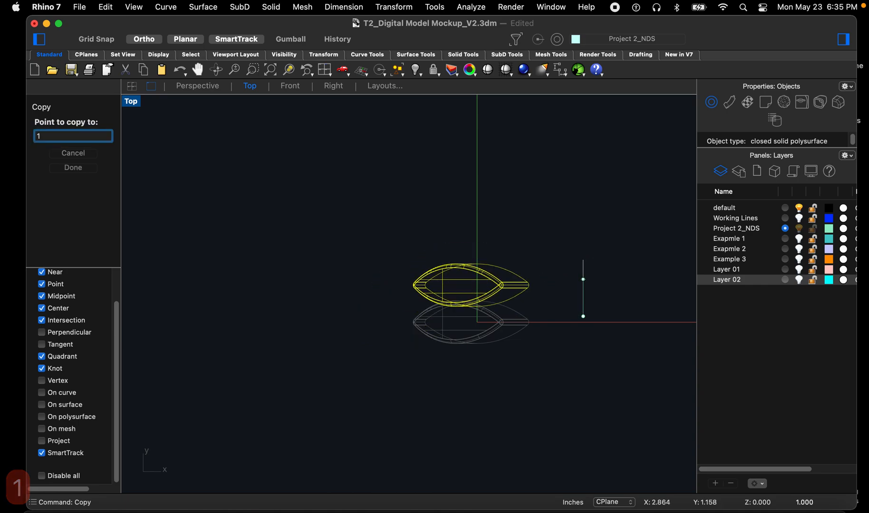
key(Return)
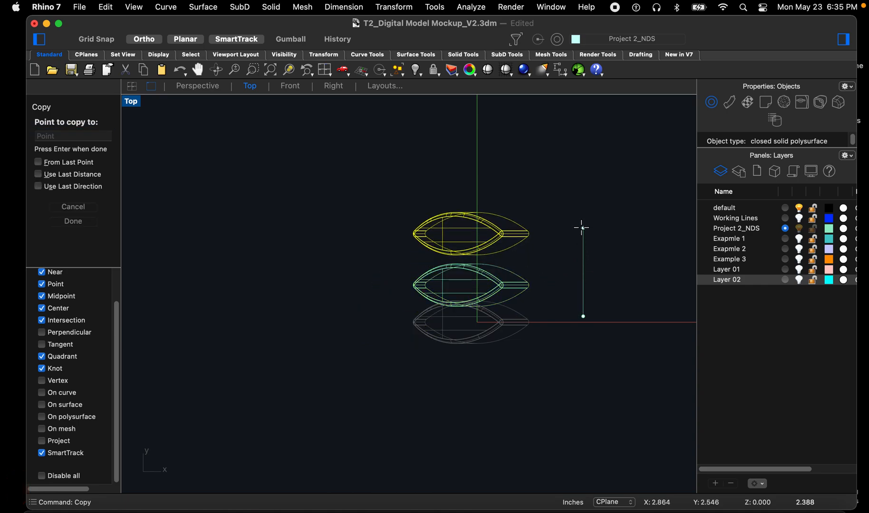
text(2)
key(Return)
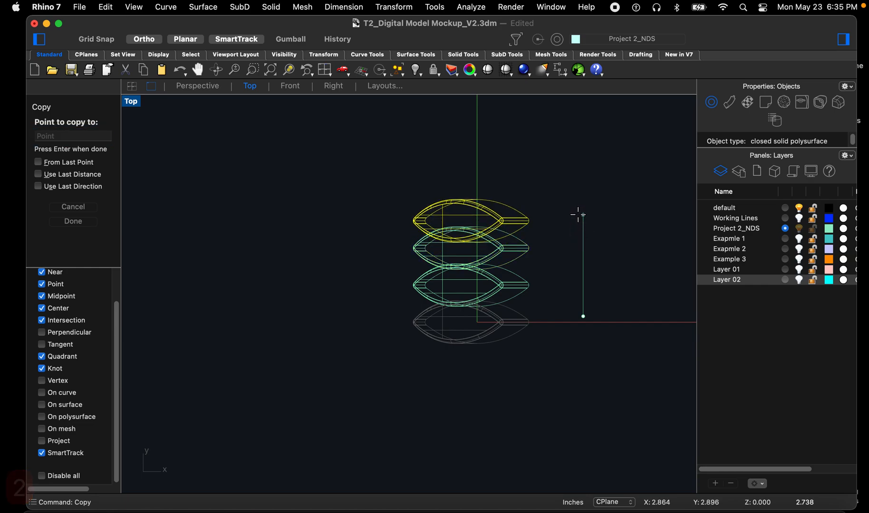
Step: Place copies of the selected solid at 3, 4, 5 and 6 inches along the Y axis, finish copying and clear the selection
text(3)
key(Return)
text(4)
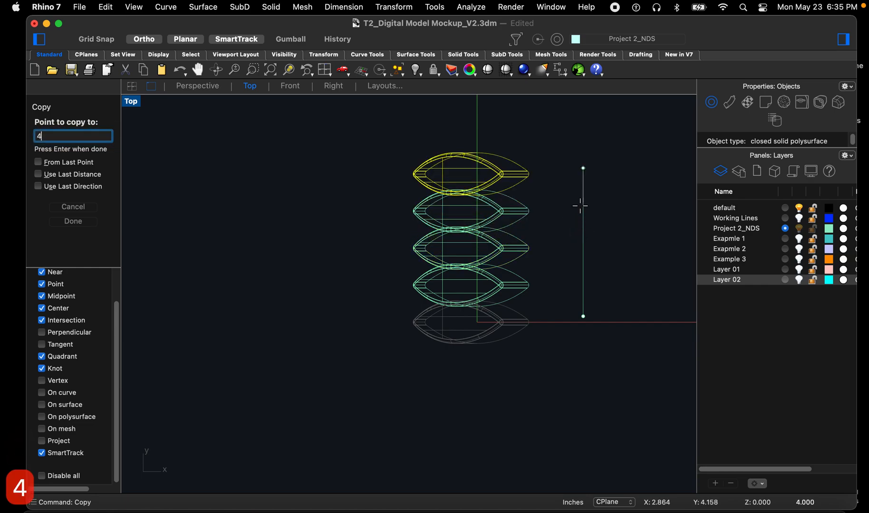
scroll(553, 186, down, 2)
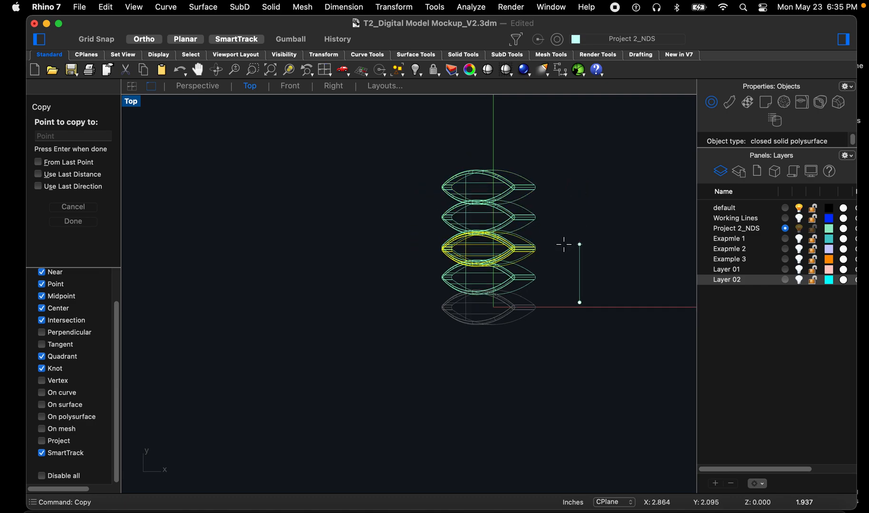
text(5)
key(Return)
text(6)
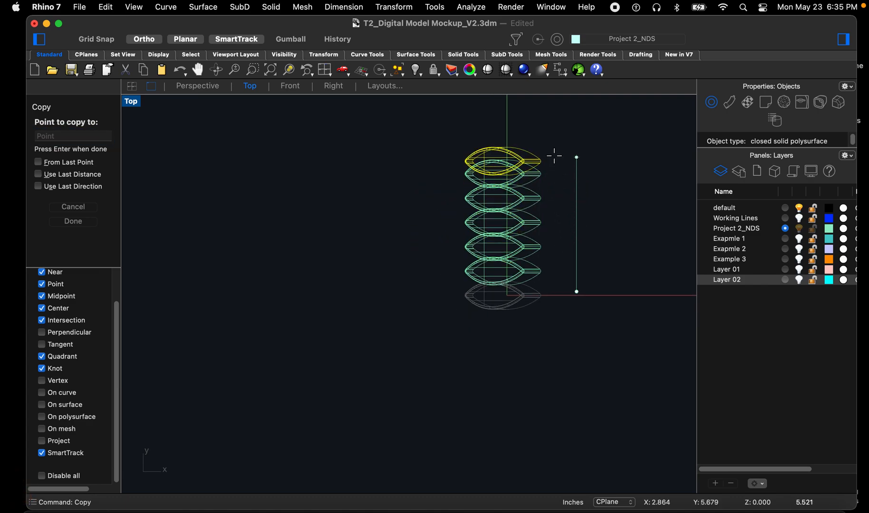
key(Return)
key(Return)
key(Return)
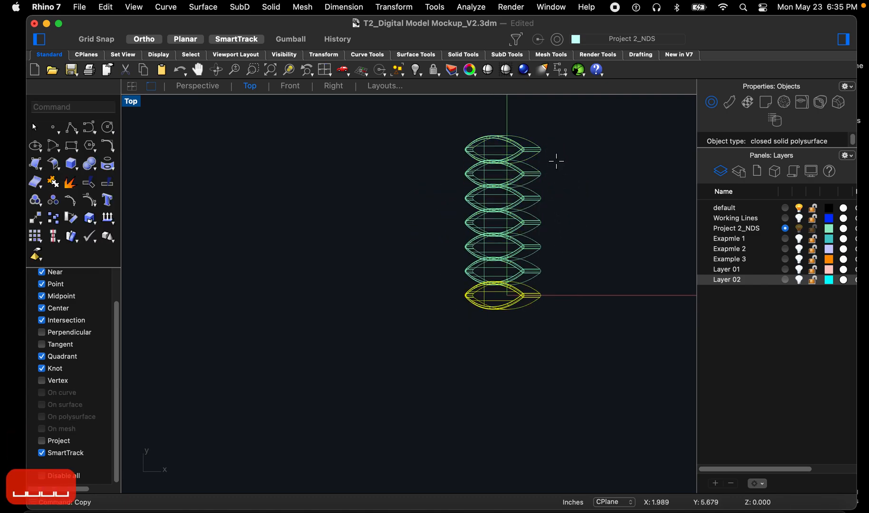
key(Escape)
key(Escape)
key(Escape)
Step: Examine the row of copied solids in the perspective view, from a distance and up close
mouse_move(560, 376)
right_down()
mouse_move(514, 397)
mouse_move(524, 405)
right_up()
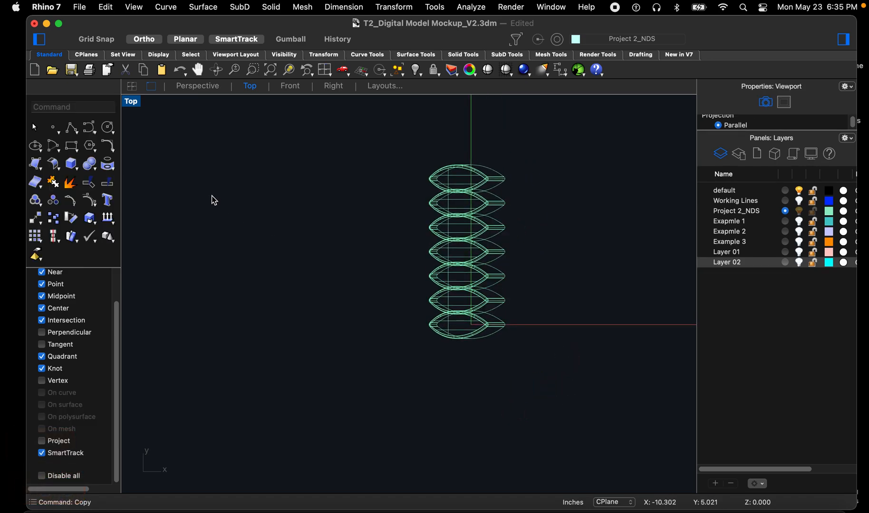
click(211, 89)
right_drag(478, 388, 463, 314)
scroll(336, 335, up, 5)
right_drag(416, 278, 415, 302)
scroll(281, 338, down, 4)
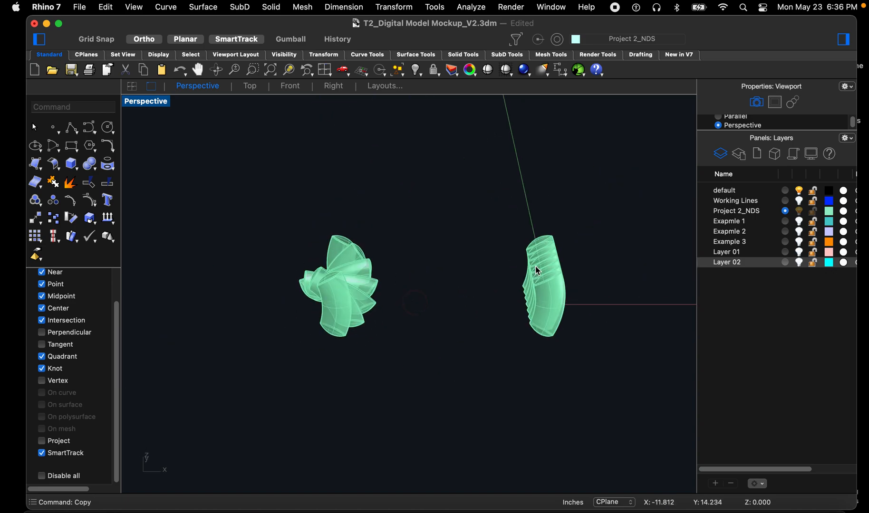
scroll(537, 271, up, 5)
right_drag(582, 296, 543, 242)
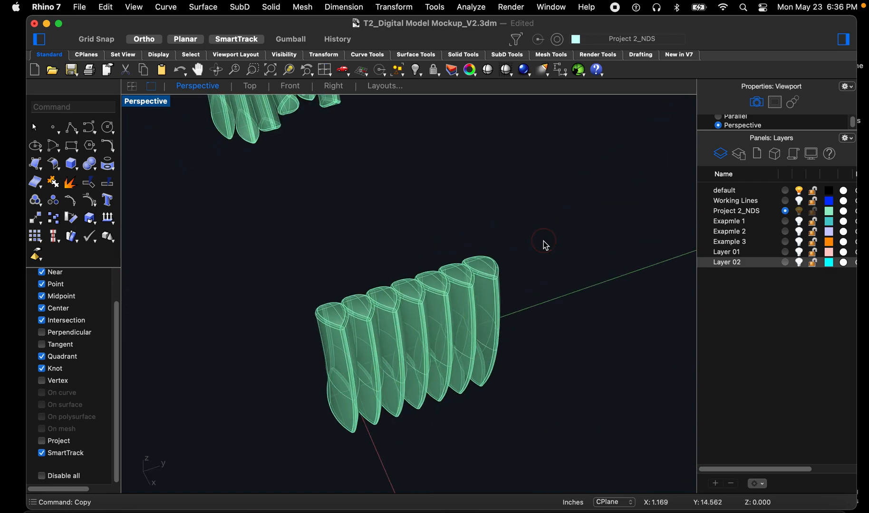
Step: Rotate all solids in the row except the first by 30 degrees about the origin in the front view
drag(547, 235, 366, 332)
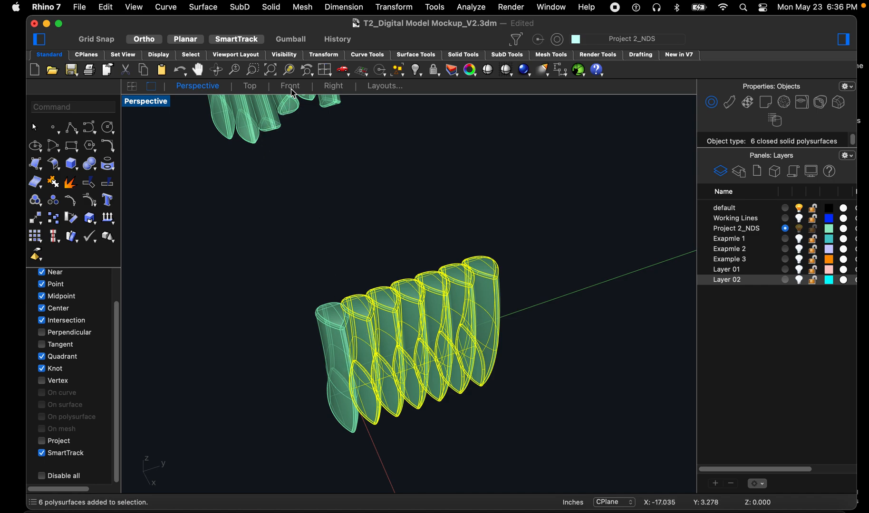
click(241, 88)
click(282, 90)
scroll(483, 335, down, 8)
scroll(327, 309, up, 2)
scroll(328, 304, up, 5)
text(r)
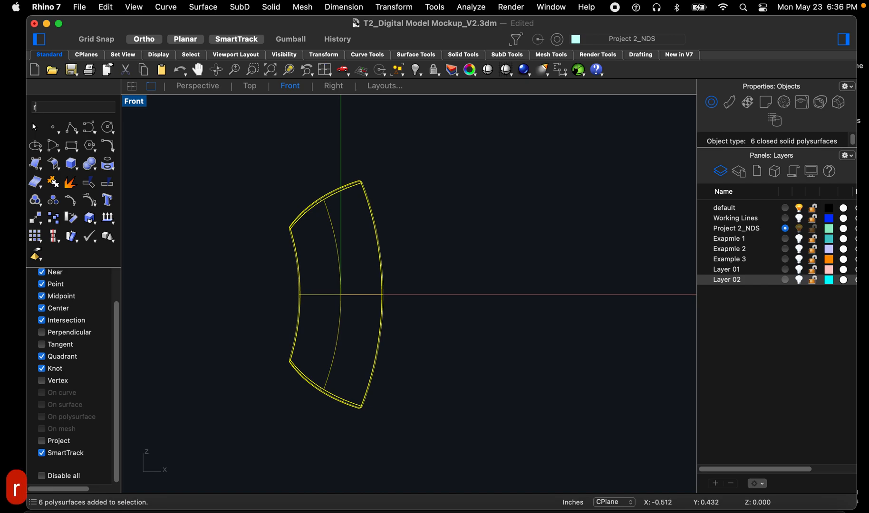
text(otate)
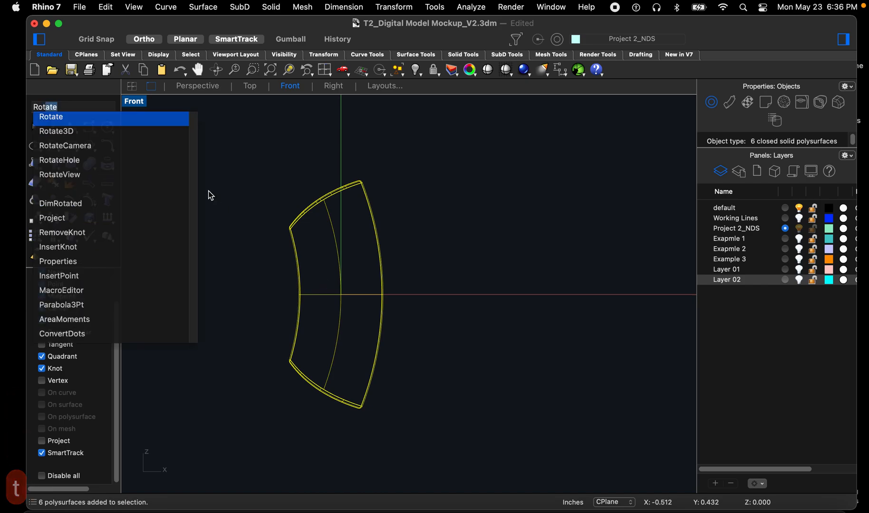
key(space)
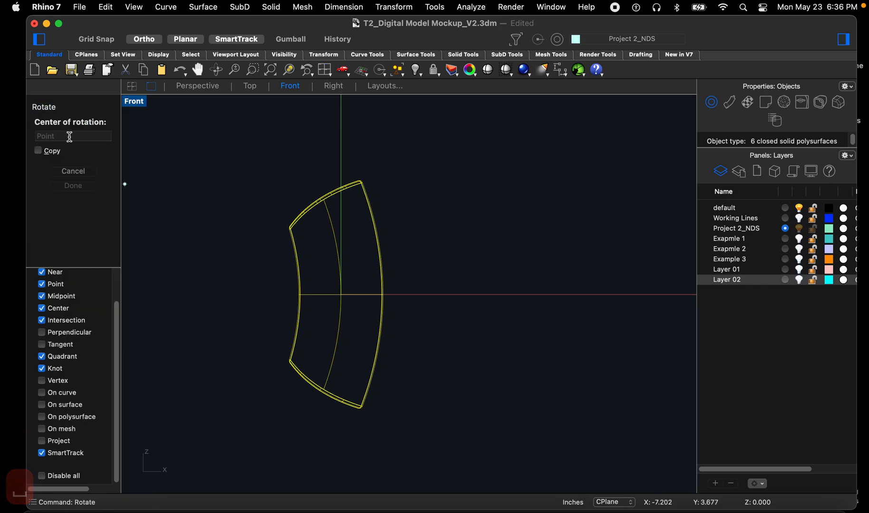
text(0)
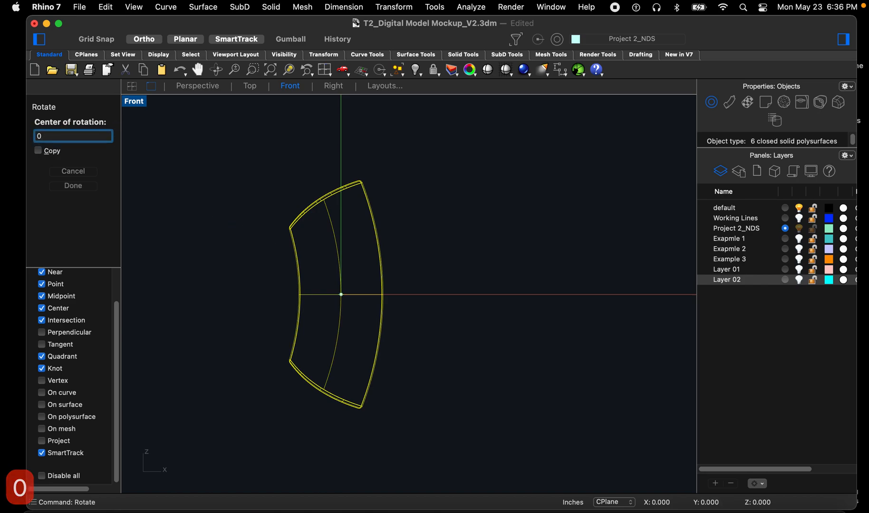
key(space)
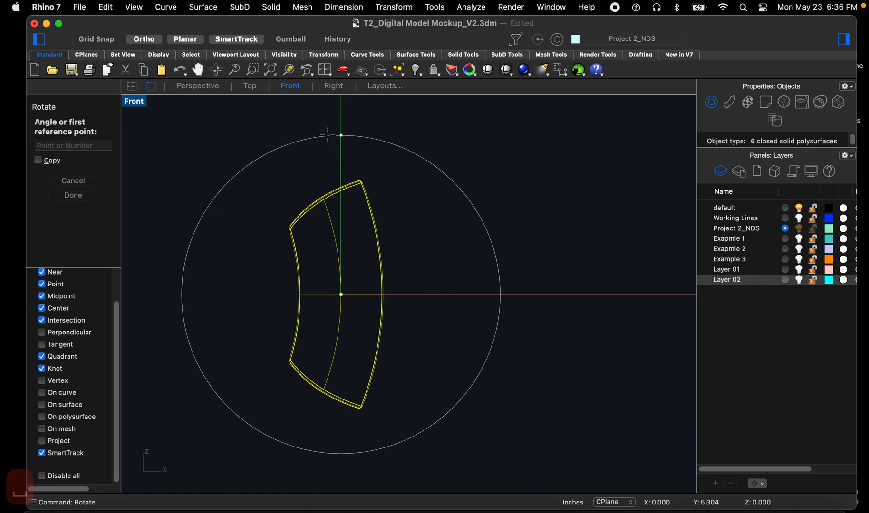
click(326, 135)
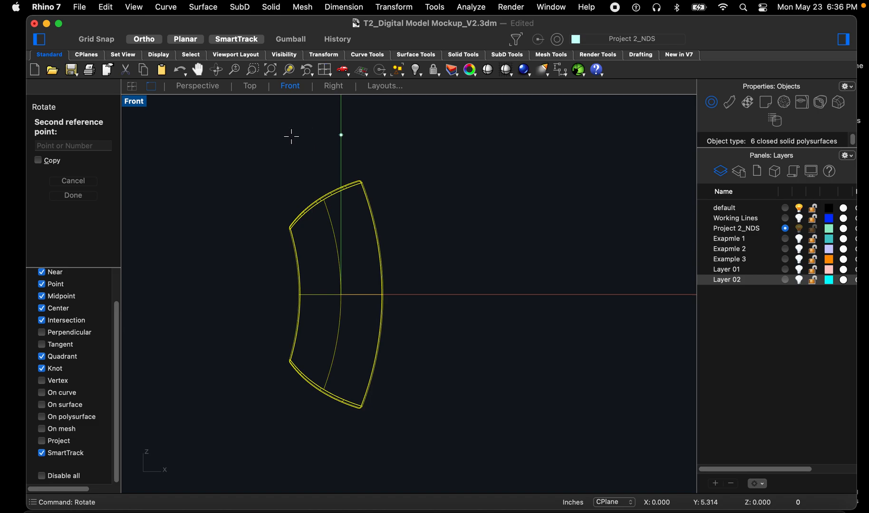
text(30)
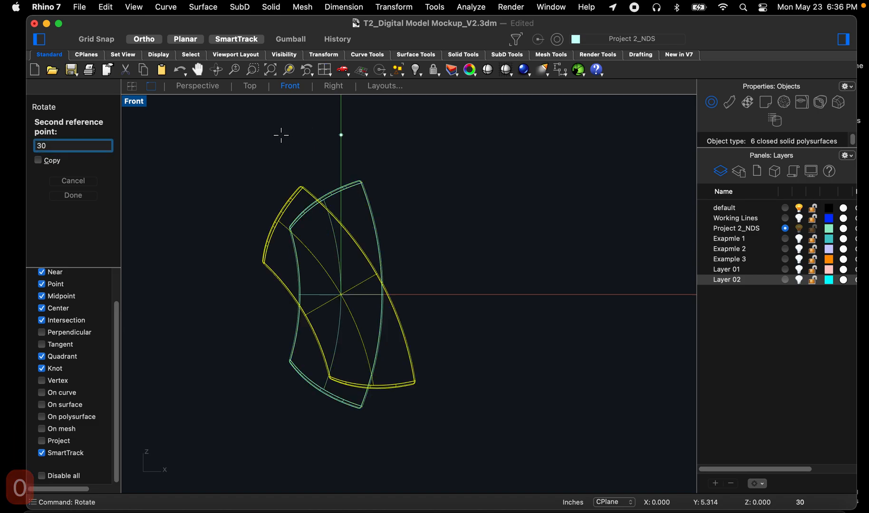
key(Return)
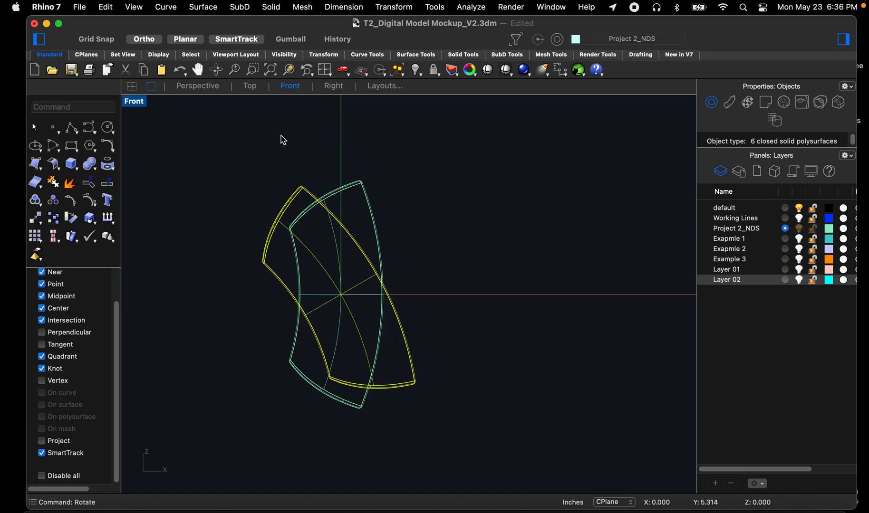
Step: Show all four viewports and rotate the last five solids another 30 degrees about the origin in the front view
click(132, 87)
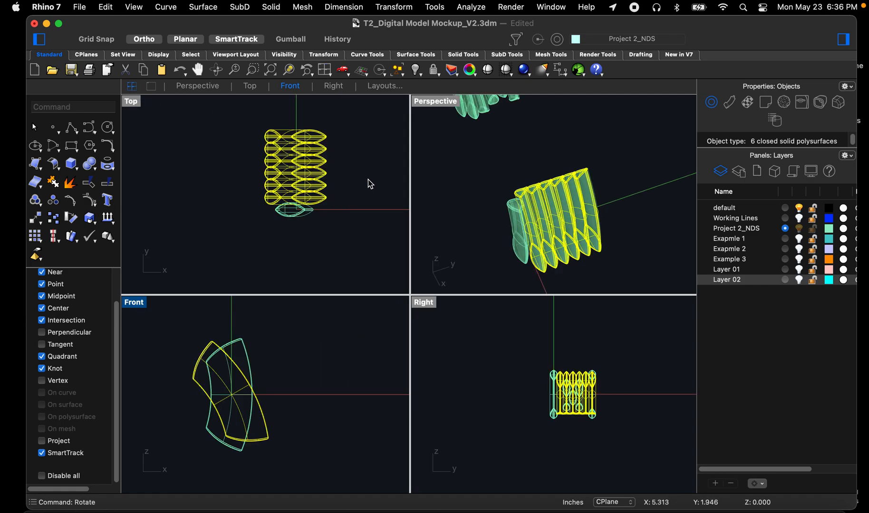
right_drag(432, 207, 457, 252)
scroll(563, 368, up, 2)
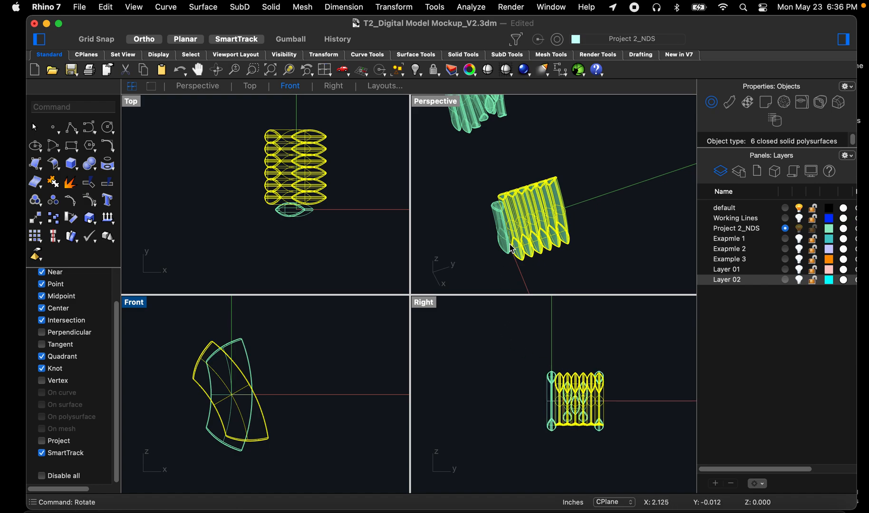
right_drag(505, 189, 579, 146)
click(618, 146)
drag(620, 147, 545, 194)
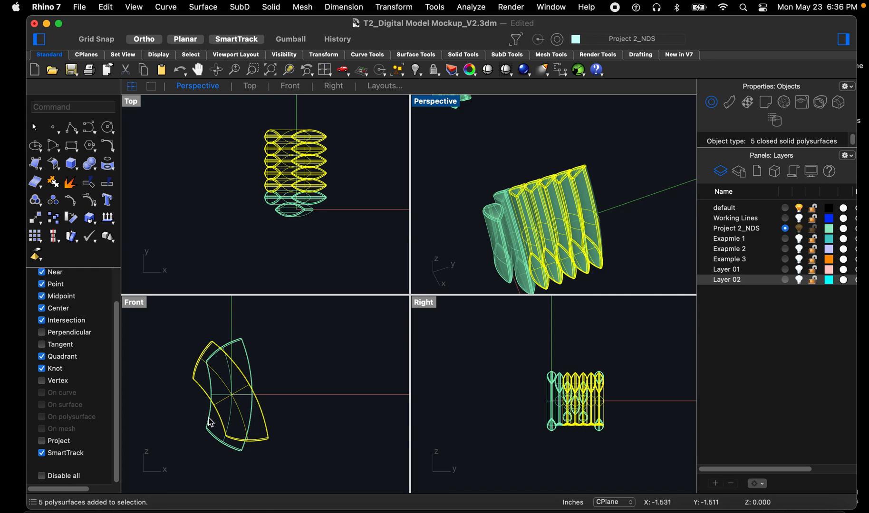
text(rot)
key(Return)
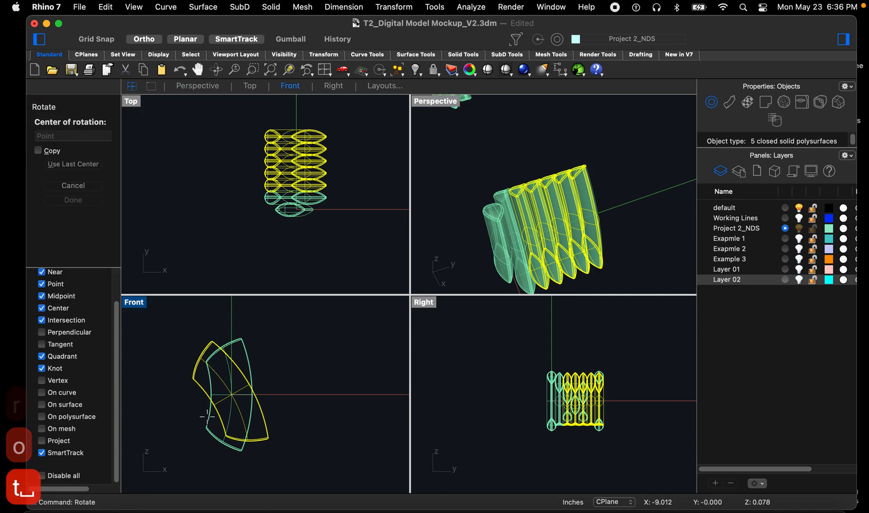
click(232, 395)
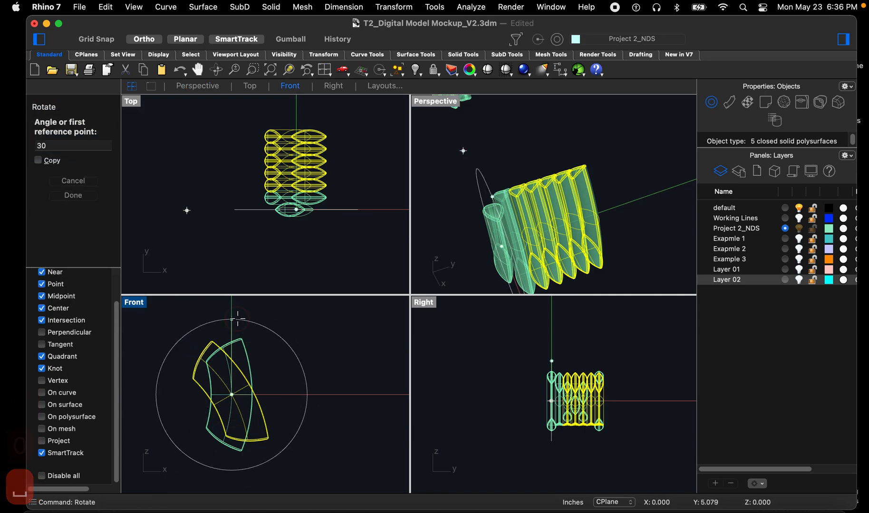
click(234, 319)
text(30)
key(space)
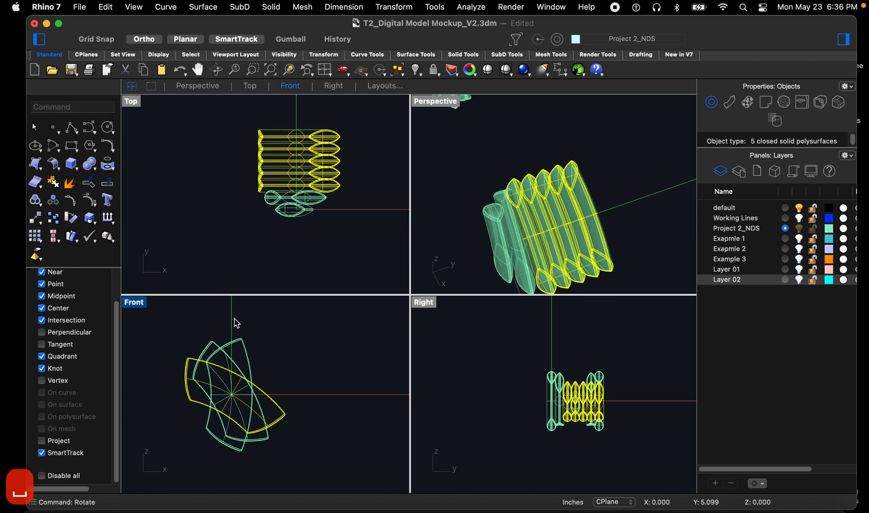
key(Escape)
Step: Rotate the last four solids in the row another 30 degrees about the origin in the front view
drag(620, 143, 535, 194)
key(space)
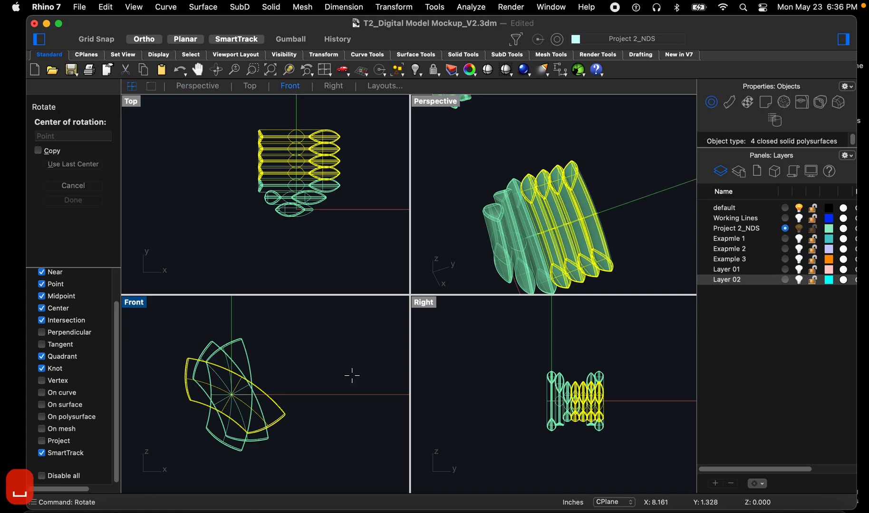
text(0)
key(space)
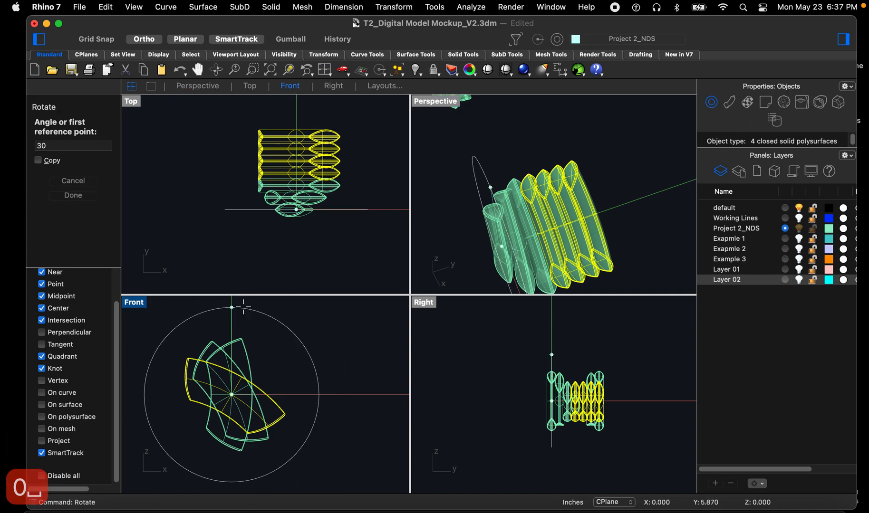
click(243, 307)
text(30)
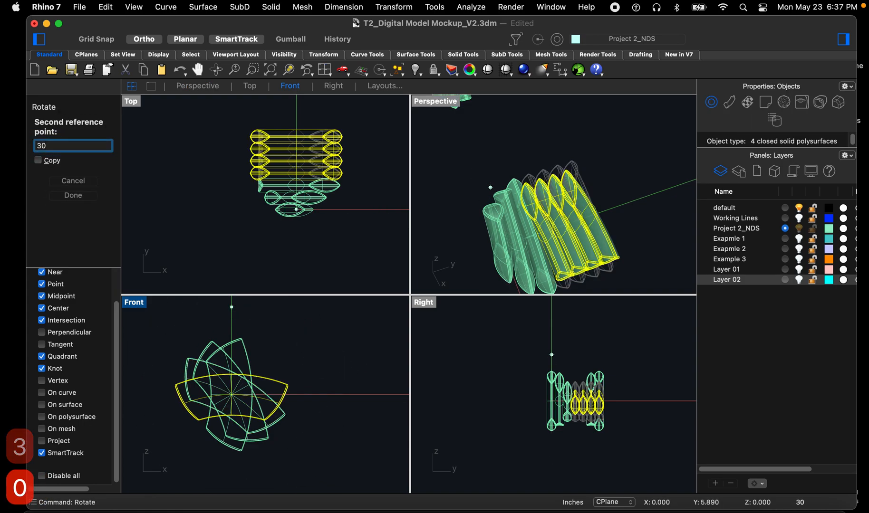
key(space)
Step: Rotate the last three solids in the row by a further 30 degrees about the origin in the front view
drag(613, 154, 550, 201)
drag(510, 249, 510, 249)
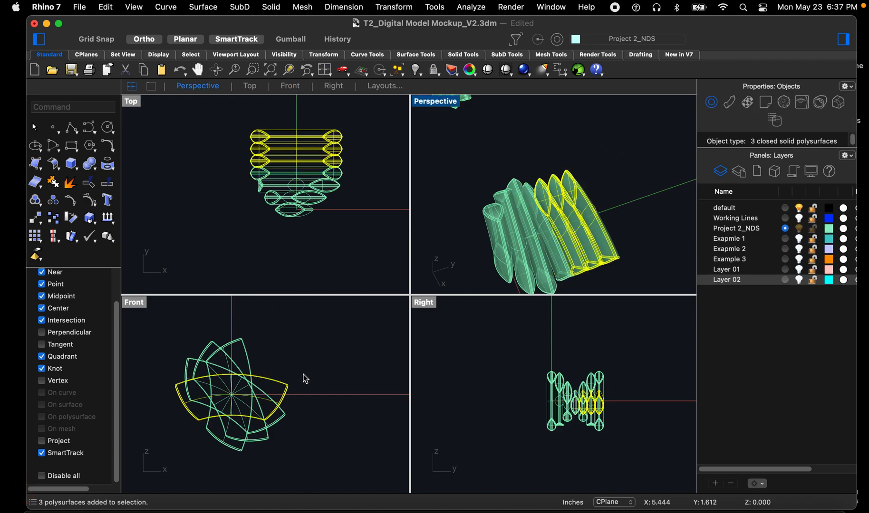
key(space)
text(rot)
key(space)
text(0)
key(Return)
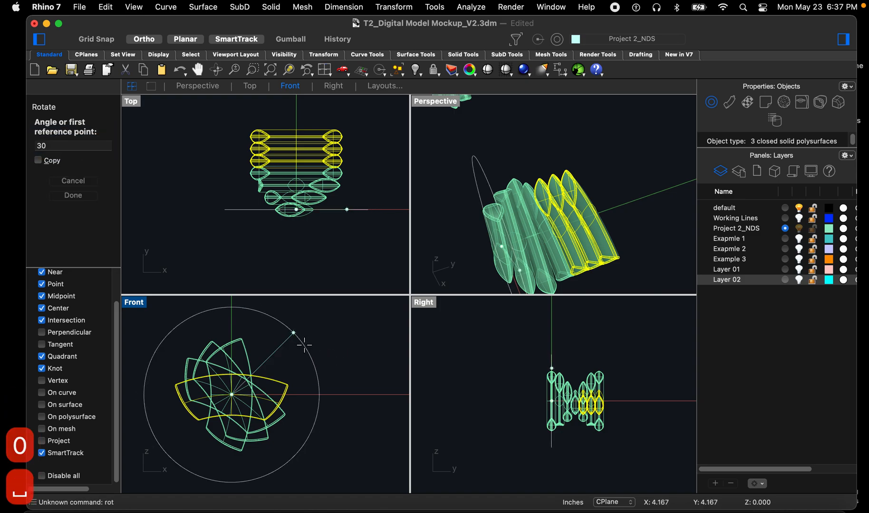
click(249, 311)
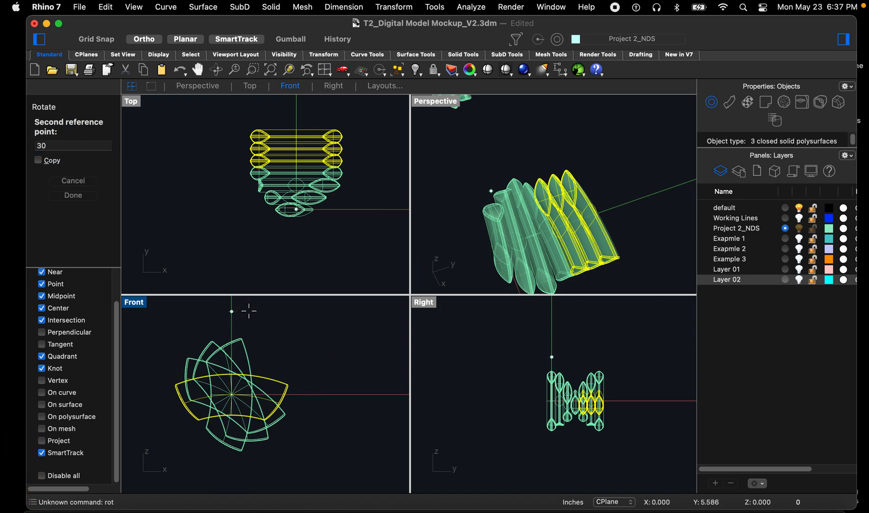
key(space)
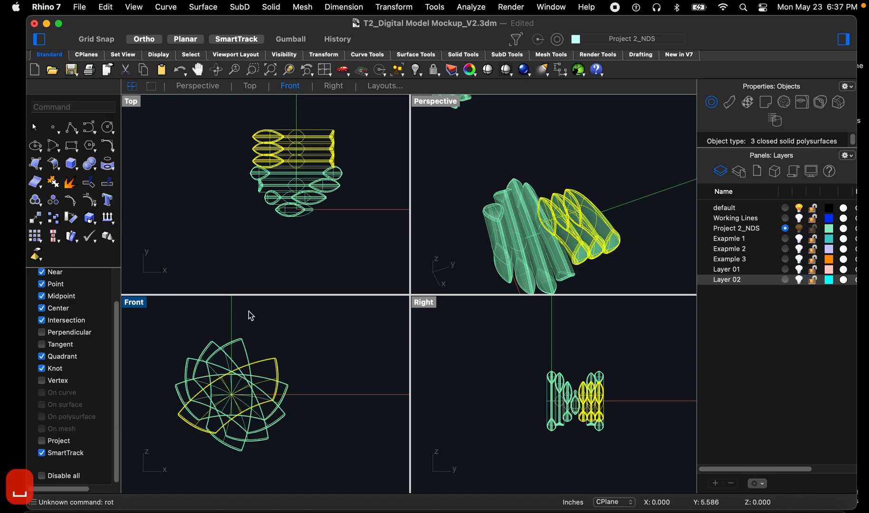
Step: Rotate the last two solids in the row another 30 degrees about the origin in the front view, then clear the selection
click(635, 171)
drag(636, 172, 593, 221)
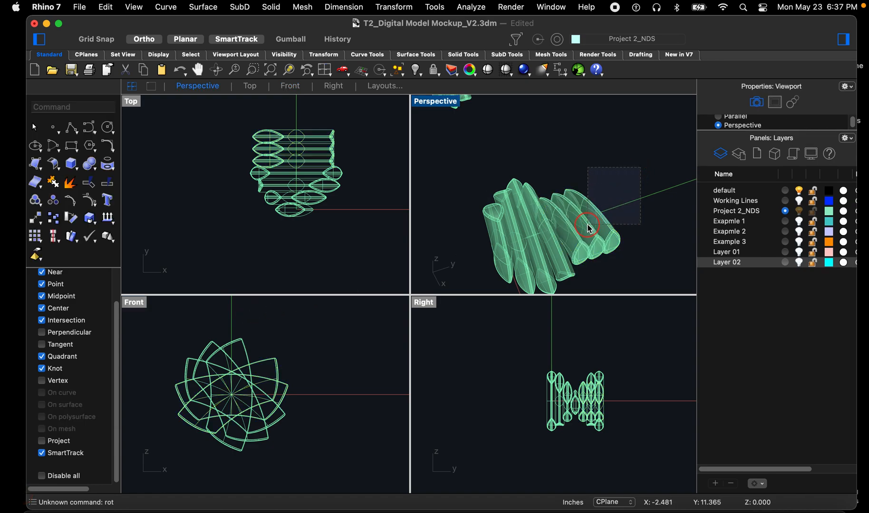
key(space)
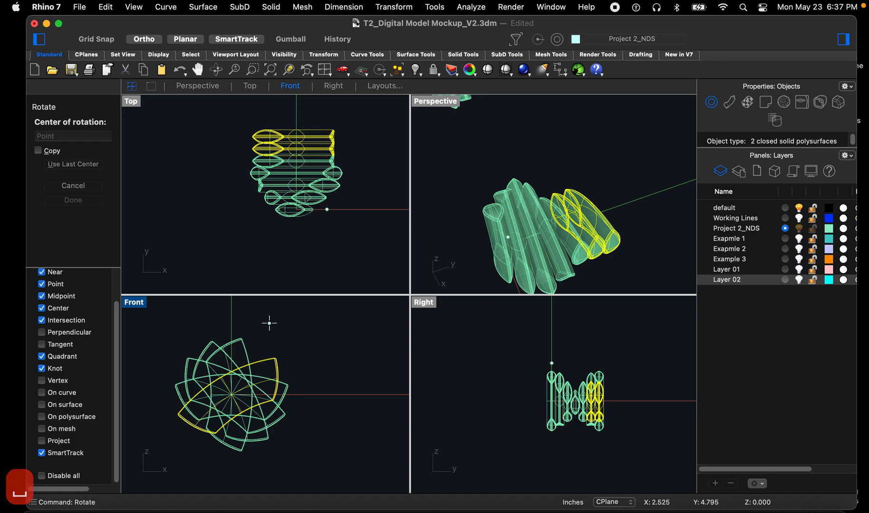
text(ro)
key(space)
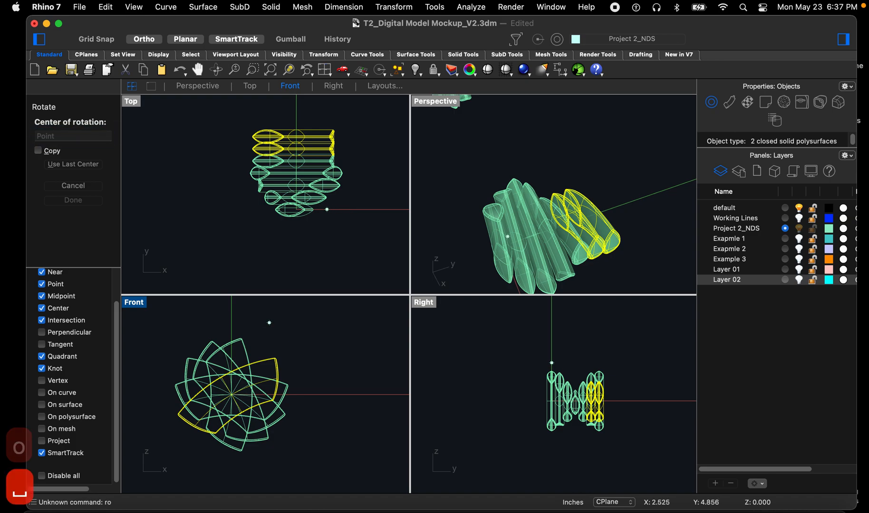
text(0)
key(space)
click(232, 313)
key(space)
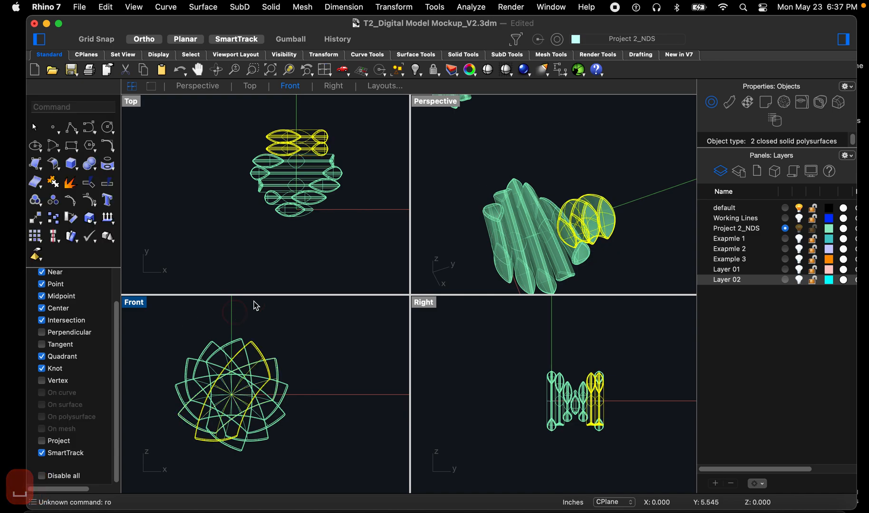
key(Escape)
Step: Rotate the last solid in the row another 30 degrees about the origin in the front view and clear the selection
click(606, 205)
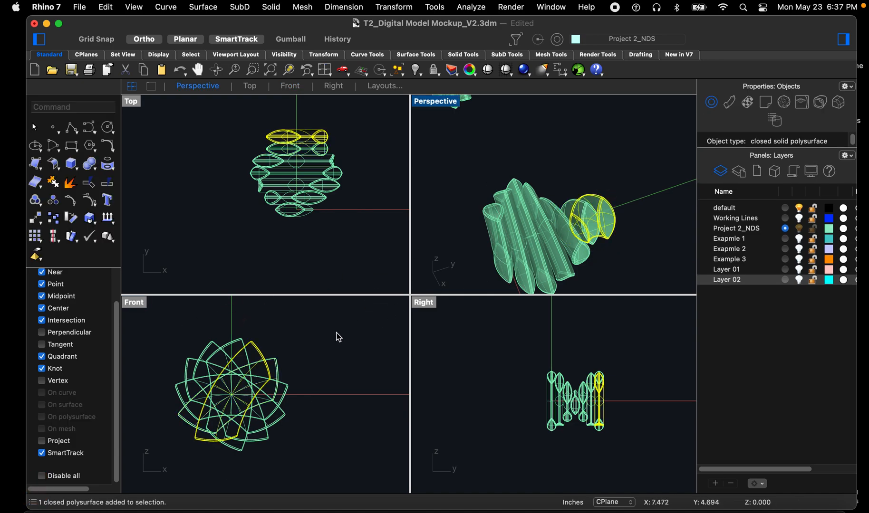
key(Return)
text(rot)
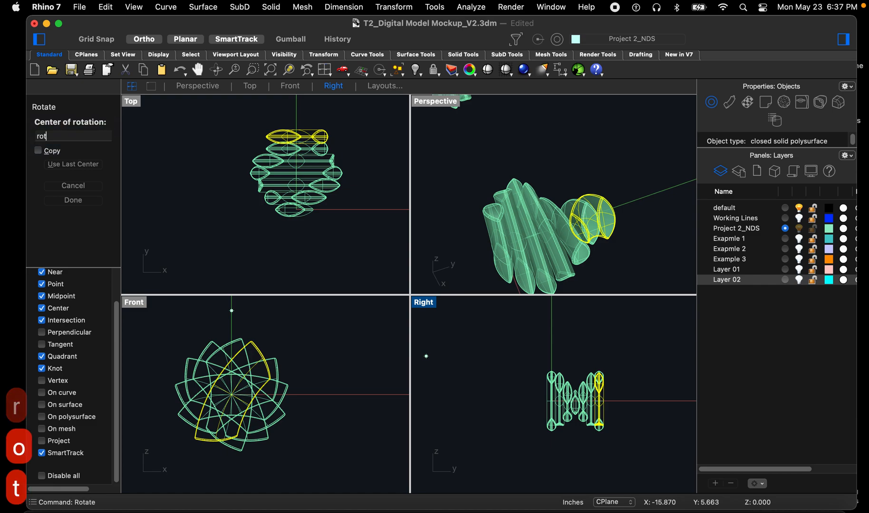
key(space)
text(0)
key(space)
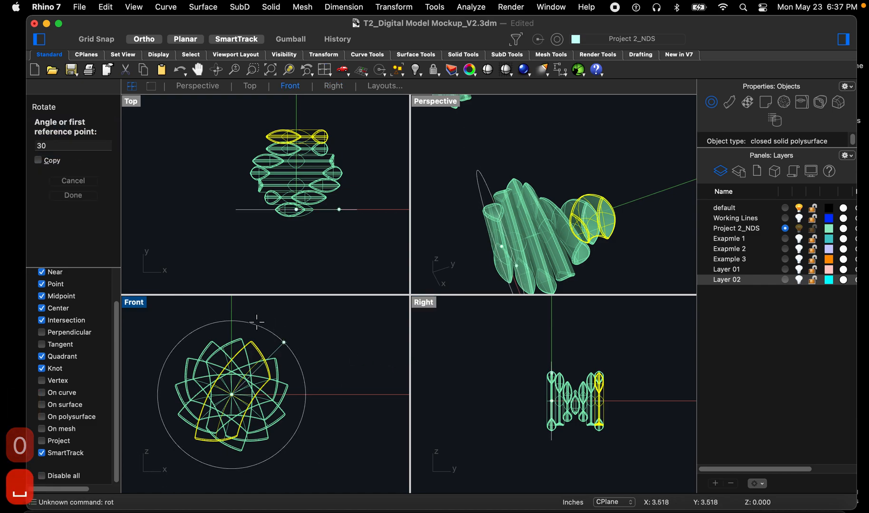
key(space)
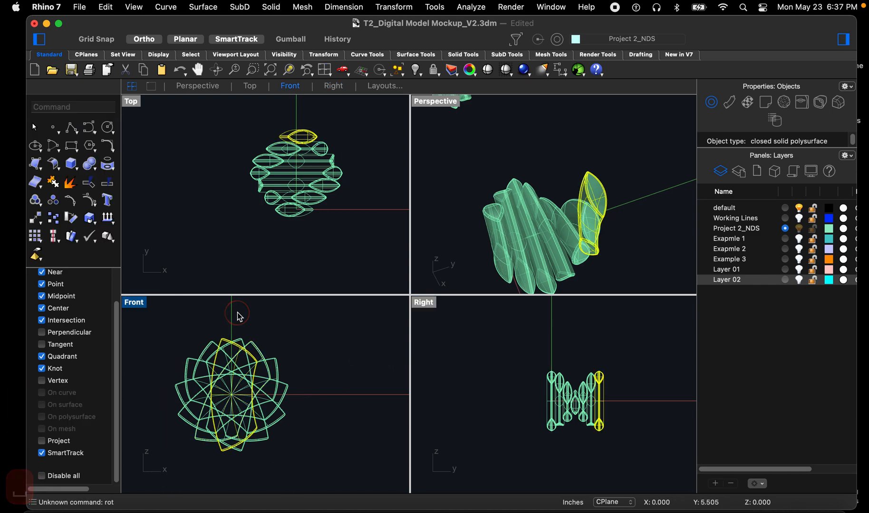
click(264, 315)
Step: Maximize the Perspective viewport and hide the spare set of seven solids located away from the origin
double_click(436, 103)
right_drag(430, 331, 418, 231)
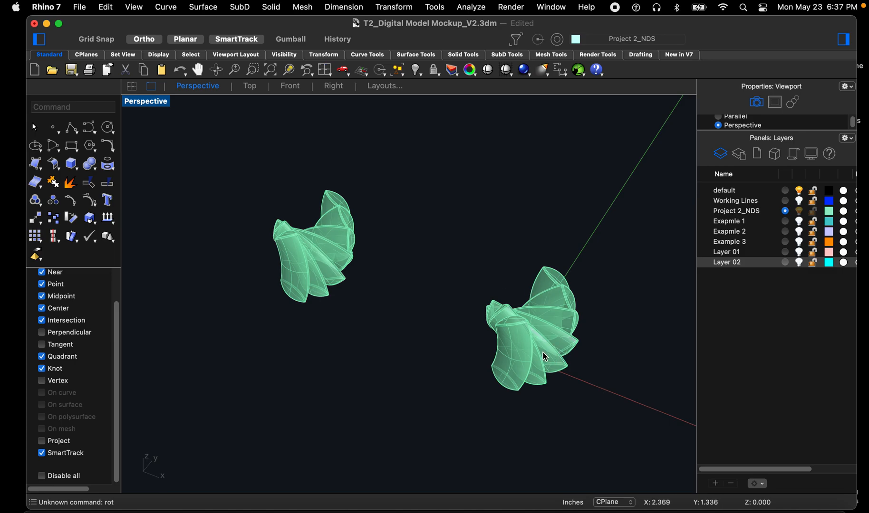
right_drag(548, 365, 511, 323)
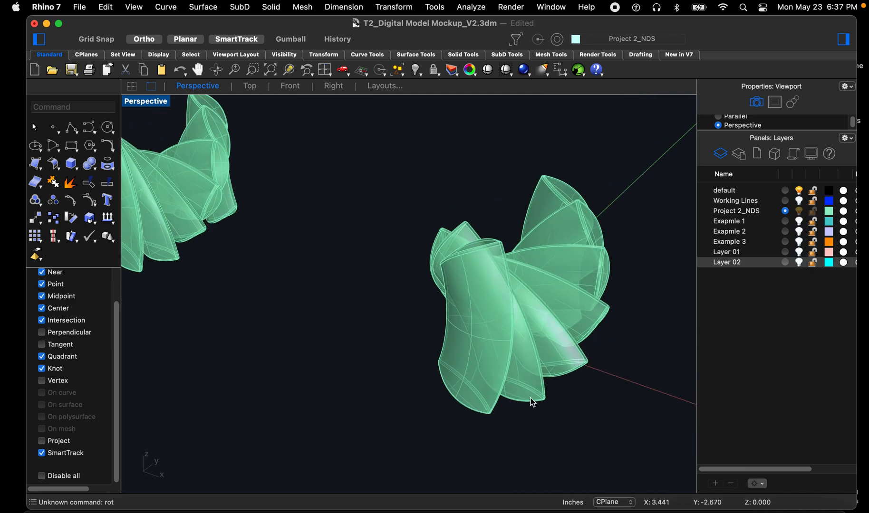
right_drag(521, 398, 593, 402)
scroll(441, 367, down, 3)
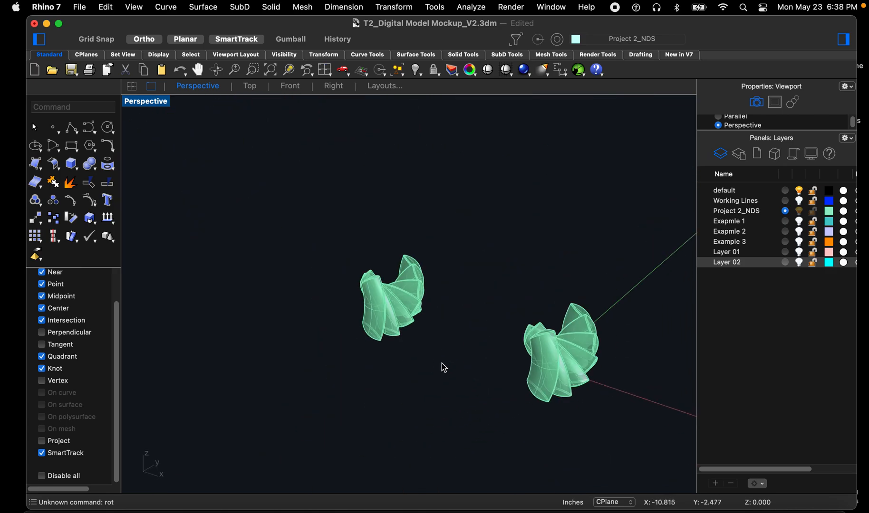
drag(459, 390, 339, 262)
text(hi)
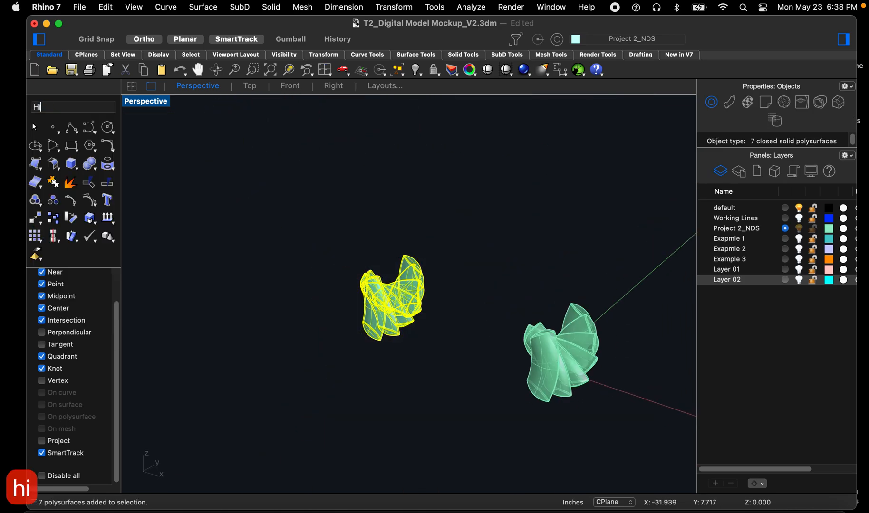
text(de)
key(space)
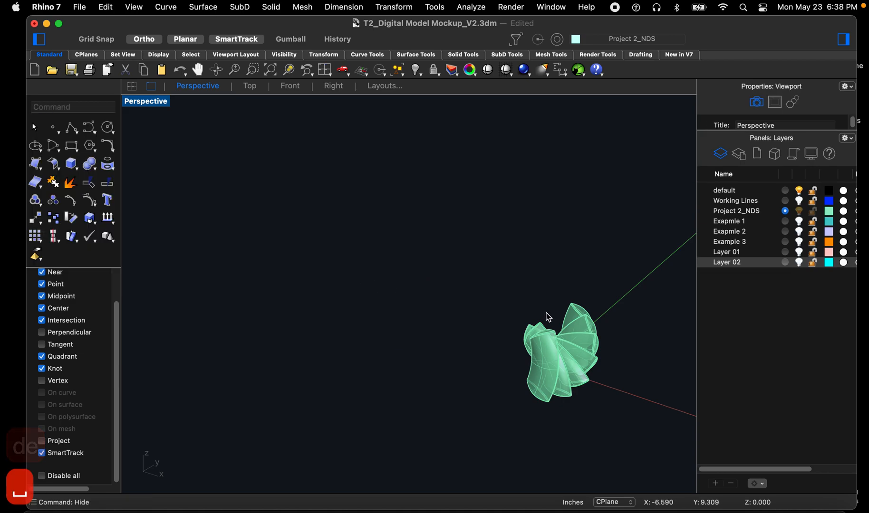
Step: Examine the remaining twisted row from several angles, selecting its solids one by one to check that they are separate
scroll(618, 401, up, 7)
right_drag(539, 362, 343, 319)
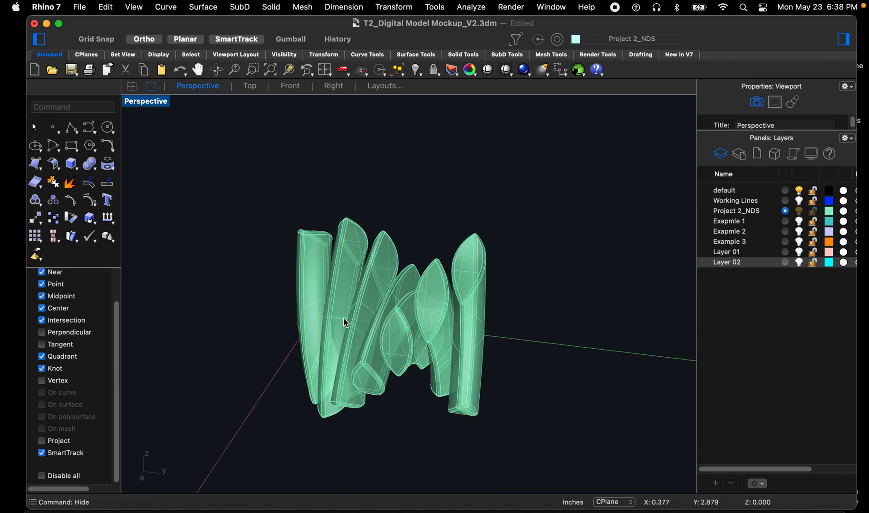
click(298, 268)
click(354, 236)
click(387, 252)
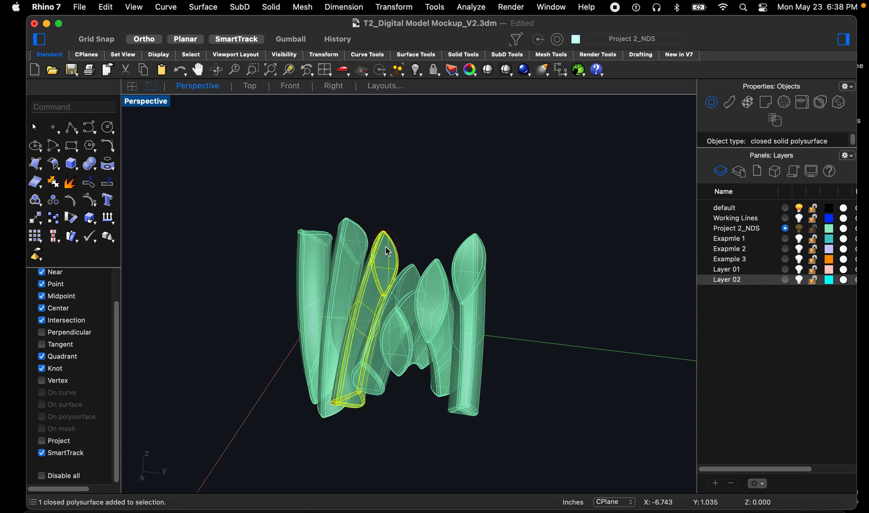
click(405, 272)
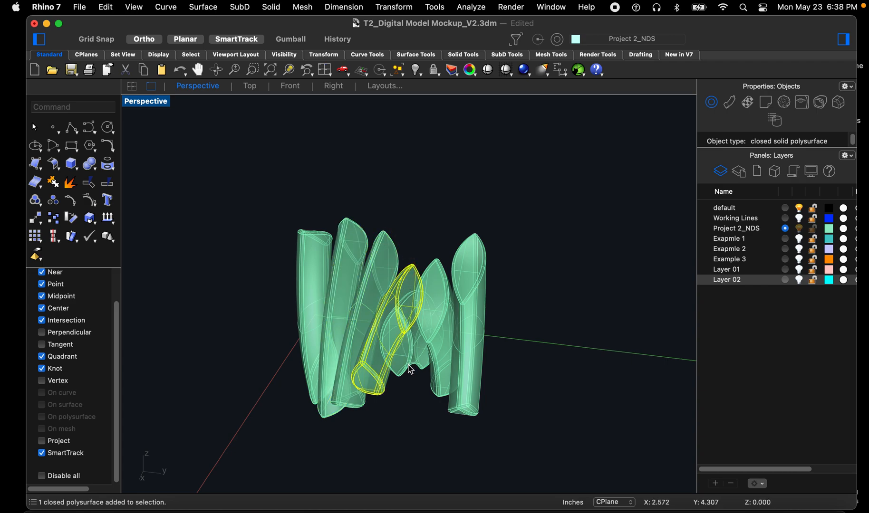
click(421, 299)
click(444, 264)
click(463, 253)
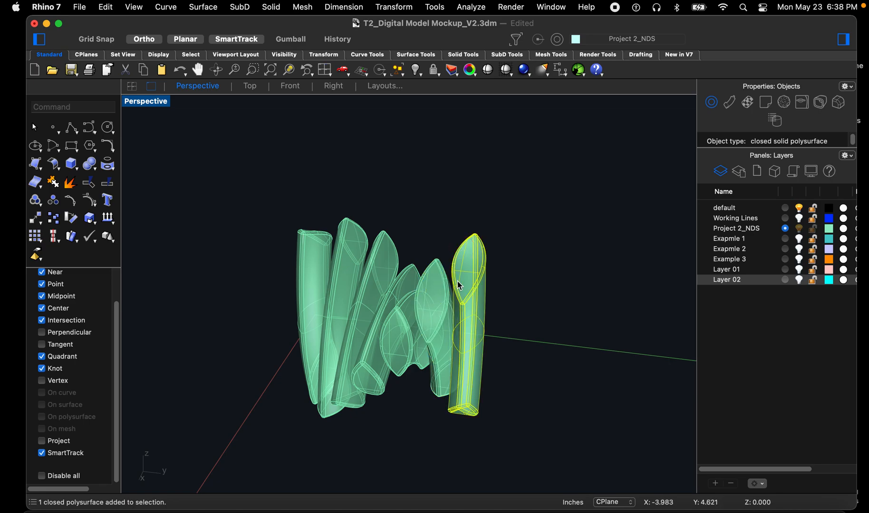
click(553, 322)
mouse_move(500, 332)
right_down()
mouse_move(505, 339)
mouse_move(514, 327)
right_up()
scroll(490, 361, up, 7)
right_drag(446, 389, 398, 377)
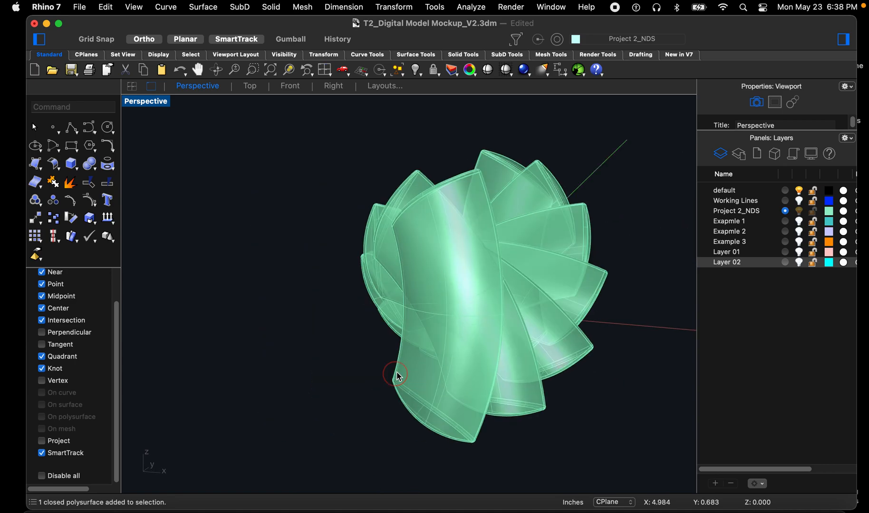
Step: Combine all seven solids of the twisted row into one closed solid with BooleanUnion and clear the selection
drag(625, 399, 344, 157)
text(boo)
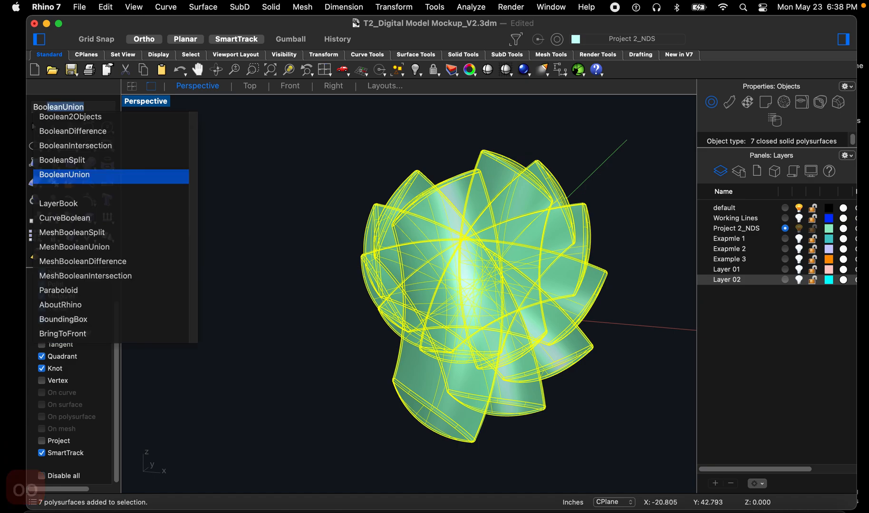
key(space)
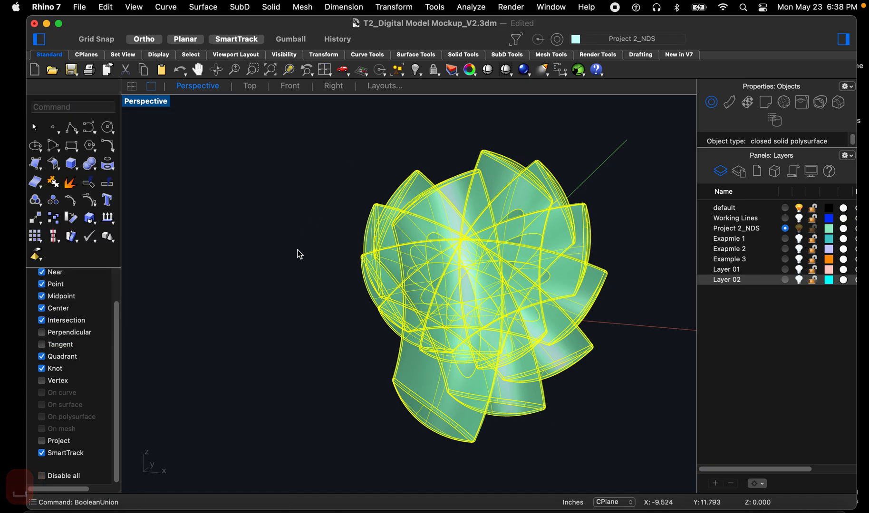
click(290, 323)
Step: Examine the united solid up close and from several angles, checking its intersections and that it selects as one object
right_drag(469, 272, 262, 289)
scroll(261, 287, up, 9)
right_drag(394, 268, 373, 270)
scroll(392, 254, down, 9)
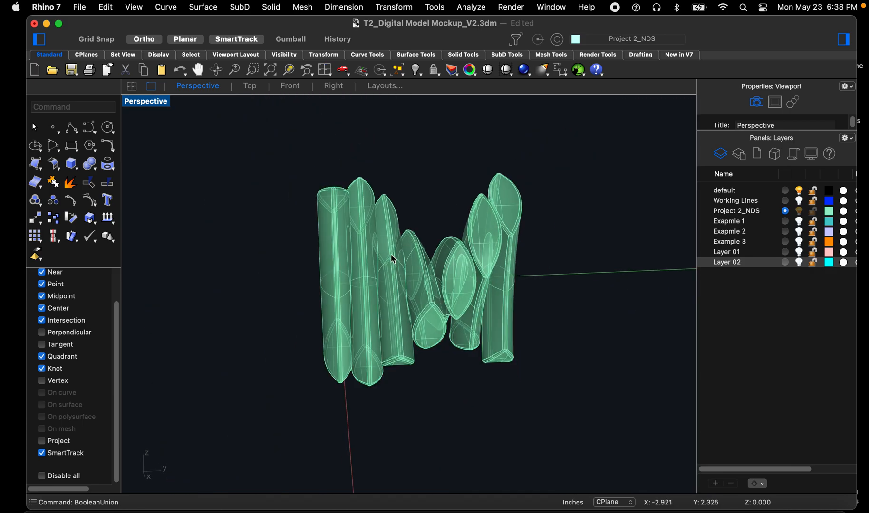
click(348, 283)
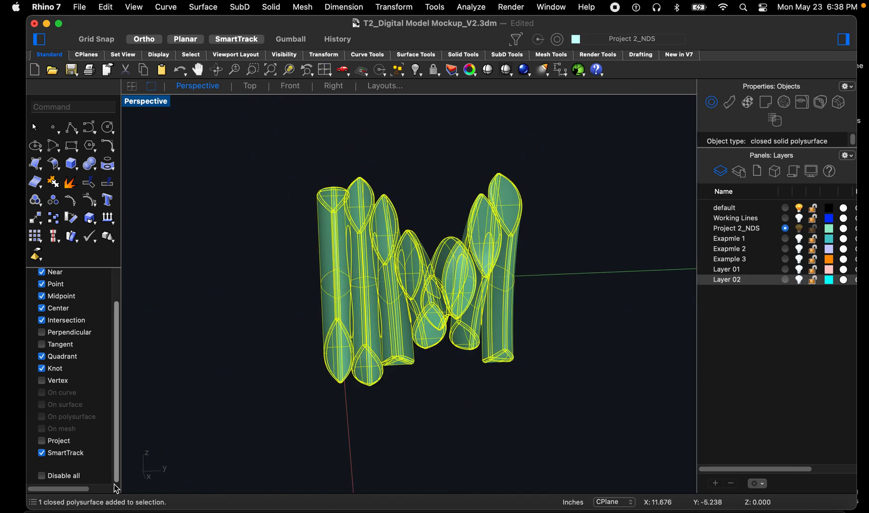
click(260, 375)
scroll(343, 253, up, 8)
right_drag(337, 252, 366, 267)
scroll(366, 267, down, 7)
right_drag(375, 327, 458, 300)
scroll(546, 234, up, 4)
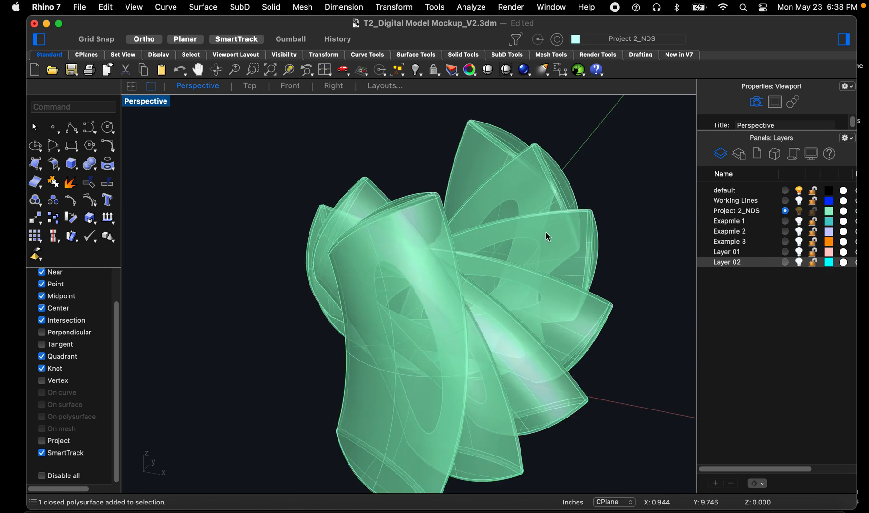
scroll(506, 248, up, 3)
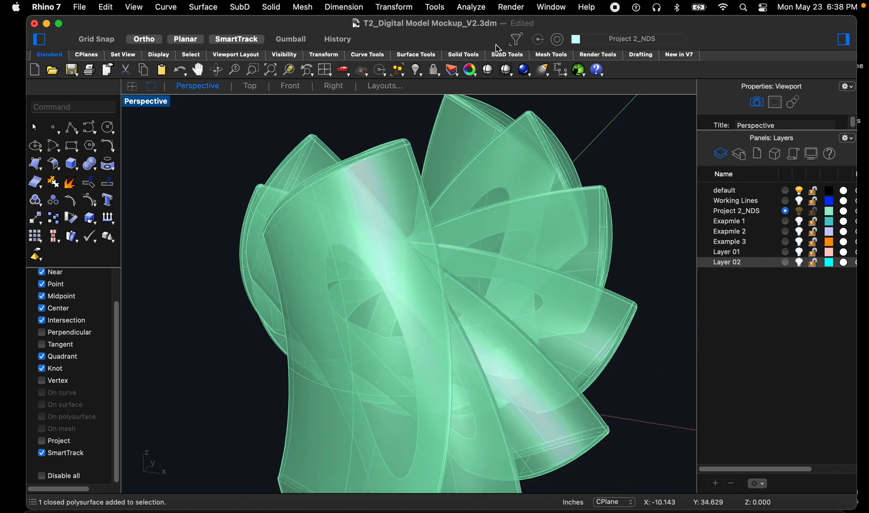
Step: Check the united solid for naked edges with Show Edges and close the edge analysis
click(471, 6)
mouse_move(534, 191)
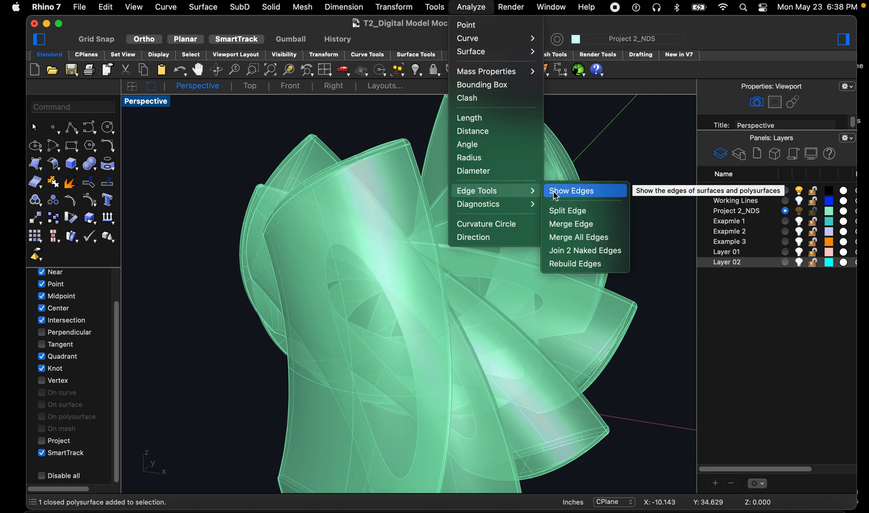
click(555, 192)
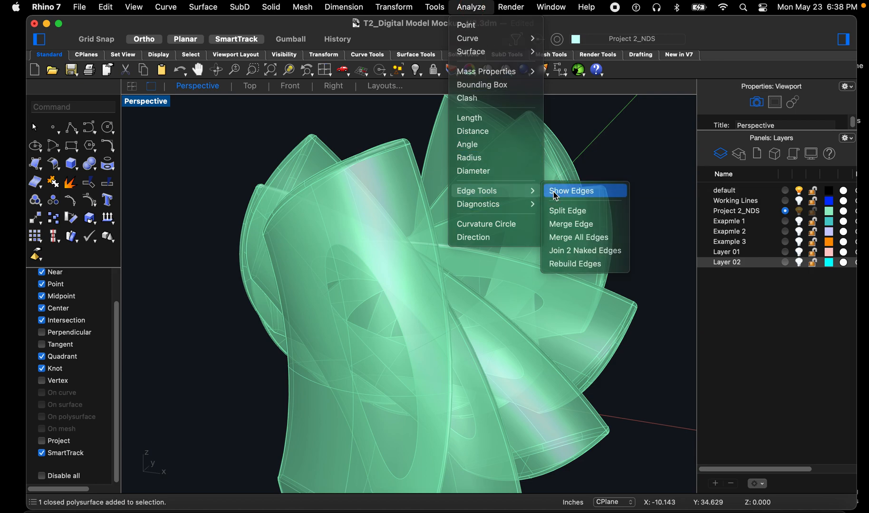
click(405, 180)
key(space)
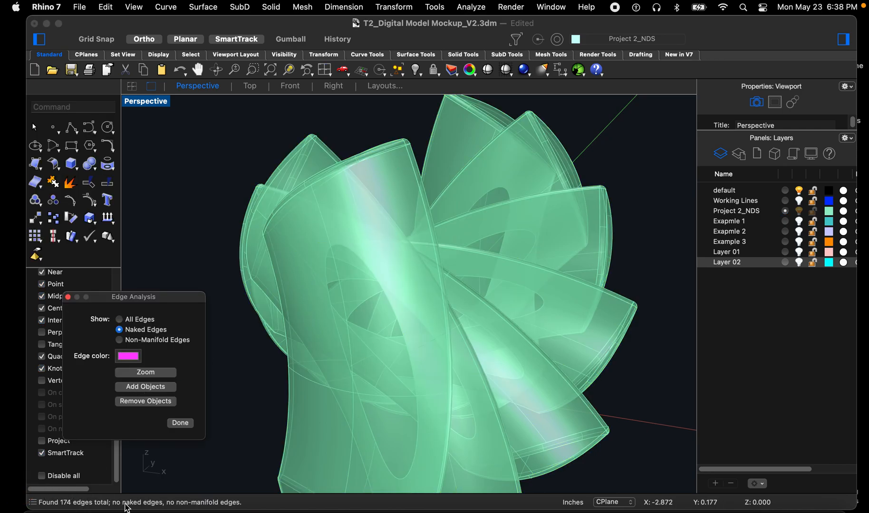
right_drag(319, 192, 343, 254)
scroll(513, 242, down, 3)
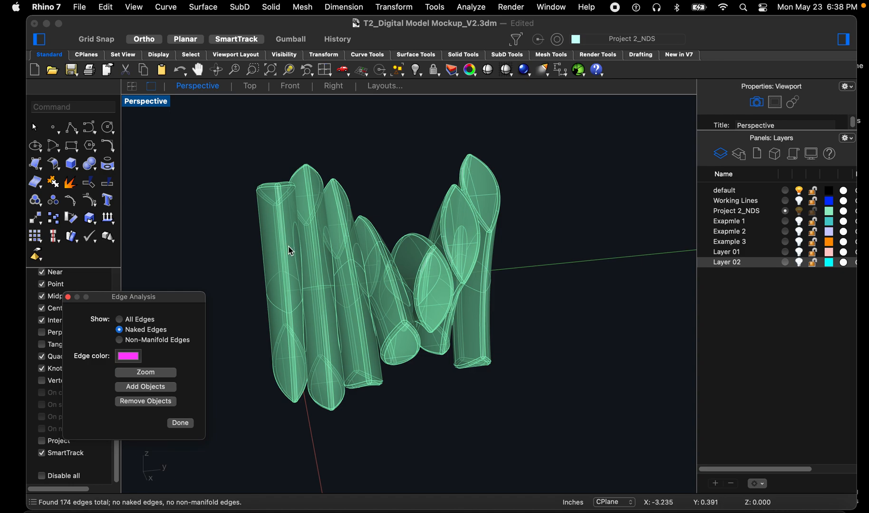
scroll(291, 251, up, 3)
click(68, 299)
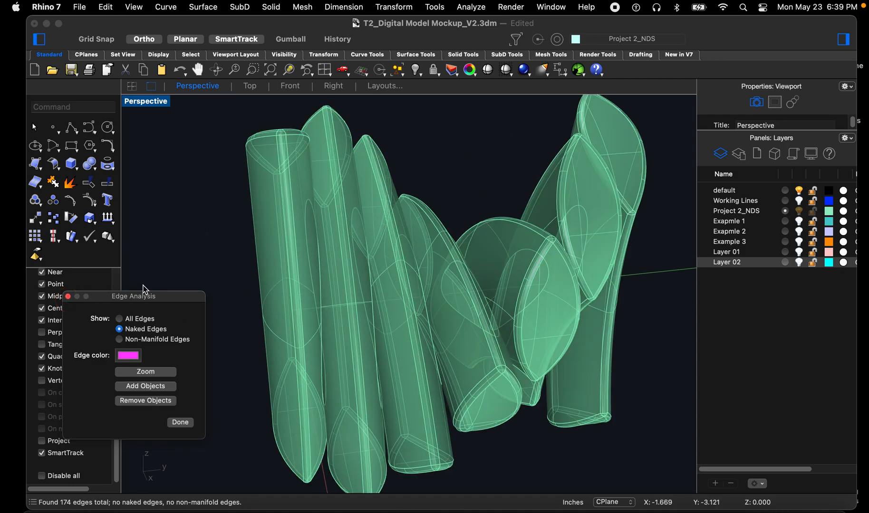
click(70, 297)
Step: Fillet the closed intersection edge between the first two members of the united solid with a 0.1 inch radius using FilletEdge
mouse_move(223, 250)
right_down()
mouse_move(212, 244)
mouse_move(215, 236)
mouse_move(203, 248)
mouse_move(239, 243)
right_up()
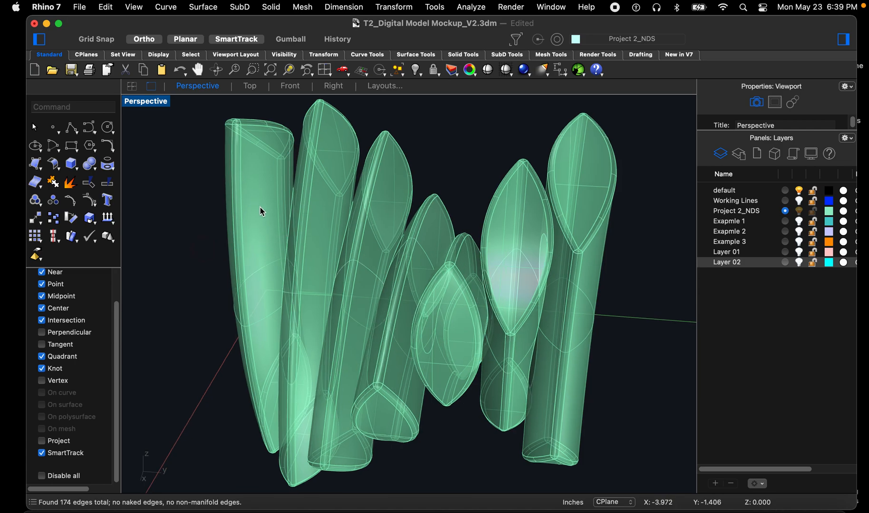
right_drag(451, 296, 475, 300)
scroll(304, 227, up, 5)
right_drag(301, 230, 263, 192)
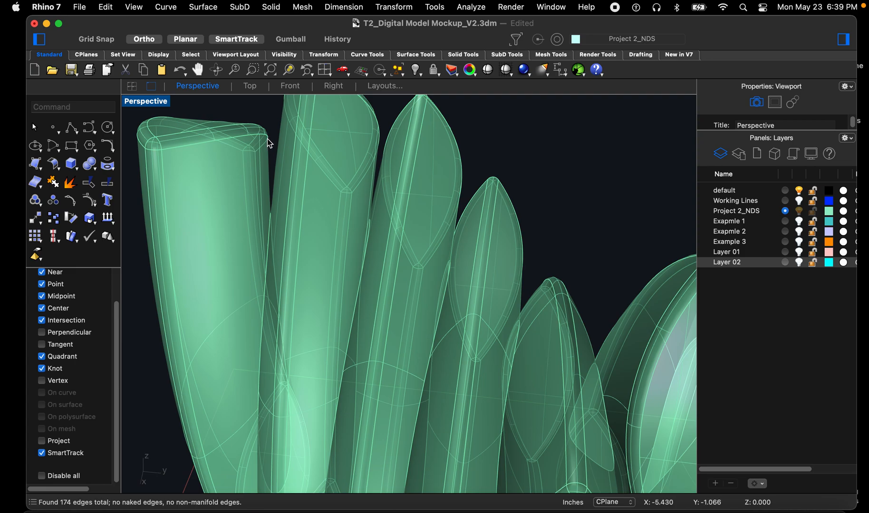
right_drag(274, 204, 263, 211)
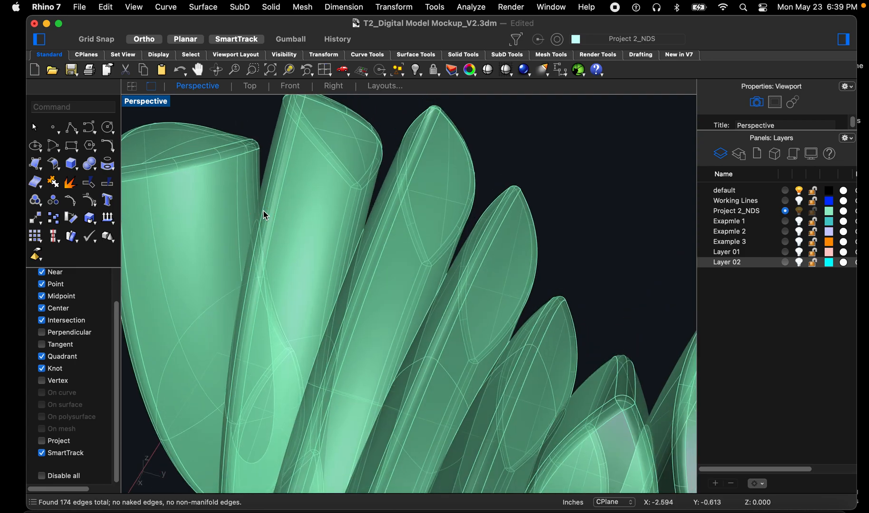
text(Fill)
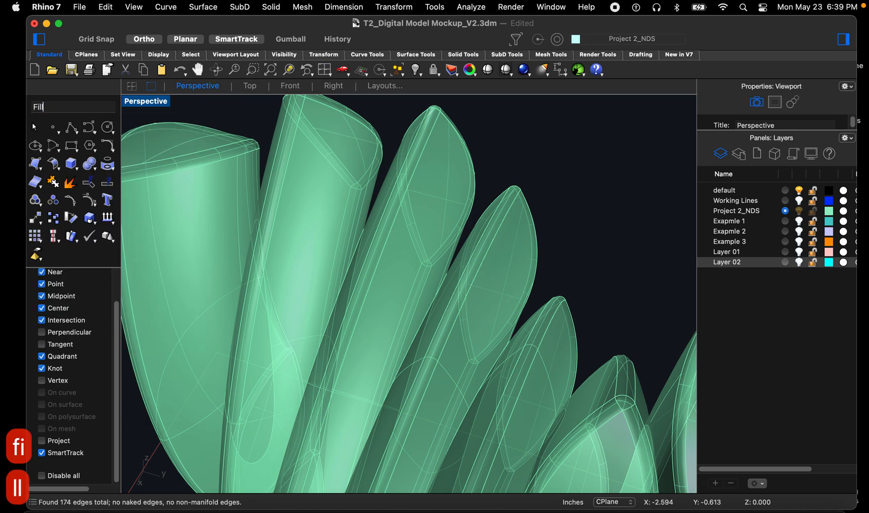
click(65, 161)
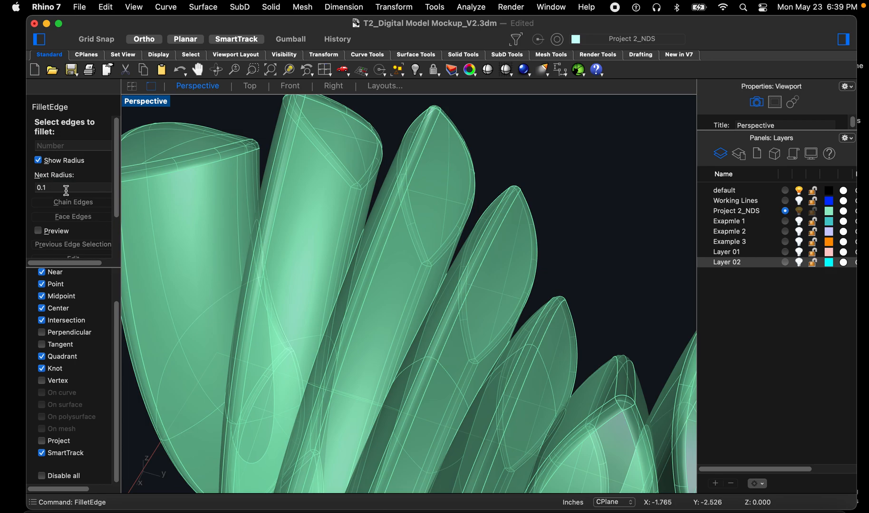
right_drag(218, 249, 252, 248)
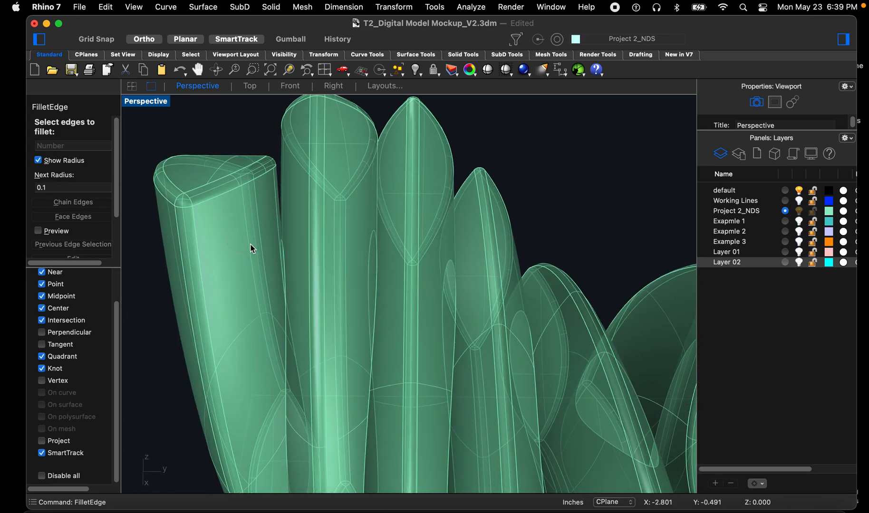
scroll(269, 252, up, 5)
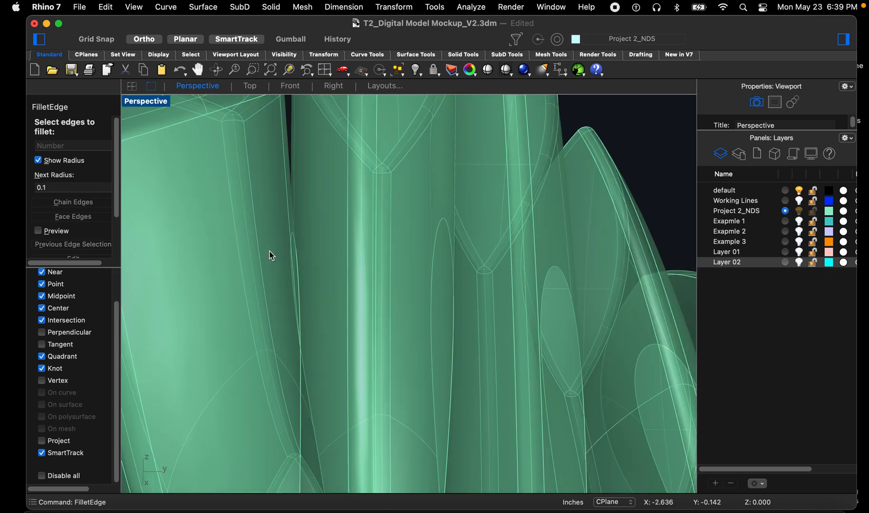
click(296, 253)
scroll(297, 253, down, 6)
scroll(287, 326, up, 5)
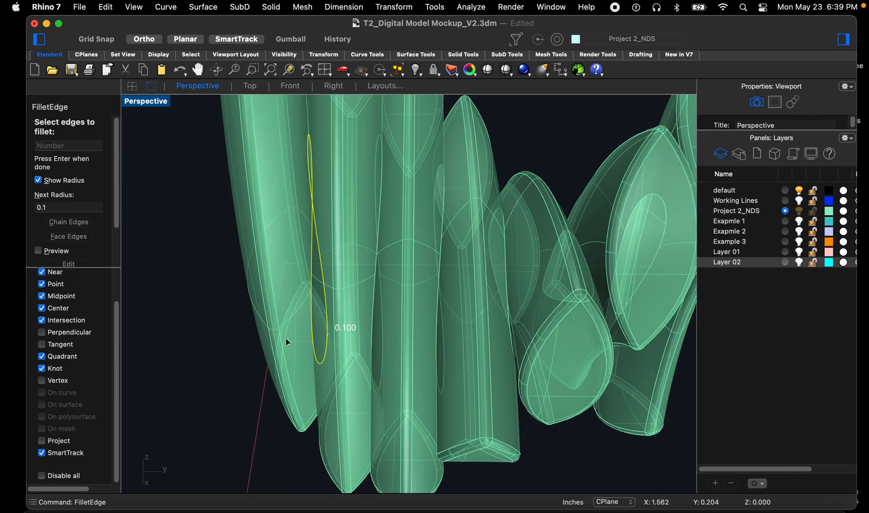
key(space)
key(space)
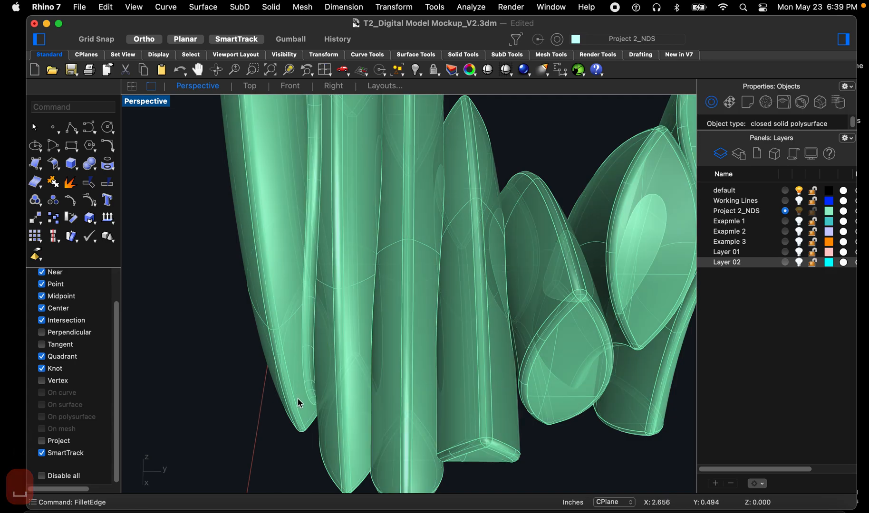
scroll(298, 398, down, 5)
scroll(300, 245, up, 6)
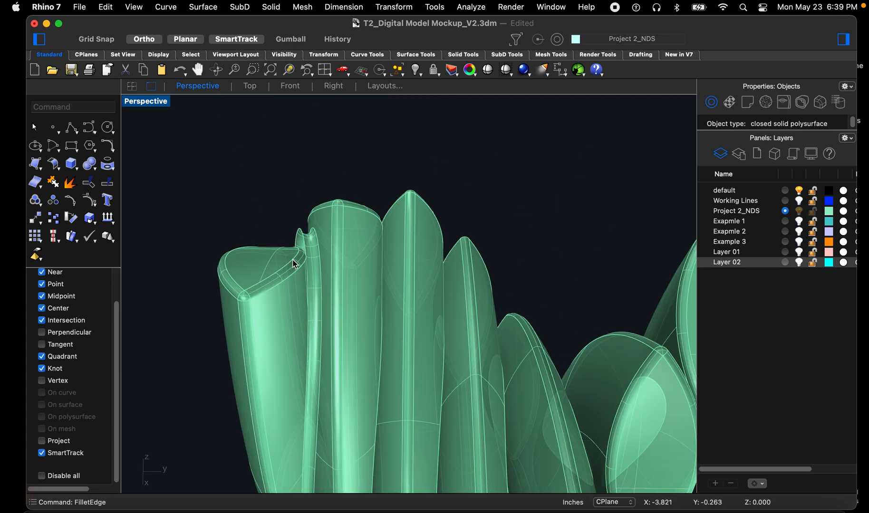
Step: Examine both ends of the new 0.1 inch fillet between the first two members up close and undo that fillet
scroll(297, 264, down, 5)
scroll(303, 325, up, 8)
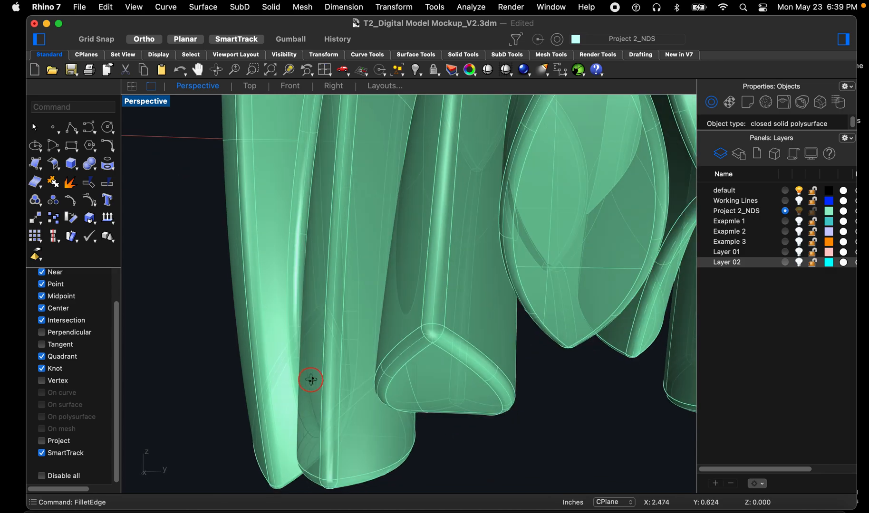
right_drag(311, 380, 310, 347)
scroll(311, 350, up, 5)
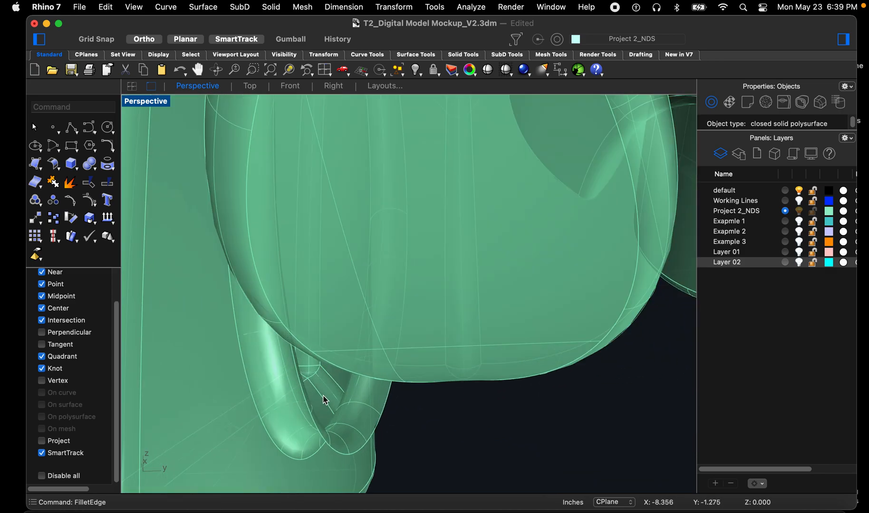
scroll(295, 416, down, 8)
right_drag(300, 411, 312, 460)
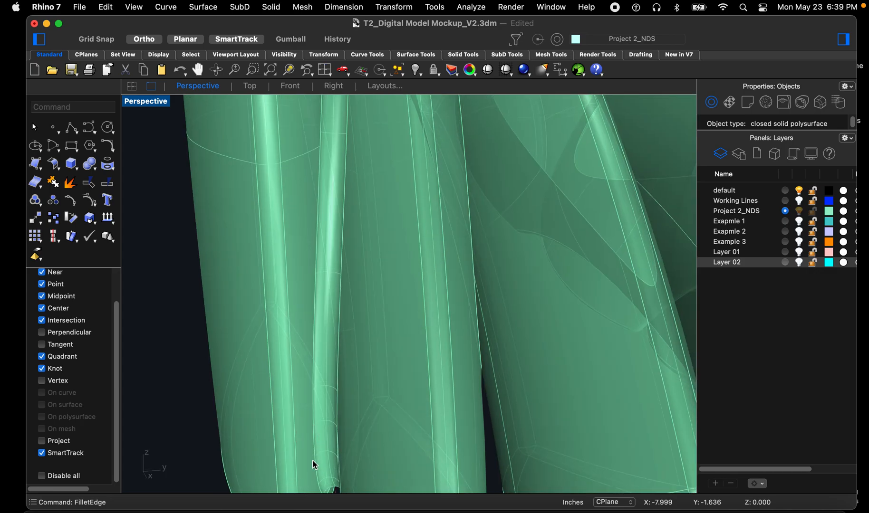
scroll(312, 460, down, 8)
scroll(312, 313, up, 10)
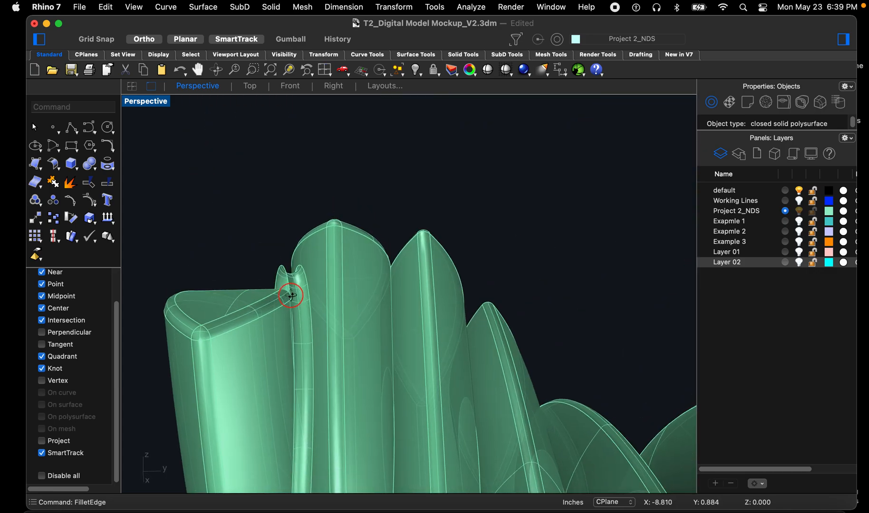
scroll(298, 297, up, 5)
scroll(330, 300, down, 2)
right_drag(330, 301, 408, 332)
key(super+z)
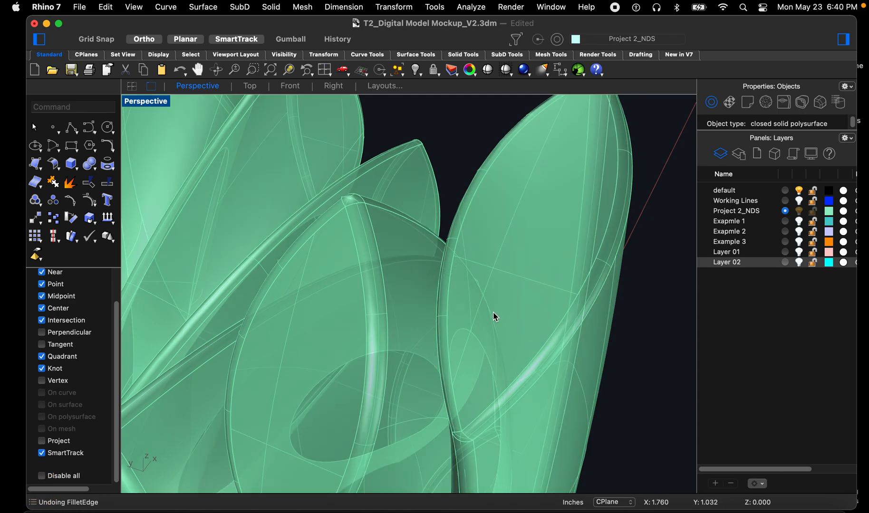
text(fi)
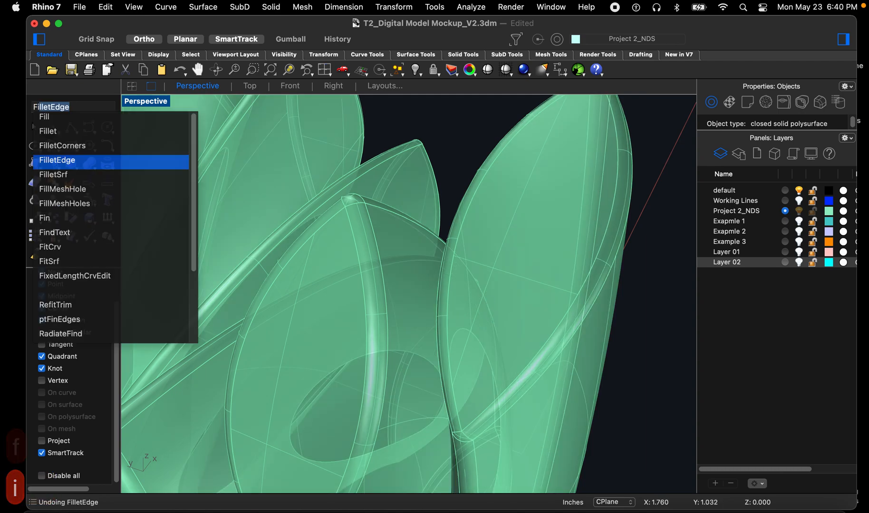
key(space)
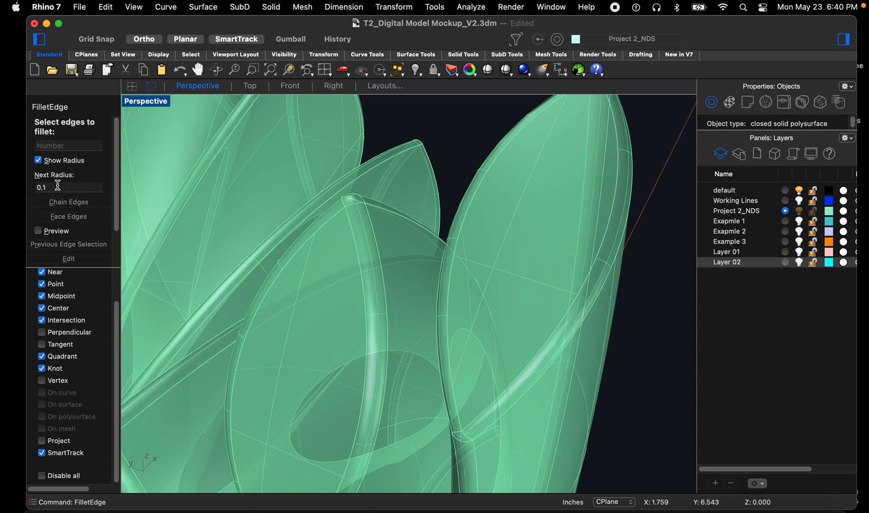
text(.05)
key(space)
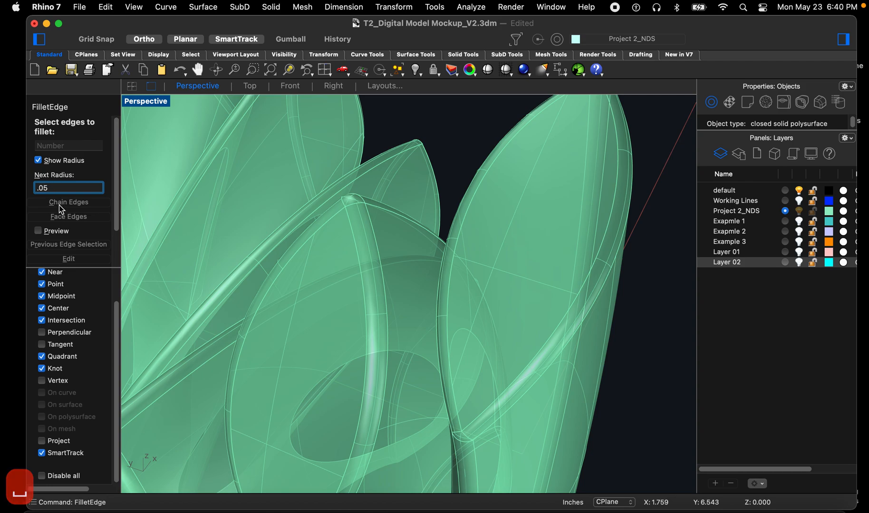
key(Return)
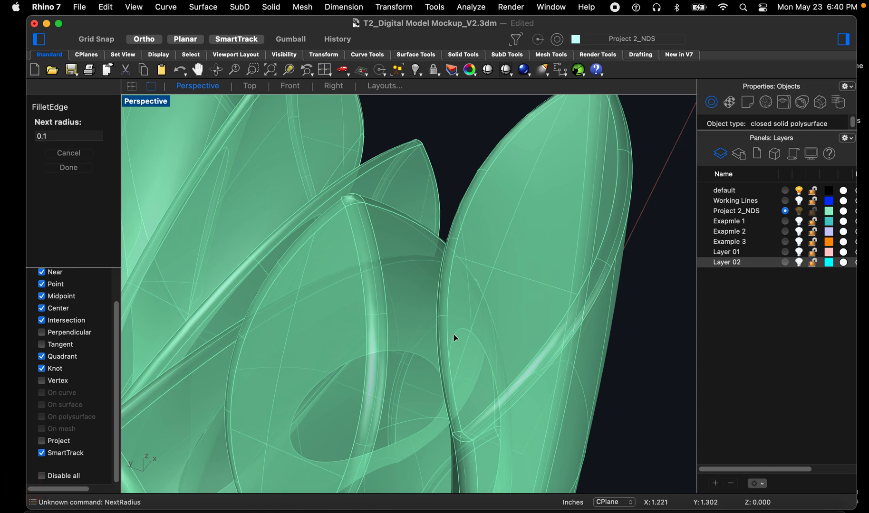
key(Escape)
Step: Fillet the closed intersection edge between the first two members with a 0.05 inch radius using FilletEdge
key(space)
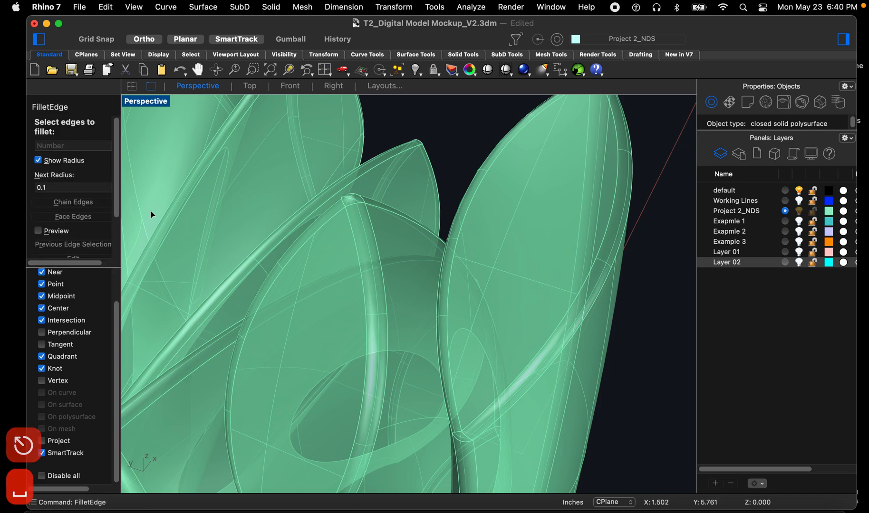
click(69, 186)
text(.0)
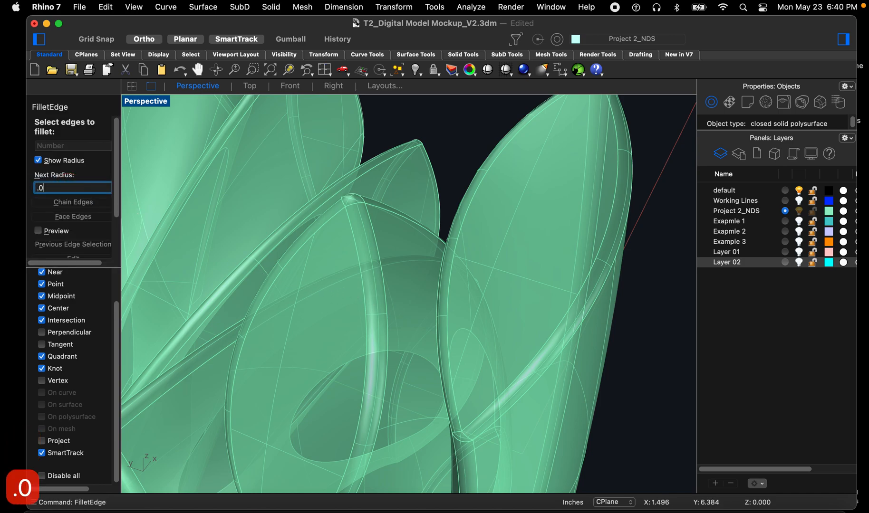
text(5)
key(space)
key(BackSpace)
key(Return)
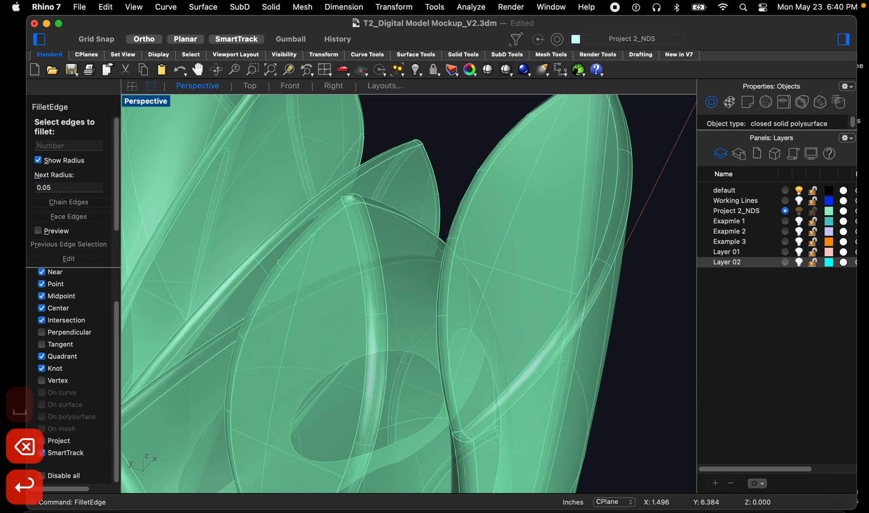
click(467, 333)
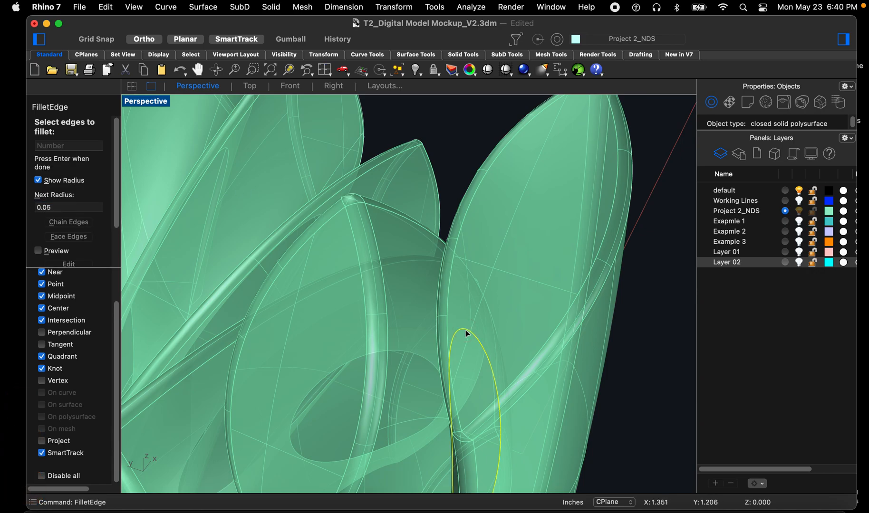
scroll(444, 291, down, 10)
key(Return)
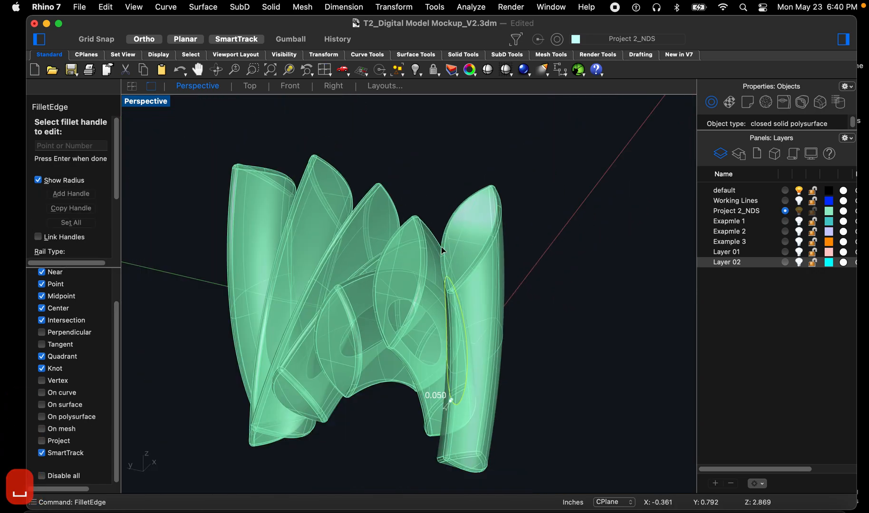
scroll(440, 408, up, 5)
key(Return)
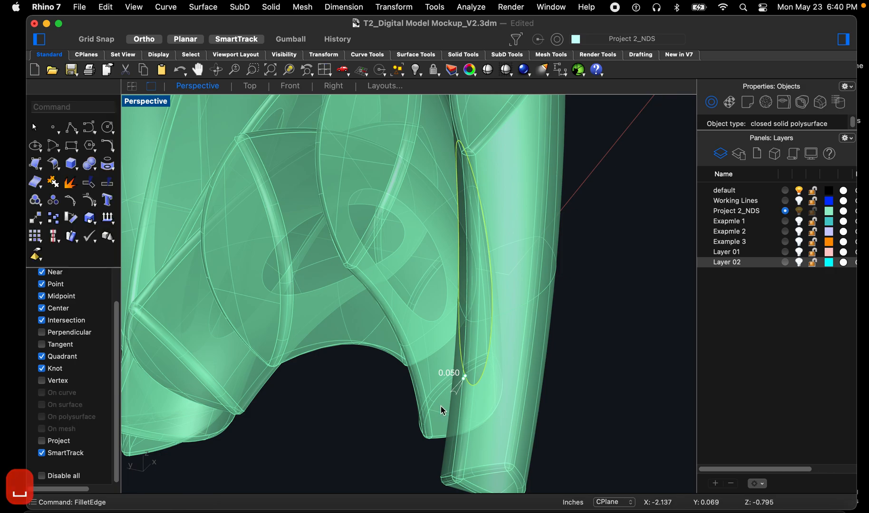
Step: Examine the 0.05 inch fillet from several angles, checking how its upper end meets the neighbouring rounded edges
scroll(441, 407, down, 3)
scroll(445, 193, up, 8)
right_drag(432, 271, 435, 238)
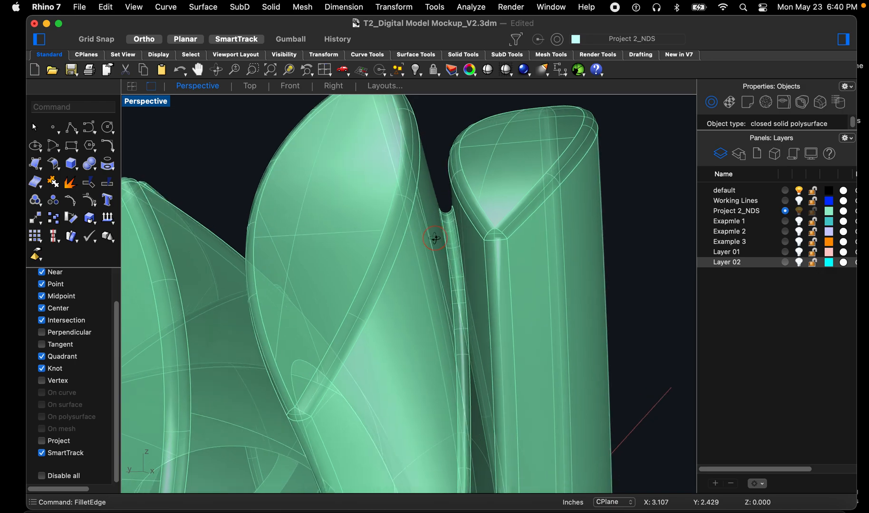
scroll(427, 208, up, 5)
scroll(427, 208, up, 3)
scroll(524, 316, down, 5)
right_drag(524, 316, 423, 281)
click(368, 223)
scroll(458, 252, down, 6)
scroll(439, 218, up, 8)
right_drag(434, 216, 442, 186)
scroll(427, 199, down, 5)
scroll(441, 233, up, 8)
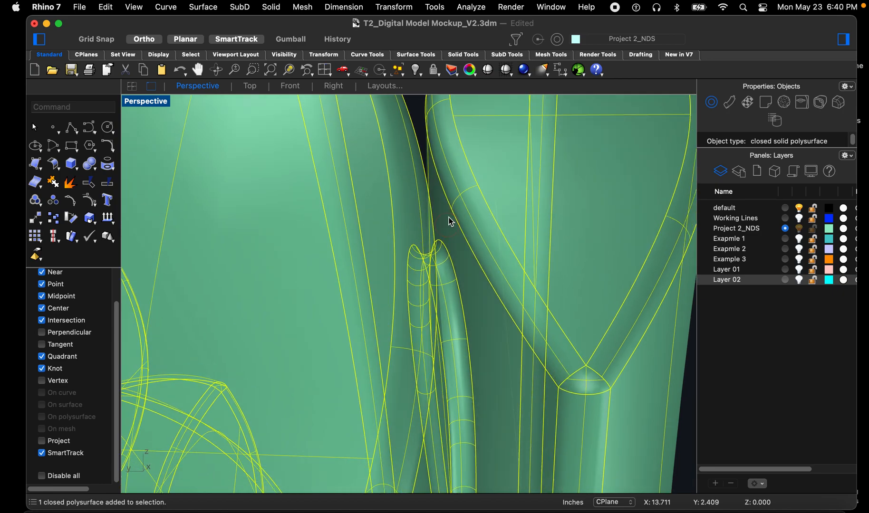
scroll(435, 243, down, 2)
Step: Undo the 0.05 inch fillet and fillet the same intersection edge with a 0.075 inch radius using FilletEdge
key(super+z)
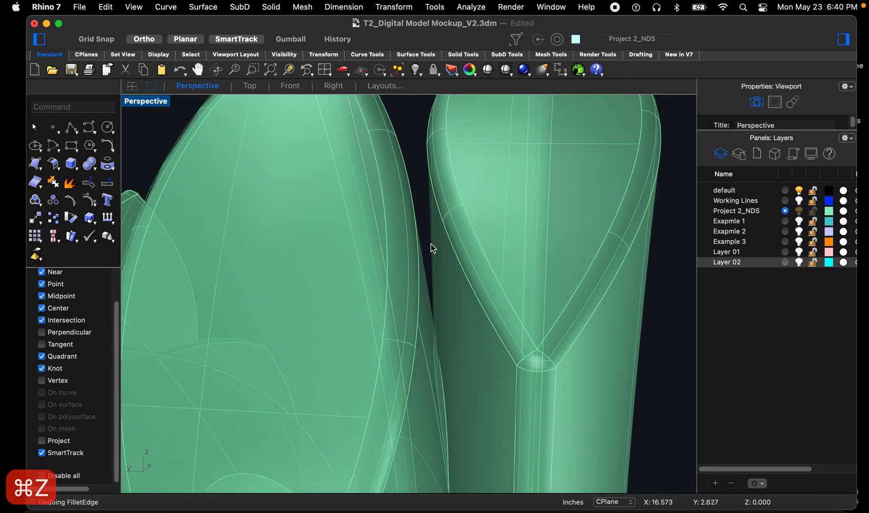
key(space)
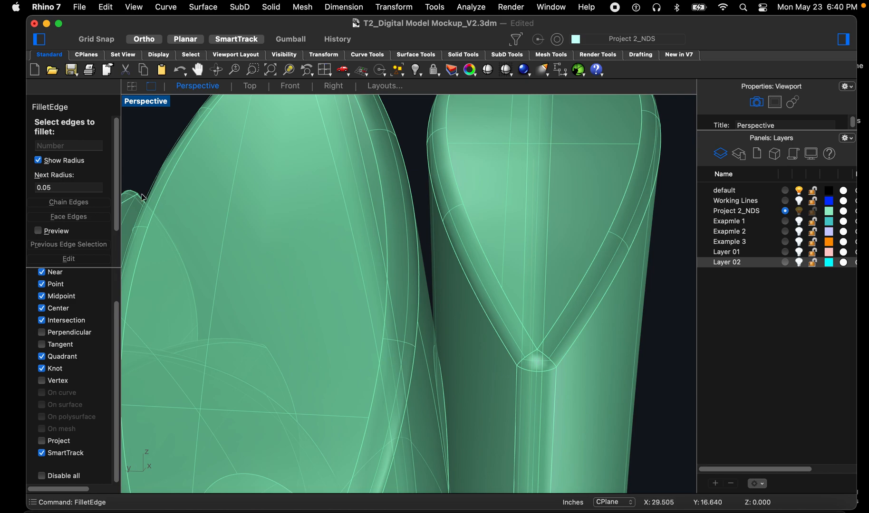
click(48, 188)
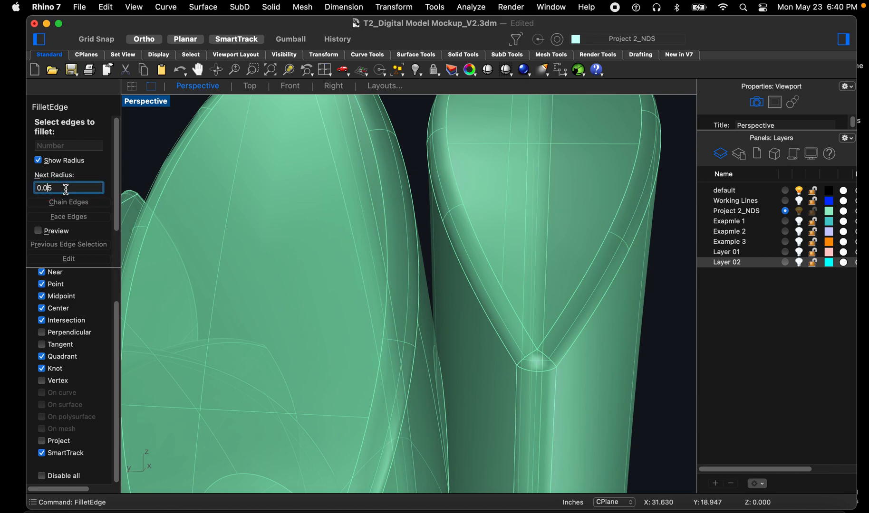
text(7)
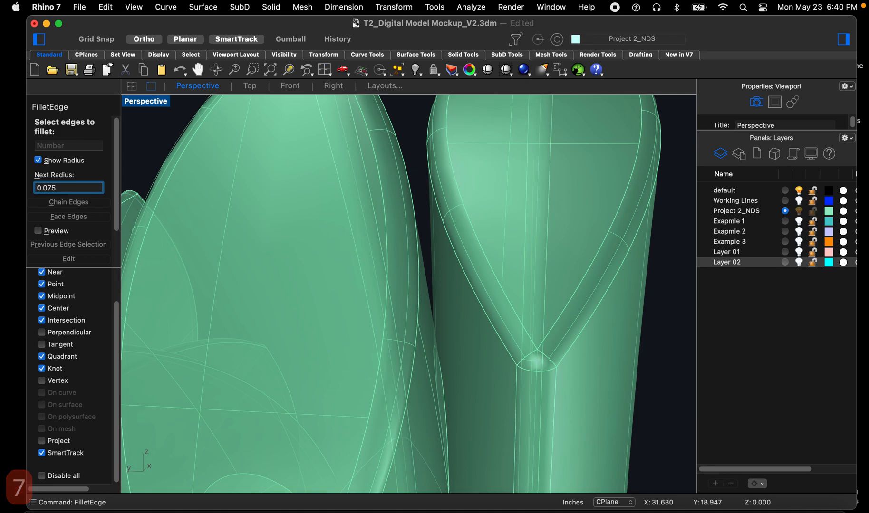
key(Return)
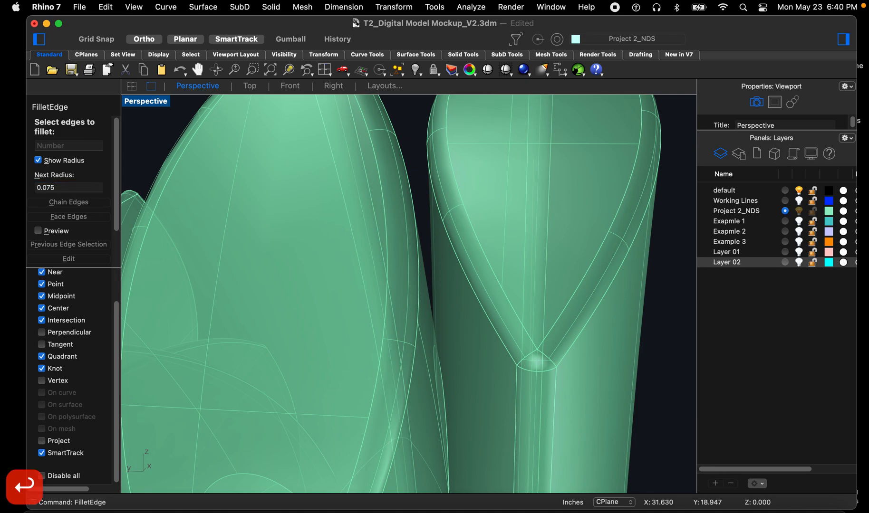
click(443, 393)
key(space)
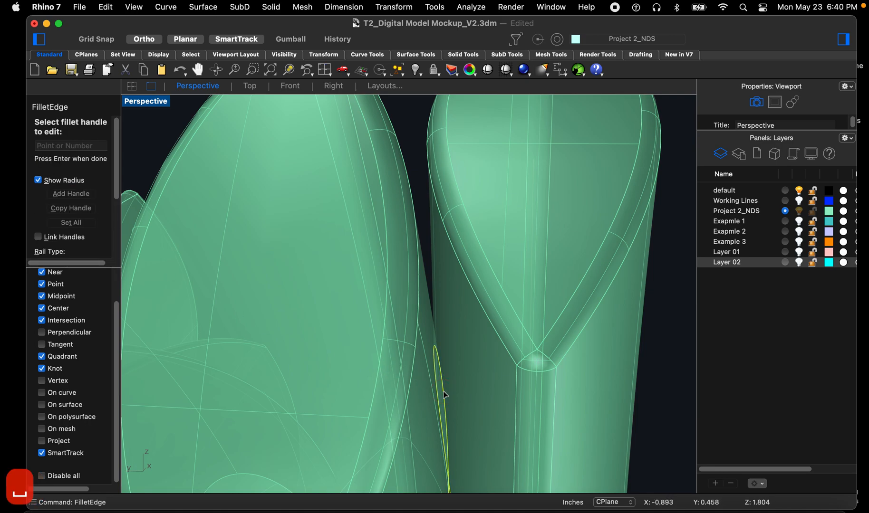
key(space)
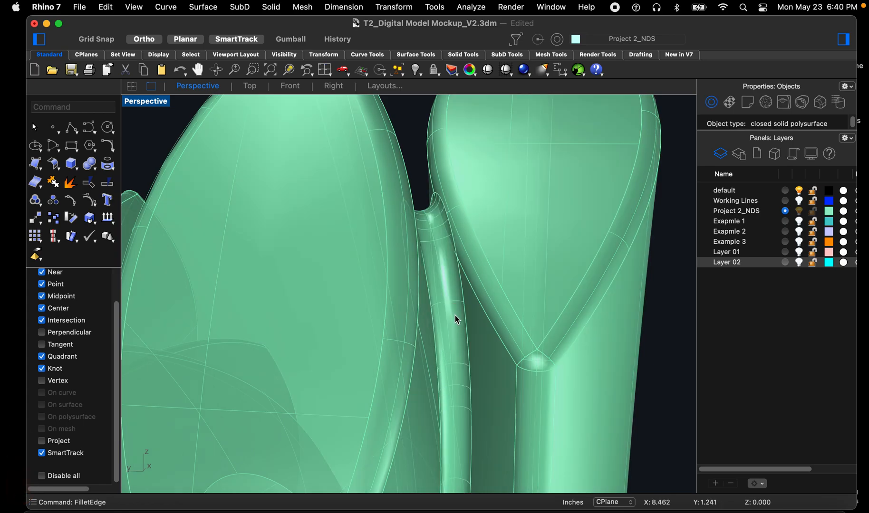
Step: Undo the 0.075 inch fillet and fillet the same intersection edge with a 0.06 inch radius using FilletEdge
right_drag(455, 316, 432, 328)
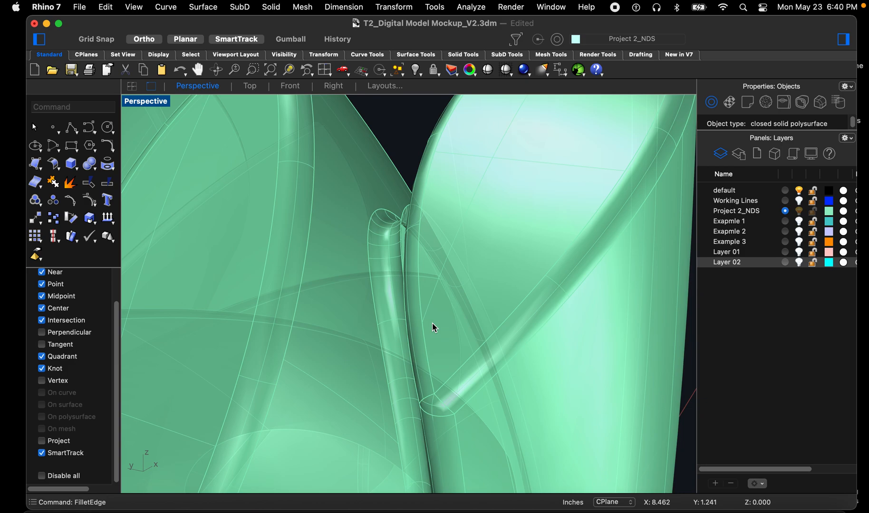
key(super+z)
key(super+z)
key(space)
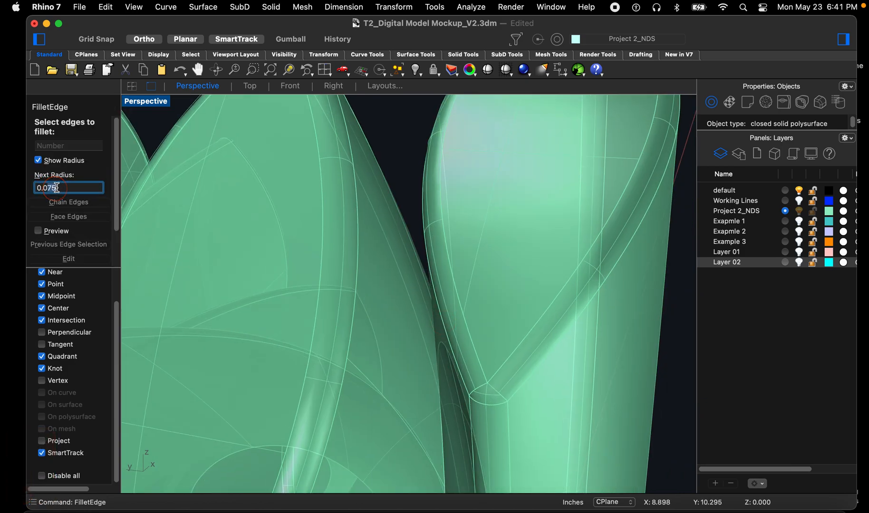
text(6)
key(Return)
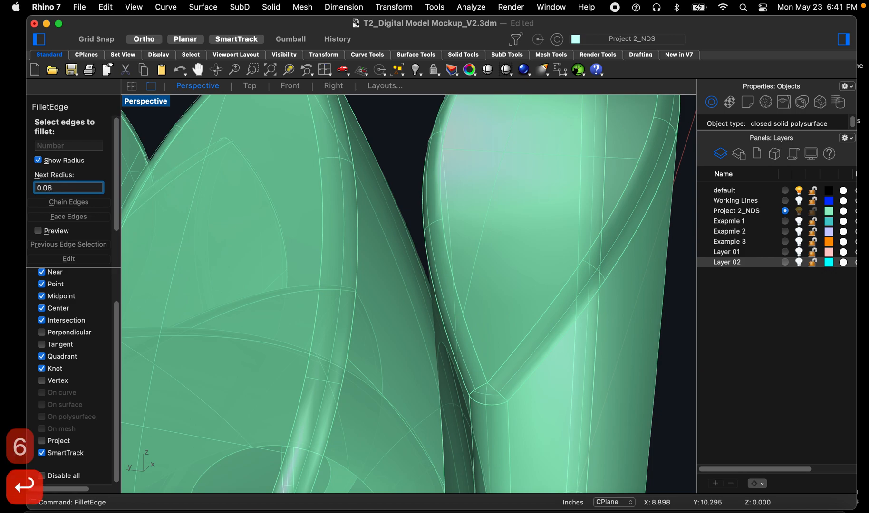
click(443, 438)
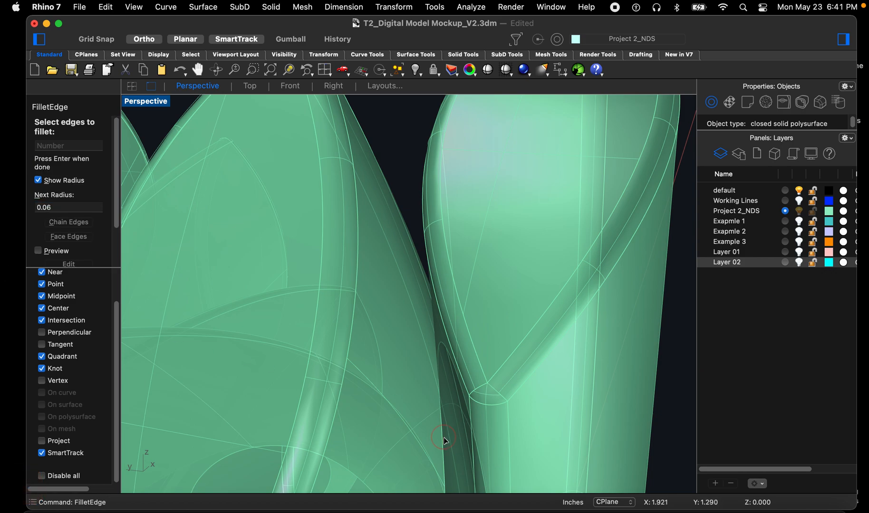
key(Return)
key(Return)
Step: Examine the 0.06 inch fillet at its upper and lower ends and compare it with the other intersections in the row
right_drag(409, 423, 464, 264)
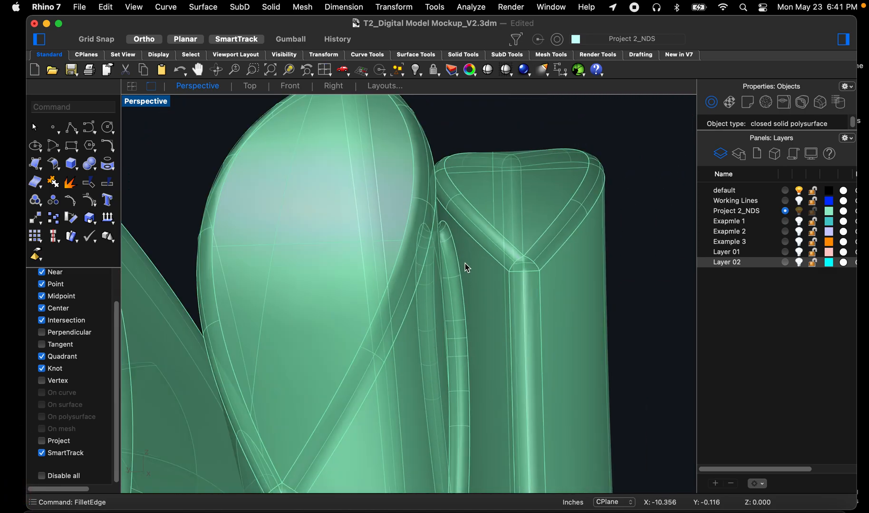
scroll(465, 263, down, 9)
scroll(471, 334, up, 10)
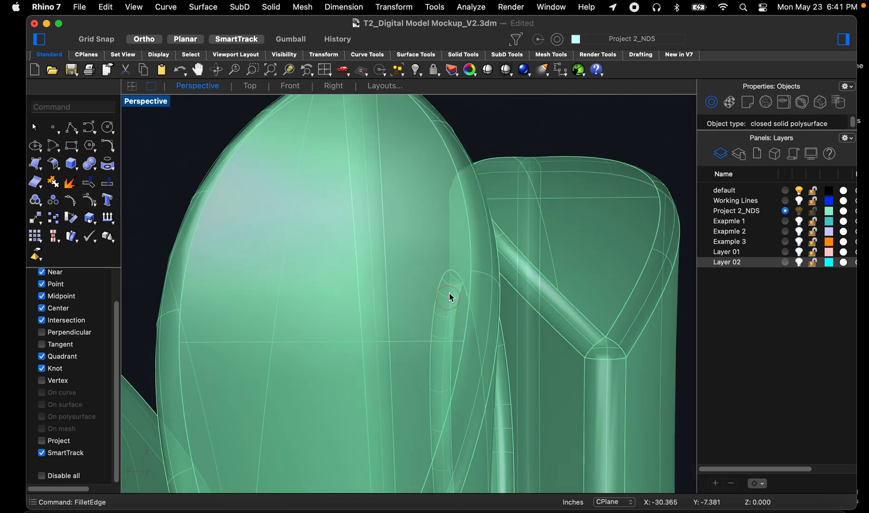
right_drag(449, 293, 450, 265)
scroll(449, 265, down, 10)
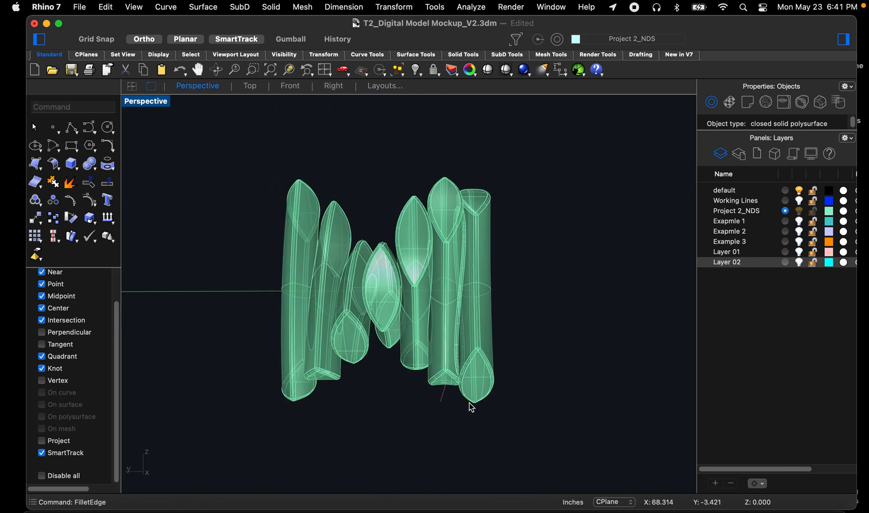
scroll(469, 403, up, 8)
scroll(456, 321, up, 3)
mouse_move(458, 410)
right_down()
mouse_move(450, 333)
mouse_move(444, 363)
mouse_move(434, 355)
mouse_move(441, 416)
right_up()
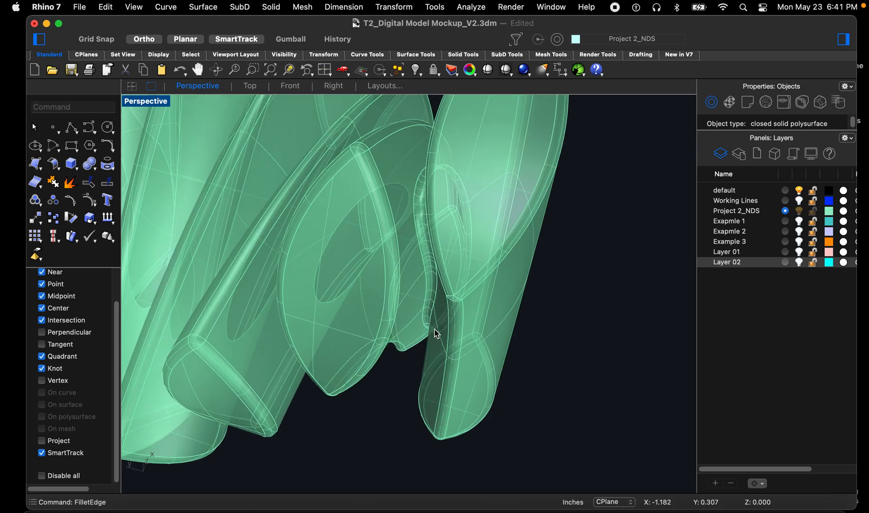
right_drag(456, 316, 474, 305)
right_drag(453, 350, 484, 304)
scroll(484, 304, down, 7)
scroll(475, 267, up, 10)
mouse_move(379, 316)
right_down()
mouse_move(370, 298)
mouse_move(389, 325)
right_up()
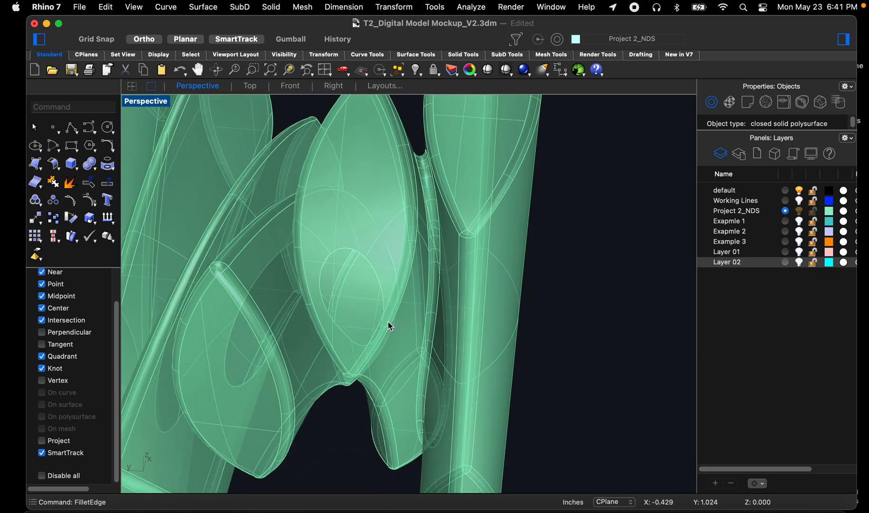
Step: Undo the 0.06 inch fillet and select the same intersection edge for a new FilletEdge with a 0.06 inch radius
key(super+z)
key(space)
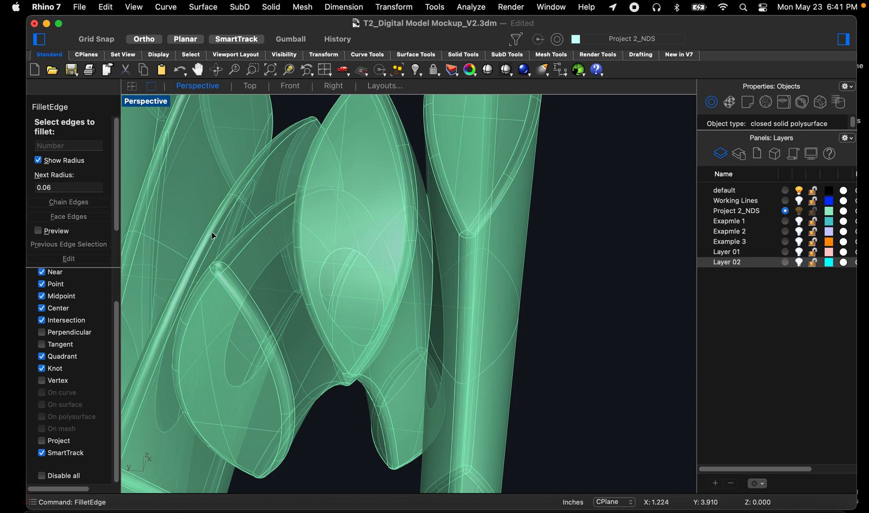
right_drag(427, 262, 428, 250)
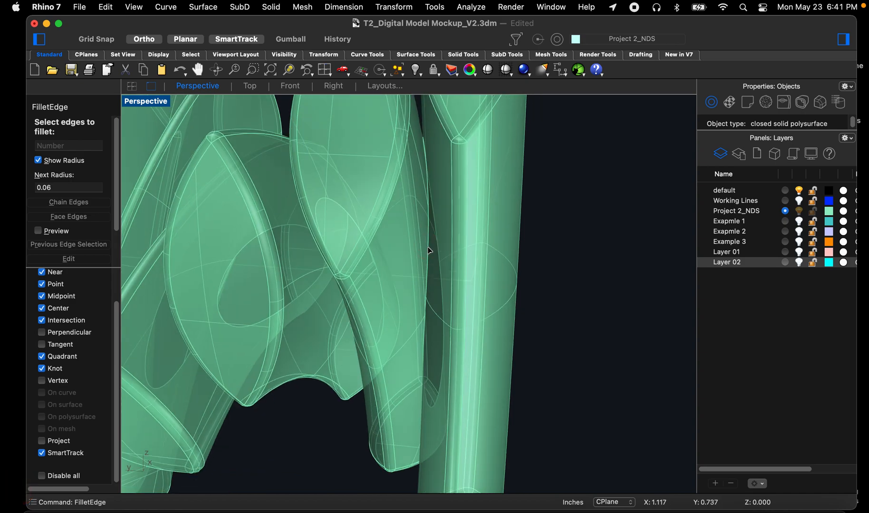
click(429, 251)
right_drag(417, 321, 416, 309)
key(space)
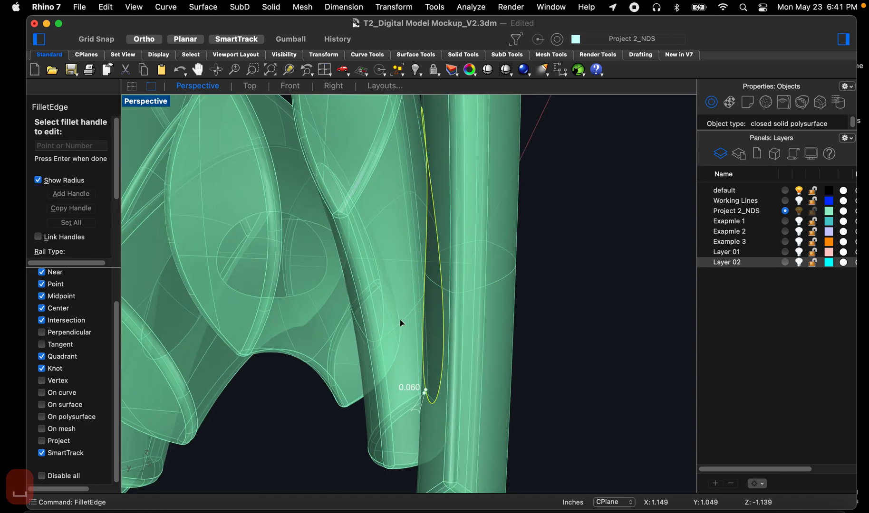
Step: Try enlarging the intersection edge's fillet handle to a radius of about 0.101 inch, then cancel the fillet
click(71, 194)
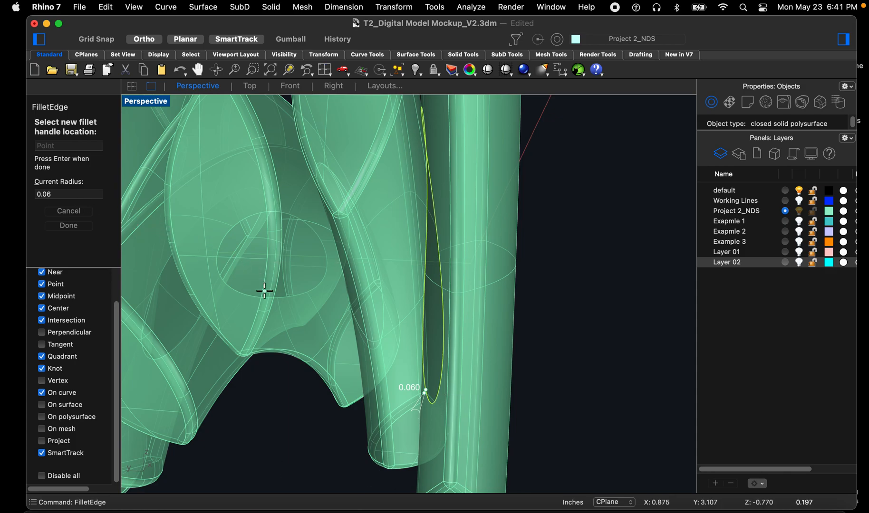
click(371, 386)
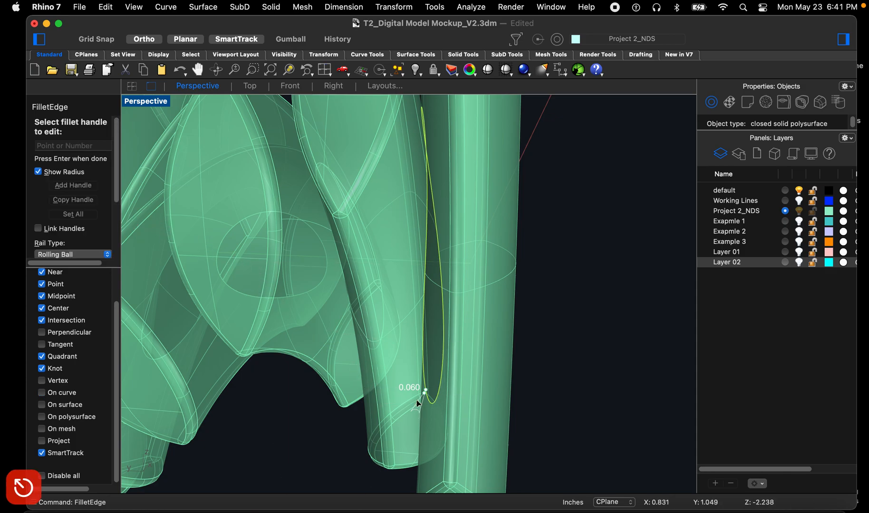
scroll(427, 407, up, 5)
scroll(380, 377, up, 4)
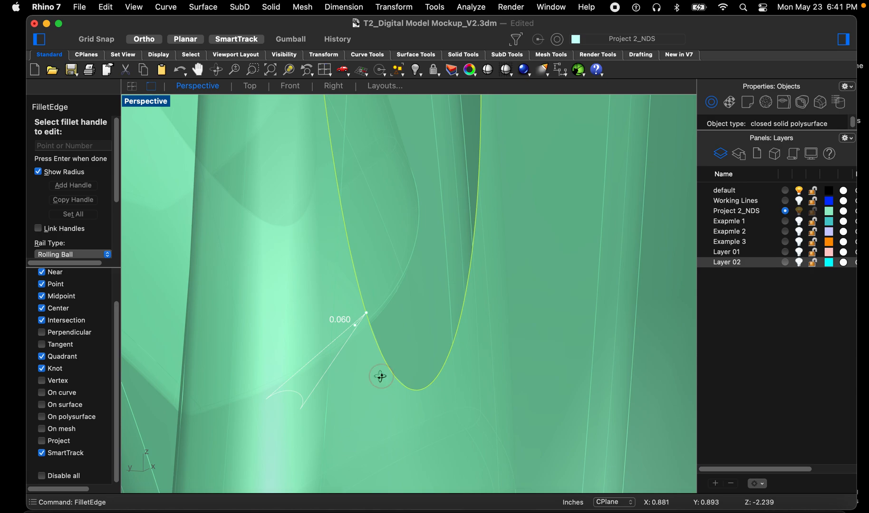
right_drag(343, 335, 342, 318)
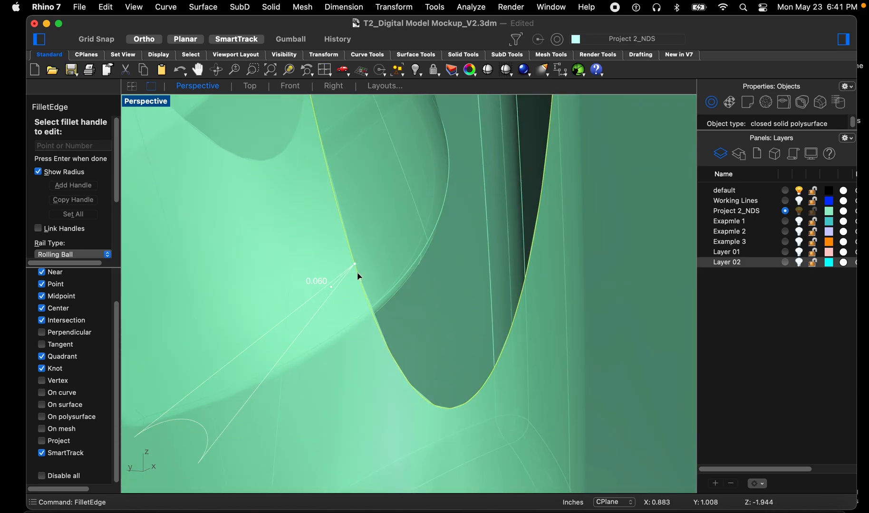
scroll(333, 351, down, 3)
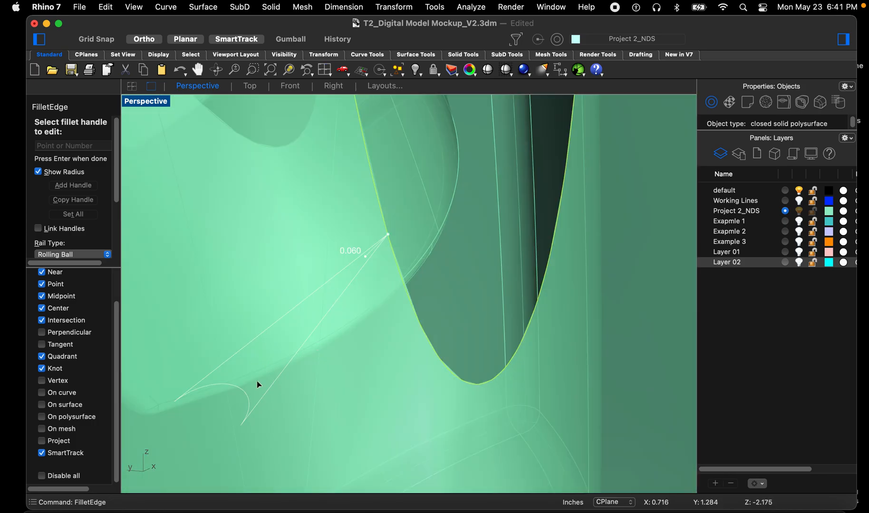
scroll(279, 407, down, 15)
scroll(278, 407, up, 12)
scroll(327, 328, up, 3)
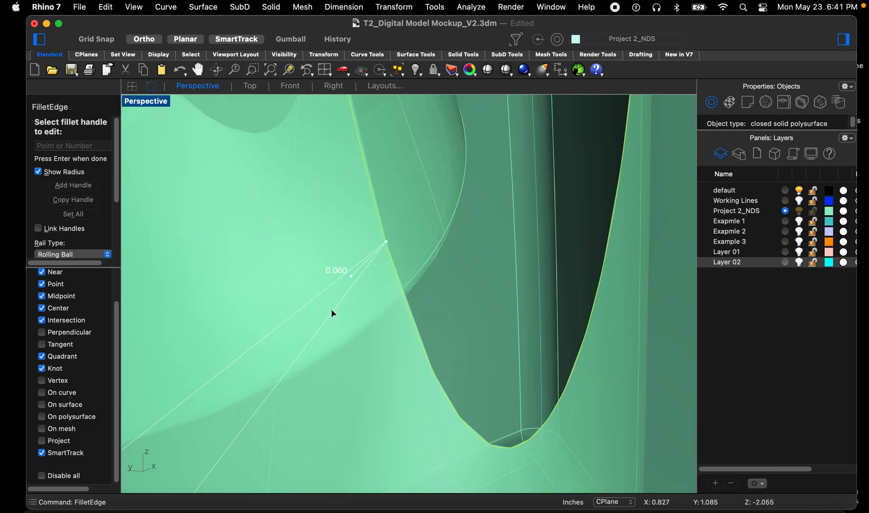
click(351, 280)
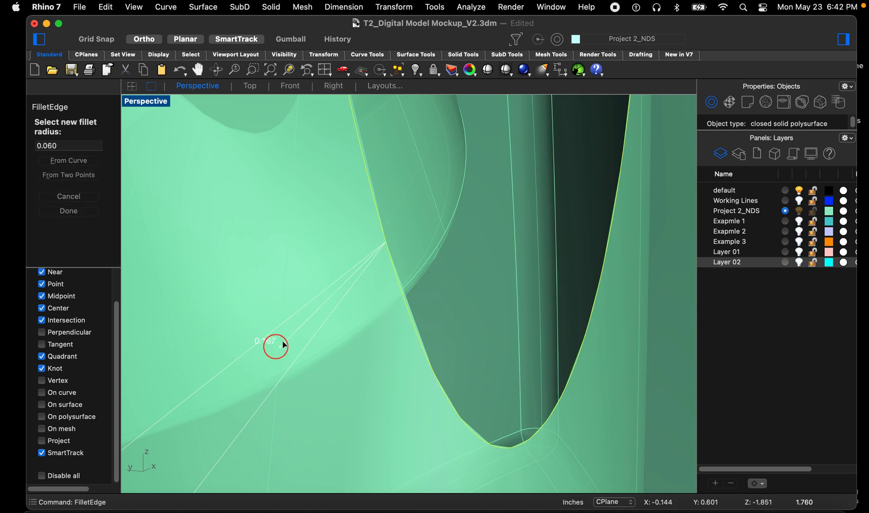
click(330, 309)
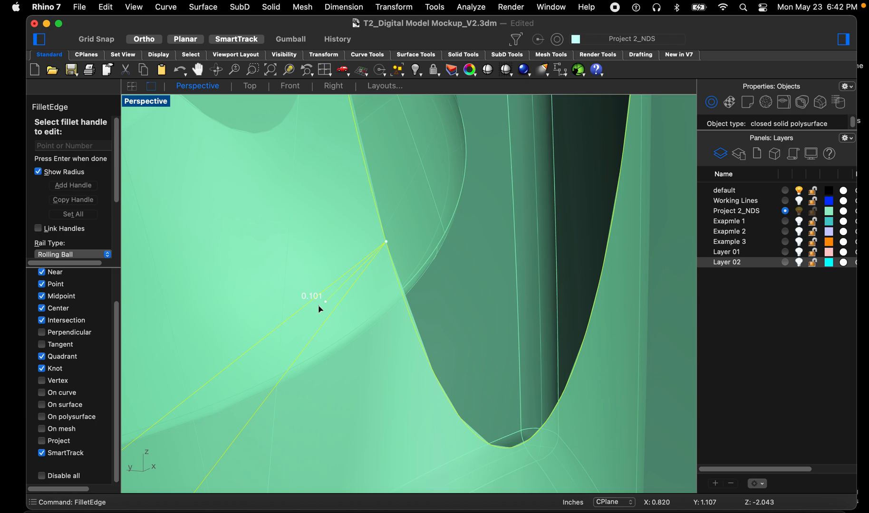
key(cmd+z)
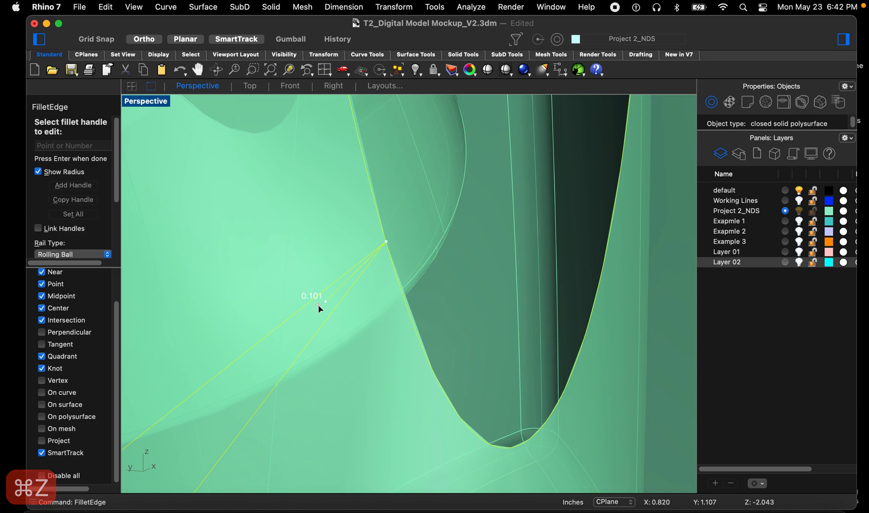
Step: Restart FilletEdge on the intersection edge at 0.06 inch and move its handle to the loop's lowest point
key(space)
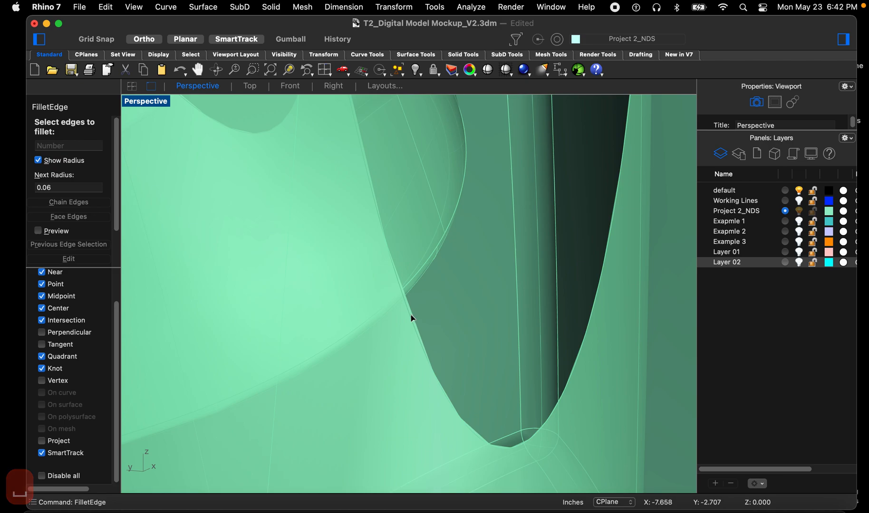
click(411, 317)
key(space)
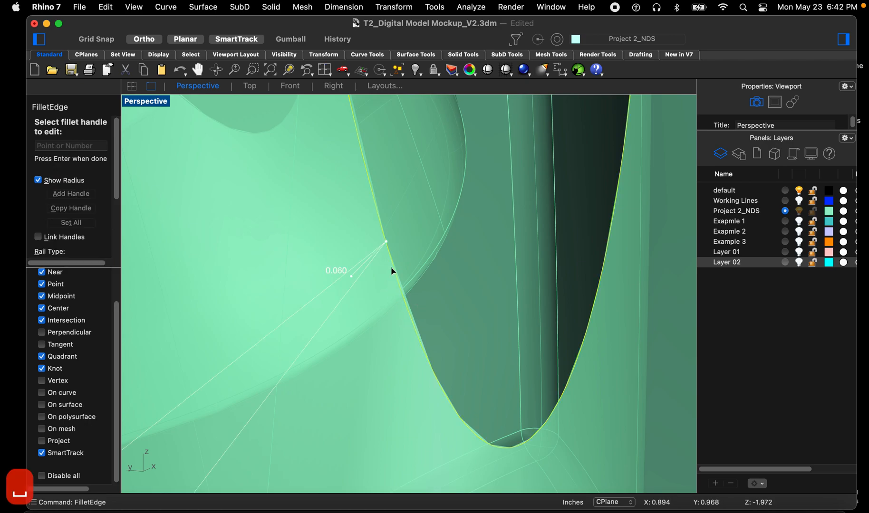
click(387, 243)
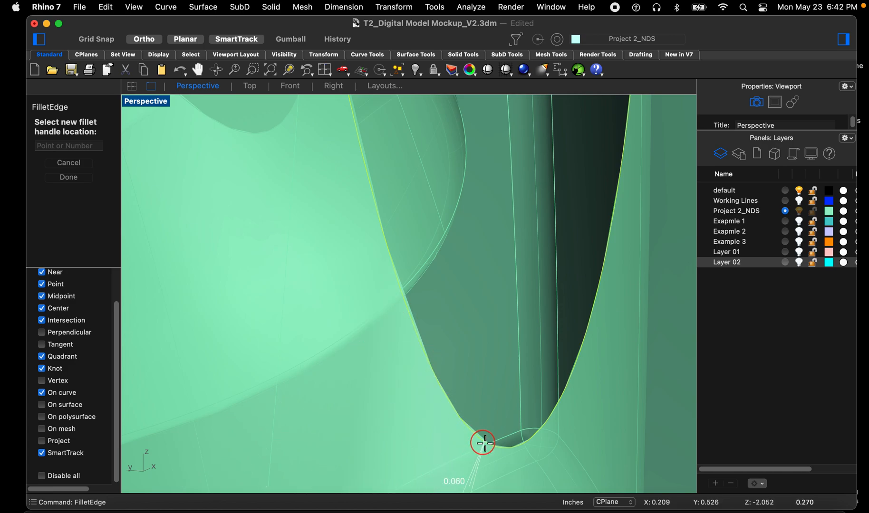
click(518, 451)
scroll(503, 332, down, 8)
right_drag(508, 367, 489, 365)
scroll(444, 330, down, 3)
right_drag(443, 333, 425, 281)
Step: Add a 0.06 inch fillet handle at the upper quadrant point of the intersection loop
click(59, 189)
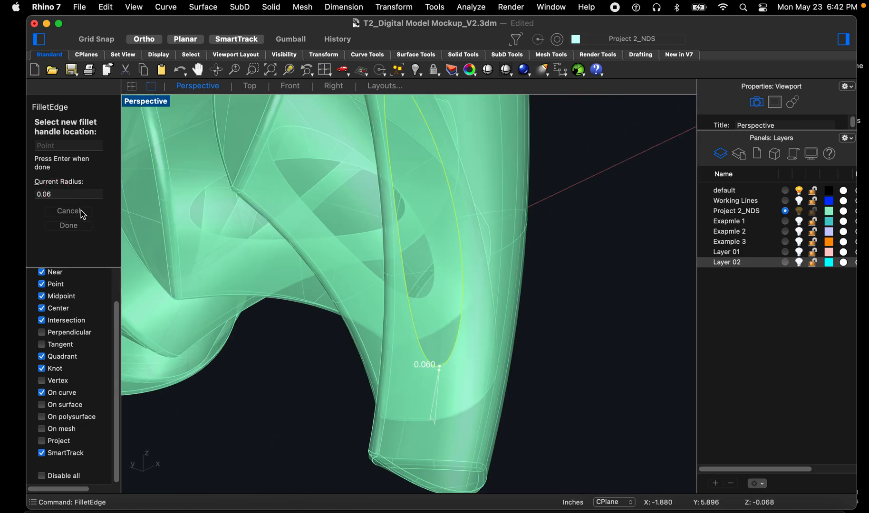
scroll(431, 407, down, 6)
scroll(394, 165, up, 7)
right_drag(454, 326, 446, 294)
scroll(427, 171, up, 4)
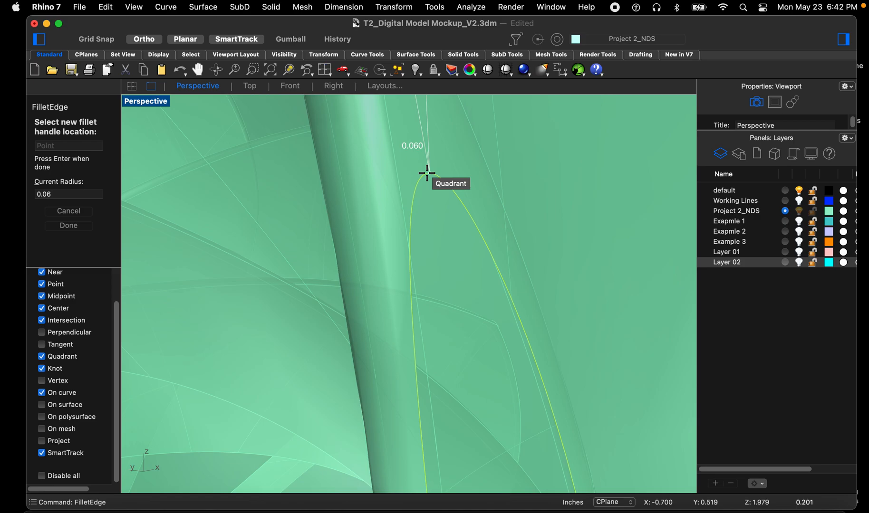
Step: Add 0.06 inch fillet handles near the middle of both long sides of the intersection loop
scroll(388, 196, down, 6)
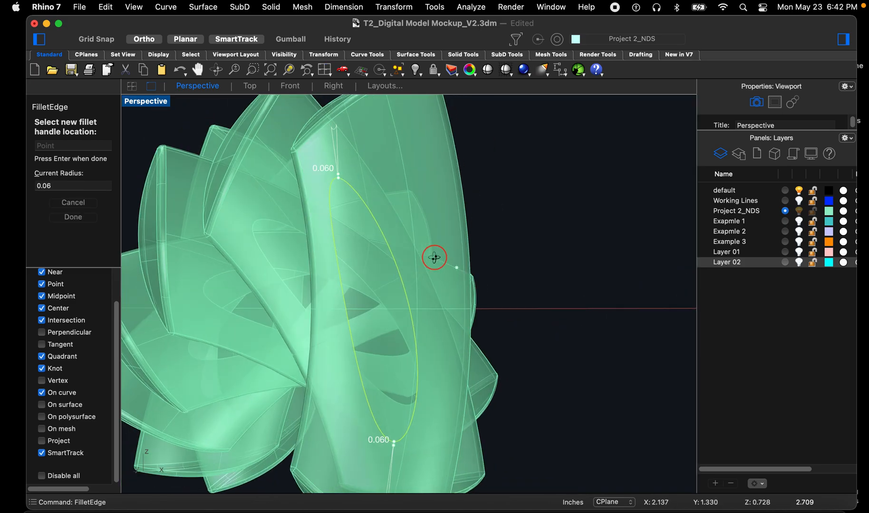
scroll(438, 258, up, 6)
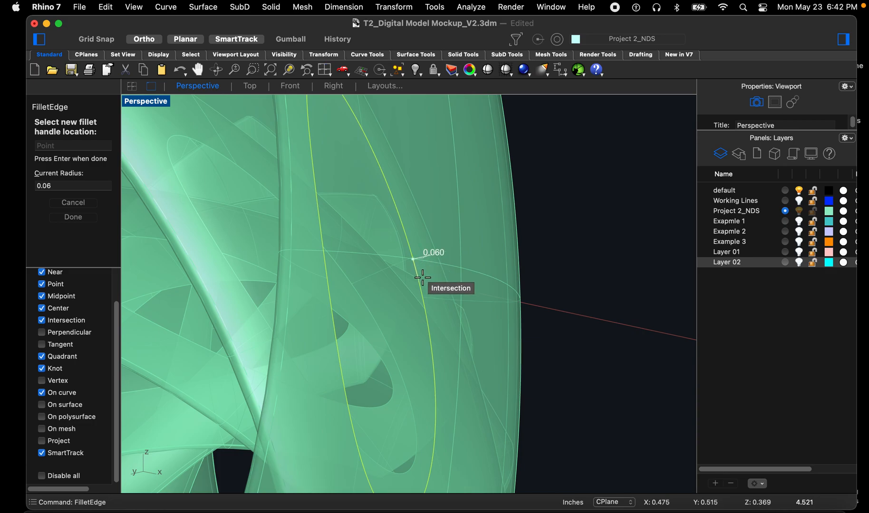
click(420, 274)
scroll(418, 295, down, 8)
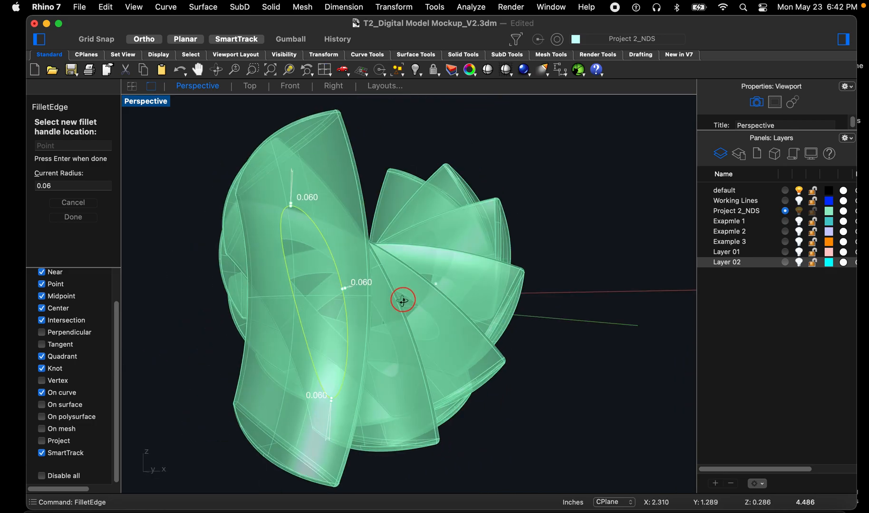
scroll(268, 333, up, 10)
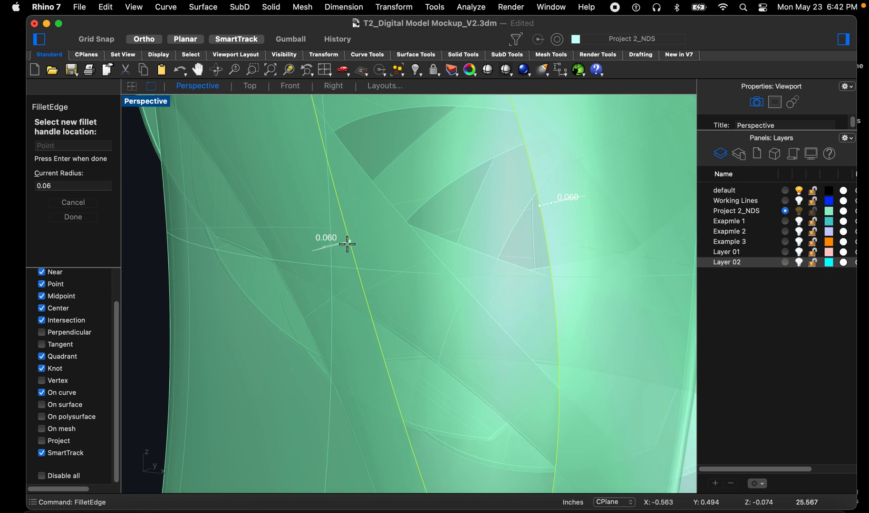
scroll(350, 259, down, 8)
scroll(349, 269, up, 6)
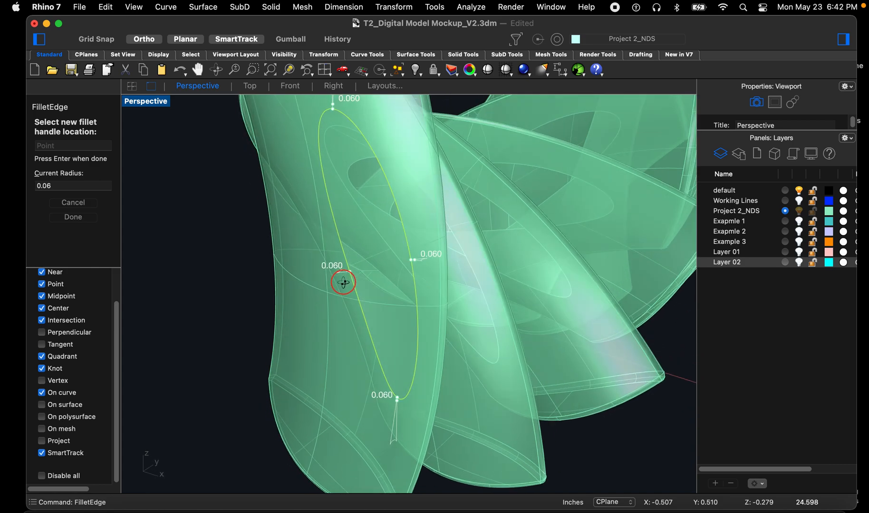
scroll(345, 279, down, 1)
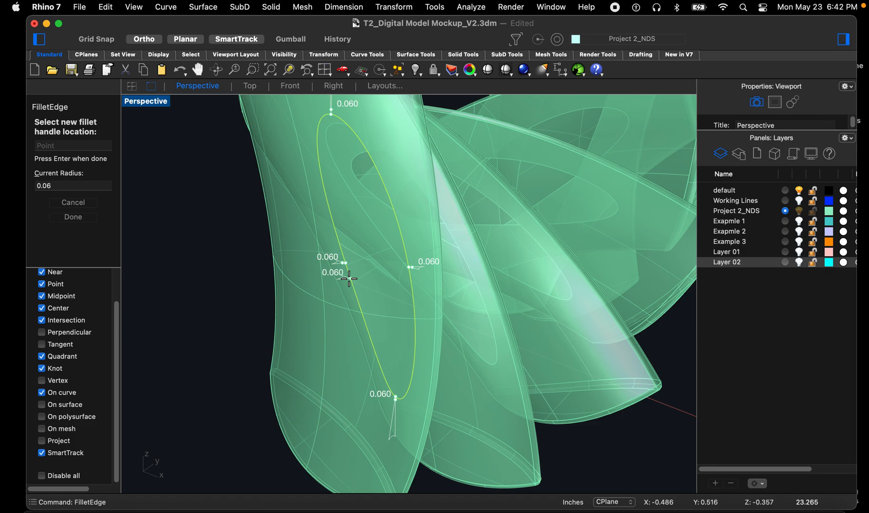
key(space)
Step: Set the radius of the fillet handle midway along the loop's outer long side to 0.25 inch
right_drag(477, 331, 450, 309)
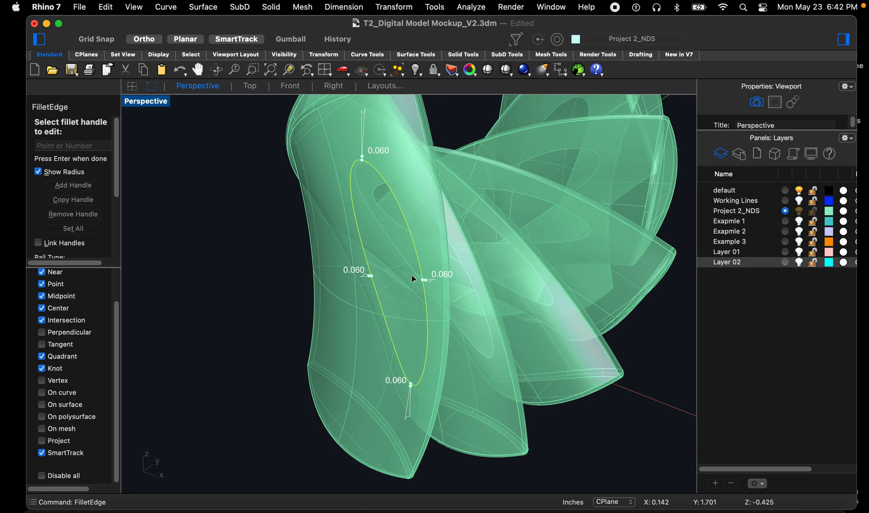
scroll(356, 269, up, 10)
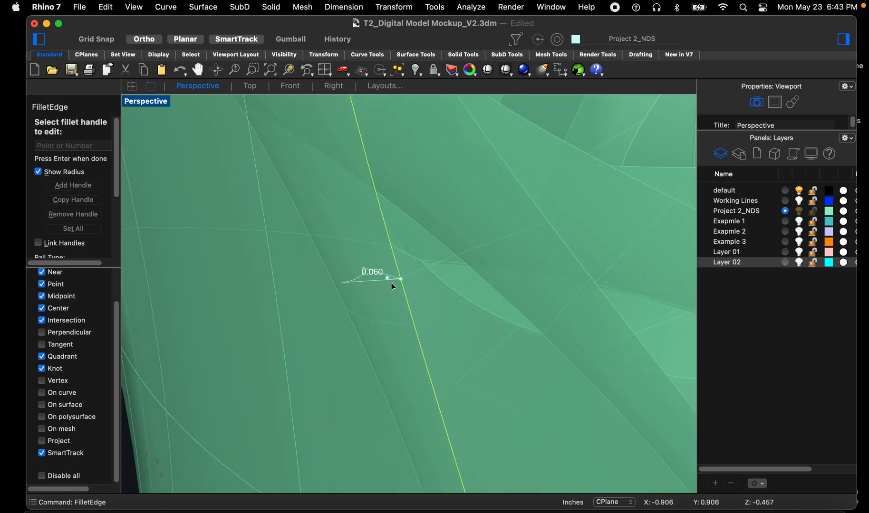
click(388, 279)
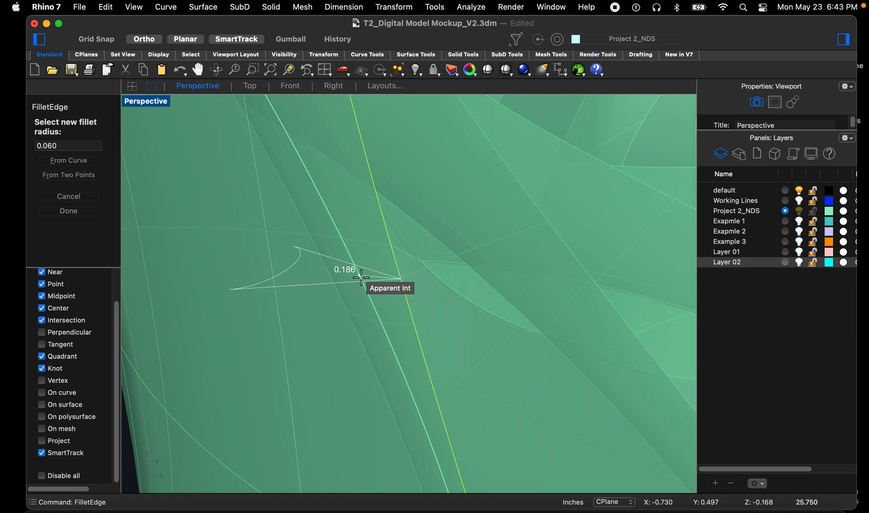
text(.25)
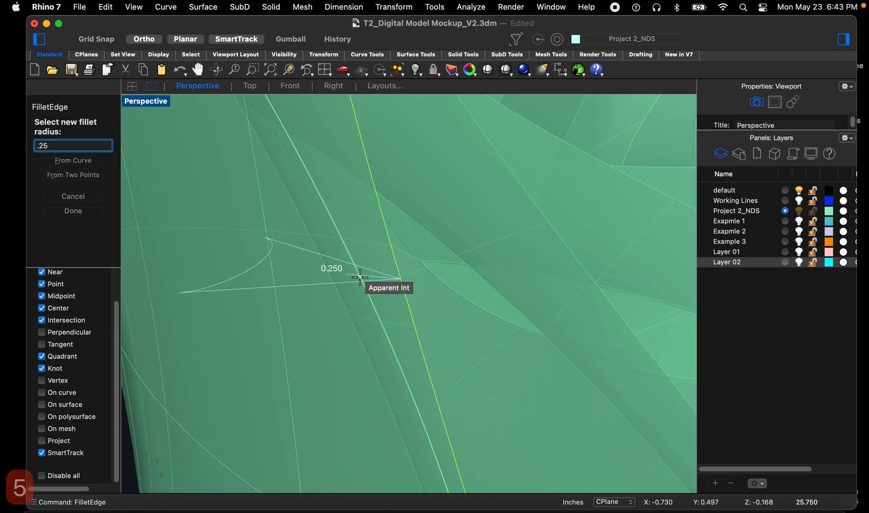
key(Return)
Step: Set the opposite mid-side handle's radius to 0.25 inch as well and apply the variable-radius fillet
scroll(290, 280, down, 4)
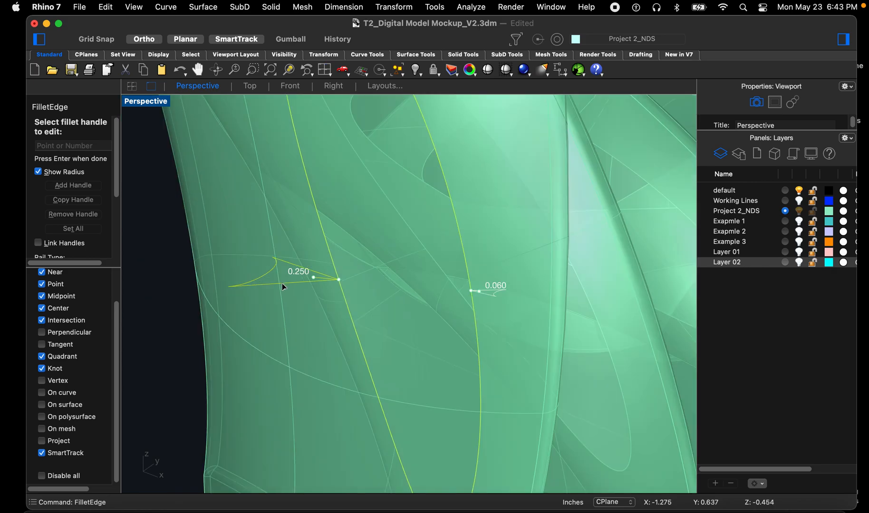
scroll(282, 286, down, 4)
scroll(436, 285, up, 8)
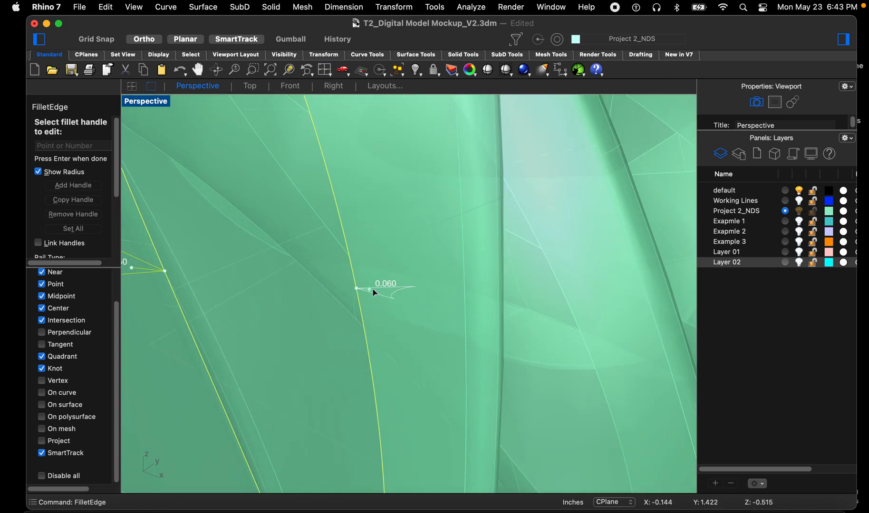
click(373, 291)
text(.25)
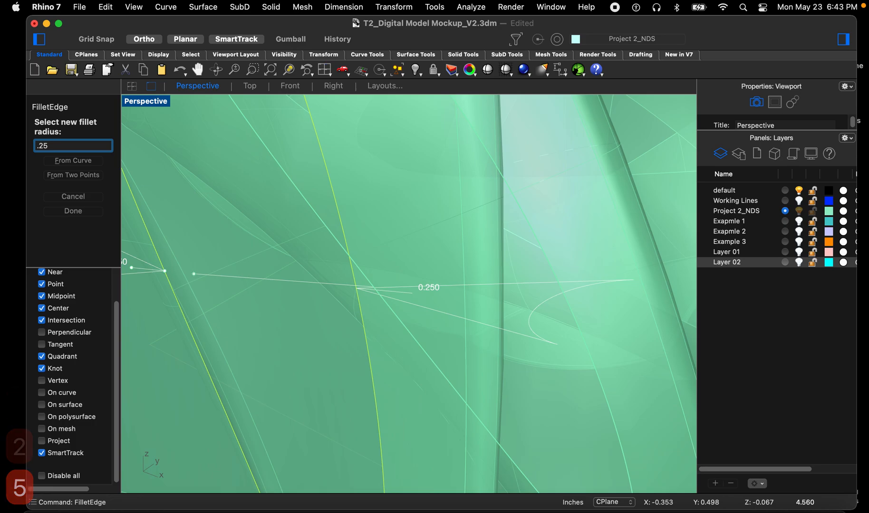
key(space)
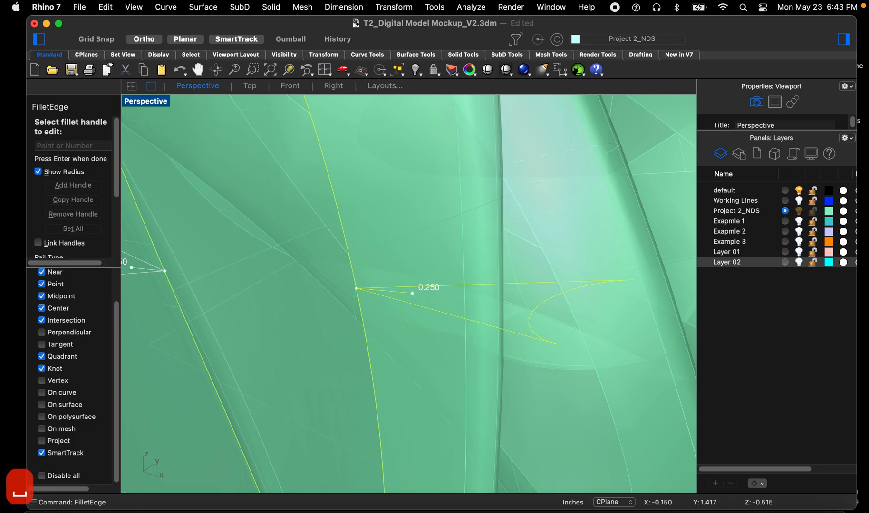
scroll(376, 289, down, 10)
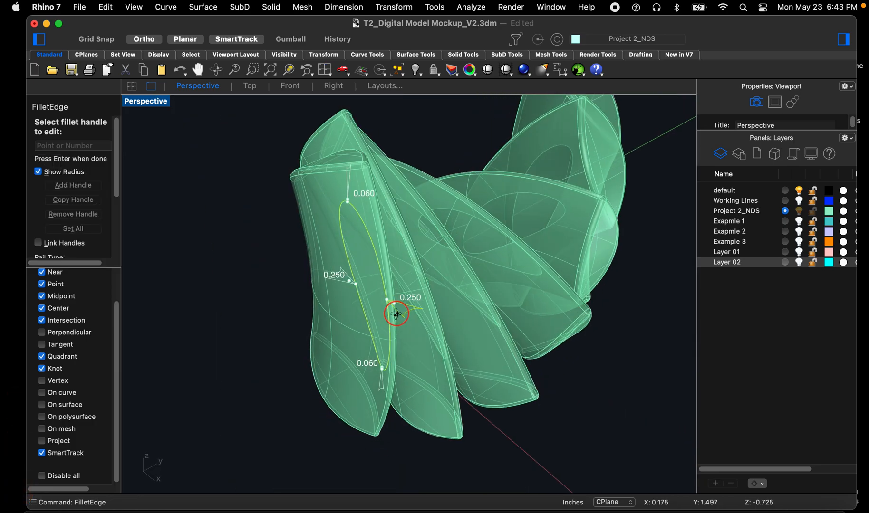
right_drag(394, 314, 344, 306)
key(Return)
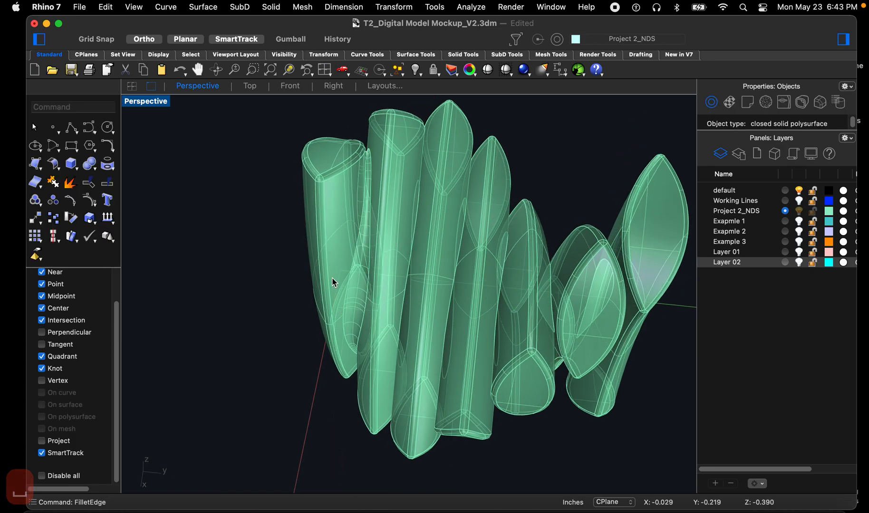
Step: Inspect the blend between the first and second solids and check whether the whole row is one closed solid
scroll(361, 248, up, 5)
right_drag(369, 319, 356, 253)
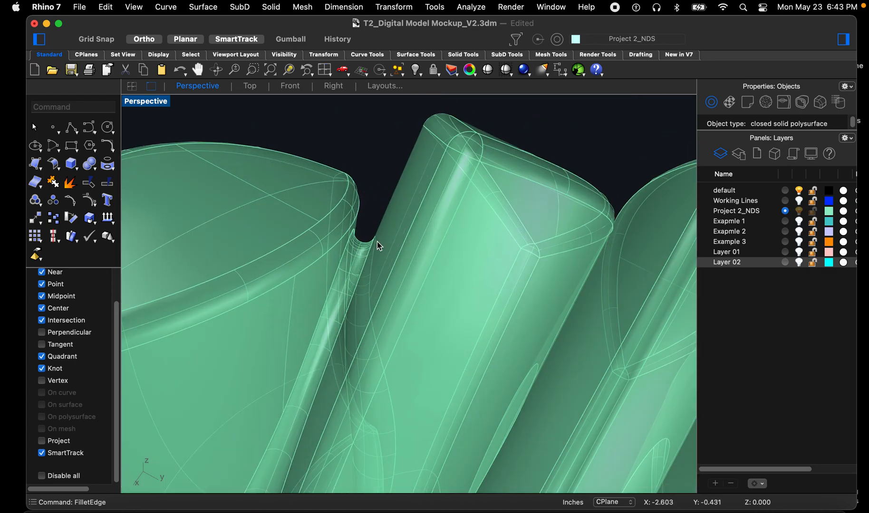
scroll(380, 226, up, 6)
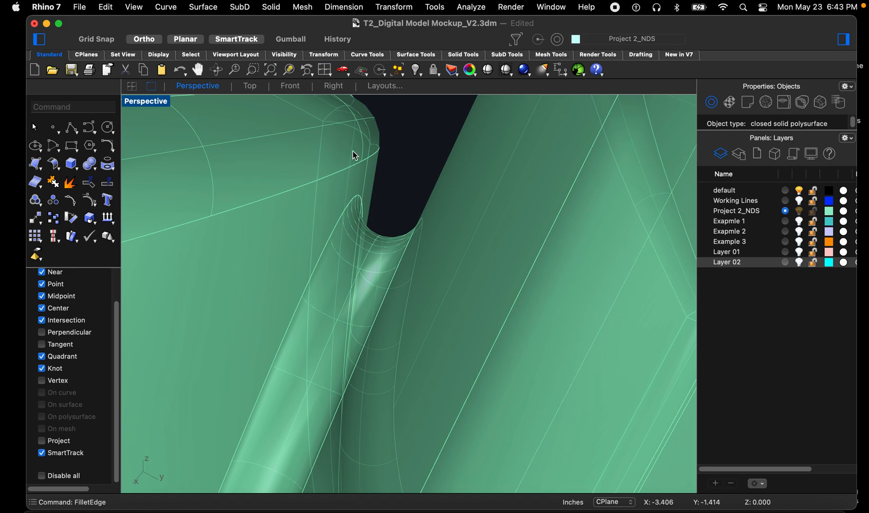
scroll(314, 190, down, 10)
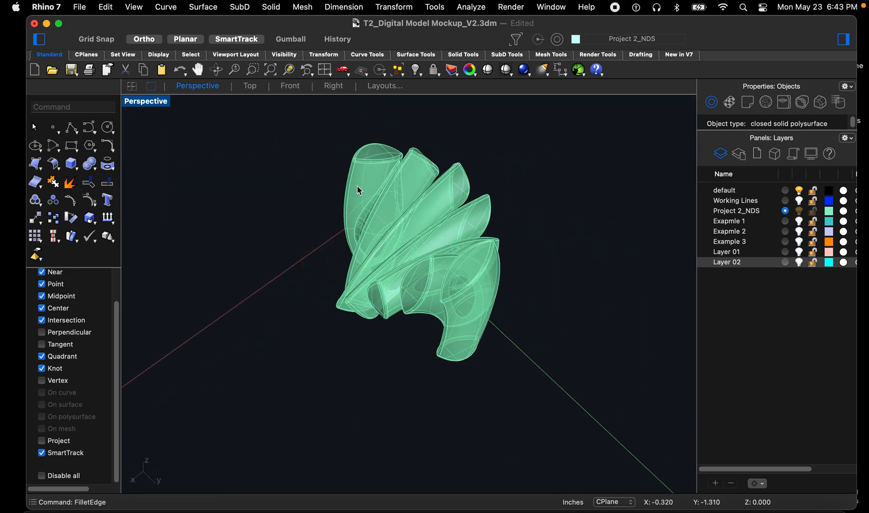
click(359, 192)
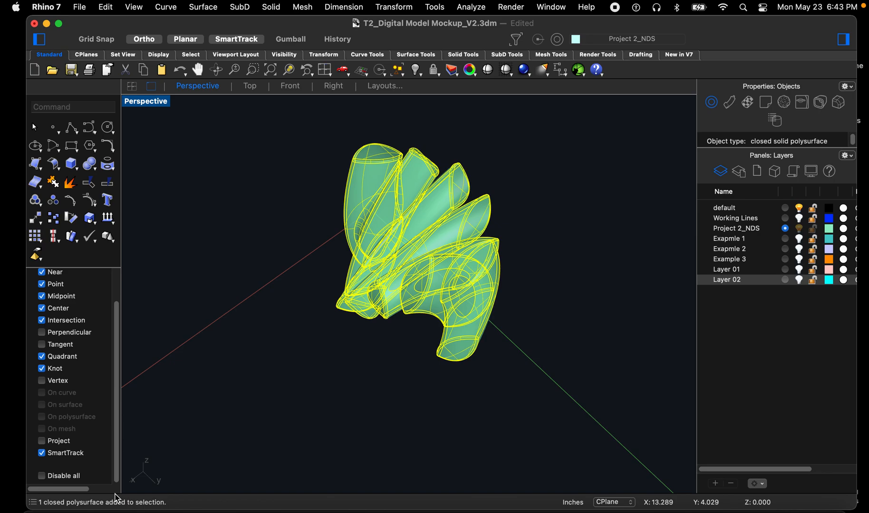
click(268, 315)
scroll(411, 241, up, 10)
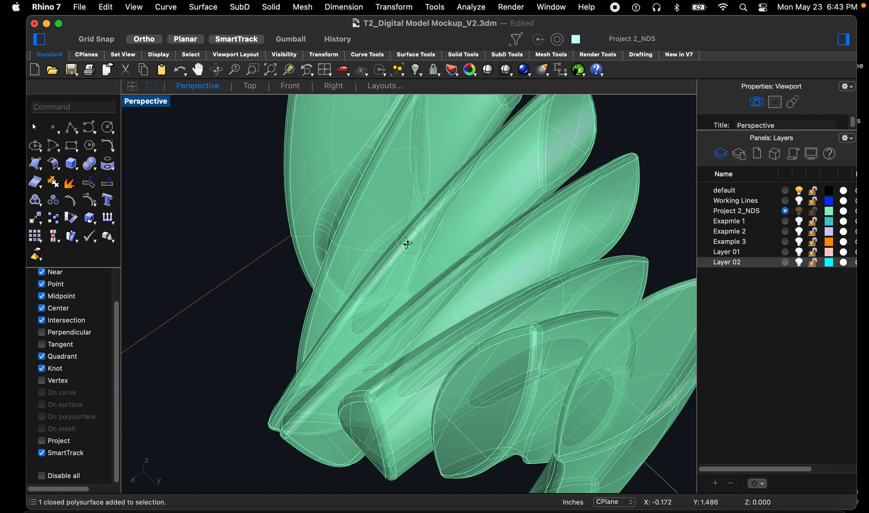
scroll(447, 214, down, 5)
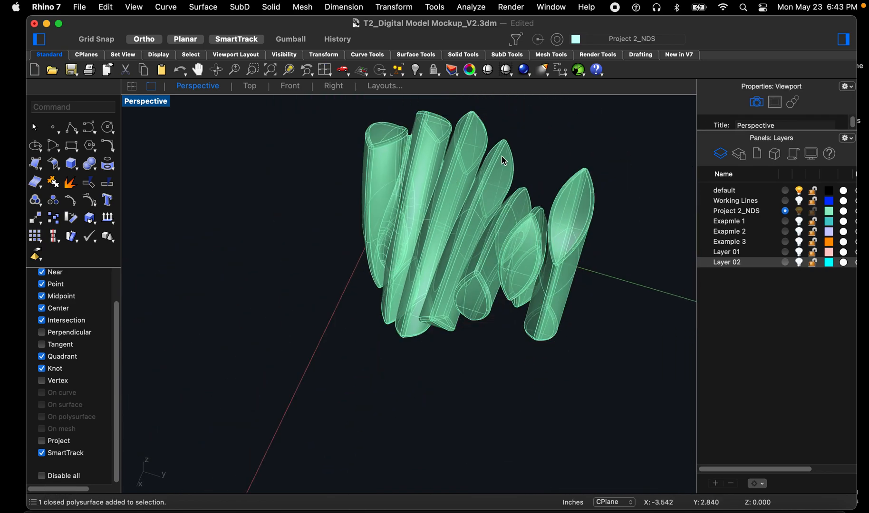
Step: Start a 0.06 inch edge fillet on the intersection loop between the second and third solids and edit its handles
scroll(394, 246, up, 8)
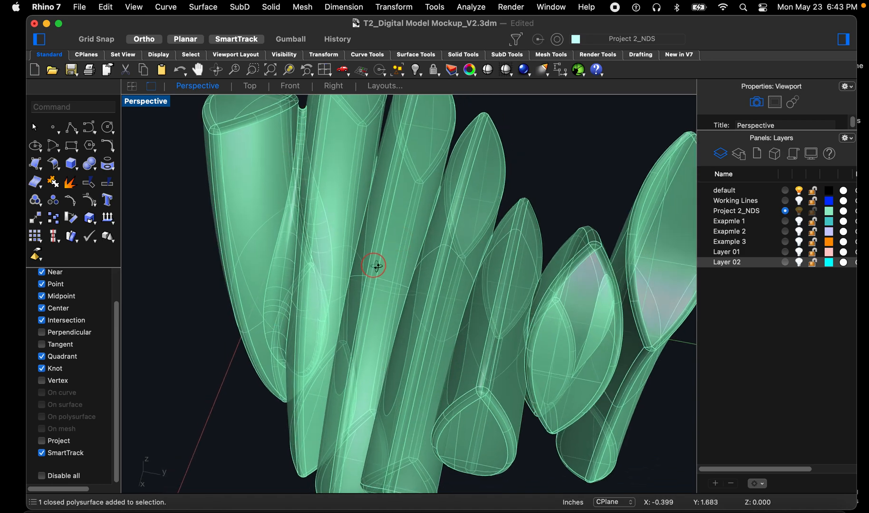
scroll(376, 267, up, 10)
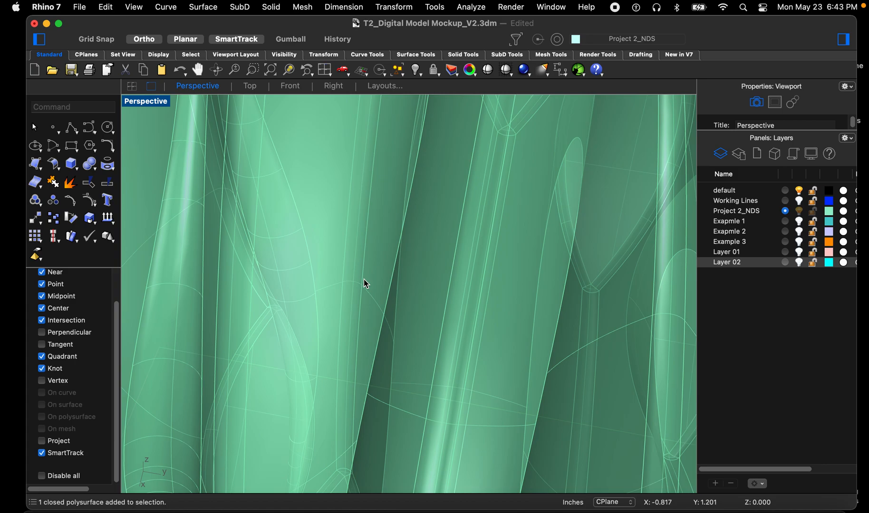
key(space)
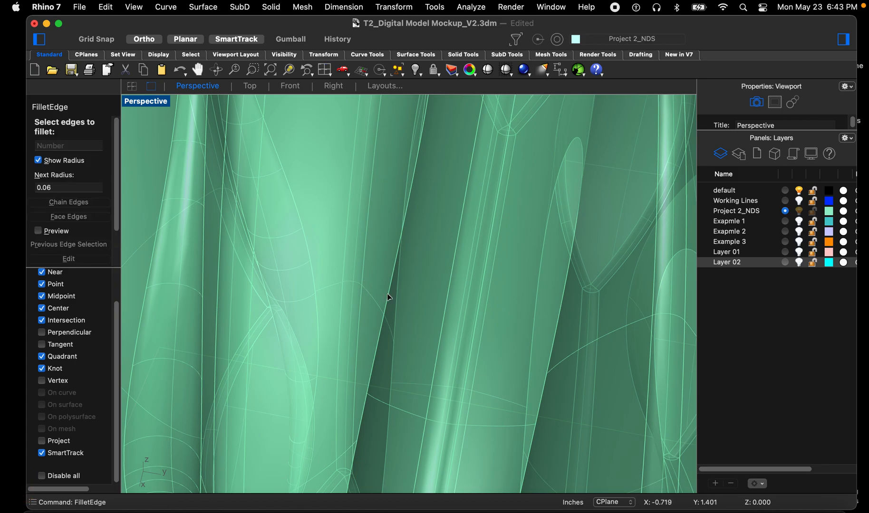
click(388, 294)
scroll(383, 297, down, 3)
key(space)
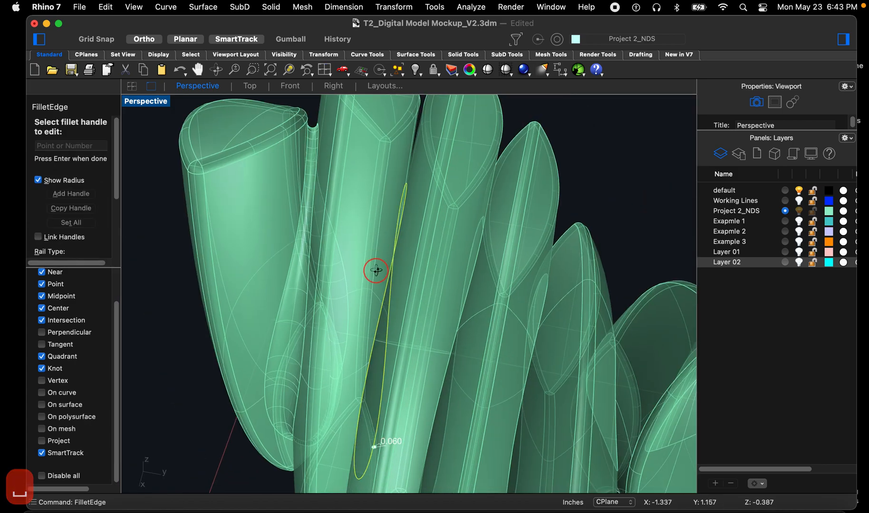
Step: Move the 0.06 inch fillet handle to the lower tip of the loop between the second and third solids
scroll(376, 271, down, 10)
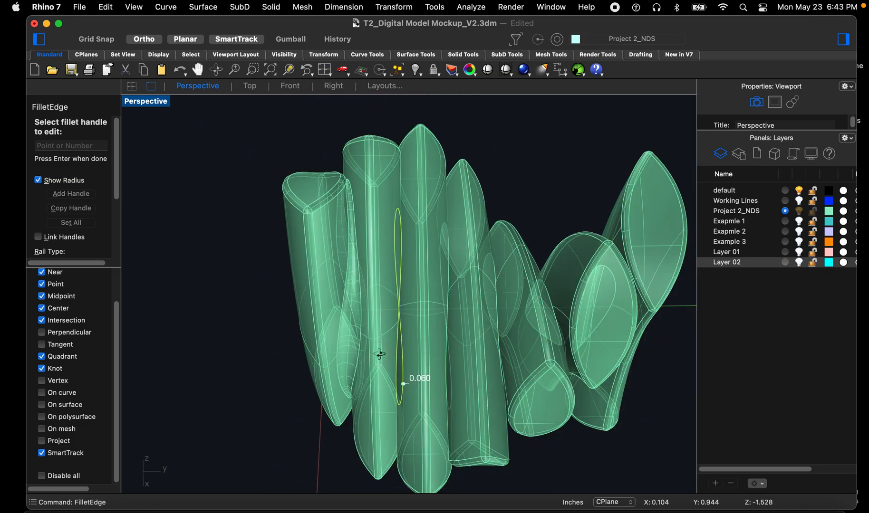
right_drag(392, 267, 425, 344)
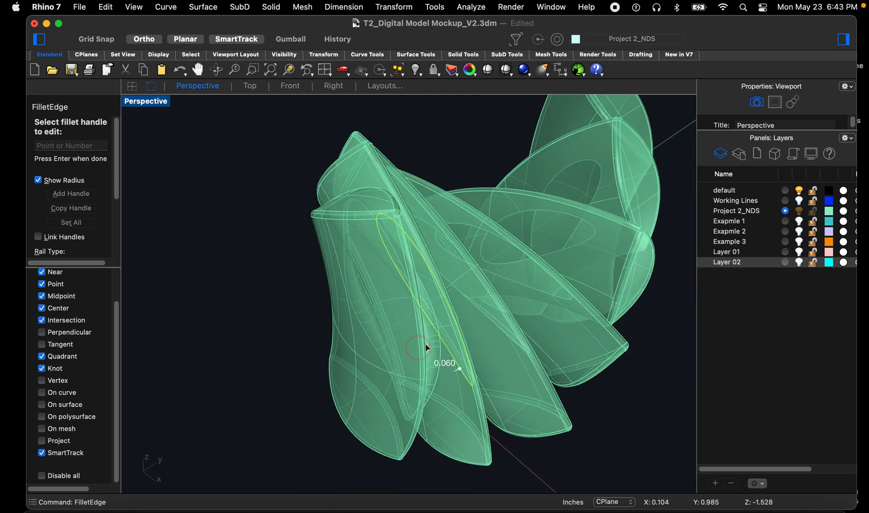
scroll(426, 344, up, 10)
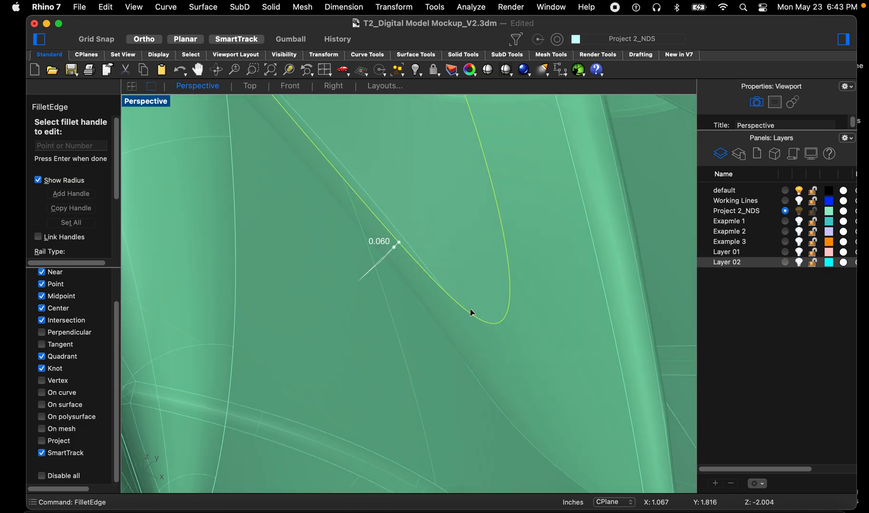
scroll(471, 311, up, 3)
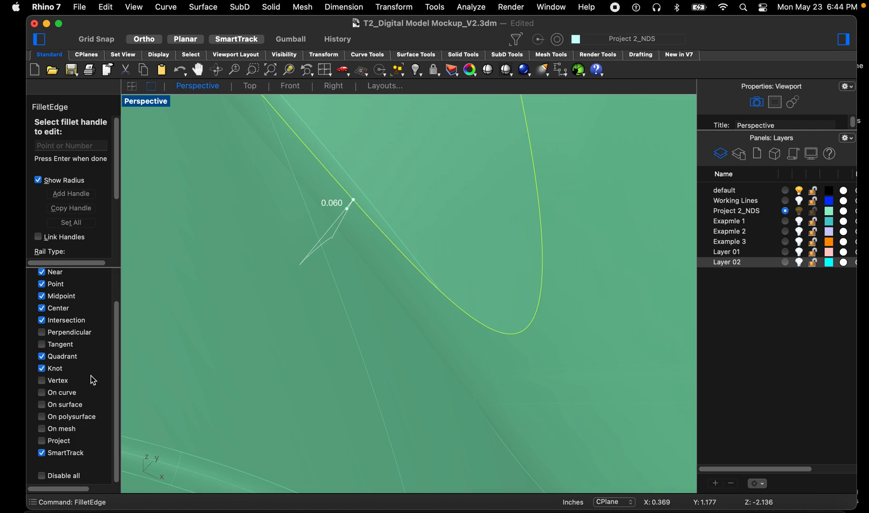
click(355, 200)
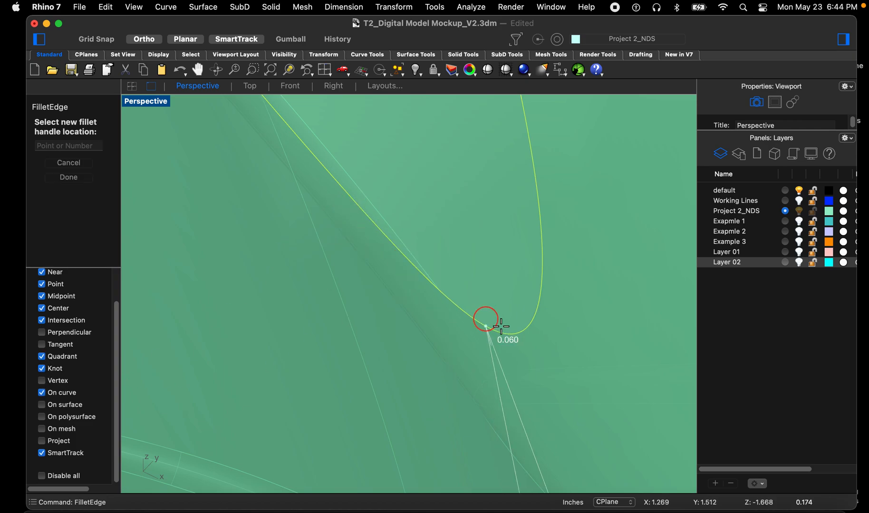
click(515, 333)
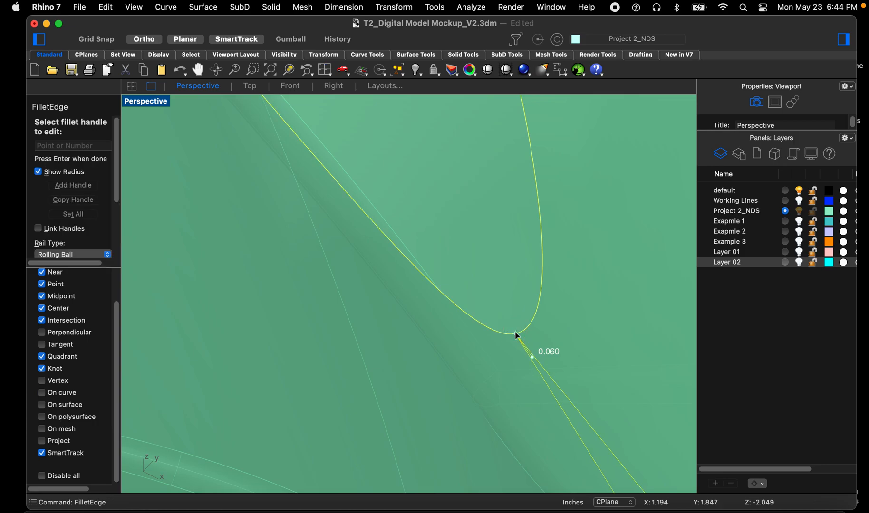
Step: Add 0.06 inch fillet handles at the loop's upper tip and near the middle of one long side
click(66, 189)
scroll(465, 355, down, 10)
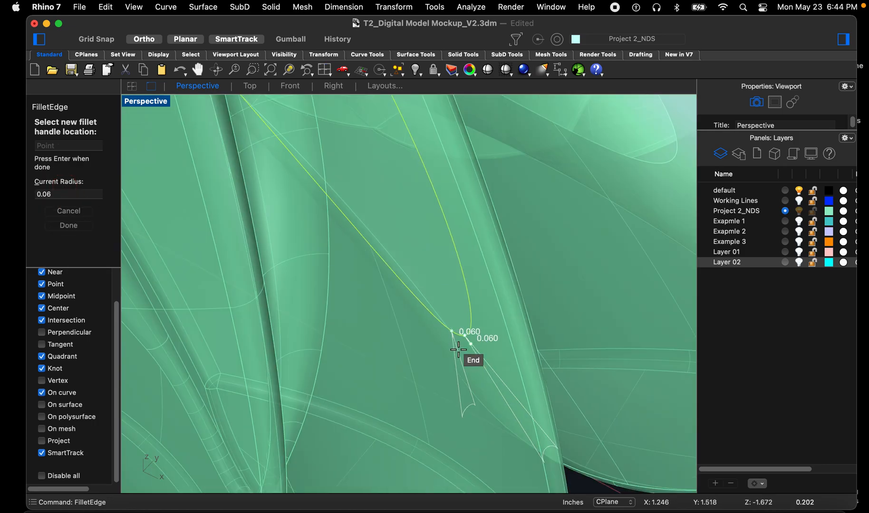
scroll(349, 190, up, 10)
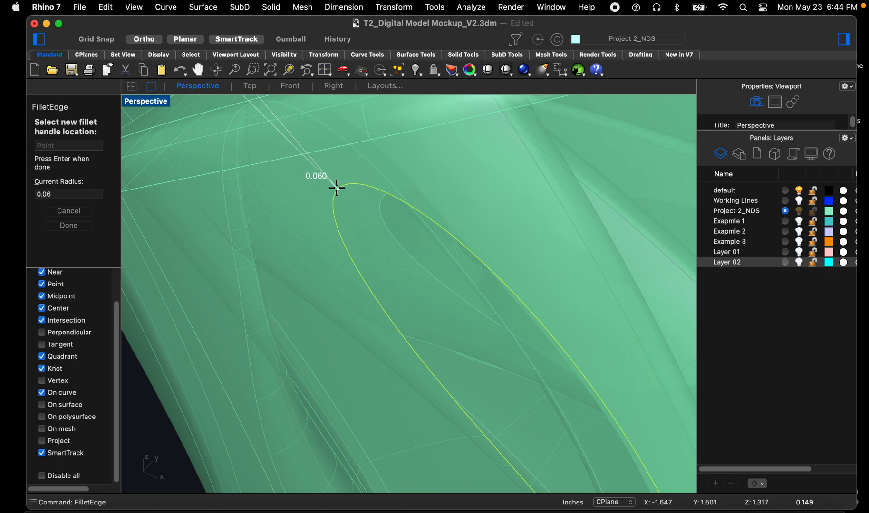
scroll(337, 188, down, 5)
mouse_move(394, 269)
right_down()
mouse_move(355, 293)
mouse_move(360, 282)
mouse_move(390, 282)
mouse_move(402, 343)
right_up()
scroll(411, 314, up, 5)
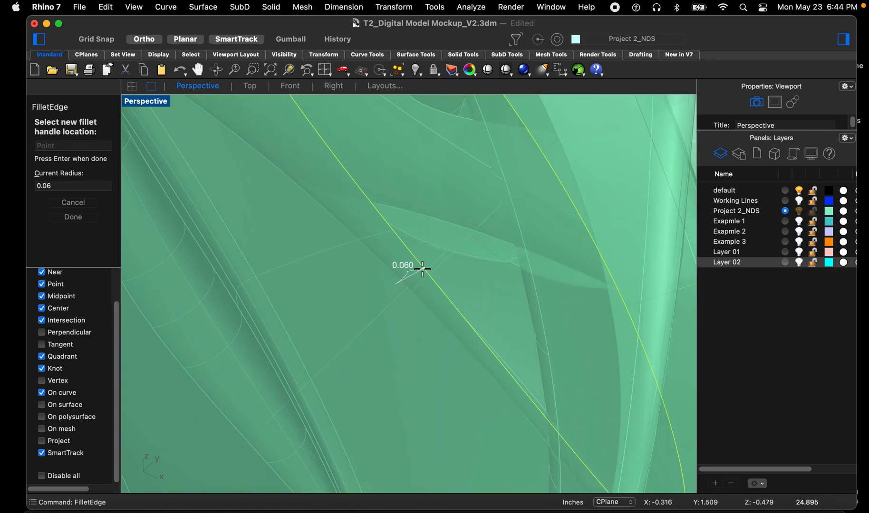
Step: Add a 0.06 inch fillet handle near the middle of the loop's opposite long side and finish adding handles
scroll(400, 280, down, 5)
mouse_move(398, 277)
right_down()
mouse_move(328, 303)
mouse_move(399, 296)
right_up()
scroll(407, 295, up, 5)
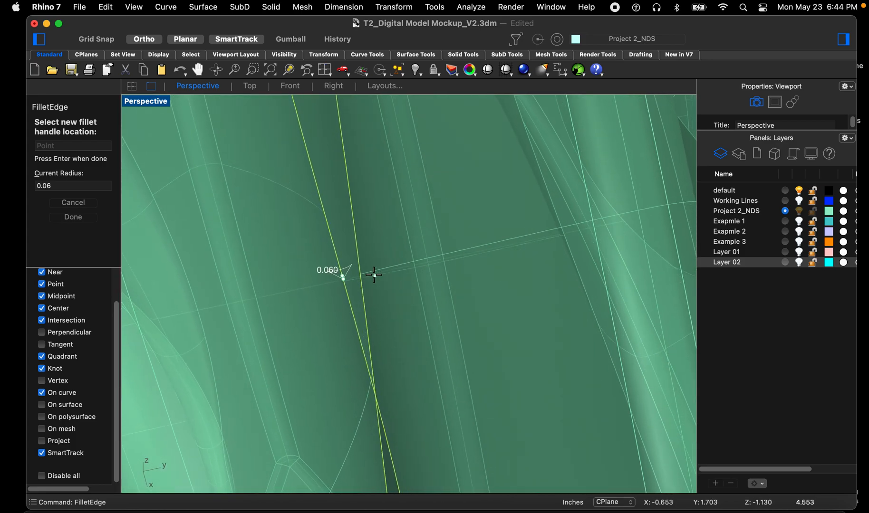
scroll(359, 272, down, 5)
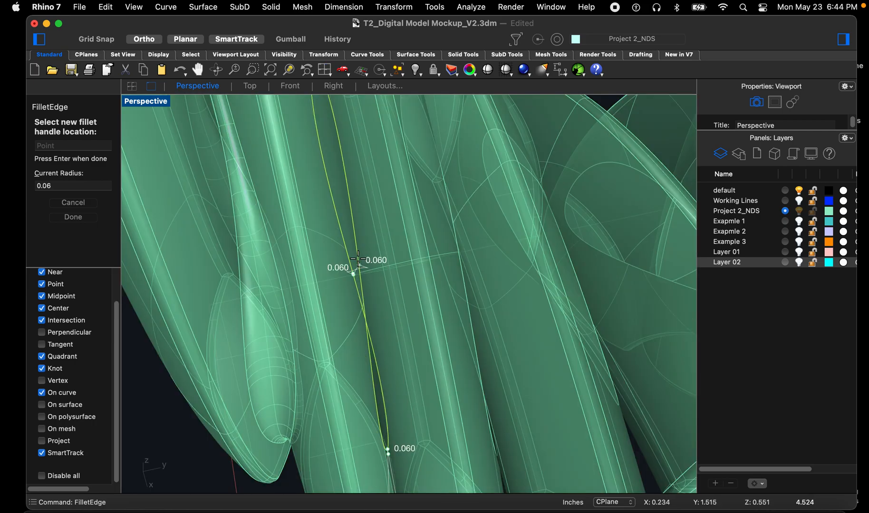
scroll(357, 240, down, 4)
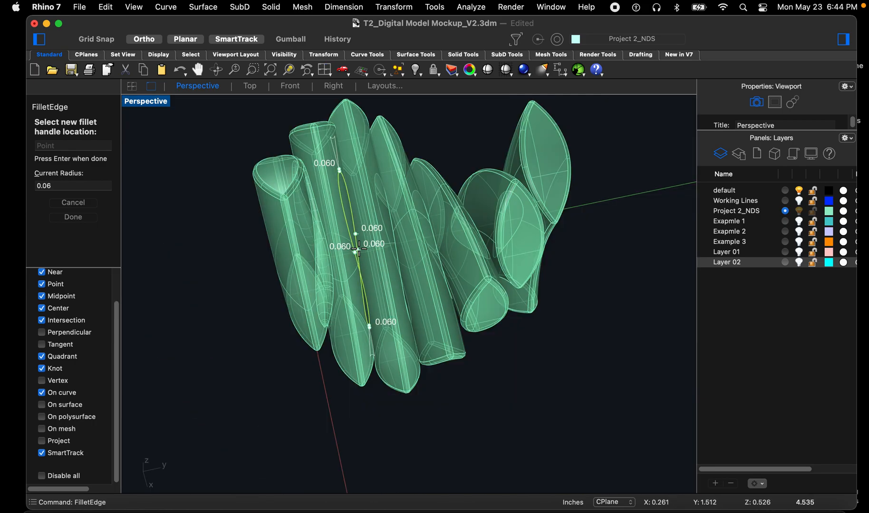
click(356, 246)
Step: Set the radius of the upper of the two mid-side fillet handles to 0.25 inch
scroll(347, 248, up, 10)
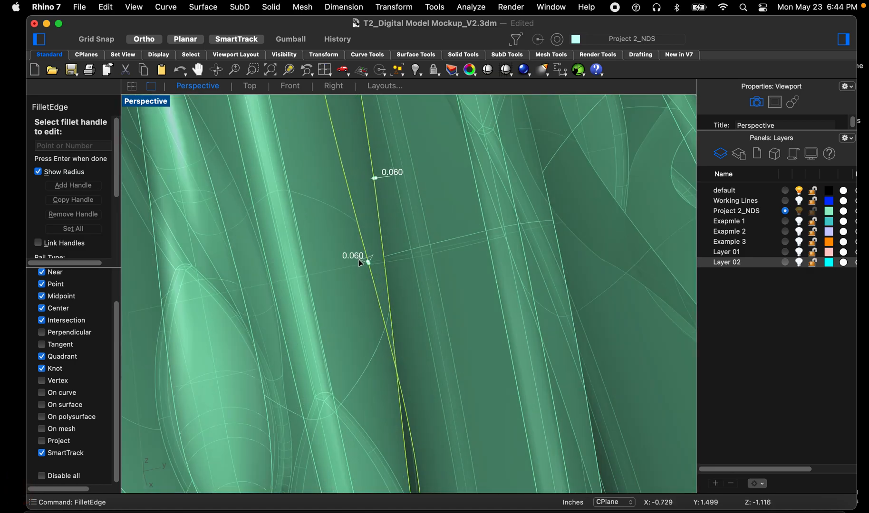
scroll(370, 243, up, 5)
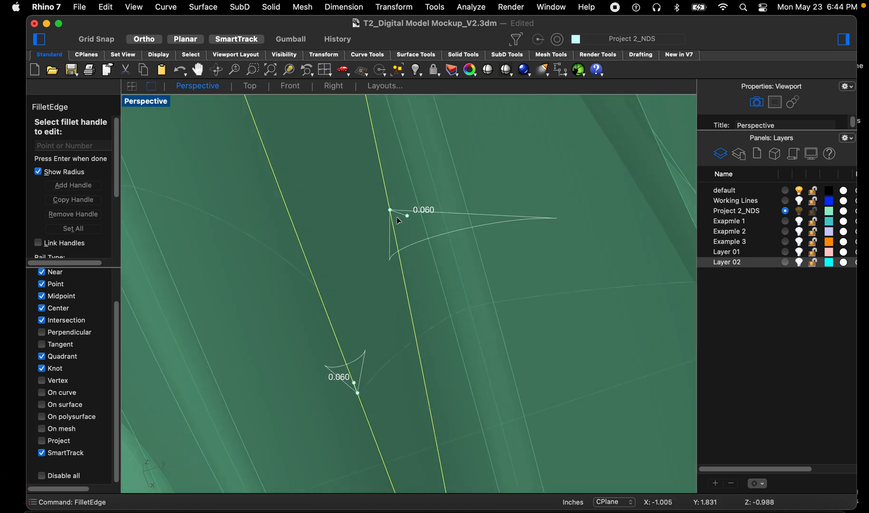
click(407, 217)
text(.25)
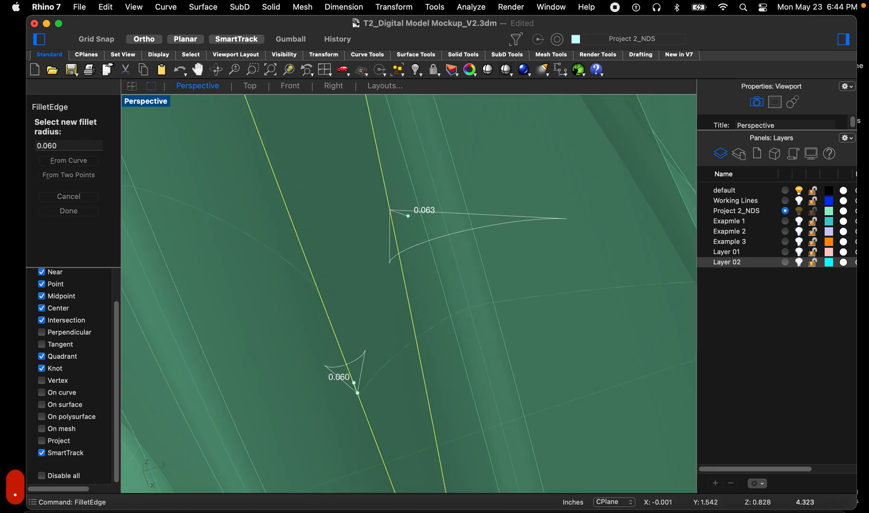
key(Return)
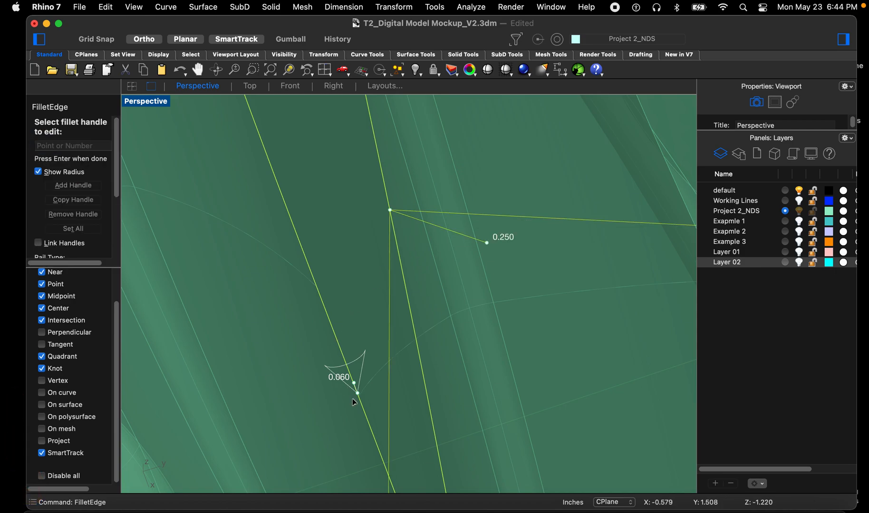
Step: Apply the variable-radius fillet to the loop between the second and third solids
scroll(355, 397, up, 8)
scroll(360, 343, down, 8)
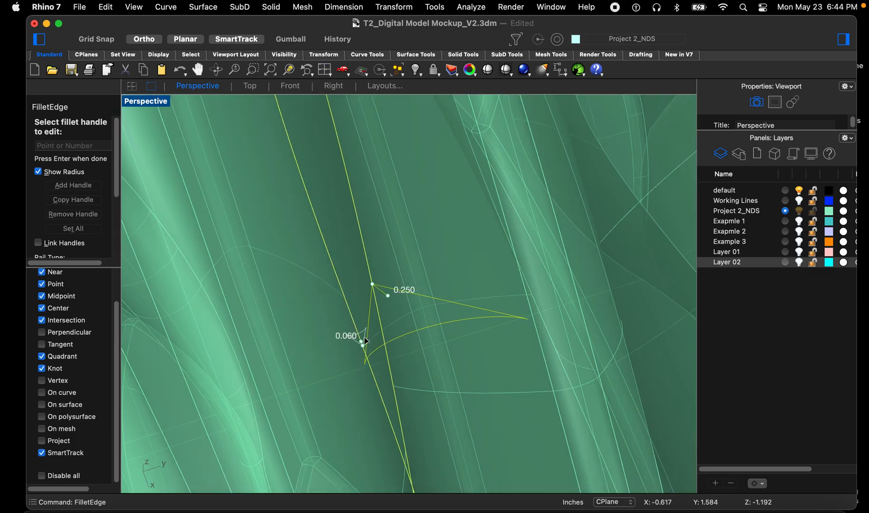
scroll(361, 343, up, 10)
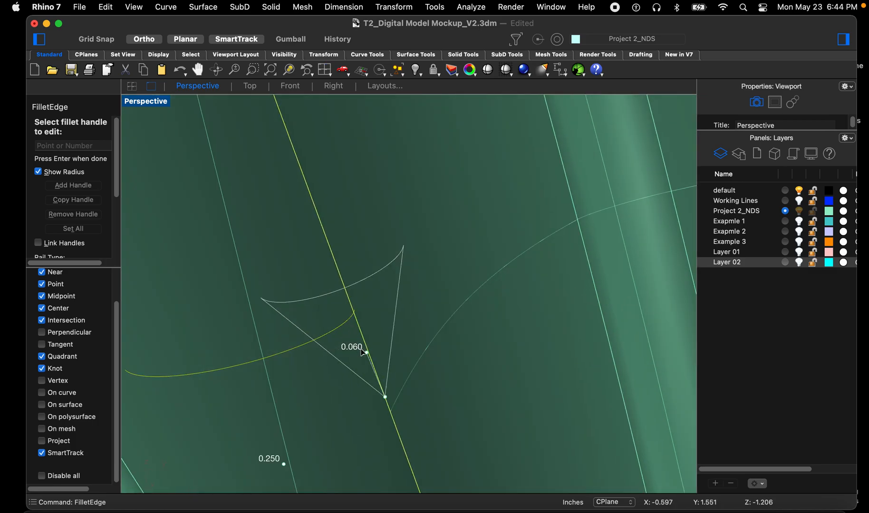
key(Return)
click(369, 354)
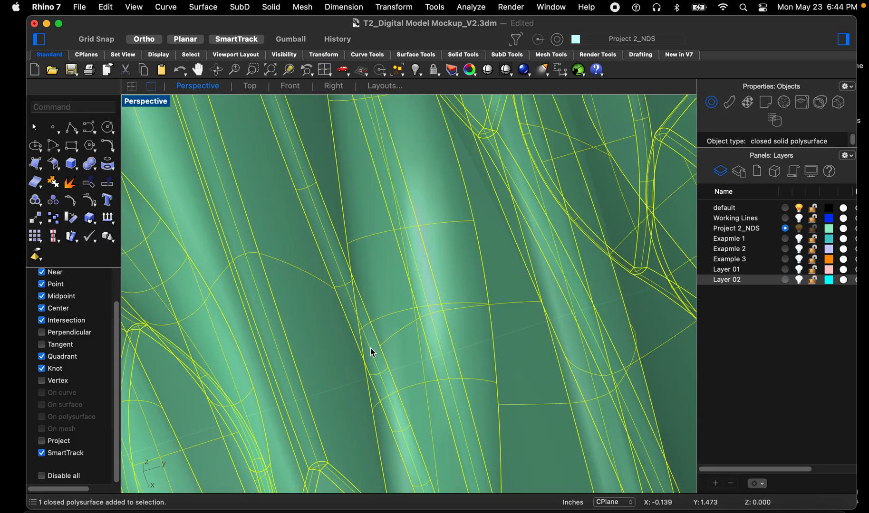
Step: Check the new fillet between the second and third solids and undo it
scroll(372, 352, down, 10)
click(209, 191)
right_drag(300, 231, 268, 225)
key(super+z)
Step: Restart the 0.06 inch edge fillet and select the intersection loop between the second and third solids for handle editing
scroll(322, 247, up, 5)
key(space)
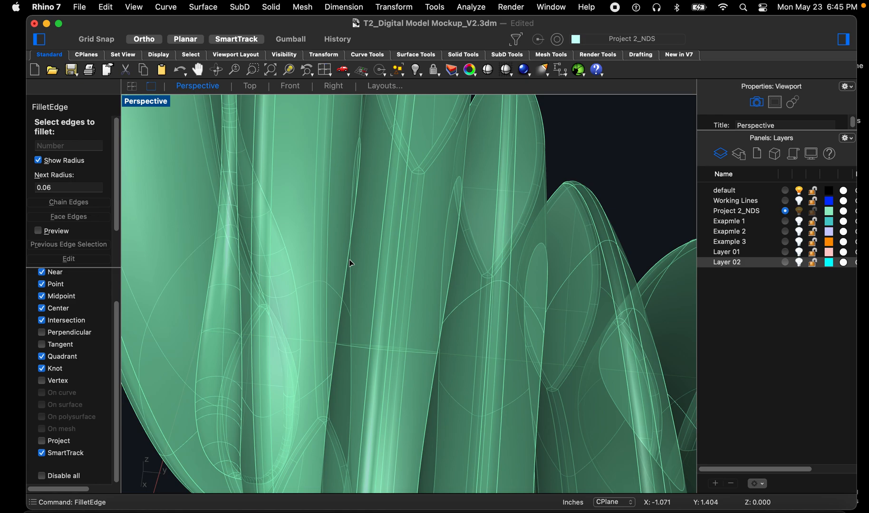
text(fi)
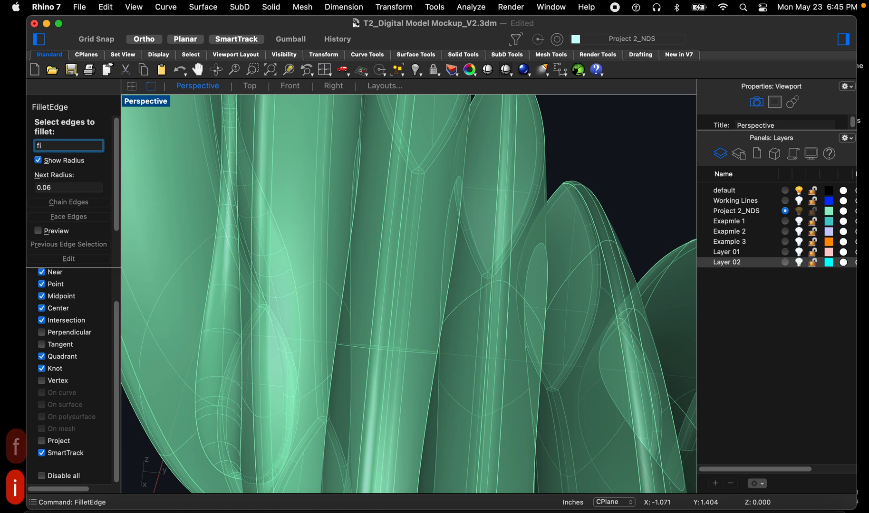
key(BackSpace)
key(BackSpace)
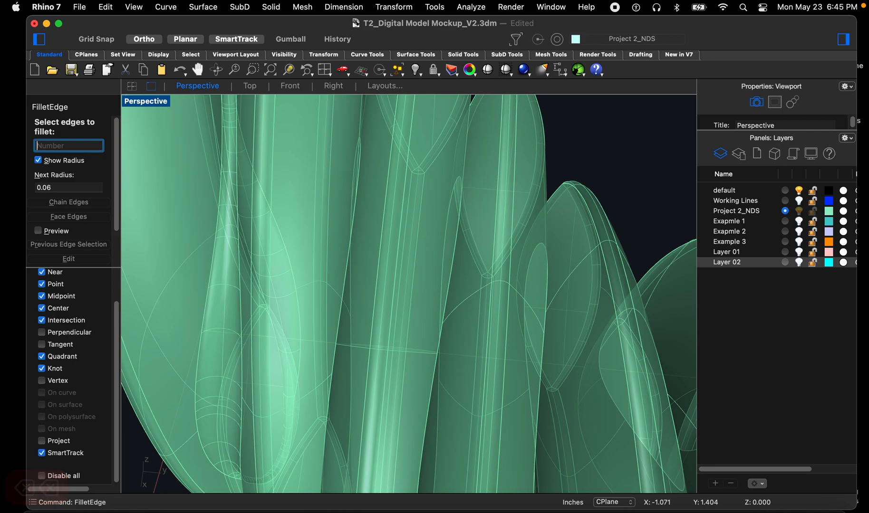
click(348, 267)
scroll(354, 256, down, 3)
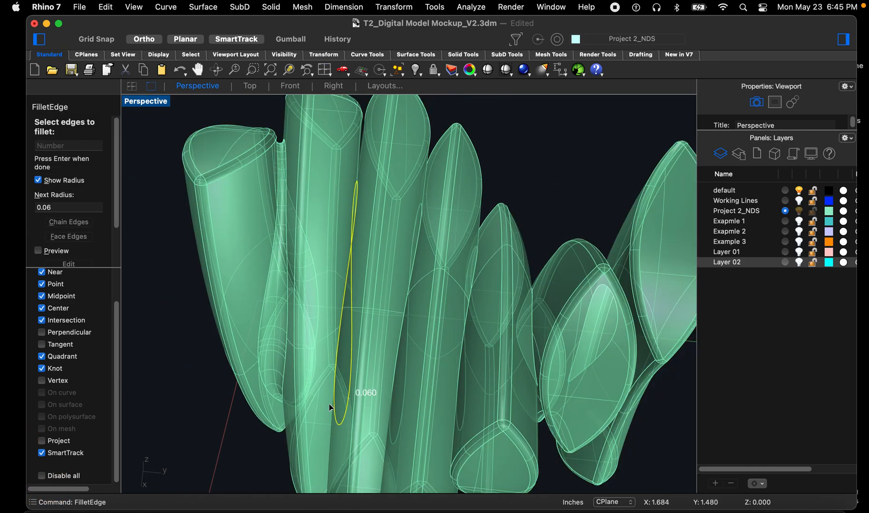
scroll(330, 416, up, 5)
key(Return)
Step: Reposition the loop's 0.06 inch fillet handle at its lower tip
click(377, 384)
right_drag(377, 384, 427, 359)
right_drag(431, 354, 435, 360)
click(476, 304)
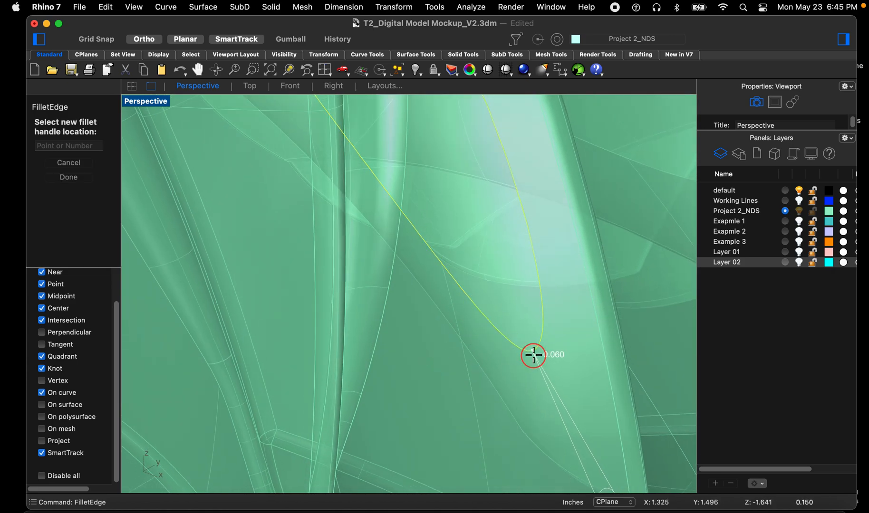
click(532, 354)
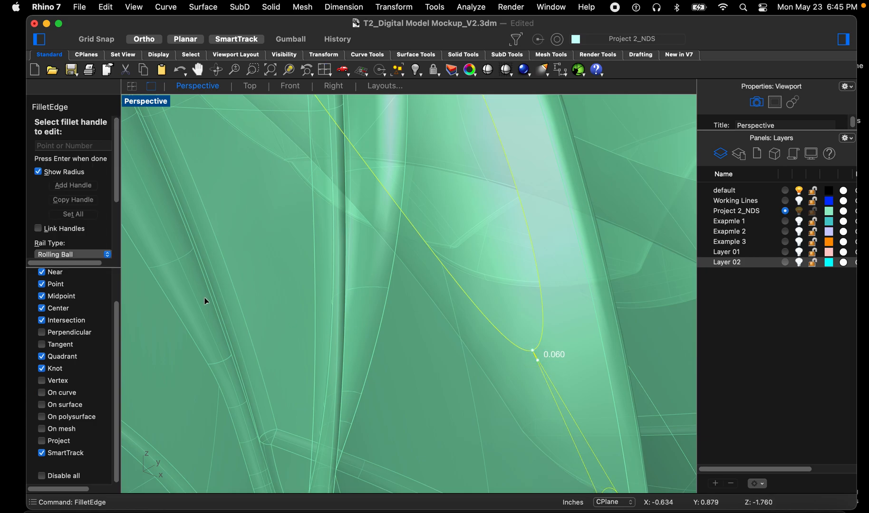
Step: Add a 0.06 inch fillet handle at the upper tip of the loop between the second and third solids
click(74, 186)
scroll(494, 407, down, 6)
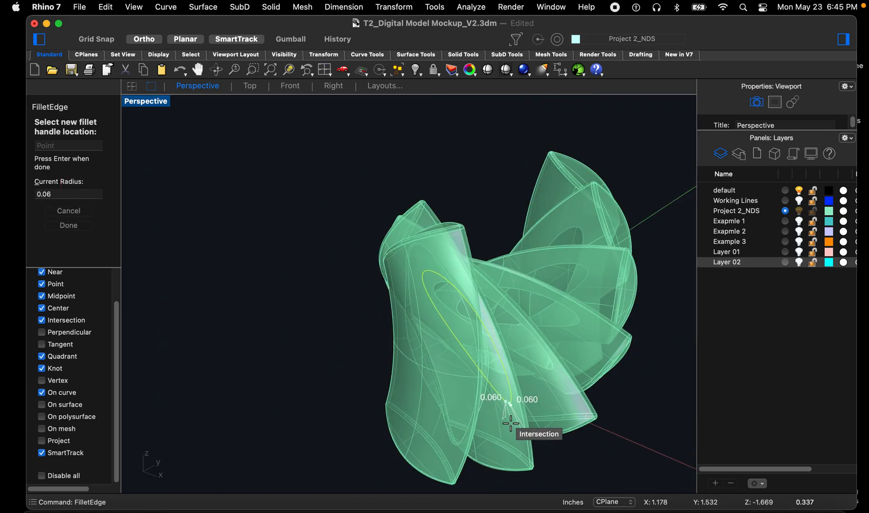
scroll(416, 258, up, 6)
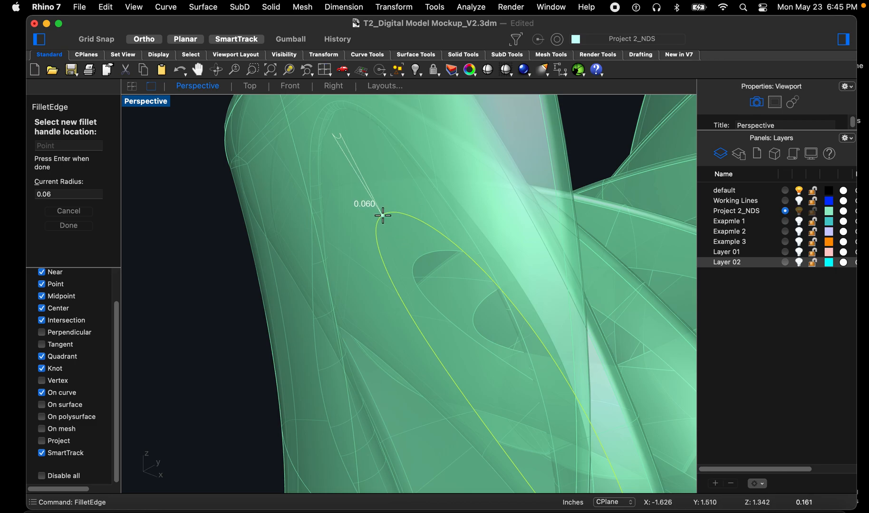
click(379, 214)
Step: Add a 0.06 inch fillet handle near the middle of each long side of the loop between the second and third solids
scroll(379, 213, down, 8)
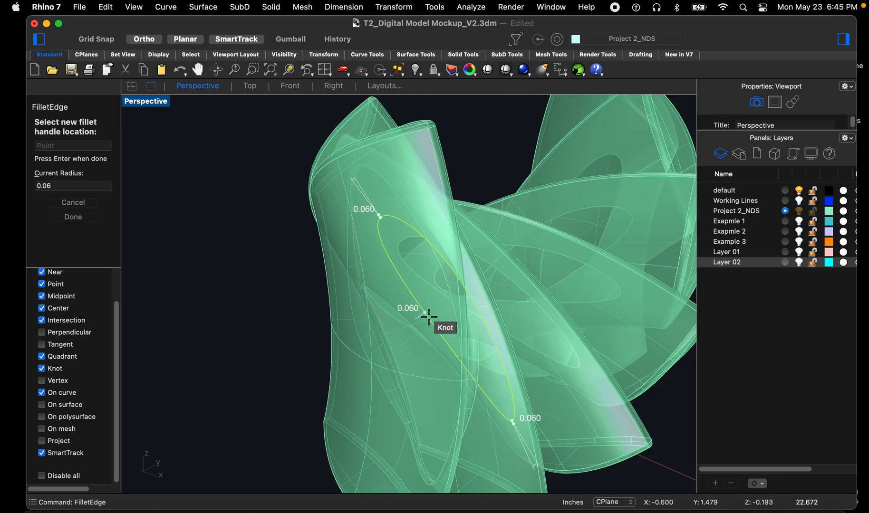
scroll(407, 248, up, 8)
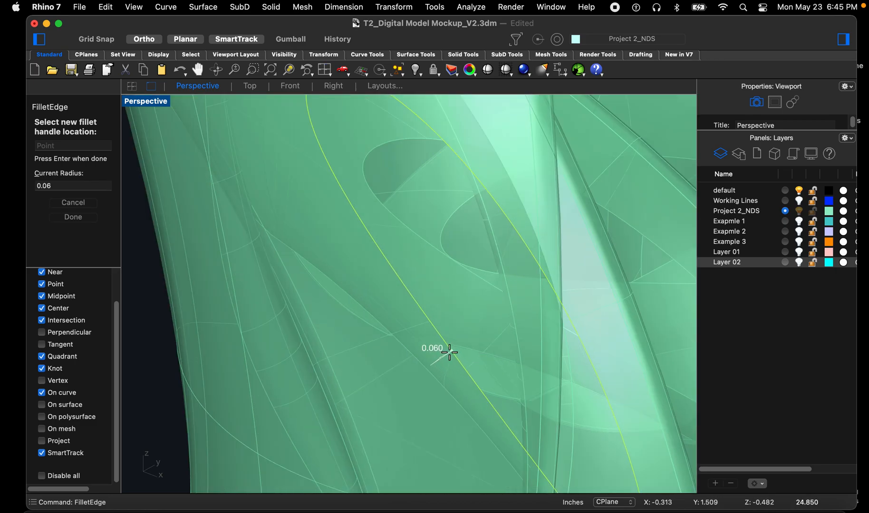
scroll(439, 351, down, 3)
right_drag(439, 351, 387, 361)
scroll(387, 360, up, 6)
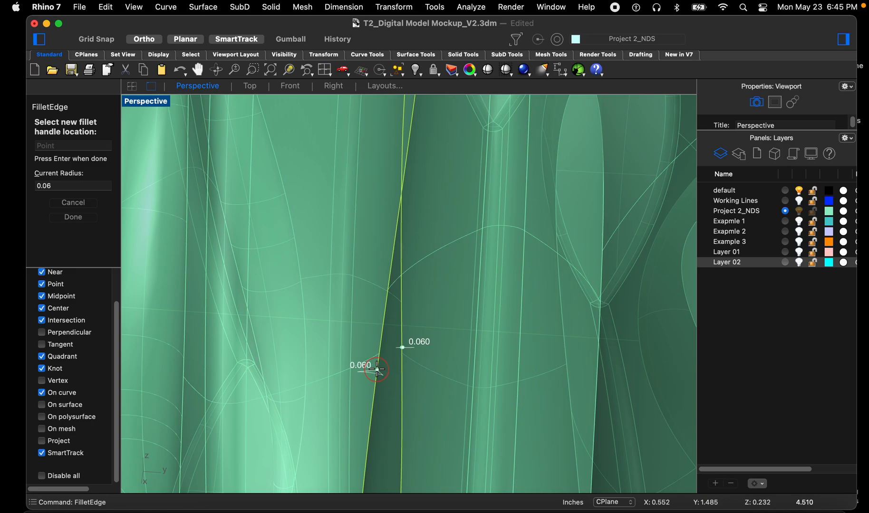
scroll(377, 369, down, 2)
scroll(377, 370, up, 3)
key(space)
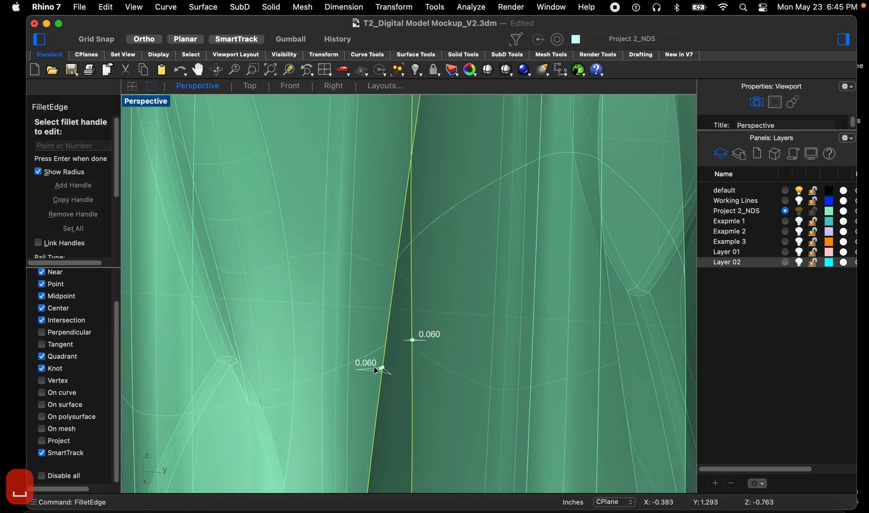
Step: Set the radius of both mid-side handles on the loop between the second and third solids to 0.25 inch
click(379, 370)
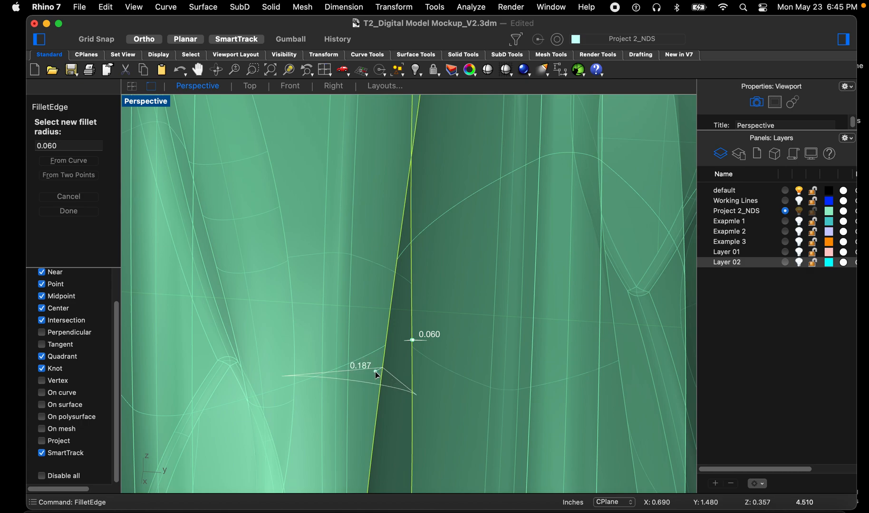
text(.25)
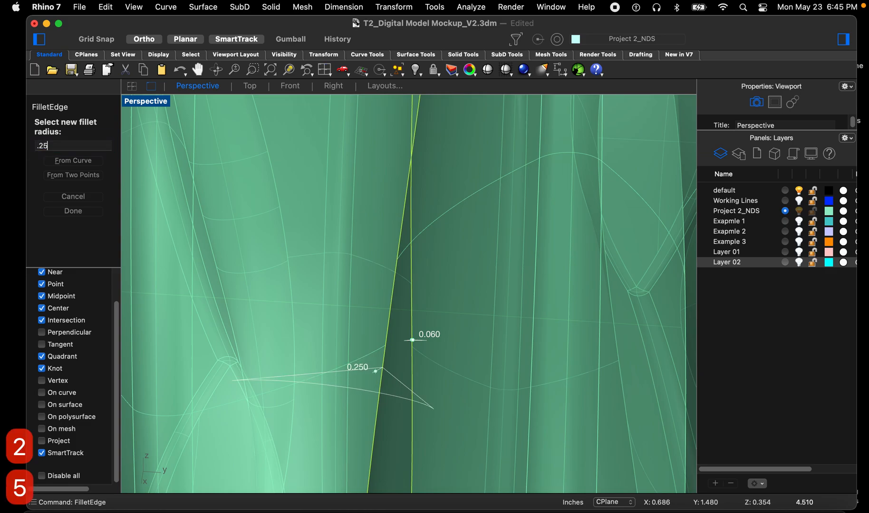
key(space)
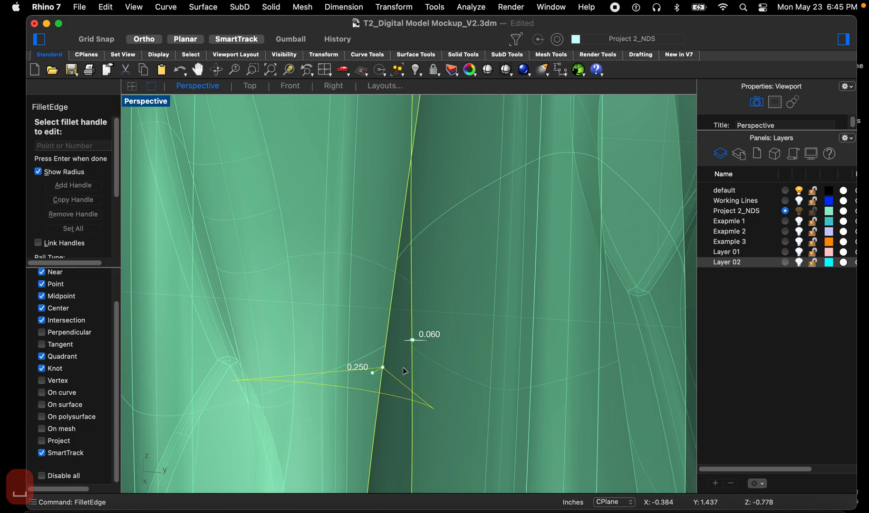
right_drag(403, 361, 382, 318)
click(385, 318)
text(.25)
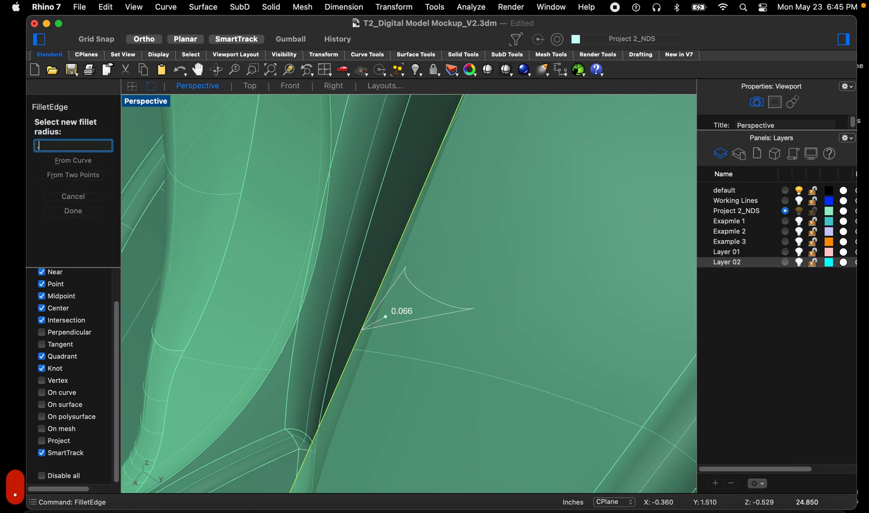
key(space)
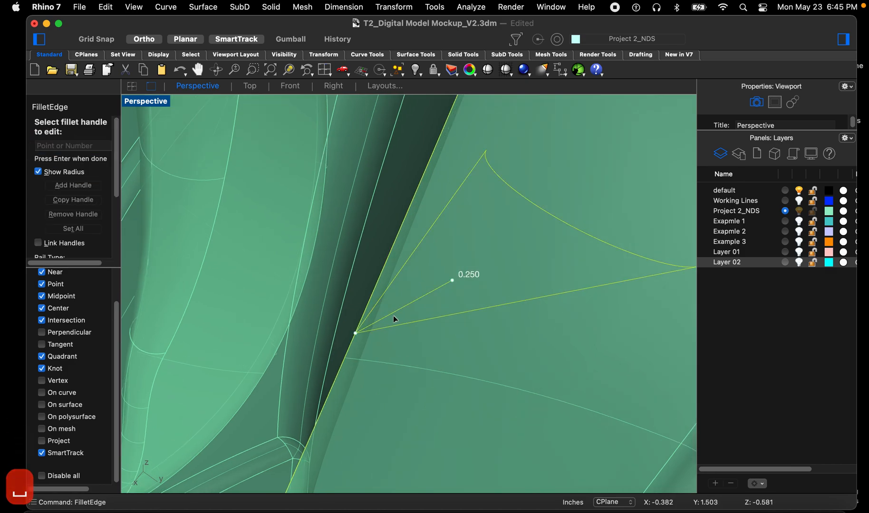
Step: Apply the variable-radius fillet between the second and third solids and inspect it from several angles
key(space)
right_drag(440, 298, 401, 288)
scroll(380, 321, down, 5)
right_drag(375, 322, 400, 323)
scroll(402, 317, down, 5)
scroll(420, 288, up, 2)
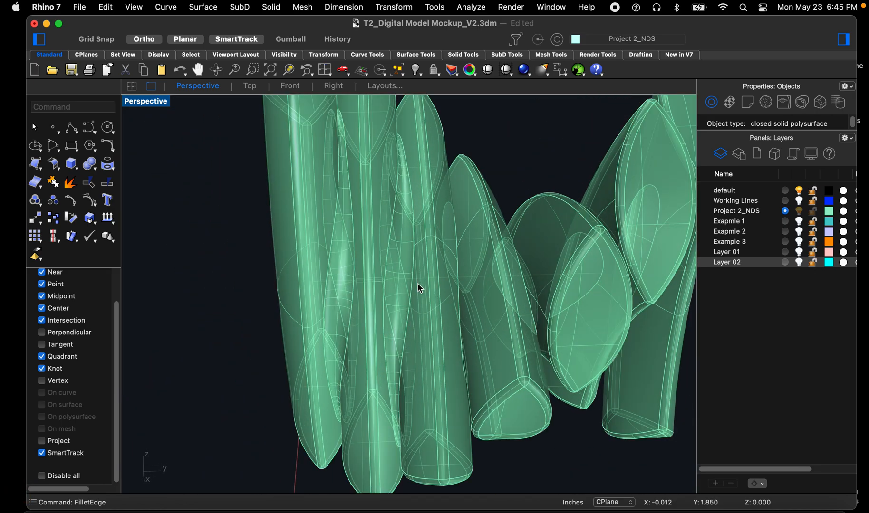
right_drag(357, 359, 322, 306)
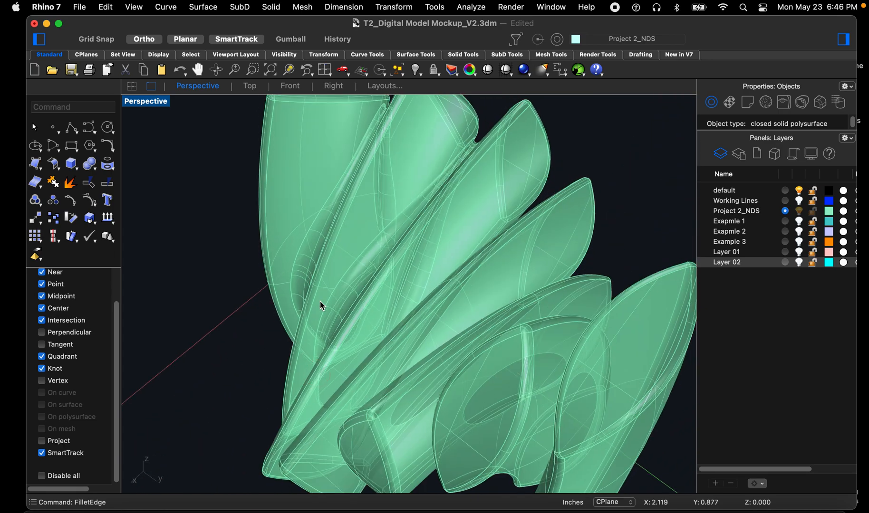
right_drag(510, 359, 467, 319)
Step: Start a 0.06 inch edge fillet on the loop between the third and fourth solids and reposition its handle at the lower tip
text(FilletEdge)
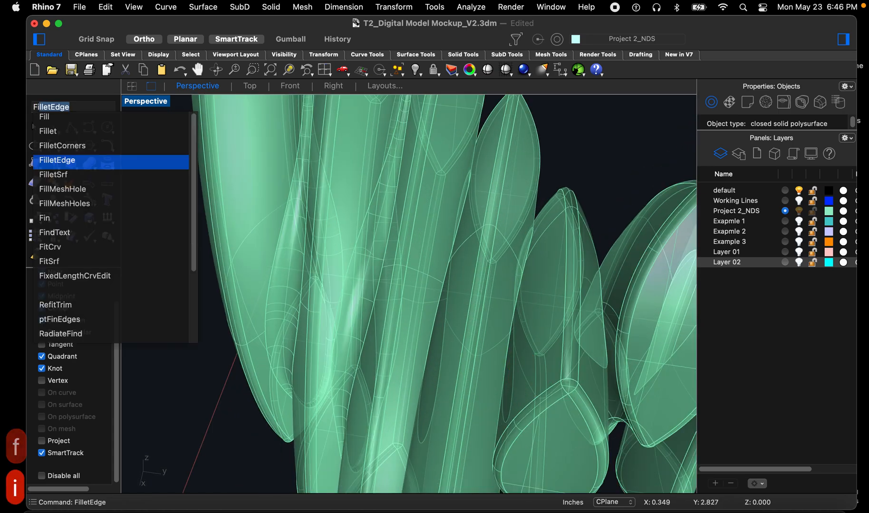
key(space)
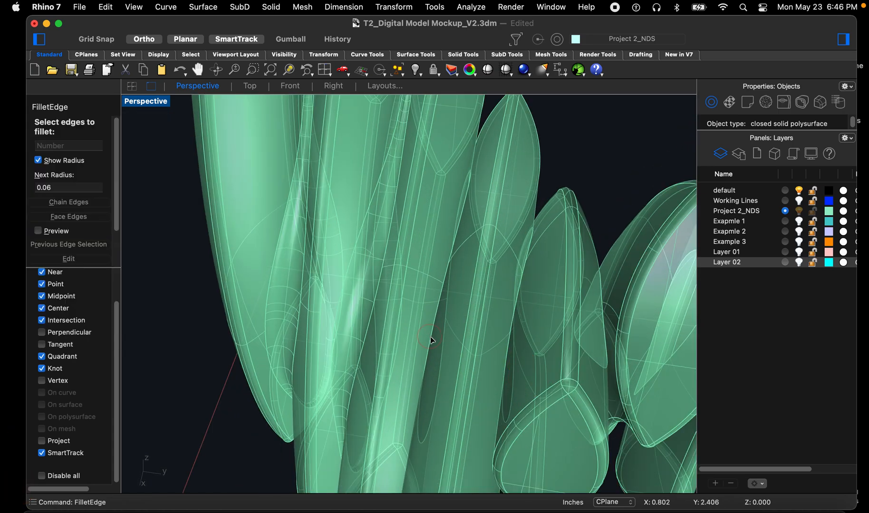
click(430, 340)
key(space)
scroll(427, 447, up, 3)
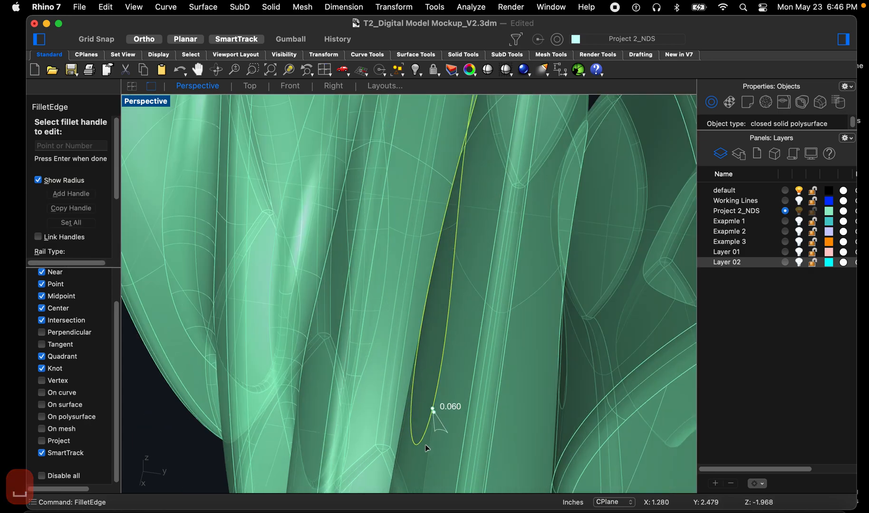
scroll(427, 447, up, 2)
click(446, 342)
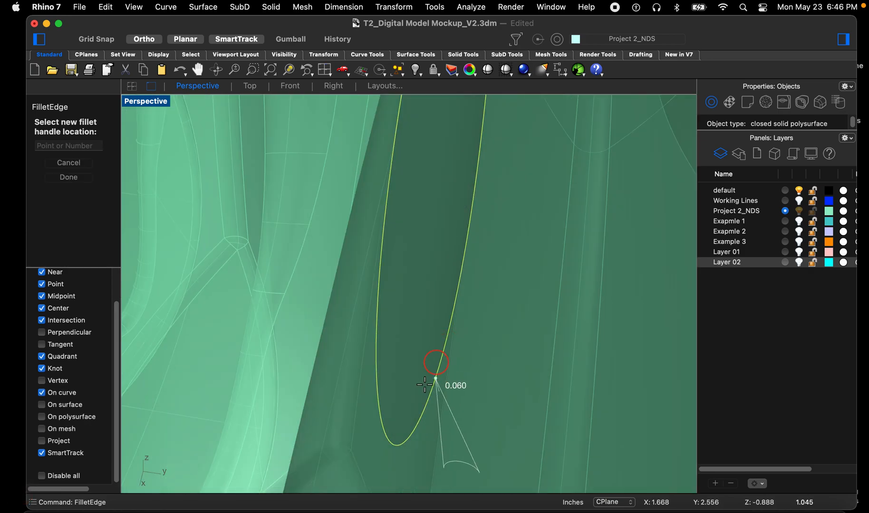
click(397, 442)
Step: Add a 0.06 inch fillet handle at the upper tip of the loop between the third and fourth solids
click(73, 186)
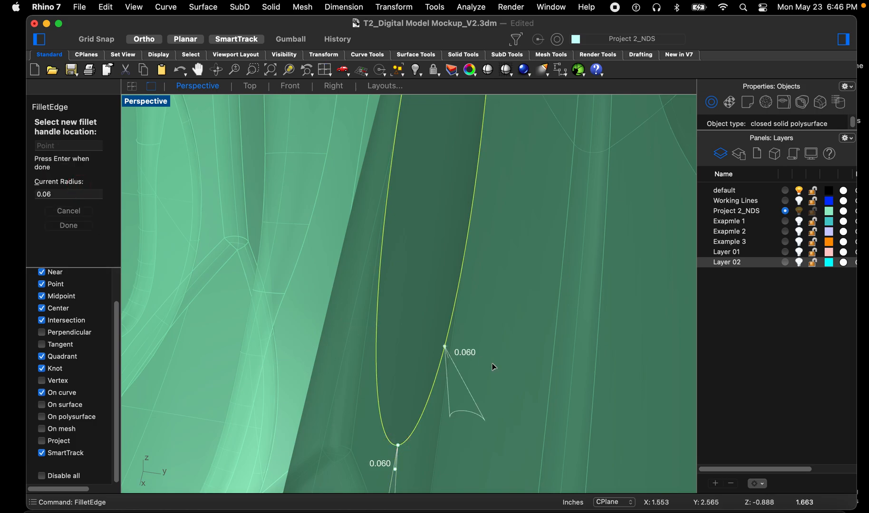
scroll(480, 357, down, 5)
scroll(507, 169, up, 5)
scroll(511, 181, down, 5)
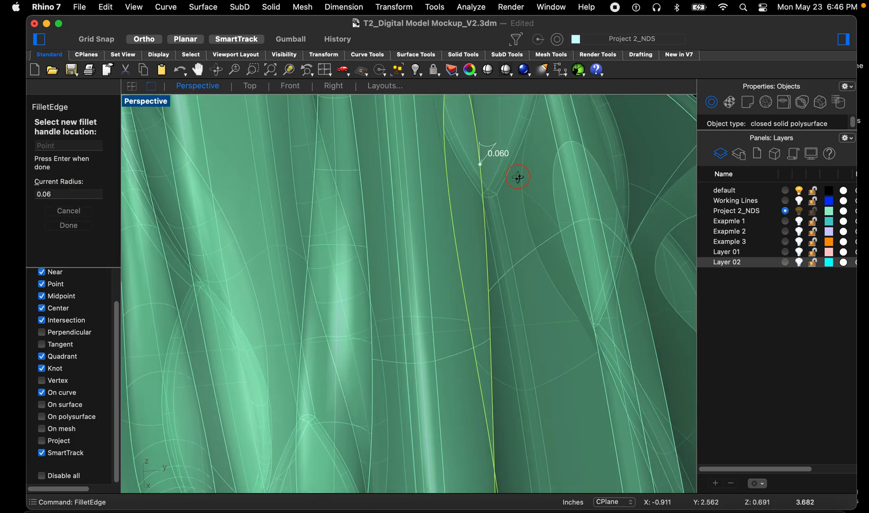
scroll(499, 171, up, 6)
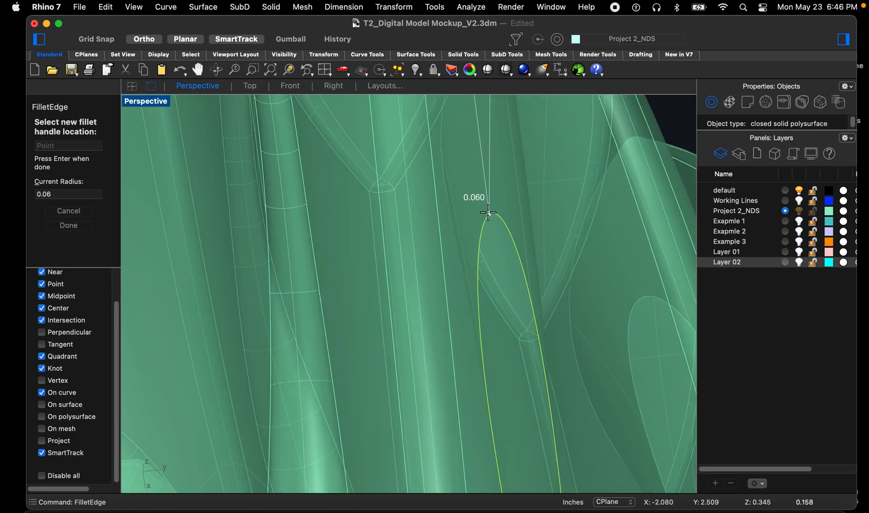
Step: Add a 0.06 inch fillet handle near the middle of each long side of the loop between the third and fourth solids
scroll(487, 210, down, 5)
scroll(483, 227, up, 6)
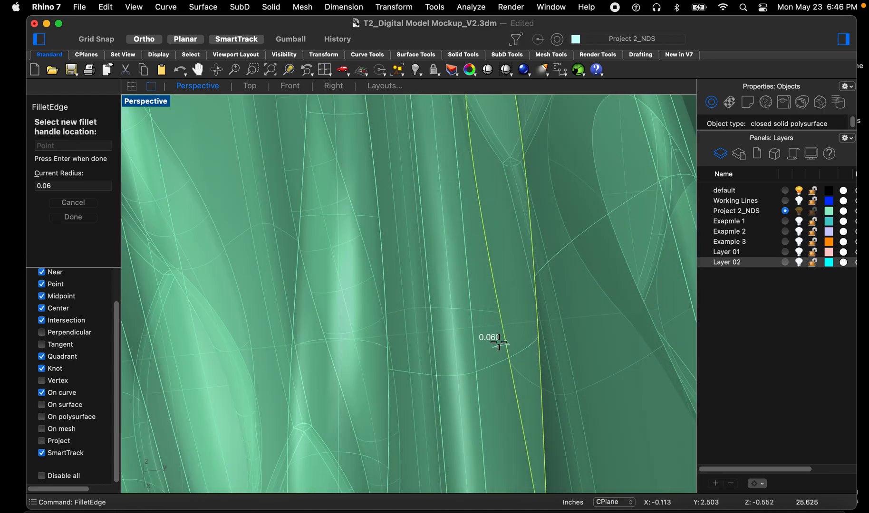
scroll(494, 342, up, 5)
right_drag(479, 337, 490, 347)
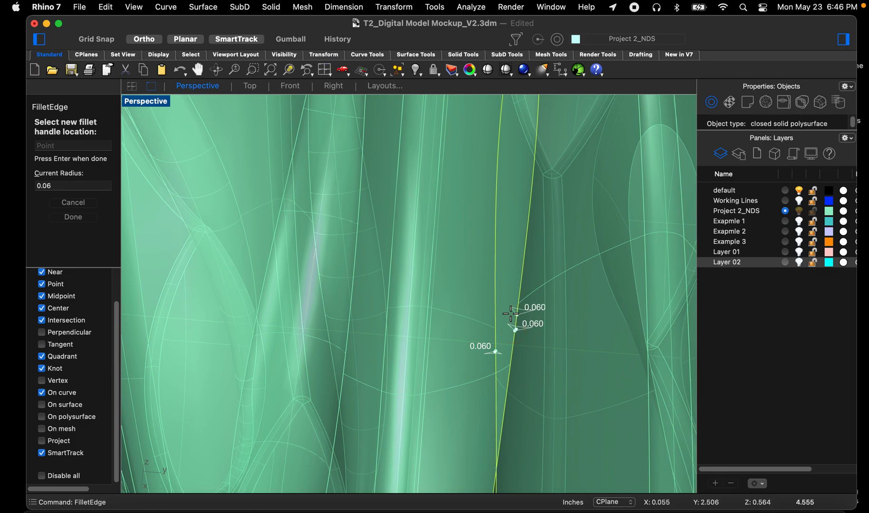
scroll(509, 313, down, 3)
key(space)
Step: Set the lower of the two mid-side handles on the loop between the third and fourth solids to a 0.25 inch radius
right_drag(495, 315, 504, 290)
scroll(531, 317, down, 3)
scroll(537, 285, up, 6)
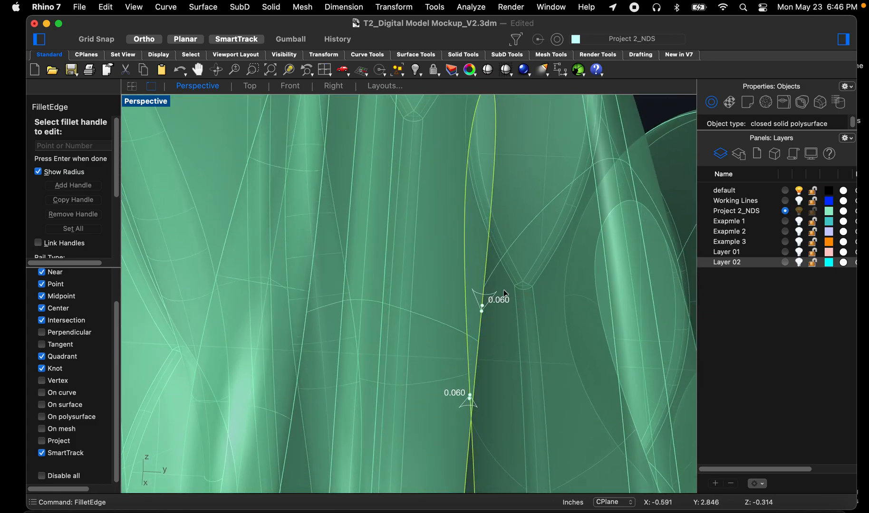
scroll(503, 290, down, 5)
scroll(492, 326, up, 10)
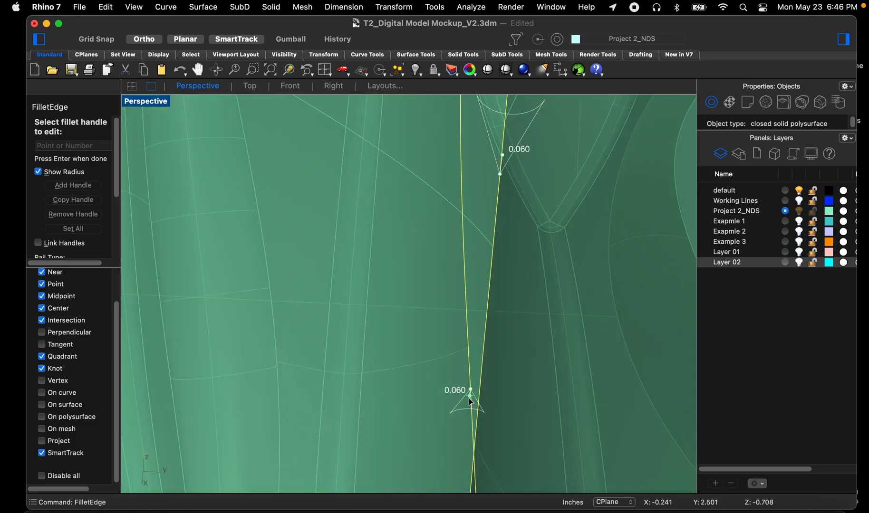
click(470, 400)
text(.25)
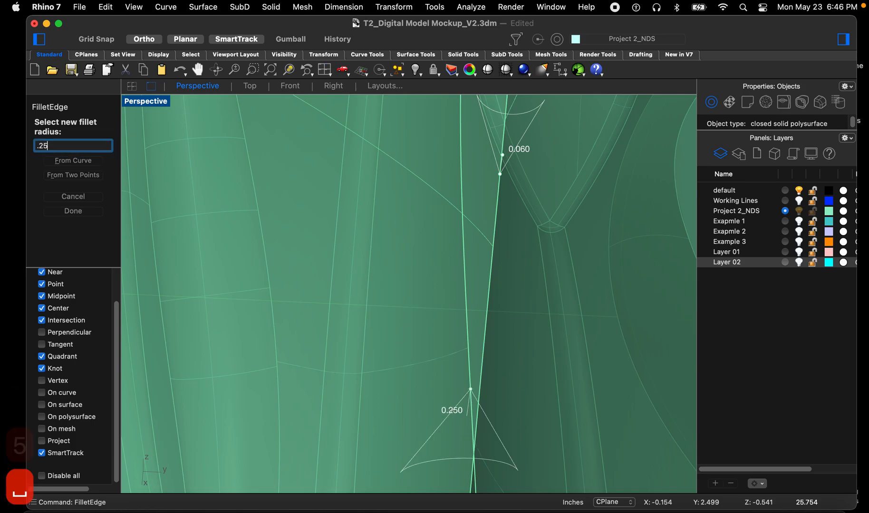
key(Return)
Step: Set the other mid-side handle to a 0.25 inch radius and apply the fillet between the third and fourth solids
scroll(458, 387, down, 5)
scroll(462, 315, up, 4)
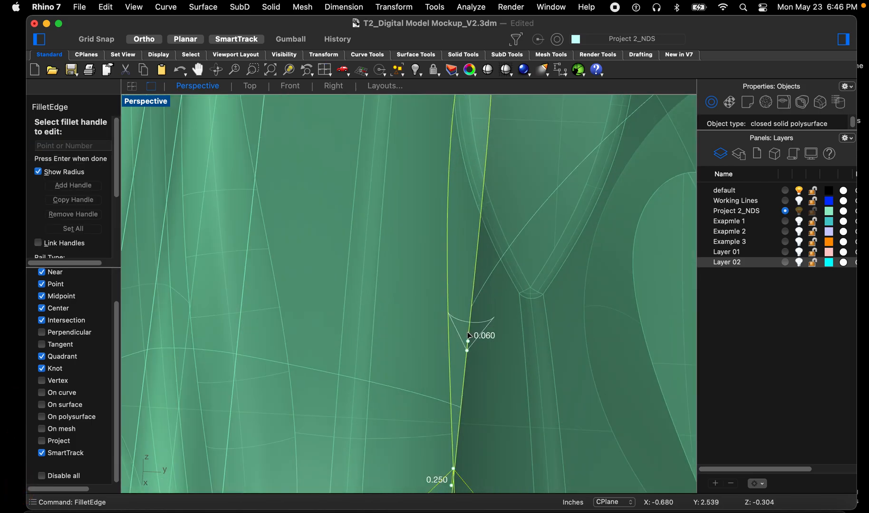
click(468, 356)
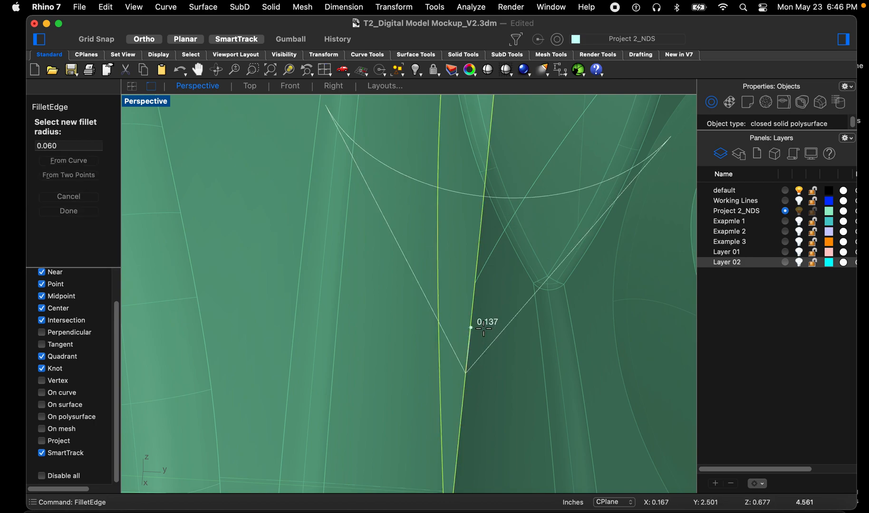
text(.25)
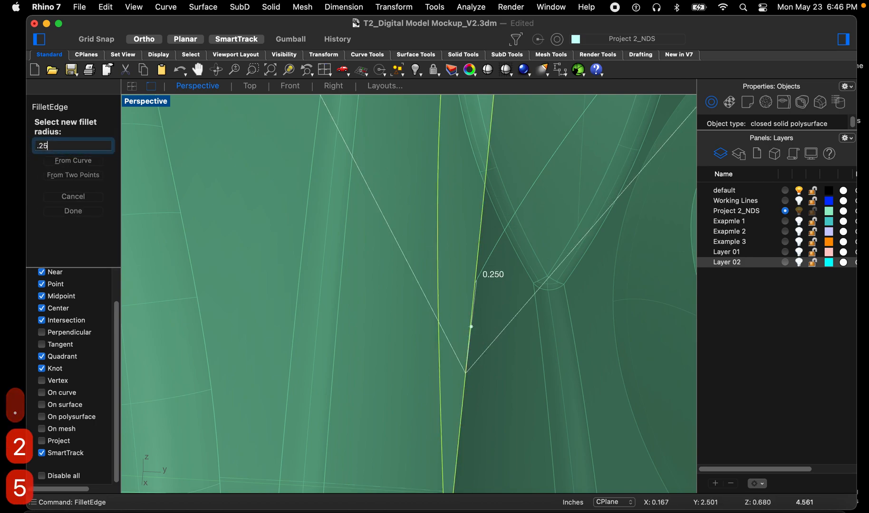
key(Return)
scroll(464, 304, down, 5)
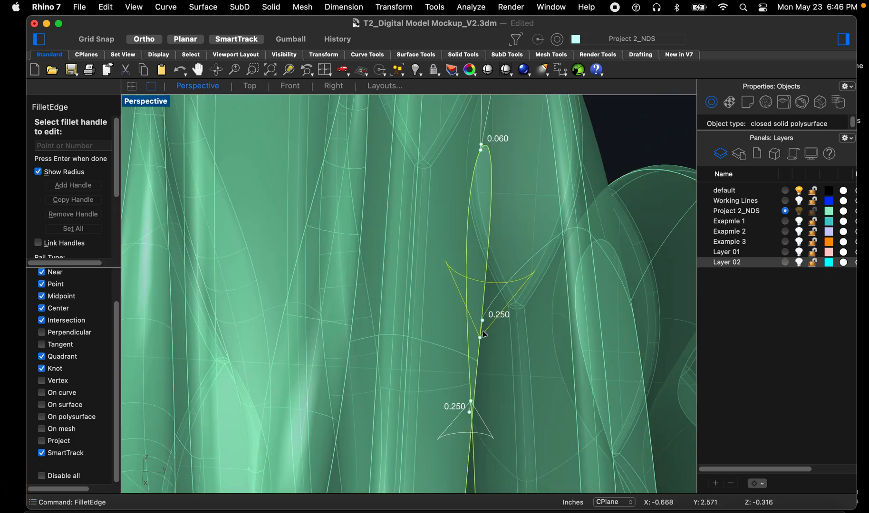
key(Return)
scroll(451, 297, down, 5)
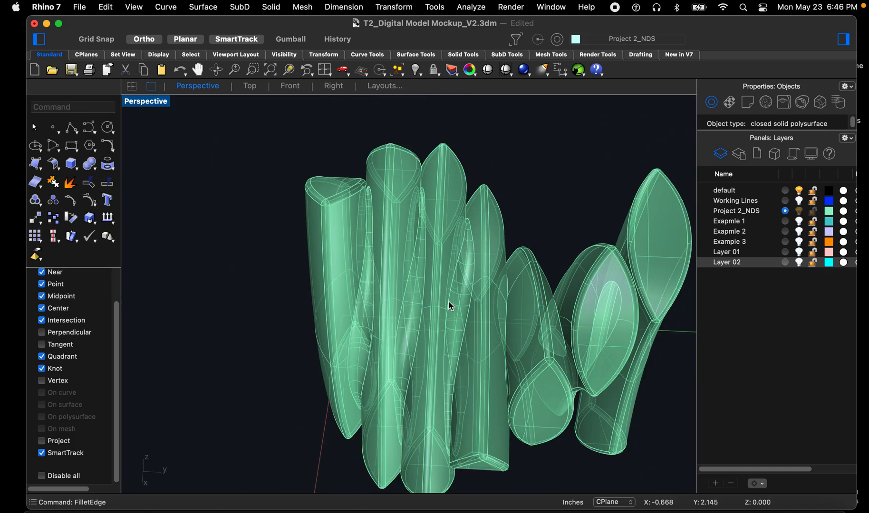
Step: Start a 0.06 inch edge fillet on the loop between the fourth and fifth solids and move its handle to the lower tip
scroll(520, 343, up, 4)
scroll(495, 285, up, 3)
key(Return)
click(504, 290)
key(space)
scroll(505, 273, down, 5)
right_drag(485, 381, 553, 338)
scroll(553, 339, up, 6)
right_drag(471, 360, 394, 372)
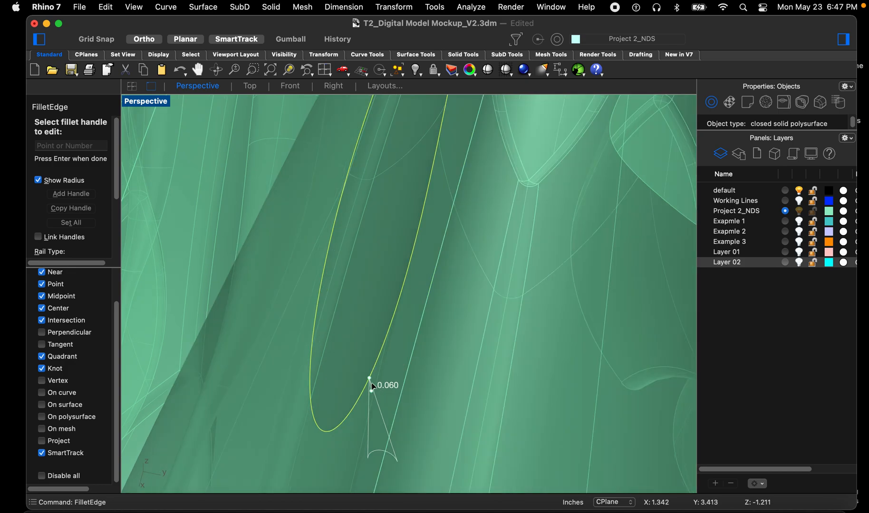
drag(370, 379, 325, 431)
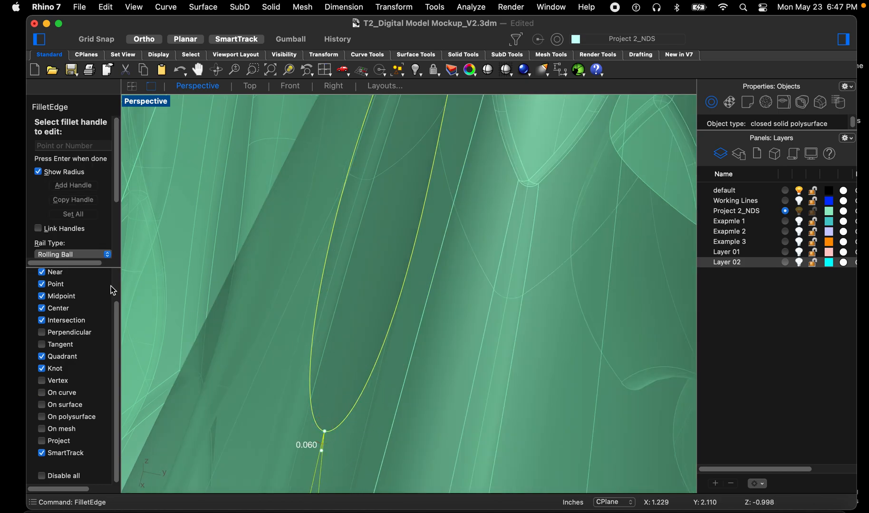
Step: Add a 0.06 inch fillet handle at the upper tip of the loop between the fourth and fifth solids
click(63, 189)
scroll(268, 259, down, 5)
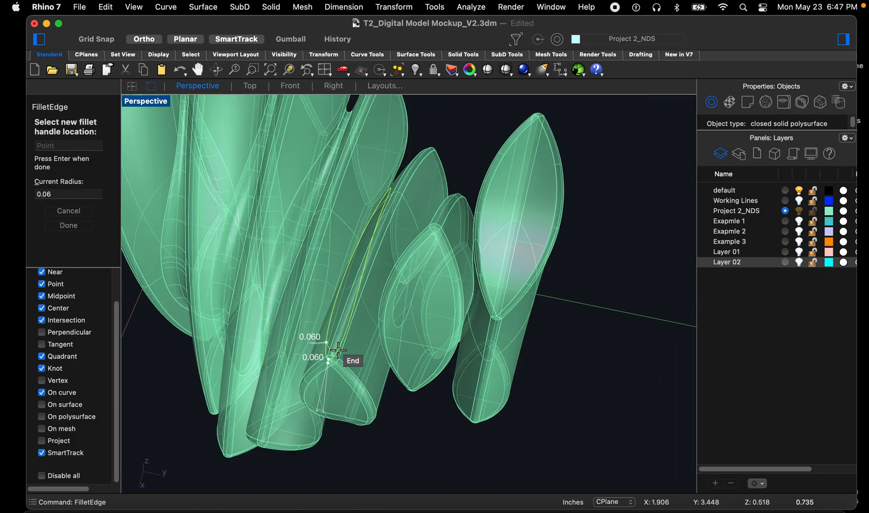
scroll(415, 216, up, 5)
right_drag(416, 215, 470, 203)
scroll(228, 295, up, 5)
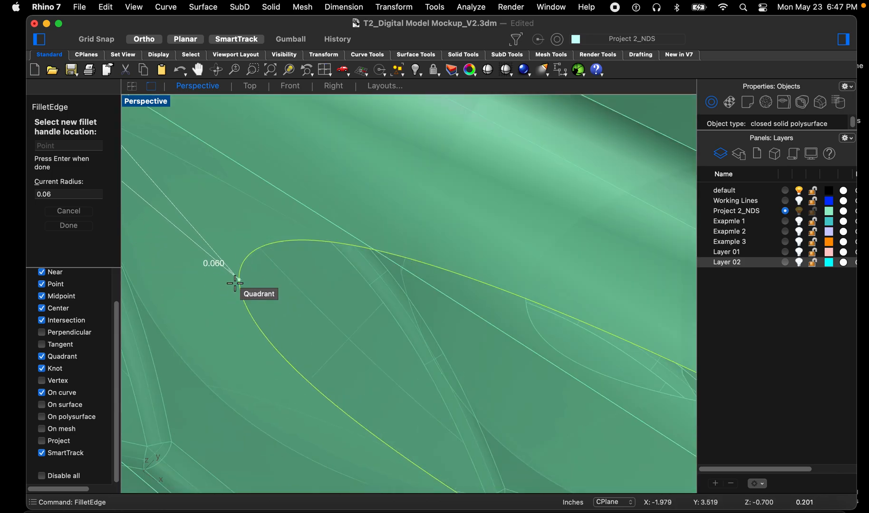
click(234, 283)
Step: Add a 0.06 inch fillet handle on each long side of the loop between the fourth and fifth solids
scroll(237, 286, down, 5)
right_drag(194, 288, 330, 255)
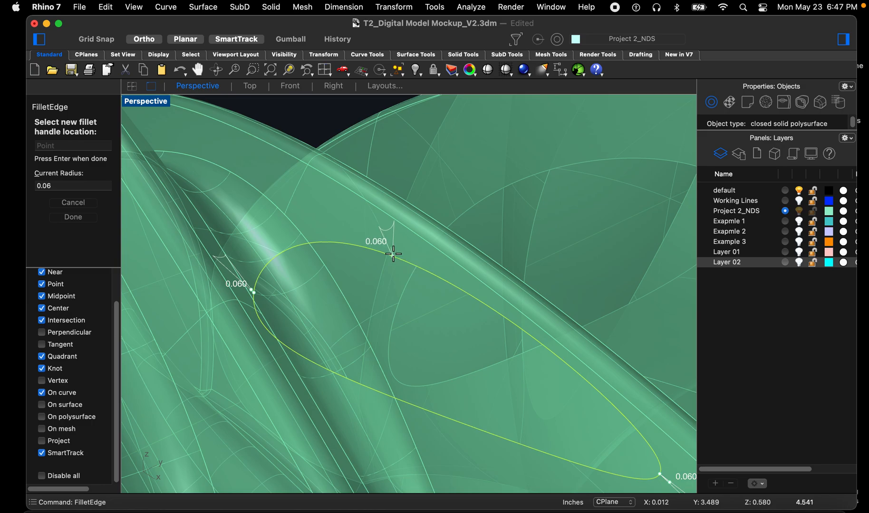
right_drag(405, 349, 375, 386)
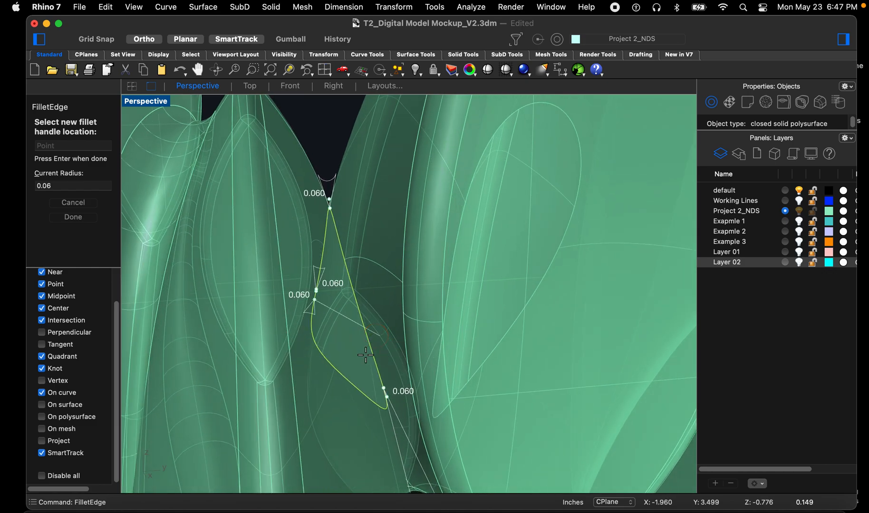
click(331, 366)
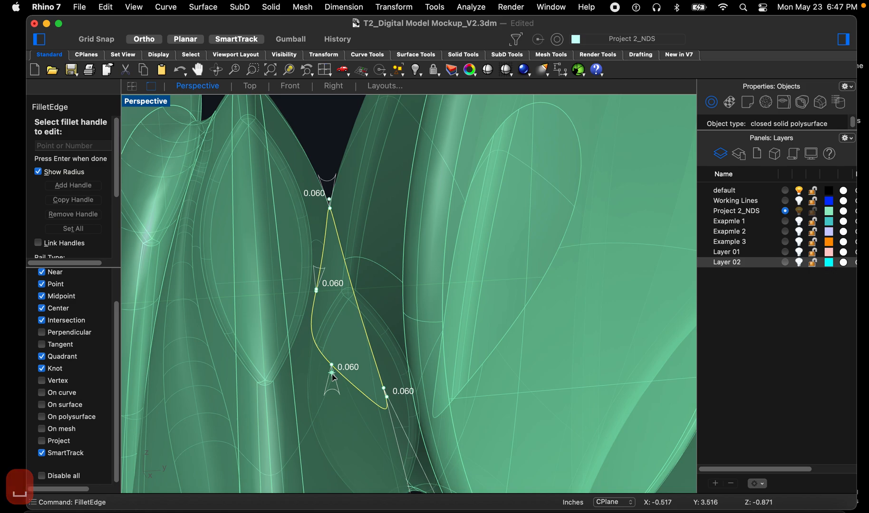
Step: Set the lower of the two mid-side handles between the fourth and fifth solids to a 0.25 inch radius
scroll(333, 375, up, 3)
click(332, 375)
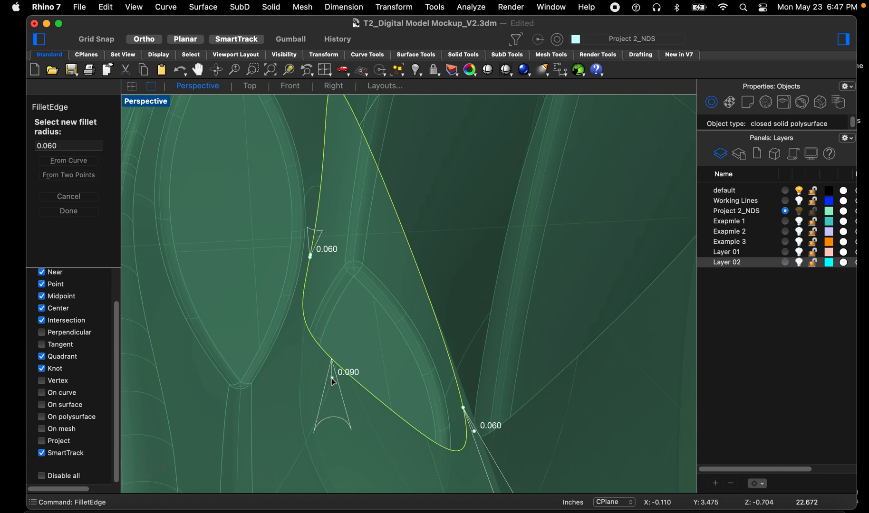
text(.25)
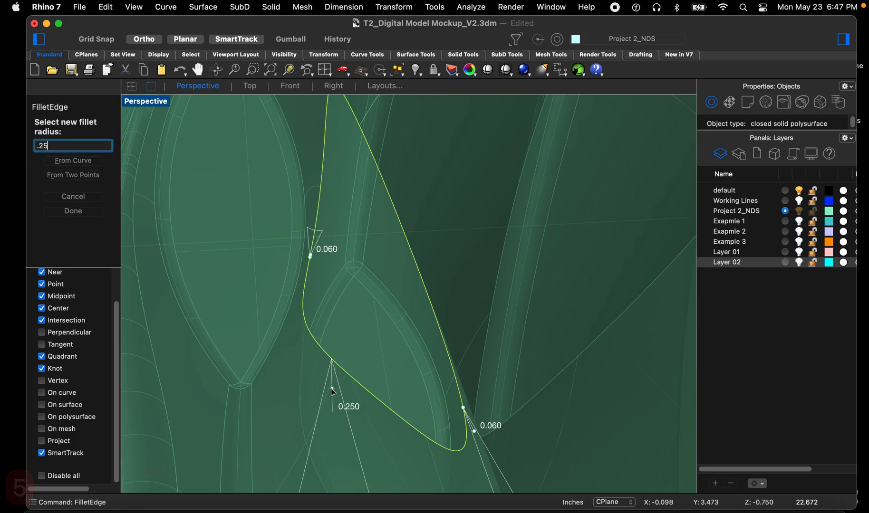
key(Return)
Step: Set the upper mid-side handle to a 0.25 inch radius and apply the fillet between the fourth and fifth solids
right_drag(333, 391, 336, 441)
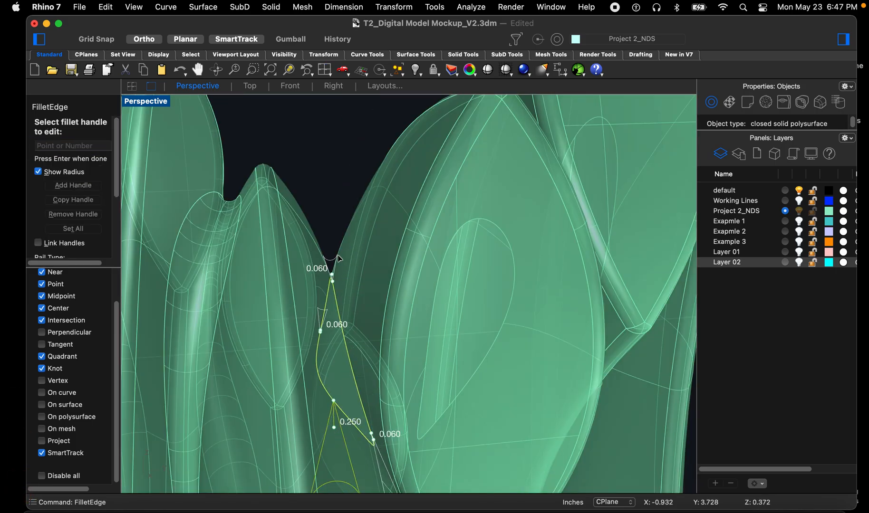
right_drag(339, 259, 323, 301)
click(350, 286)
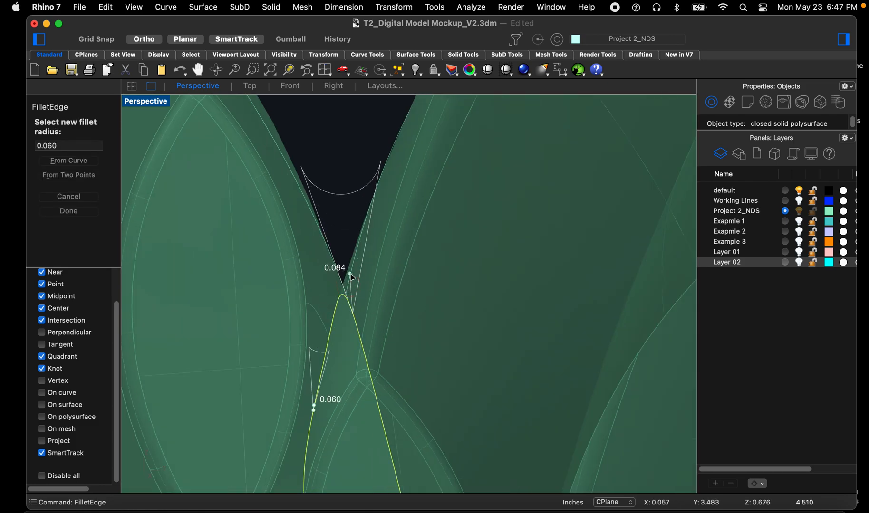
text(.25)
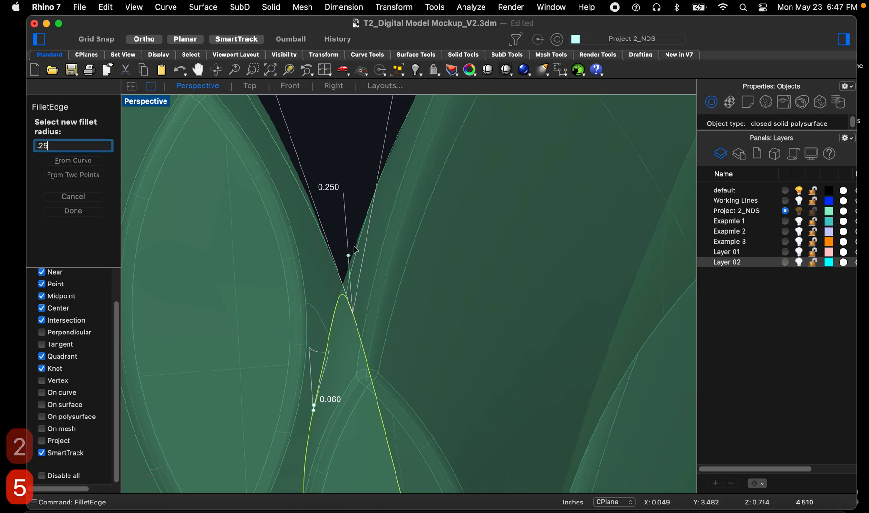
key(Return)
key(space)
key(space)
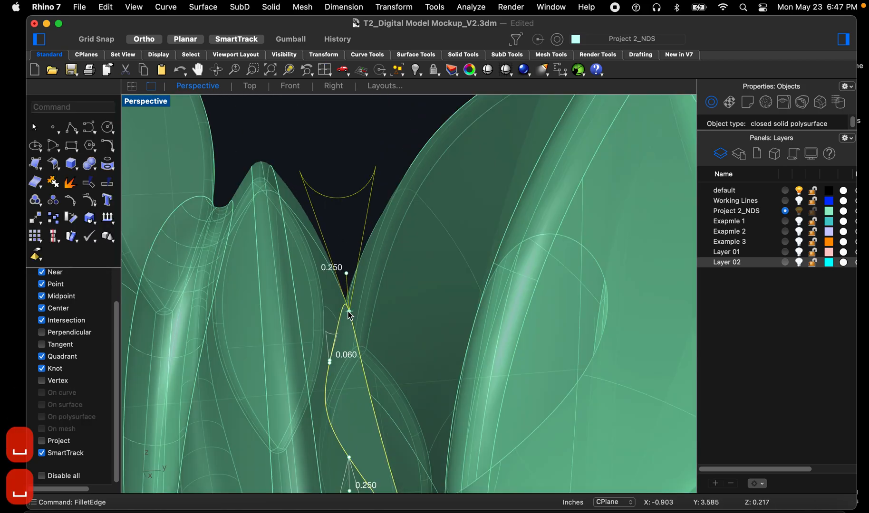
Step: Examine the finished fillets along the united row from several sides and check which solid they belong to
scroll(345, 314, down, 8)
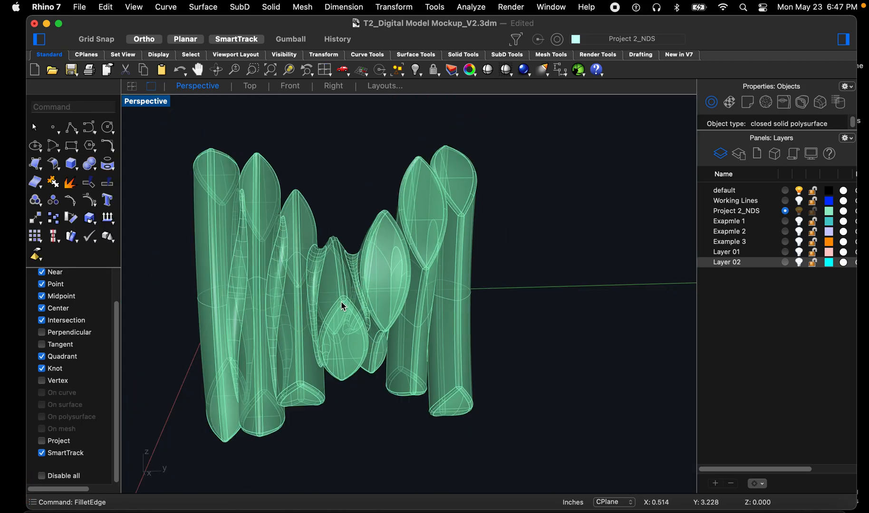
scroll(321, 316, up, 5)
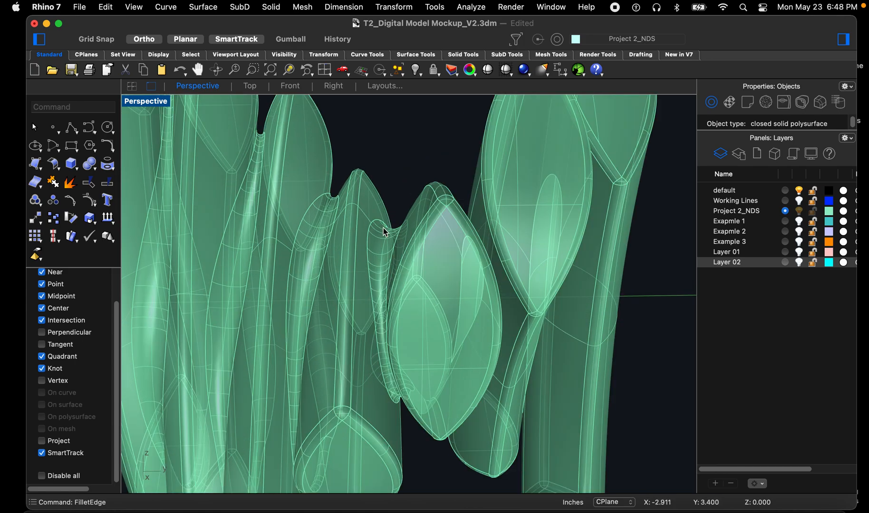
click(280, 239)
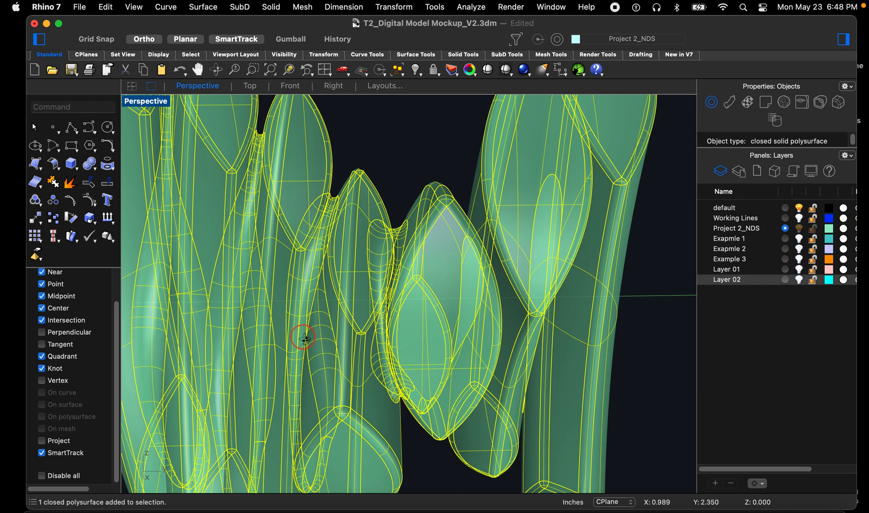
right_drag(301, 336, 380, 252)
click(427, 169)
right_drag(427, 169, 415, 275)
scroll(385, 312, down, 8)
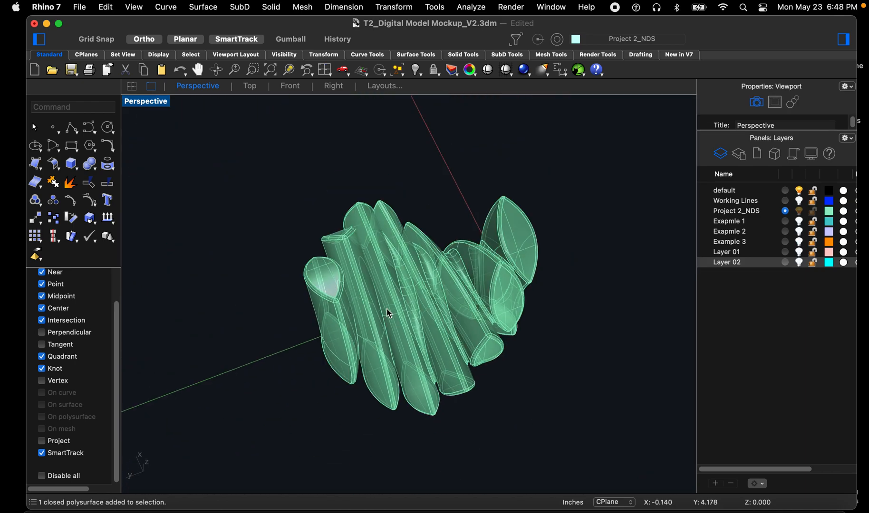
Step: Start a 0.06 inch edge fillet on the intersection loop between the fifth and sixth solids
scroll(384, 343, up, 12)
mouse_move(374, 322)
right_down()
mouse_move(361, 316)
mouse_move(394, 264)
mouse_move(375, 417)
mouse_move(374, 403)
right_up()
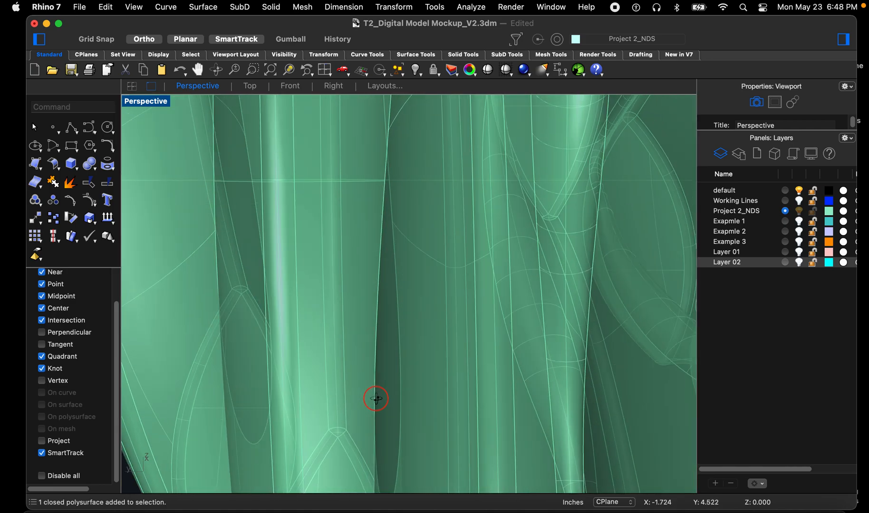
text(Fill)
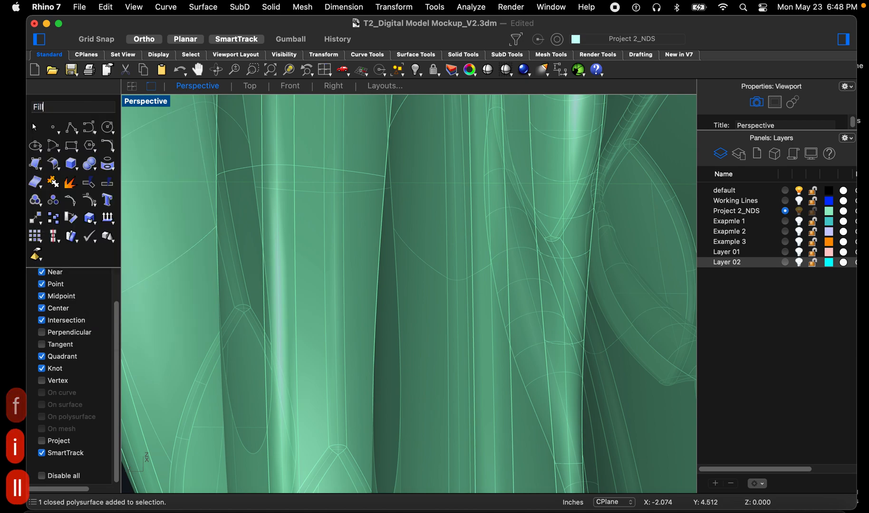
click(83, 162)
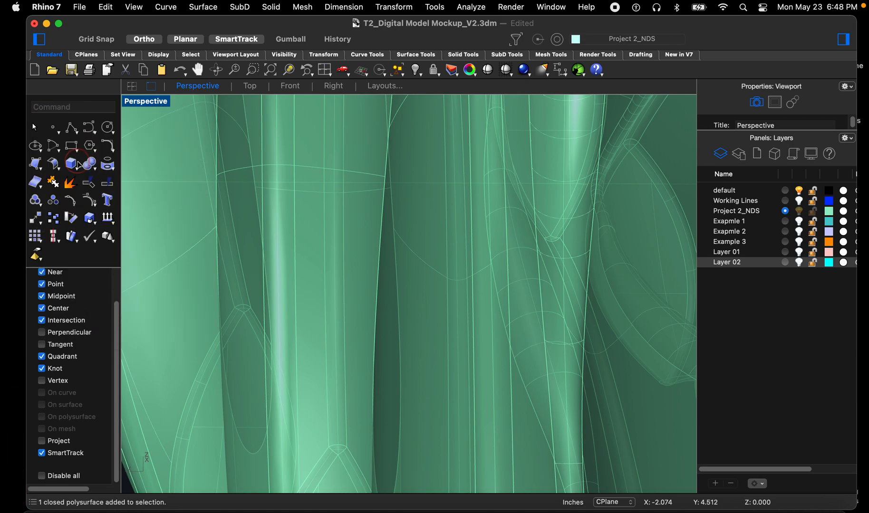
click(374, 369)
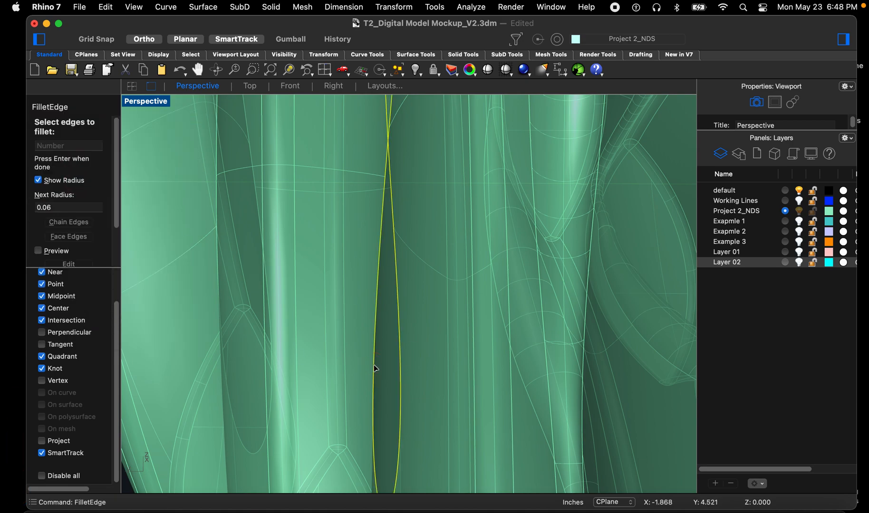
Step: Add a 0.06 inch fillet handle at the lower tip of the loop between the fifth and sixth solids
scroll(415, 350, down, 5)
scroll(410, 404, up, 5)
right_drag(407, 423, 469, 415)
scroll(465, 403, up, 3)
key(space)
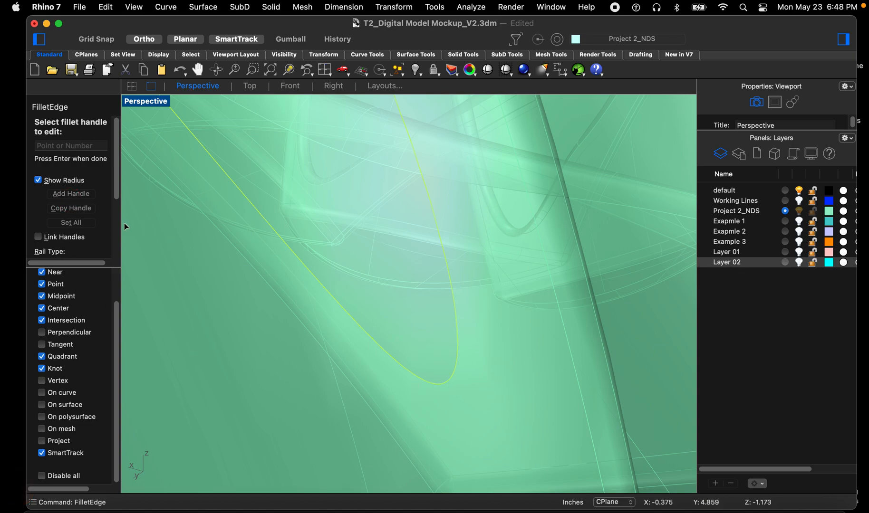
click(78, 198)
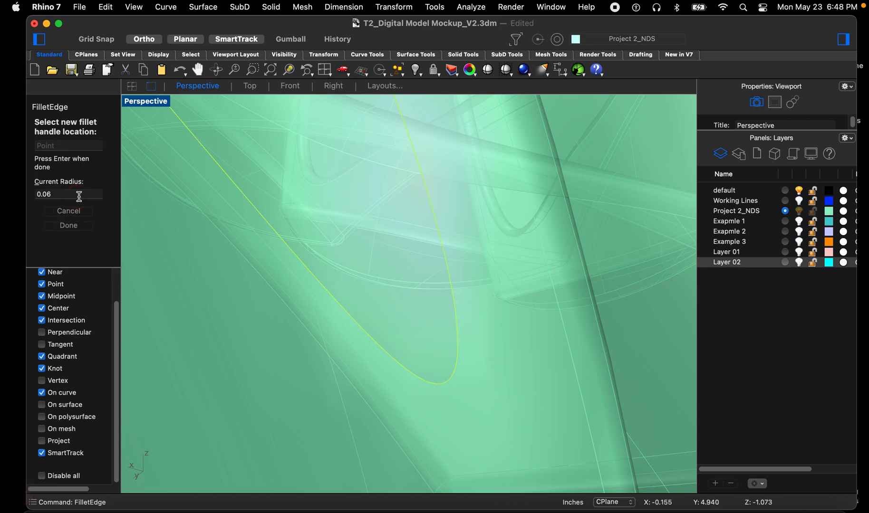
click(448, 384)
scroll(454, 430, down, 8)
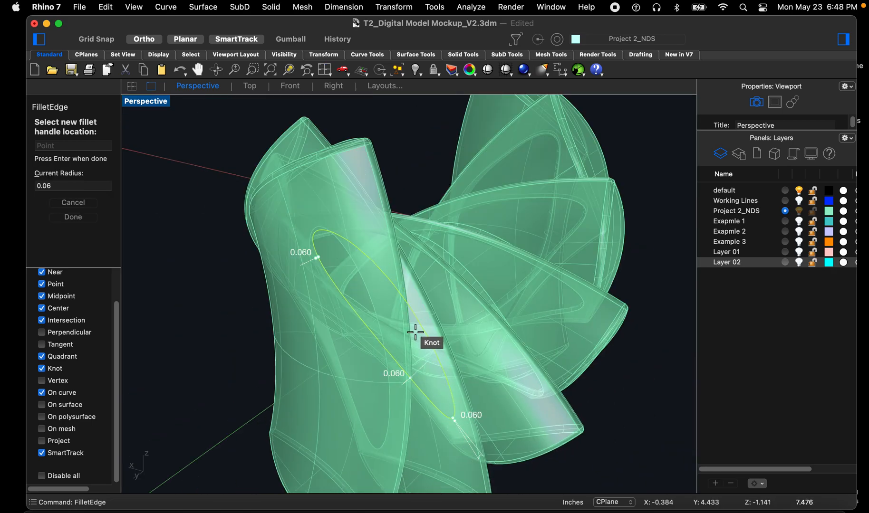
scroll(385, 284, up, 3)
key(Return)
Step: Move the loop's original 0.06 inch fillet handle onto the upper tip between the fifth and sixth solids
scroll(287, 248, up, 5)
mouse_move(245, 269)
right_down()
mouse_move(215, 271)
mouse_move(228, 266)
right_up()
right_drag(466, 228, 450, 263)
scroll(503, 177, up, 10)
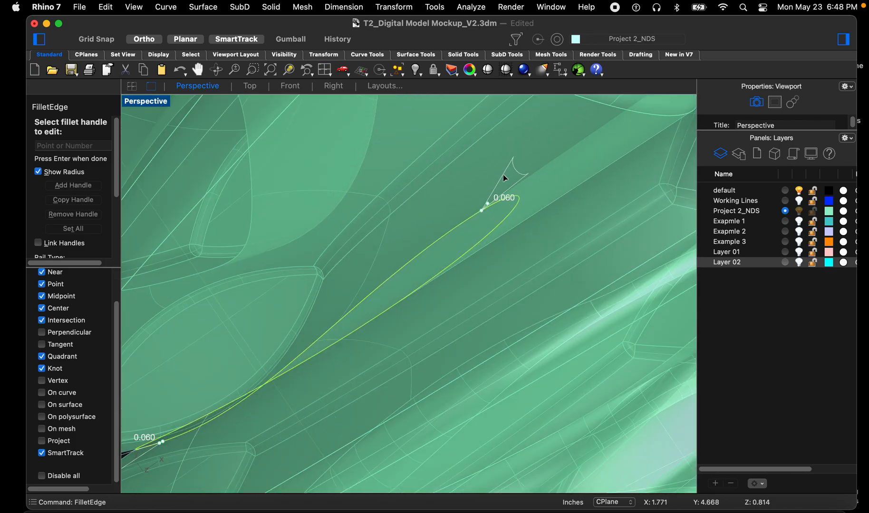
click(444, 277)
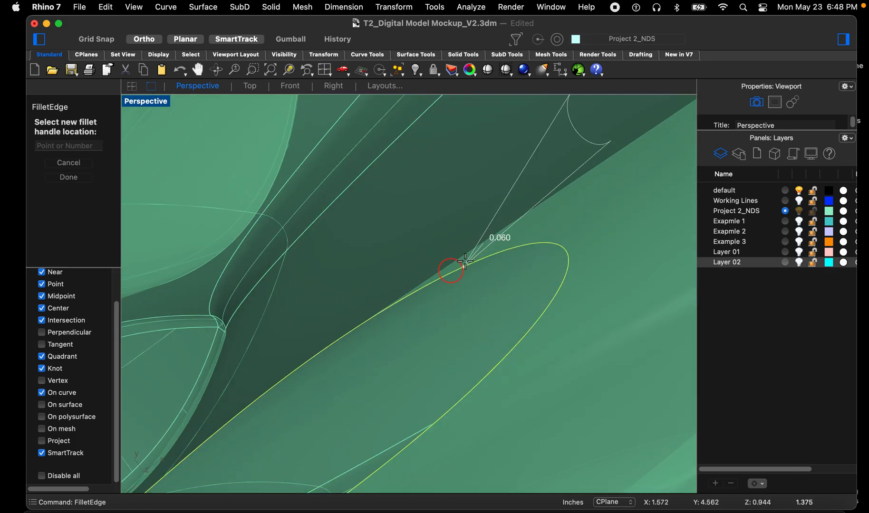
click(566, 252)
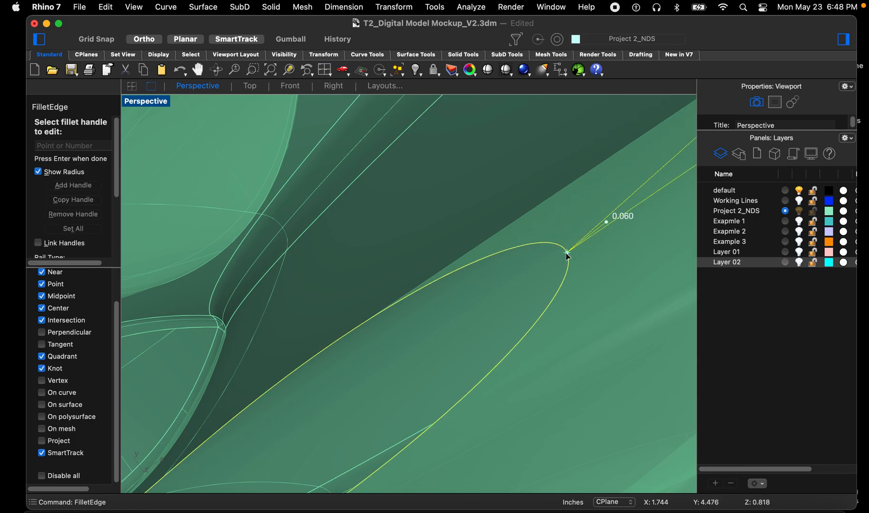
Step: Add a 0.06 inch fillet handle midway along the upper long side of the loop between the fifth and sixth solids
scroll(477, 307, down, 10)
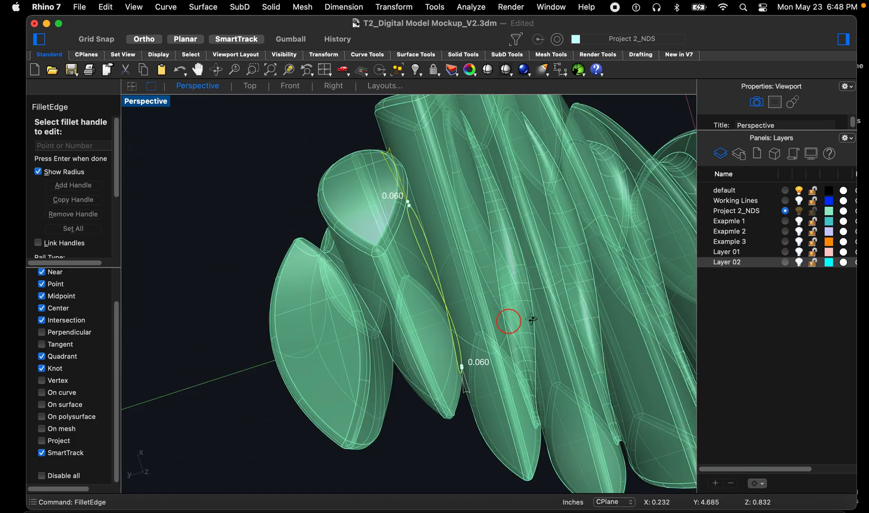
right_drag(531, 320, 536, 289)
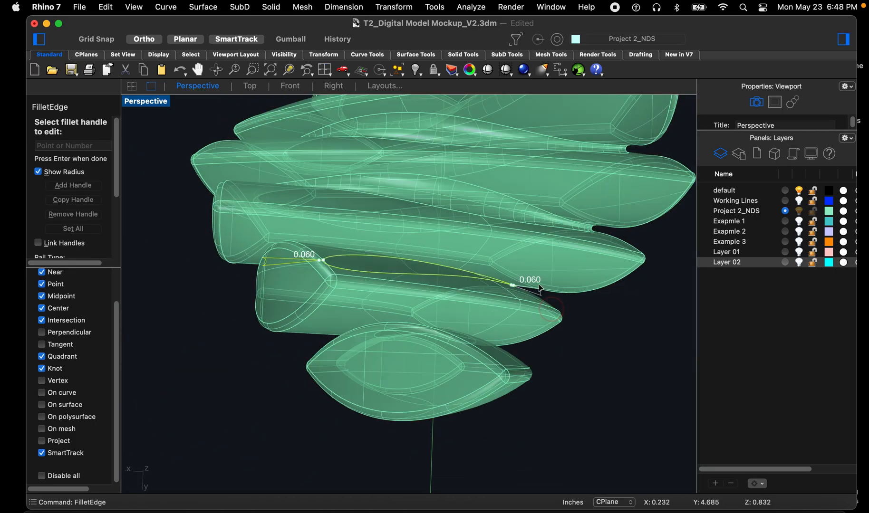
scroll(384, 275, up, 6)
mouse_move(383, 274)
right_down()
mouse_move(368, 265)
mouse_move(386, 264)
mouse_move(389, 278)
mouse_move(373, 288)
right_up()
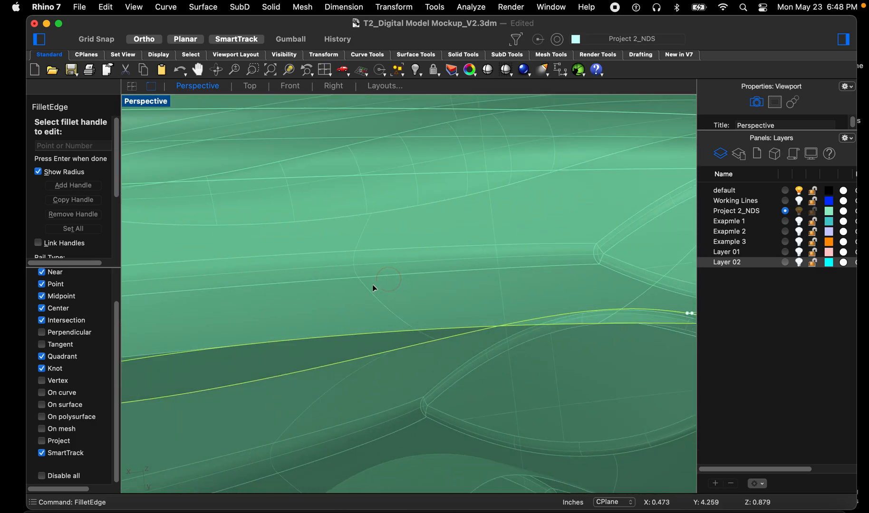
click(62, 185)
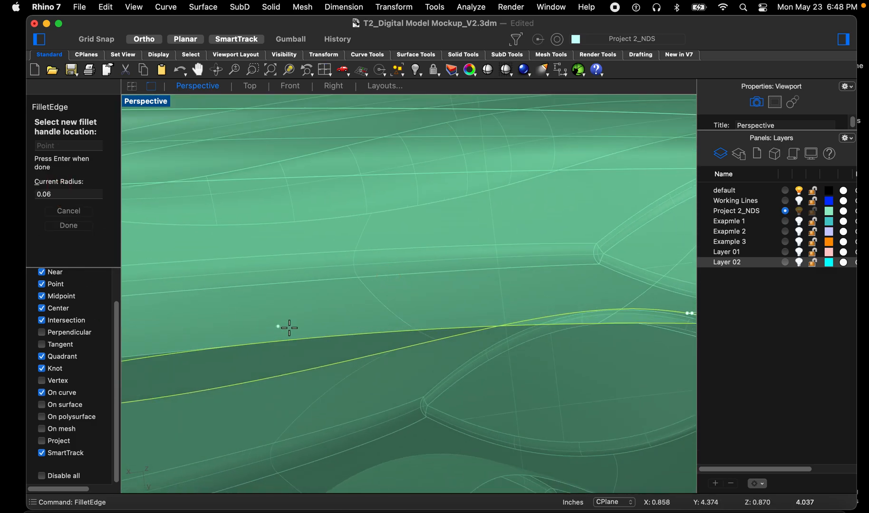
scroll(338, 338, down, 5)
right_drag(351, 338, 220, 265)
scroll(390, 225, up, 3)
right_drag(389, 225, 252, 269)
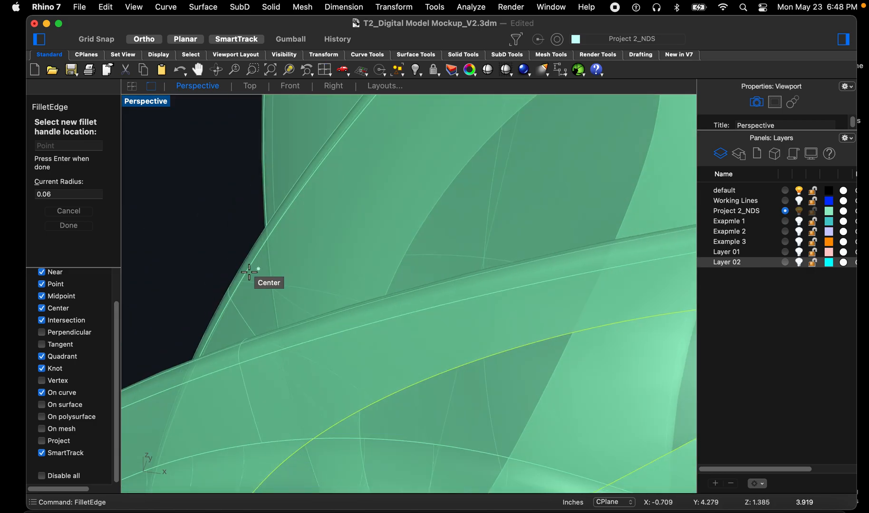
scroll(252, 269, down, 6)
right_drag(380, 308, 333, 299)
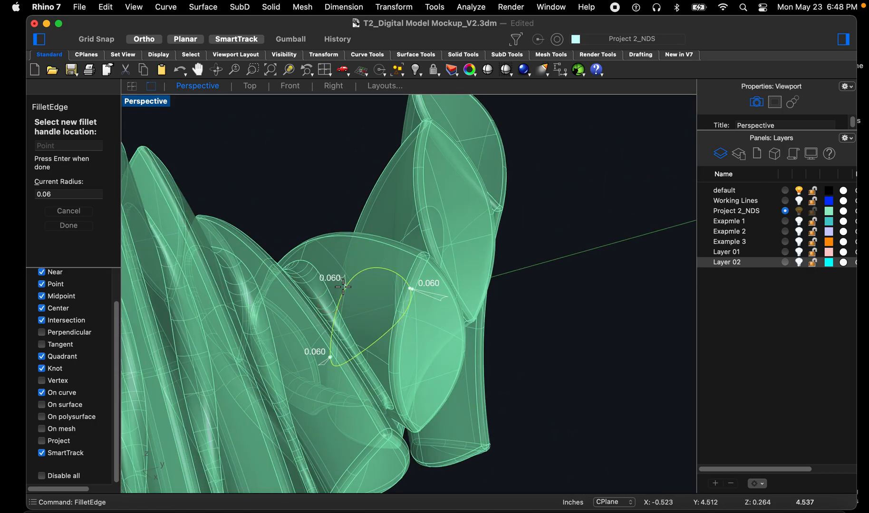
scroll(333, 299, up, 5)
Step: Add another 0.06 inch handle on the opposite long side of the loop and finish placing handles
scroll(374, 223, down, 4)
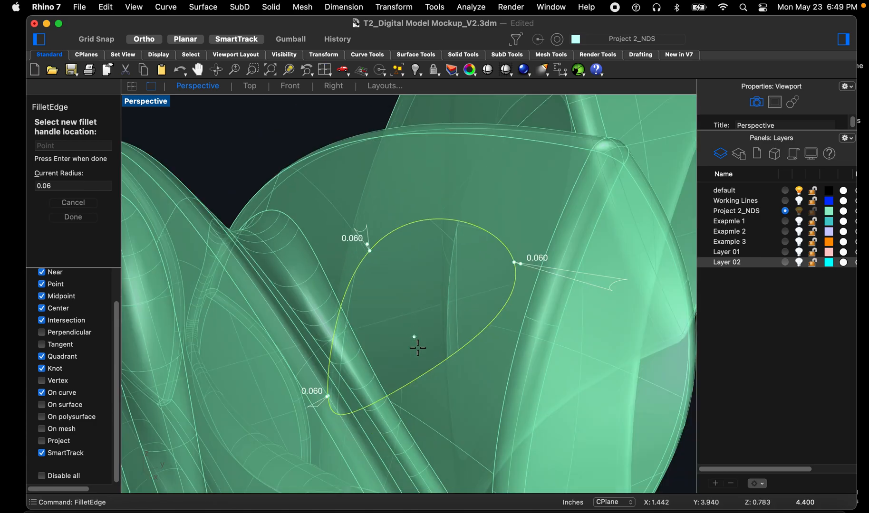
scroll(423, 404, up, 2)
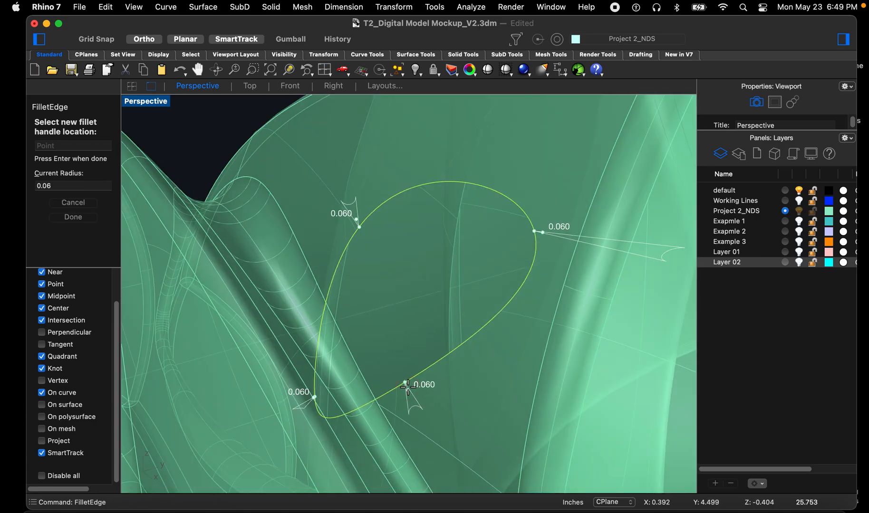
key(space)
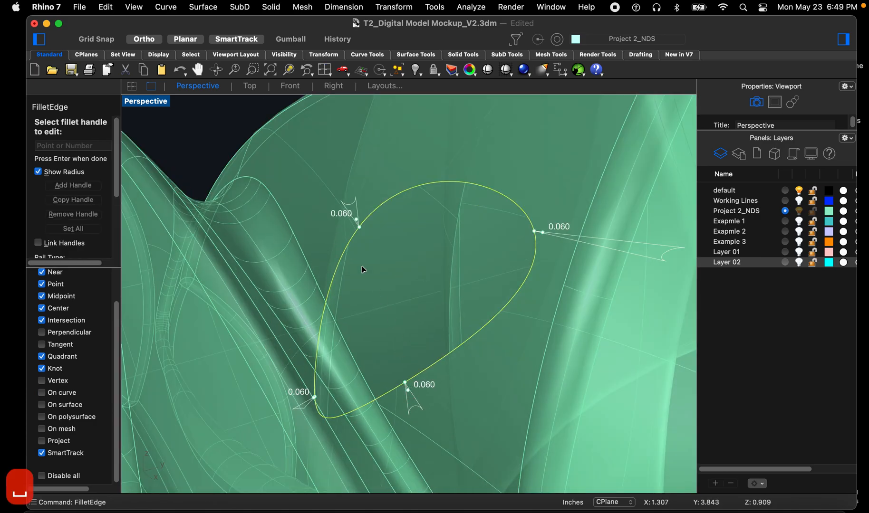
Step: Set the upper mid-side handle between the fifth and sixth solids to a 0.25 inch radius
click(355, 219)
text(.25)
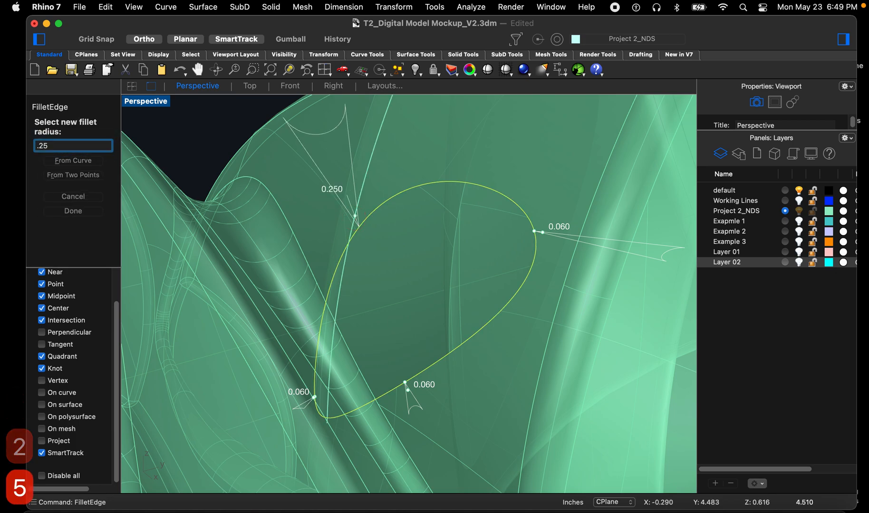
key(space)
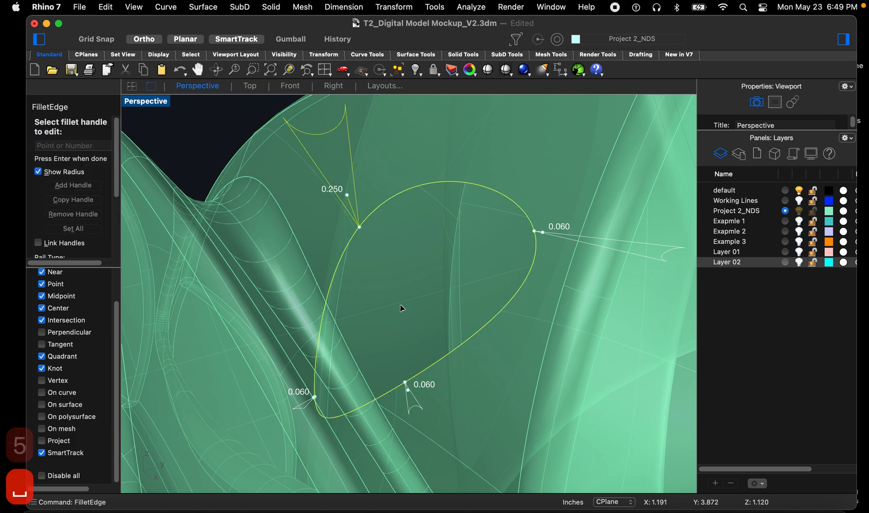
Step: Set the lower mid-side handle between the fifth and sixth solids to a 0.25 inch radius and apply the fillet
click(412, 392)
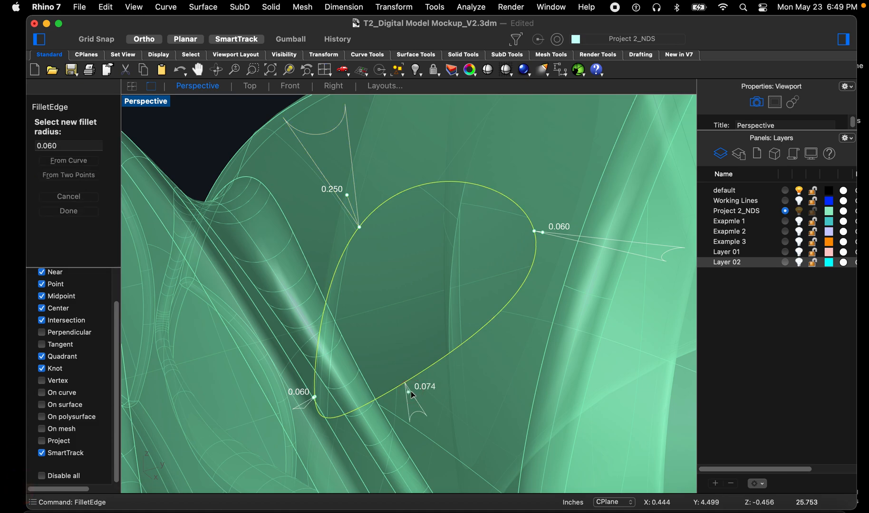
text(.25)
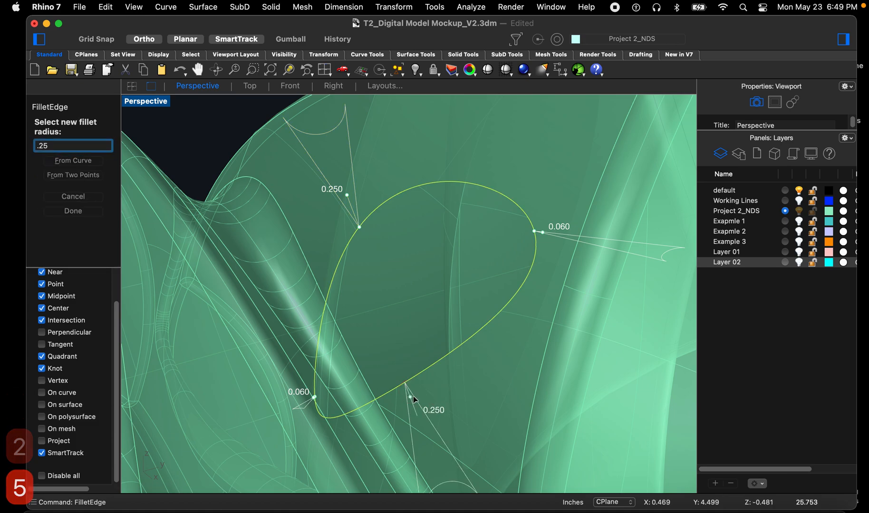
key(space)
key(space)
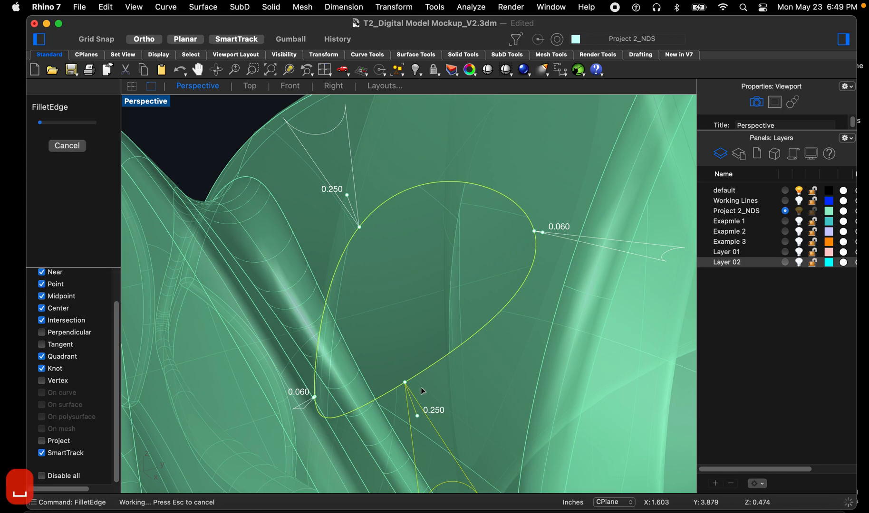
scroll(441, 322, down, 10)
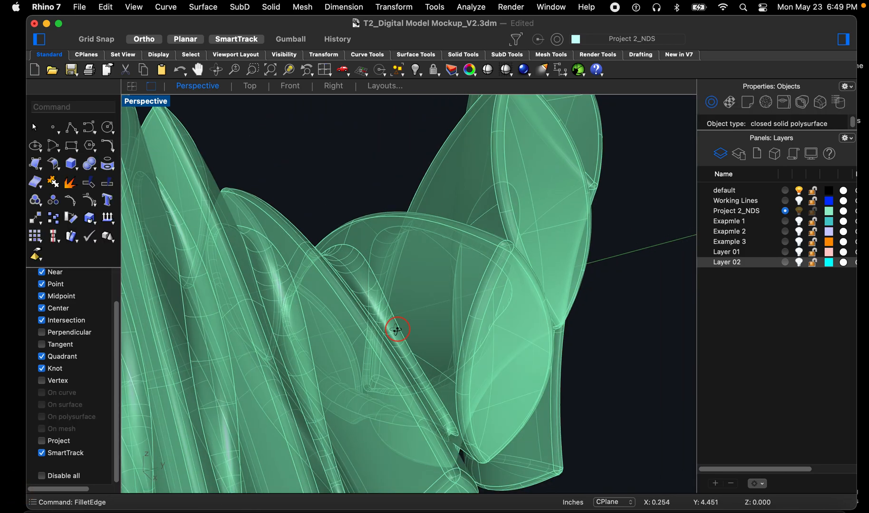
Step: Start a 0.06 inch edge fillet on the intersection loop between the sixth and seventh solids and confirm the edge selection
scroll(399, 325, up, 10)
scroll(351, 306, up, 3)
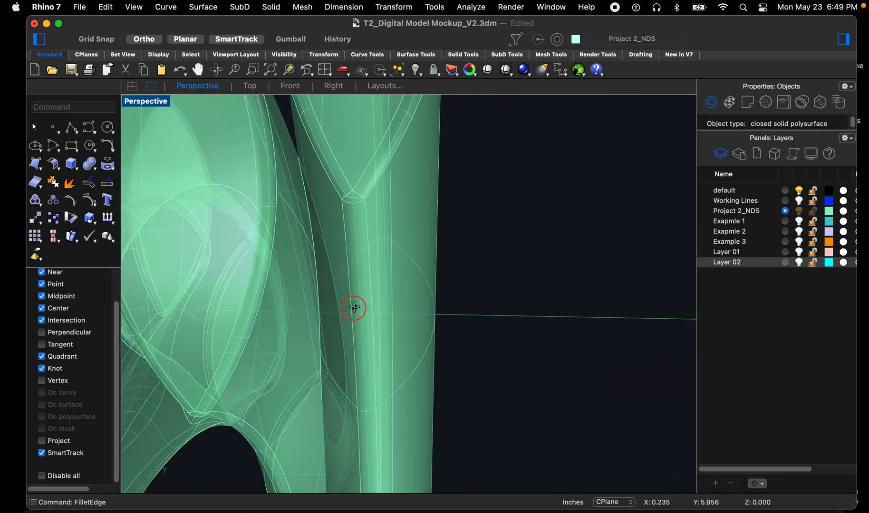
click(267, 312)
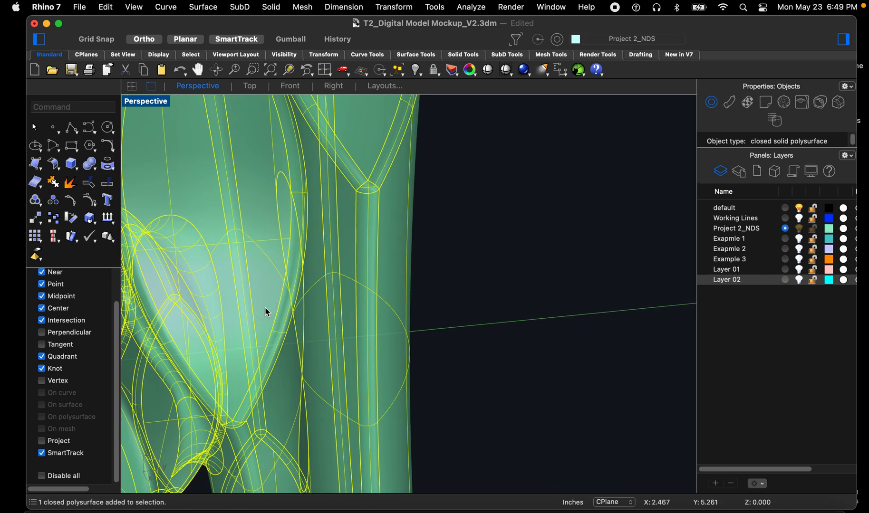
click(487, 275)
scroll(441, 294, down, 3)
scroll(346, 449, up, 4)
key(space)
click(339, 432)
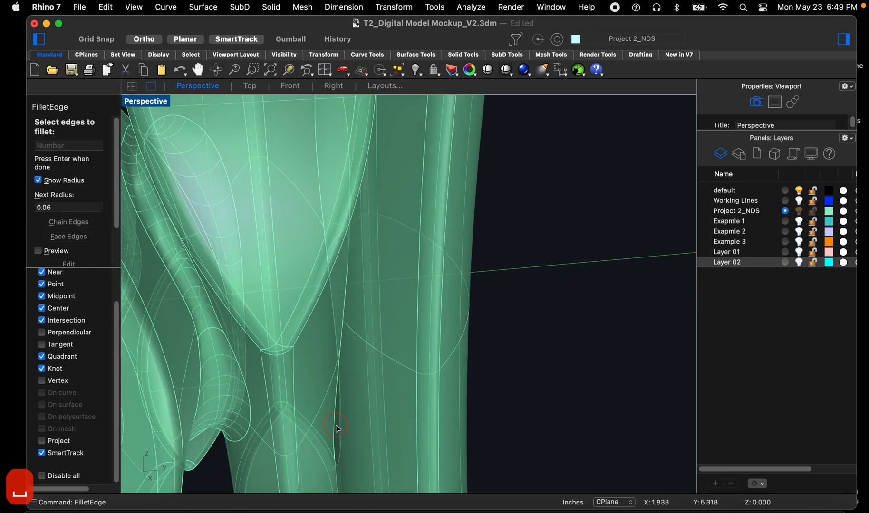
scroll(343, 407, up, 4)
right_drag(329, 332, 377, 346)
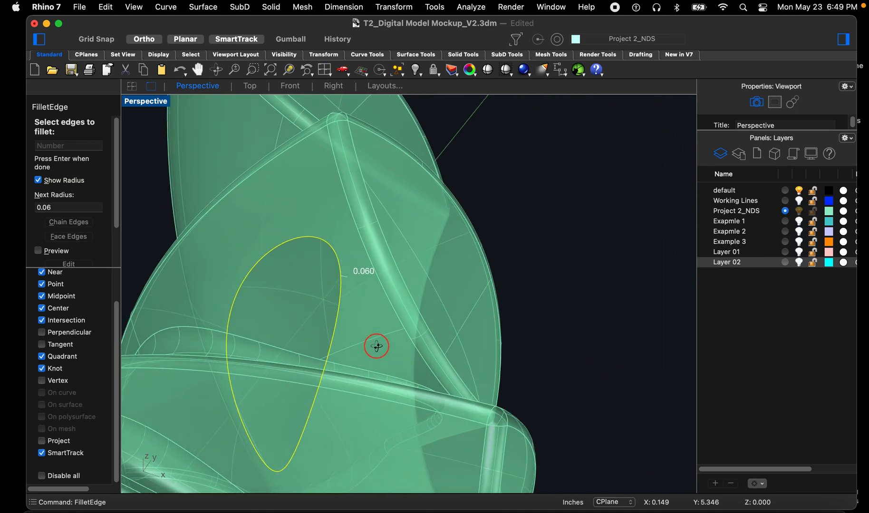
scroll(368, 339, down, 3)
scroll(365, 335, up, 10)
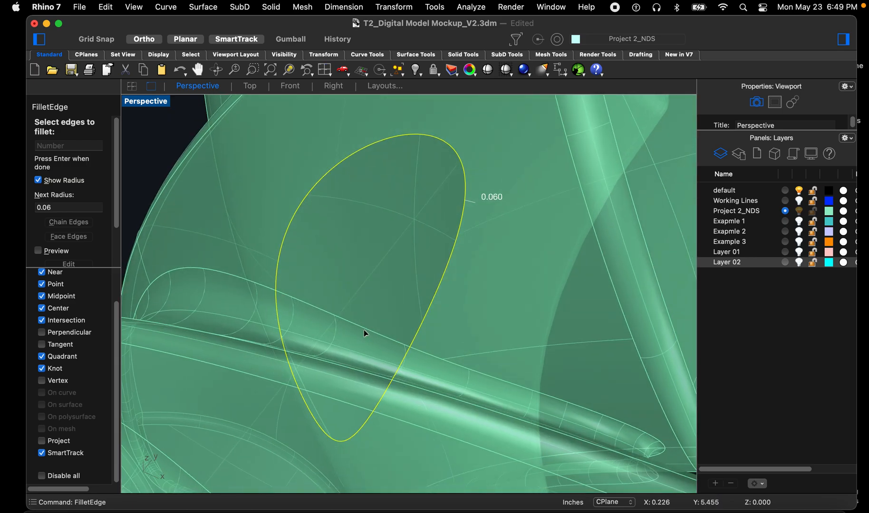
key(Return)
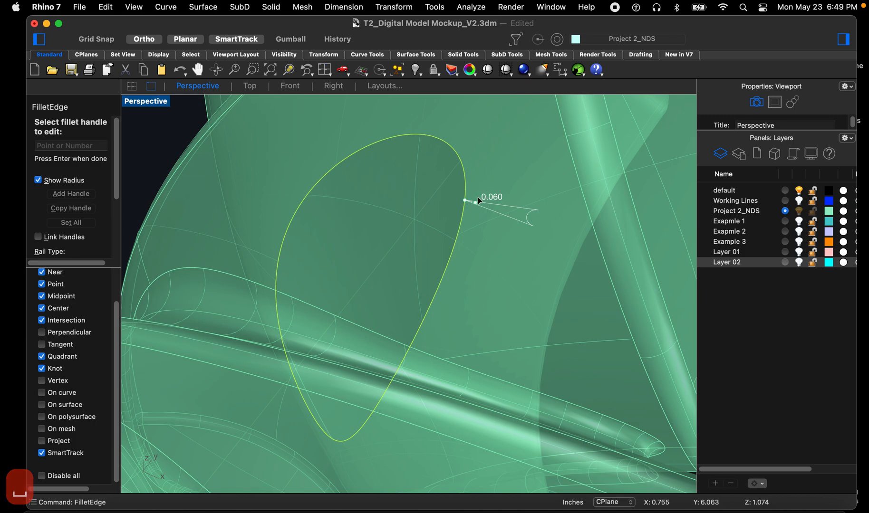
Step: Move the original 0.06 inch fillet handle onto the loop's upper tip and add another near the lower tip between the sixth and seventh solids
click(467, 202)
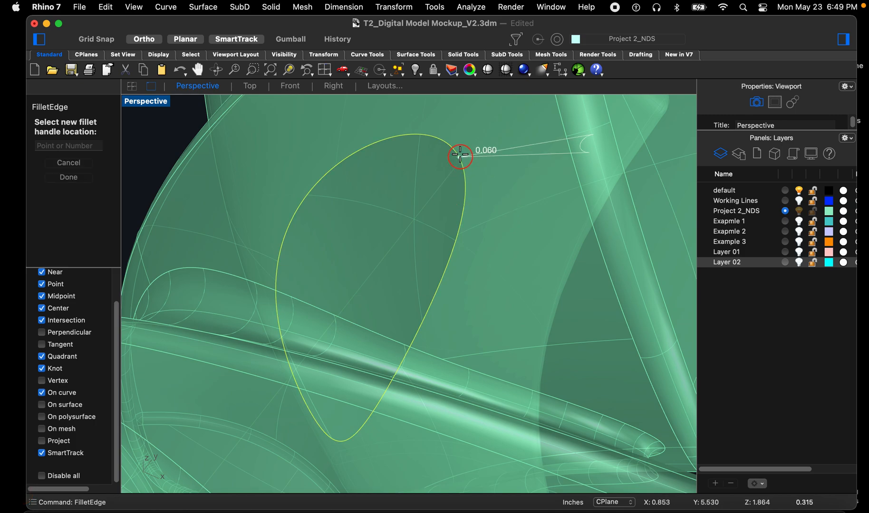
click(437, 139)
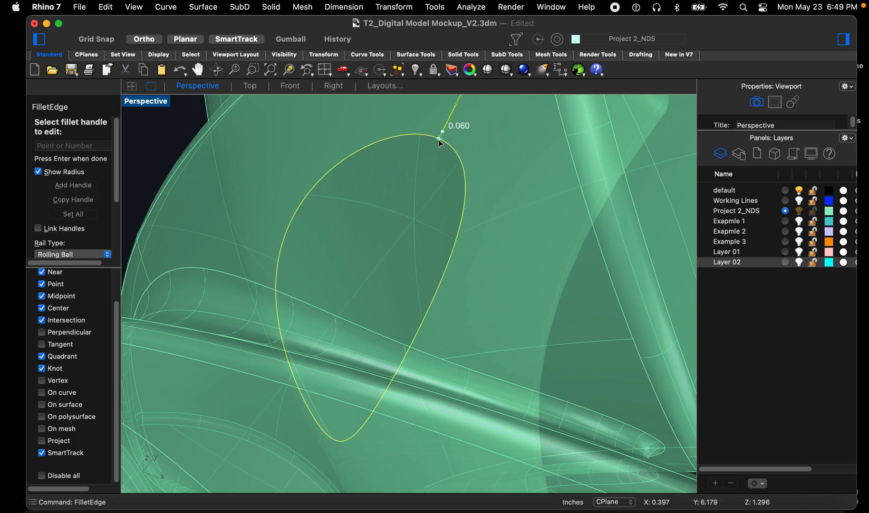
mouse_move(351, 391)
right_down()
mouse_move(343, 413)
mouse_move(345, 403)
right_up()
scroll(347, 357, up, 8)
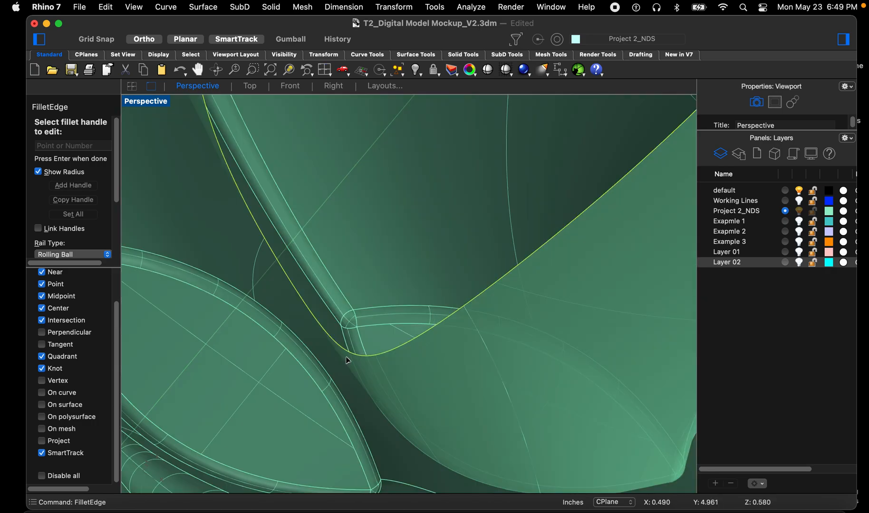
click(66, 186)
right_drag(336, 358, 326, 343)
scroll(335, 437, down, 6)
scroll(350, 422, up, 6)
right_drag(349, 422, 329, 292)
click(347, 389)
Step: Finish adding the handle and reposition the lower one onto the lower tip of the loop between the sixth and seventh solids
scroll(330, 293, down, 10)
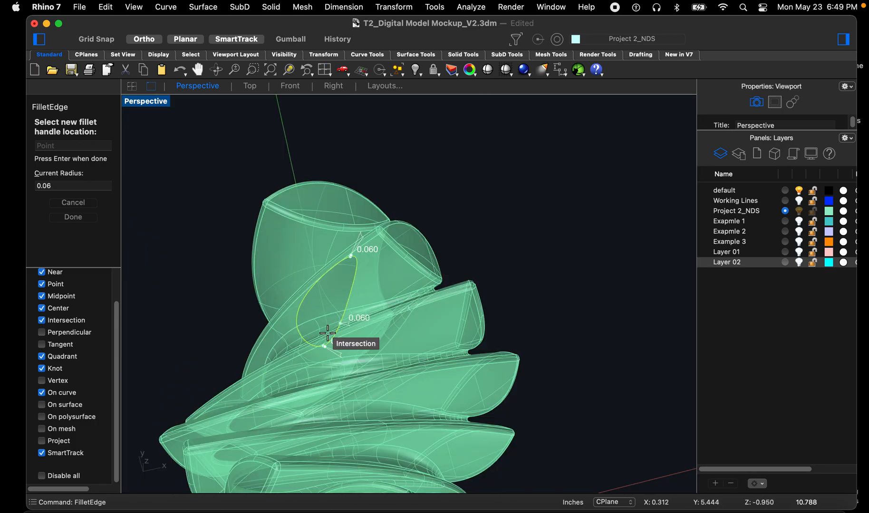
scroll(317, 362, up, 9)
scroll(316, 363, up, 3)
click(332, 316)
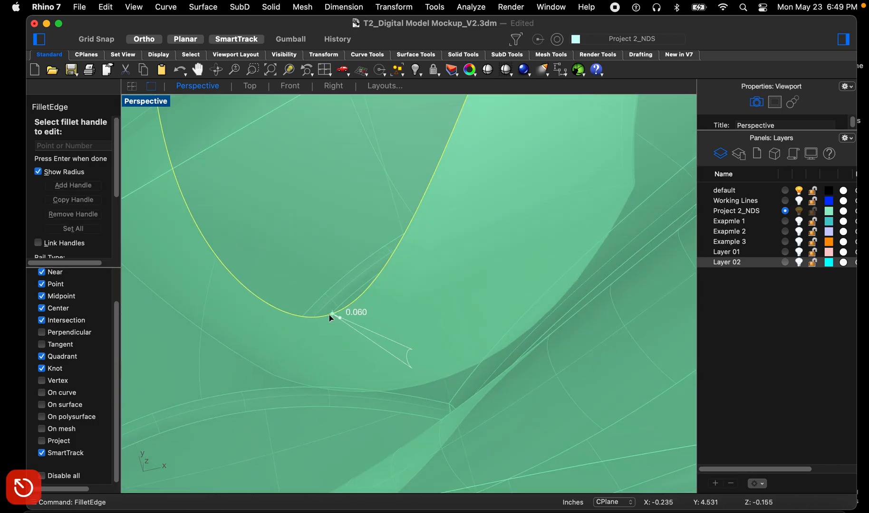
click(332, 316)
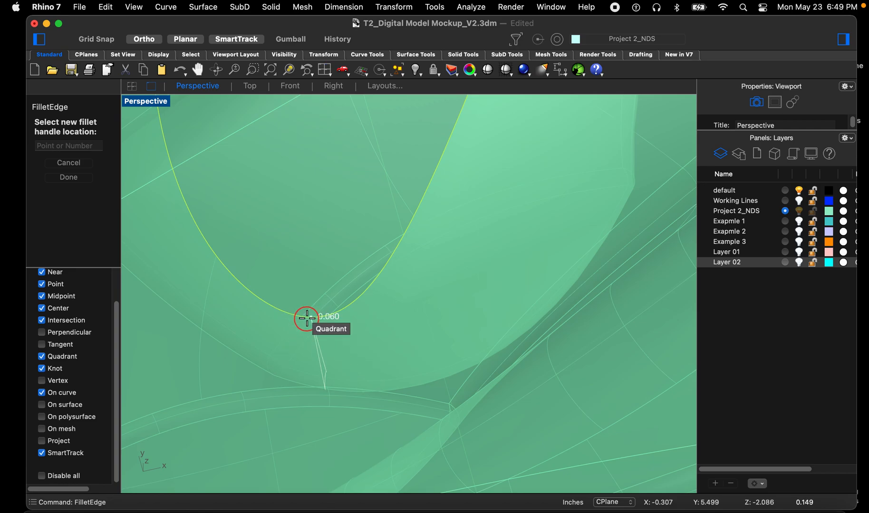
click(308, 320)
Step: Add a 0.06 inch fillet handle midway along the lower long side of the loop between the sixth and seventh solids
scroll(316, 352, down, 8)
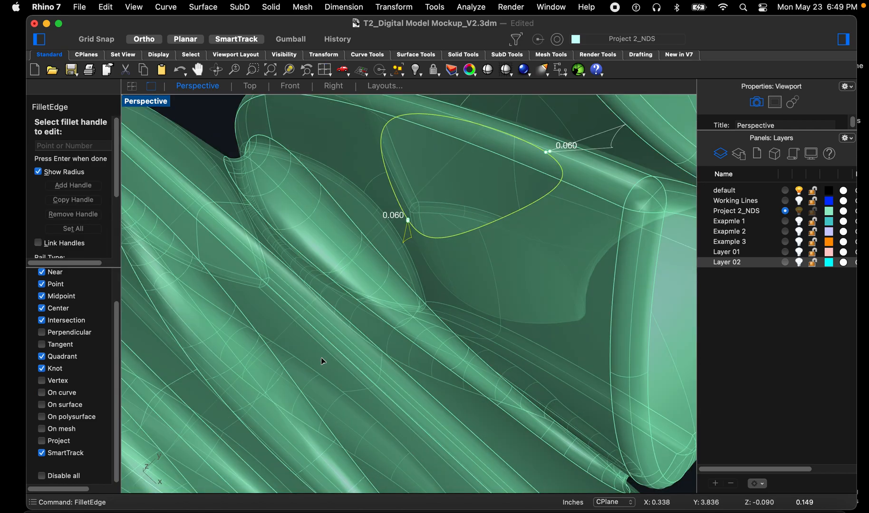
scroll(403, 280, up, 5)
right_drag(402, 281, 291, 278)
right_drag(533, 264, 458, 267)
right_drag(473, 312, 449, 388)
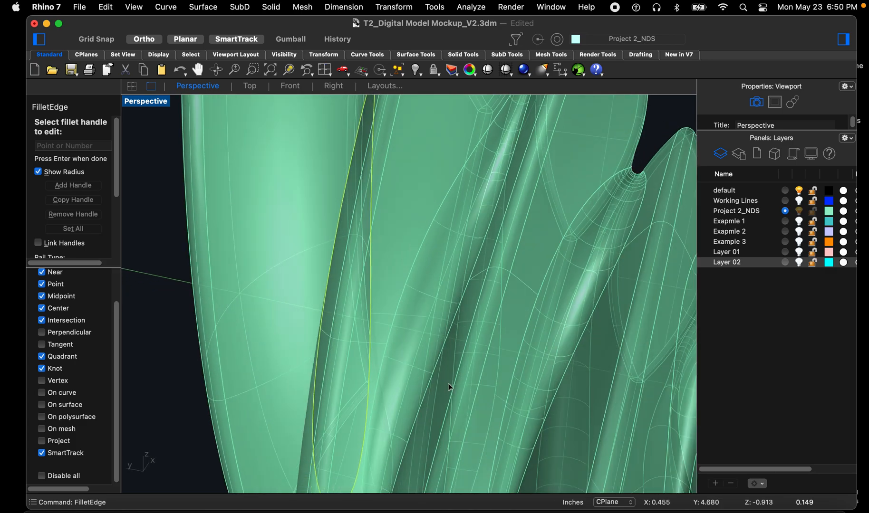
click(68, 189)
right_drag(323, 346, 580, 312)
scroll(394, 328, down, 5)
scroll(575, 309, down, 5)
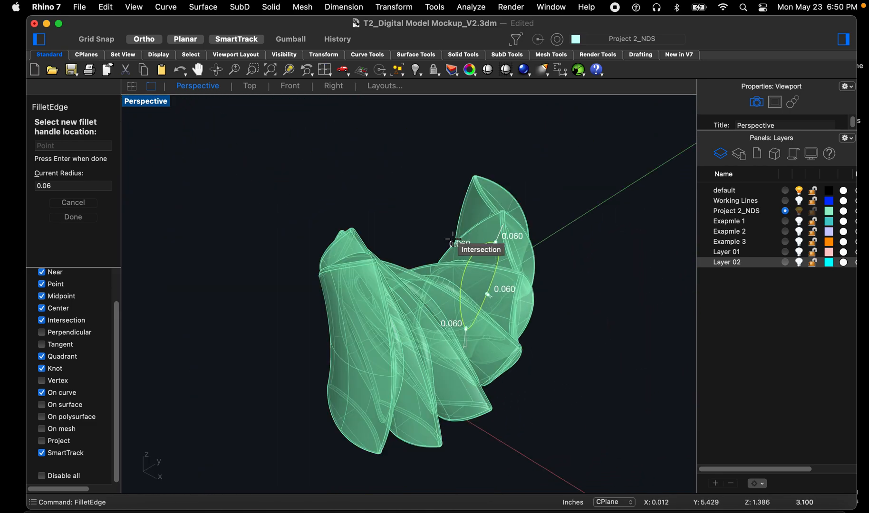
Step: Add another 0.06 inch handle on the upper long side of the same loop and finish placing handles
scroll(453, 240, up, 5)
right_drag(489, 275, 486, 298)
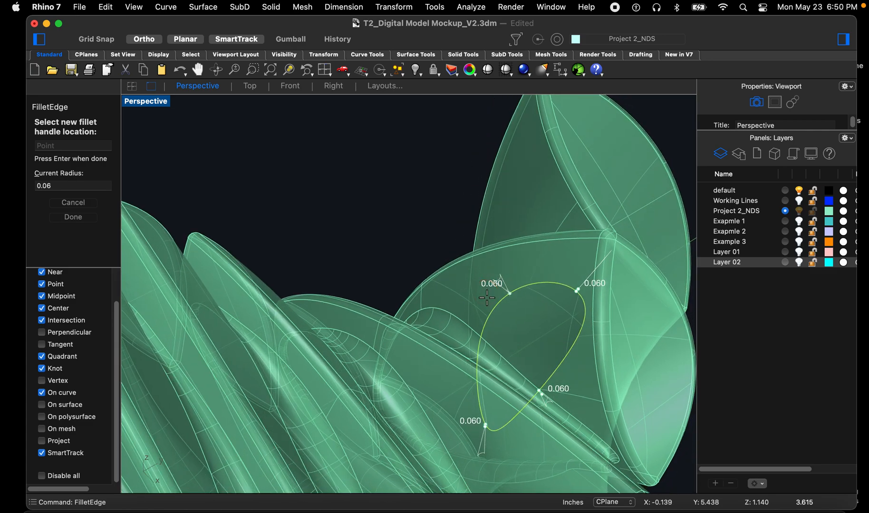
scroll(487, 298, up, 5)
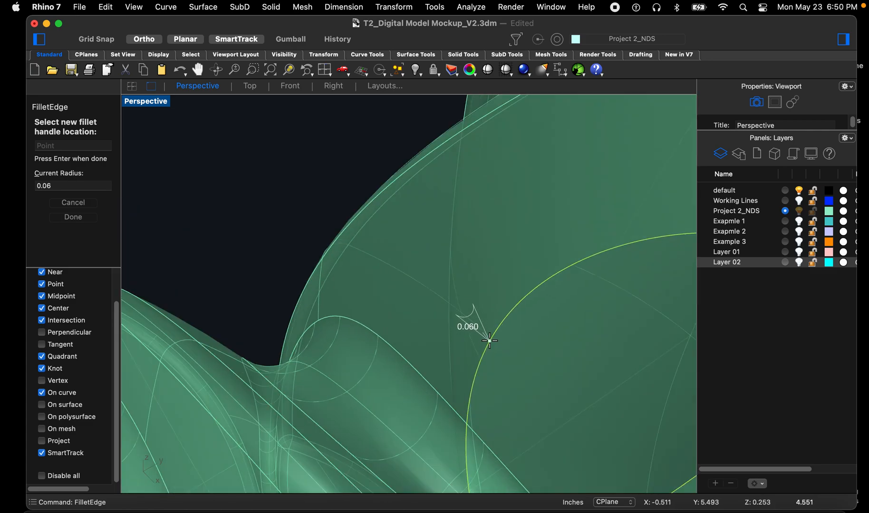
scroll(455, 309, down, 8)
key(space)
Step: Set the upper mid-side handle between the sixth and seventh solids to a 0.25 inch radius
scroll(450, 306, up, 5)
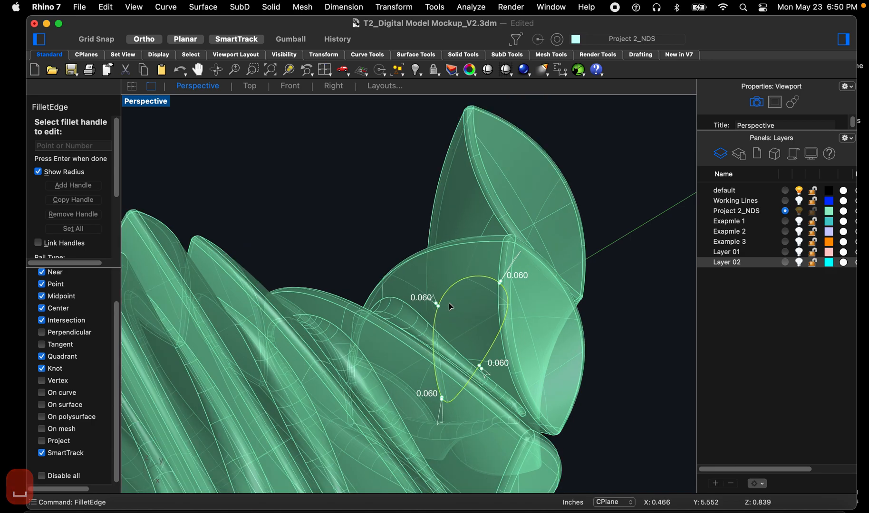
scroll(413, 318, up, 3)
click(401, 292)
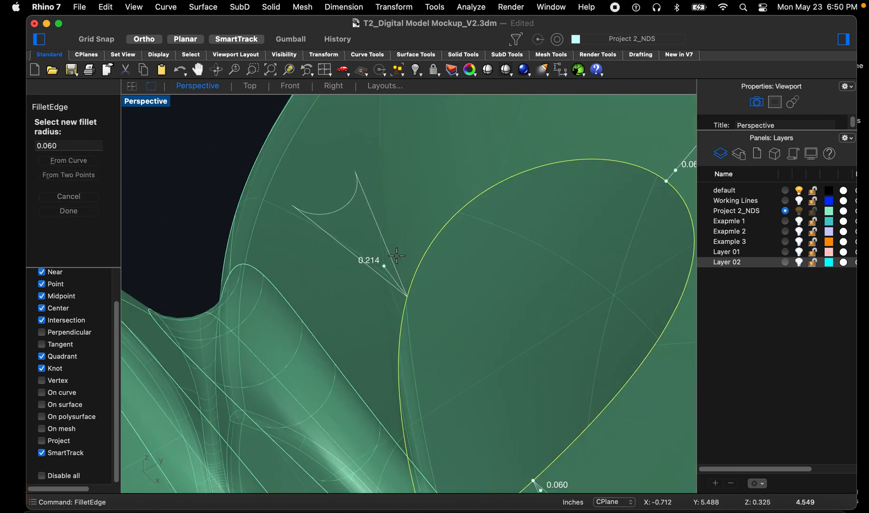
text(.25)
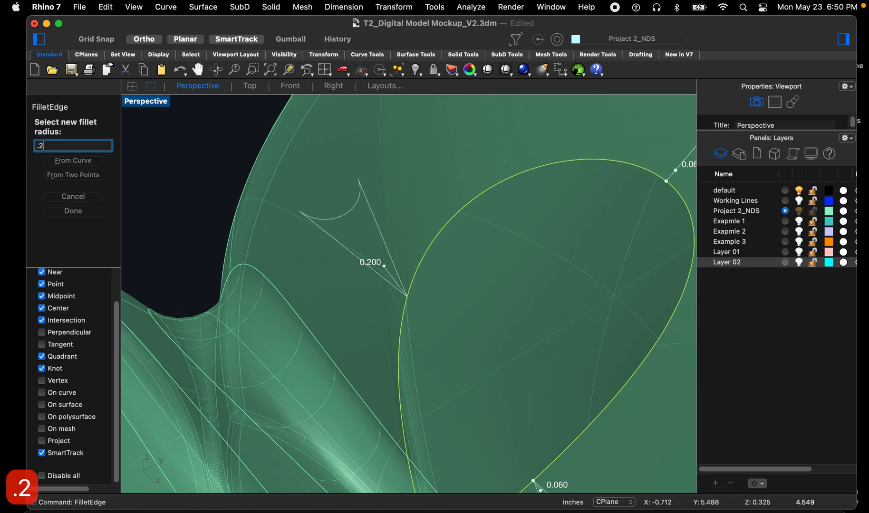
key(Return)
Step: Set the lower mid-side handle between the sixth and seventh solids to a 0.25 inch radius and apply the fillet
scroll(375, 254, down, 5)
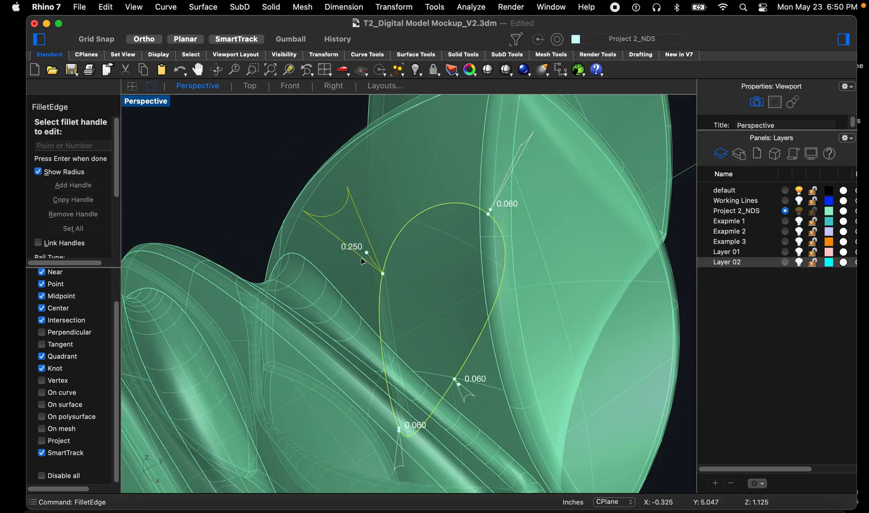
scroll(452, 390, up, 6)
click(422, 335)
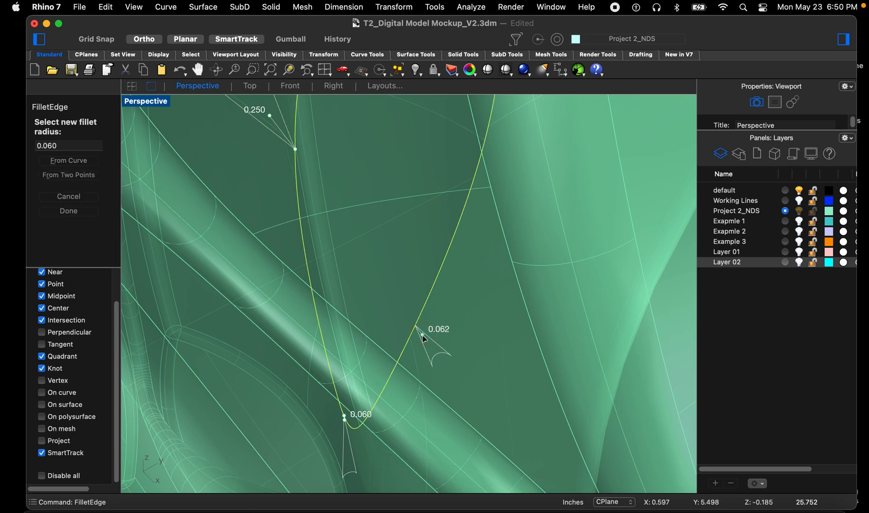
text(.25)
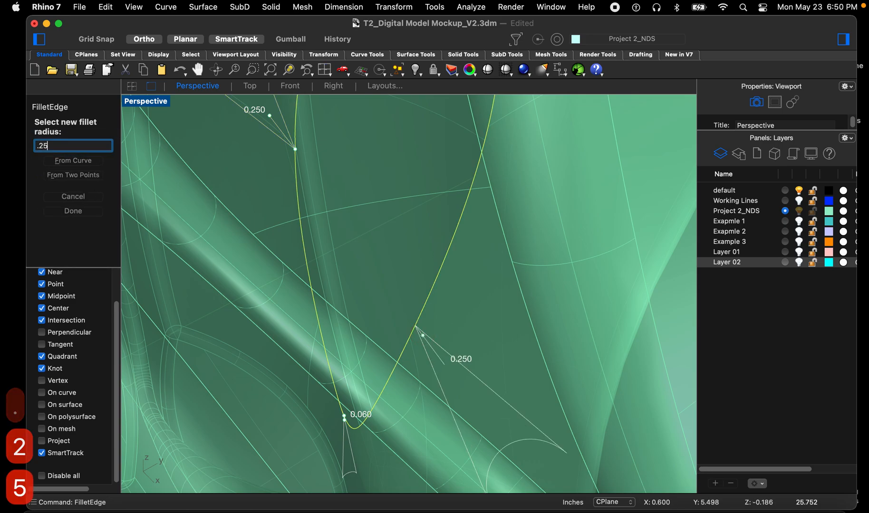
key(Return)
scroll(429, 333, down, 5)
right_drag(578, 308, 492, 284)
scroll(474, 309, down, 8)
key(Return)
Step: Switch the Perspective viewport to Rendered display and examine the filleted solid from several sides
scroll(533, 277, down, 6)
right_drag(429, 298, 266, 252)
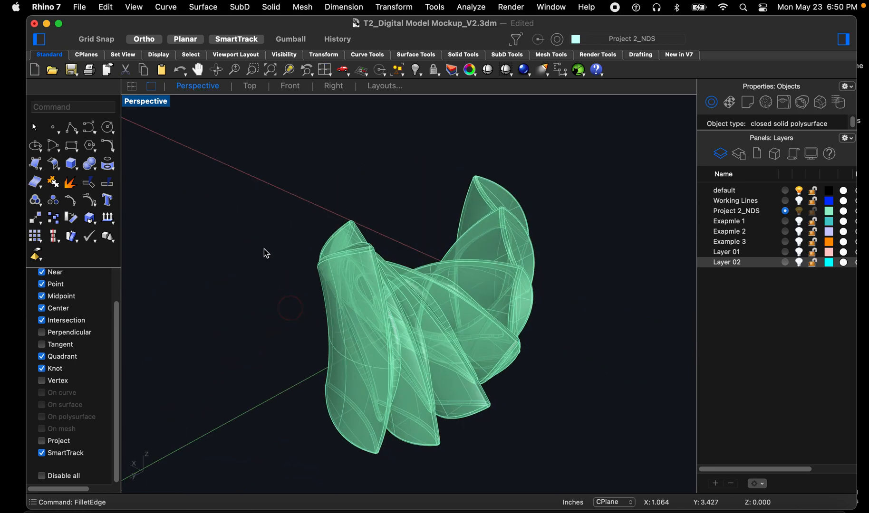
click(133, 7)
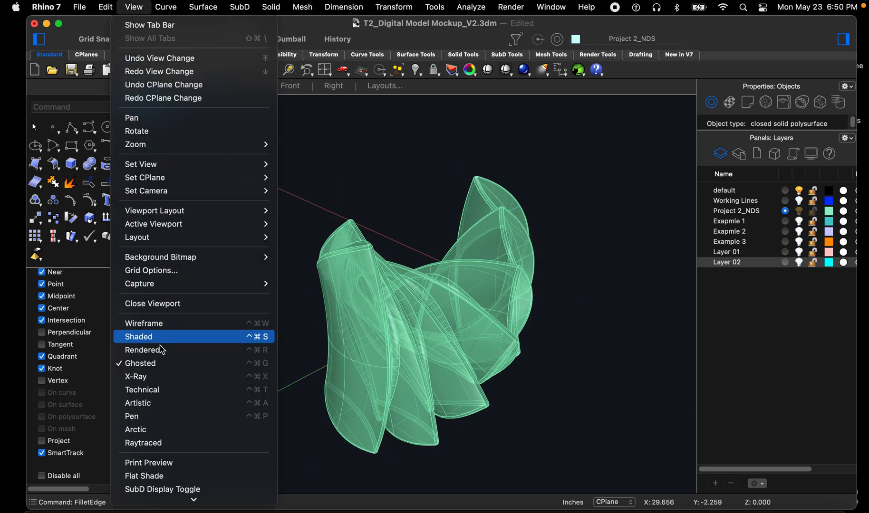
click(190, 349)
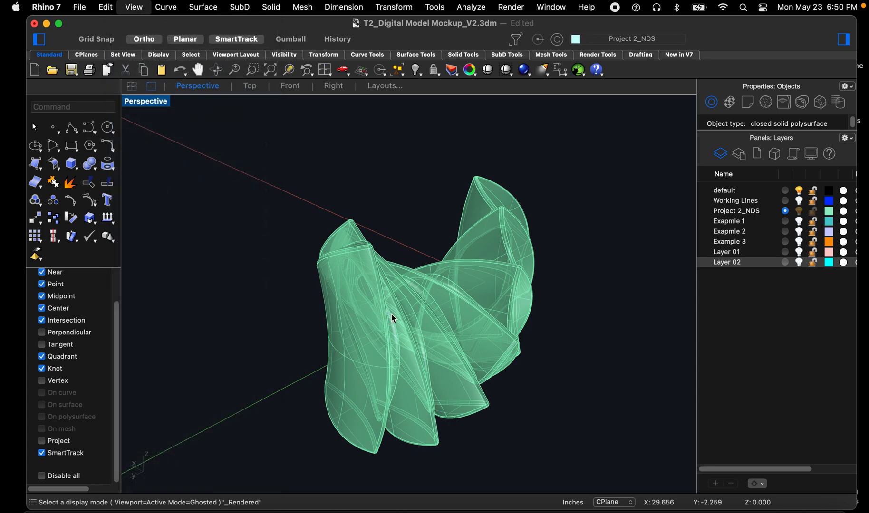
scroll(443, 362, up, 2)
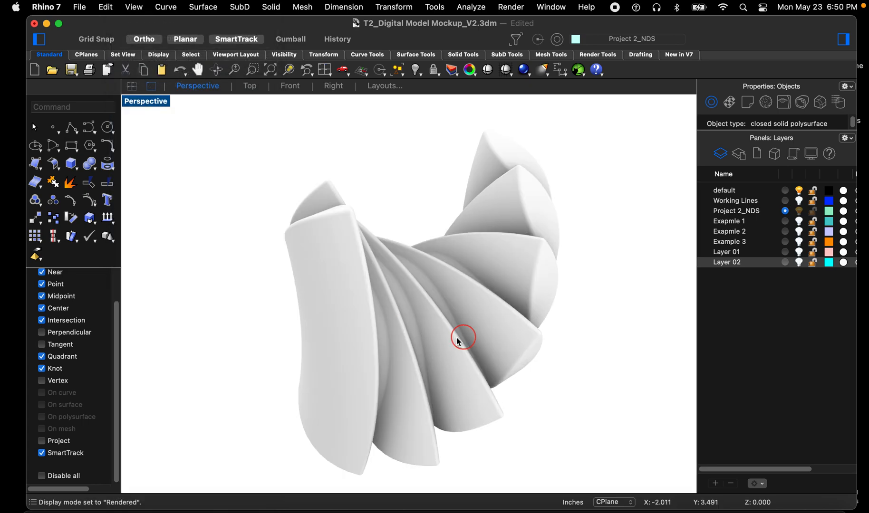
right_drag(458, 341, 238, 301)
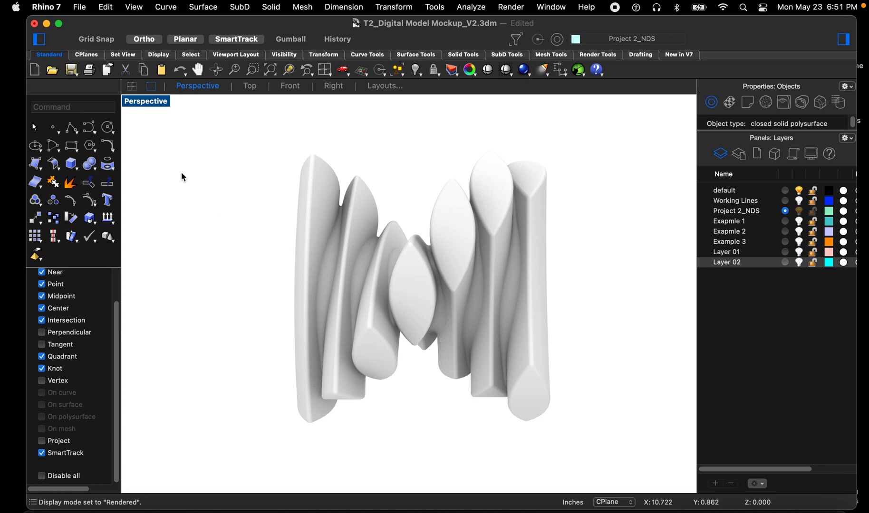
Step: Switch the Perspective viewport to Artistic display to review the filleted solid, and save the file
click(133, 6)
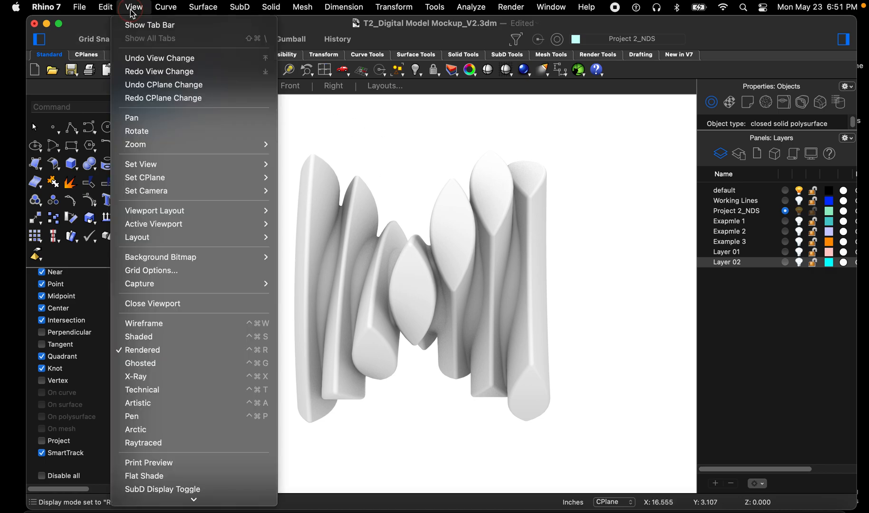
click(190, 404)
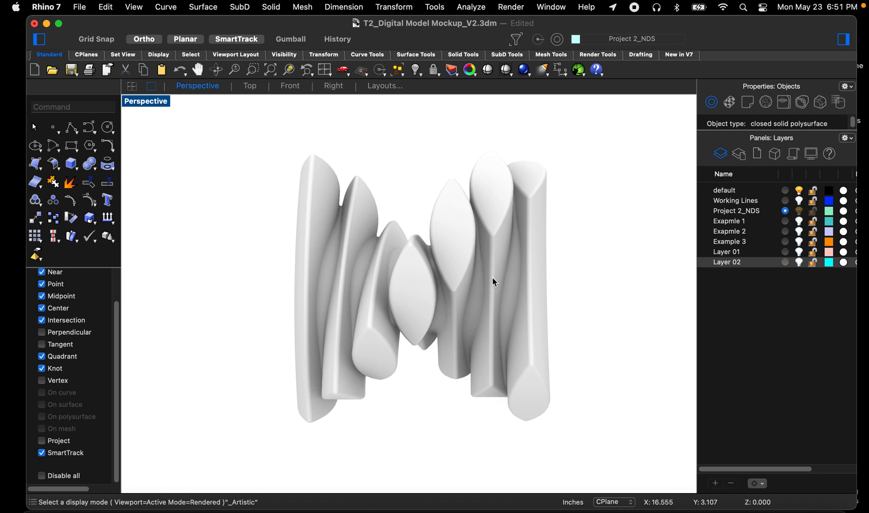
right_drag(492, 278, 490, 278)
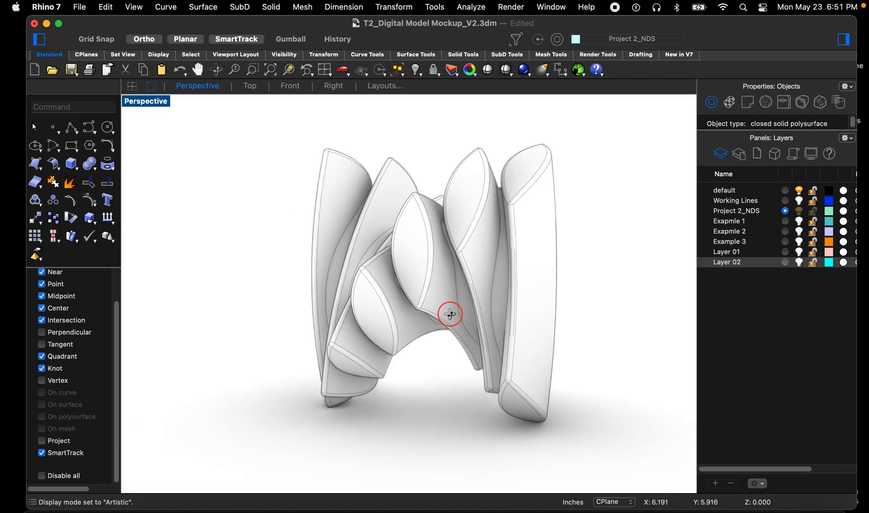
right_drag(450, 315, 453, 319)
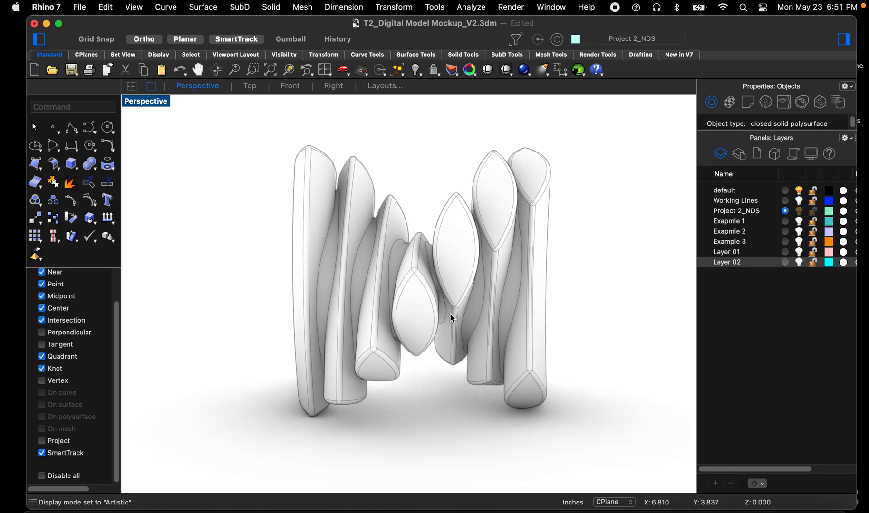
key(super+s)
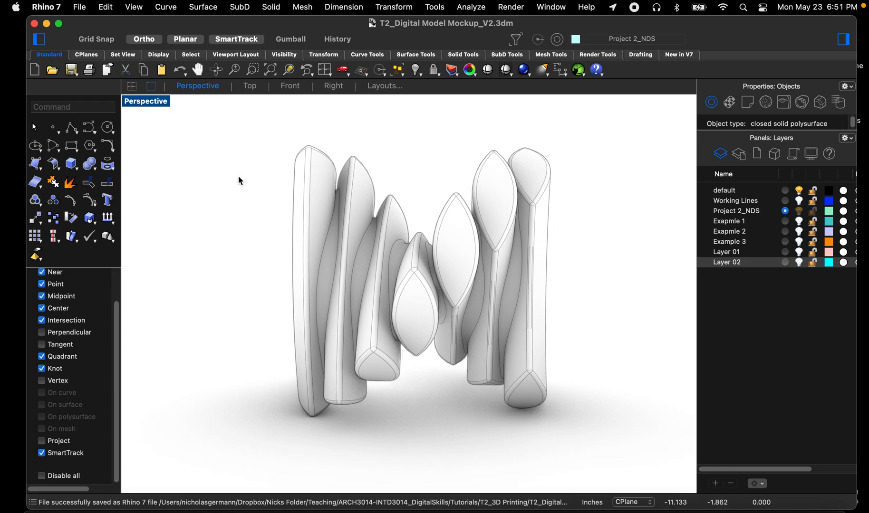
Step: Return the Perspective viewport to Ghosted display and save the file again
click(133, 7)
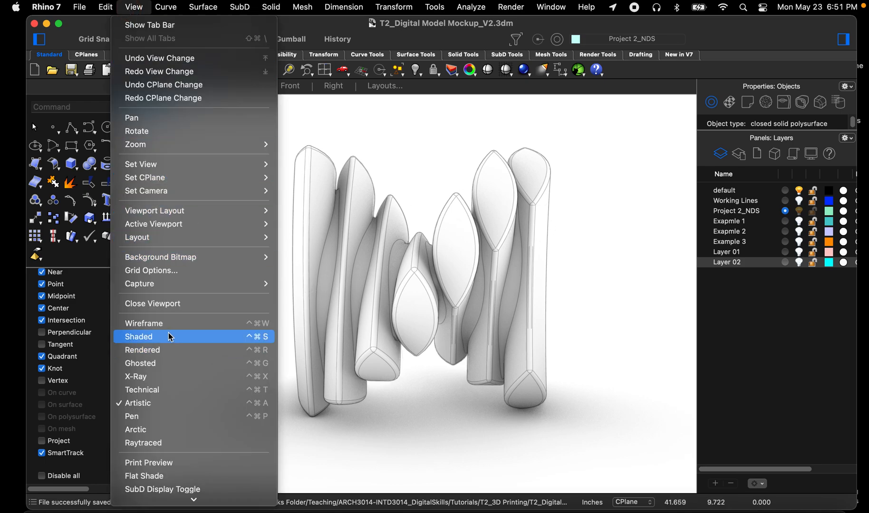
click(169, 370)
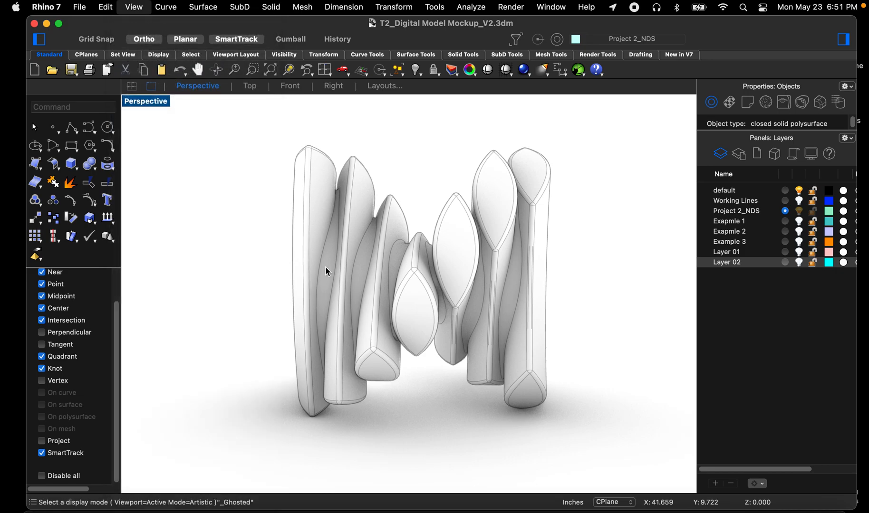
right_drag(438, 246, 357, 238)
key(super+s)
right_drag(347, 235, 264, 250)
right_drag(463, 309, 530, 305)
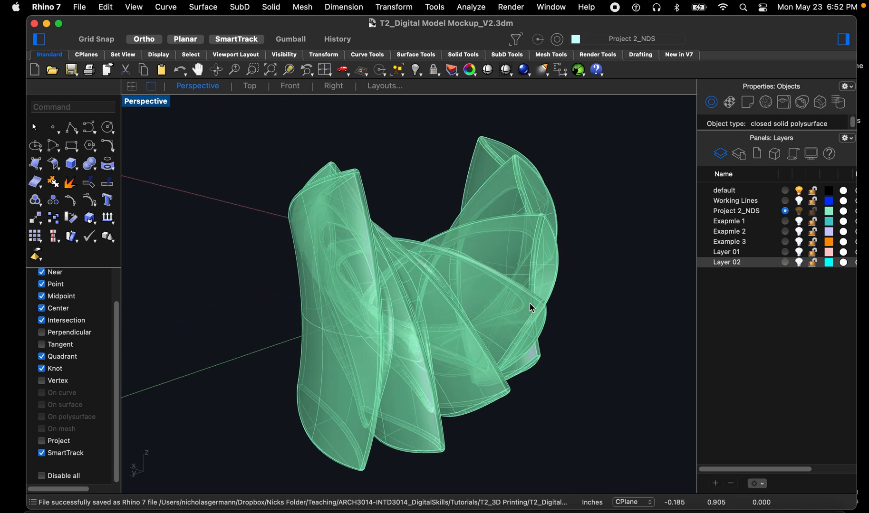